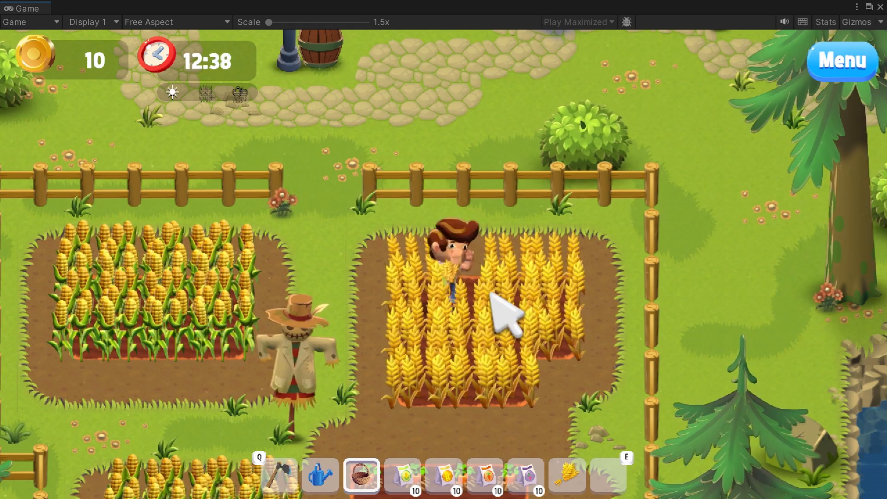
# Harvest wheat tiles with the basket while walking the farmer rightward through the wheat field.
pyautogui.press('d')
pyautogui.click(508, 291)
pyautogui.press('d')
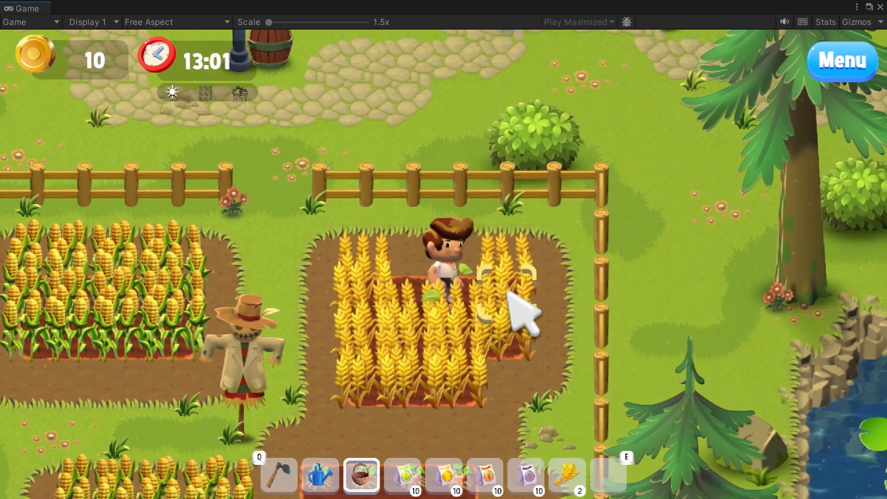
pyautogui.click(511, 312)
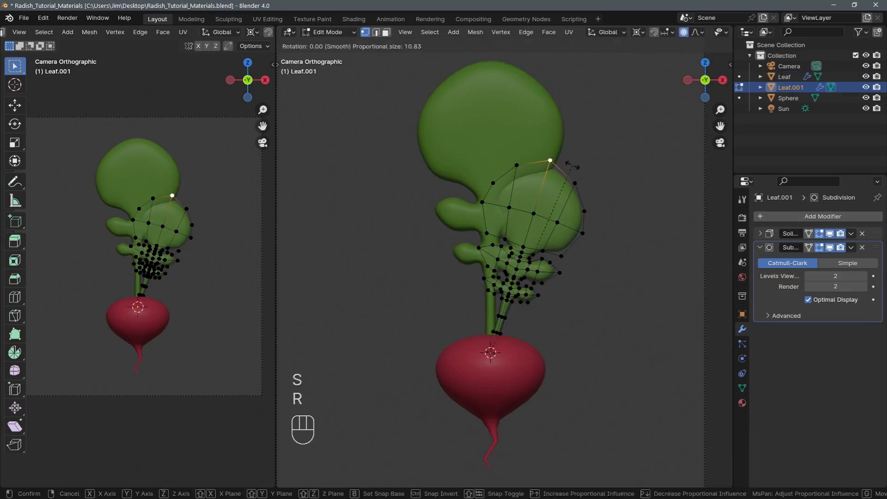
# In Blender, rotate the selected top vertex of the smaller radish leaf, Leaf.001, using smooth proportional editing.
pyautogui.press('c')
pyautogui.press('Escape')
pyautogui.press('r')
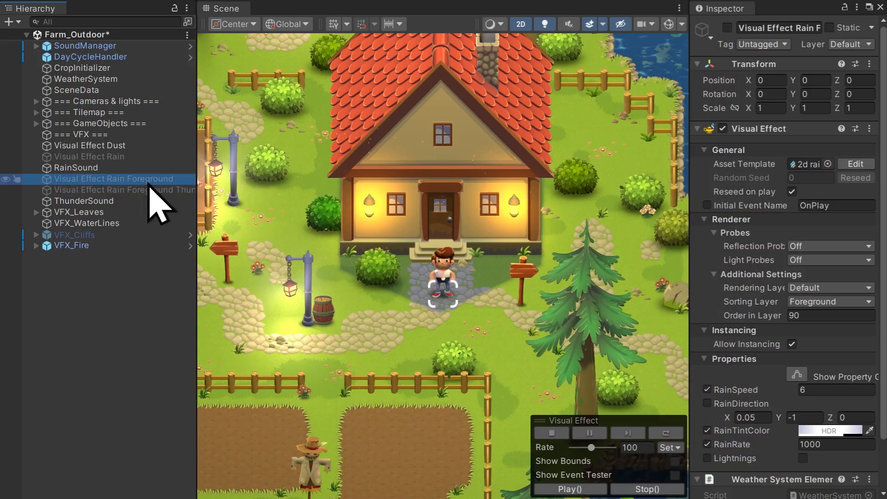
# In Unity, select the foreground thunder rain visual effect object in the Farm_Outdoor scene.
pyautogui.click(149, 190)
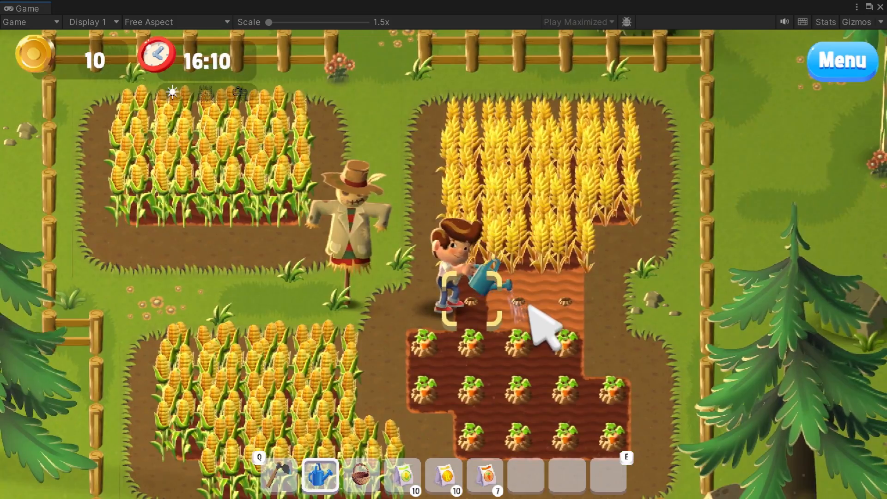
# Water the newly planted carrot tiles below the wheat one by one with the watering can.
pyautogui.press('d')
pyautogui.click(511, 313)
pyautogui.press('d')
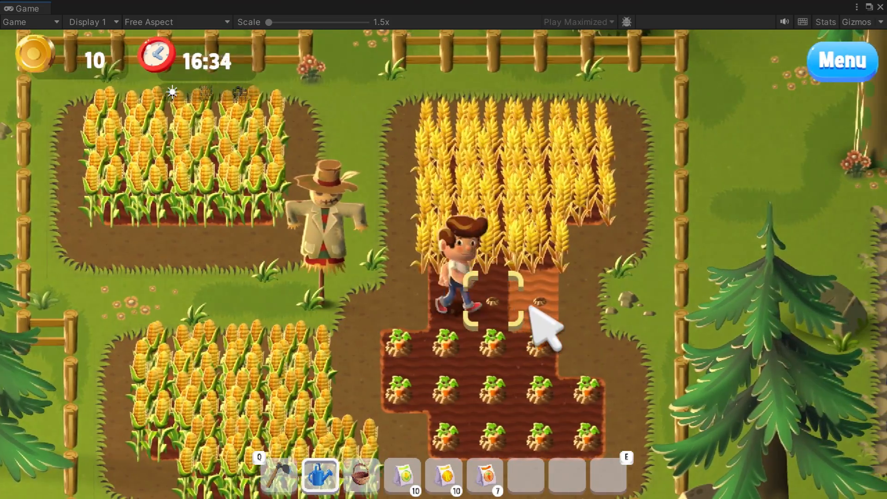
pyautogui.click(503, 309)
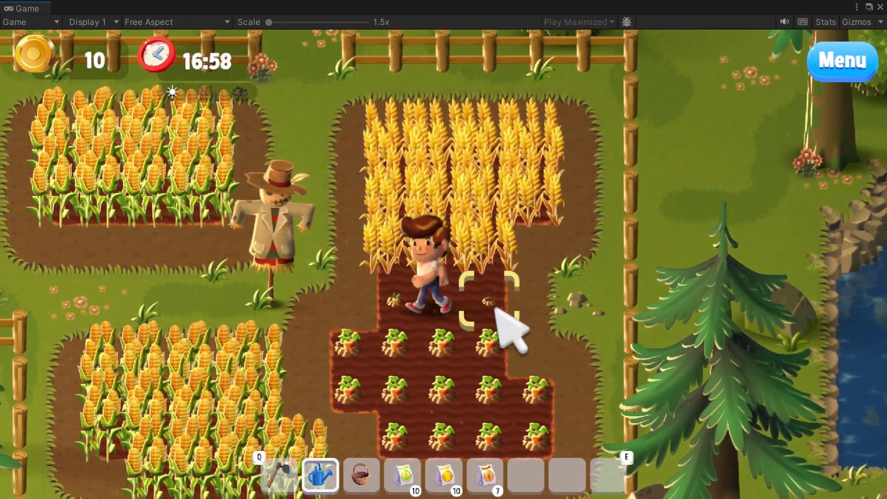
pyautogui.press('a')
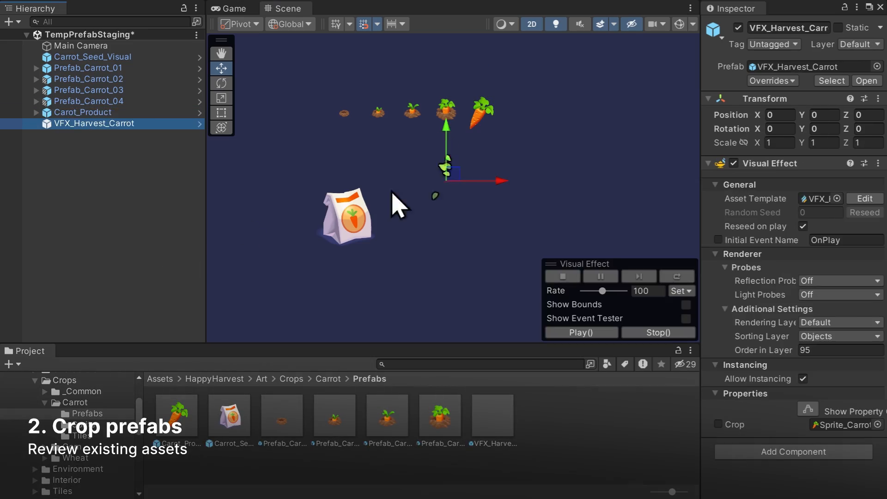
# Move the Carrot_Seed_Visual seed bag up in line with the row of carrot growth-stage prefabs.
pyautogui.click(133, 113)
pyautogui.click(305, 194)
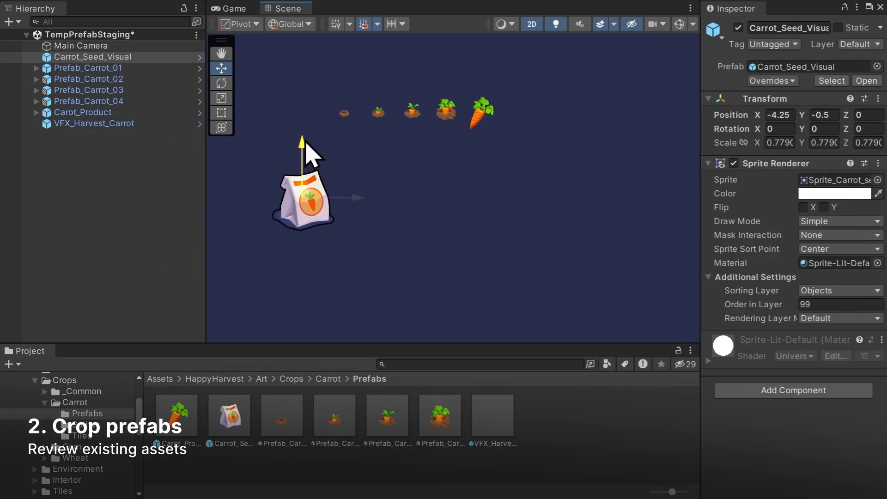
pyautogui.moveTo(305, 142); pyautogui.dragTo(305, 57)
pyautogui.scroll(5, 395, 127)
pyautogui.moveTo(394, 127); pyautogui.dragTo(475, 234, button='middle')
pyautogui.moveTo(364, 208); pyautogui.dragTo(349, 209)
pyautogui.click(171, 235)
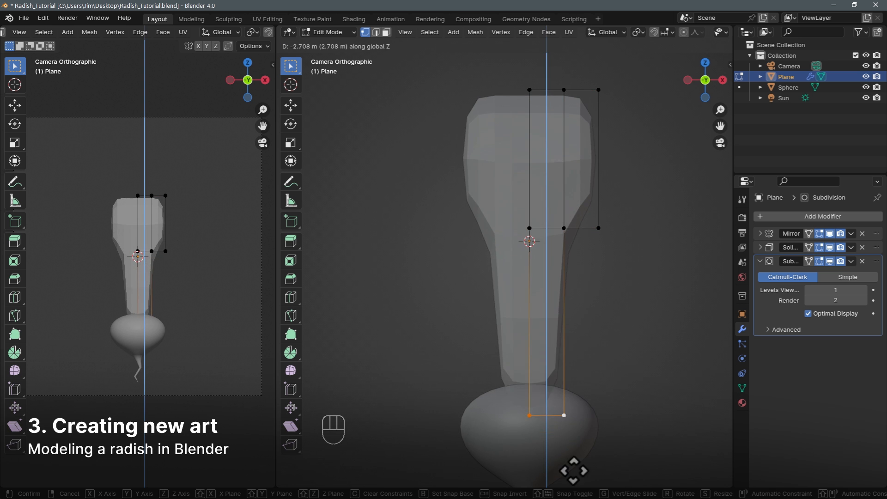
# In Blender, move the bottom edge of the radish leaf plane about 2.7 m down along global Z.
pyautogui.press('g')
pyautogui.press('z')
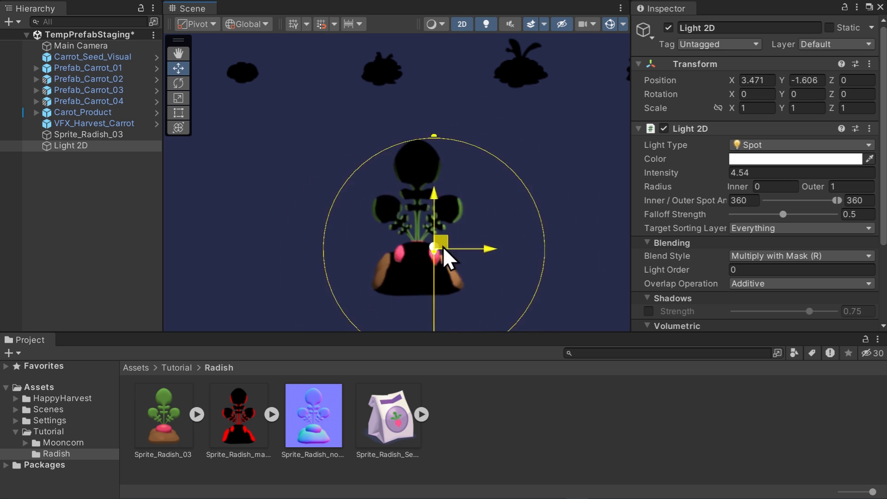
# In Unity, move the Light 2D spot light up and across the radish sprite to preview its lighting.
pyautogui.moveTo(443, 245); pyautogui.dragTo(457, 206)
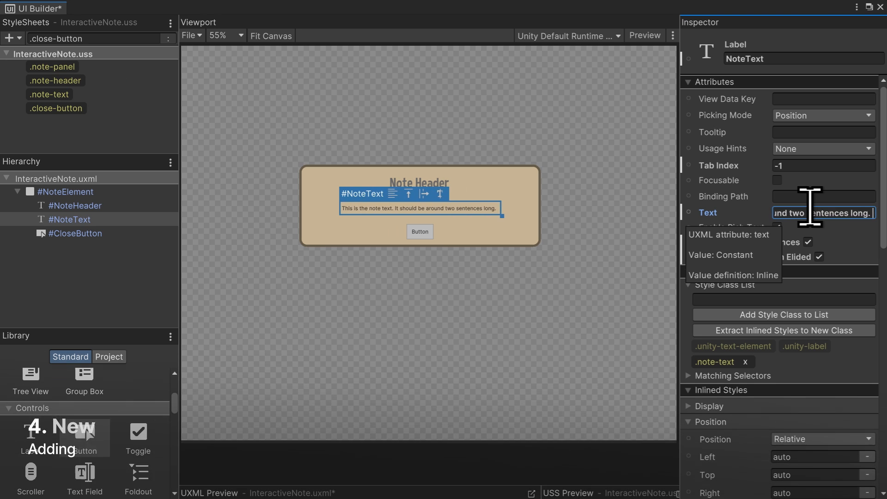
# Append "- Grandpa" to the text of the NoteText label.
pyautogui.write('- Grandpa')
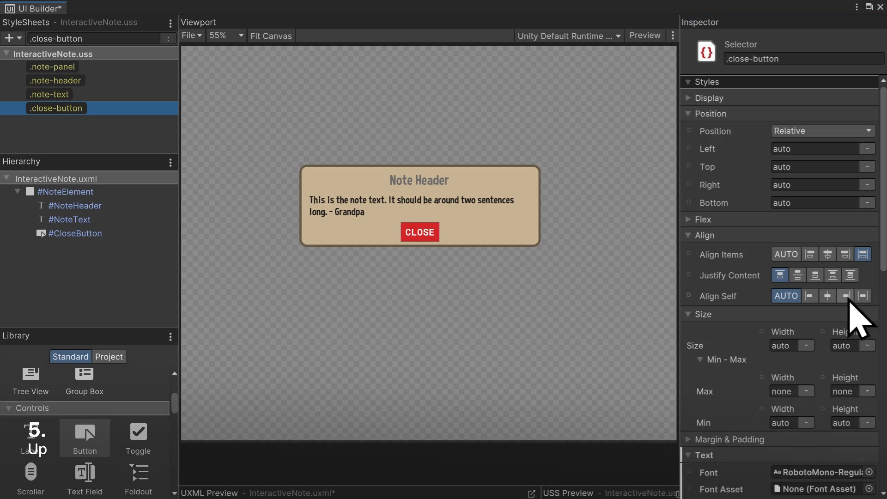
# Align the .close-button style to the right end of the note and set margins of 20 px right and 15 px bottom.
pyautogui.click(847, 245)
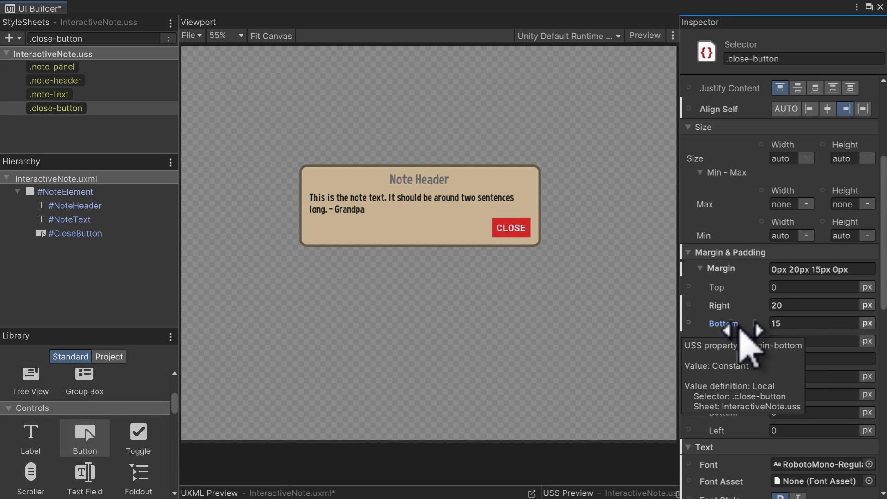
pyautogui.click(799, 326)
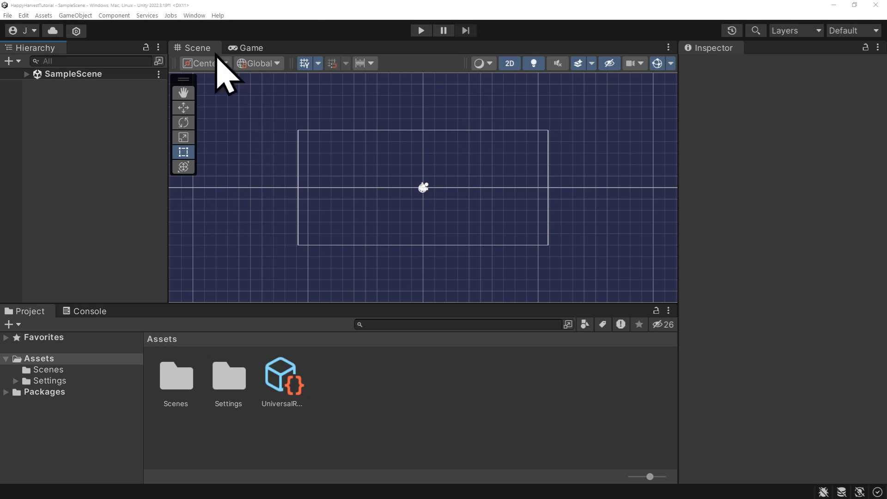
# Find the Happy Harvest - 2D Sample Project in the Package Manager and import all of its content.
pyautogui.click(196, 17)
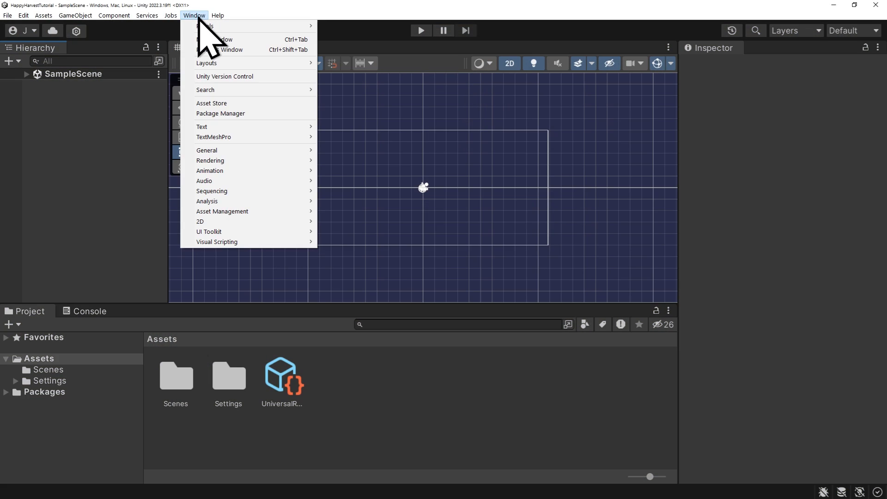
pyautogui.click(220, 114)
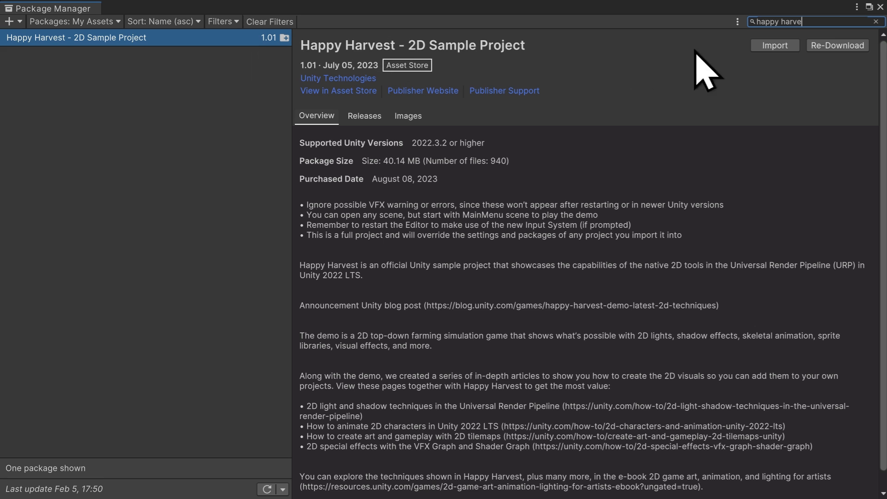
pyautogui.click(782, 46)
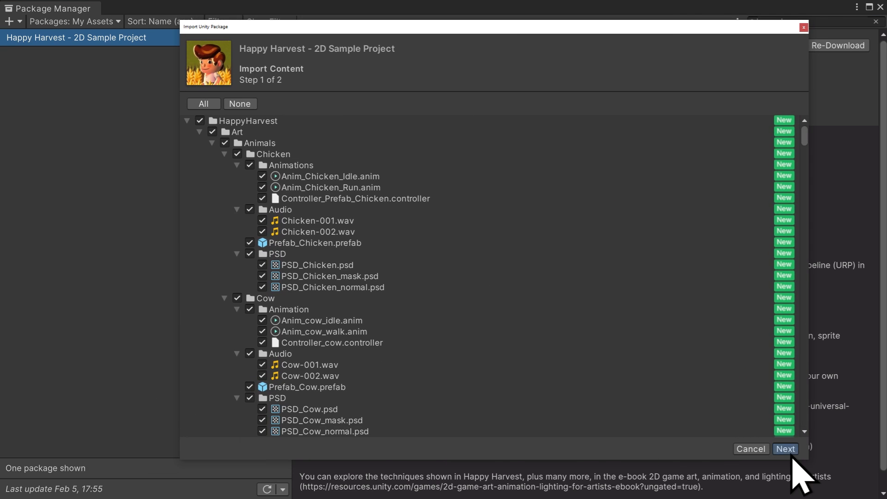
pyautogui.click(789, 450)
pyautogui.click(791, 451)
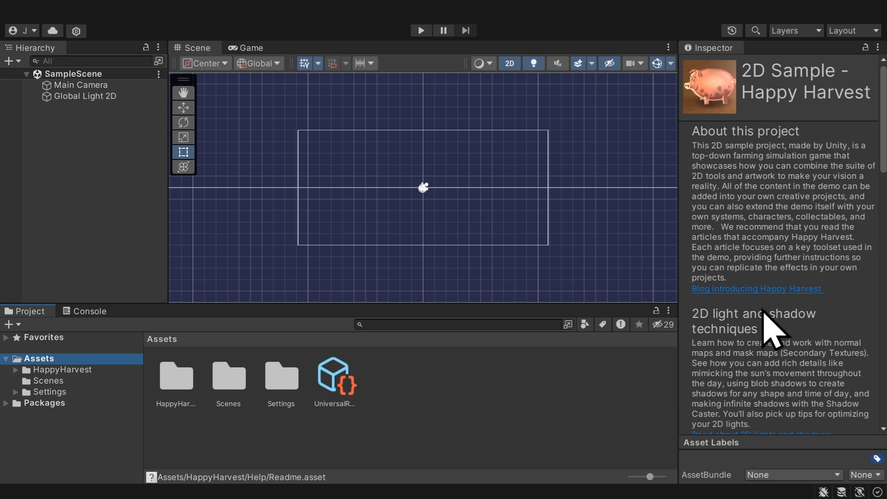
# Open the Farm_Outdoor scene from the HappyHarvest Scenes folder.
pyautogui.click(18, 369)
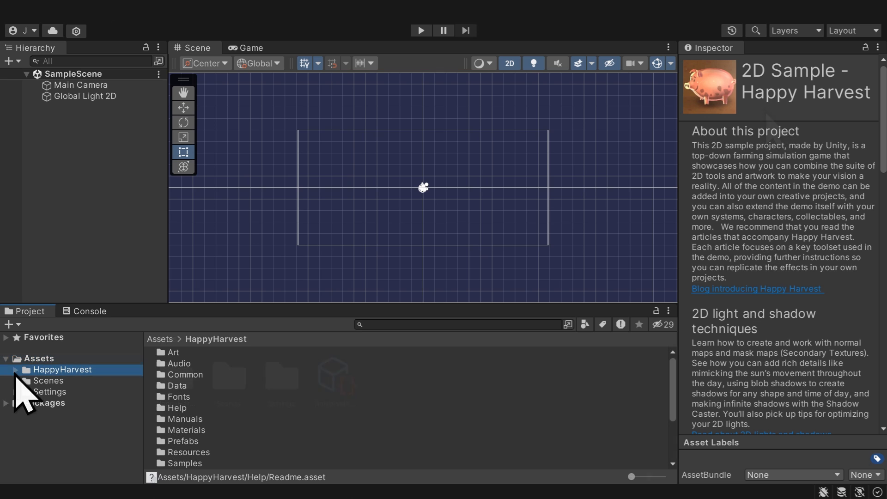
pyautogui.click(15, 370)
pyautogui.scroll(-3, 106, 402)
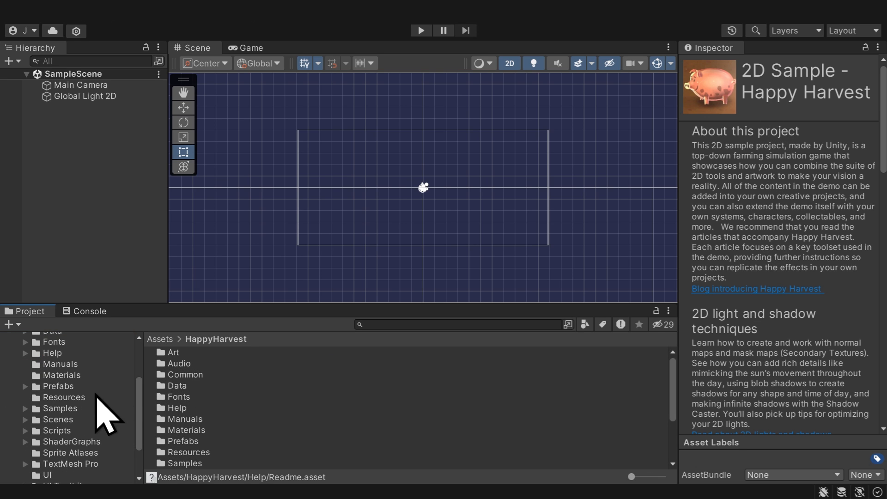
pyautogui.click(70, 420)
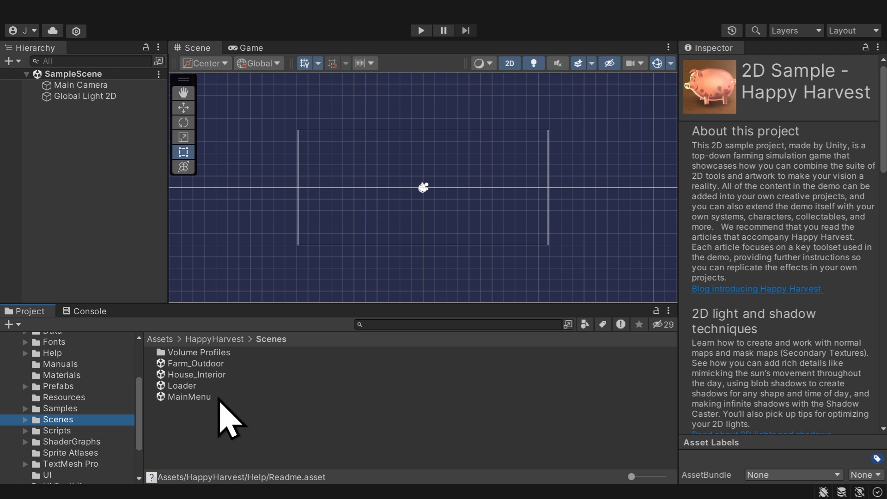
pyautogui.doubleClick(217, 364)
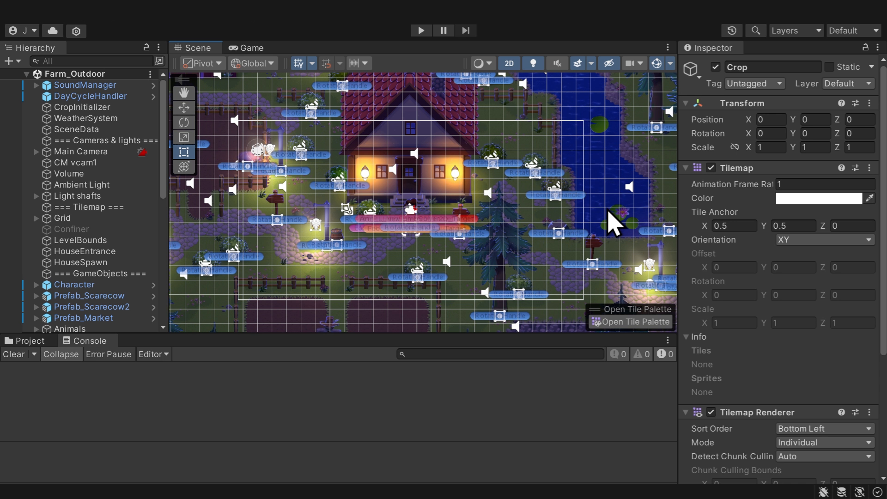
# Hide the gizmos and the grid in the Scene view.
pyautogui.click(657, 64)
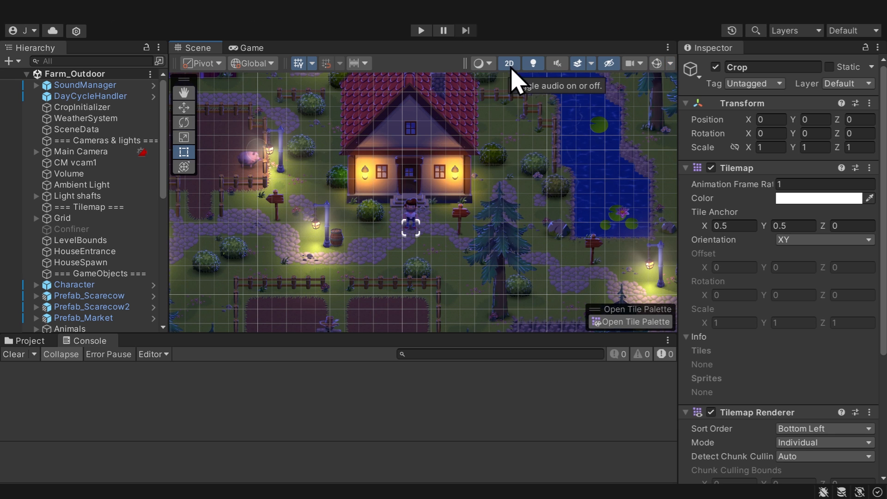
pyautogui.click(298, 66)
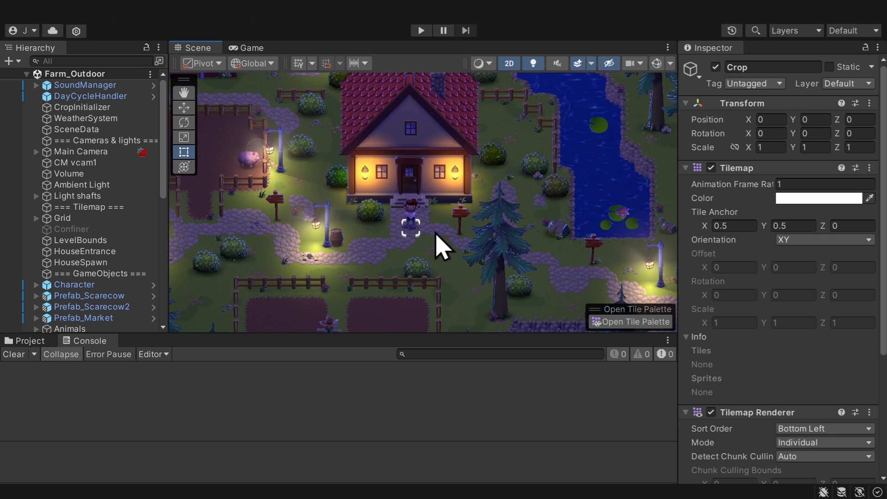
# Play the scene in the Game view and walk the farmer from the house down to the crop fields.
pyautogui.click(252, 48)
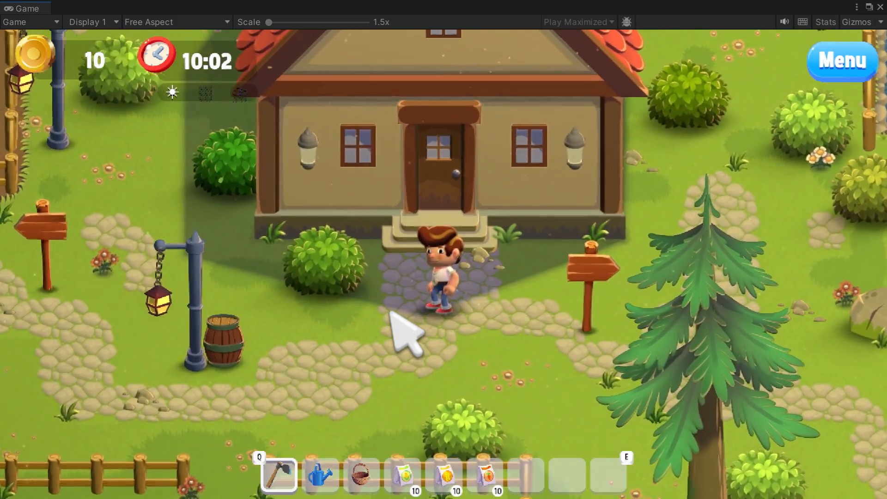
pyautogui.press('a')
pyautogui.press('s')
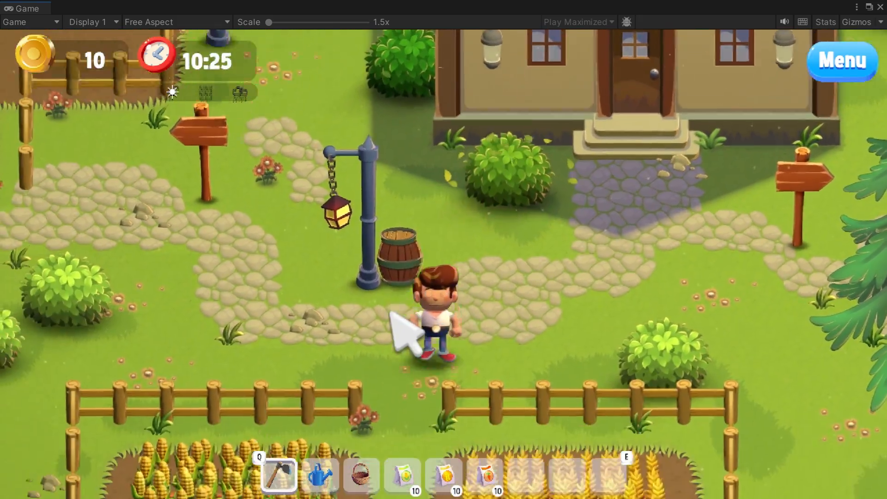
pyautogui.press('a')
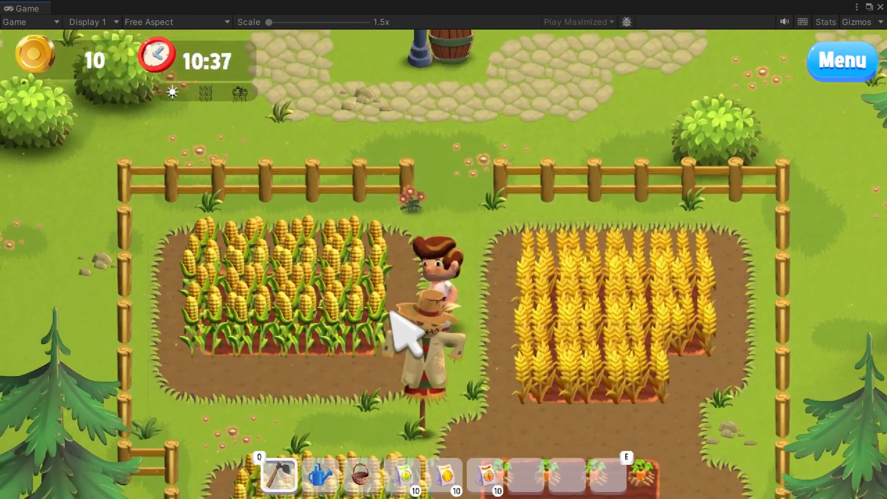
# Till a row of three soil tiles between the wheat and the carrots with the hoe.
pyautogui.press('d')
pyautogui.click(499, 308)
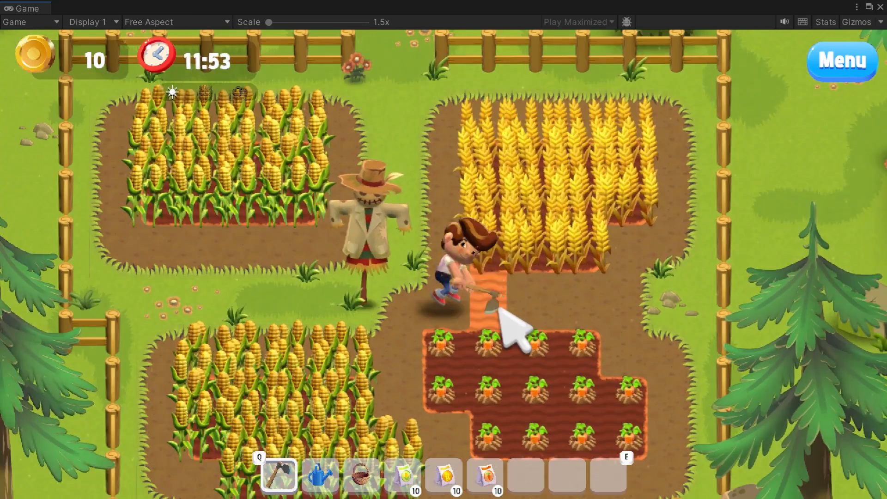
pyautogui.press('d')
pyautogui.click(508, 309)
pyautogui.press('d')
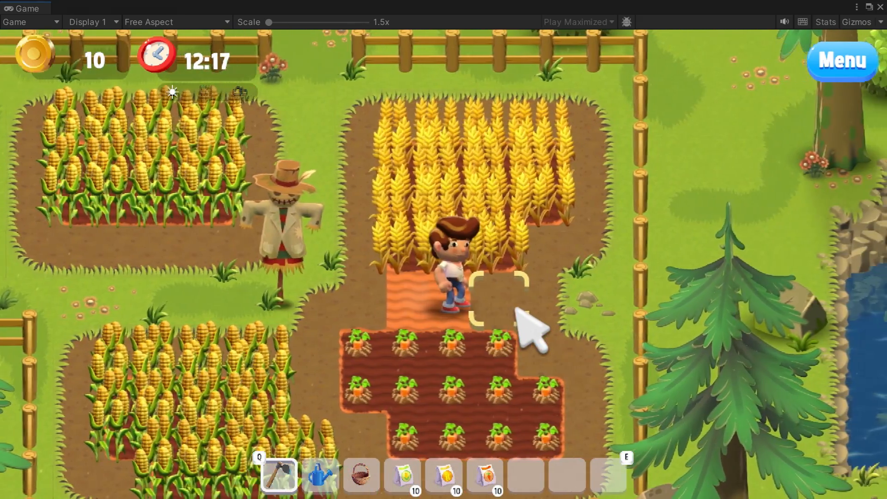
pyautogui.click(516, 309)
pyautogui.press('a')
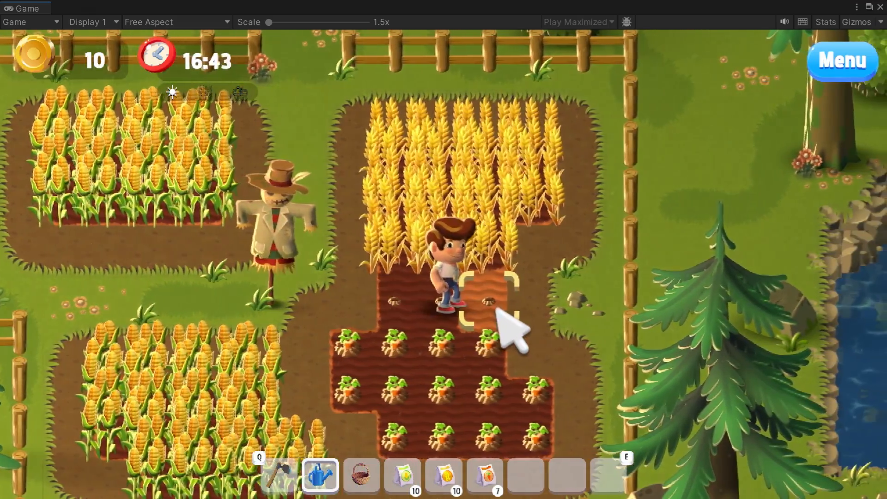
# Switch to the basket and harvest three tiles from the lowest row of wheat.
pyautogui.click(363, 476)
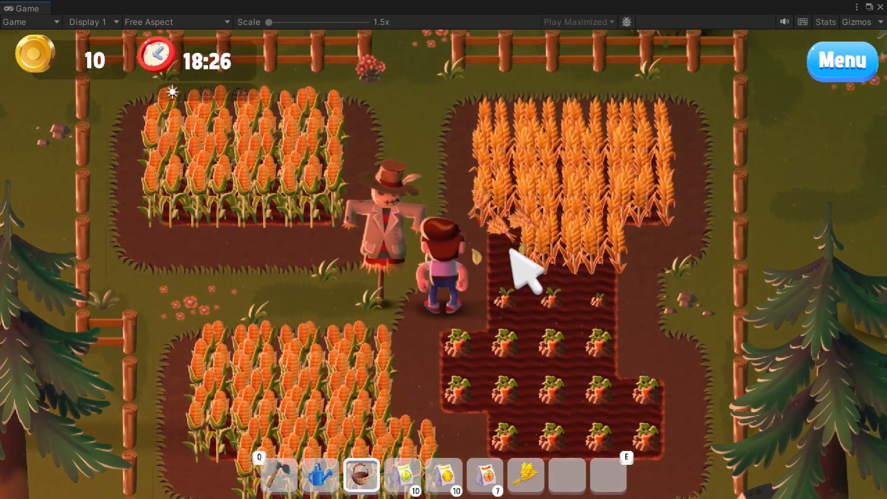
pyautogui.press('d')
pyautogui.click(517, 293)
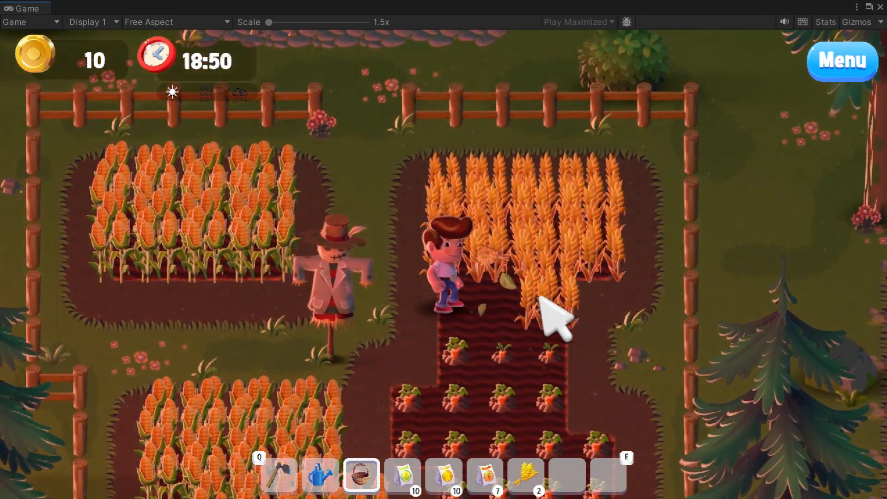
pyautogui.press('d')
pyautogui.click(500, 313)
# Harvest five ripe carrots with the basket and walk the farmer back towards the house.
pyautogui.press('s')
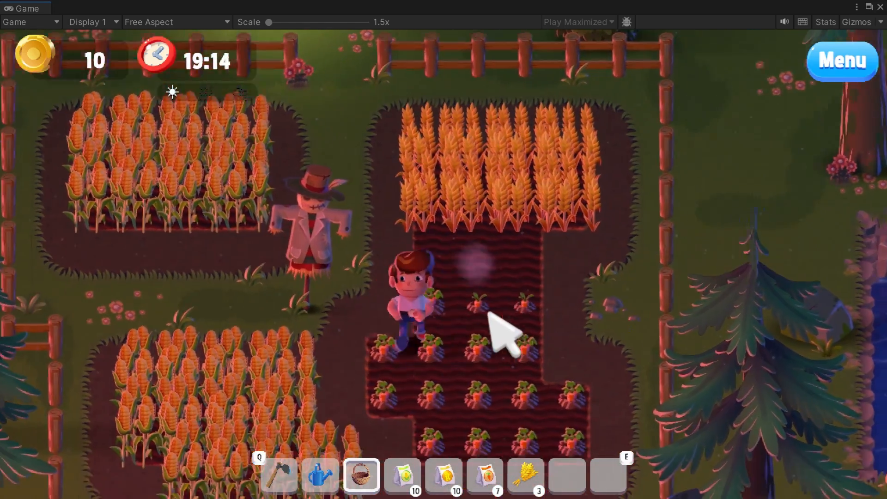
pyautogui.click(459, 307)
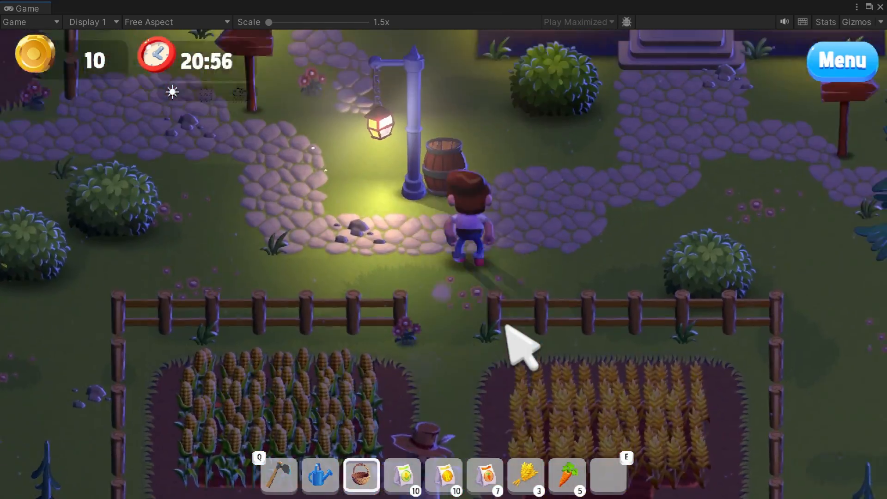
pyautogui.press('d')
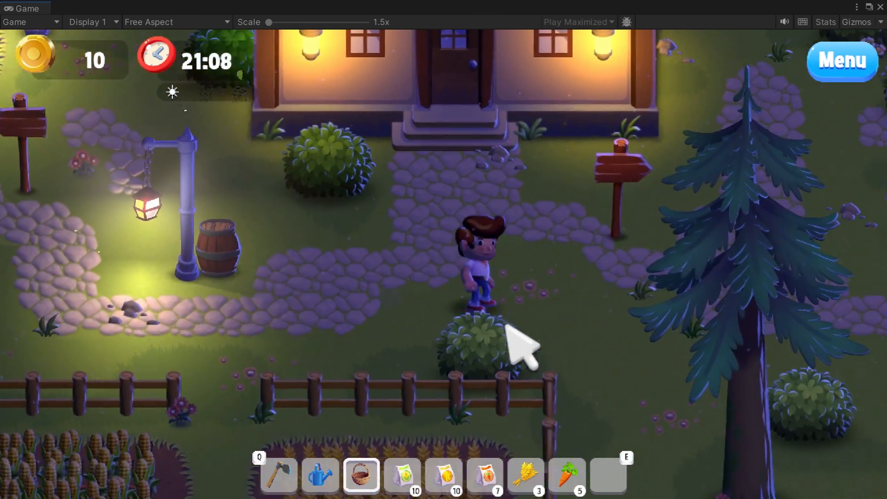
# Walk the farmer to the market stall and sell the 3 wheat grains and 5 carrots.
pyautogui.press('s')
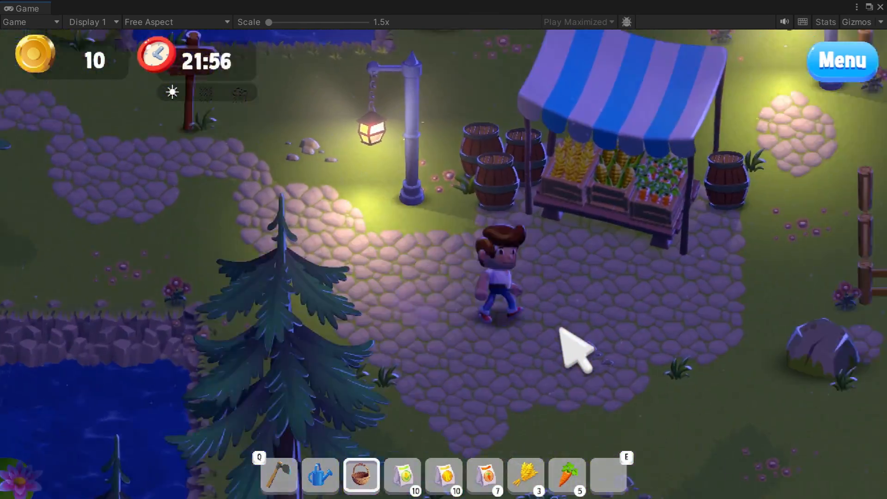
pyautogui.press('w')
pyautogui.click(538, 233)
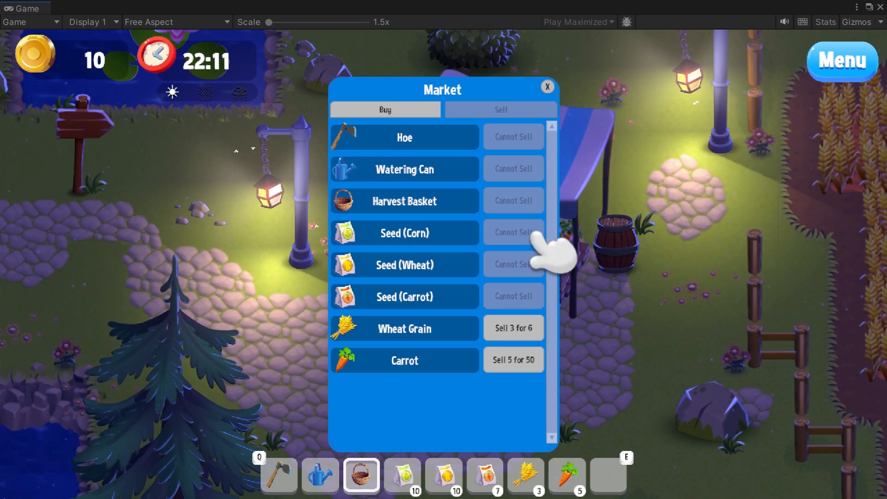
pyautogui.click(525, 337)
pyautogui.click(523, 330)
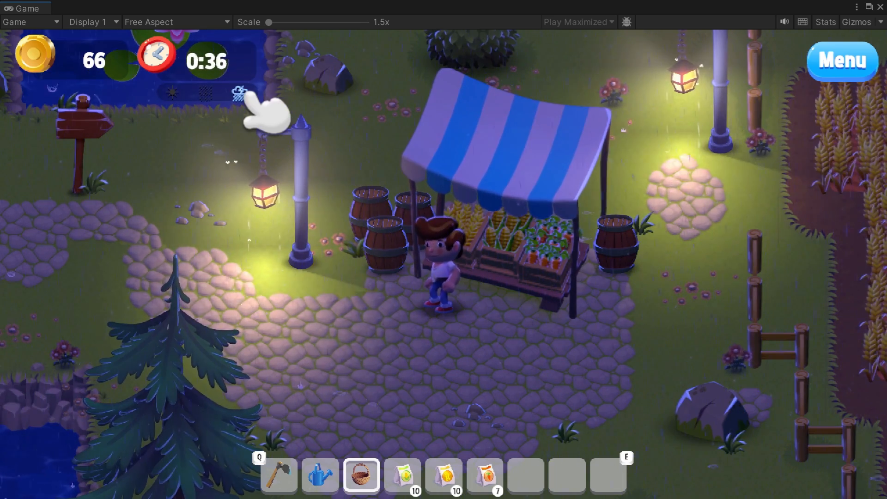
# Try the rainy weather setting in the running game and open the game menu.
pyautogui.click(239, 92)
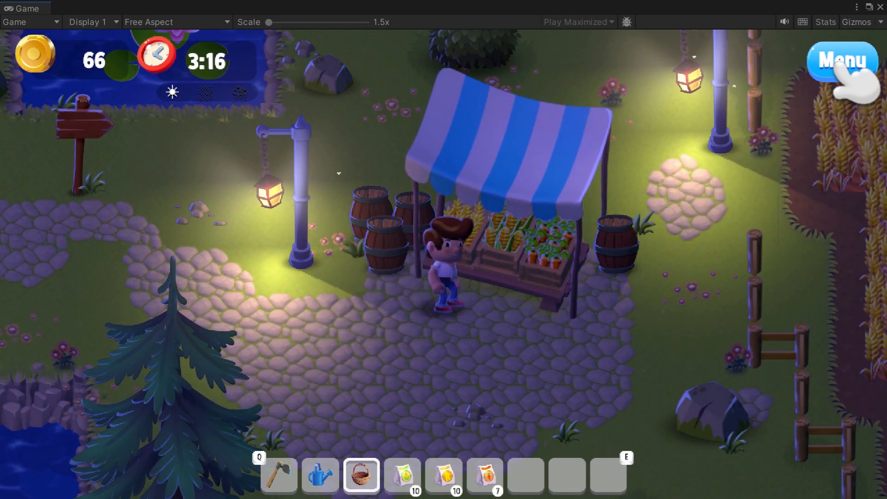
pyautogui.click(838, 66)
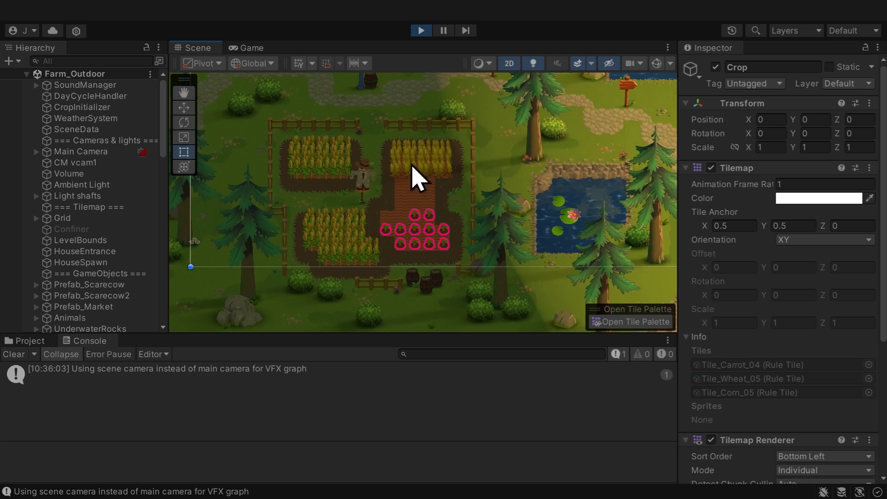
# Inspect the wheat_01 sprite in the wheat field's lowest row and its parent Prefab_wheat_05(Clone) in the Scene view.
pyautogui.scroll(5, 420, 176)
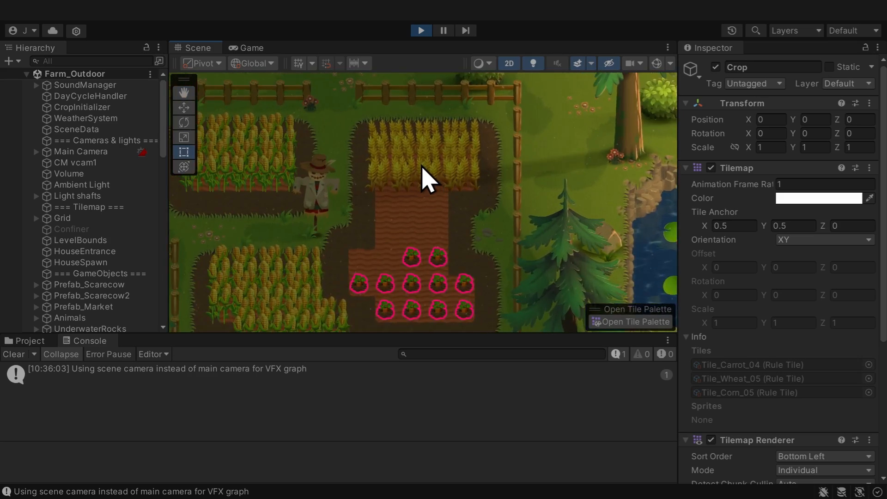
pyautogui.scroll(2, 423, 187)
pyautogui.click(392, 204)
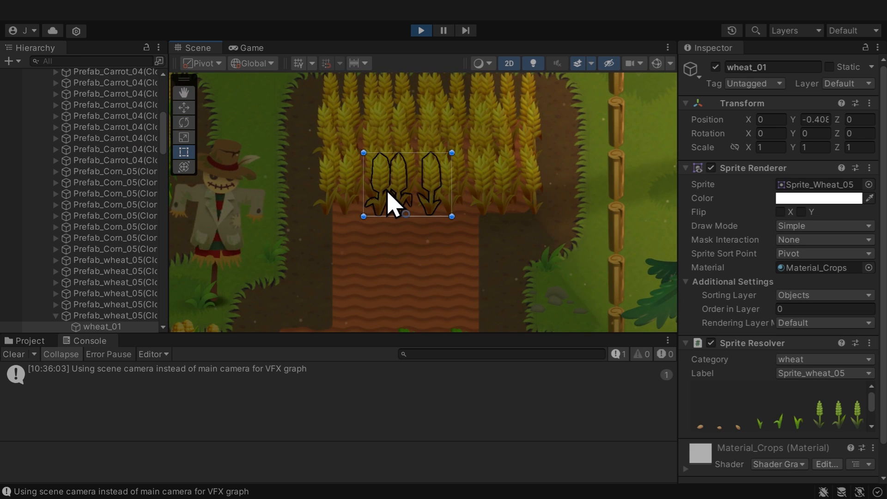
pyautogui.moveTo(165, 289); pyautogui.dragTo(243, 295)
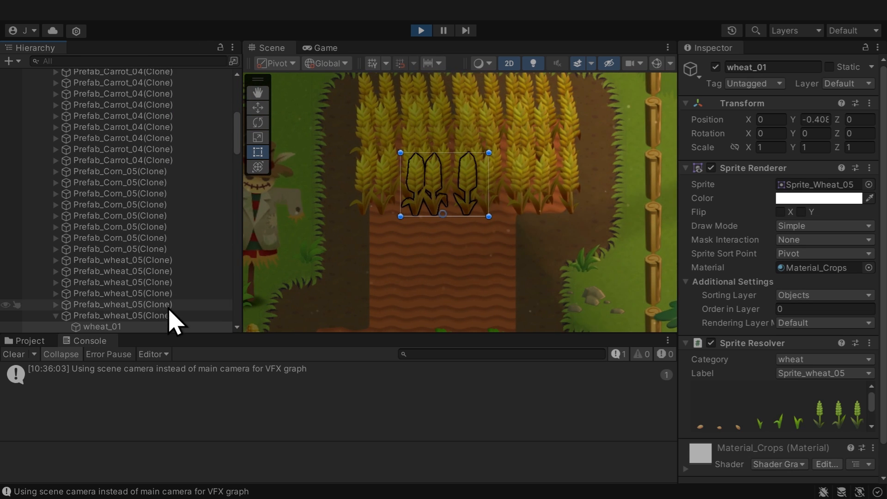
pyautogui.click(157, 316)
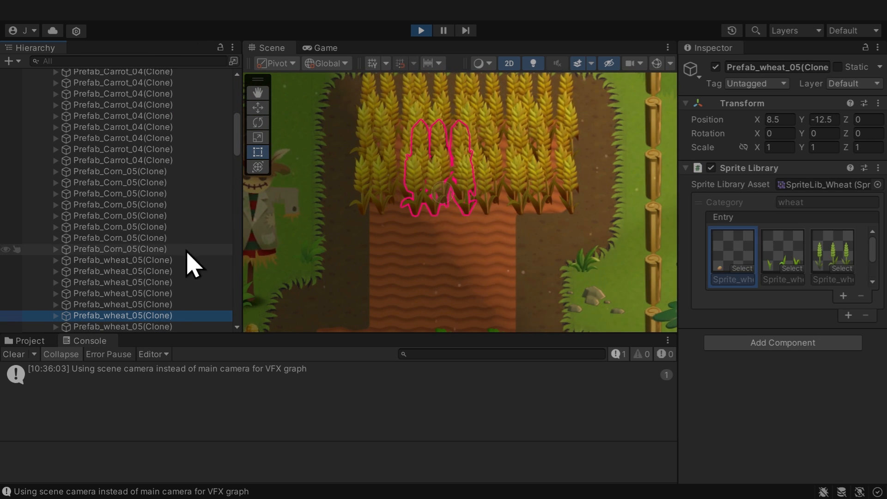
# Examine the Tilemap and Tilemap Renderer settings of the Crop object that holds the planted crops.
pyautogui.scroll(1, 241, 129)
pyautogui.scroll(3, 245, 124)
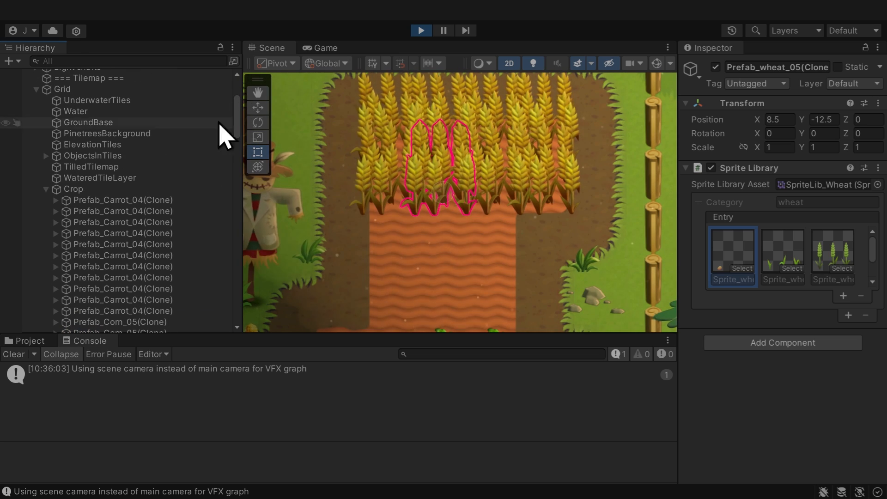
pyautogui.click(108, 190)
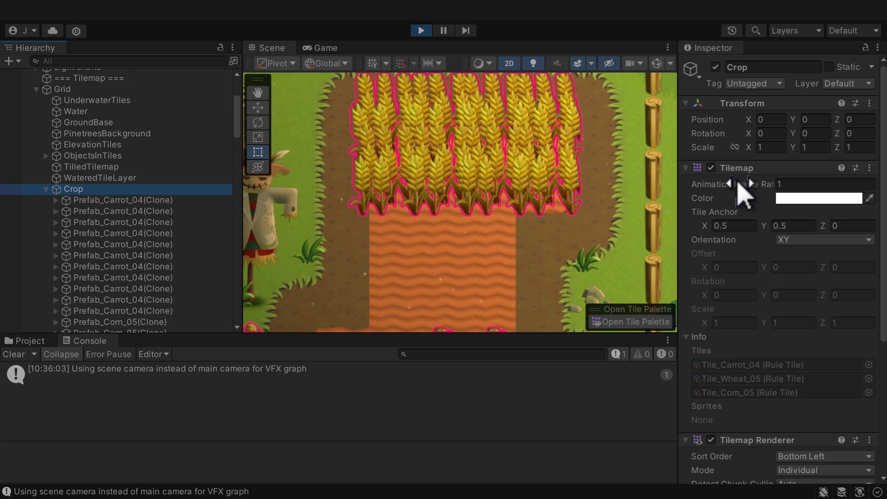
pyautogui.scroll(-5, 744, 268)
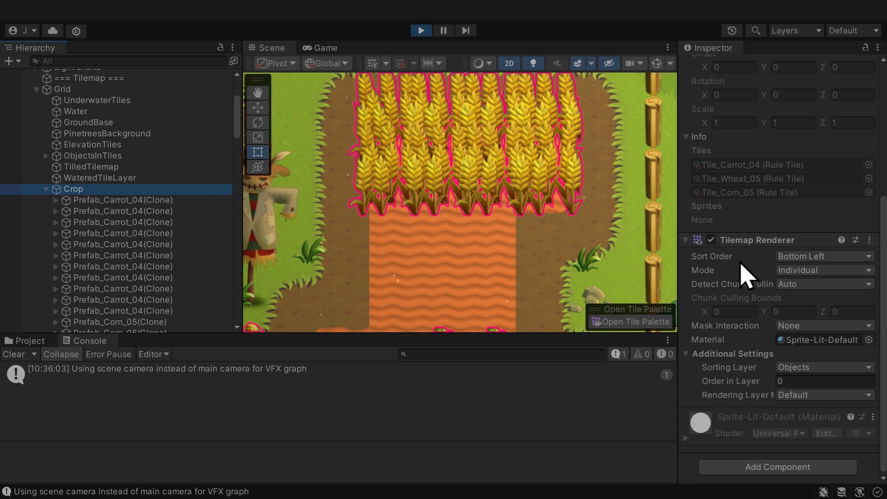
pyautogui.scroll(5, 745, 274)
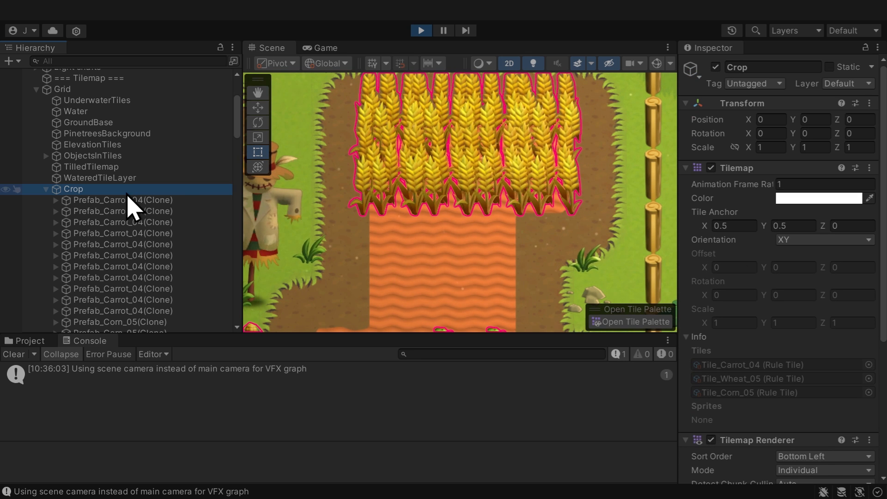
# Examine the Grid object's Terrain Manager script and collapse the Grid's children.
pyautogui.click(63, 89)
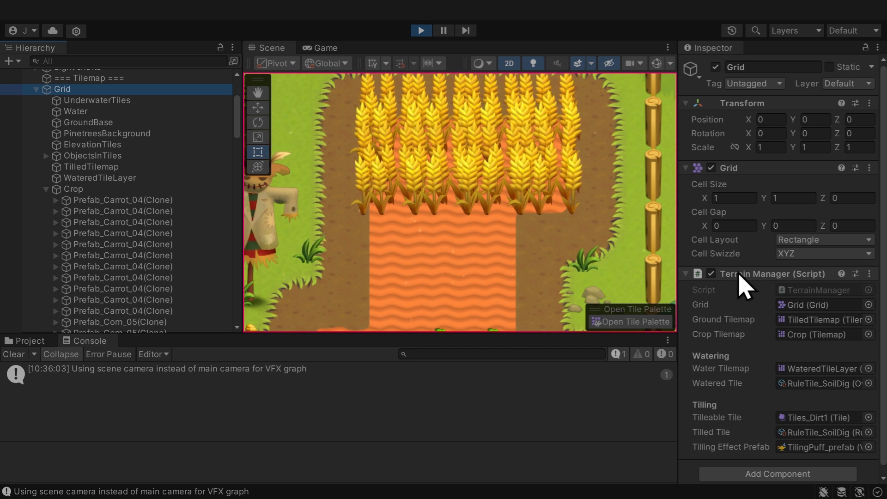
pyautogui.click(37, 89)
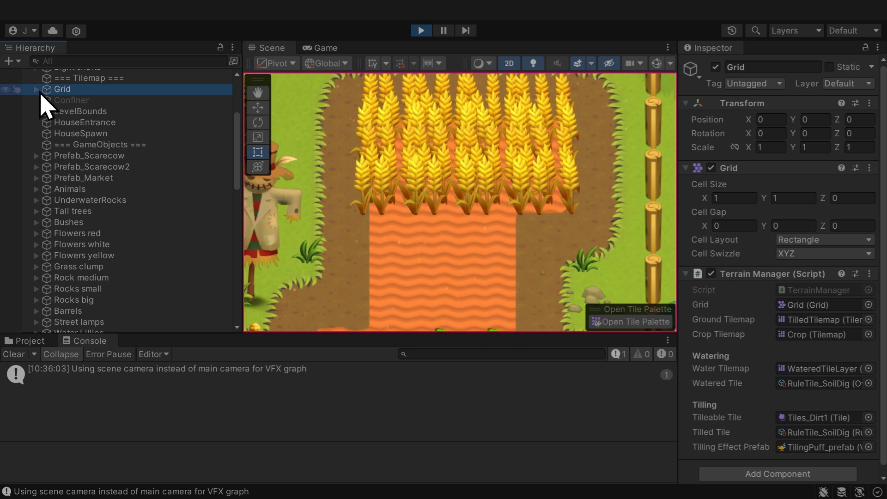
pyautogui.scroll(4, 235, 121)
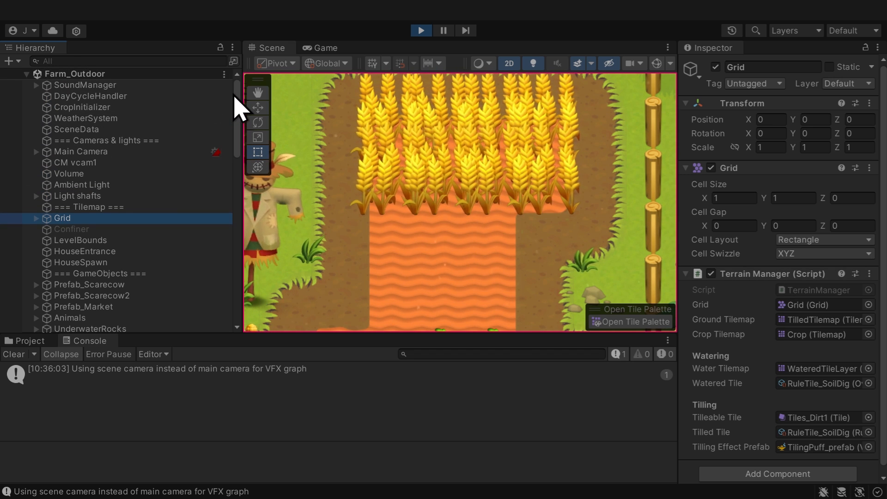
# Expand DontDestroyOnLoad and inspect the Character's Player Controller starting inventory and the GameManager(Clone) object.
pyautogui.moveTo(236, 108); pyautogui.dragTo(250, 291)
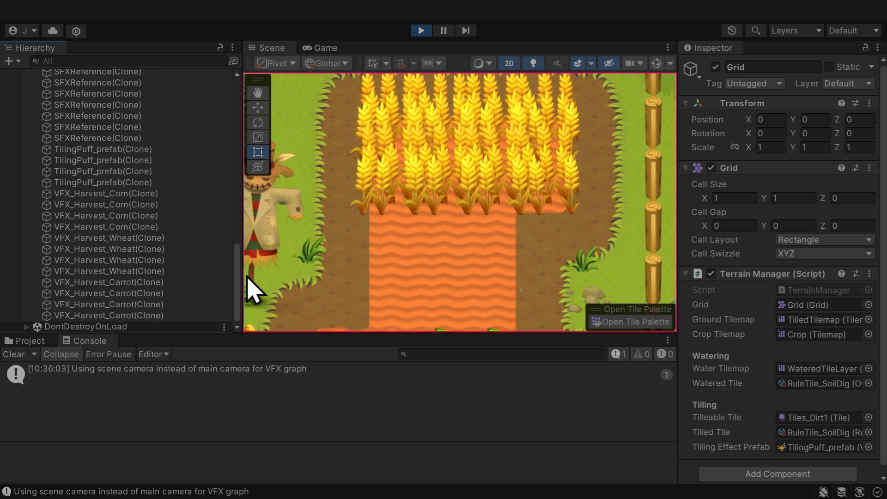
pyautogui.click(26, 327)
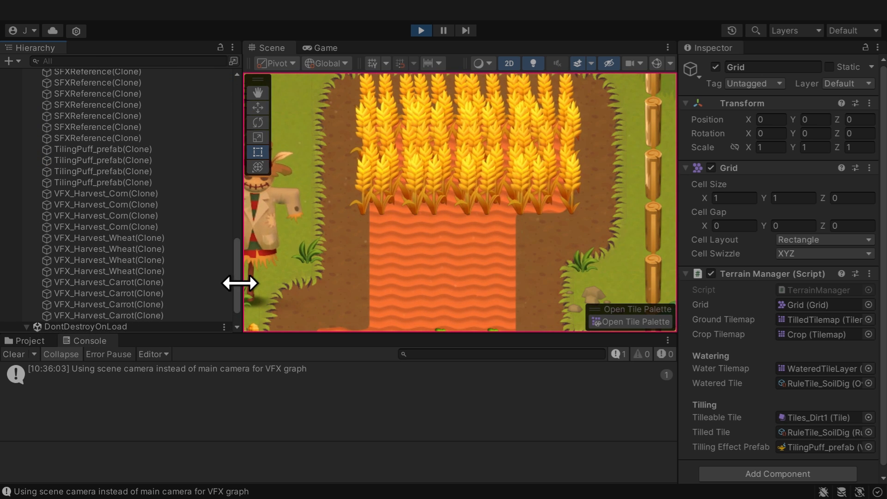
pyautogui.scroll(-2, 239, 281)
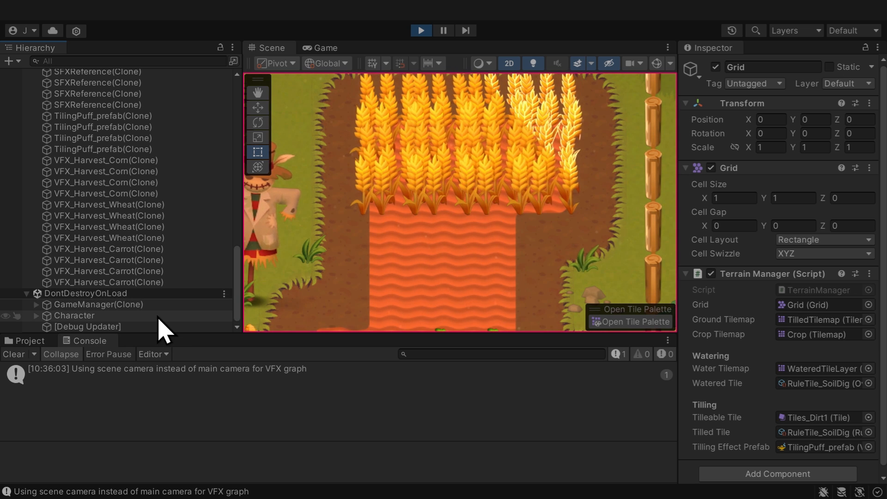
pyautogui.click(158, 316)
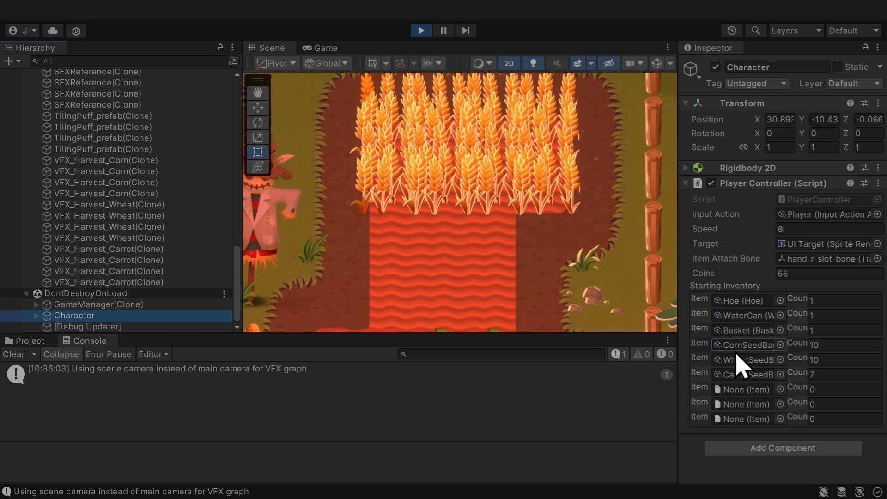
pyautogui.click(176, 306)
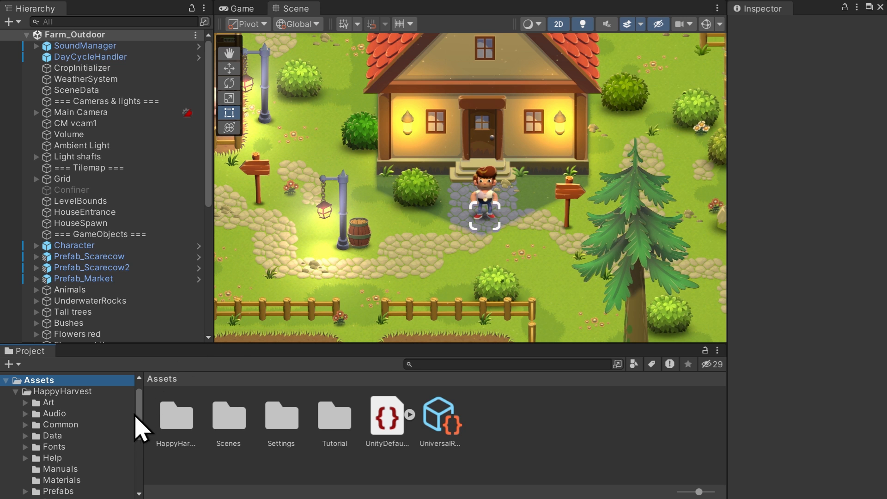
# Open the Crops manual from HappyHarvest's Manuals folder and read how to create new crops.
pyautogui.click(60, 469)
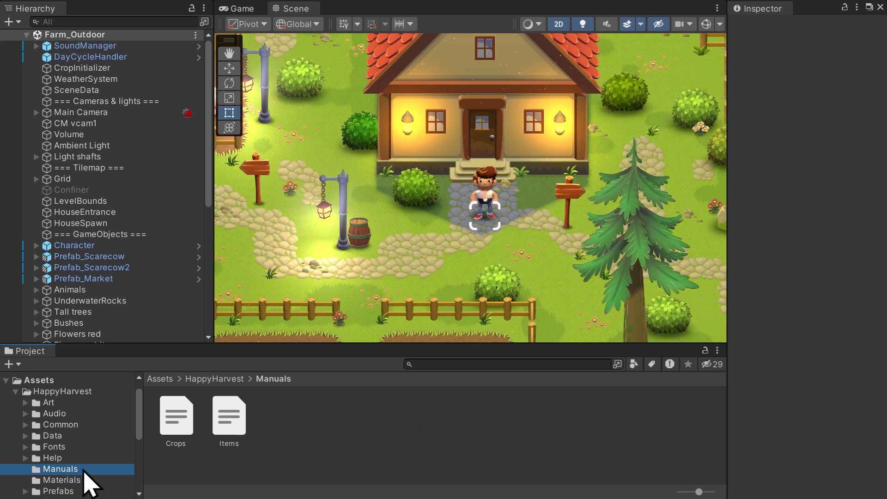
pyautogui.click(177, 424)
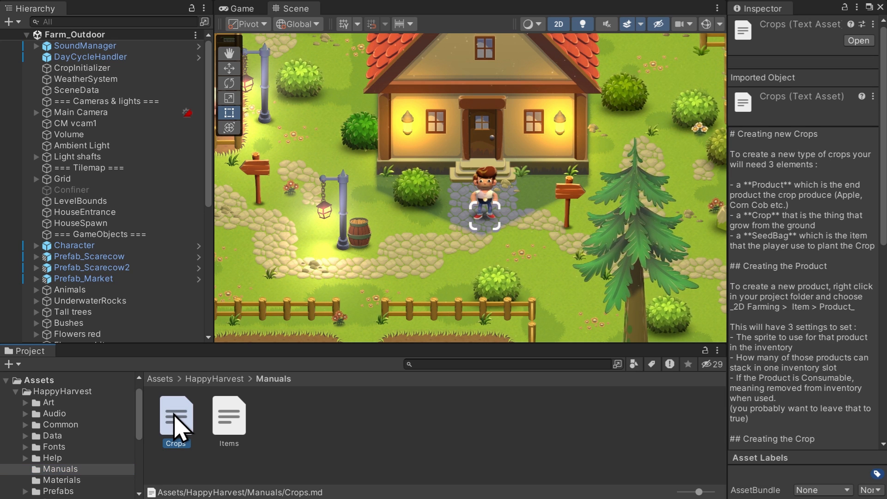
pyautogui.doubleClick(174, 414)
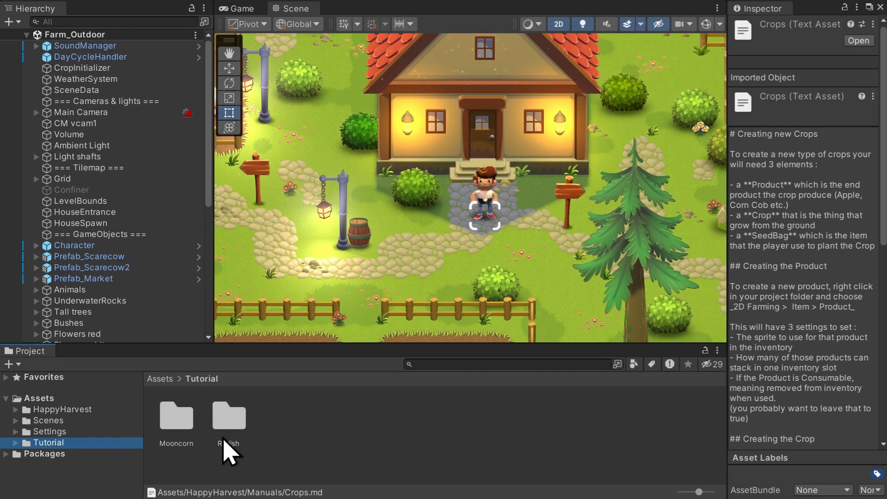
# Create a scene named TempPrefabStaging in the Tutorial folder and open it.
pyautogui.rightClick(283, 430)
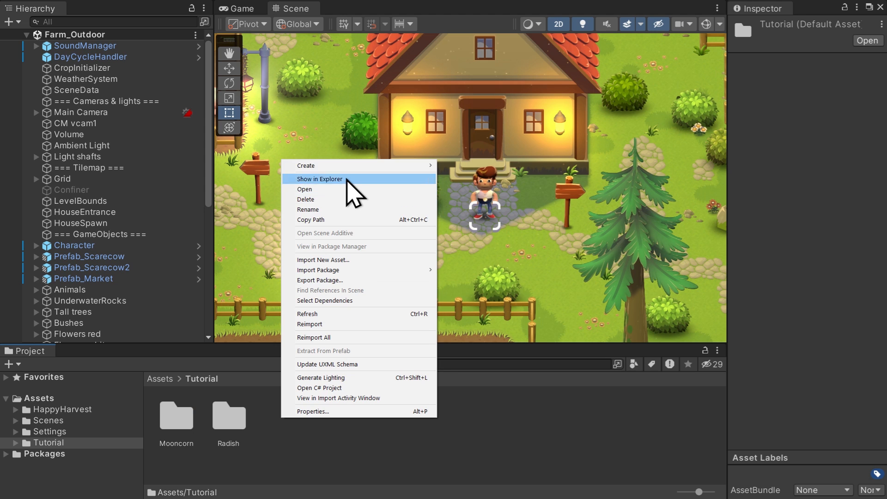
pyautogui.moveTo(349, 166)
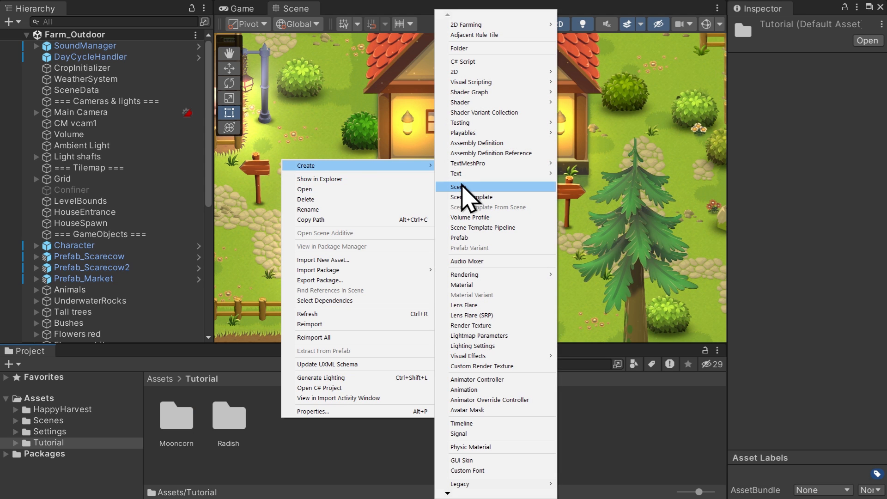
pyautogui.click(474, 190)
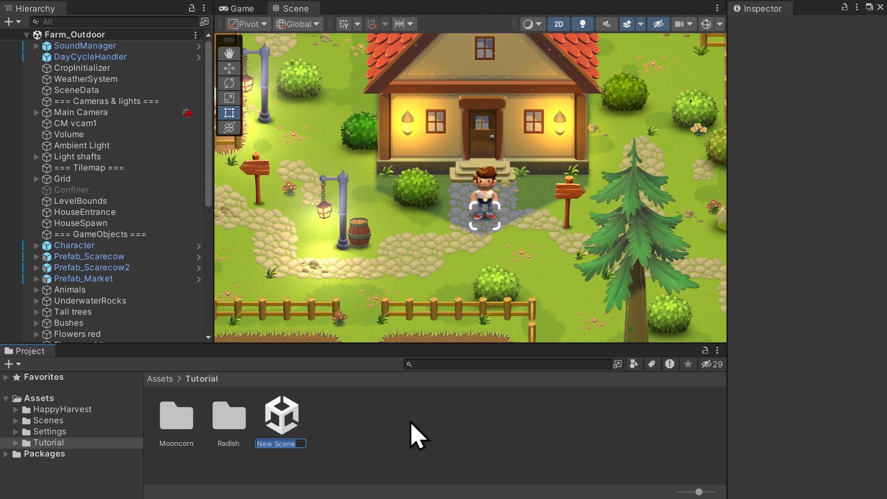
pyautogui.write('TempPre')
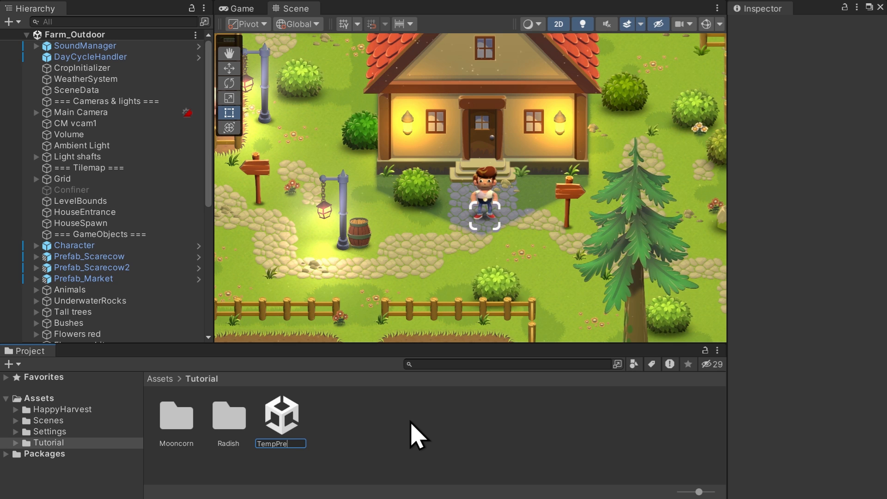
pyautogui.write('fabStaging')
pyautogui.press('Return')
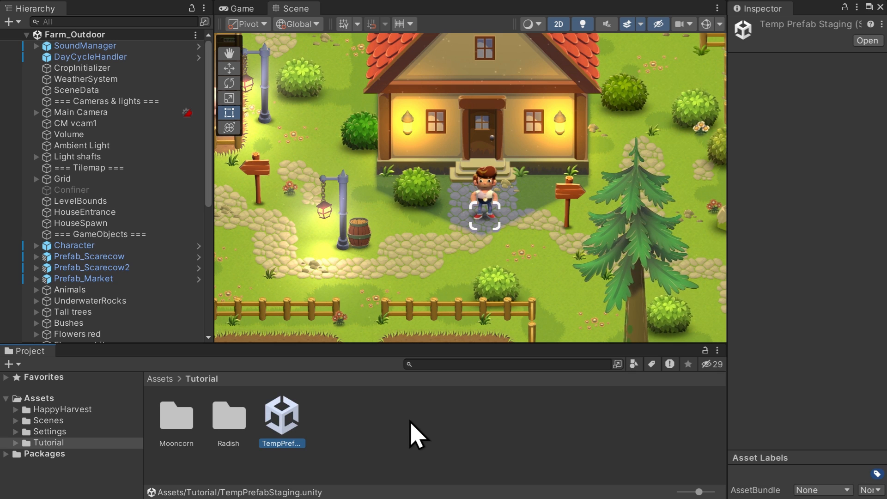
pyautogui.doubleClick(287, 417)
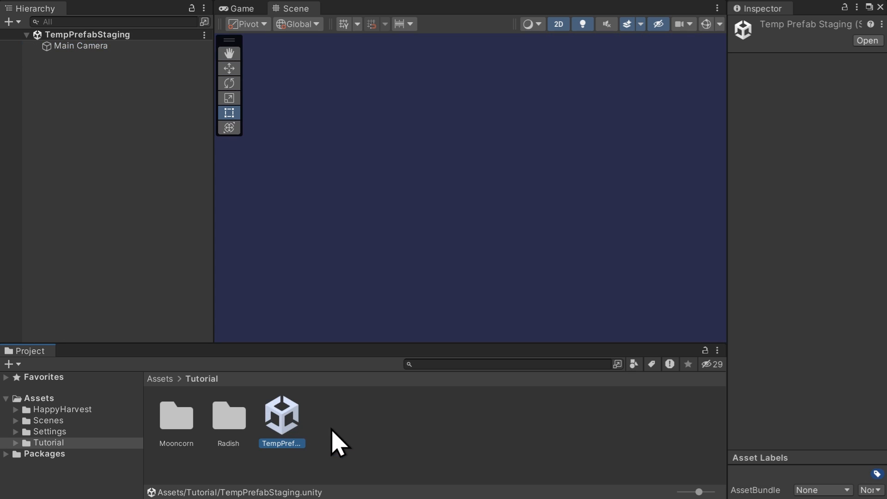
pyautogui.click(332, 431)
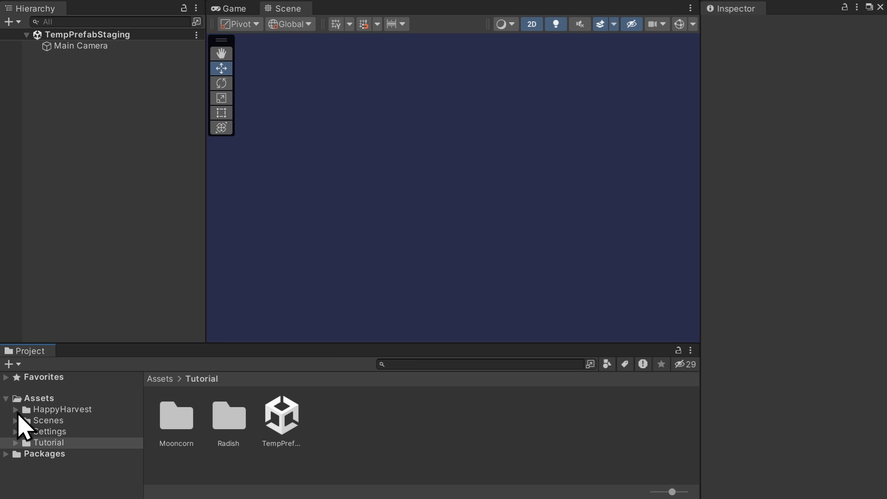
# Open the Carrot crop's Prefabs folder inside HappyHarvest's Art and Crops folders.
pyautogui.click(16, 410)
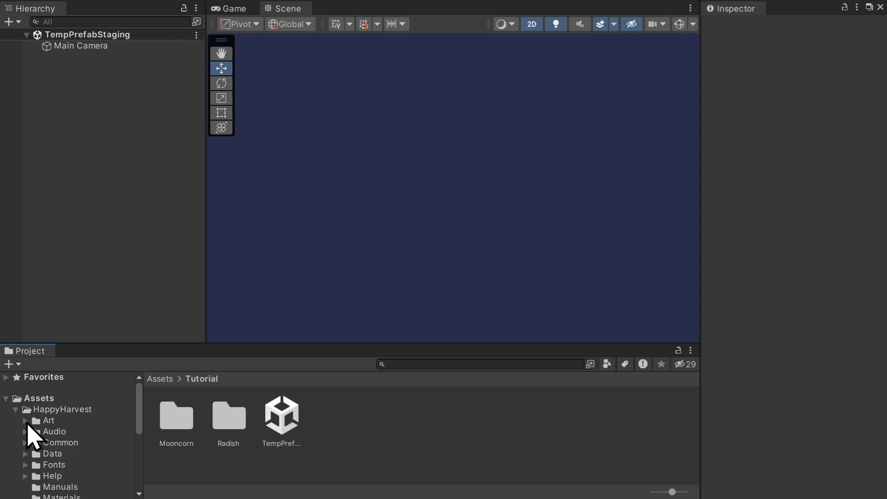
pyautogui.click(26, 421)
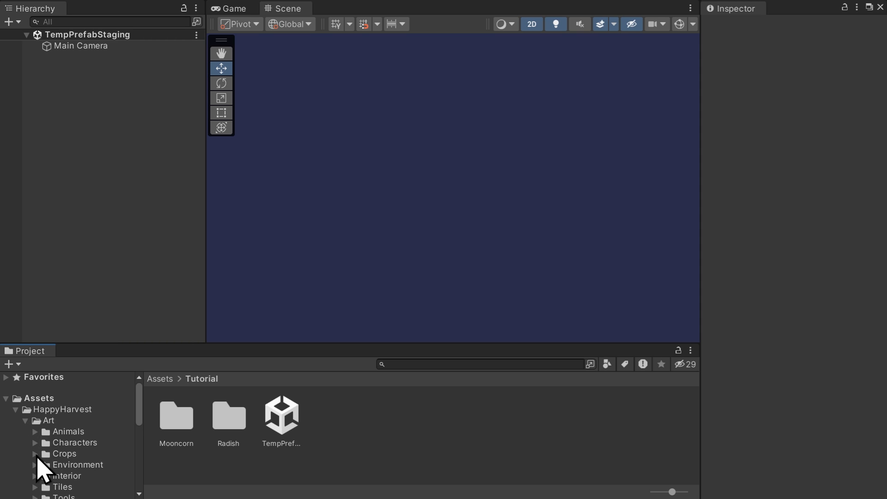
pyautogui.click(35, 454)
pyautogui.moveTo(139, 405); pyautogui.dragTo(138, 420)
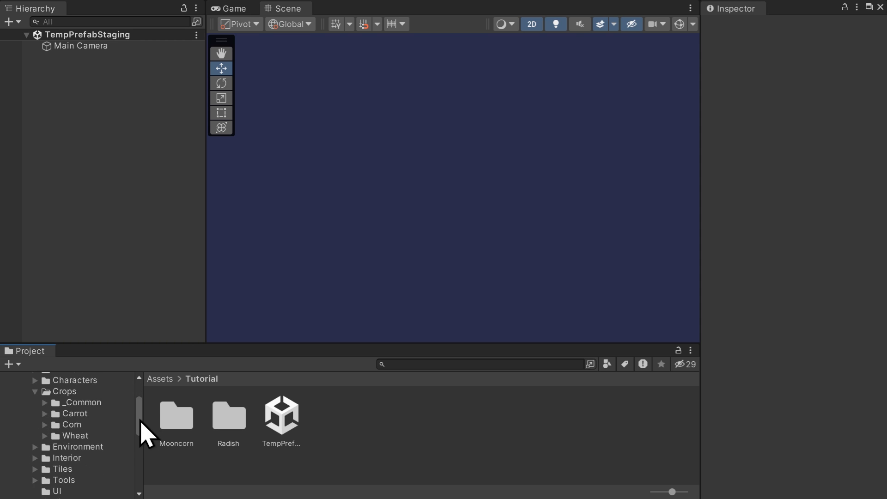
pyautogui.click(44, 404)
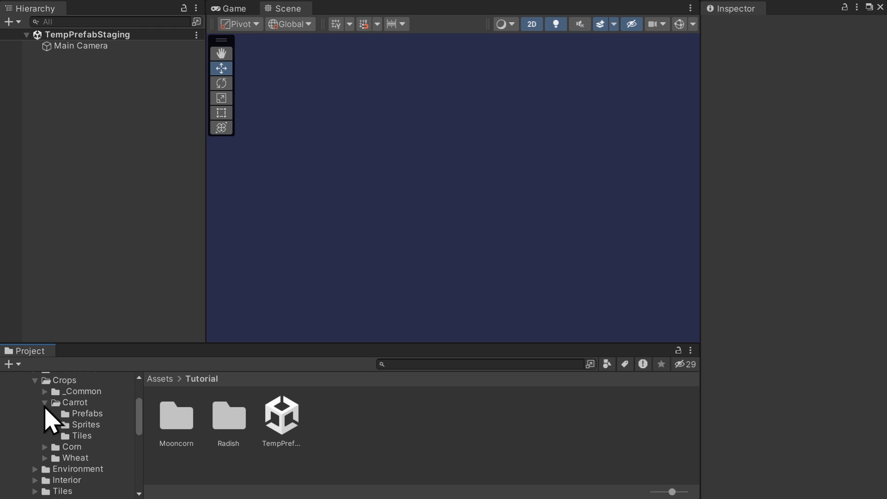
pyautogui.click(78, 414)
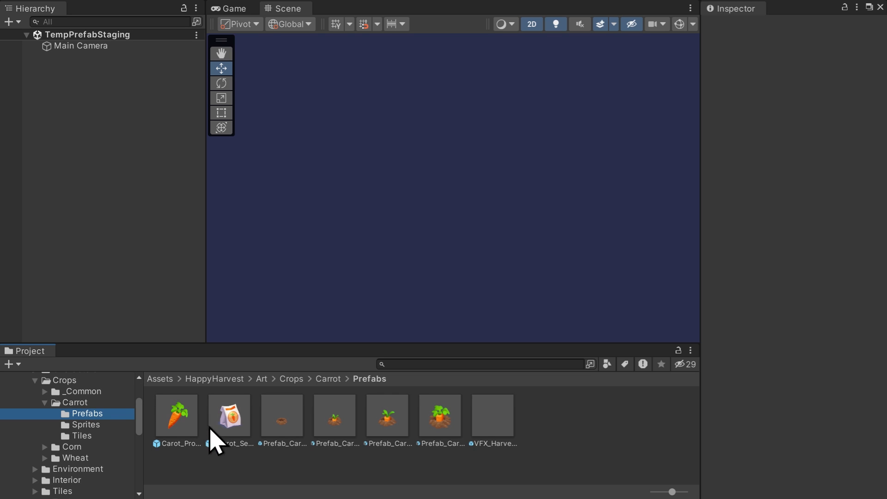
# Add the Carrot_Seed_Visual prefab to the scene and move it to the left and below the origin.
pyautogui.moveTo(231, 433); pyautogui.dragTo(113, 117)
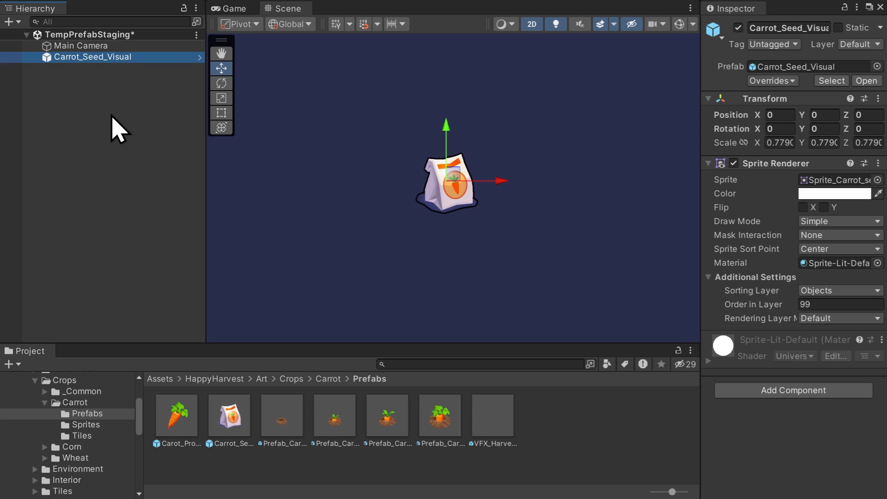
pyautogui.moveTo(446, 121); pyautogui.dragTo(449, 155)
pyautogui.moveTo(502, 215); pyautogui.dragTo(407, 225)
# Add Prefab_Carrot_01 through Prefab_Carrot_04 to the scene and reset their transforms to the origin.
pyautogui.moveTo(282, 421); pyautogui.dragTo(122, 132)
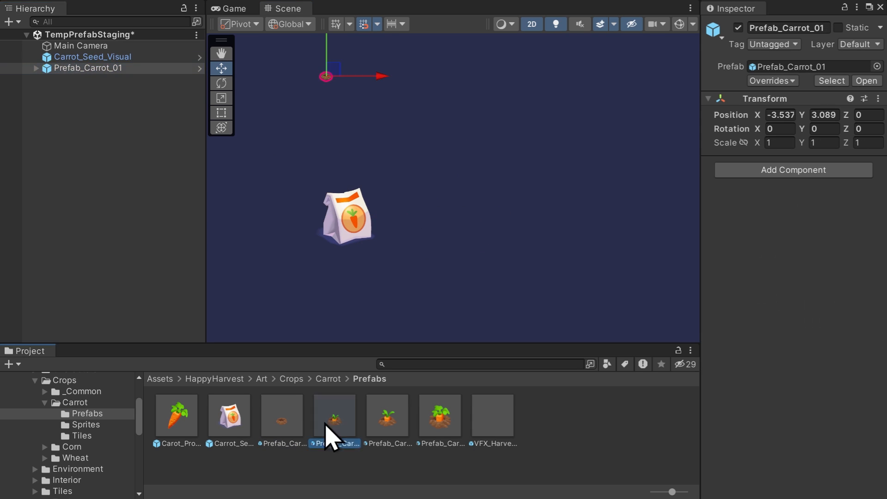
pyautogui.moveTo(326, 424); pyautogui.dragTo(123, 132)
pyautogui.moveTo(387, 421); pyautogui.dragTo(122, 132)
pyautogui.moveTo(440, 420); pyautogui.dragTo(122, 132)
pyautogui.keyDown('shift'); pyautogui.click(130, 69); pyautogui.keyUp('shift')
pyautogui.click(878, 99)
pyautogui.click(744, 195)
# Line up the four carrot growth stages one unit apart at Y 2, with Prefab_Carrot_04 last at X 0.
pyautogui.click(123, 69)
pyautogui.moveTo(497, 183); pyautogui.dragTo(394, 184)
pyautogui.moveTo(344, 126); pyautogui.dragTo(345, 58)
pyautogui.click(123, 80)
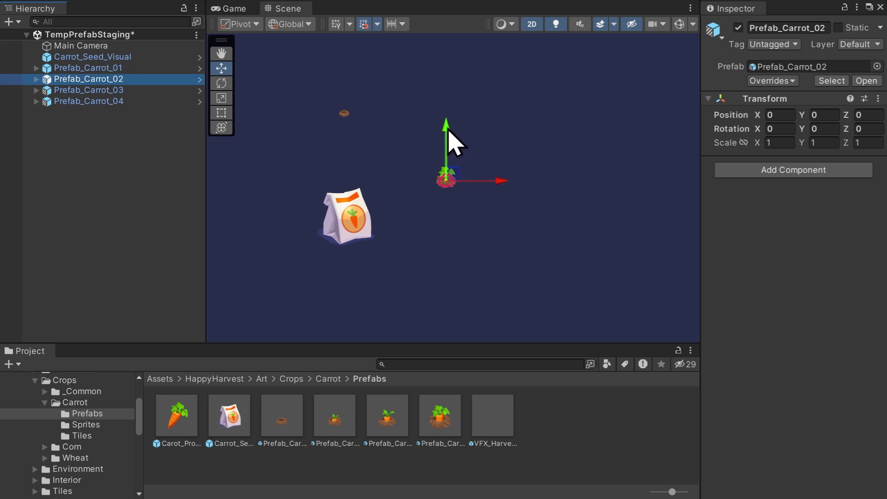
pyautogui.moveTo(447, 129); pyautogui.dragTo(447, 61)
pyautogui.moveTo(425, 116); pyautogui.dragTo(448, 66)
pyautogui.click(124, 90)
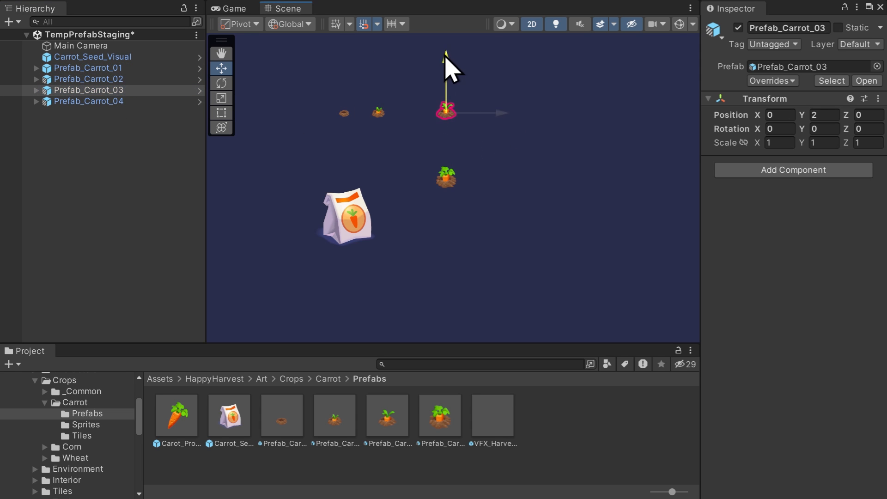
pyautogui.moveTo(464, 113); pyautogui.dragTo(429, 113)
pyautogui.click(148, 101)
pyautogui.moveTo(446, 143); pyautogui.dragTo(446, 75)
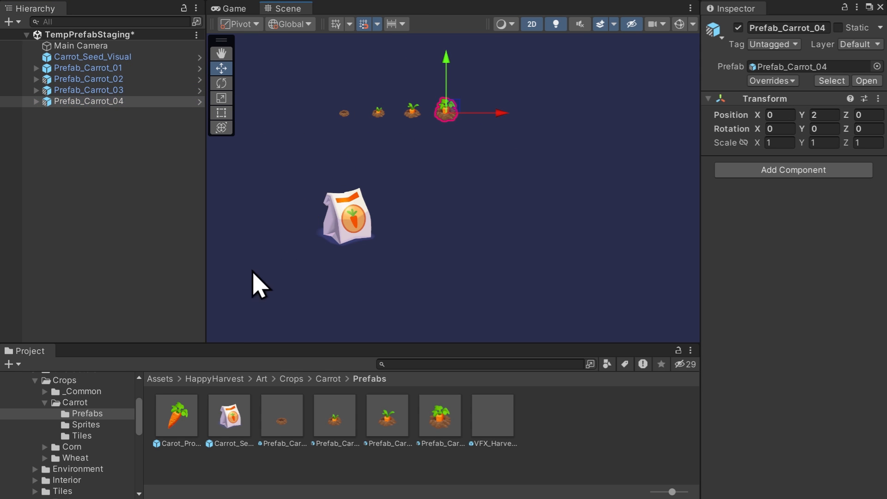
# Add the Carot_Product prefab to the scene and place it at X 1, Y 2, after the last growth stage.
pyautogui.moveTo(171, 426); pyautogui.dragTo(109, 199)
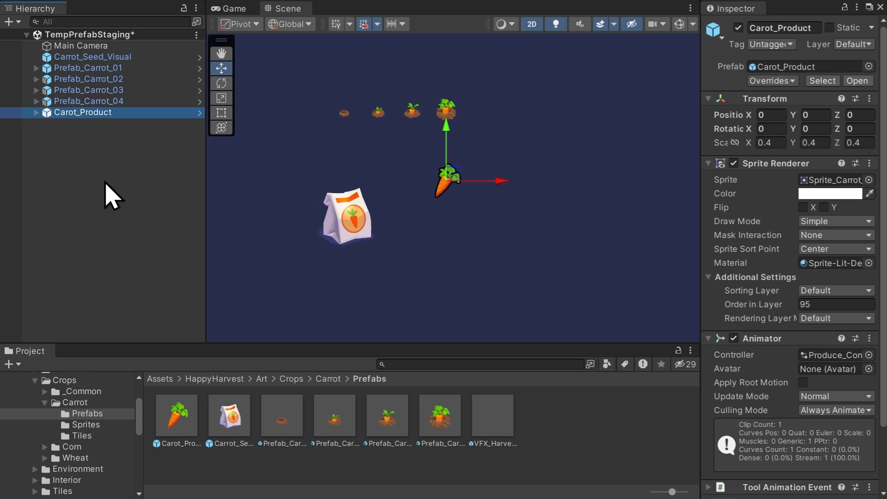
pyautogui.moveTo(449, 131); pyautogui.dragTo(452, 63)
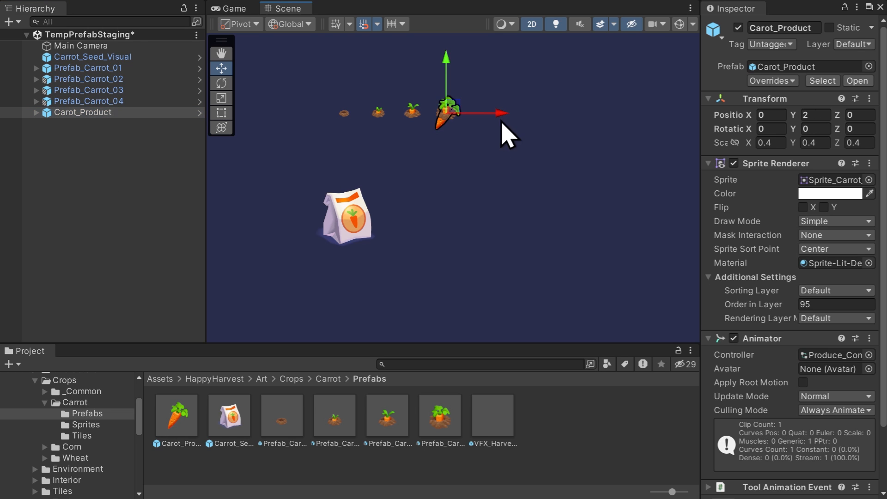
pyautogui.moveTo(502, 122); pyautogui.dragTo(536, 119)
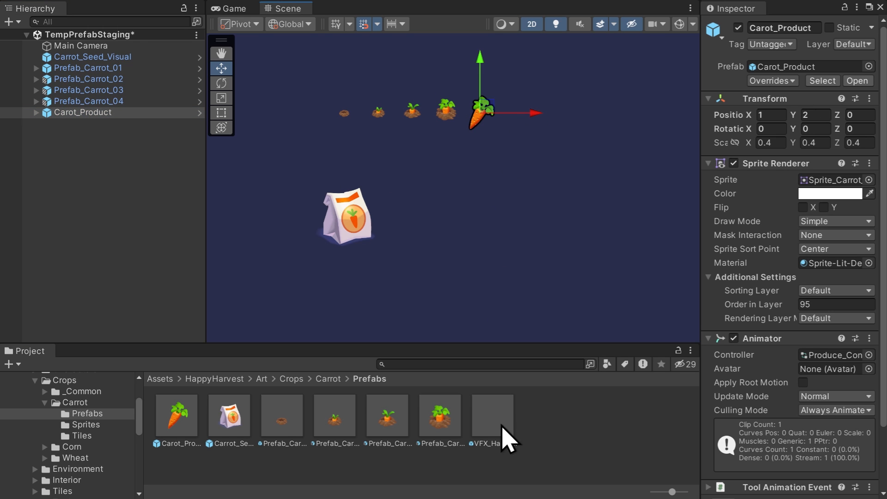
# Add the VFX_Harvest_Carrot prefab to the scene and shift it to the right along X.
pyautogui.moveTo(501, 423); pyautogui.dragTo(132, 226)
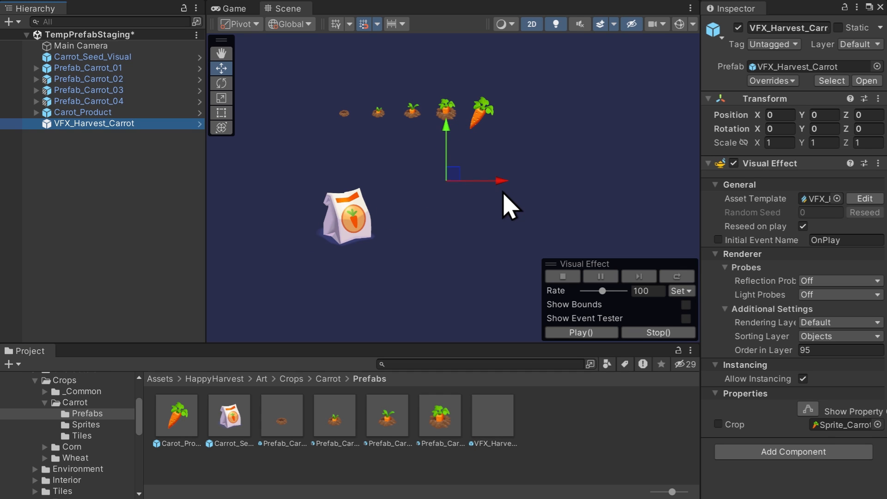
pyautogui.moveTo(500, 181); pyautogui.dragTo(530, 186)
pyautogui.click(133, 113)
# Move Carrot_Seed_Visual up to the left end of the row, before the first growth stage.
pyautogui.click(125, 58)
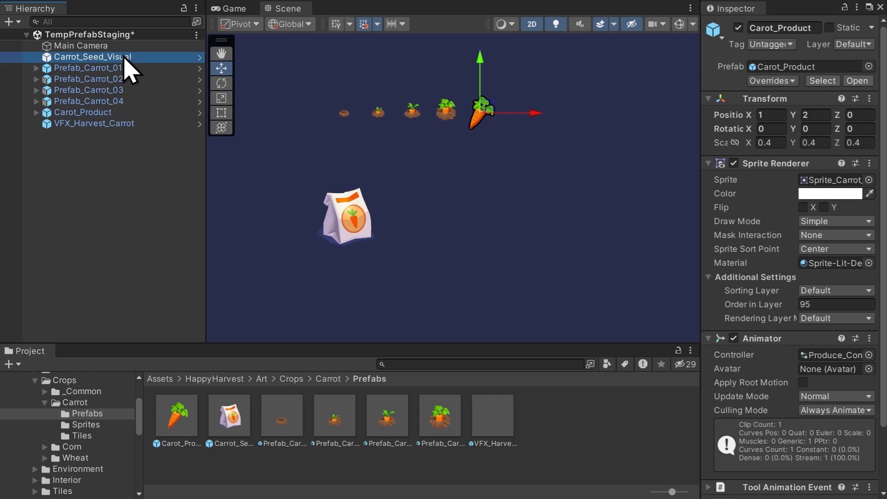
pyautogui.moveTo(395, 218); pyautogui.dragTo(353, 222)
pyautogui.moveTo(305, 165); pyautogui.dragTo(319, 67)
pyautogui.scroll(4, 421, 145)
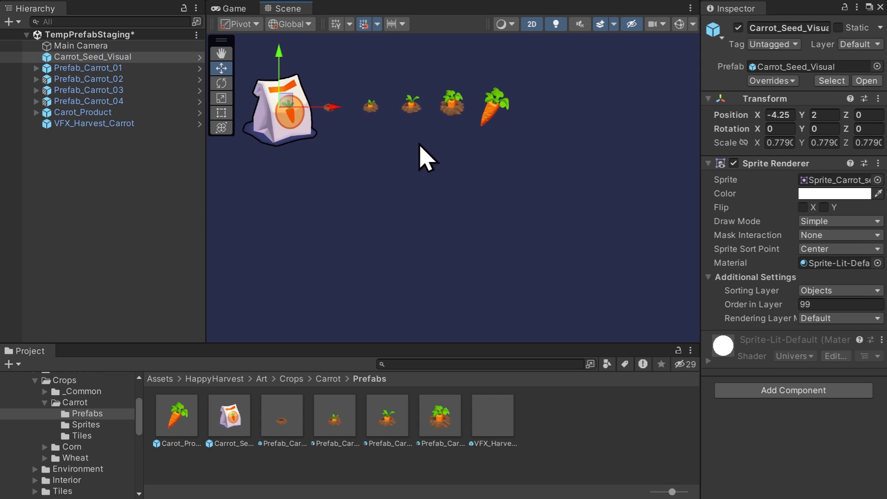
pyautogui.scroll(8, 463, 228)
pyautogui.moveTo(419, 145); pyautogui.dragTo(479, 247, button='middle')
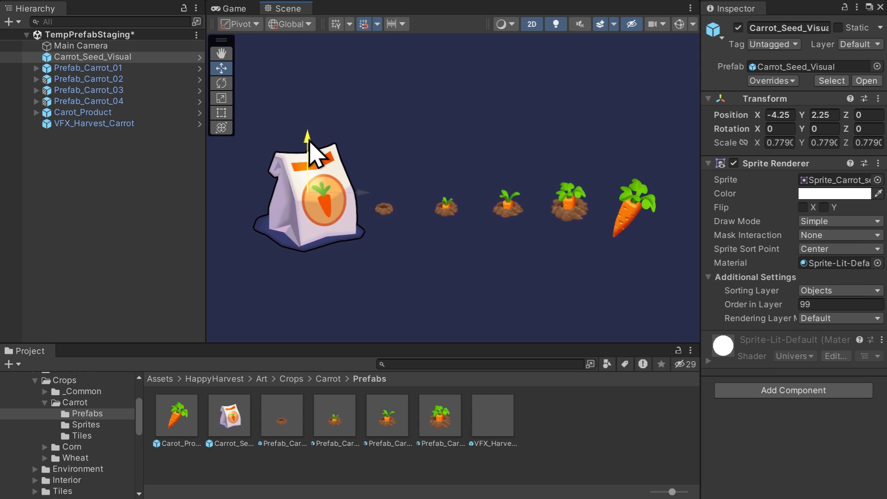
pyautogui.click(356, 216)
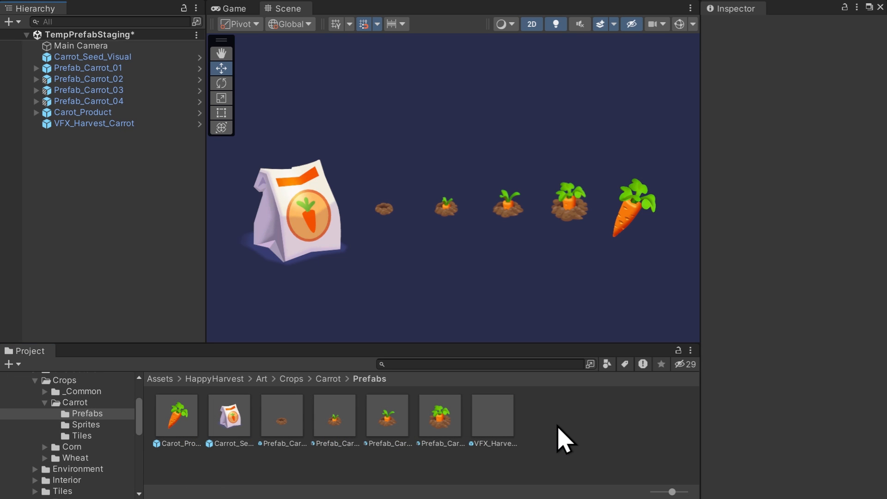
# Tint the Carot_Product sprite black and restore its color to white.
pyautogui.click(142, 114)
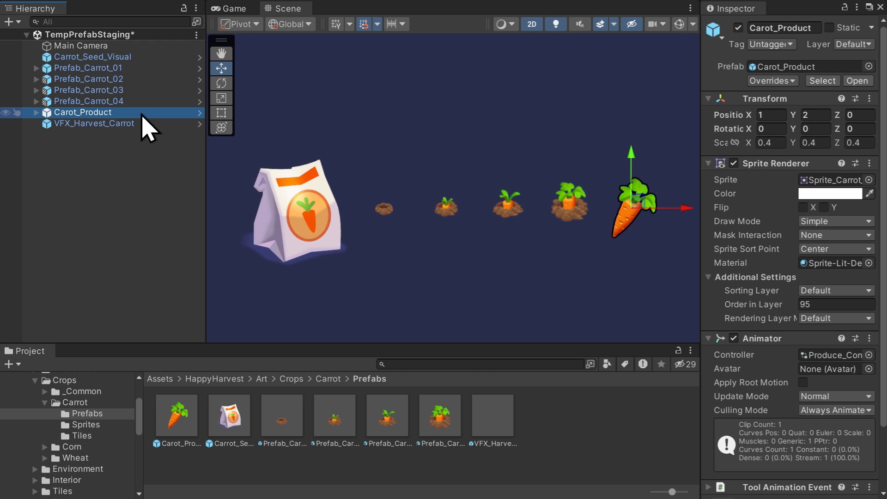
pyautogui.click(816, 194)
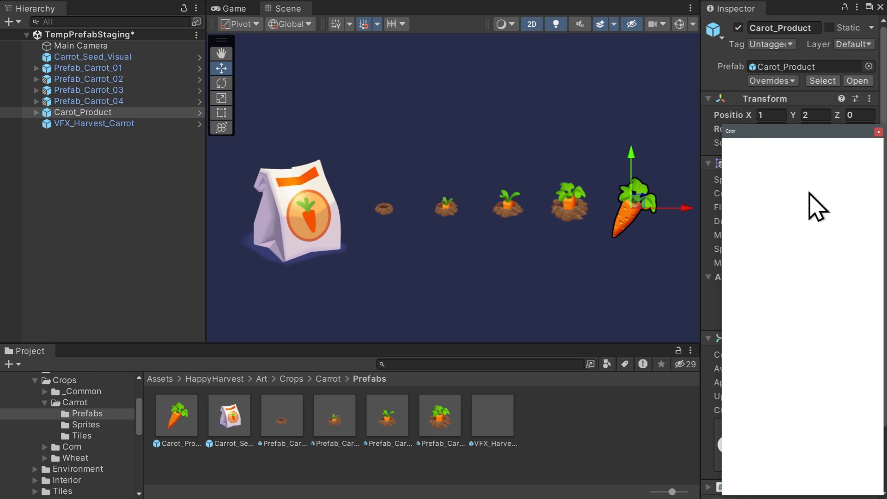
pyautogui.moveTo(789, 237); pyautogui.dragTo(739, 346)
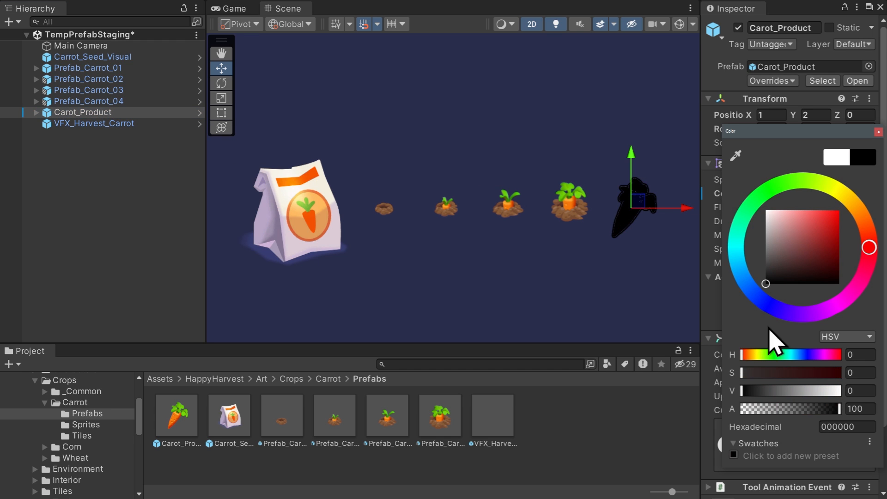
pyautogui.click(879, 133)
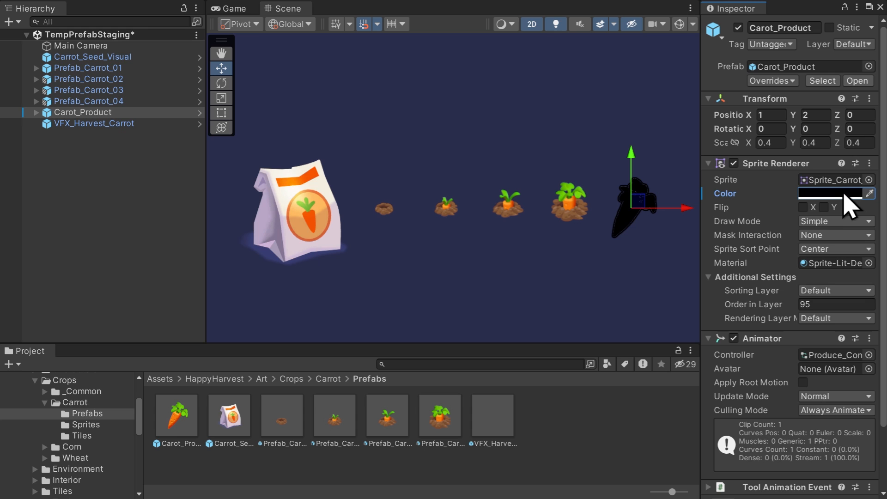
pyautogui.click(845, 197)
pyautogui.moveTo(781, 247); pyautogui.dragTo(761, 235)
pyautogui.click(879, 163)
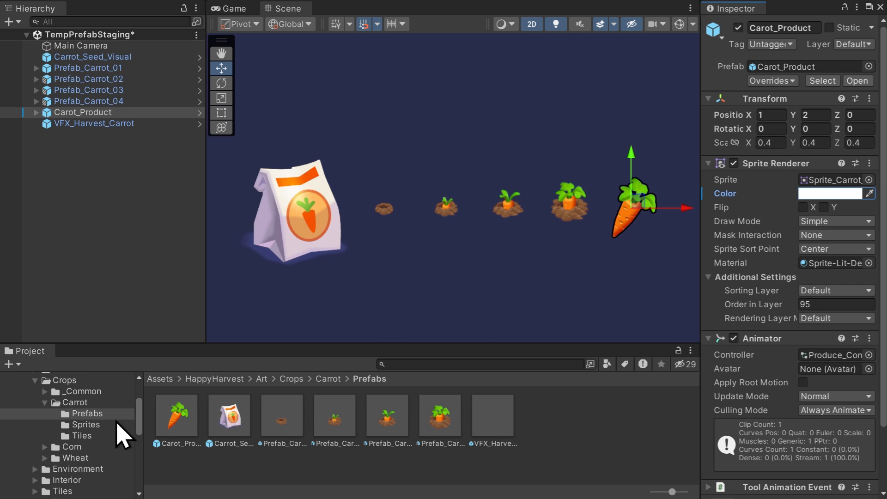
# View the Carrot crop's Sprites folder and collapse the HappyHarvest folder tree.
pyautogui.click(94, 428)
pyautogui.scroll(5, 95, 428)
pyautogui.click(25, 422)
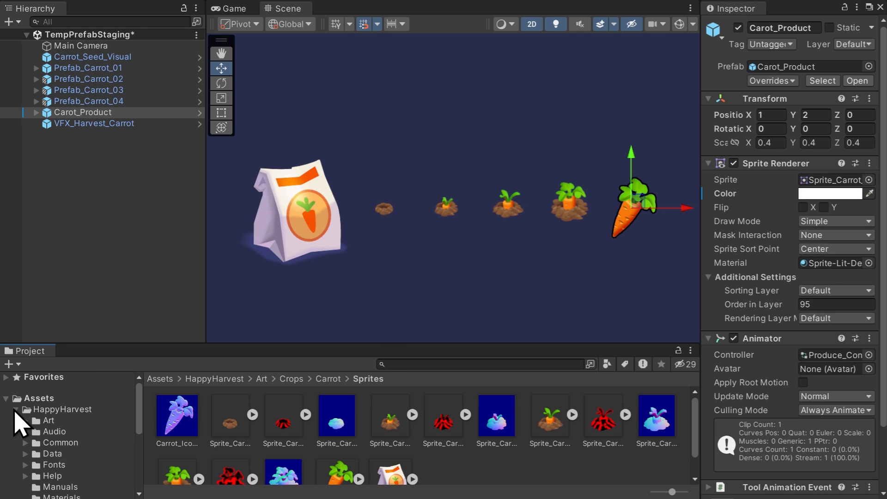
pyautogui.click(15, 409)
# Open the Mooncorn crop's Sprites folder inside Tutorial and enlarge its thumbnails to examine the sprites.
pyautogui.click(48, 443)
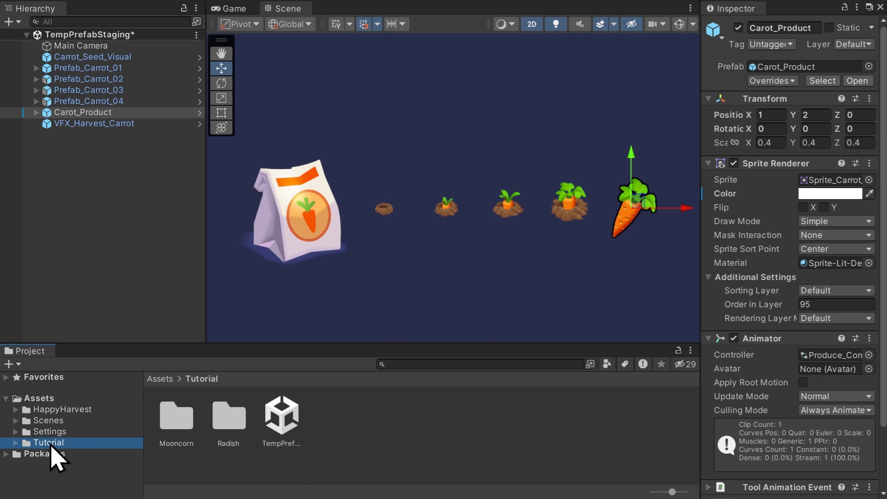
pyautogui.doubleClick(175, 415)
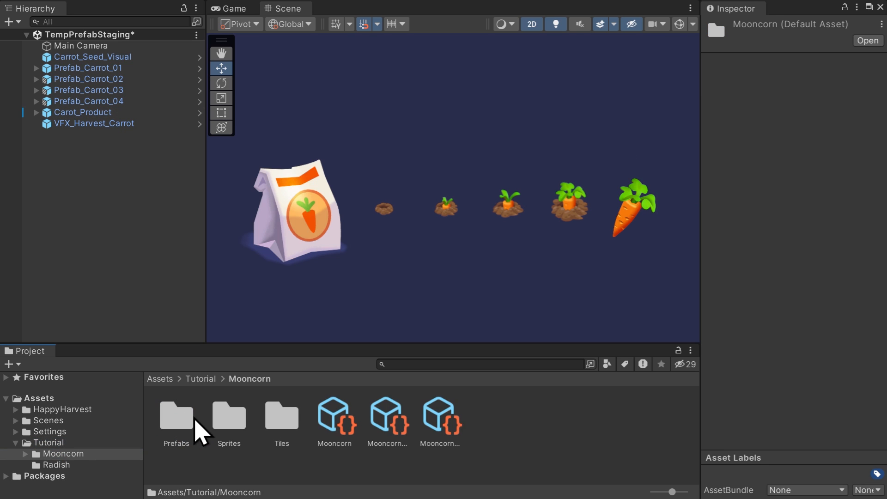
pyautogui.doubleClick(227, 417)
pyautogui.moveTo(673, 492); pyautogui.dragTo(686, 493)
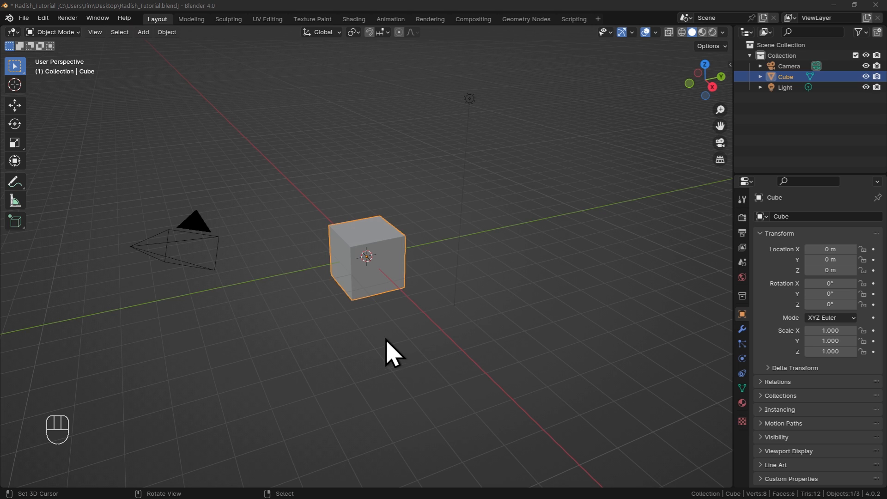
# In Blender's Radish_Tutorial file, show the camera's transform values and clear its location and rotation.
pyautogui.click(214, 241)
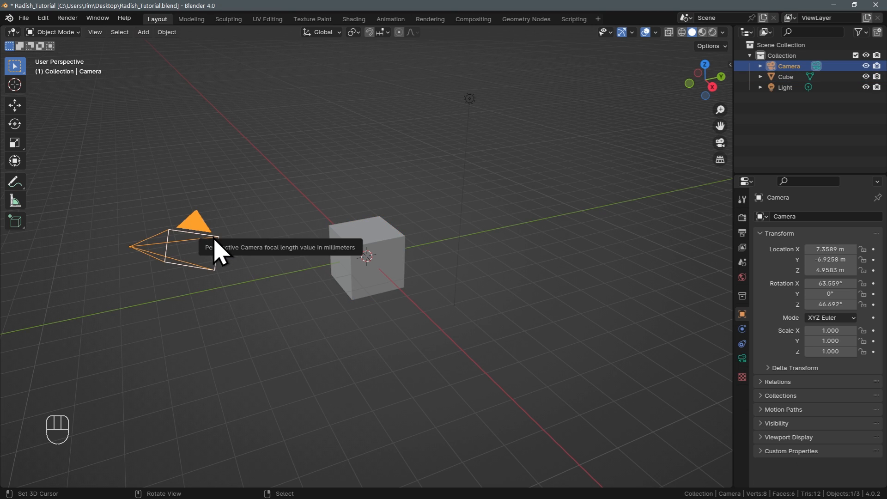
pyautogui.press('n')
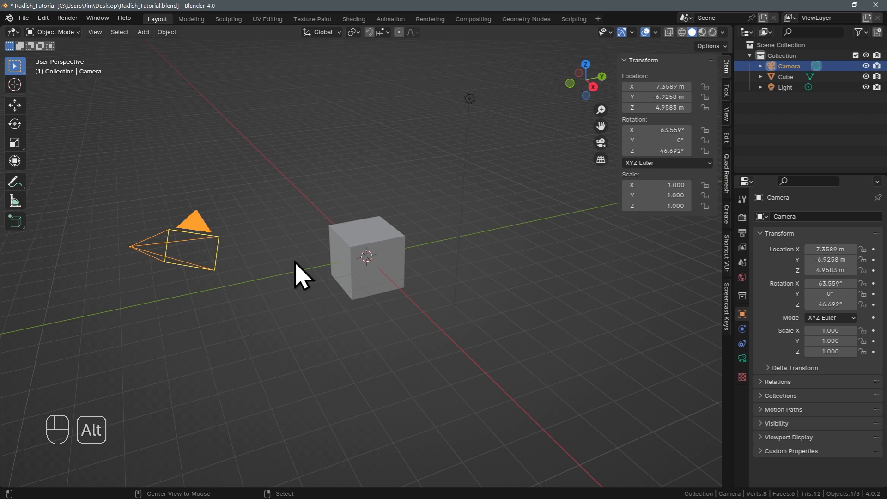
pyautogui.hotkey('alt', 'g')
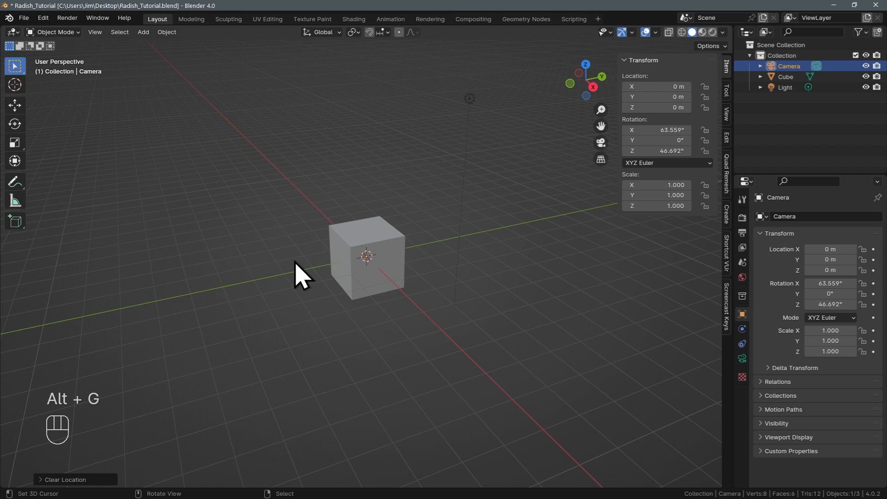
pyautogui.hotkey('alt', 'r')
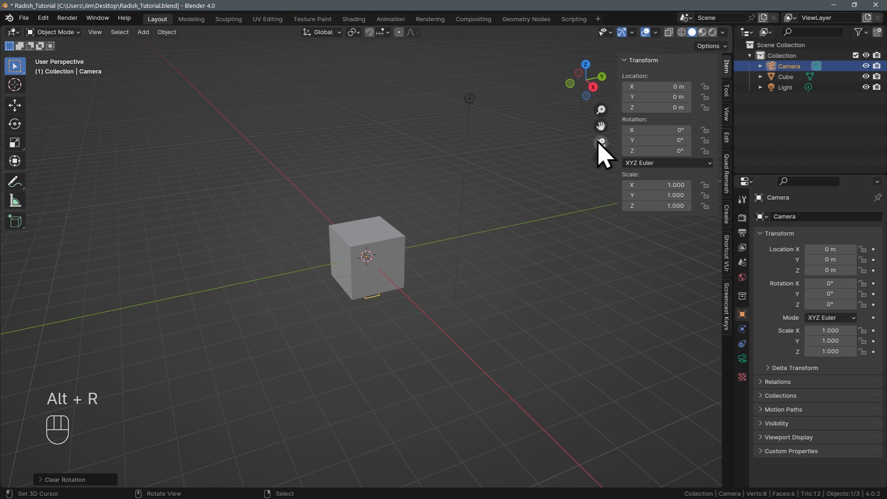
# Set the camera's Y location to -10 m and its X rotation to 90°.
pyautogui.click(672, 100)
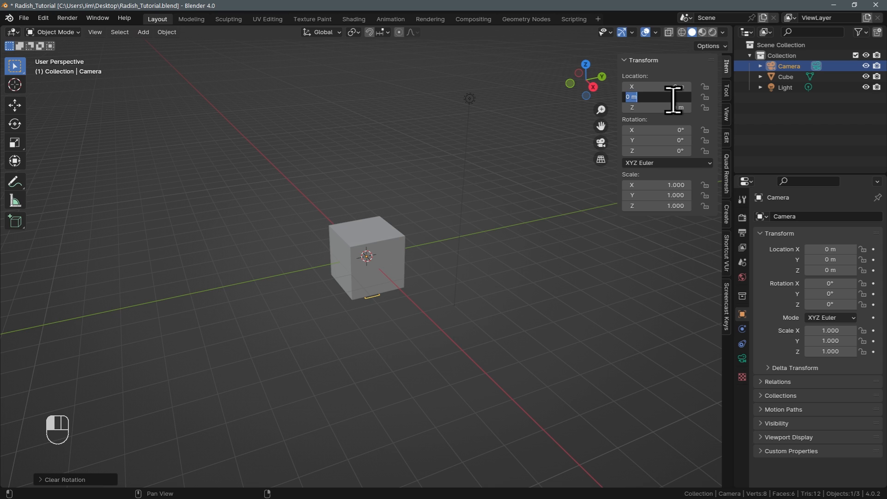
pyautogui.press('Return')
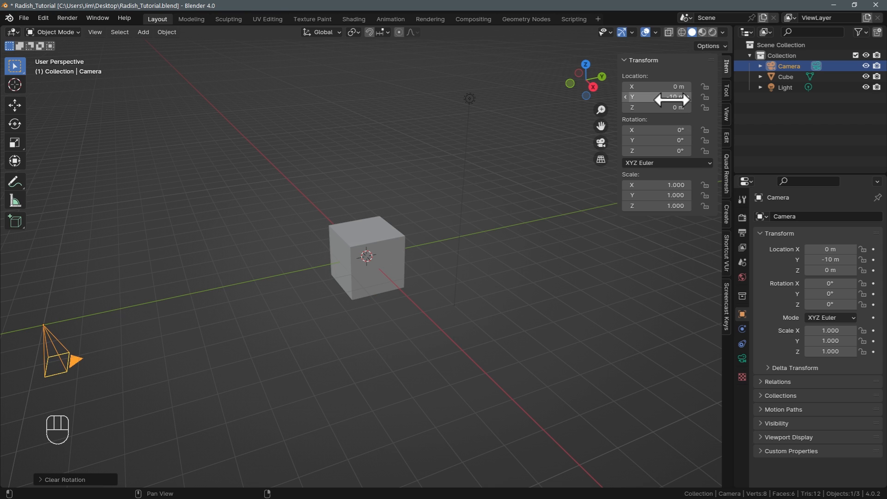
pyautogui.click(669, 130)
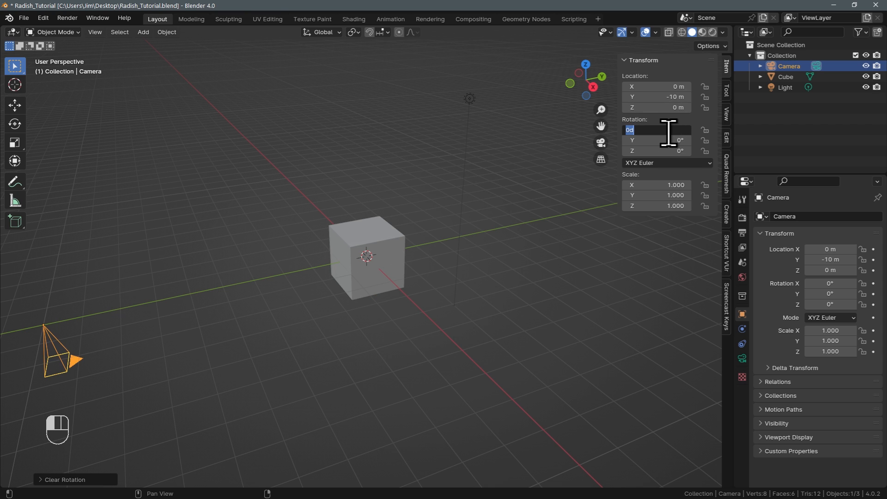
pyautogui.press('Return')
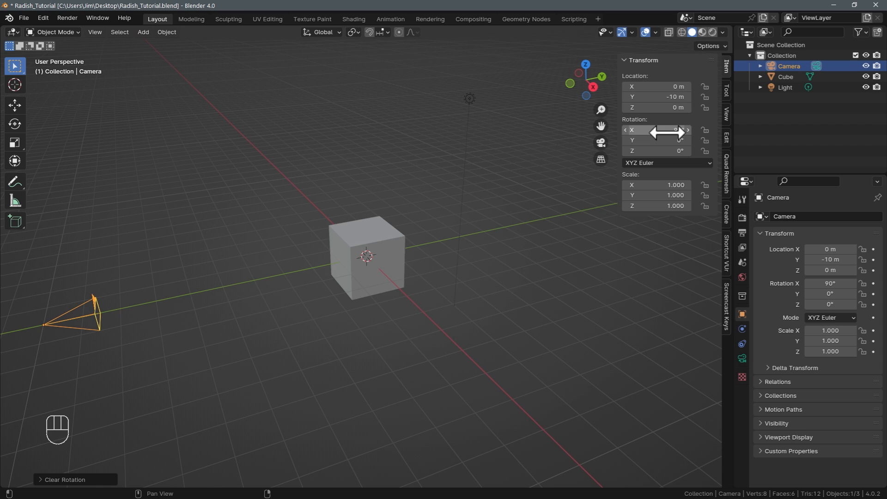
# Change the camera's lens type to Orthographic.
pyautogui.click(742, 362)
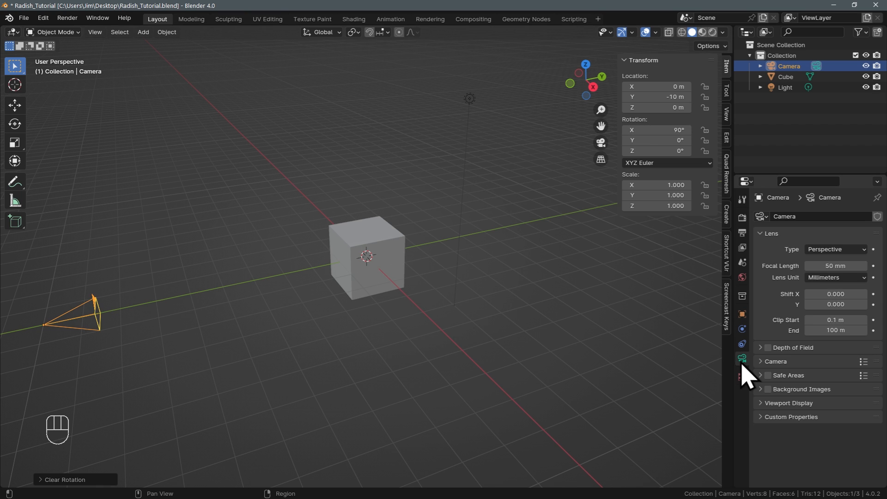
pyautogui.click(839, 252)
pyautogui.click(837, 270)
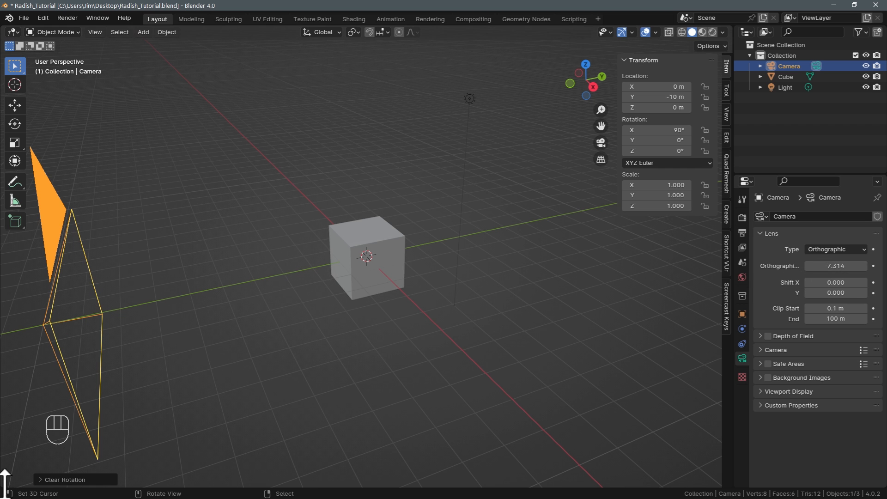
# Split the 3D viewport in two, hide the transform sidebars, and show the camera view in the narrower viewport.
pyautogui.moveTo(6, 483); pyautogui.dragTo(318, 469)
pyautogui.press('t')
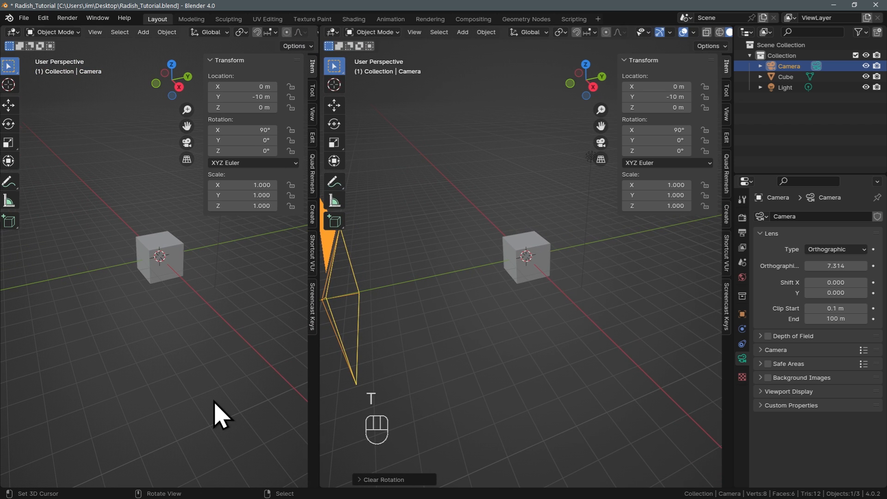
pyautogui.press('t')
pyautogui.press('n')
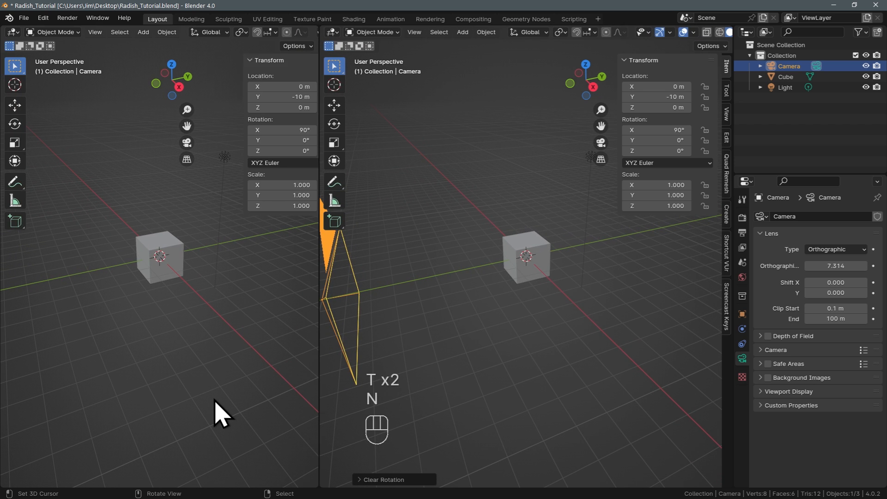
pyautogui.press('n')
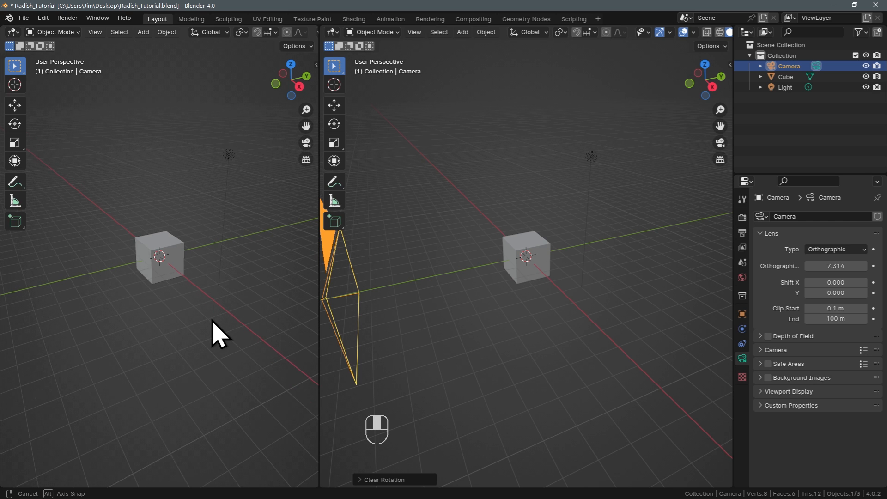
pyautogui.press('KP_0')
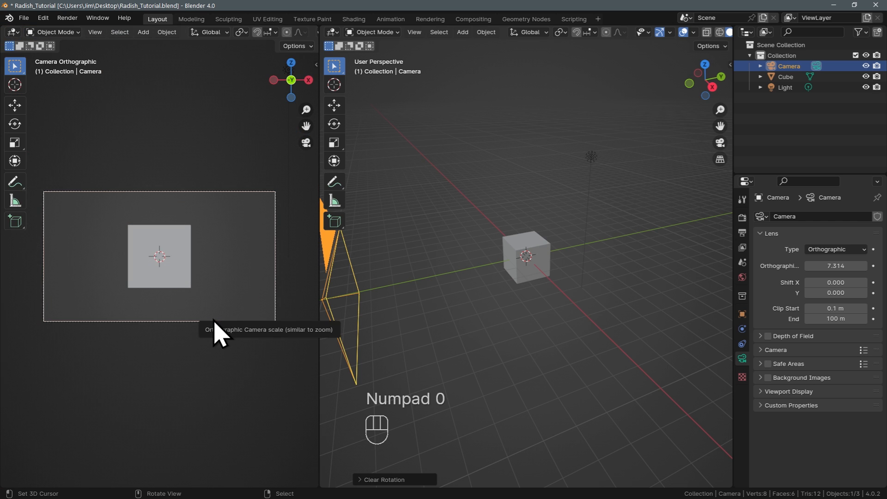
pyautogui.scroll(1, 177, 280)
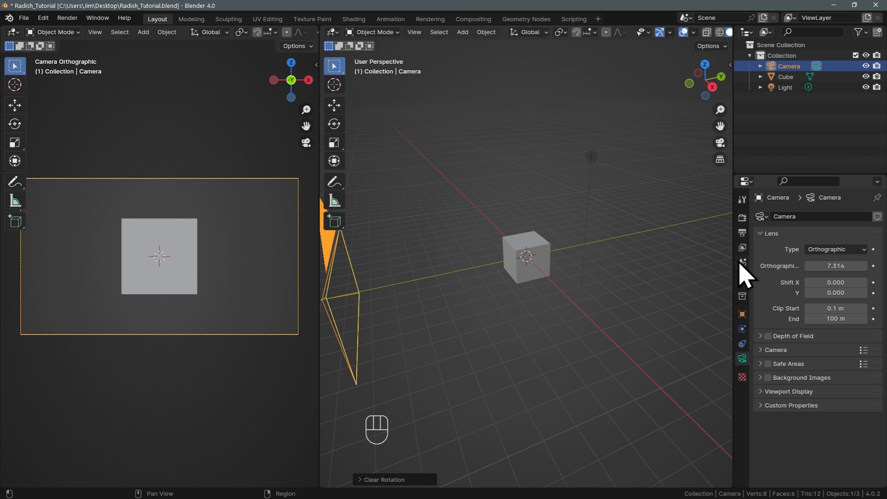
# Set the camera's orthographic scale to 10.
pyautogui.click(834, 266)
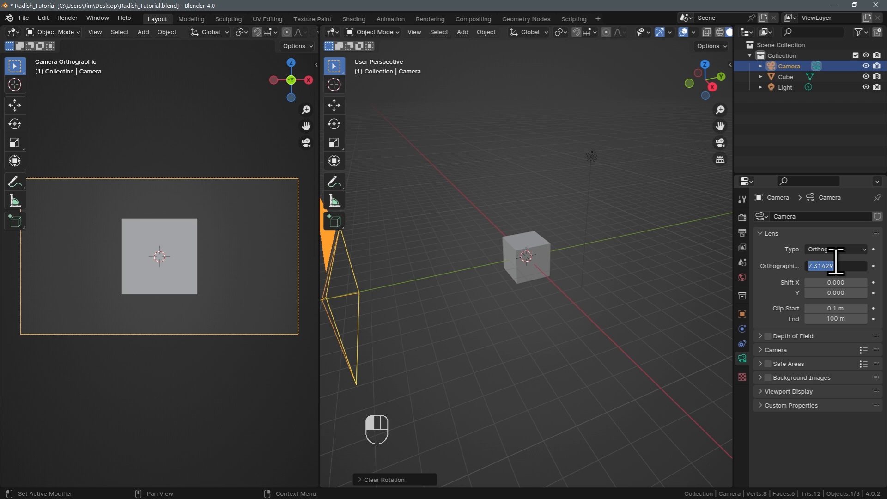
pyautogui.write('10')
pyautogui.press('Return')
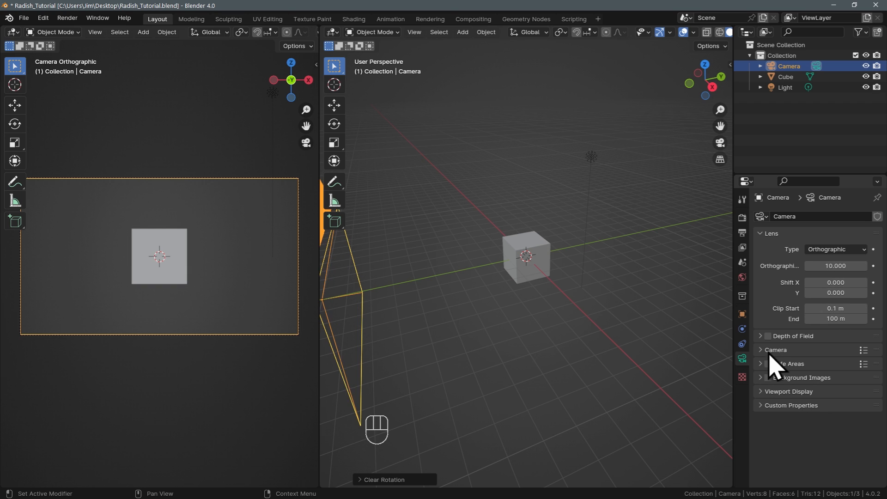
# Set the output resolution to 72 px by 81 px at a 200% scale.
pyautogui.click(742, 233)
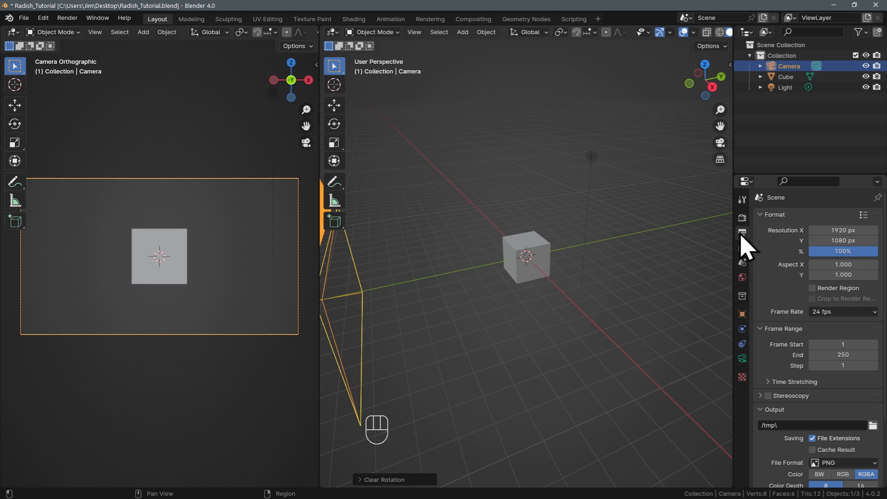
pyautogui.click(839, 227)
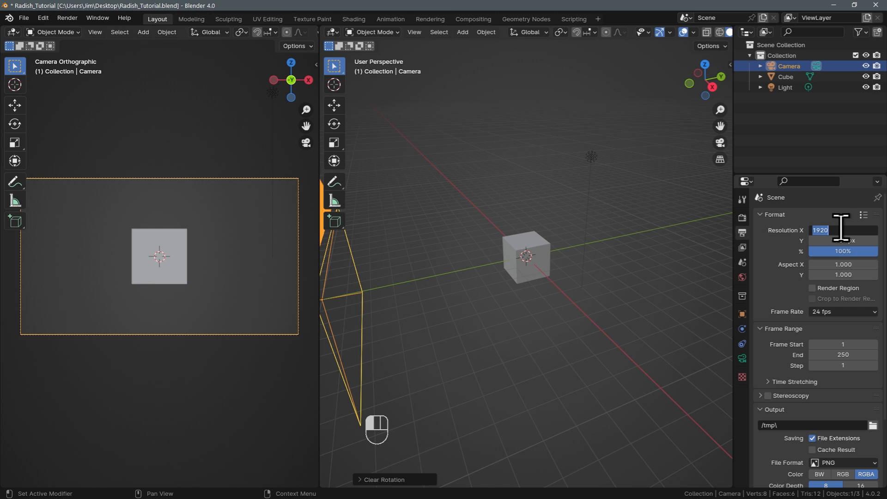
pyautogui.write('72')
pyautogui.press('Return')
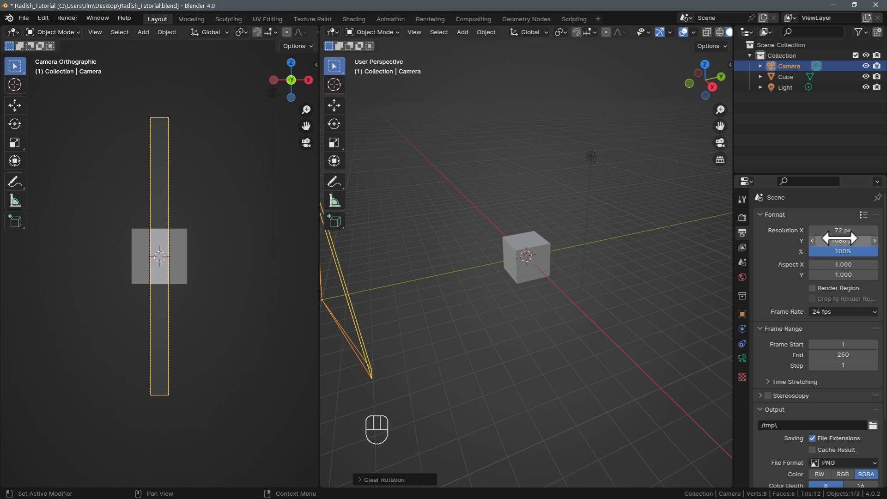
pyautogui.click(841, 241)
pyautogui.write('81')
pyautogui.press('Return')
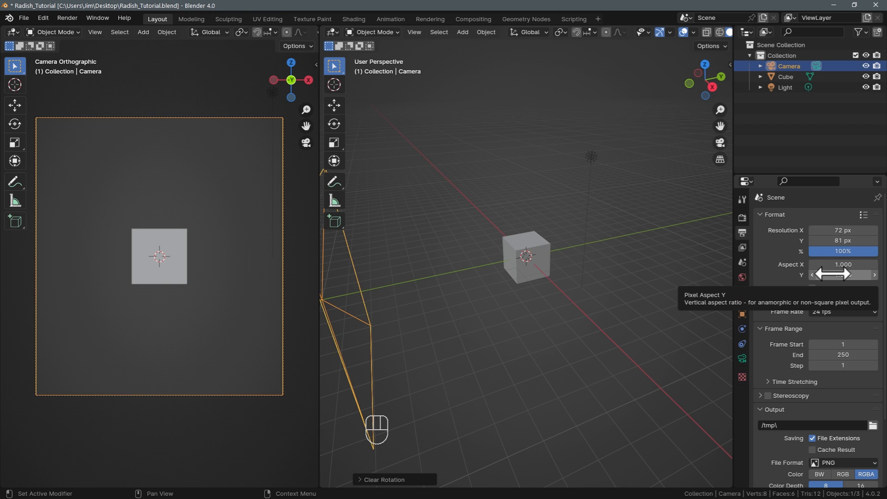
pyautogui.click(840, 252)
pyautogui.write('00')
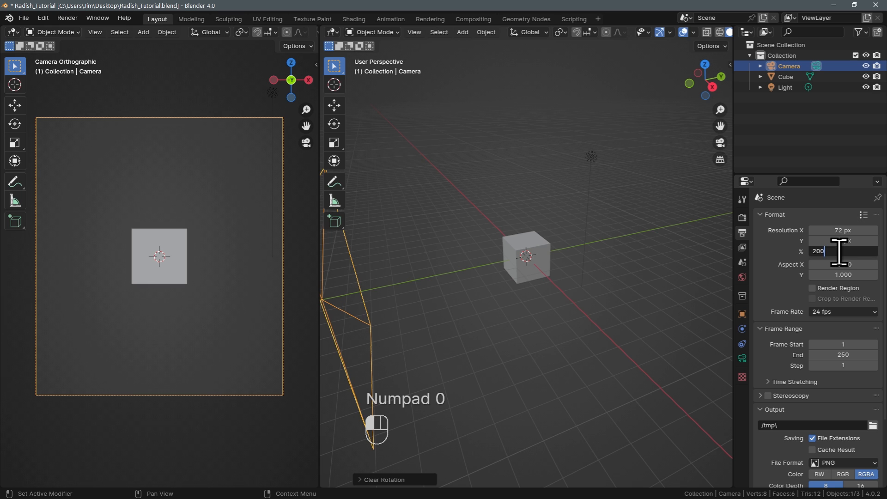
pyautogui.press('Return')
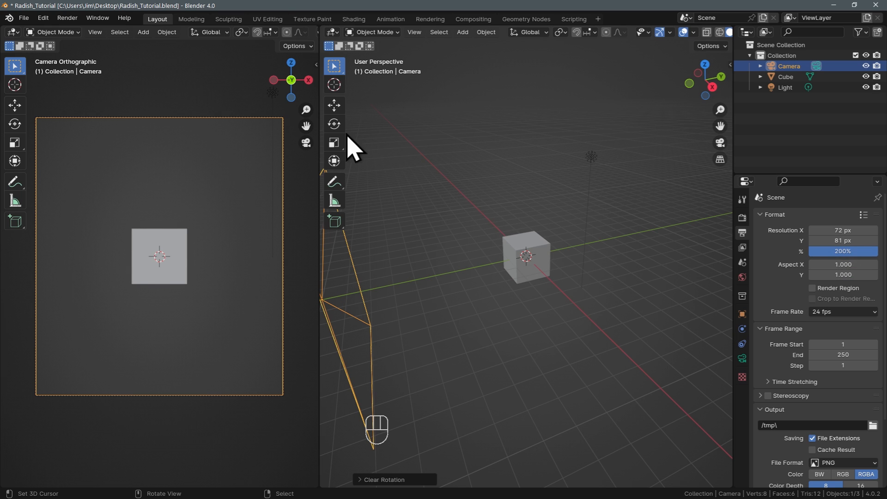
# Switch the camera-view viewport to Rendered shading.
pyautogui.scroll(-2, 276, 32)
pyautogui.scroll(-5, 282, 32)
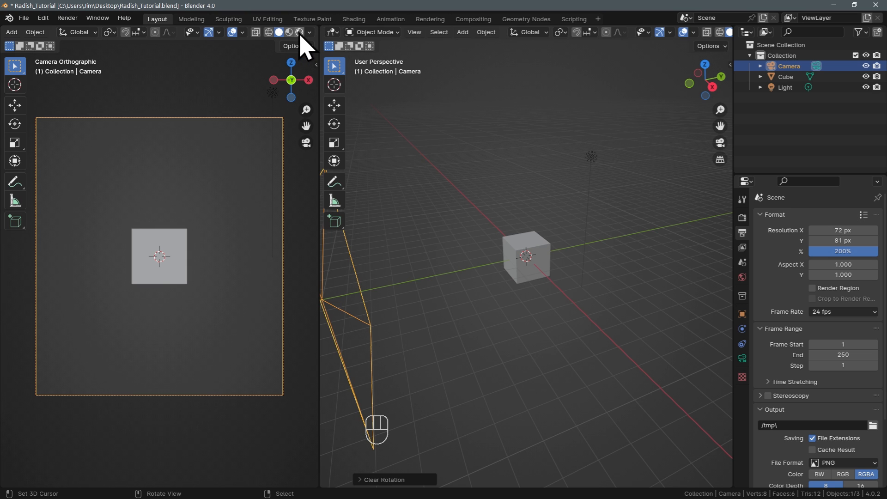
pyautogui.click(299, 33)
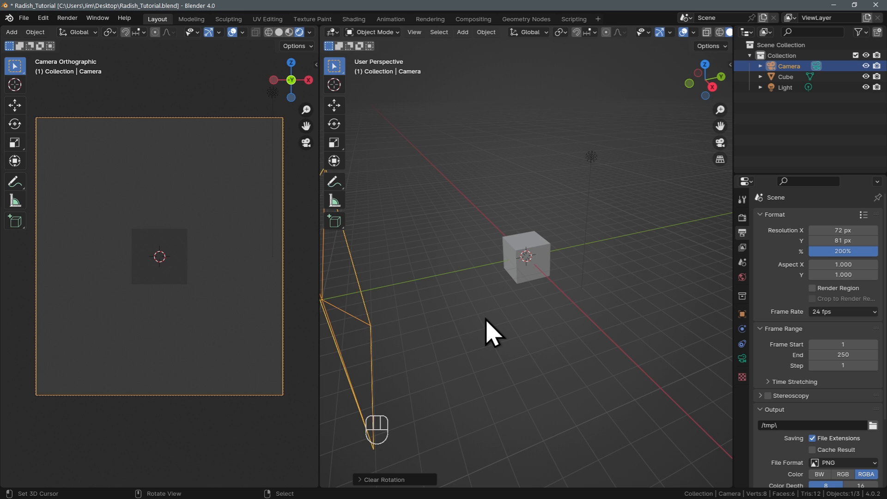
# Delete the scene's default light and add a Sun light.
pyautogui.click(590, 157)
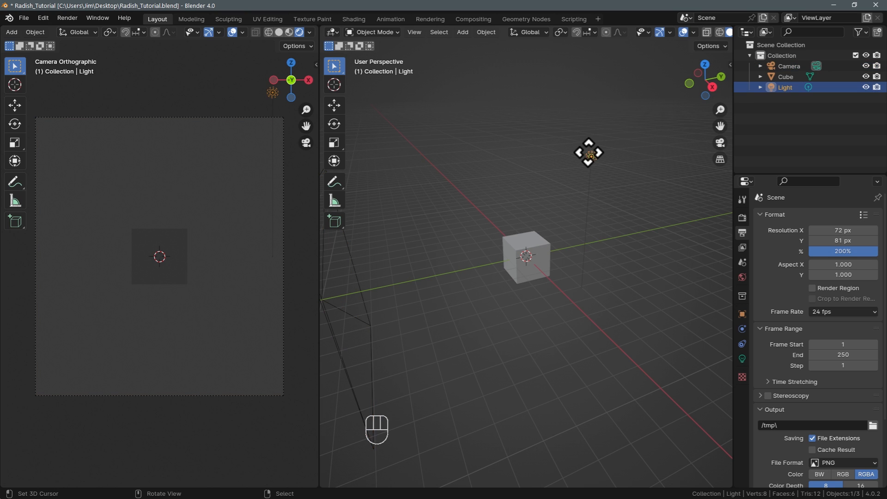
pyautogui.press('x')
pyautogui.click(590, 153)
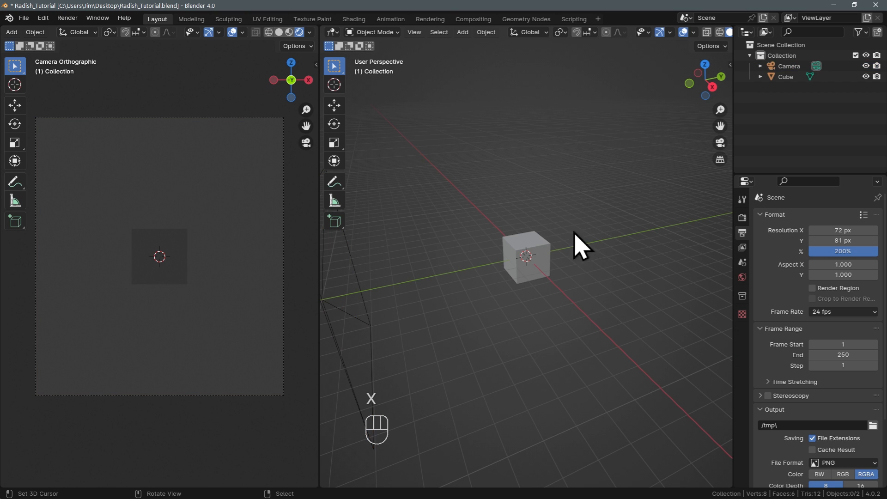
pyautogui.press('shift')
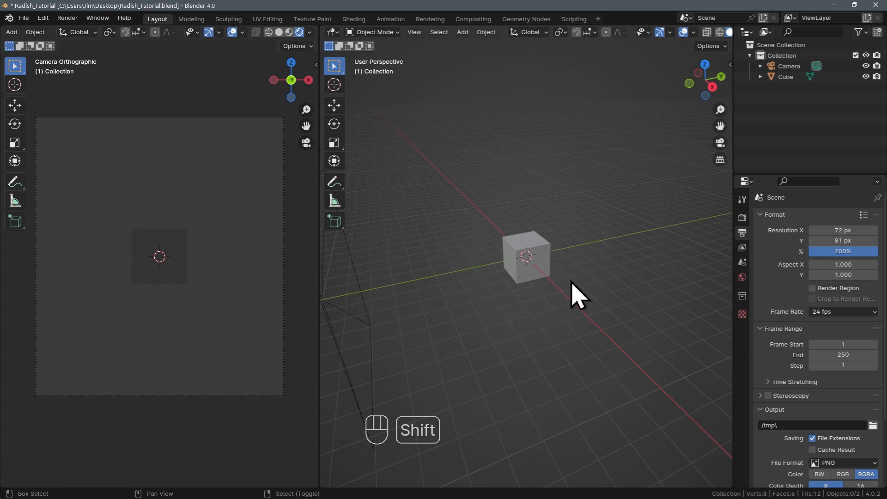
pyautogui.hotkey('shift', 'a')
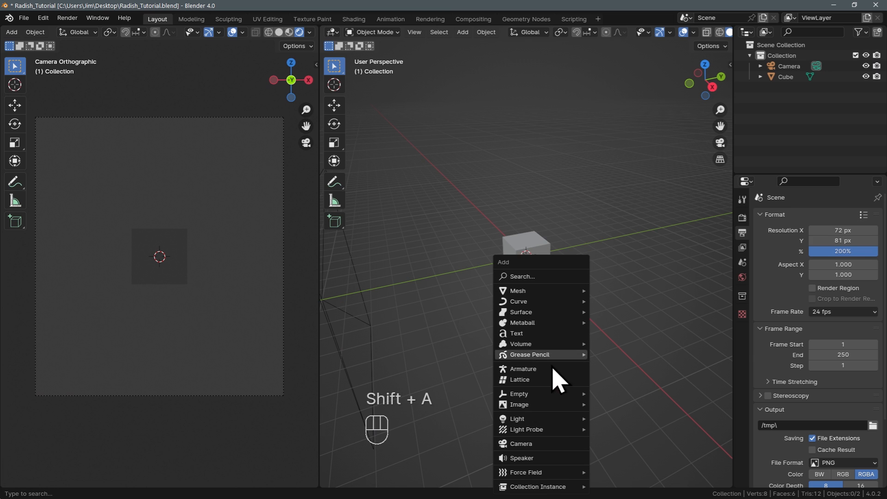
pyautogui.moveTo(559, 419)
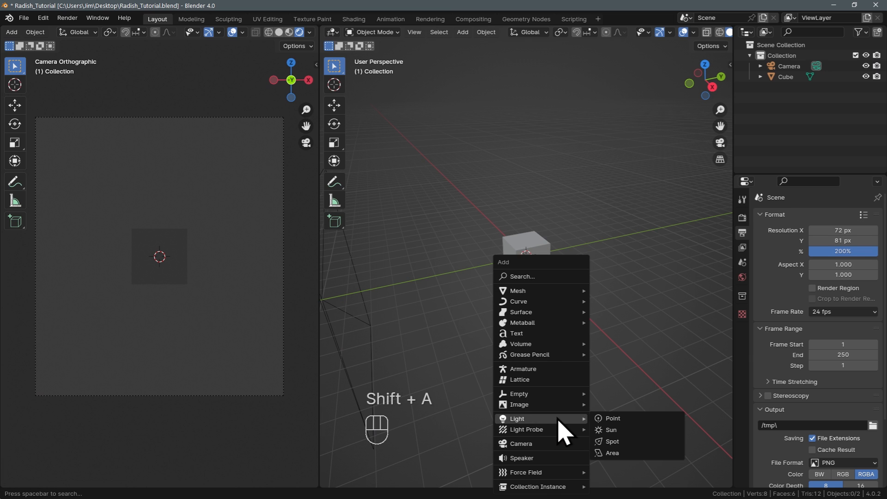
pyautogui.click(627, 432)
# Move the Sun light along the X axis, away from the cube on its negative side.
pyautogui.moveTo(499, 311); pyautogui.dragTo(598, 307, button='middle')
pyautogui.press('g')
pyautogui.press('x')
pyautogui.click(422, 337)
pyautogui.keyDown('shift'); pyautogui.moveTo(422, 337); pyautogui.dragTo(430, 248, button='middle'); pyautogui.keyUp('shift')
pyautogui.press('x')
pyautogui.click(470, 283)
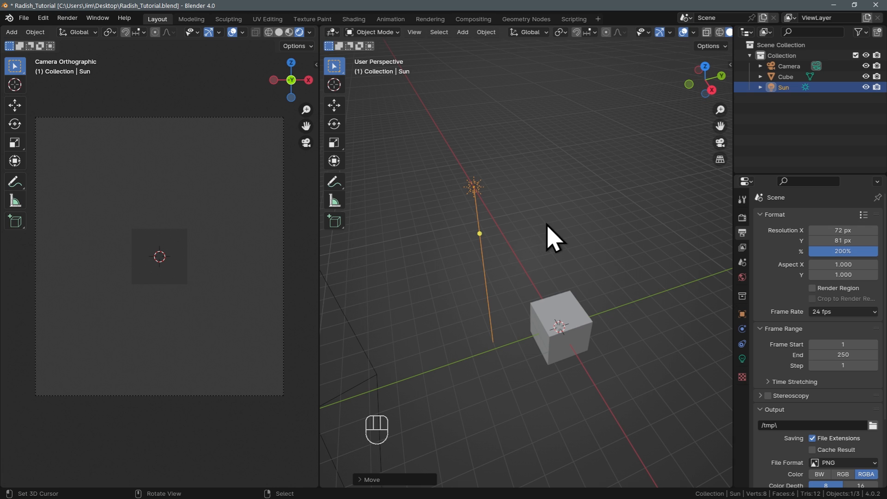
# Rotate the Sun light 60° about the global X axis.
pyautogui.press('r')
pyautogui.press('x')
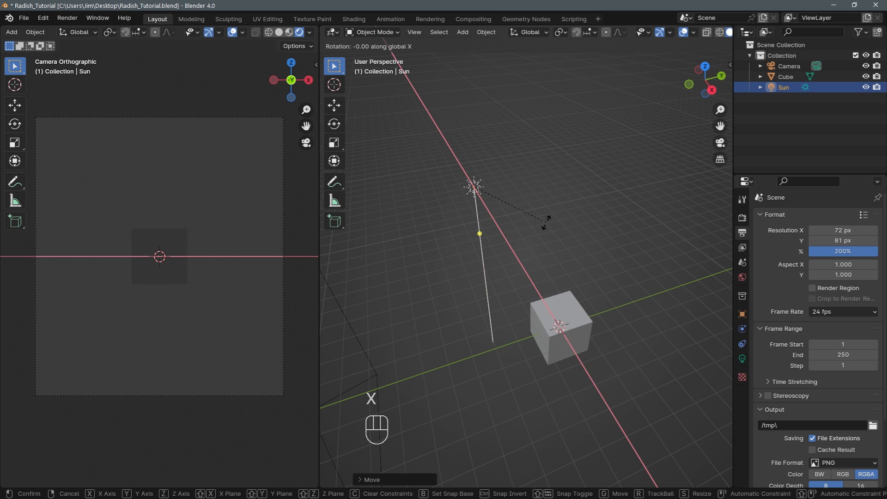
pyautogui.press('6')
pyautogui.press('0')
pyautogui.press('Return')
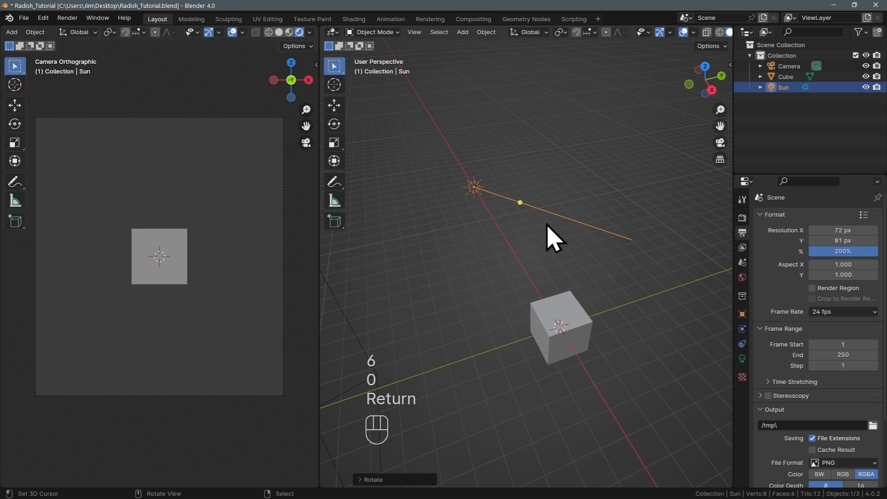
pyautogui.moveTo(514, 410); pyautogui.dragTo(547, 359, button='middle')
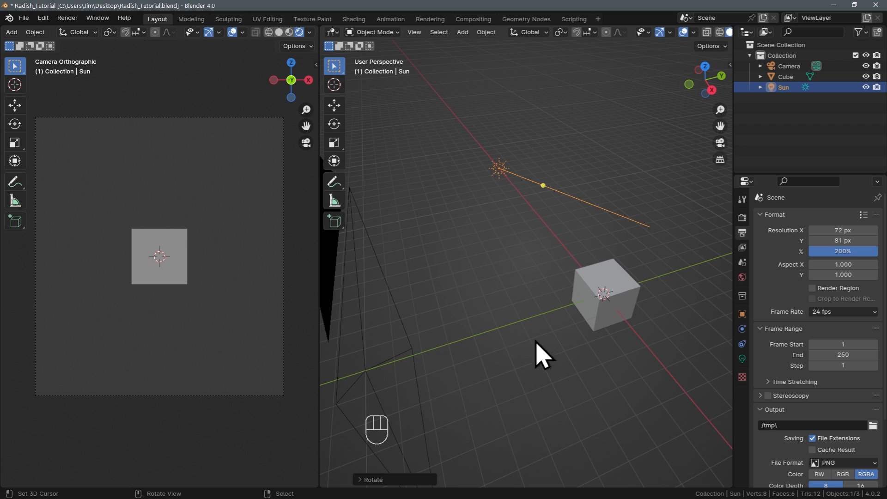
# Narrow the camera-view viewport and delete the default cube.
pyautogui.moveTo(320, 340); pyautogui.dragTo(276, 337)
pyautogui.moveTo(485, 329); pyautogui.dragTo(532, 323, button='middle')
pyautogui.keyDown('shift'); pyautogui.moveTo(532, 324); pyautogui.dragTo(541, 369, button='middle'); pyautogui.keyUp('shift')
pyautogui.rightClick(499, 266)
pyautogui.press('x')
pyautogui.click(506, 277)
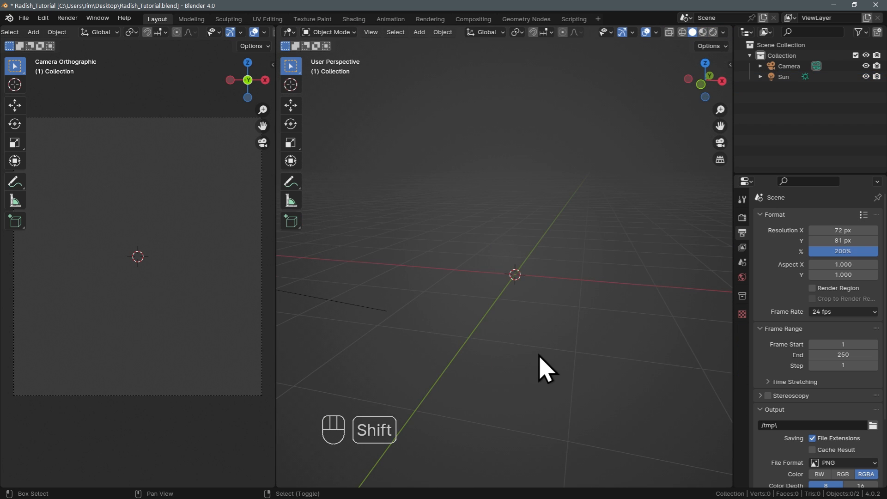
# Add a UV sphere mesh and apply smooth shading to it.
pyautogui.hotkey('shift', 'a')
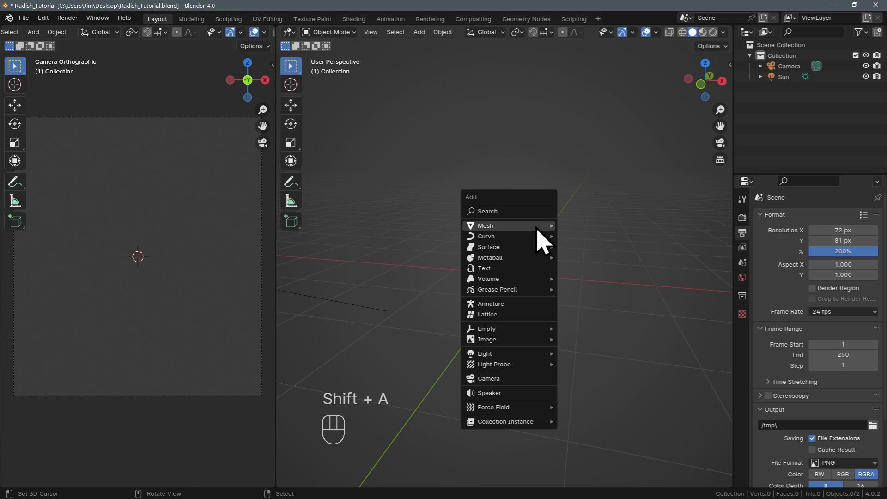
pyautogui.moveTo(537, 228)
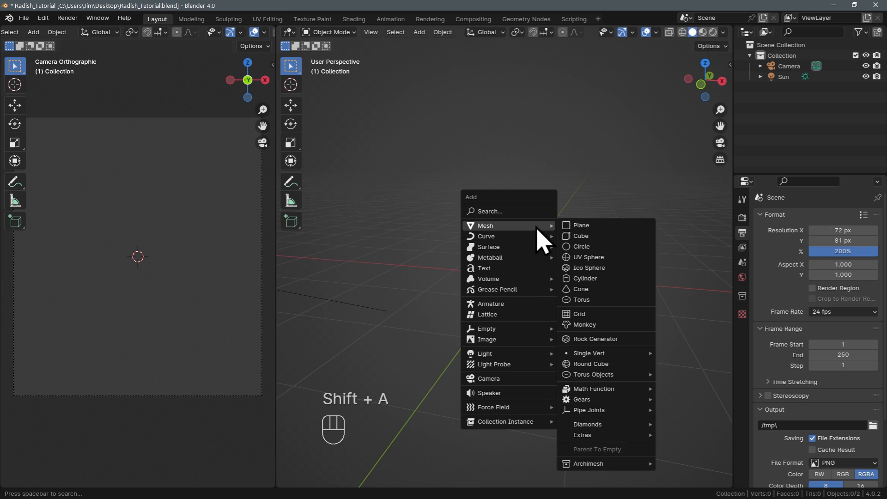
pyautogui.click(612, 261)
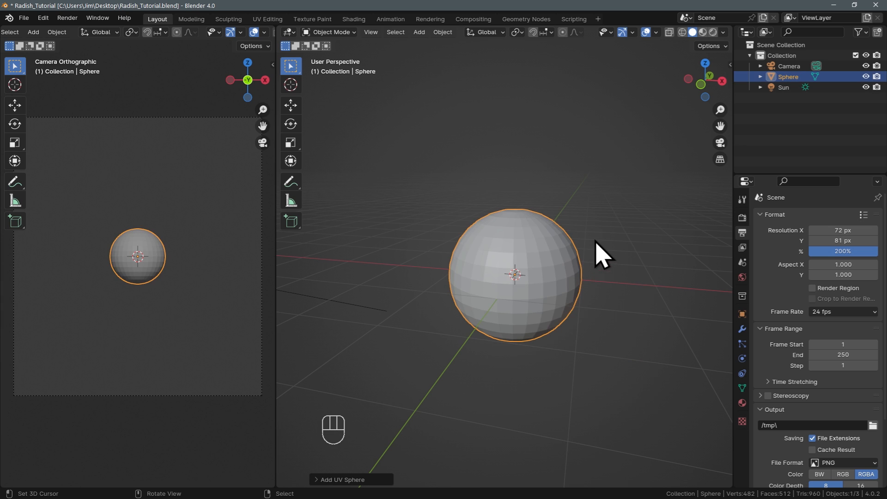
pyautogui.click(443, 32)
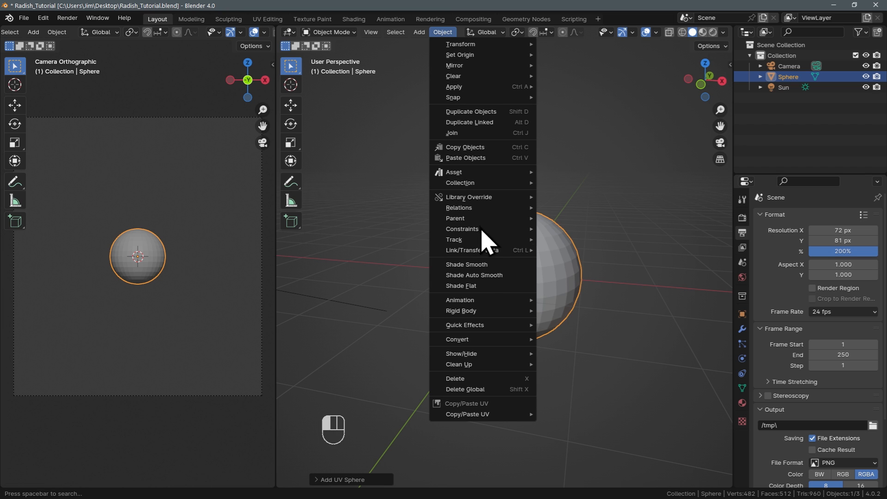
pyautogui.click(465, 265)
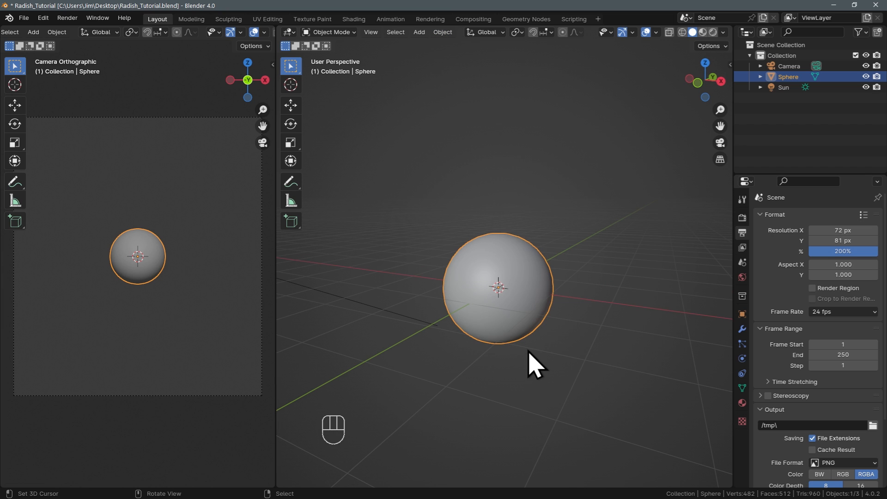
# Enter Edit Mode on the sphere and flatten the whole mesh along the global Z axis to roughly two-thirds of its height.
pyautogui.press('Tab')
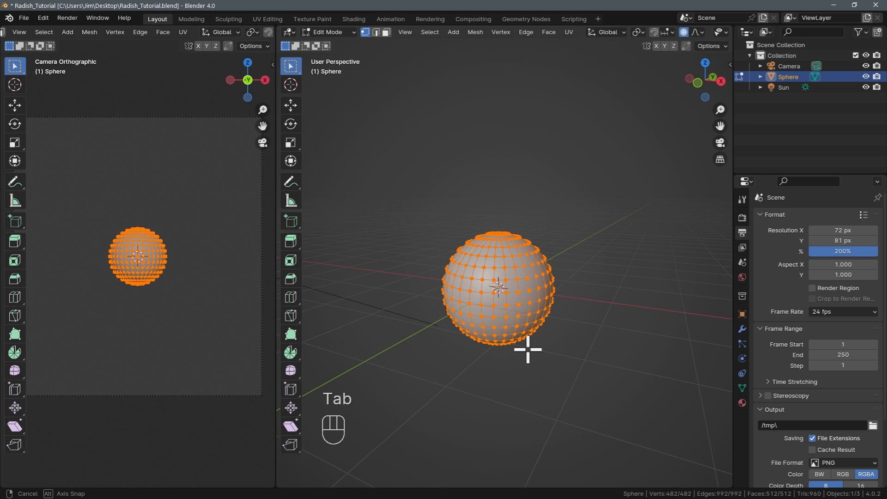
pyautogui.moveTo(528, 350); pyautogui.dragTo(555, 351, button='middle')
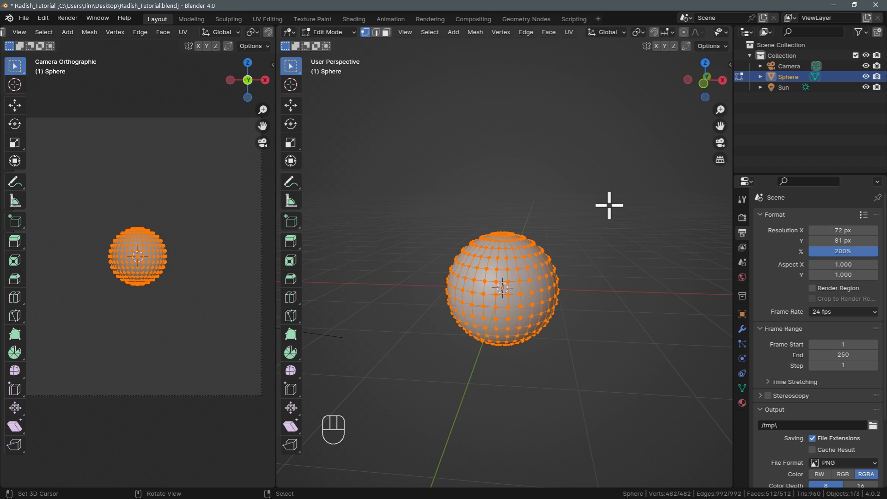
pyautogui.press('s')
pyautogui.press('z')
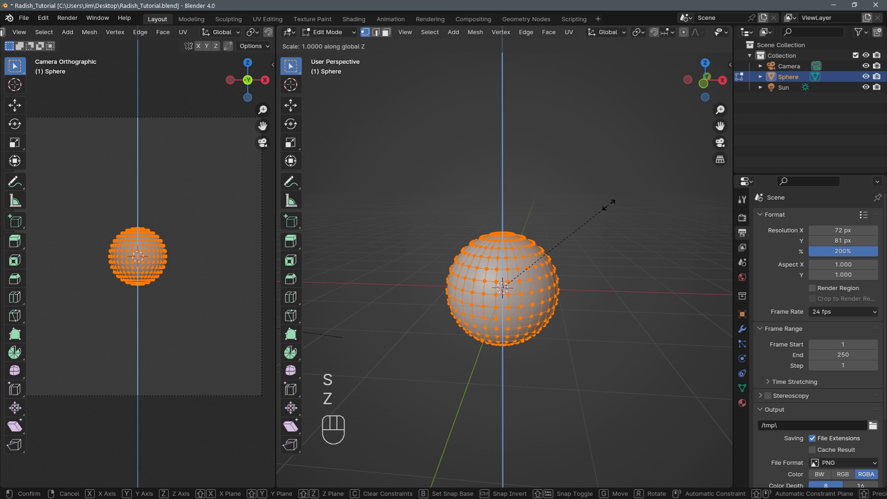
pyautogui.click(567, 238)
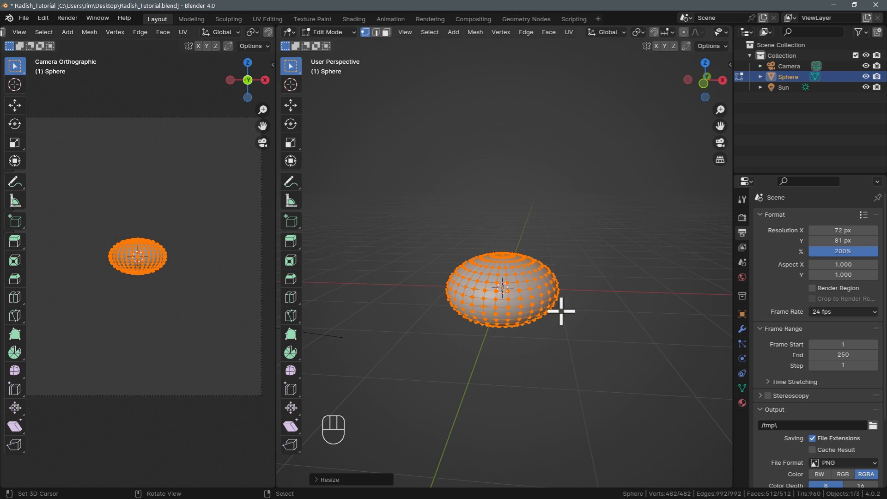
# Add a centred loop cut on the sphere's underside, just outside the innermost ring around the bottom pole.
pyautogui.moveTo(554, 330); pyautogui.dragTo(556, 241, button='middle')
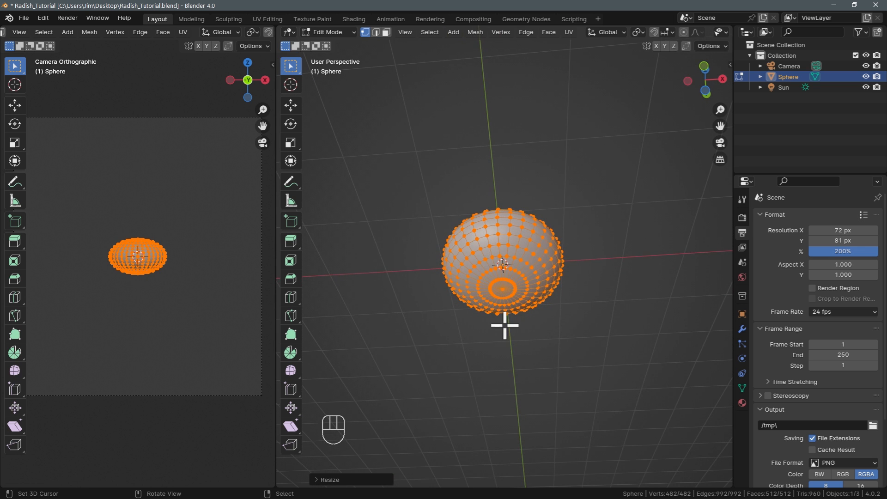
pyautogui.scroll(6, 505, 324)
pyautogui.keyDown('shift'); pyautogui.moveTo(531, 340); pyautogui.dragTo(531, 281, button='middle'); pyautogui.keyUp('shift')
pyautogui.scroll(2, 532, 282)
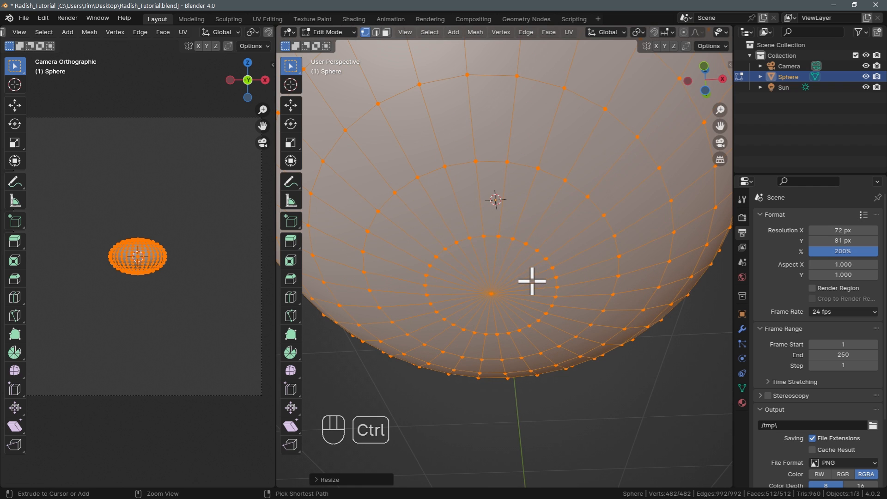
pyautogui.hotkey('ctrl', 'r')
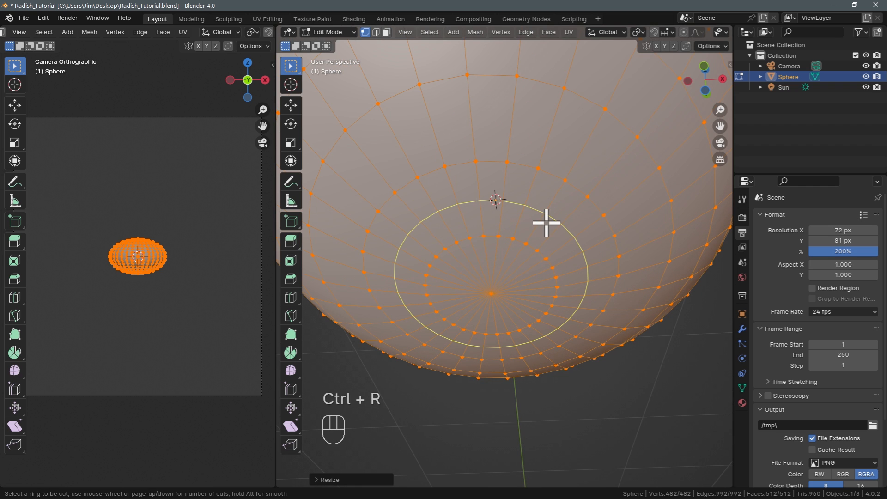
pyautogui.click(546, 222)
pyautogui.click(546, 222)
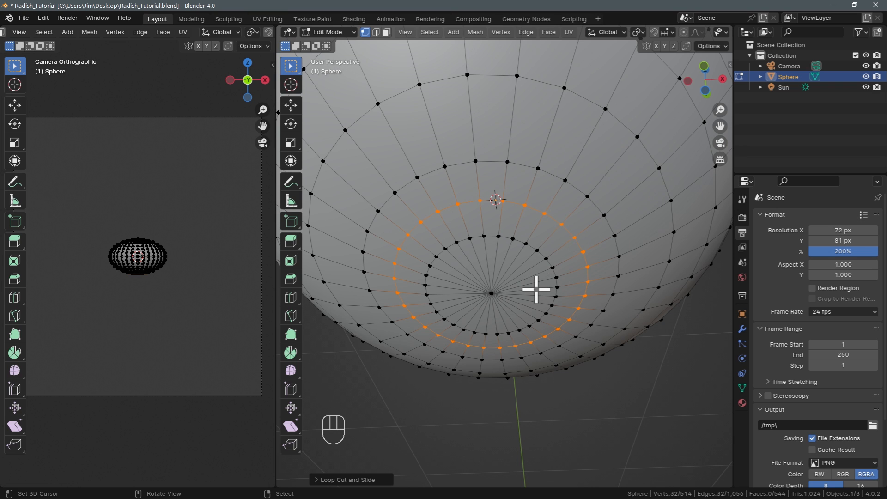
# Edge-slide the innermost ring on the sphere's underside inward until it closely surrounds the bottom pole.
pyautogui.keyDown('alt'); pyautogui.click(542, 252); pyautogui.keyUp('alt')
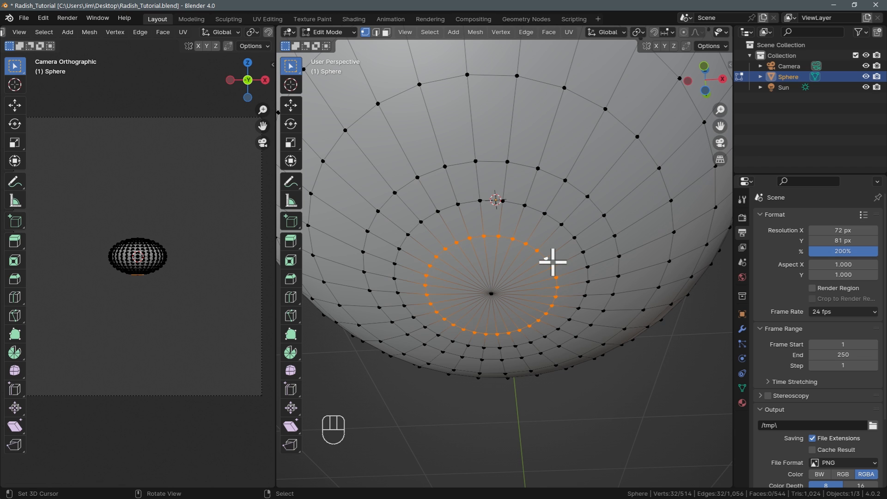
pyautogui.press('g')
pyautogui.press('g')
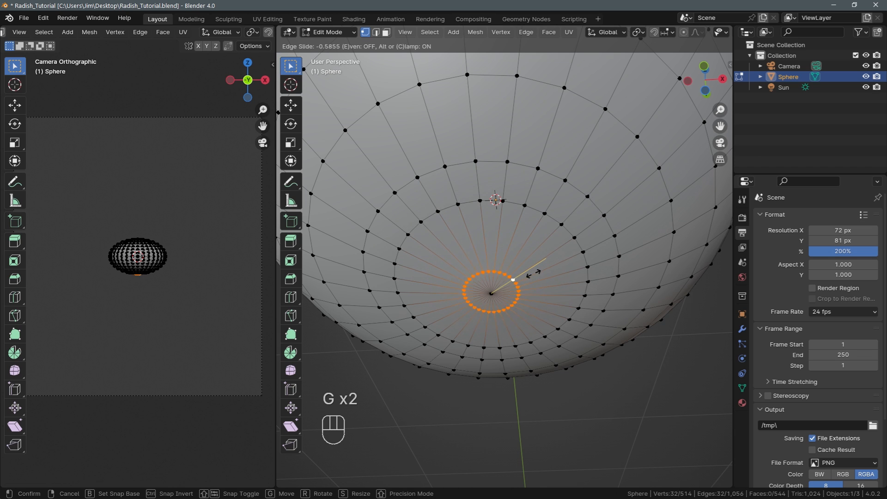
pyautogui.click(526, 279)
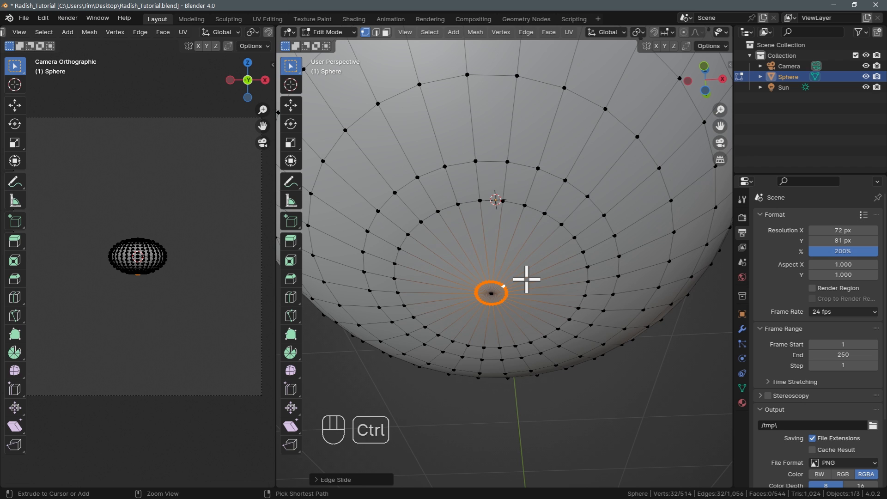
# Add a single centred loop cut between the tightened pole ring and the next ring outward.
pyautogui.hotkey('ctrl', 'r')
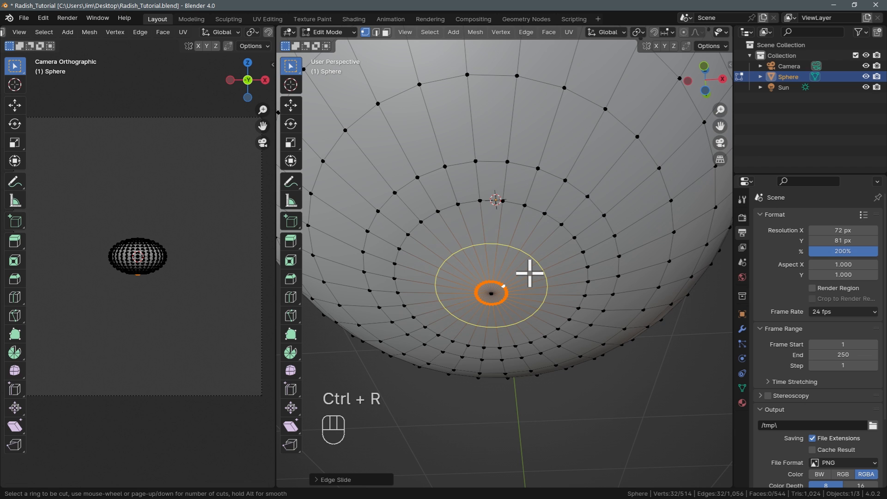
pyautogui.scroll(1, 530, 272)
pyautogui.scroll(-1, 530, 273)
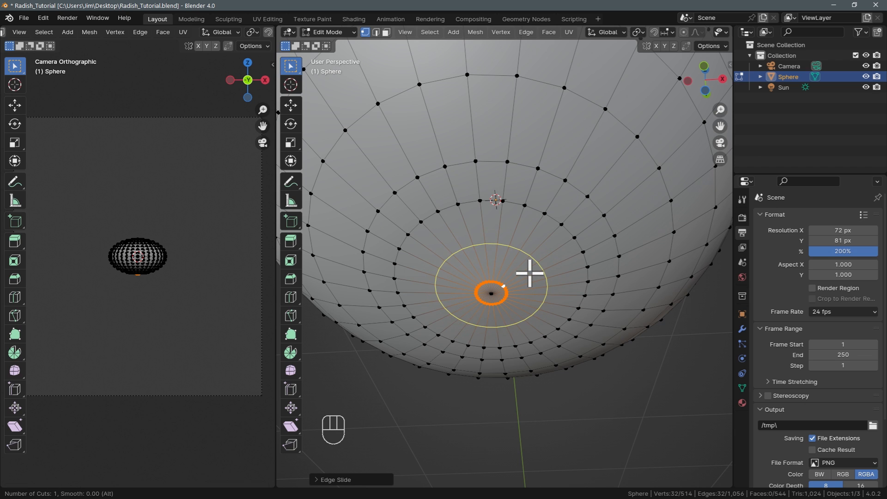
pyautogui.click(530, 273)
pyautogui.rightClick(527, 277)
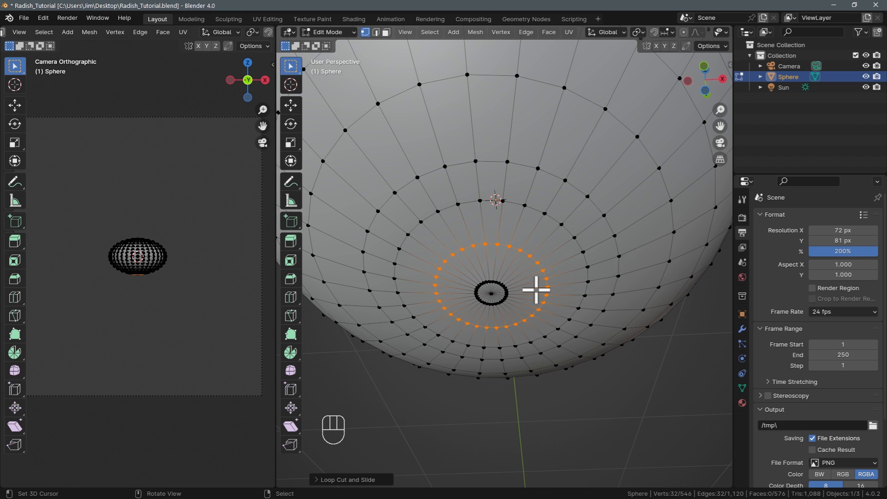
# Pull the bottom pole vertex down about 0.54 m along Z, using proportional editing with Root falloff and a size of about 1.61 m.
pyautogui.rightClick(496, 294)
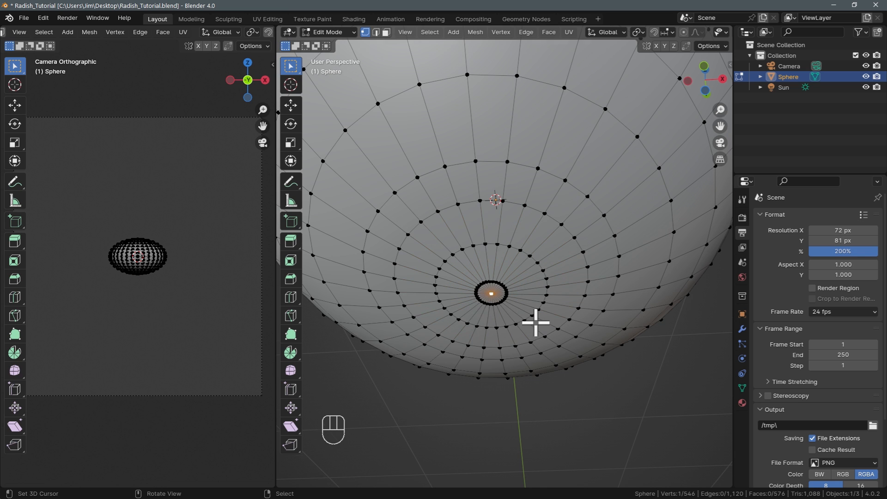
pyautogui.scroll(-6, 536, 323)
pyautogui.moveTo(537, 323); pyautogui.dragTo(540, 331, button='middle')
pyautogui.press('KP_1')
pyautogui.press('KP_0')
pyautogui.keyDown('shift'); pyautogui.moveTo(579, 236); pyautogui.dragTo(577, 283, button='middle'); pyautogui.keyUp('shift')
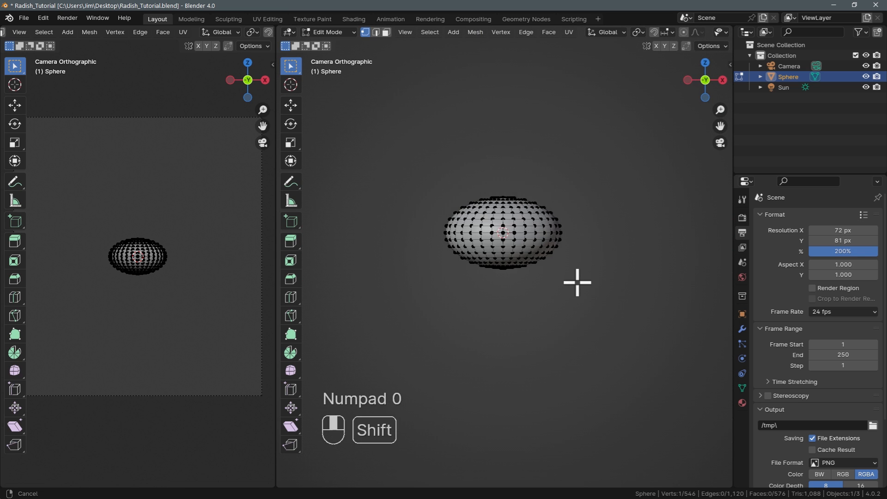
pyautogui.scroll(2, 578, 282)
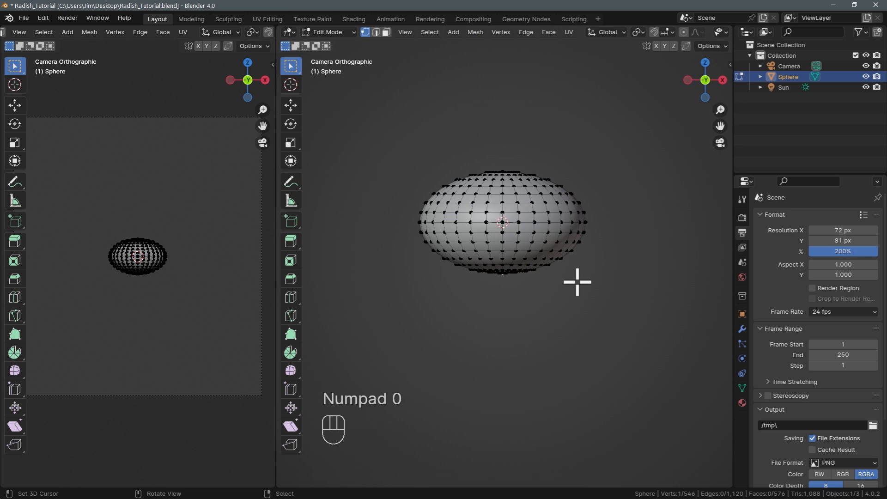
pyautogui.click(684, 32)
pyautogui.click(697, 33)
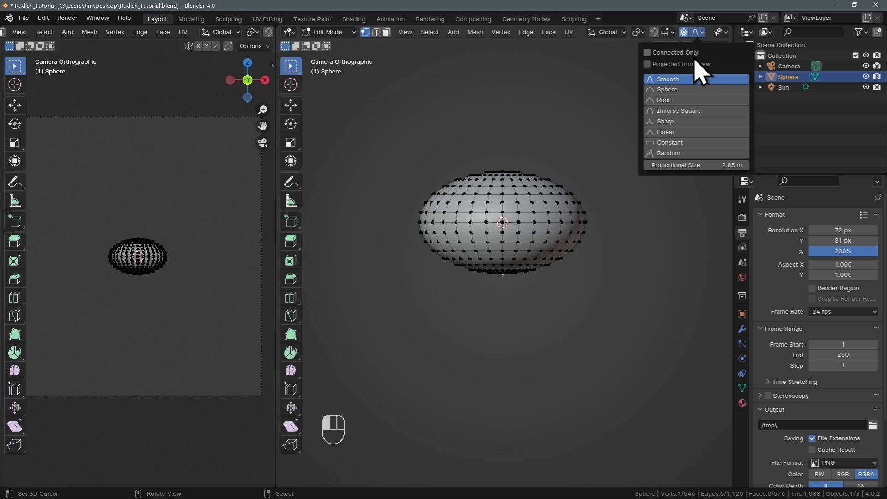
pyautogui.click(686, 101)
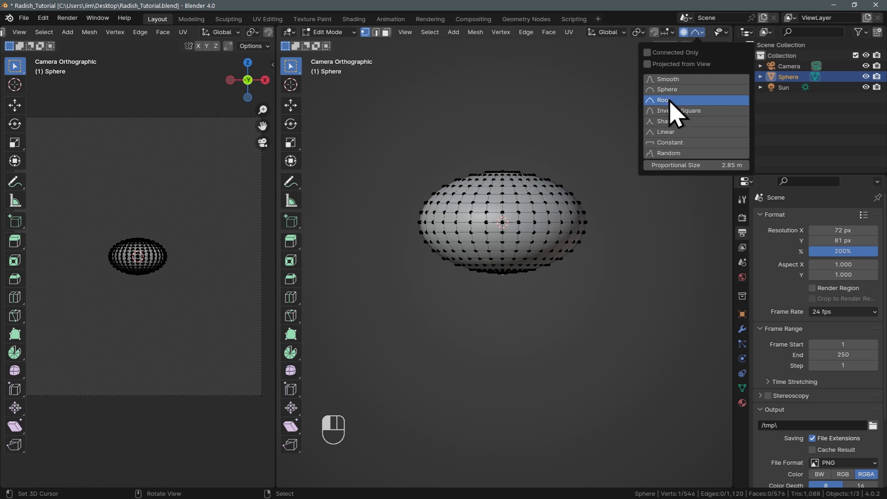
pyautogui.press('g')
pyautogui.press('z')
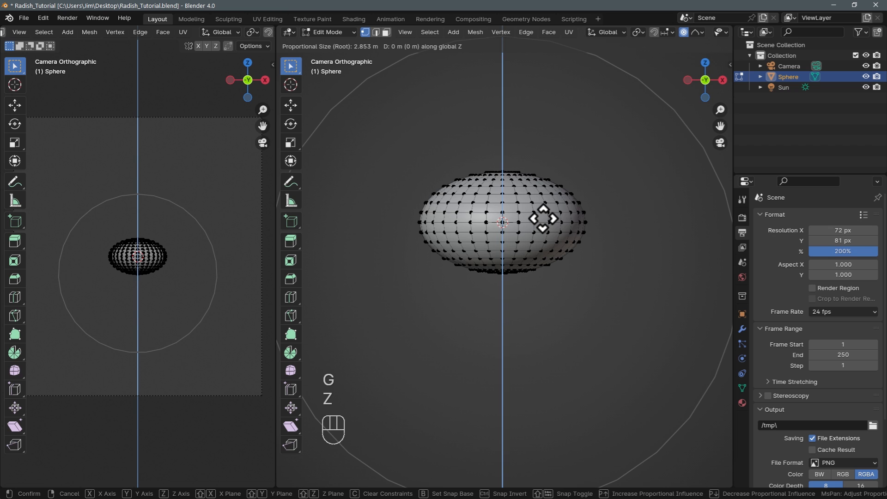
pyautogui.scroll(6, 542, 234)
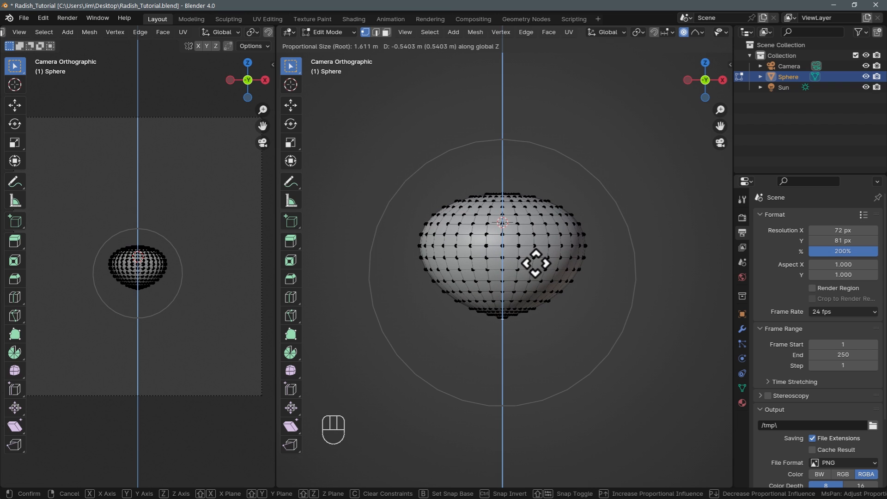
pyautogui.click(536, 263)
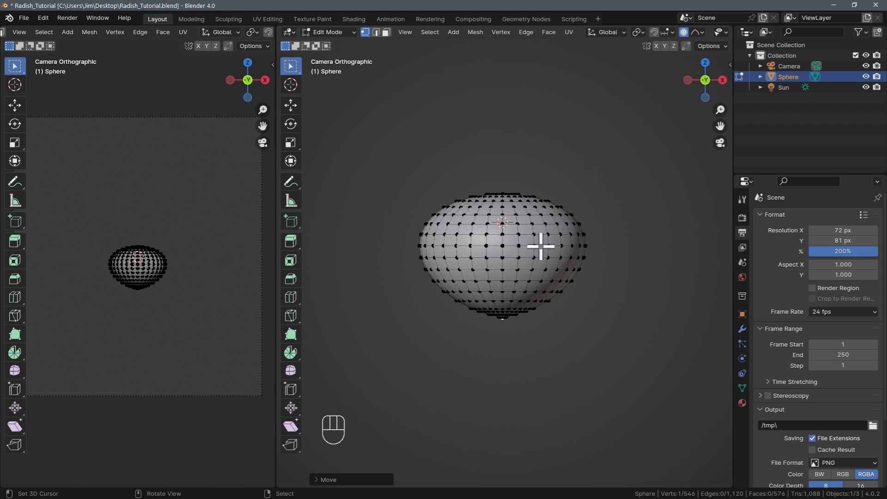
# Switch the proportional falloff to Sharp and pull the bottom vertex down about 0.21 m along Z with a size of about 0.68 m.
pyautogui.click(698, 33)
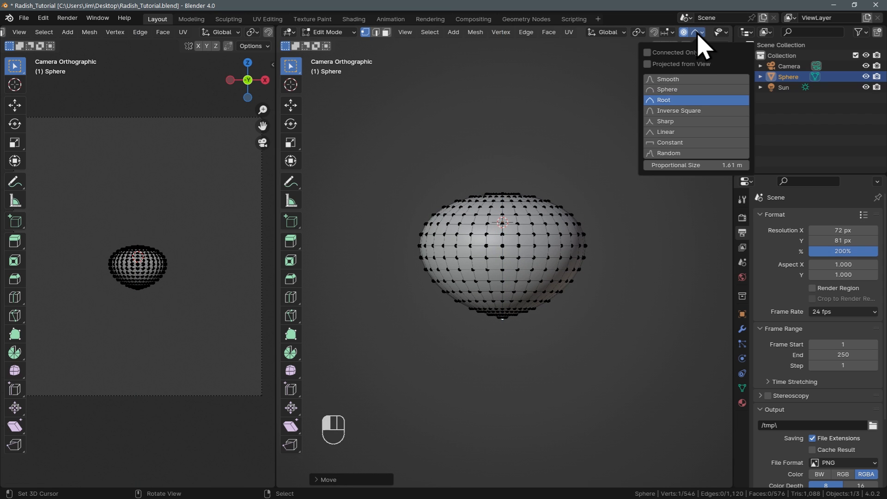
pyautogui.click(686, 123)
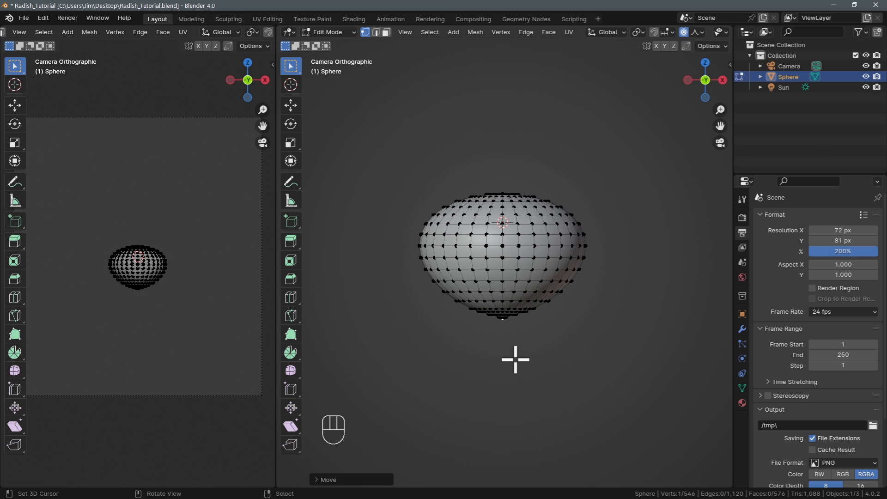
pyautogui.press('g')
pyautogui.press('z')
pyautogui.scroll(8, 513, 368)
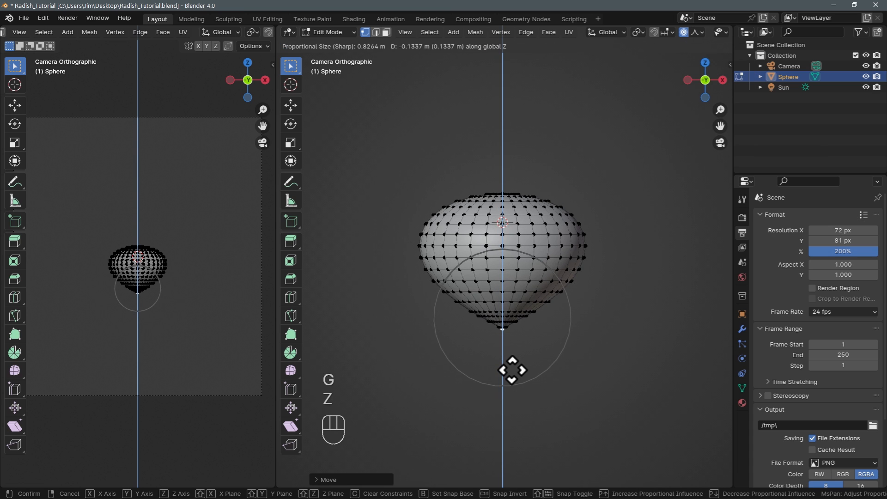
pyautogui.scroll(1, 512, 373)
pyautogui.scroll(1, 514, 373)
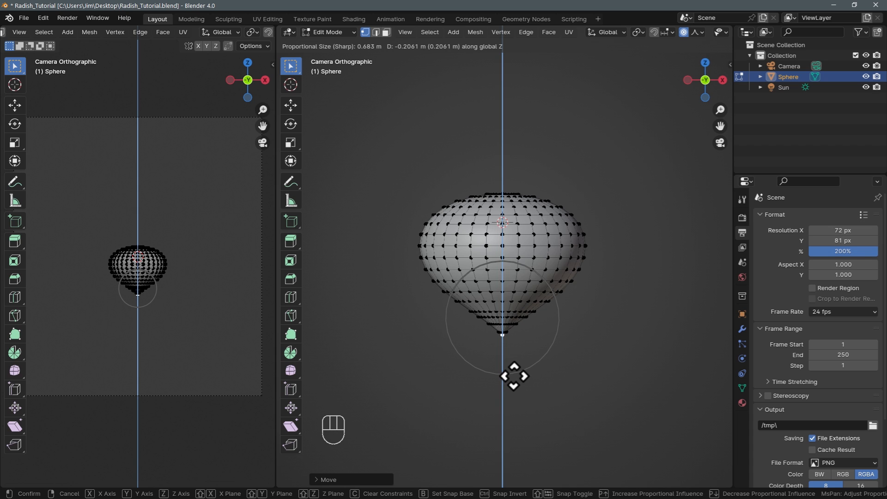
pyautogui.click(514, 375)
# Delete the single vertex at the bottom tip of the radish body.
pyautogui.keyDown('shift'); pyautogui.moveTo(532, 370); pyautogui.dragTo(533, 263, button='middle'); pyautogui.keyUp('shift')
pyautogui.scroll(2, 529, 245)
pyautogui.scroll(8, 529, 245)
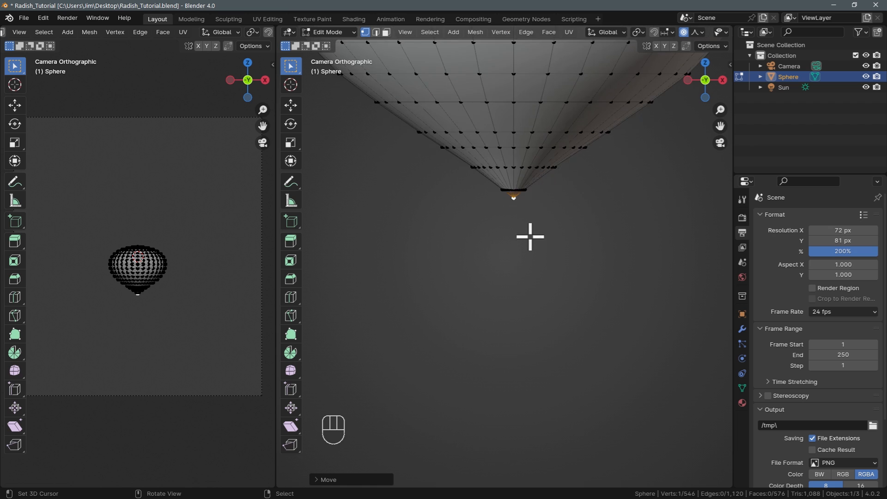
pyautogui.keyDown('shift'); pyautogui.moveTo(545, 184); pyautogui.dragTo(534, 352, button='middle'); pyautogui.keyUp('shift')
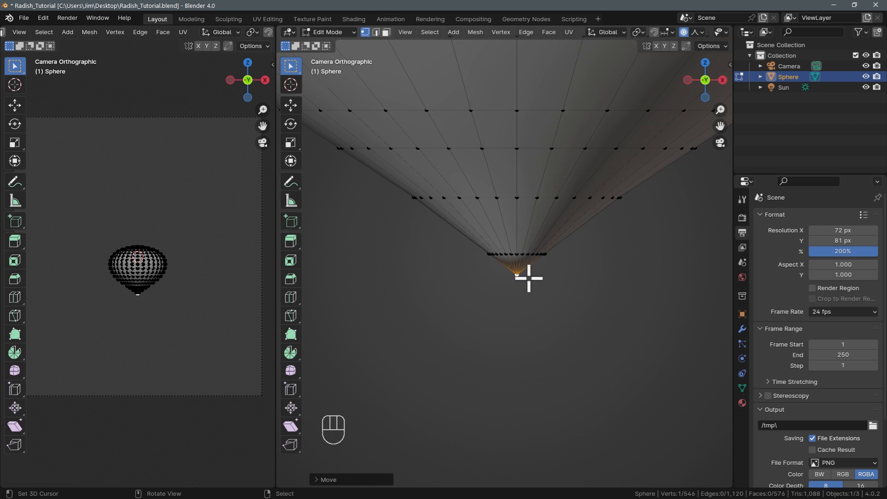
pyautogui.press('x')
pyautogui.click(520, 293)
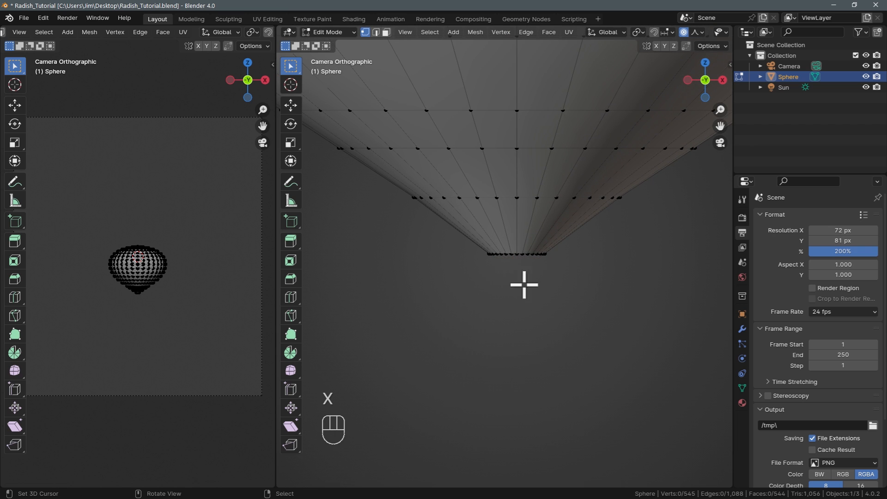
# Extrude the open edge loop at the radish's bottom tip straight down along Z to form the first root segment.
pyautogui.keyDown('alt'); pyautogui.click(520, 254); pyautogui.keyUp('alt')
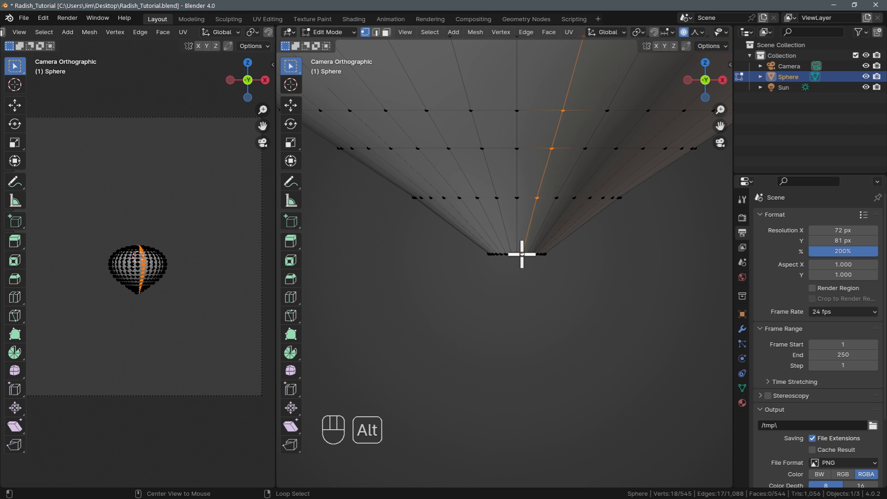
pyautogui.hotkey('ctrl', 'z')
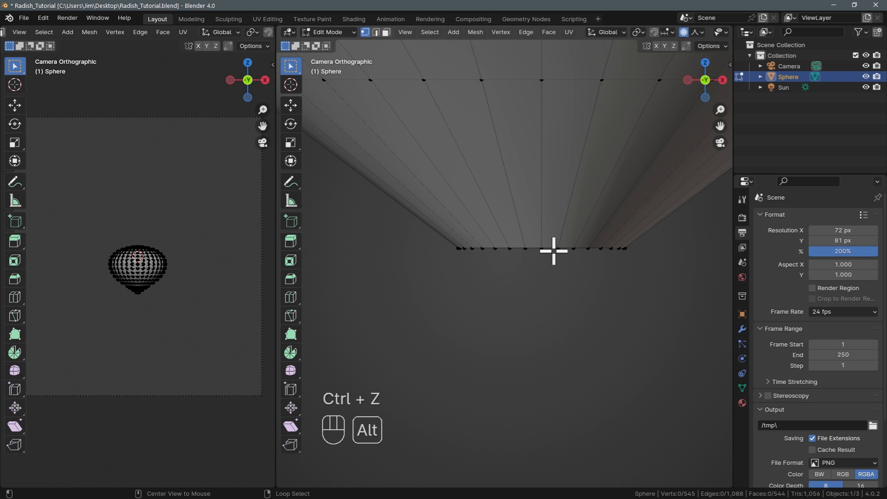
pyautogui.keyDown('alt'); pyautogui.click(552, 249); pyautogui.keyUp('alt')
pyautogui.scroll(-8, 561, 293)
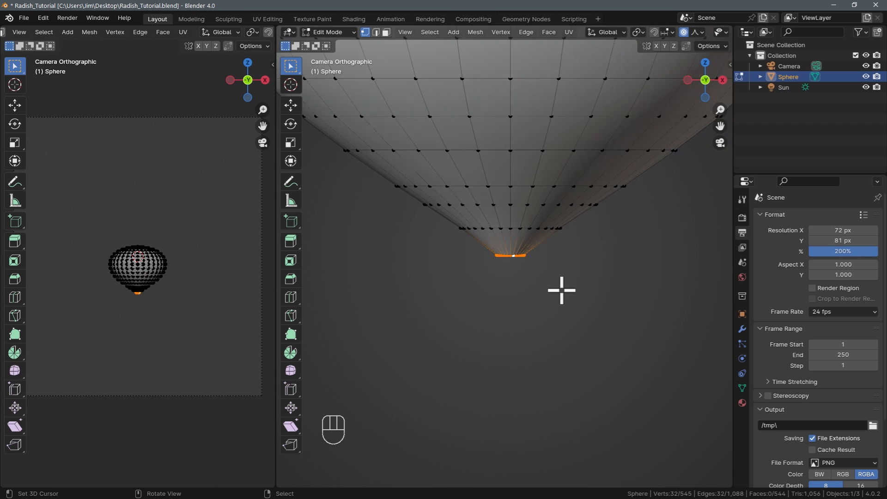
pyautogui.press('e')
pyautogui.press('z')
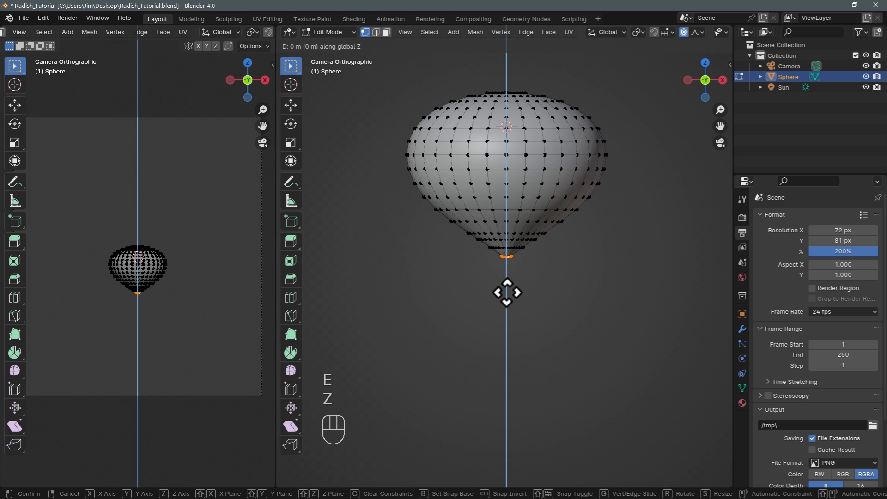
pyautogui.click(515, 319)
# Extrude two more root segments down along Z, about 0.27 m and 0.26 m, and scale the end ring to about 0.23.
pyautogui.press('e')
pyautogui.press('z')
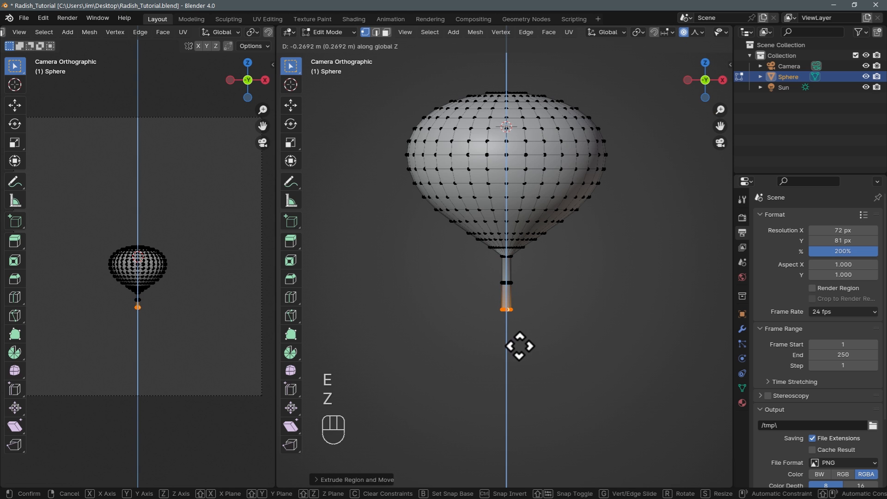
pyautogui.click(520, 348)
pyautogui.press('e')
pyautogui.press('z')
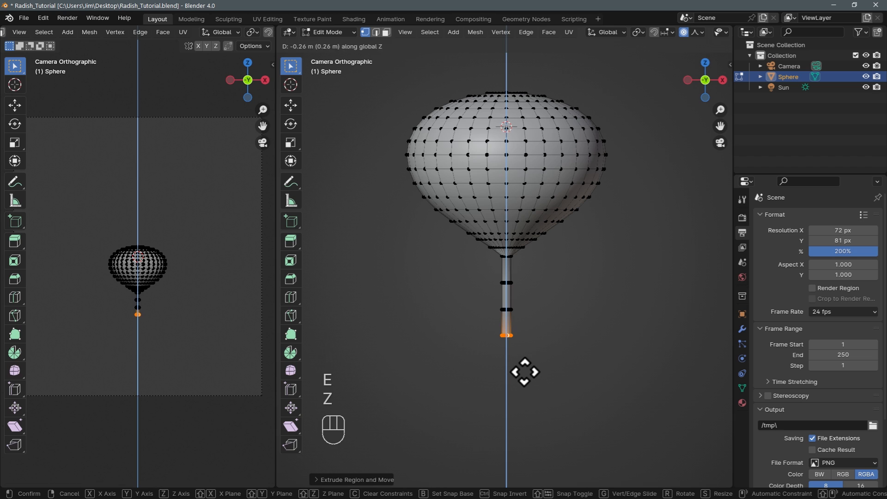
pyautogui.click(523, 370)
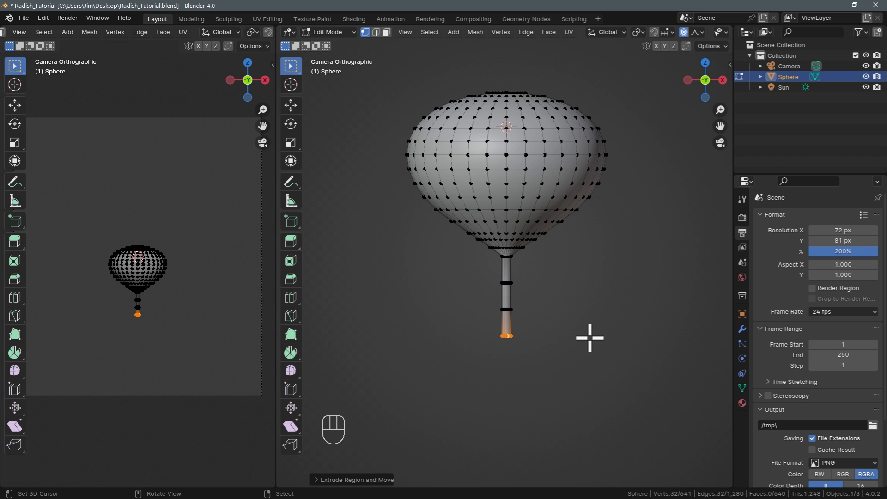
pyautogui.press('s')
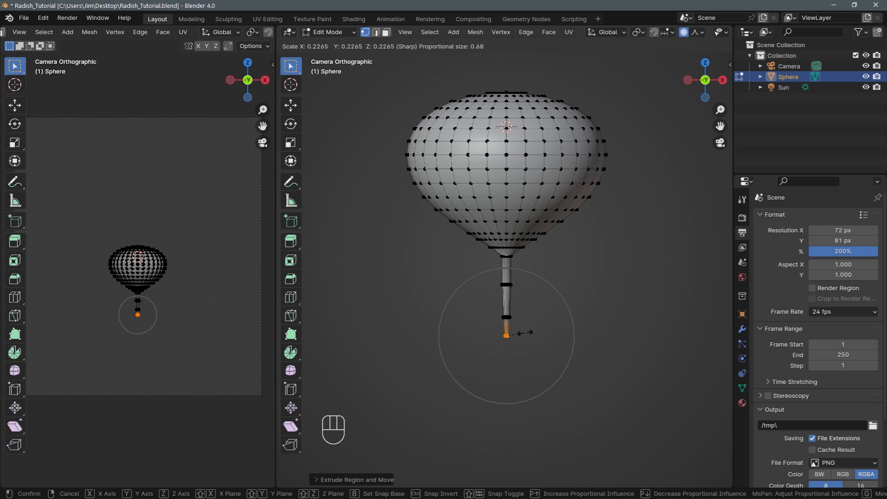
pyautogui.click(526, 333)
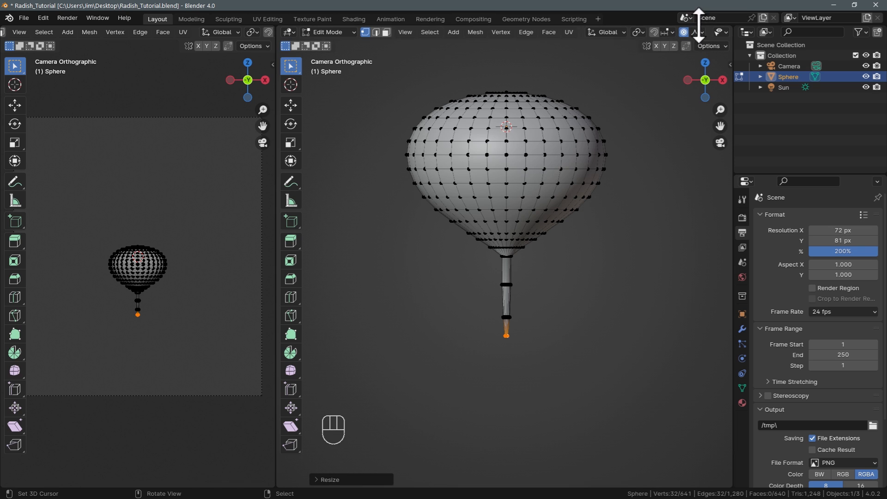
# Turn on X-ray display and turn off proportional editing for the mesh.
pyautogui.scroll(-5, 705, 33)
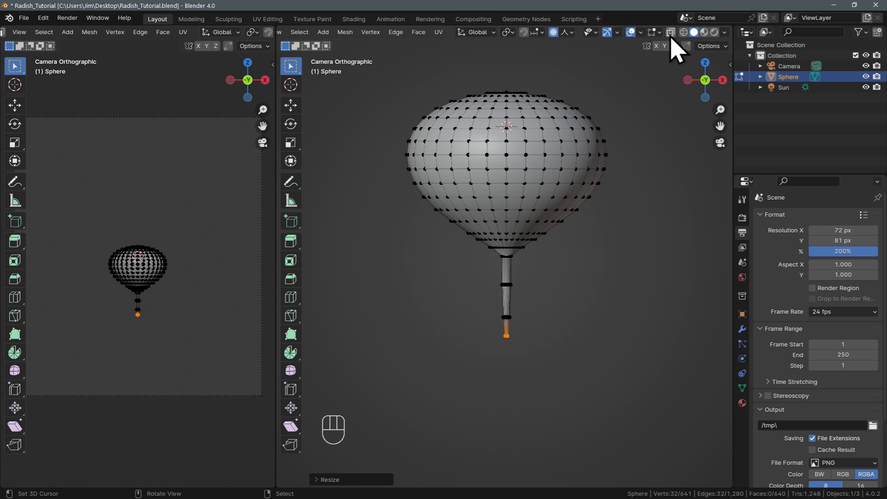
pyautogui.click(671, 32)
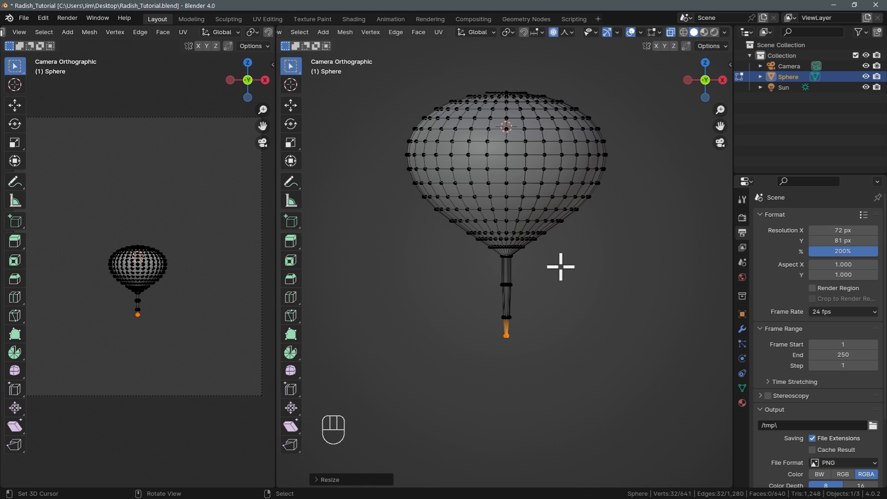
pyautogui.hotkey('alt', 'z')
pyautogui.hotkey('alt', 'z')
pyautogui.rightClick(555, 285)
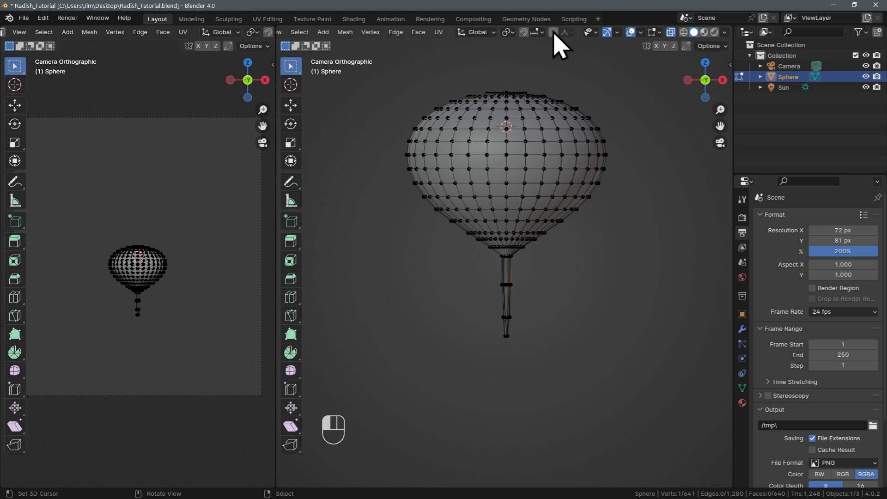
# Select the whole vertex ring below the first root segment and move it about 0.09 m along X.
pyautogui.press('b')
pyautogui.moveTo(501, 278); pyautogui.dragTo(545, 293)
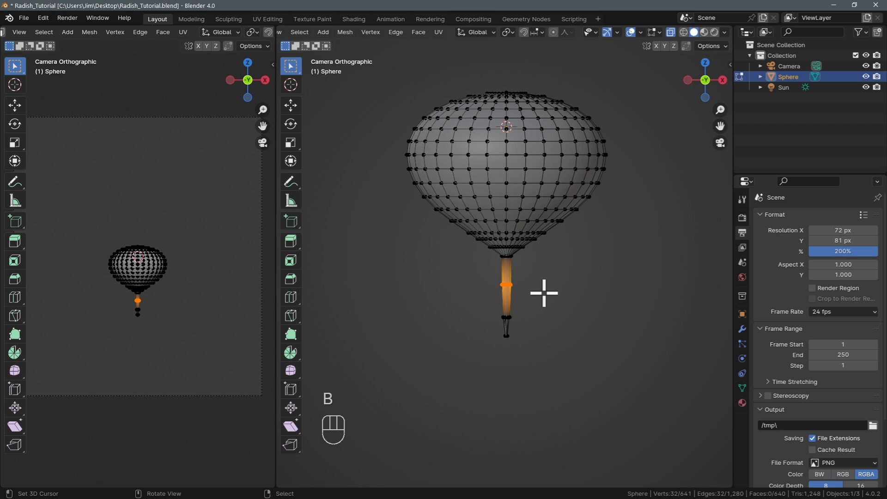
pyautogui.press('g')
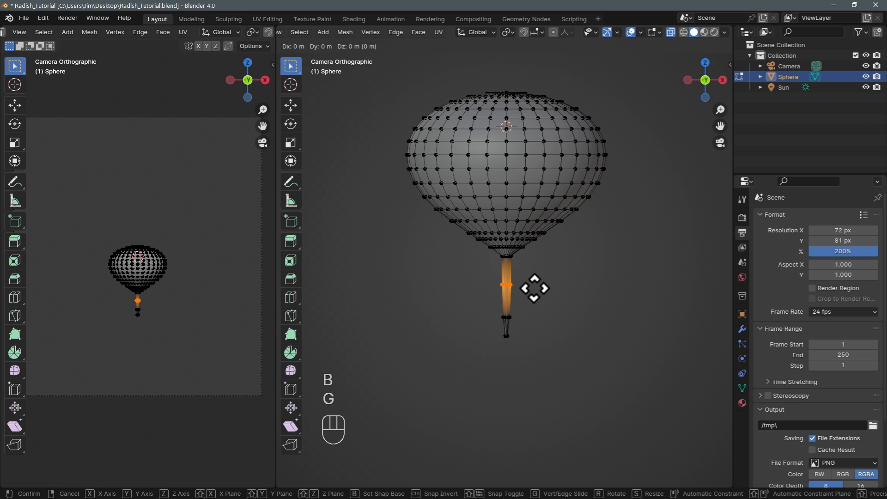
pyautogui.press('x')
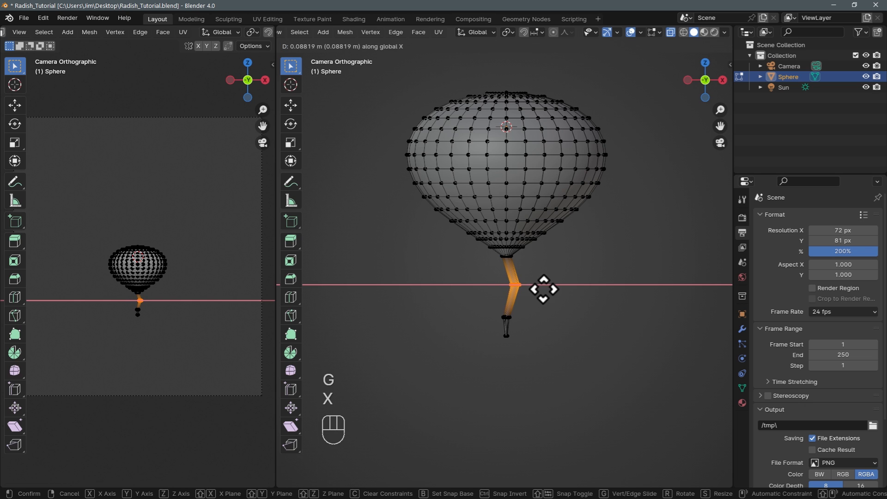
pyautogui.click(545, 289)
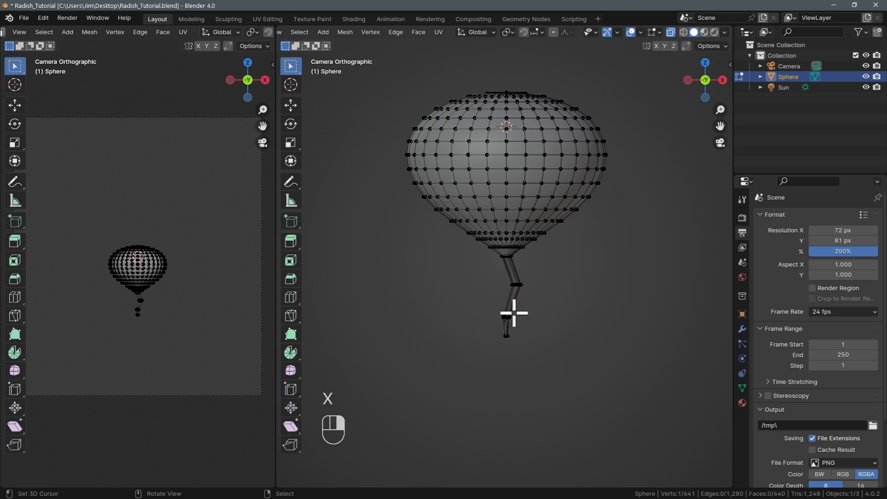
# Move the whole vertex ring above the root's end in the negative X direction to bend the root, and return to Object Mode.
pyautogui.hotkey('ctrl', 'z')
pyautogui.press('b')
pyautogui.moveTo(480, 306); pyautogui.dragTo(535, 322)
pyautogui.press('g')
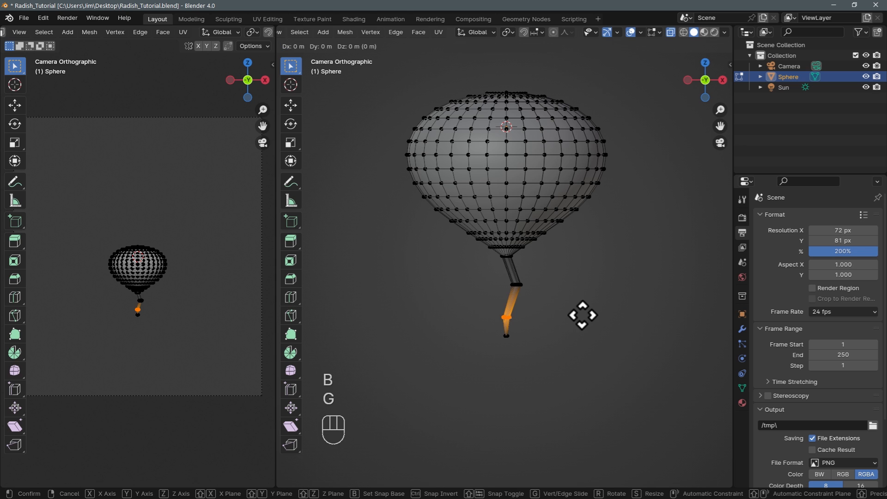
pyautogui.press('x')
pyautogui.click(573, 316)
pyautogui.press('Tab')
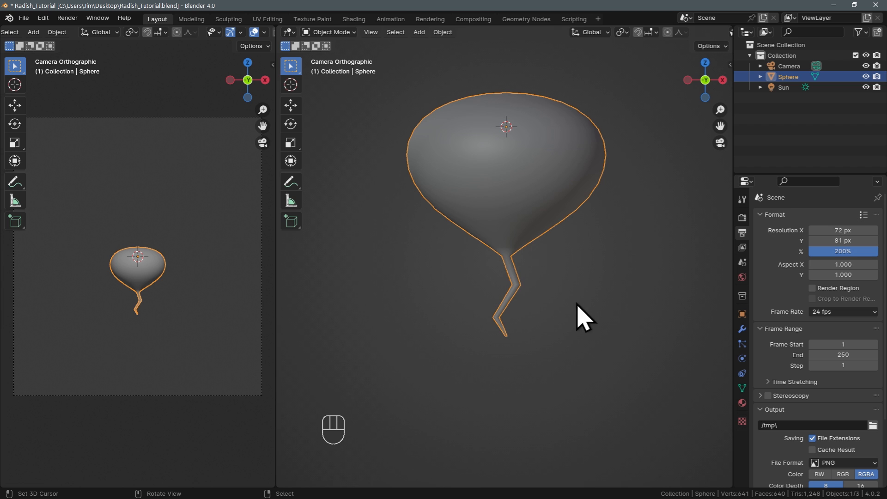
# Smooth the edge loop where the root joins the radish body with Smooth Vertices, using smoothing 0.907 and repeat 2.
pyautogui.scroll(5, 535, 283)
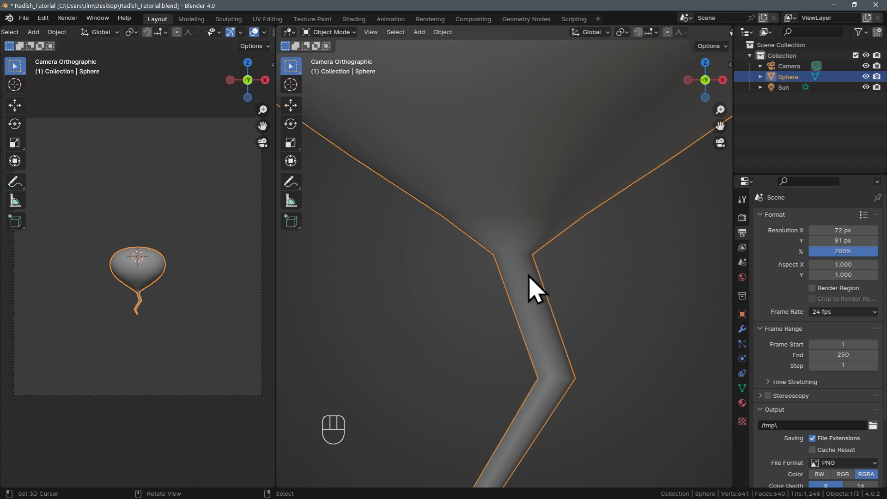
pyautogui.press('Tab')
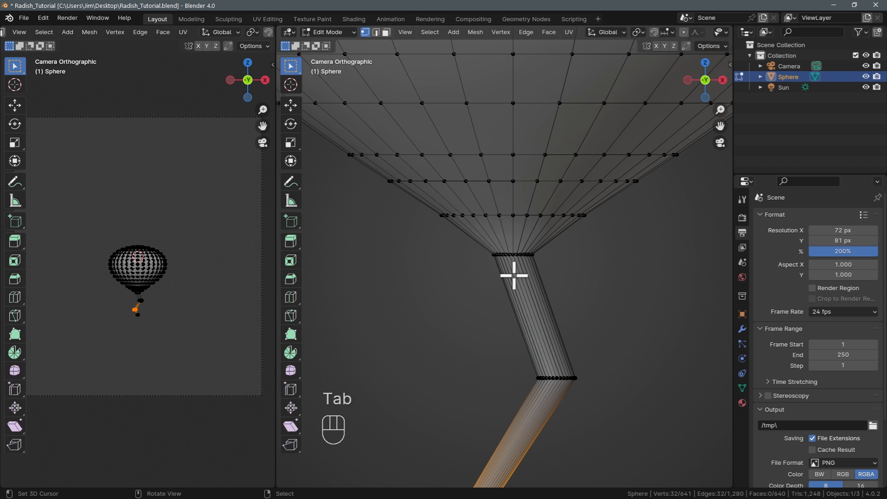
pyautogui.hotkey('ctrl', 'z')
pyautogui.scroll(3, 534, 259)
pyautogui.keyDown('alt'); pyautogui.click(541, 249); pyautogui.keyUp('alt')
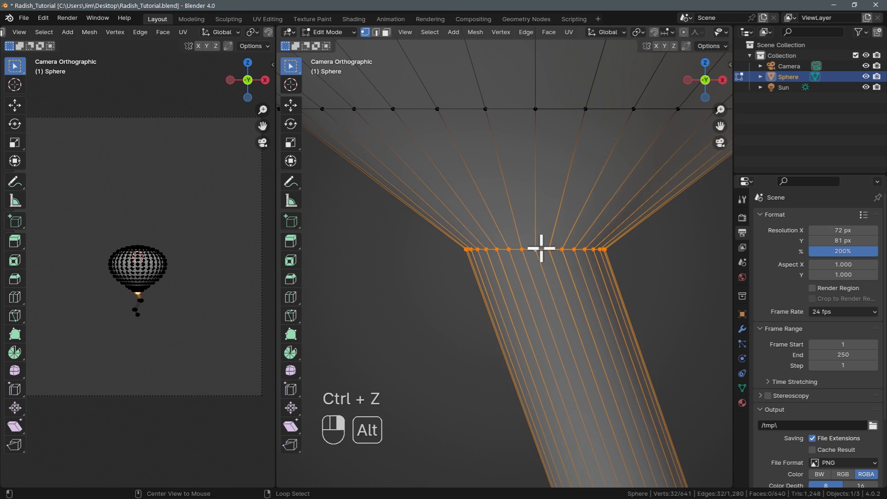
pyautogui.scroll(-4, 541, 249)
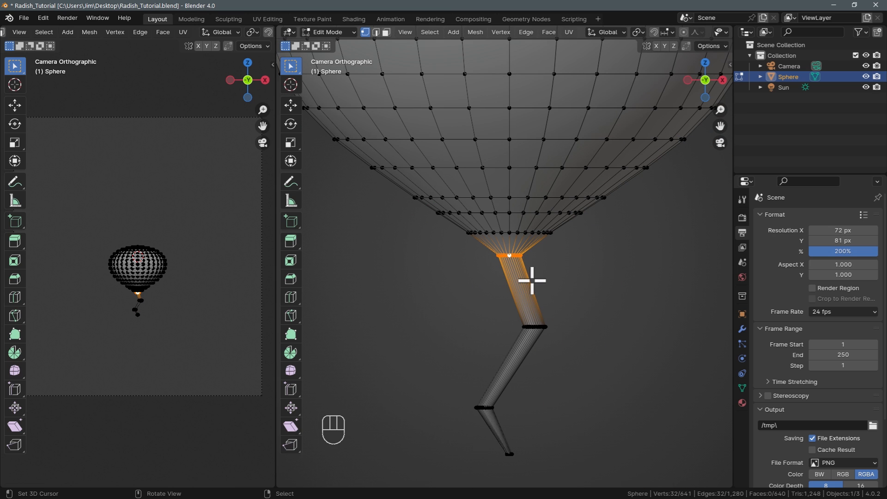
pyautogui.hotkey('ctrl', 'v')
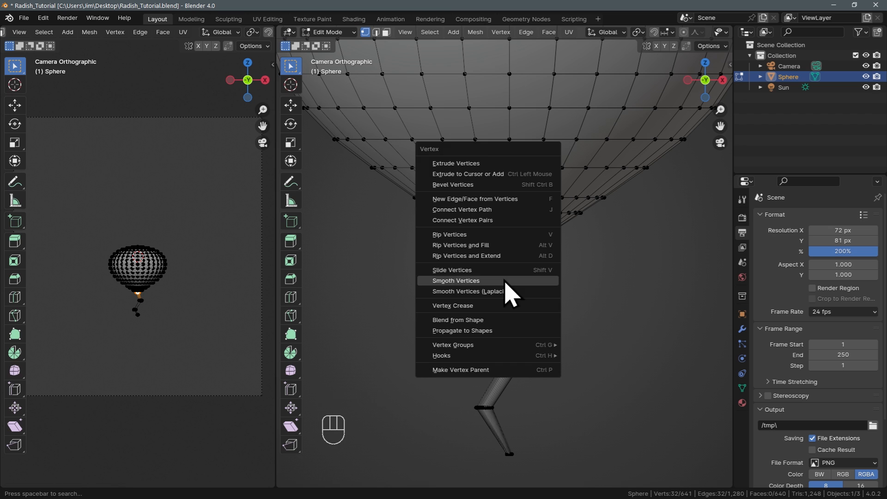
pyautogui.click(505, 280)
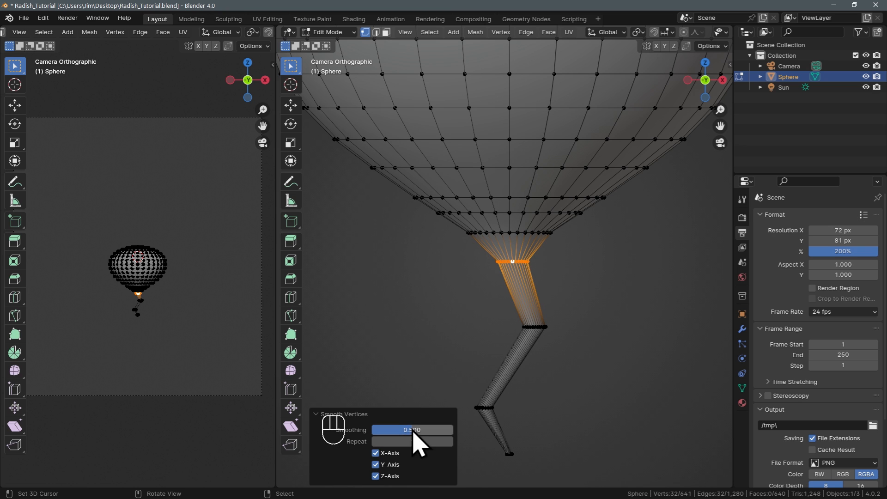
pyautogui.moveTo(412, 430); pyautogui.dragTo(438, 430)
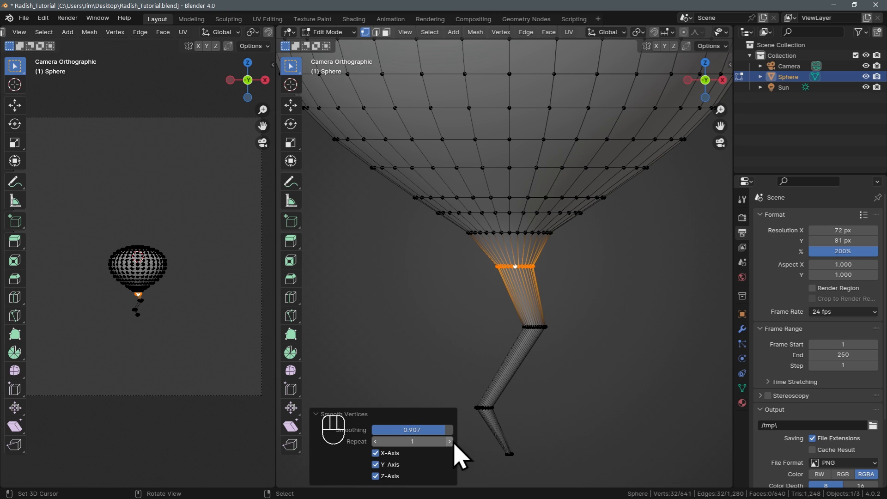
pyautogui.click(449, 441)
pyautogui.scroll(-3, 536, 291)
pyautogui.scroll(2, 540, 282)
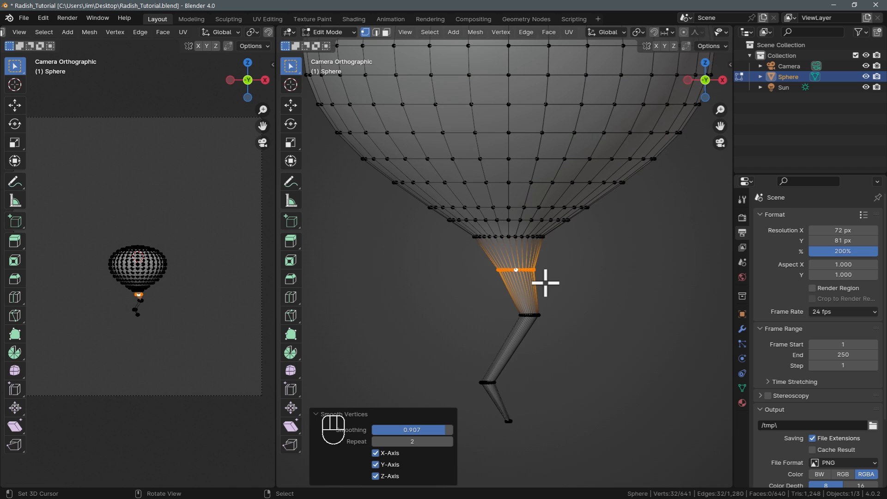
# Move the entire radish mesh down about 2.41 m along Z in Edit Mode, and return to Object Mode.
pyautogui.press('Tab')
pyautogui.scroll(-2, 582, 284)
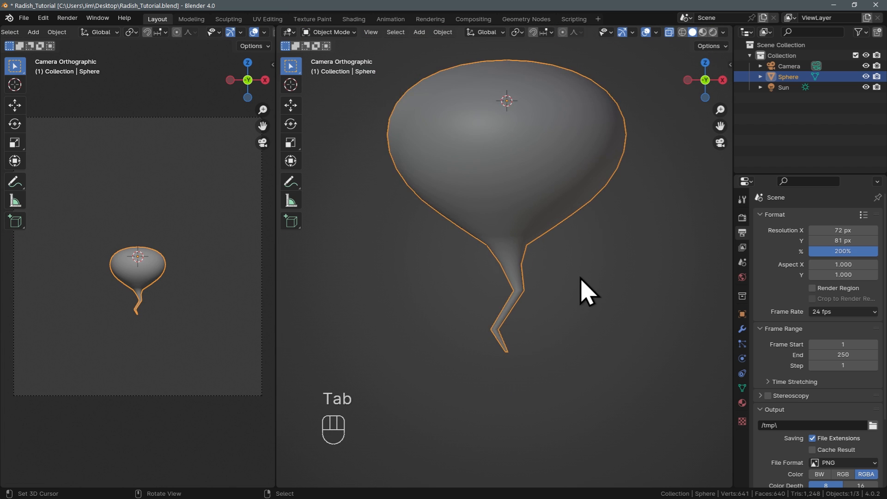
pyautogui.scroll(-5, 583, 291)
pyautogui.scroll(1, 582, 291)
pyautogui.press('Tab')
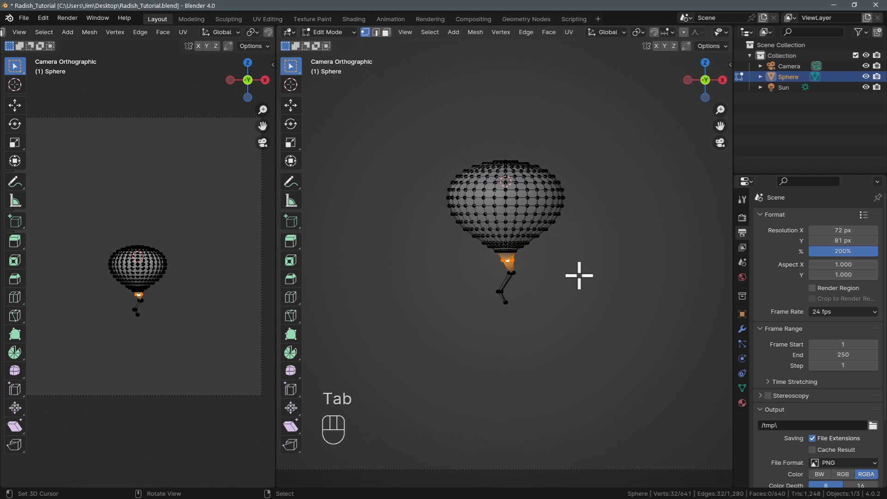
pyautogui.press('a')
pyautogui.press('g')
pyautogui.press('z')
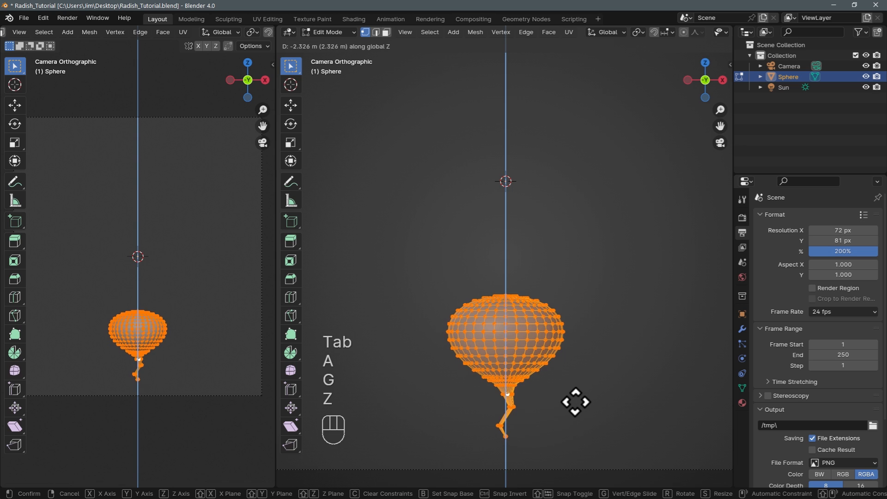
pyautogui.click(577, 407)
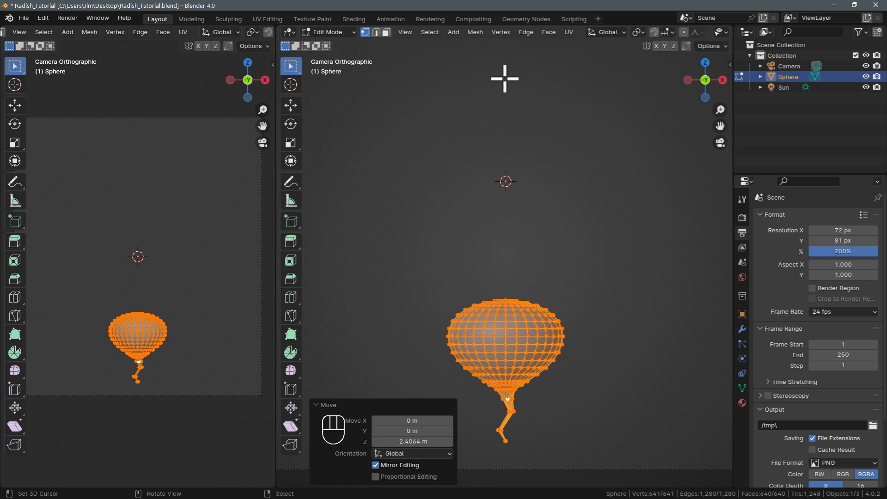
pyautogui.press('Tab')
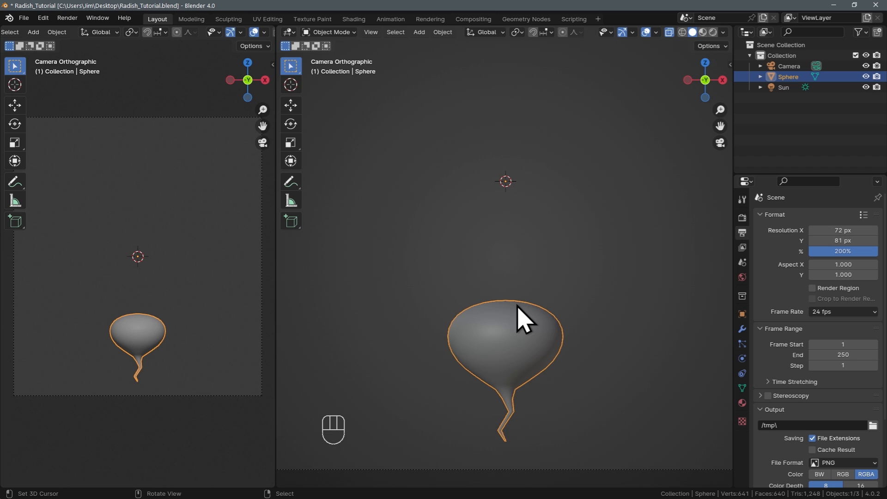
# Render the frame, examine the radish's size and position in the render, and close it.
pyautogui.press('F12')
pyautogui.scroll(4, 564, 327)
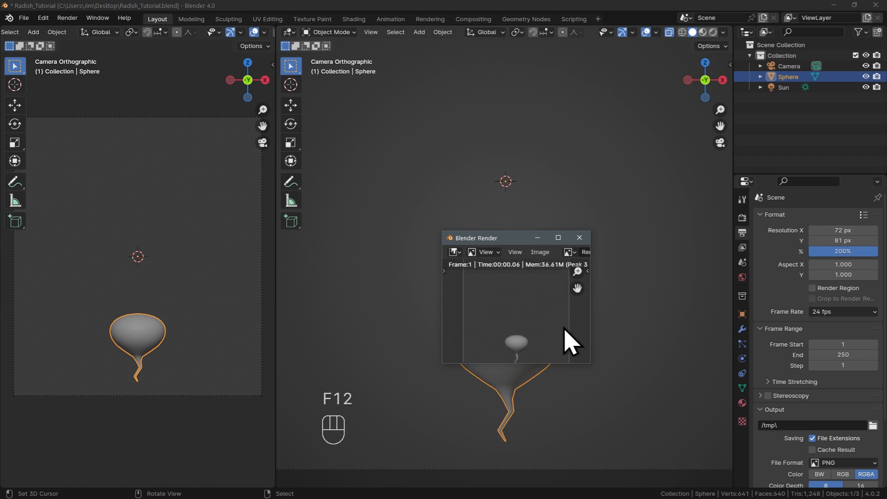
pyautogui.moveTo(564, 327); pyautogui.dragTo(563, 271, button='middle')
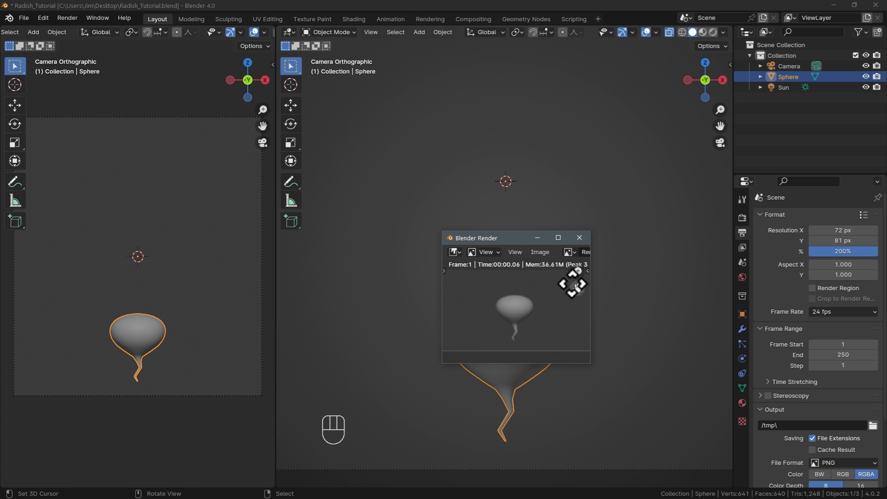
pyautogui.click(580, 238)
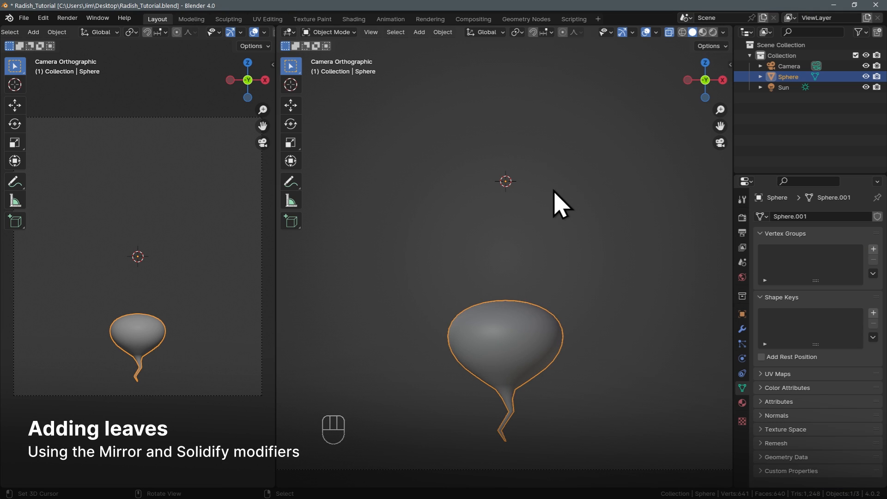
# Add a plane mesh and rotate its geometry 90° about the X axis in Edit Mode so it faces the camera.
pyautogui.hotkey('shift', 'a')
pyautogui.moveTo(555, 191)
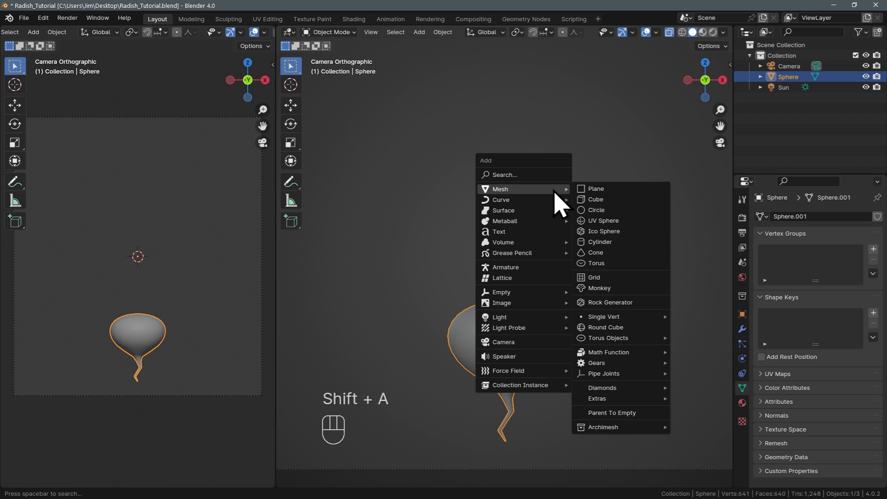
pyautogui.click(591, 189)
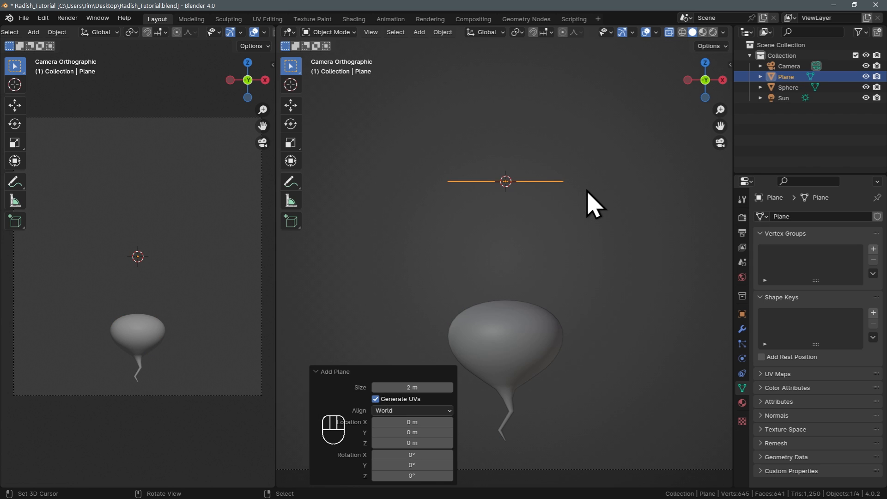
pyautogui.press('Tab')
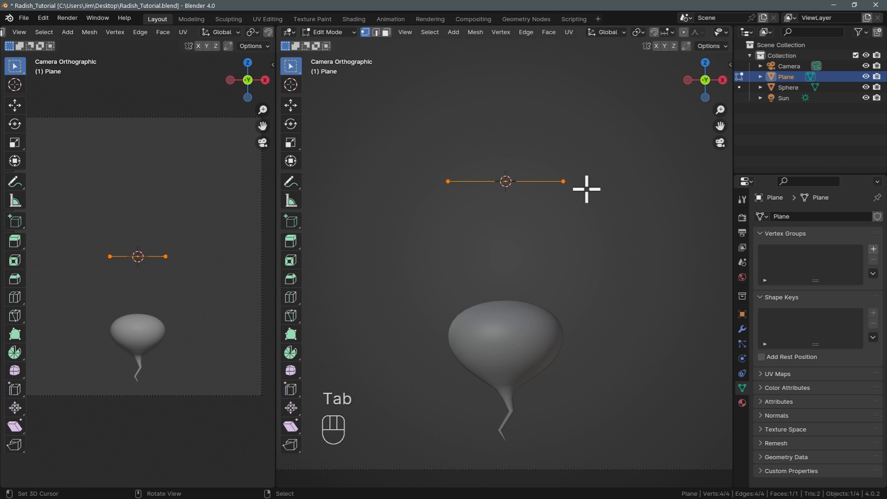
pyautogui.press('r')
pyautogui.press('x')
pyautogui.press('9')
pyautogui.press('0')
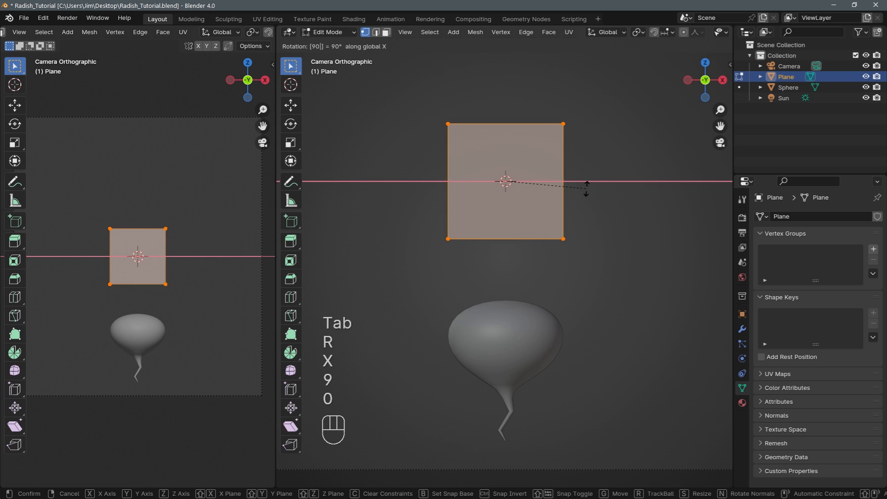
pyautogui.press('Return')
pyautogui.scroll(1, 587, 189)
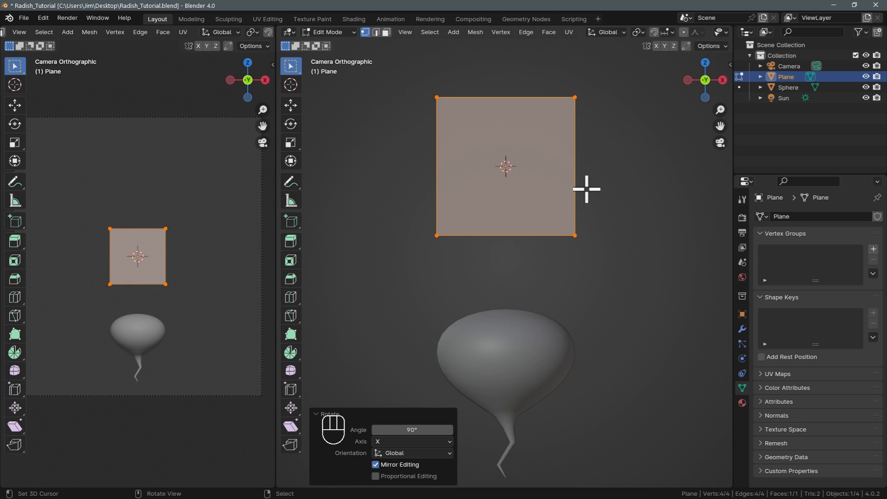
pyautogui.keyDown('shift'); pyautogui.moveTo(609, 161); pyautogui.dragTo(619, 189, button='middle'); pyautogui.keyUp('shift')
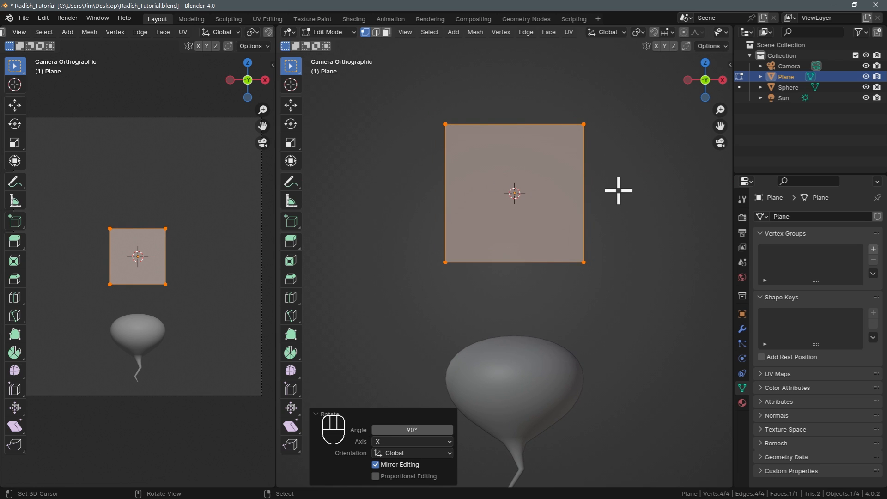
# Add a Mirror modifier to the plane.
pyautogui.click(743, 329)
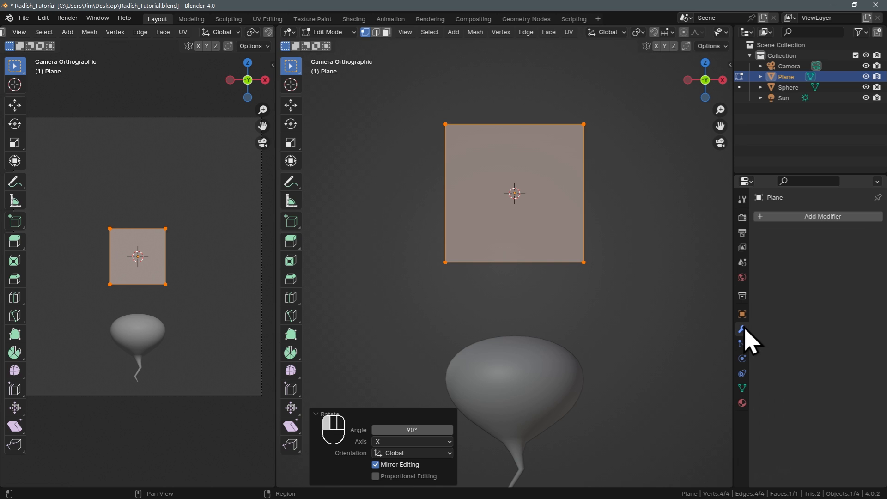
pyautogui.click(819, 217)
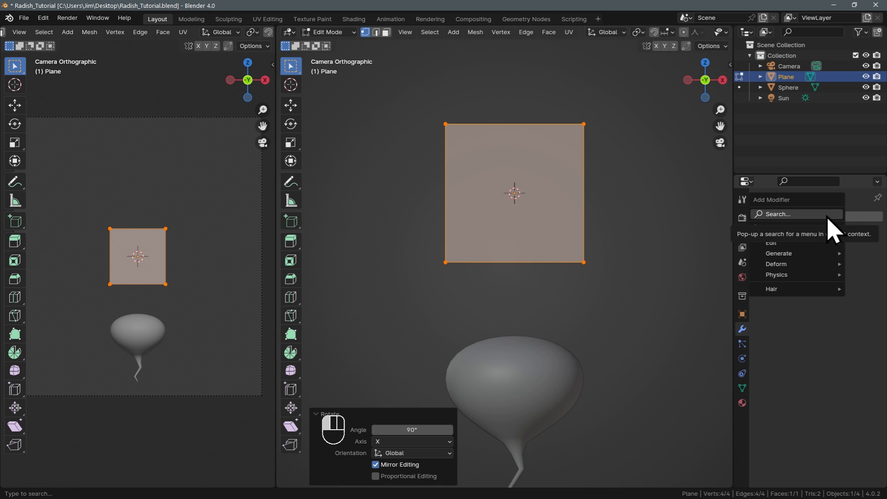
pyautogui.moveTo(809, 257)
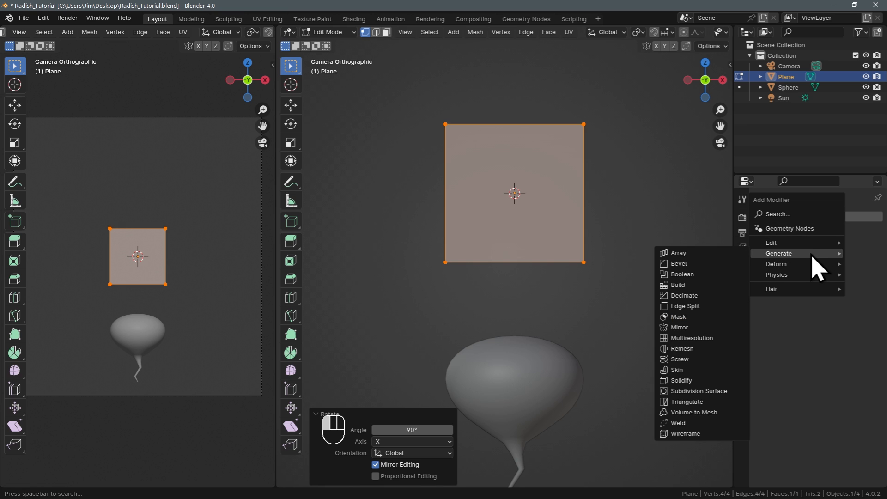
pyautogui.click(719, 328)
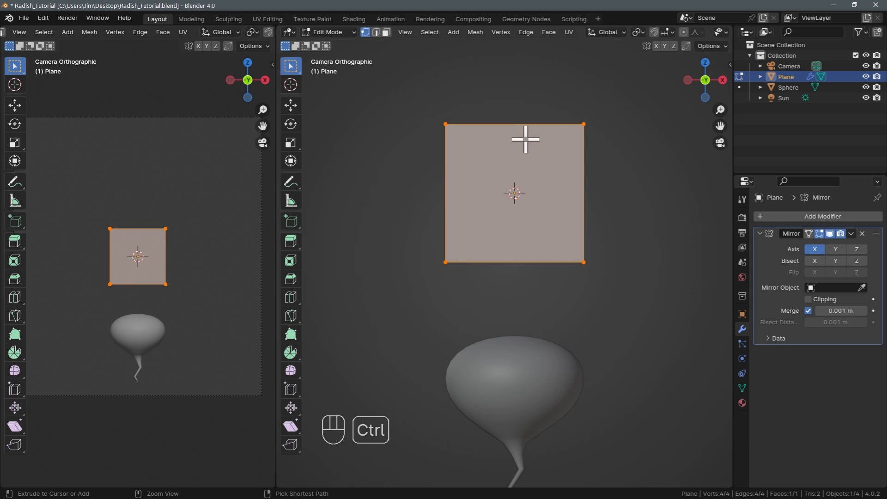
# Cut the plane vertically through its centre with a loop cut and delete the two outer vertices on the negative X side.
pyautogui.hotkey('ctrl', 'r')
pyautogui.click(510, 128)
pyautogui.rightClick(509, 129)
pyautogui.rightClick(450, 120)
pyautogui.press('x')
pyautogui.click(450, 119)
pyautogui.click(445, 262)
pyautogui.press('x')
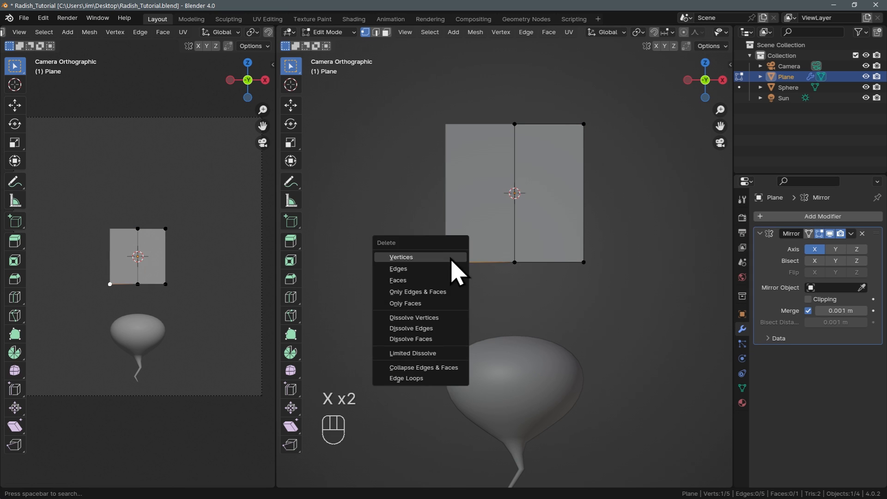
pyautogui.click(456, 259)
# Enable Clipping on the Mirror modifier and add a Solidify modifier with a thickness of 0.67 m.
pyautogui.click(808, 300)
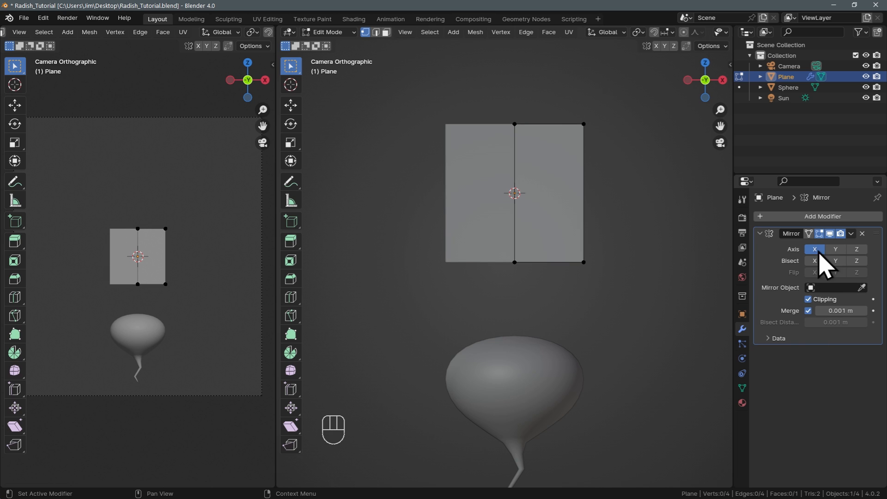
pyautogui.click(823, 217)
pyautogui.moveTo(818, 220)
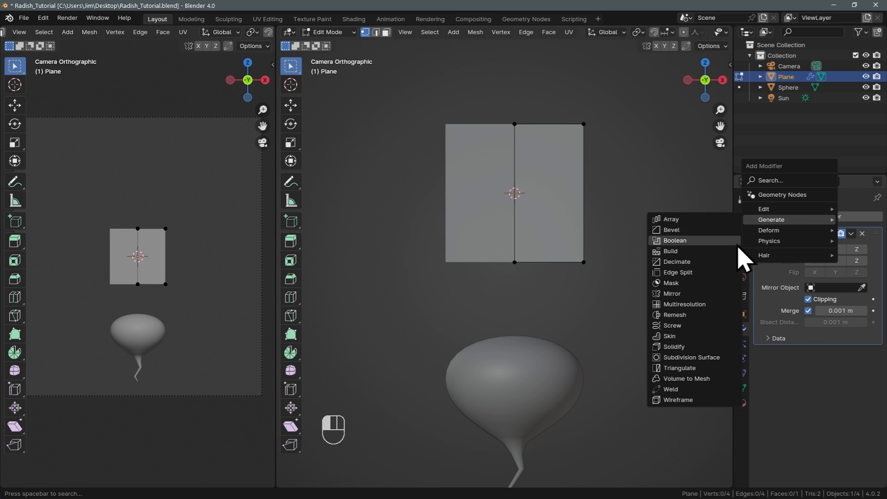
pyautogui.click(668, 347)
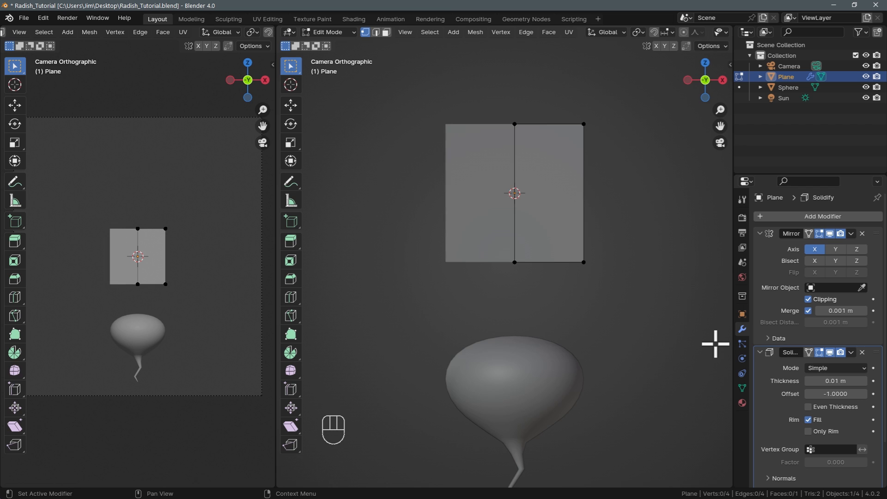
pyautogui.moveTo(715, 344); pyautogui.dragTo(509, 305, button='middle')
pyautogui.moveTo(832, 381)
pyautogui.mouseDown()
pyautogui.moveTo(860, 381)
pyautogui.moveTo(825, 380)
pyautogui.mouseUp()
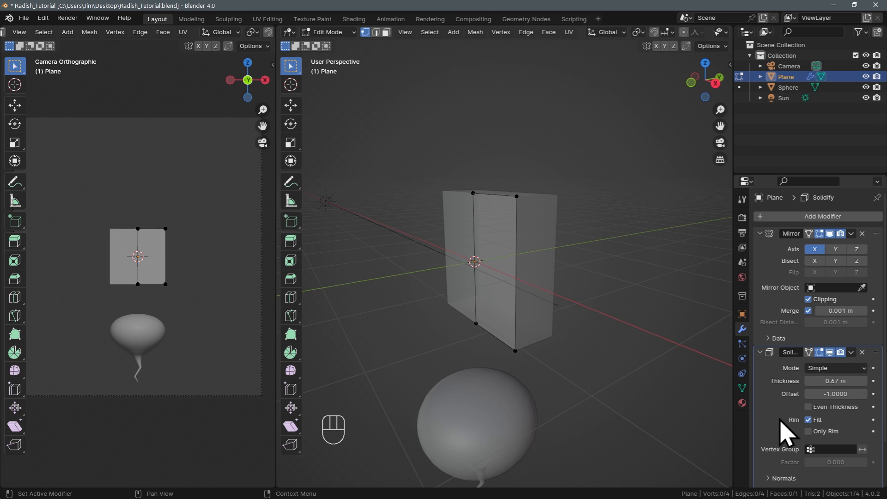
# Collapse the Mirror and Solidify settings, and add a Subdivision Surface modifier to the plane.
pyautogui.click(760, 352)
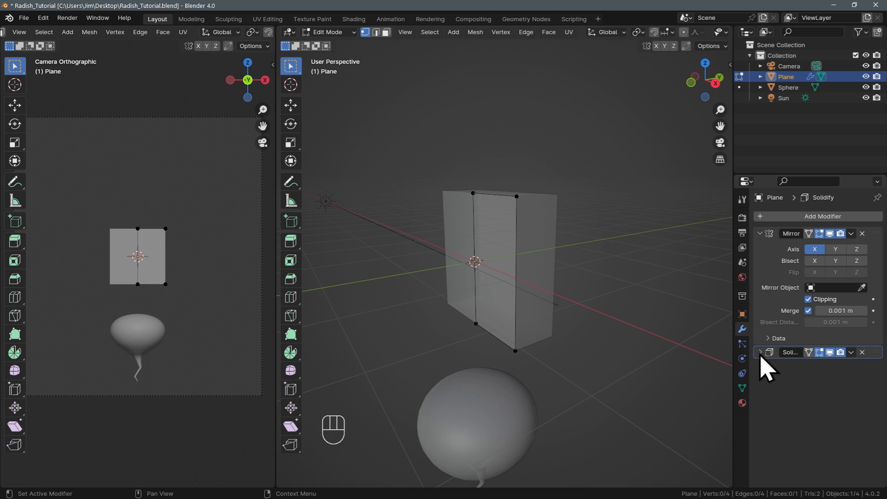
pyautogui.click(761, 234)
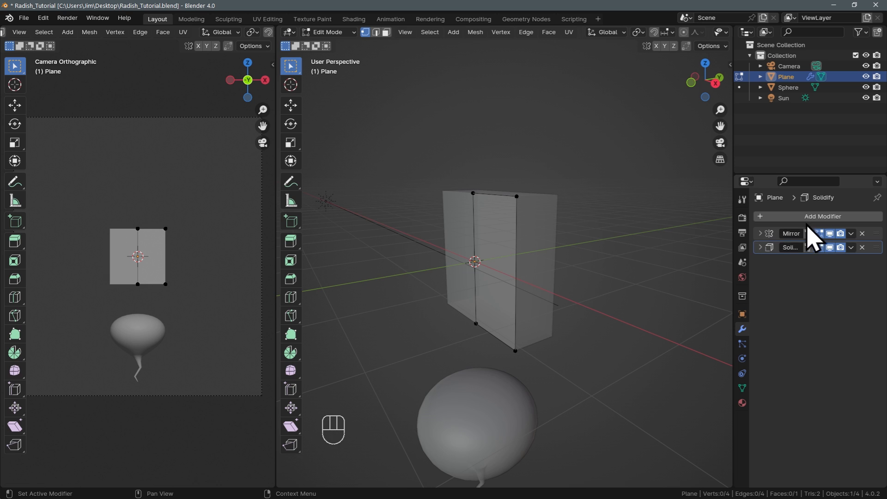
pyautogui.click(819, 217)
pyautogui.moveTo(820, 221)
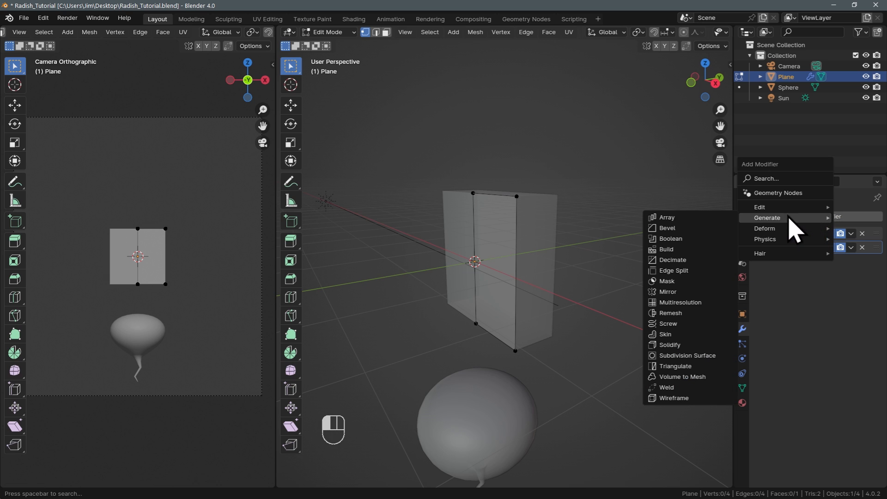
pyautogui.click(714, 357)
pyautogui.keyDown('shift'); pyautogui.rightClick(698, 354); pyautogui.keyUp('shift')
pyautogui.moveTo(511, 311); pyautogui.dragTo(582, 304, button='middle')
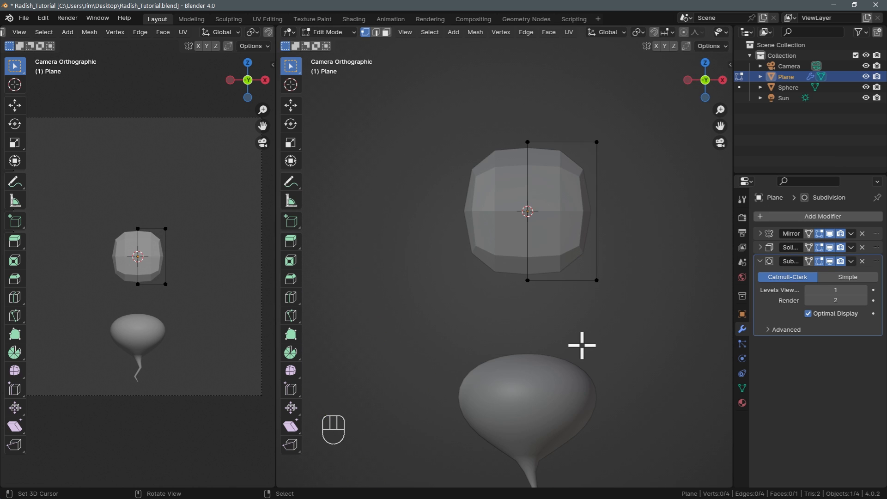
# Move the plane's whole mesh up about 1.19 m along Z.
pyautogui.press('a')
pyautogui.press('g')
pyautogui.press('z')
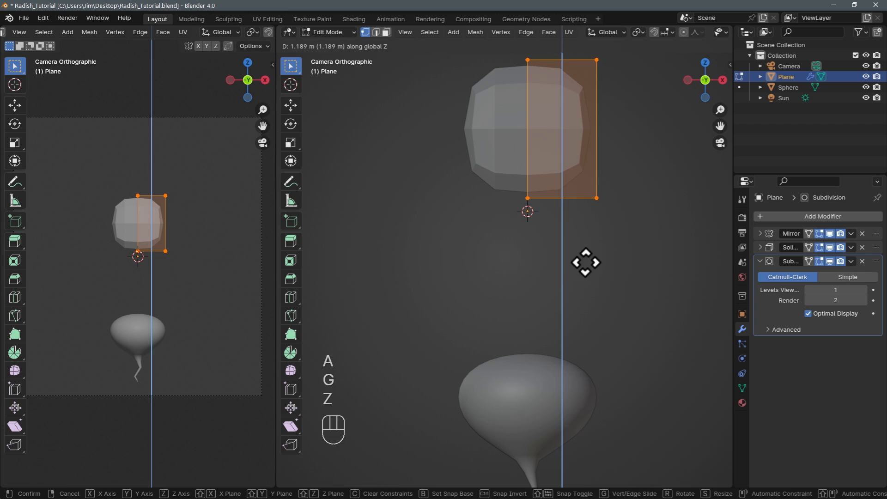
pyautogui.keyDown('shift'); pyautogui.click(592, 259); pyautogui.keyUp('shift')
pyautogui.keyDown('shift'); pyautogui.moveTo(592, 258); pyautogui.dragTo(593, 288, button='middle'); pyautogui.keyUp('shift')
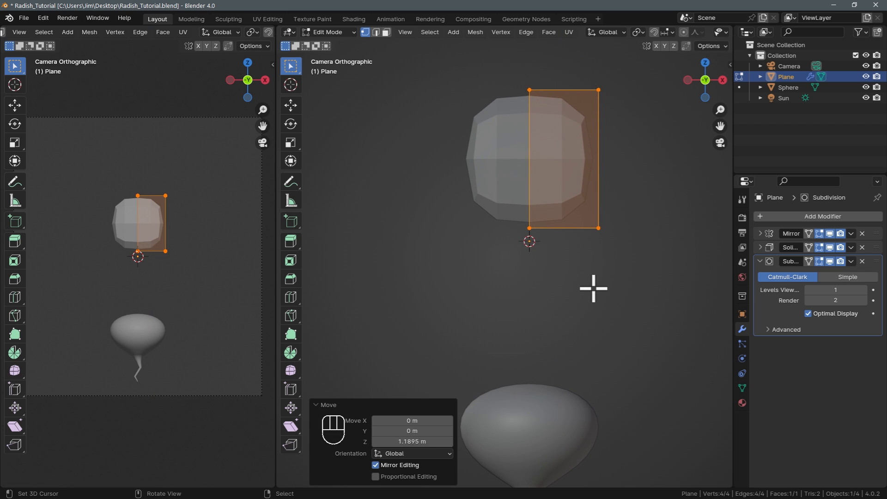
# Add a vertical loop cut through the half plane, and extrude its inner bottom edge down about 2.71 m along Z as a stem.
pyautogui.hotkey('ctrl', 'r')
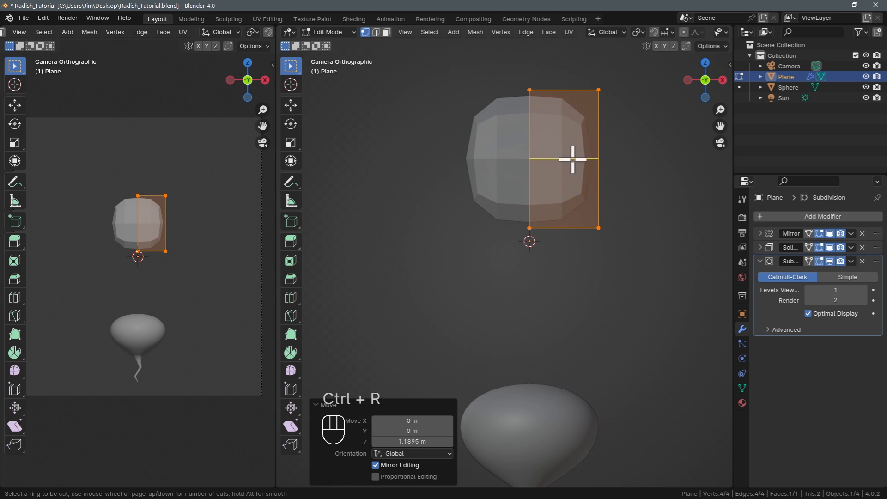
pyautogui.click(567, 101)
pyautogui.rightClick(567, 101)
pyautogui.click(557, 228)
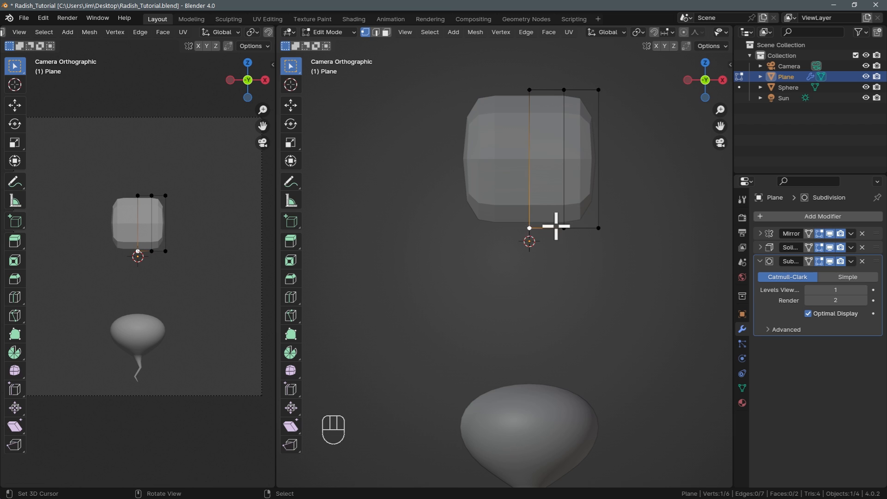
pyautogui.press('e')
pyautogui.press('z')
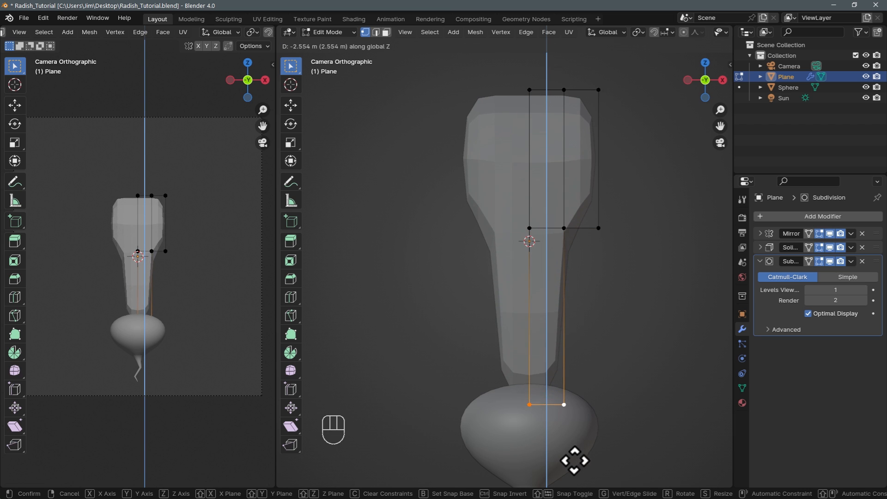
pyautogui.click(569, 416)
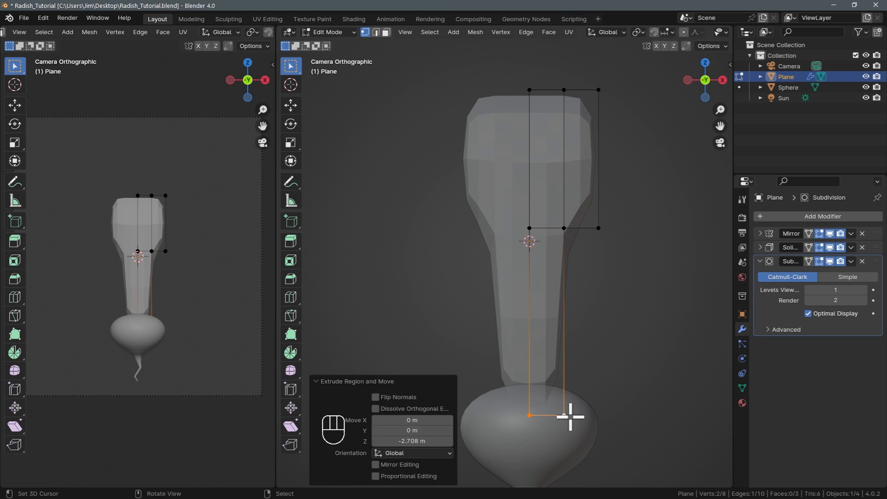
# Taper the stem by moving its outer bottom vertex about 0.36 m in negative X, and add four horizontal loop cuts along it.
pyautogui.click(564, 415)
pyautogui.press('g')
pyautogui.press('x')
pyautogui.click(567, 416)
pyautogui.hotkey('ctrl', 'r')
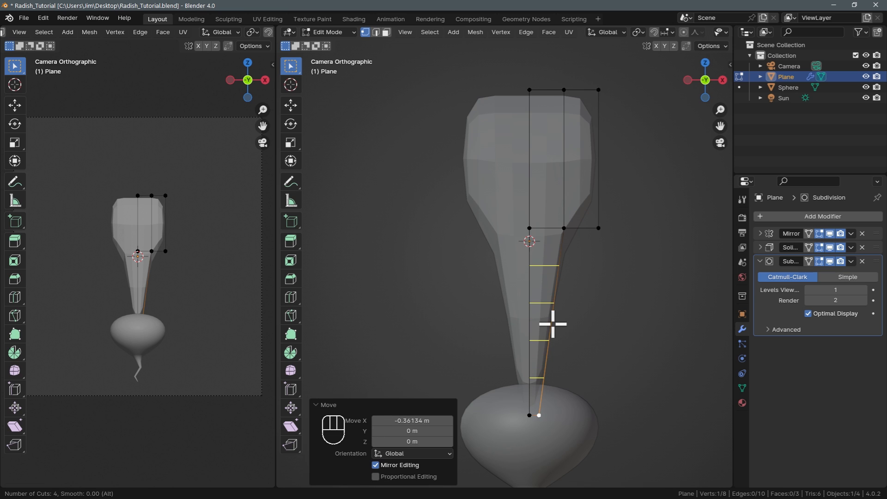
pyautogui.click(553, 325)
pyautogui.rightClick(554, 325)
# Extrude the stem's upper and lower side edges outward along X to form two side lobes, the lower one about 0.47 m.
pyautogui.click(563, 263)
pyautogui.keyDown('shift'); pyautogui.click(559, 303); pyautogui.keyUp('shift')
pyautogui.press('e')
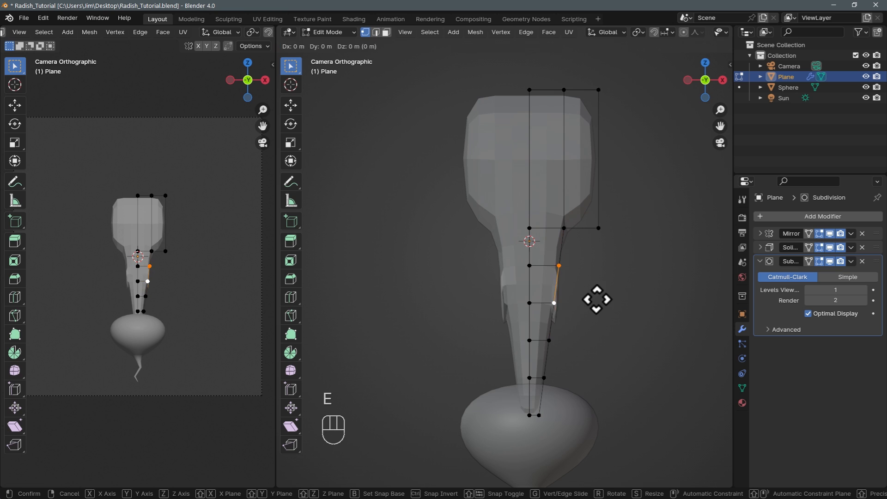
pyautogui.press('x')
pyautogui.click(635, 303)
pyautogui.click(550, 340)
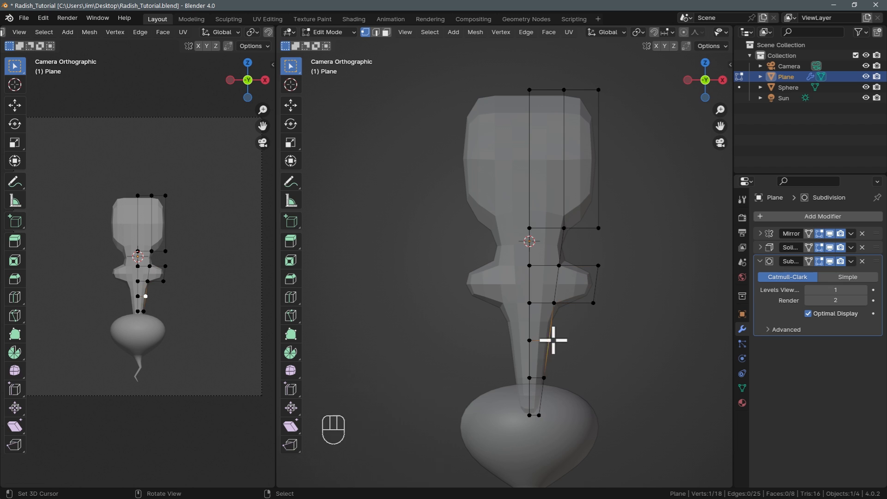
pyautogui.keyDown('shift'); pyautogui.click(544, 378); pyautogui.keyUp('shift')
pyautogui.press('e')
pyautogui.press('x')
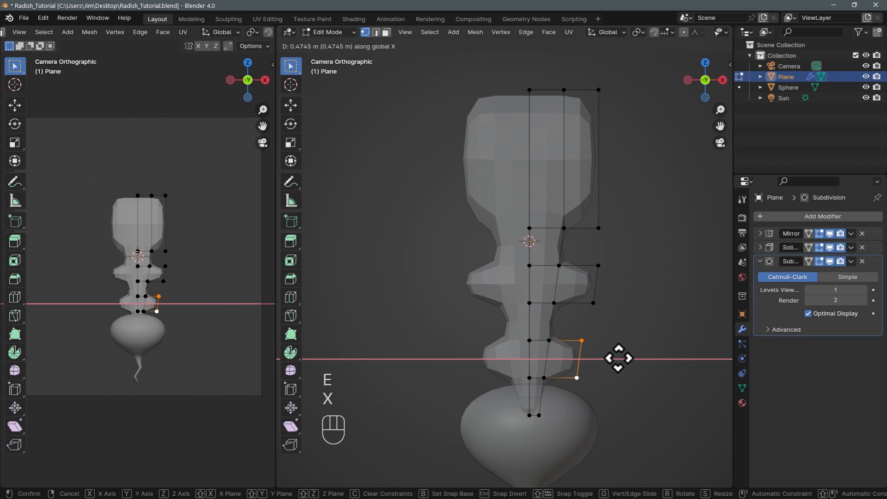
pyautogui.click(619, 358)
# Move the whole leaf mesh up about 1.10 m along Z, and shift it slightly further up.
pyautogui.press('a')
pyautogui.press('g')
pyautogui.press('z')
pyautogui.click(604, 279)
pyautogui.scroll(-1, 633, 311)
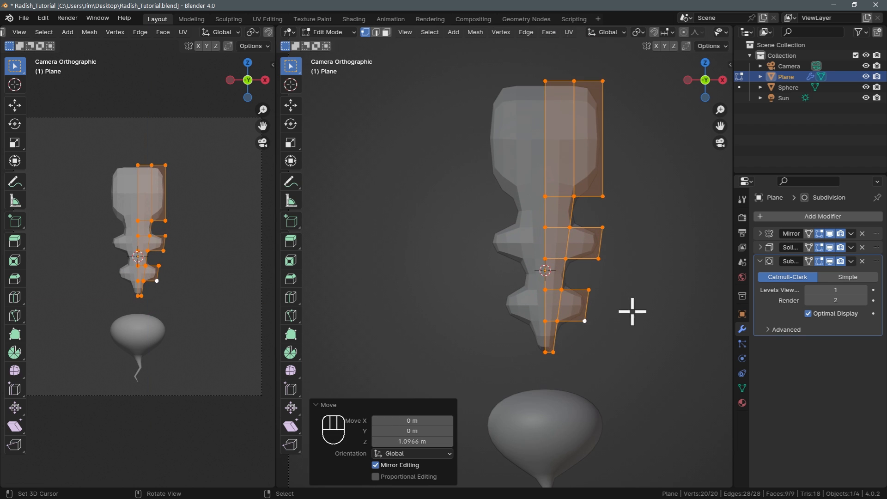
pyautogui.press('g')
pyautogui.press('z')
pyautogui.click(614, 287)
# Nudge the lower lobe's vertices slightly down along Z, and stretch the stem's end edge down into the top of the radish body.
pyautogui.rightClick(548, 323)
pyautogui.press('b')
pyautogui.moveTo(533, 340); pyautogui.dragTo(611, 260)
pyautogui.press('g')
pyautogui.press('z')
pyautogui.click(595, 288)
pyautogui.rightClick(542, 330)
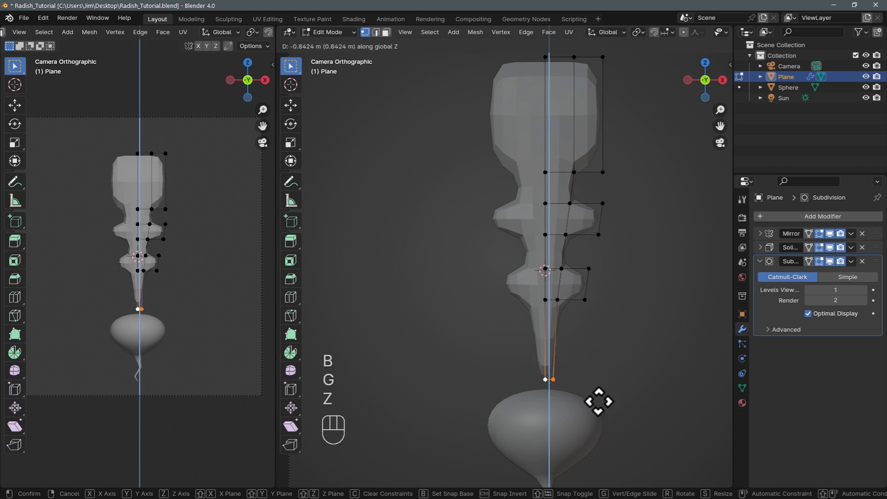
pyautogui.click(600, 433)
pyautogui.keyDown('shift'); pyautogui.moveTo(612, 352); pyautogui.dragTo(595, 373, button='middle'); pyautogui.keyUp('shift')
# Add a horizontal loop cut through the middle of the leaf's top blade, and pull its outer vertices outward to round the blade.
pyautogui.hotkey('ctrl', 'r')
pyautogui.click(569, 159)
pyautogui.rightClick(573, 148)
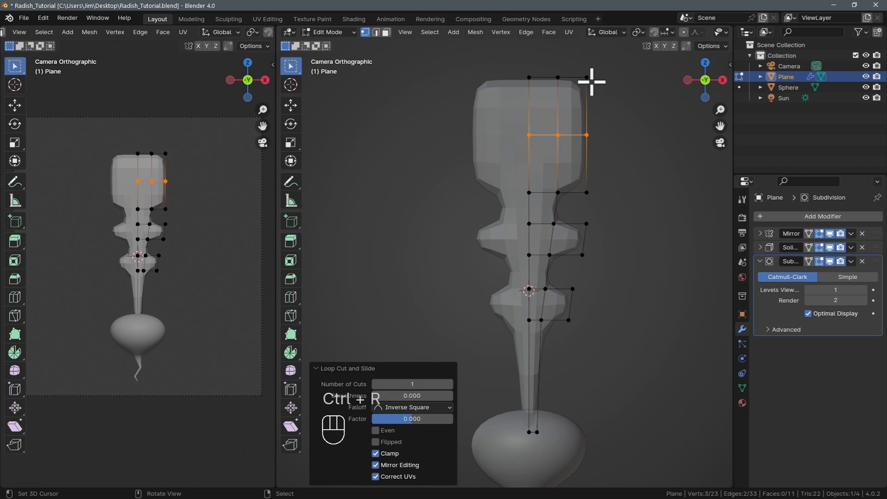
pyautogui.rightClick(590, 81)
pyautogui.press('g')
pyautogui.click(586, 95)
pyautogui.rightClick(591, 135)
pyautogui.press('g')
pyautogui.press('x')
pyautogui.click(606, 88)
# Spread the middle lobe's outer corner vertices, add loop cuts to round the lobe, and return to Object Mode.
pyautogui.rightClick(581, 217)
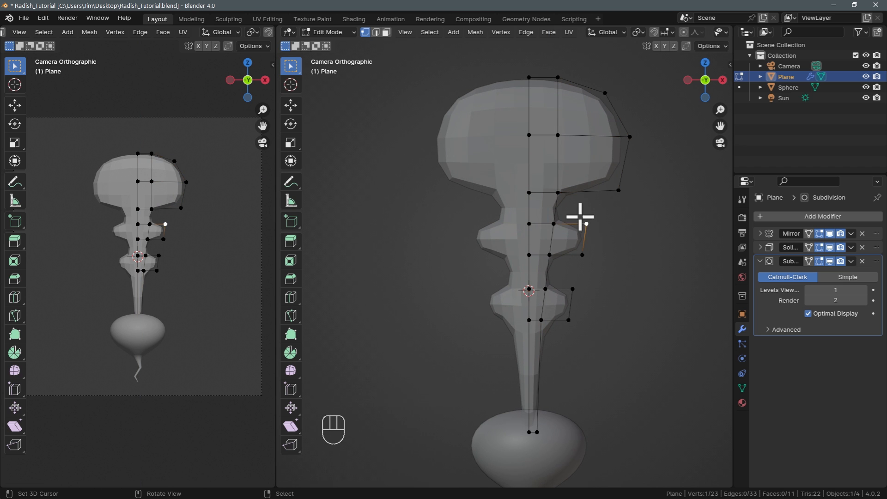
pyautogui.press('g')
pyautogui.click(593, 212)
pyautogui.rightClick(583, 256)
pyautogui.press('g')
pyautogui.click(596, 268)
pyautogui.hotkey('ctrl', 'r')
pyautogui.click(596, 245)
pyautogui.rightClick(597, 244)
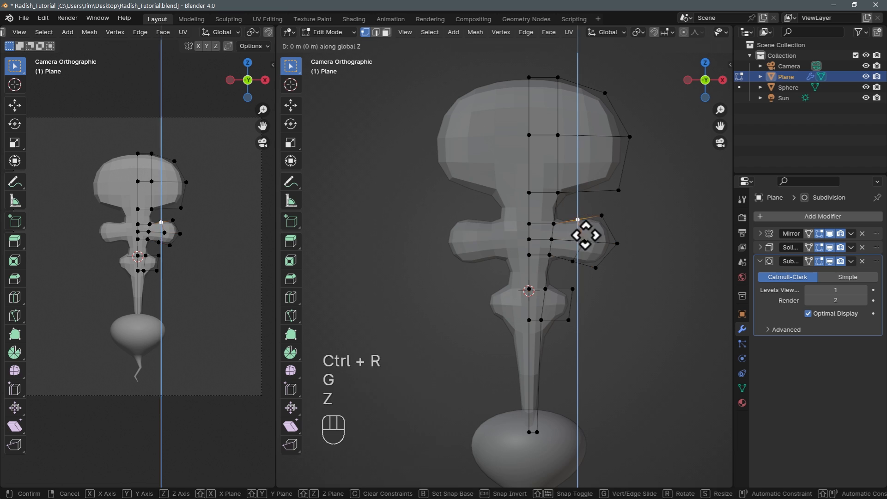
pyautogui.press('Tab')
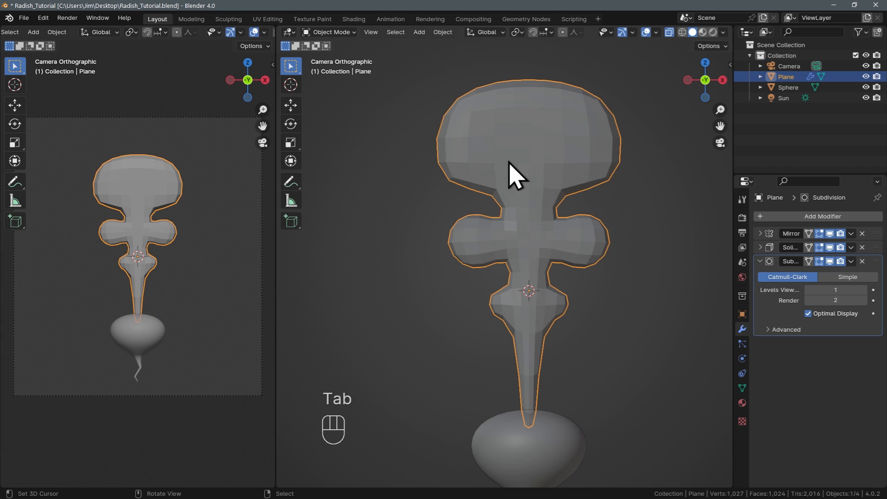
# Shade the leaf smooth with a viewport subdivision level of 2, and edge-slide the loop in the neck between its two lower lobe pairs.
pyautogui.click(443, 32)
pyautogui.click(494, 266)
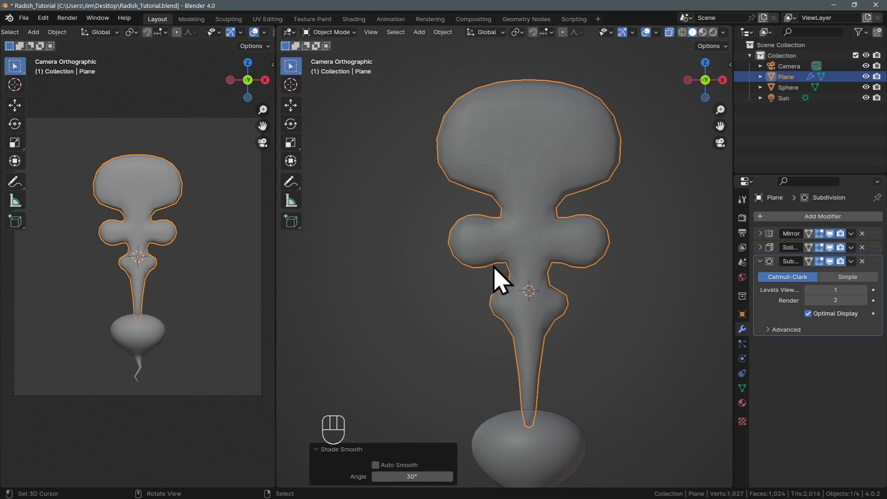
pyautogui.click(864, 290)
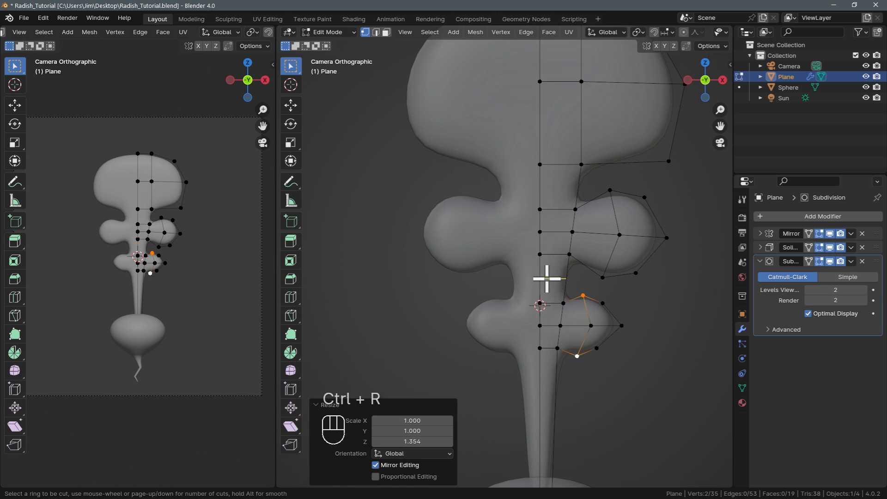
pyautogui.press('g')
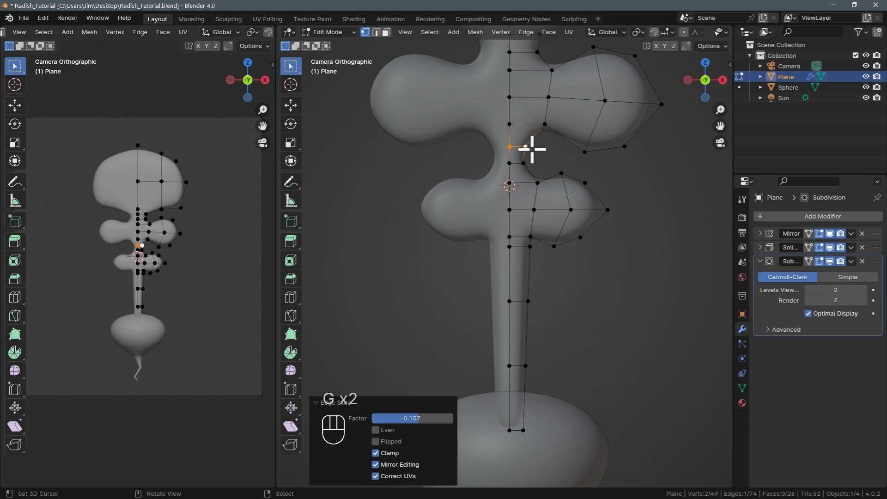
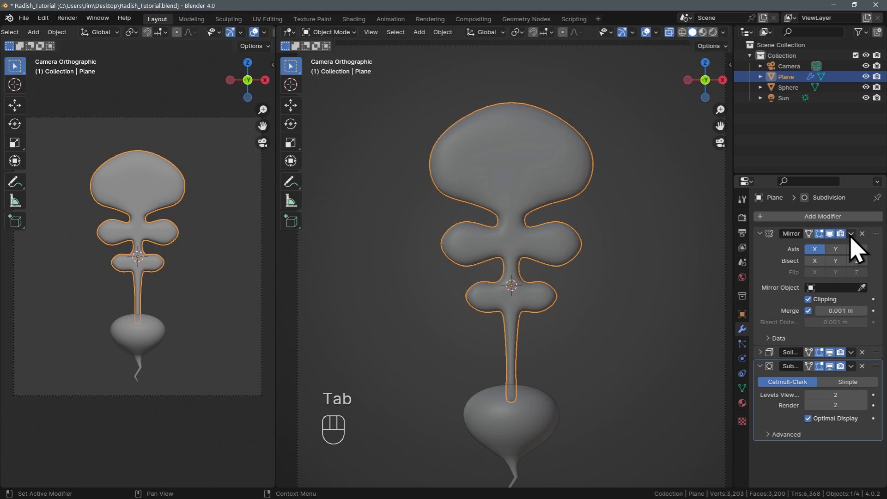
# Apply the leaf's Mirror modifier, and enable X mirror with topology mirror for editing its mesh.
pyautogui.click(851, 234)
pyautogui.click(827, 243)
pyautogui.press('Tab')
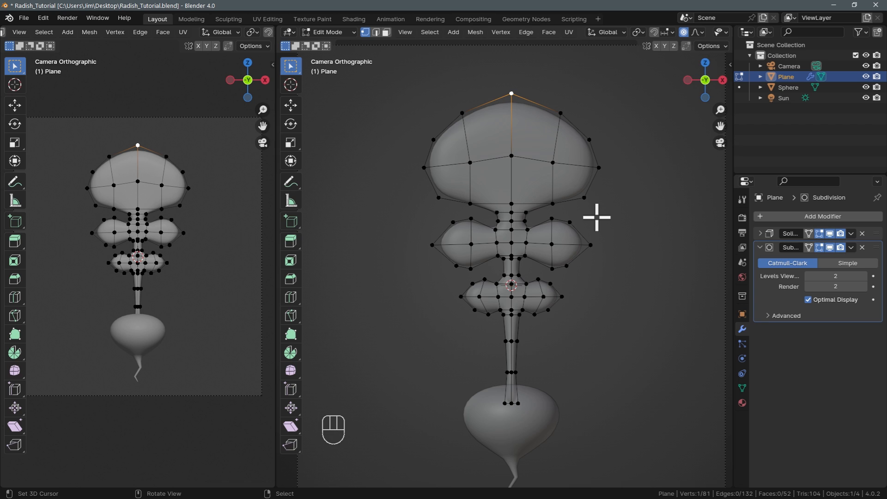
pyautogui.press('n')
pyautogui.click(729, 88)
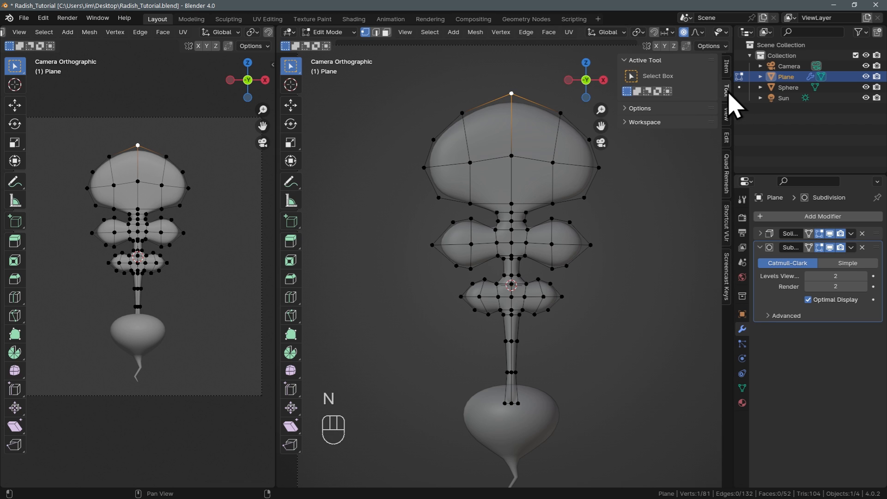
pyautogui.click(666, 112)
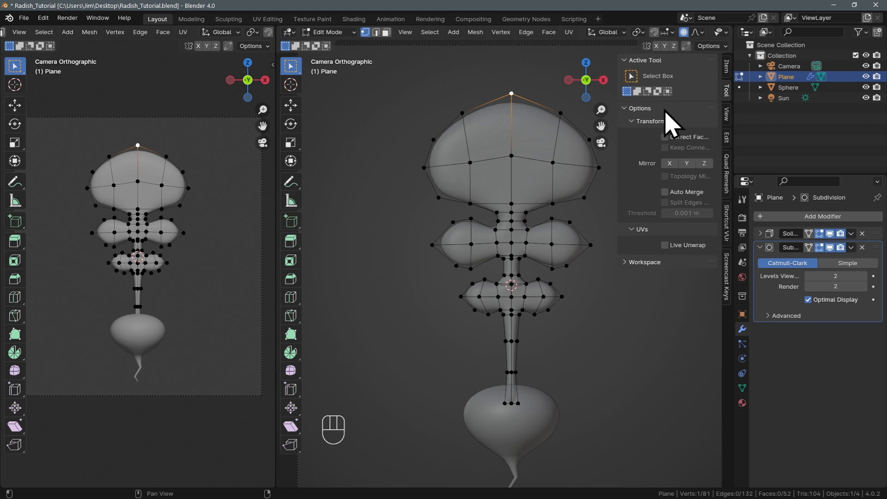
pyautogui.click(669, 165)
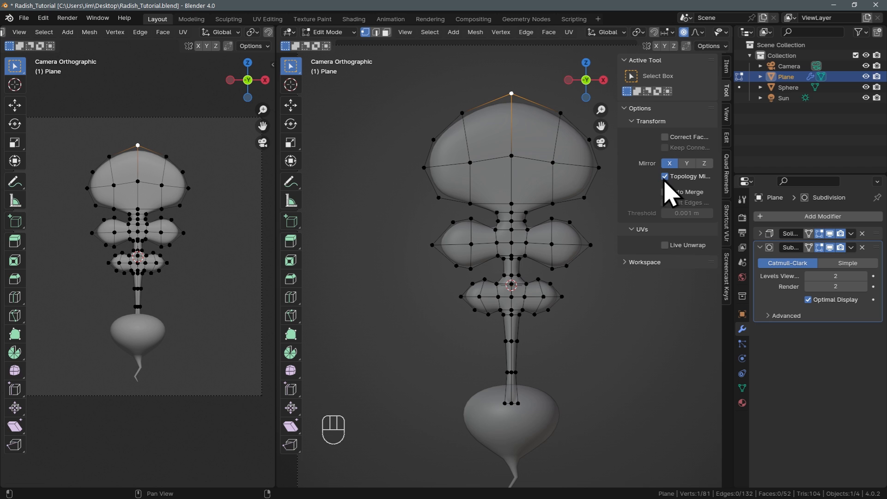
# Pull the top blade's outermost side vertex inward and down with proportional editing to give the blade a spade shape.
pyautogui.click(600, 168)
pyautogui.press('n')
pyautogui.press('g')
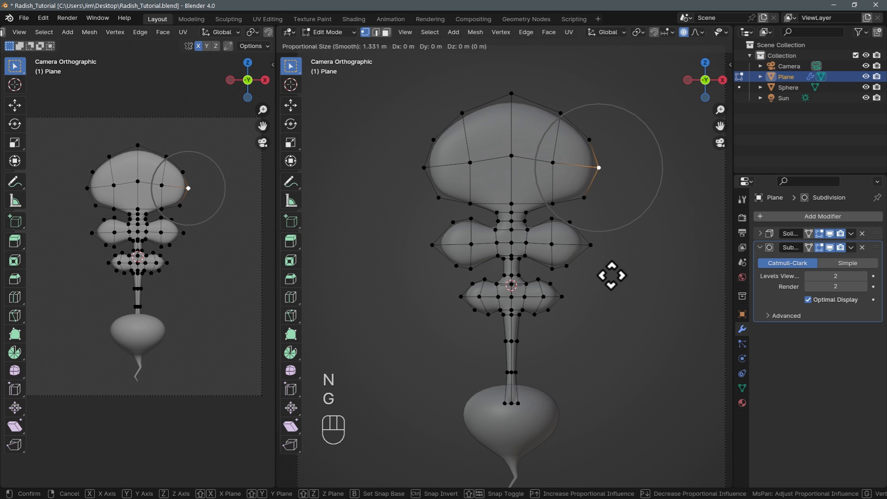
pyautogui.click(606, 289)
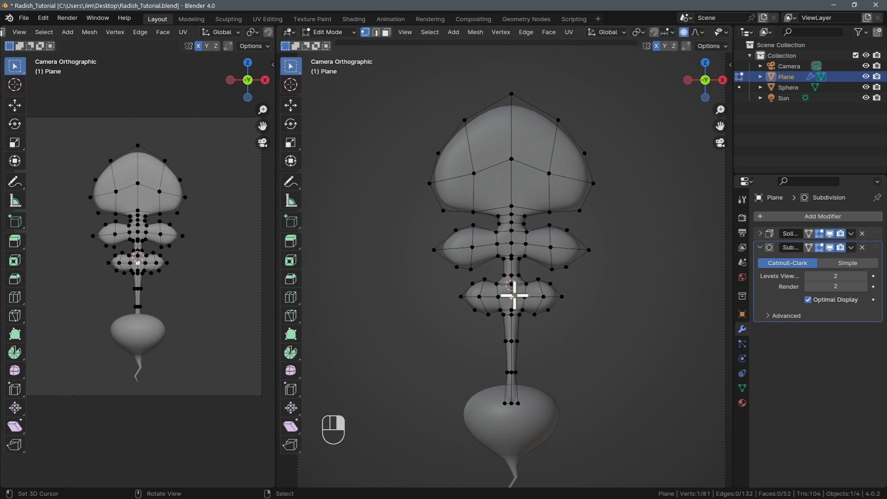
# Shift the leaf's centre vertices slightly down along Z with proportional editing, and return to Object Mode.
pyautogui.press('g')
pyautogui.press('z')
pyautogui.click(515, 296)
pyautogui.rightClick(513, 221)
pyautogui.press('g')
pyautogui.press('z')
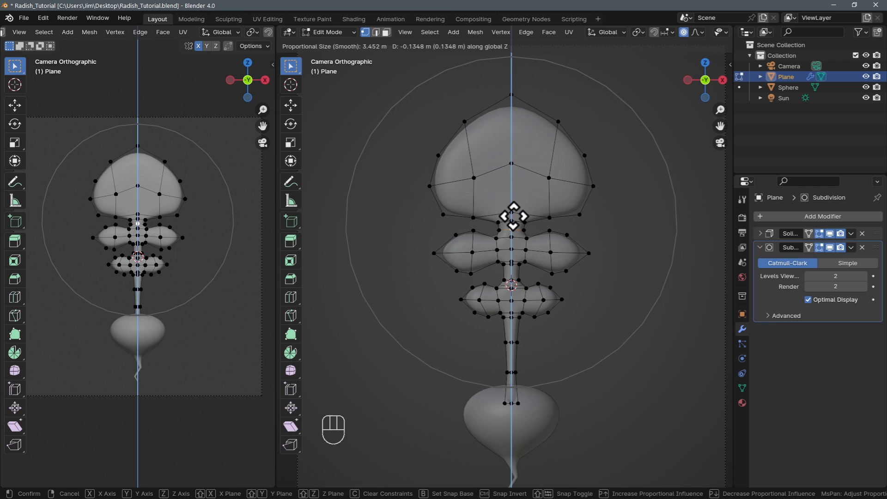
pyautogui.click(517, 176)
pyautogui.press('Tab')
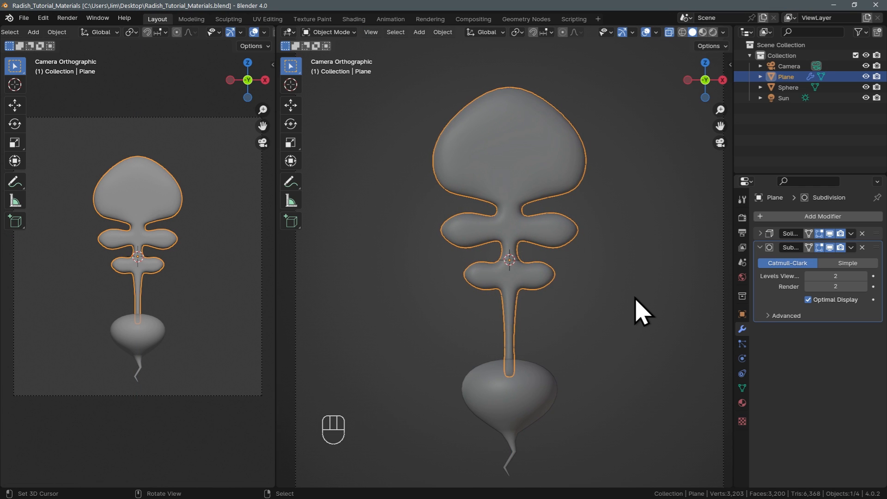
# Rename the Plane object as Leaf.
pyautogui.doubleClick(786, 77)
pyautogui.write('Leaf')
pyautogui.press('Return')
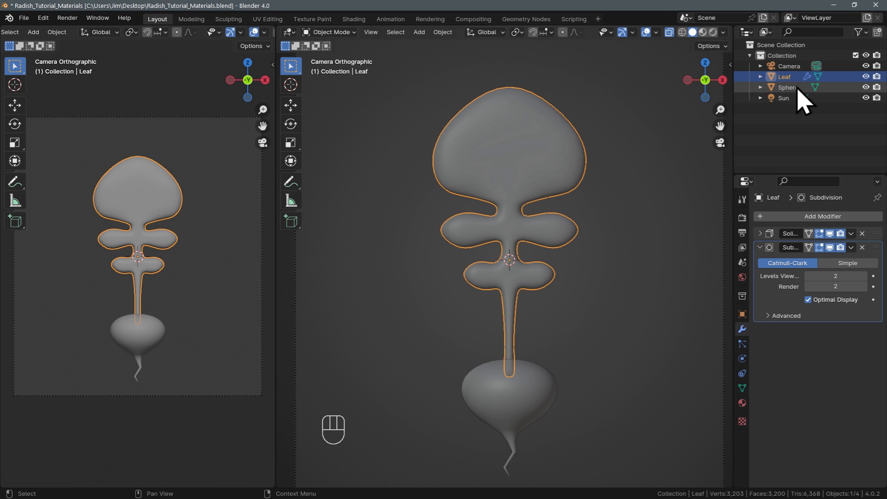
# Give the leaf a new material named Leaf with a medium green base color.
pyautogui.click(742, 403)
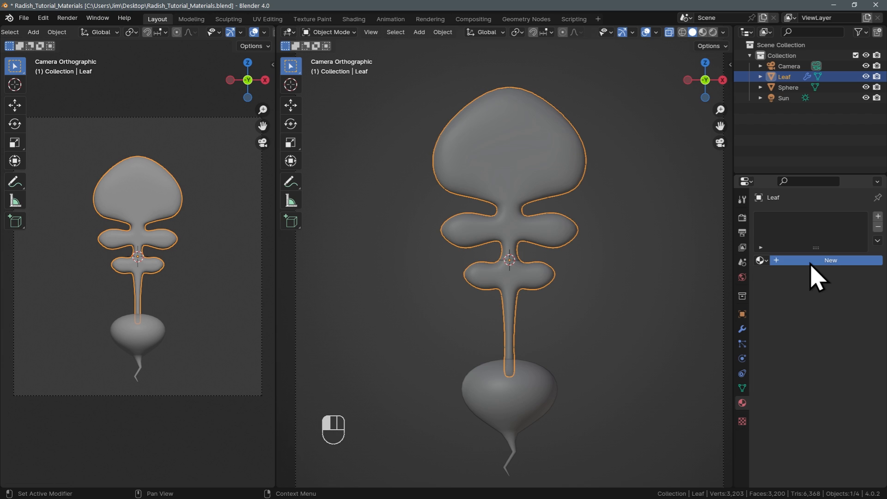
pyautogui.click(817, 261)
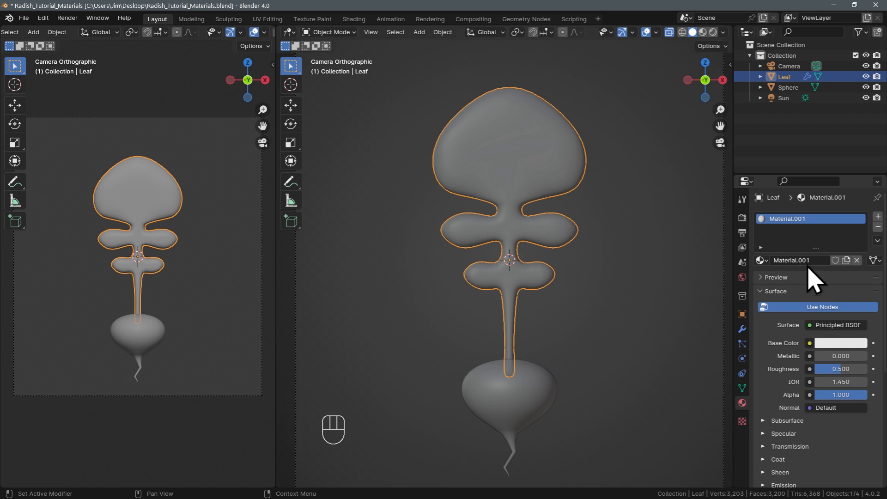
pyautogui.click(839, 344)
pyautogui.moveTo(815, 248); pyautogui.dragTo(797, 218)
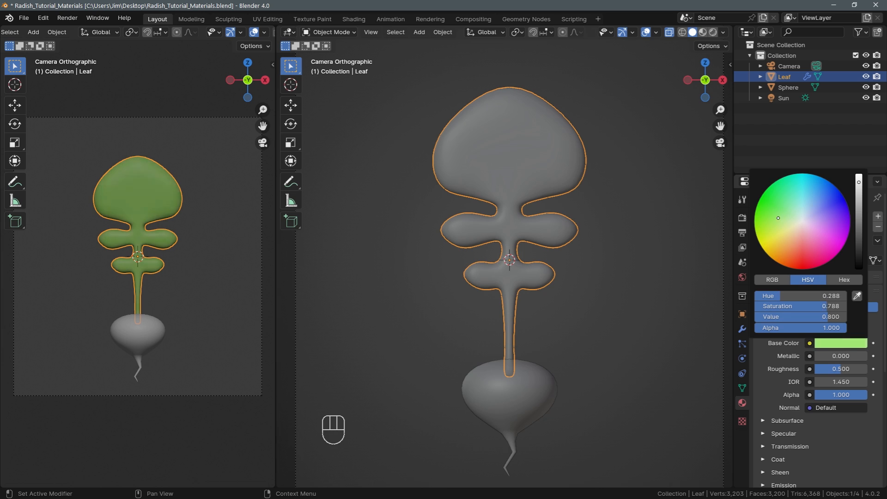
pyautogui.moveTo(861, 218); pyautogui.dragTo(861, 223)
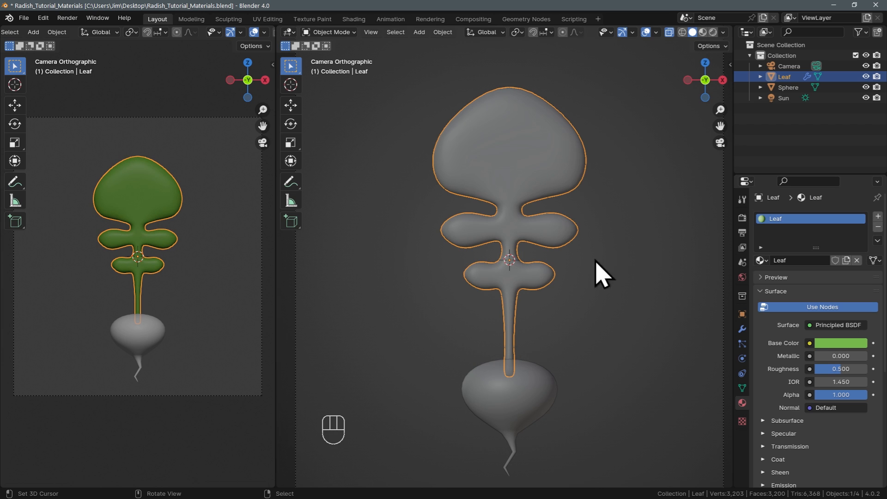
# Give the radish body a new material named Radish with a pinkish-red base color, and show the main viewport in rendered shading.
pyautogui.click(532, 388)
pyautogui.click(770, 260)
pyautogui.doubleClick(793, 260)
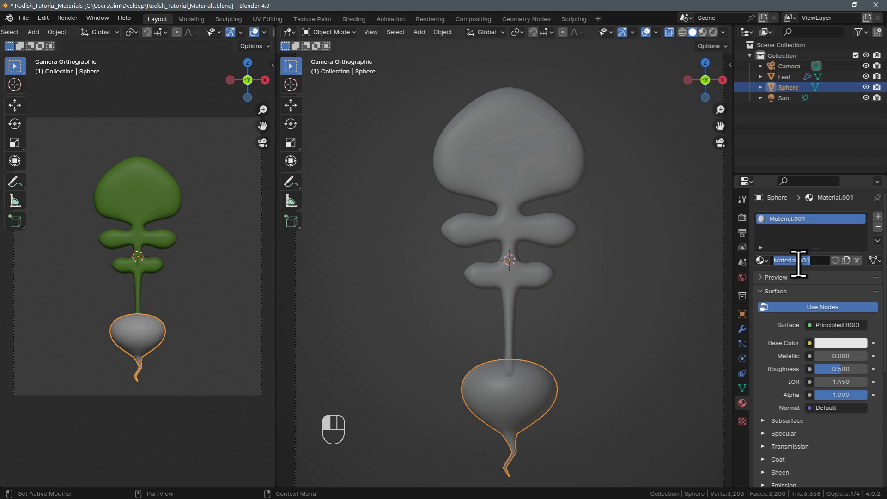
pyautogui.write('Rado')
pyautogui.press('Return')
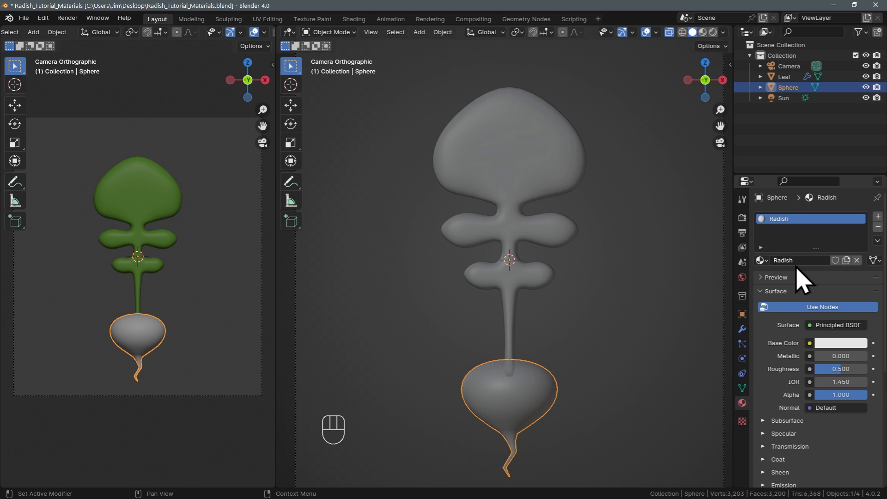
pyautogui.click(832, 341)
pyautogui.moveTo(804, 237); pyautogui.dragTo(804, 251)
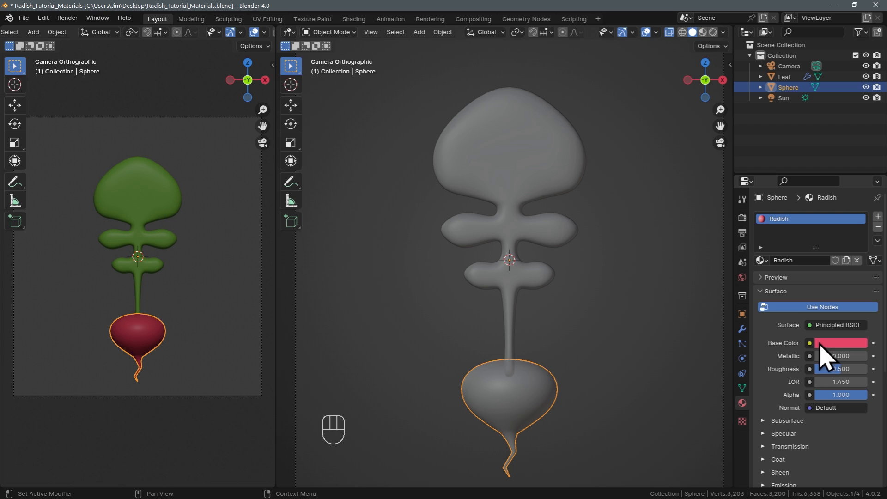
pyautogui.click(713, 34)
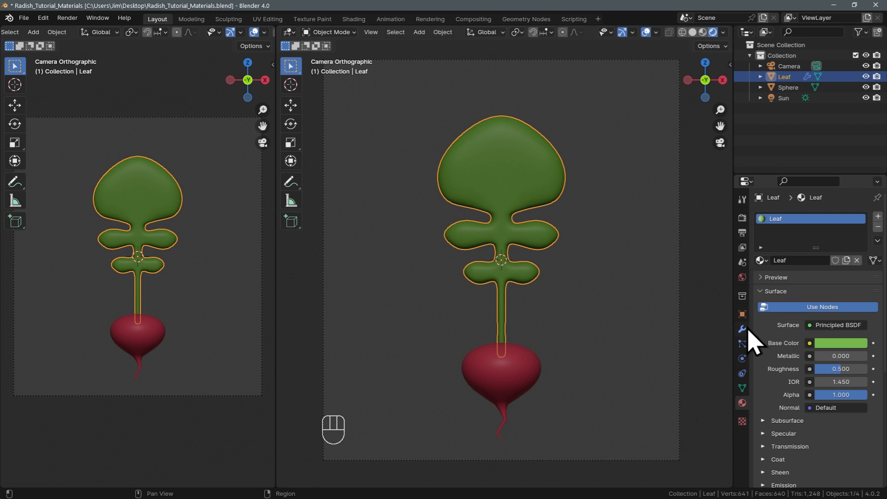
# Try applying the leaf's Solidify modifier, and turn off X mirror editing for its mesh.
pyautogui.click(742, 329)
pyautogui.click(760, 233)
pyautogui.click(852, 234)
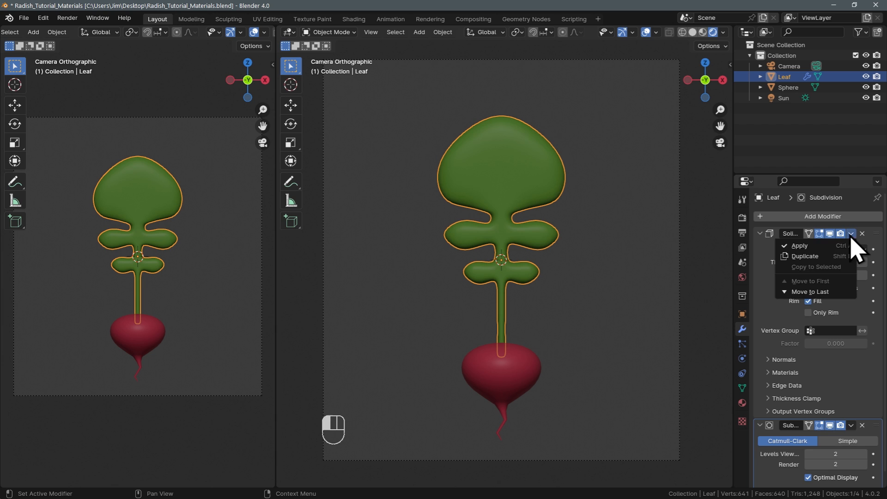
pyautogui.click(846, 247)
pyautogui.press('Tab')
pyautogui.hotkey('alt', 'a')
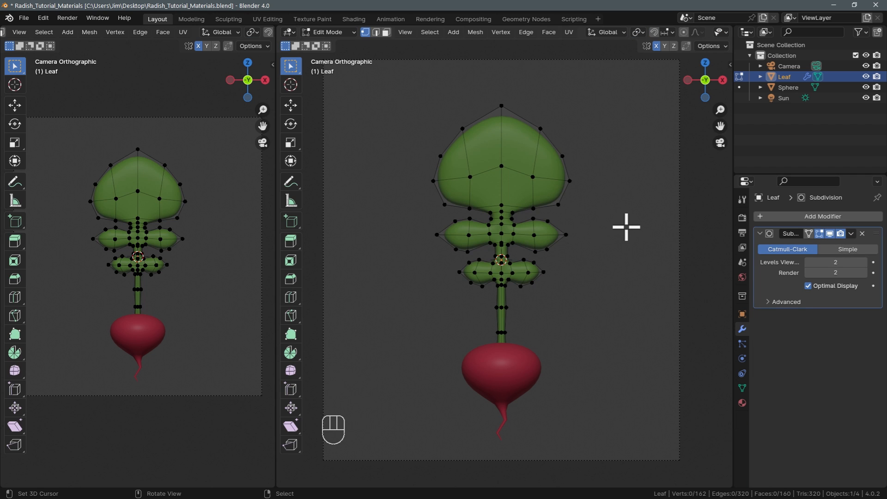
pyautogui.press('n')
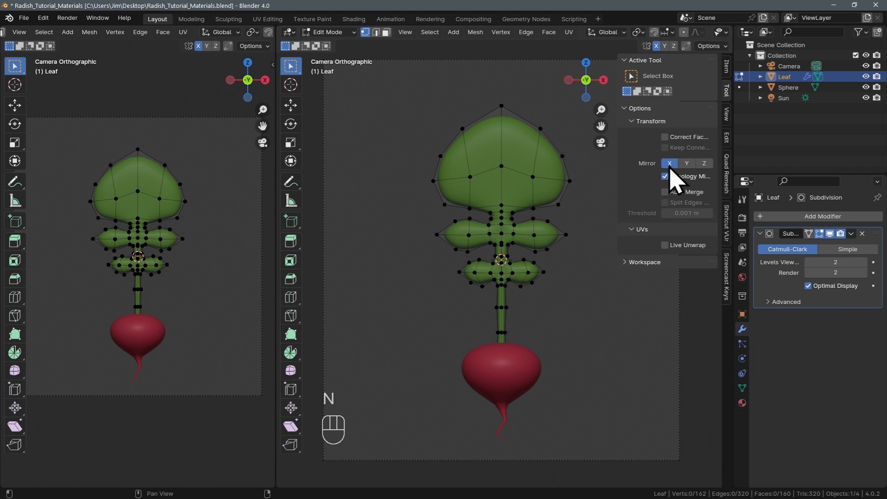
pyautogui.press('n')
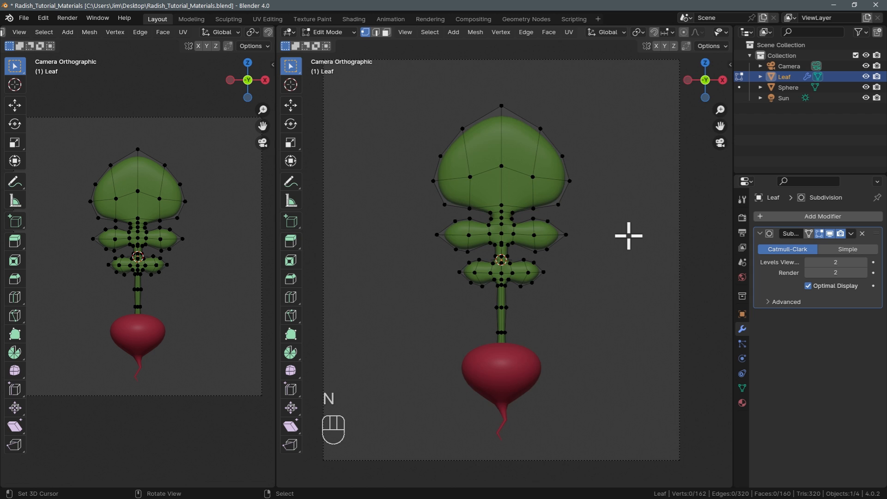
# Try adding two loop cuts around the leaf's thickness edge, and inspect the shape in Object Mode.
pyautogui.moveTo(628, 236); pyautogui.dragTo(562, 265, button='middle')
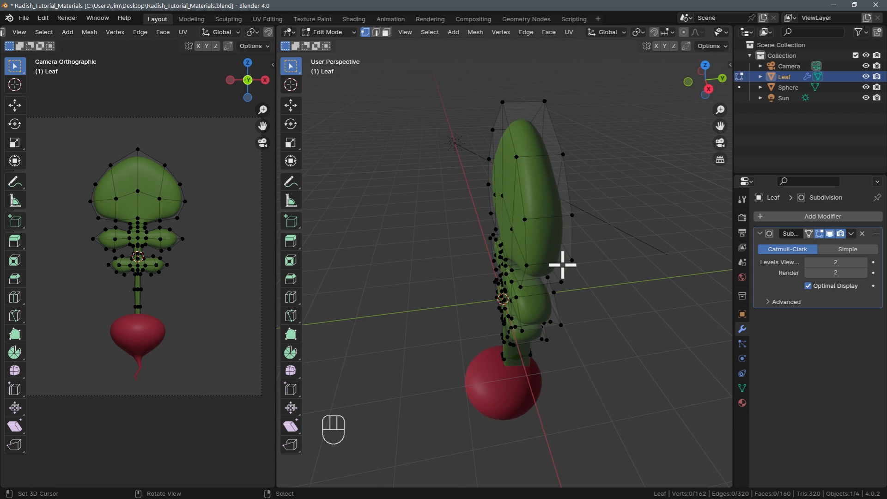
pyautogui.hotkey('ctrl', 'r')
pyautogui.scroll(1, 546, 214)
pyautogui.click(548, 216)
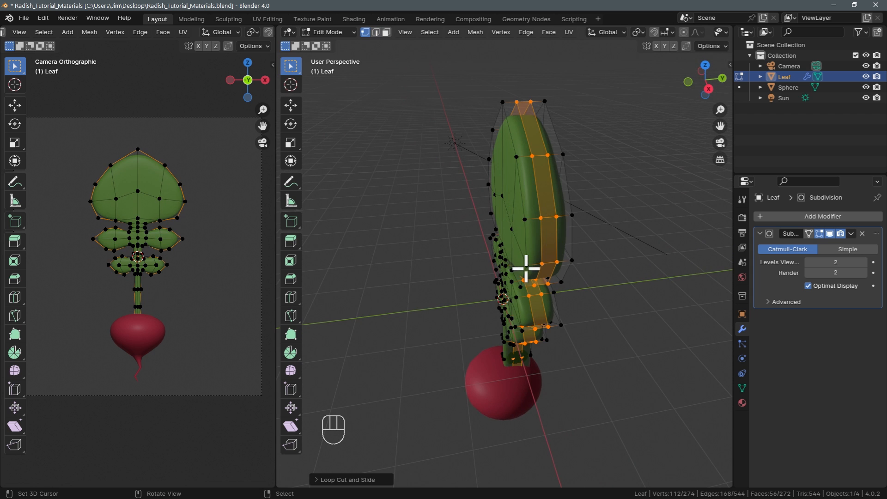
pyautogui.press('Tab')
pyautogui.moveTo(489, 264); pyautogui.dragTo(489, 171, button='middle')
pyautogui.press('Tab')
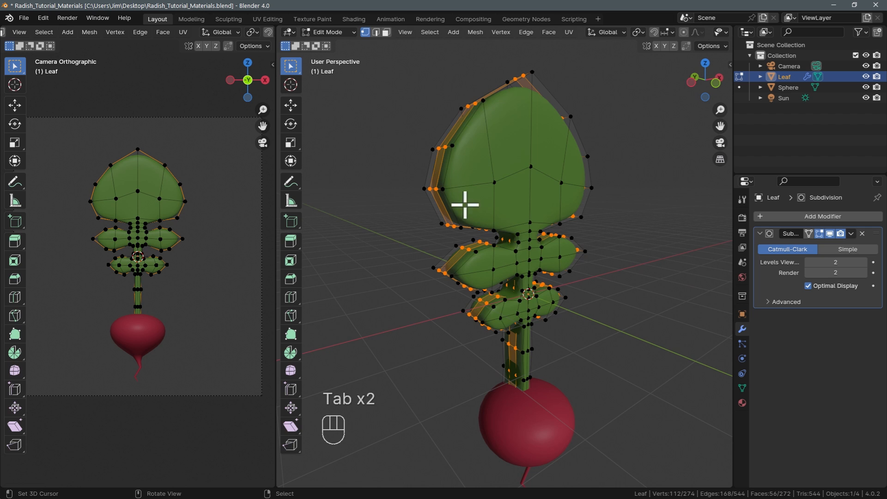
# Select one edge loop around the leaf's rim and try edge-sliding it across the thickness.
pyautogui.moveTo(560, 232); pyautogui.dragTo(460, 224, button='middle')
pyautogui.keyDown('alt'); pyautogui.click(561, 145); pyautogui.keyUp('alt')
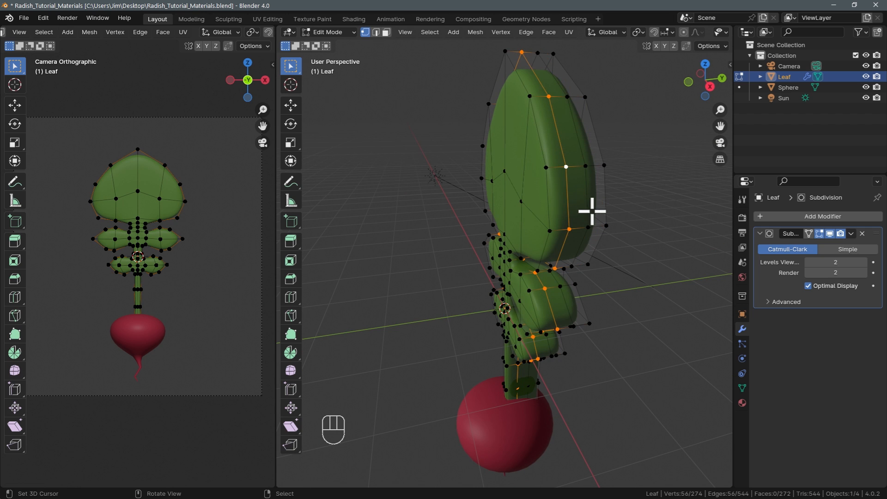
pyautogui.press('g')
pyautogui.press('g')
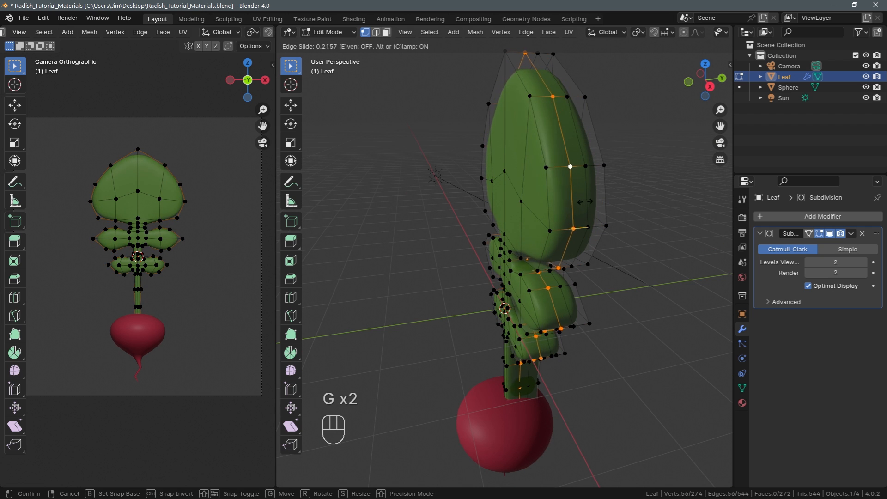
pyautogui.click(579, 231)
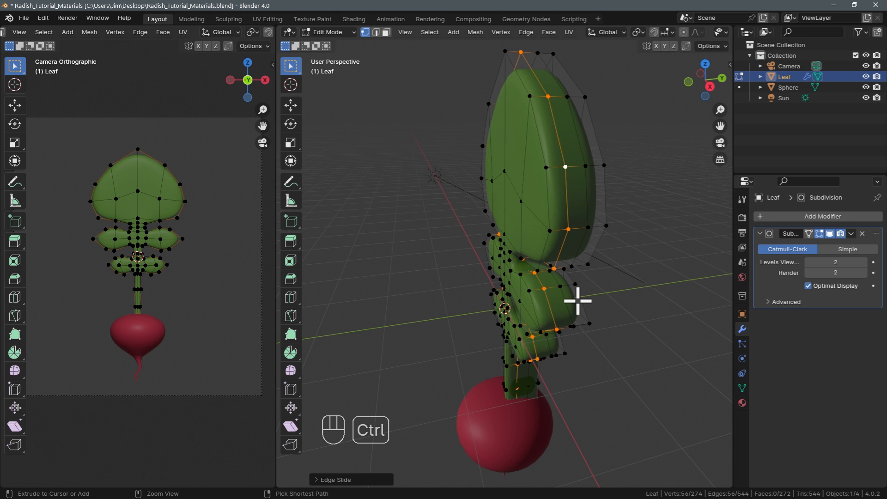
# Undo the rim edge slide, the loop cuts and the applied Solidify modifier on the leaf.
pyautogui.hotkey('ctrl', 'z')
pyautogui.hotkey('ctrl', 'z')
pyautogui.hotkey('ctrl', 'z')
pyautogui.hotkey('ctrl', 'z')
pyautogui.hotkey('ctrl', 'z')
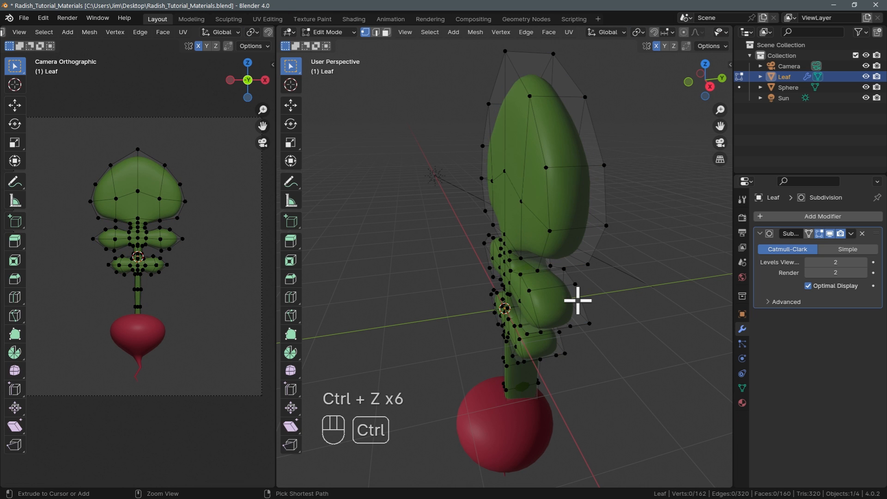
pyautogui.hotkey('ctrl', 'z')
pyautogui.hotkey('ctrl', 'z')
pyautogui.press('Tab')
pyautogui.hotkey('ctrl', 'z')
pyautogui.hotkey('ctrl', 'z')
pyautogui.hotkey('ctrl', 'z')
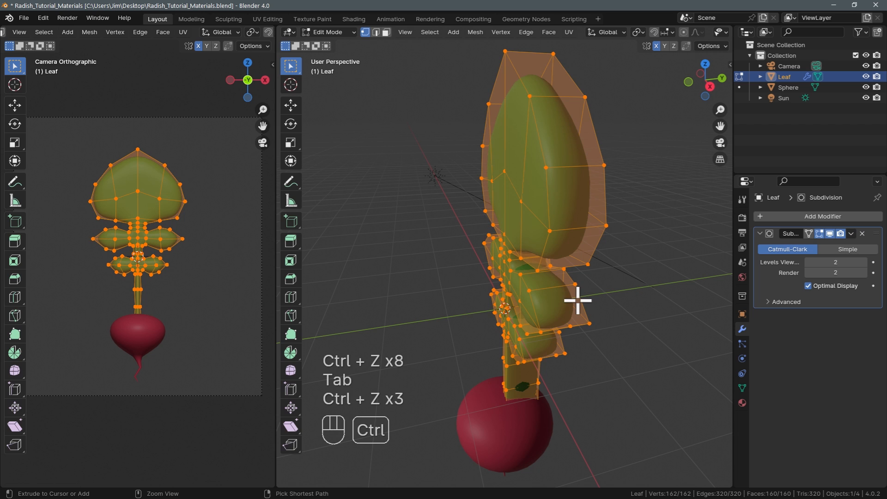
pyautogui.hotkey('ctrl', 'z')
pyautogui.hotkey('ctrl', 'z')
pyautogui.hotkey('ctrl', 'z')
pyautogui.hotkey('ctrl', 'z')
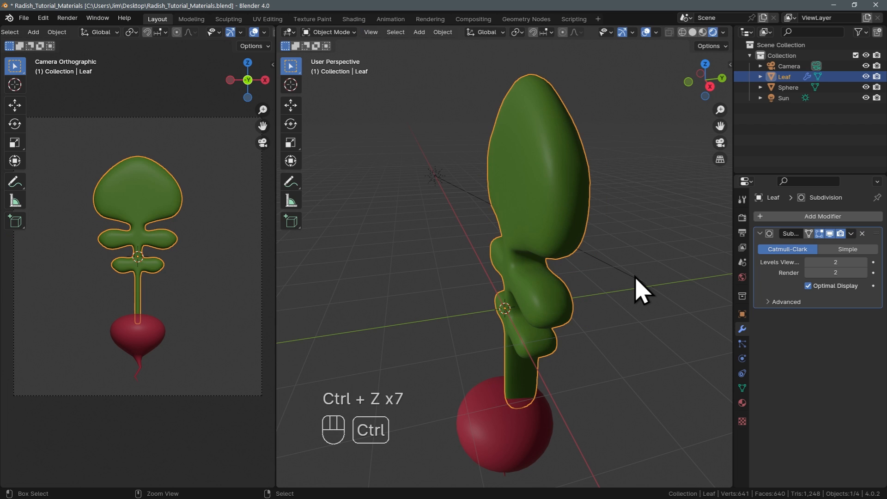
pyautogui.hotkey('ctrl', 'z')
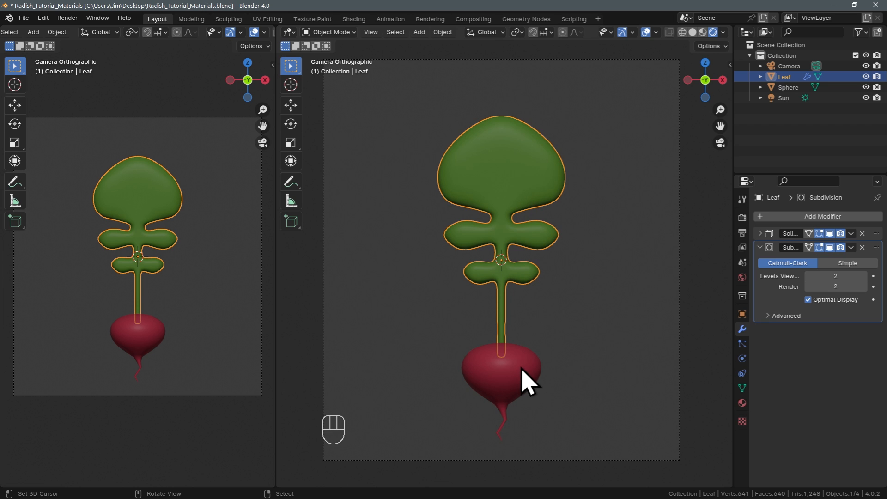
# Select the three vertices at the base of the leaf's stem and snap the 3D cursor to them.
pyautogui.keyDown('shift'); pyautogui.moveTo(523, 370); pyautogui.dragTo(531, 273, button='middle'); pyautogui.keyUp('shift')
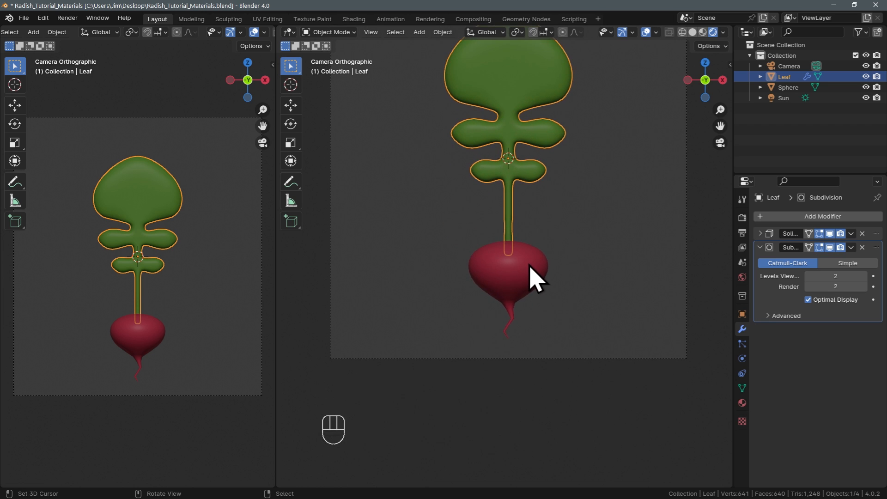
pyautogui.scroll(5, 531, 273)
pyautogui.press('Tab')
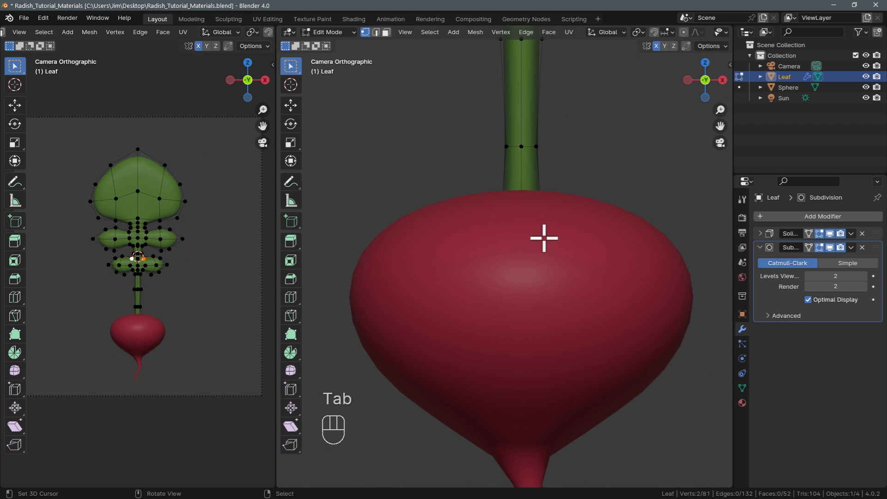
pyautogui.click(550, 257)
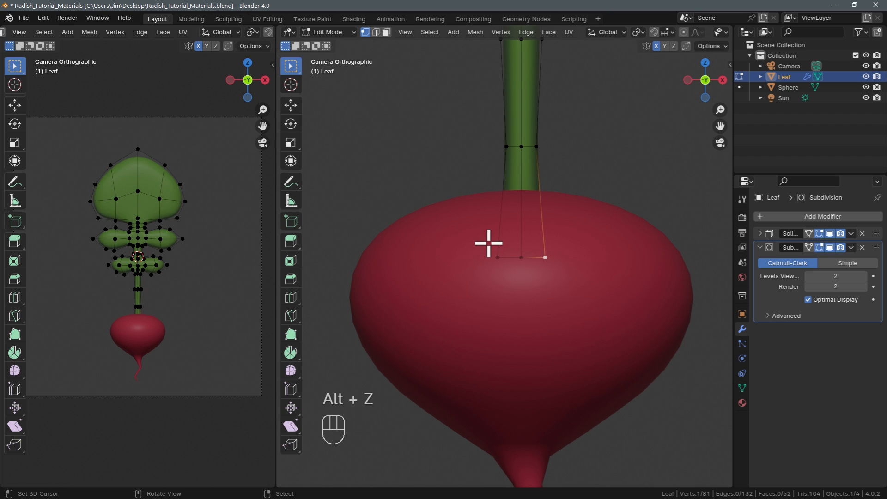
pyautogui.press('b')
pyautogui.moveTo(476, 233); pyautogui.dragTo(594, 301)
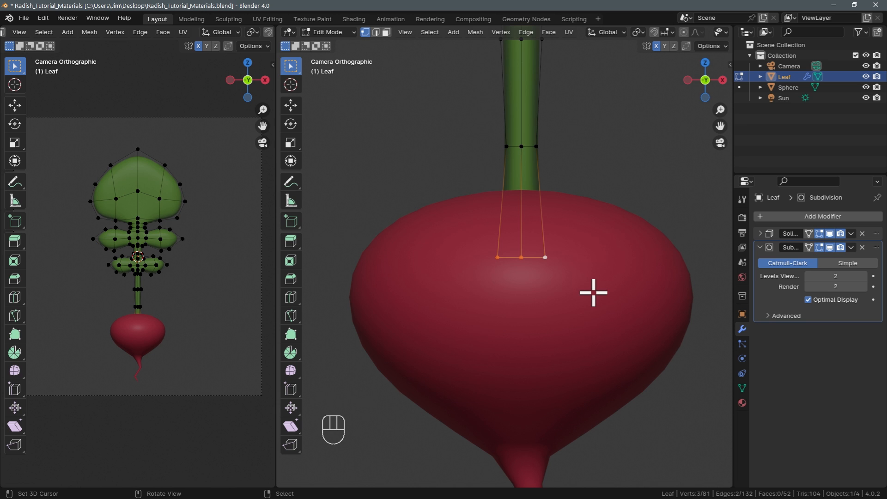
pyautogui.hotkey('shift', 's')
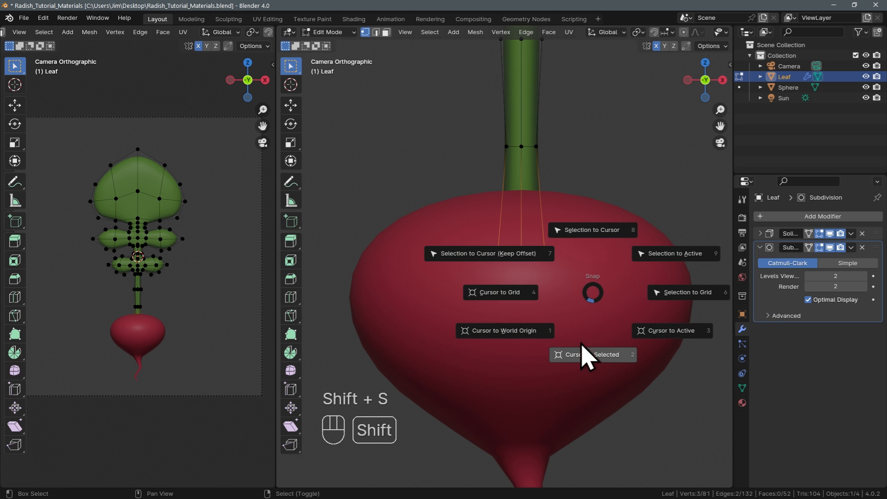
pyautogui.click(589, 357)
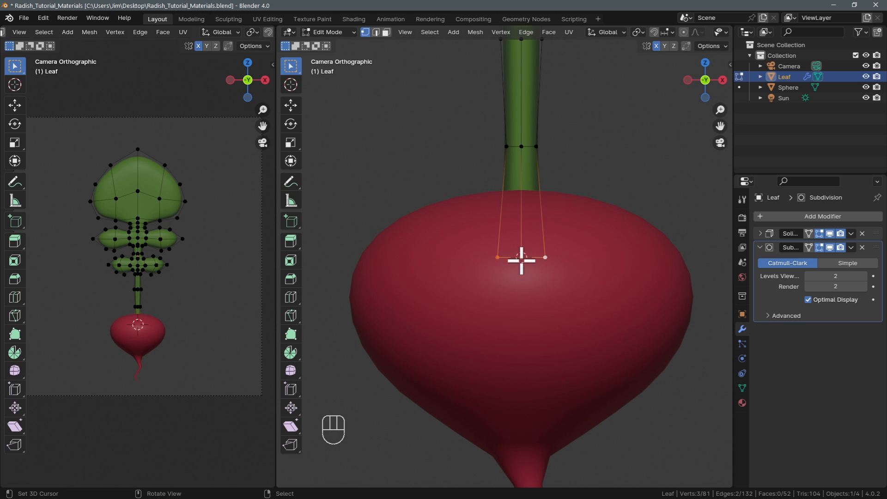
# Return to Object Mode and set the leaf's origin to the 3D cursor at the stem base.
pyautogui.press('Tab')
pyautogui.scroll(-5, 531, 264)
pyautogui.keyDown('shift'); pyautogui.moveTo(545, 238); pyautogui.dragTo(539, 341, button='middle'); pyautogui.keyUp('shift')
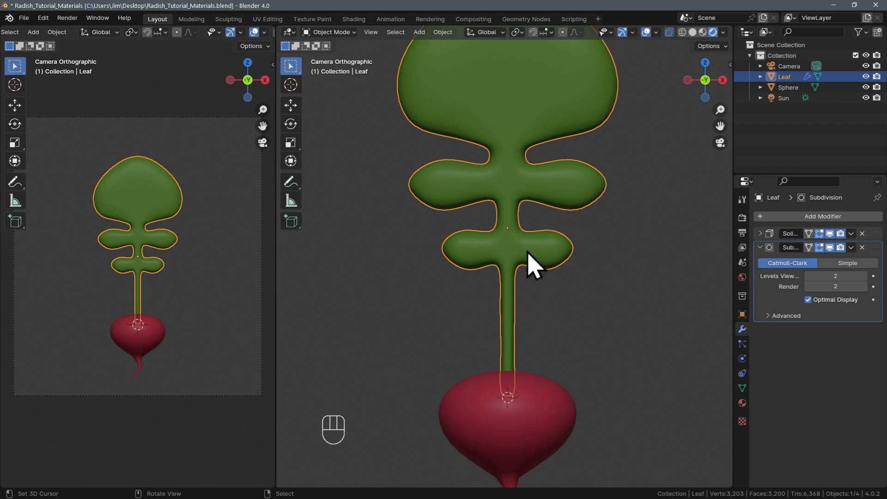
pyautogui.press('w')
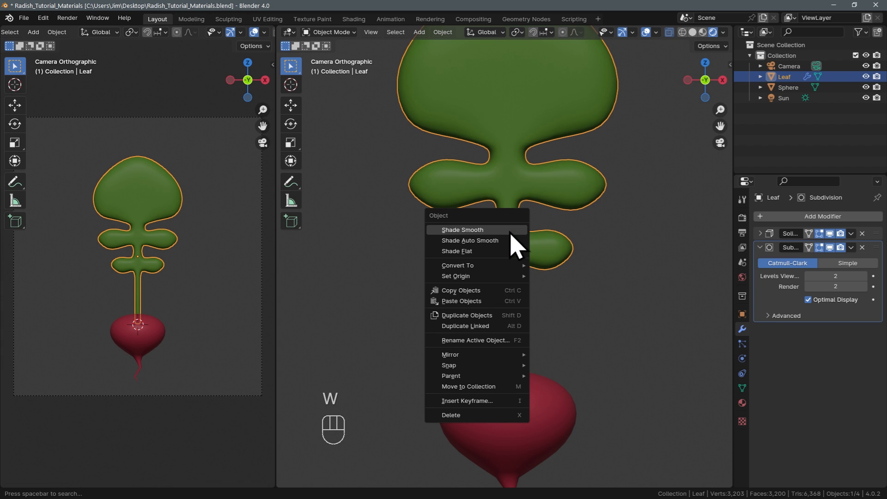
pyautogui.moveTo(513, 276)
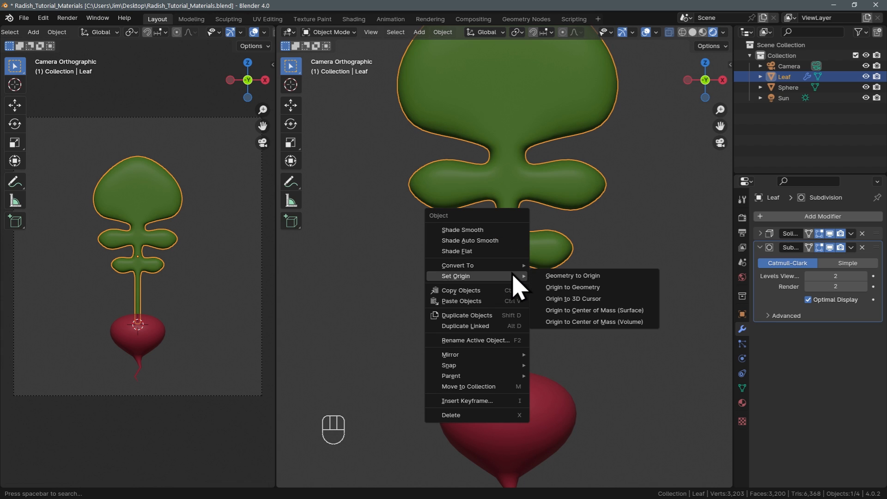
pyautogui.click(590, 303)
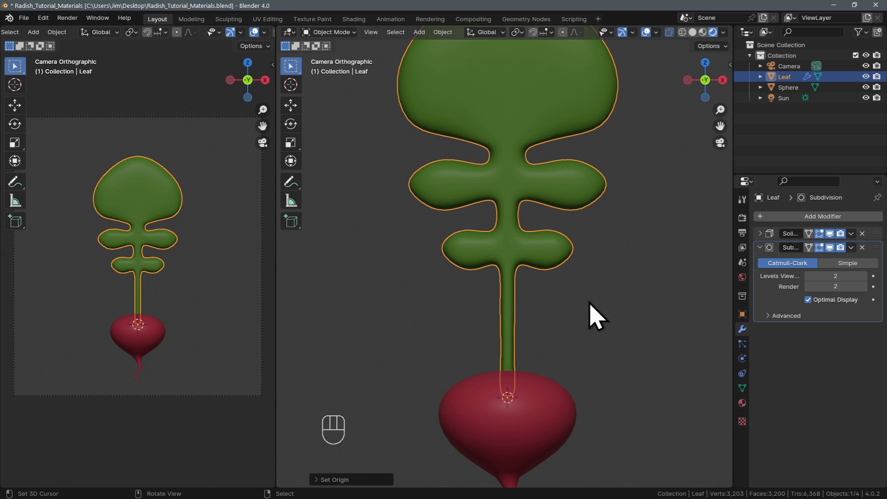
# Try rotating the leaf object around the Y axis about its stem base, and undo the rotation.
pyautogui.scroll(-2, 583, 332)
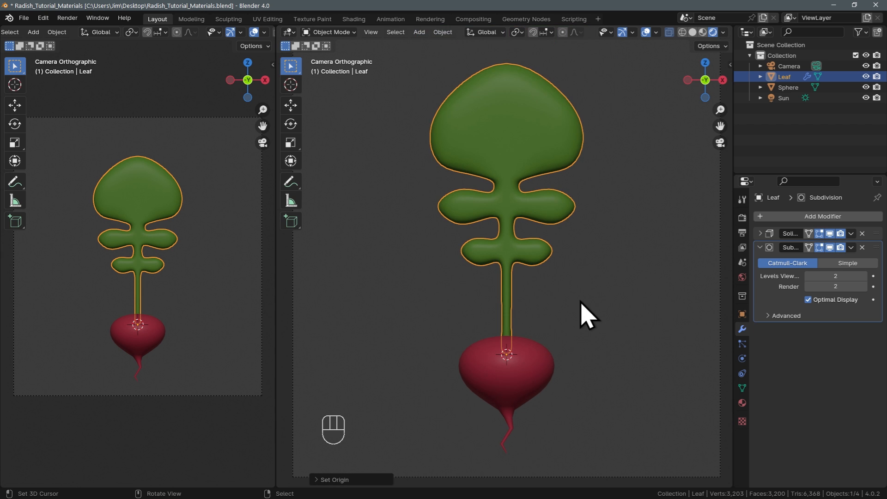
pyautogui.press('r')
pyautogui.press('y')
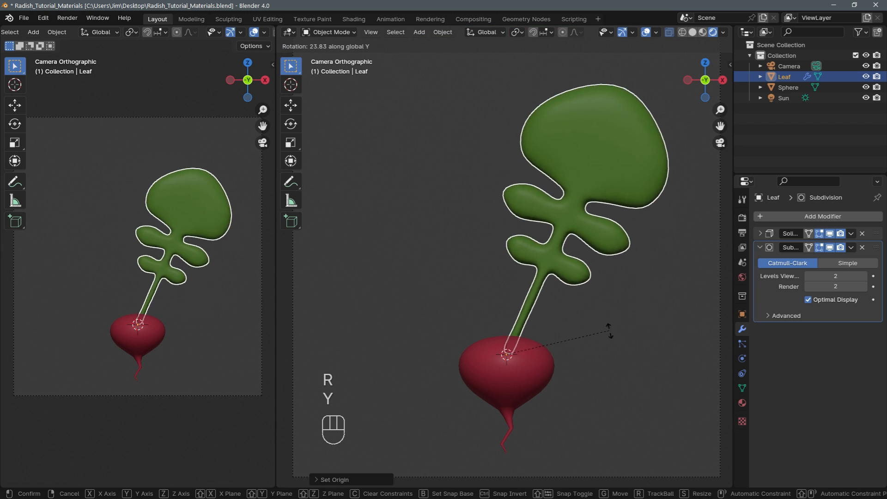
pyautogui.click(582, 287)
pyautogui.hotkey('ctrl', 'z')
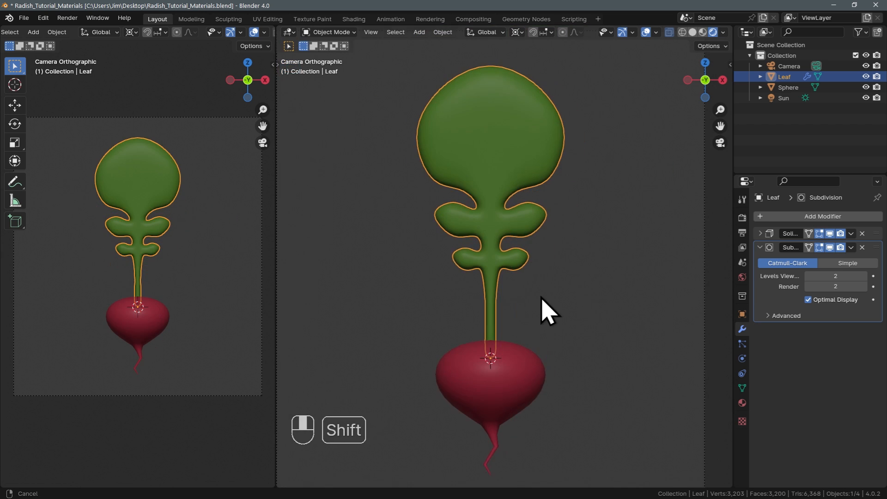
# Duplicate the leaf object in place.
pyautogui.keyDown('shift'); pyautogui.moveTo(543, 297); pyautogui.dragTo(542, 291, button='middle'); pyautogui.keyUp('shift')
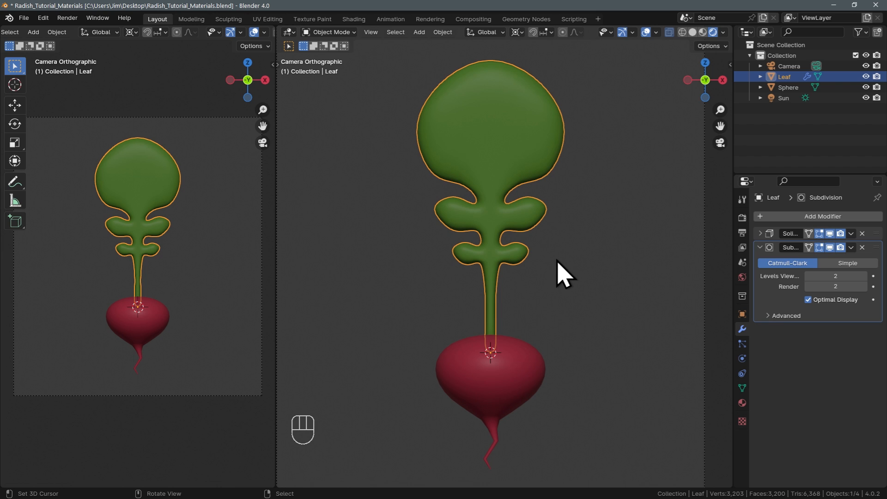
pyautogui.hotkey('shift', 'd')
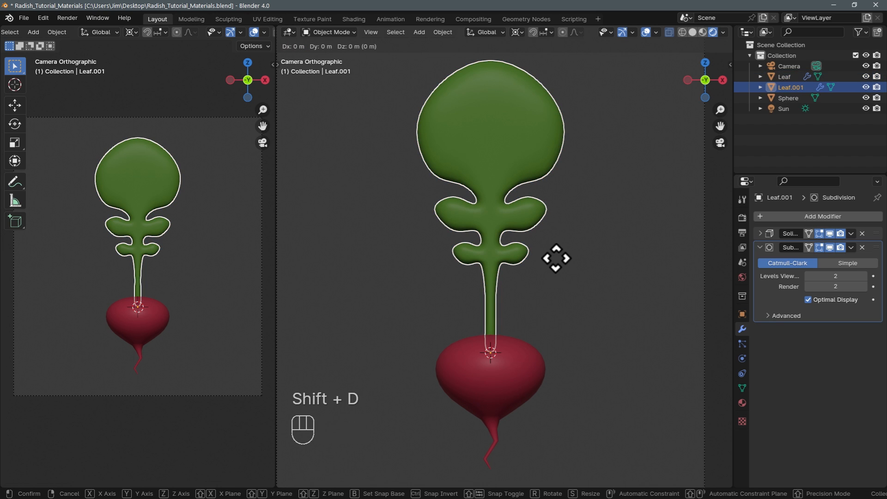
pyautogui.press('Return')
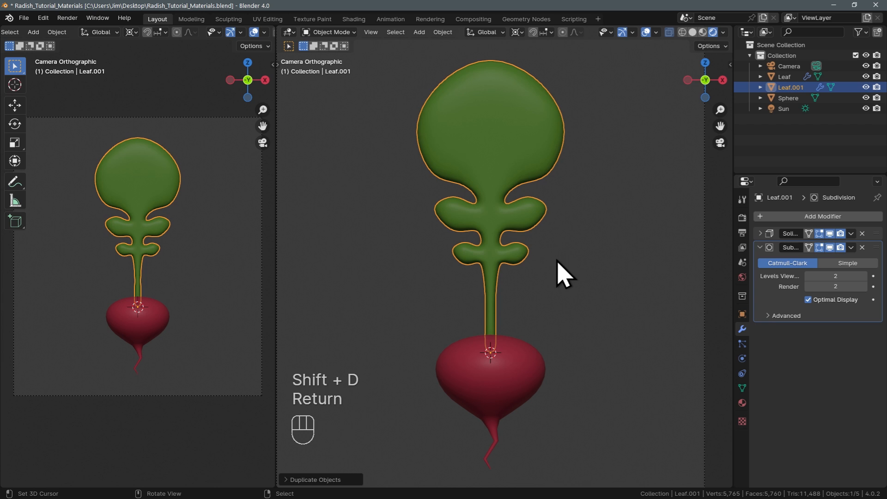
# Try rotating the duplicate leaf's entire mesh around Y in Edit Mode with X mirror editing active, and undo it.
pyautogui.press('Tab')
pyautogui.press('a')
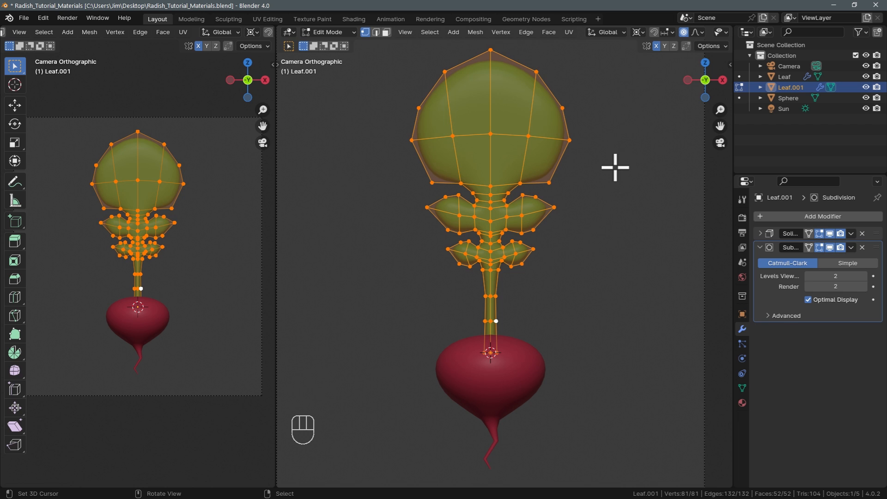
pyautogui.press('r')
pyautogui.press('y')
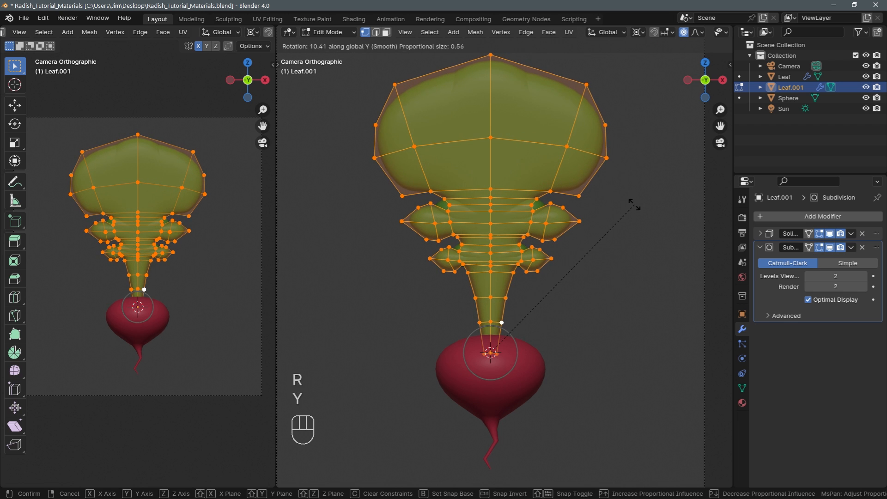
pyautogui.click(634, 205)
pyautogui.hotkey('ctrl', 'z')
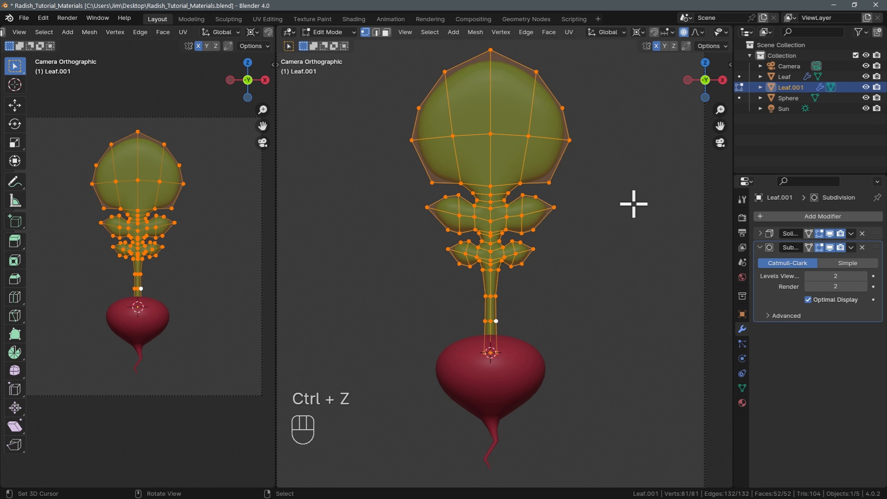
# Turn off X mirror editing for the duplicate leaf's mesh.
pyautogui.press('n')
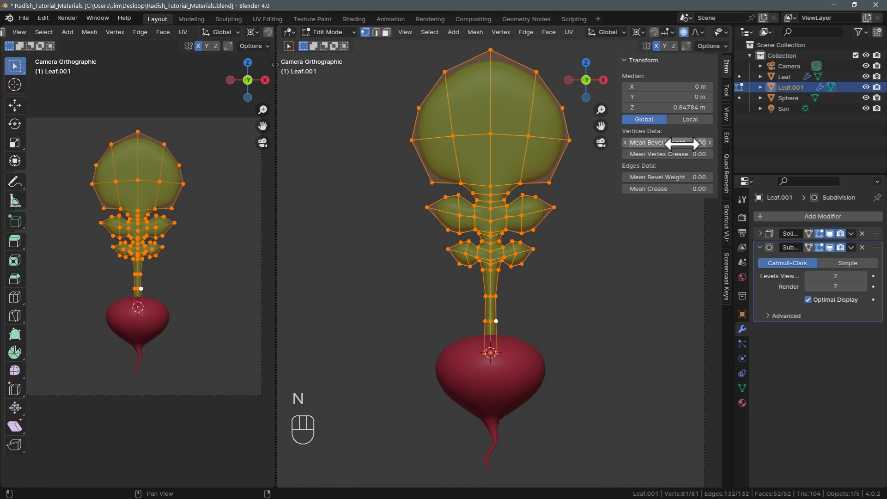
pyautogui.click(727, 92)
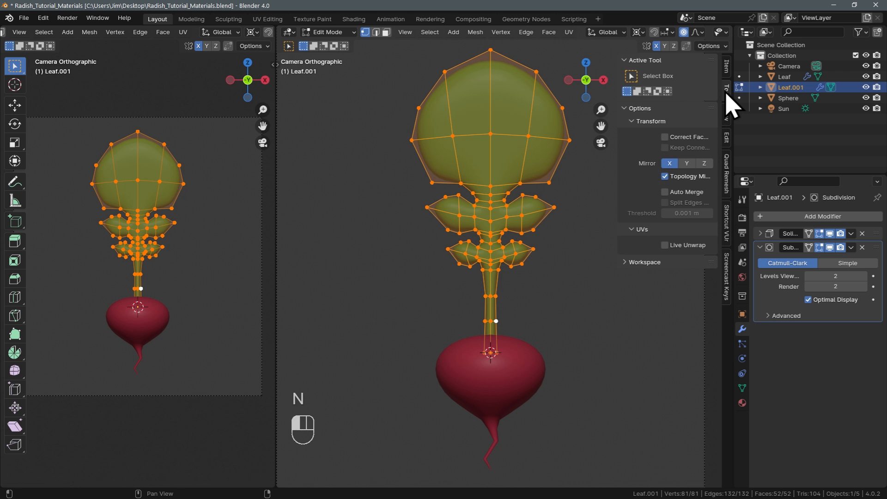
pyautogui.click(672, 163)
pyautogui.press('n')
# Test a Y-axis rotation of the duplicate leaf's mesh without mirroring, and undo it.
pyautogui.press('r')
pyautogui.press('y')
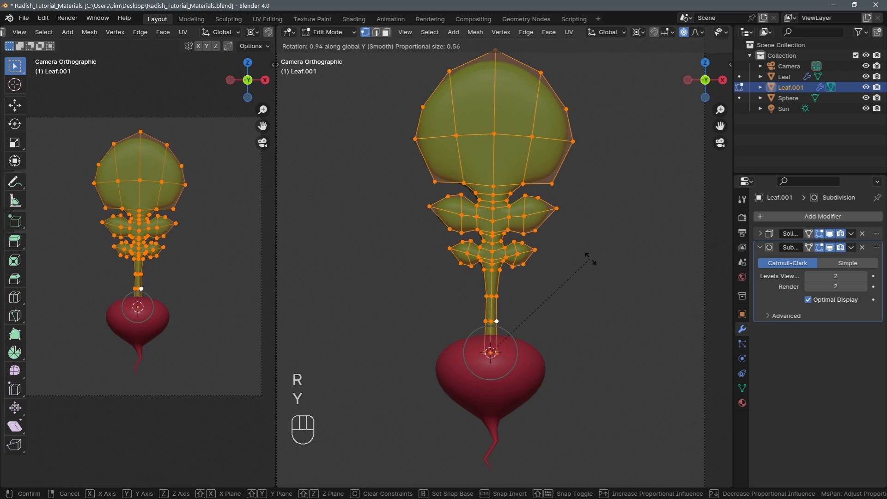
pyautogui.click(640, 338)
pyautogui.hotkey('ctrl', 'z')
# Scale the duplicate leaf's mesh to about 0.76 and tilt it around the Y axis away from the upright leaf.
pyautogui.press('s')
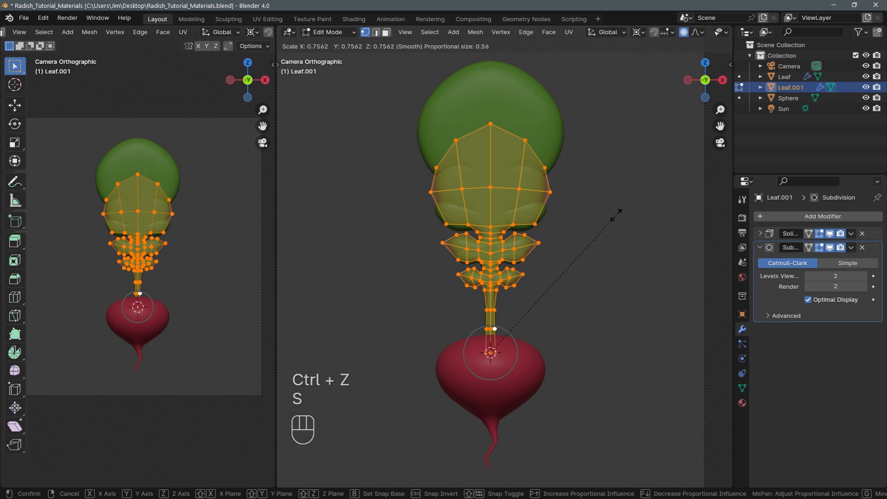
pyautogui.click(596, 246)
pyautogui.press('r')
pyautogui.press('y')
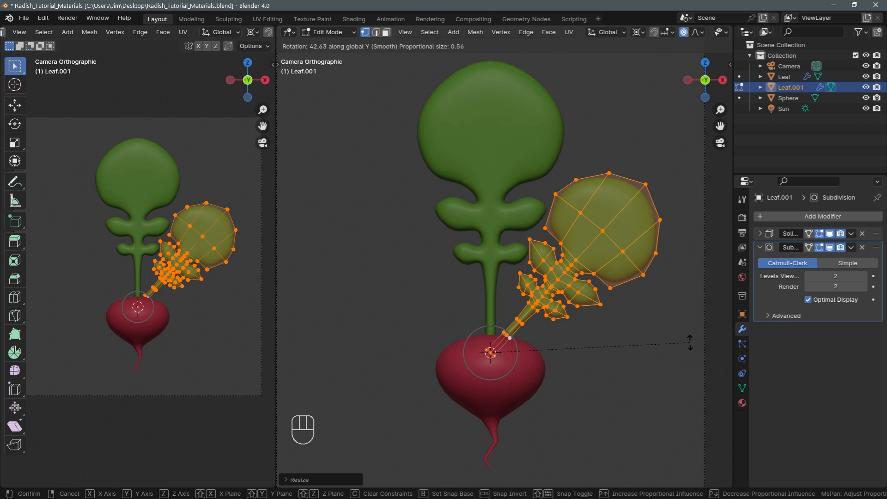
pyautogui.click(690, 343)
pyautogui.hotkey('ctrl', 'z')
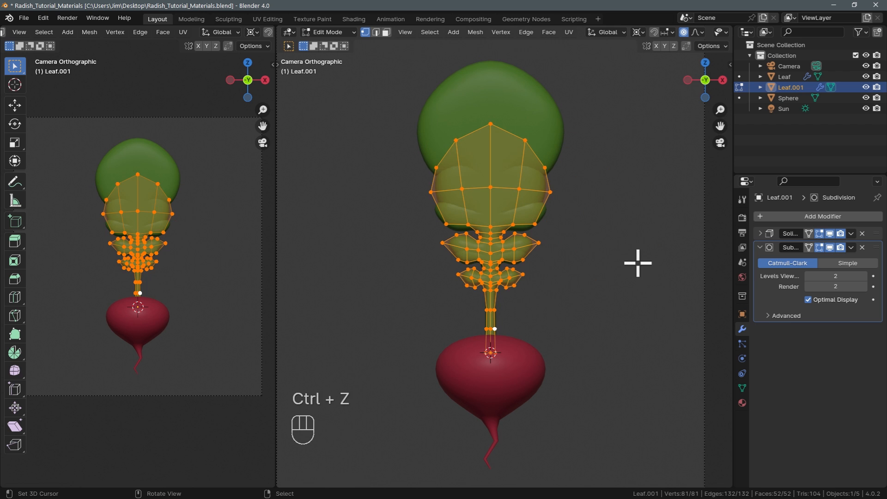
pyautogui.press('r')
pyautogui.press('y')
pyautogui.click(663, 298)
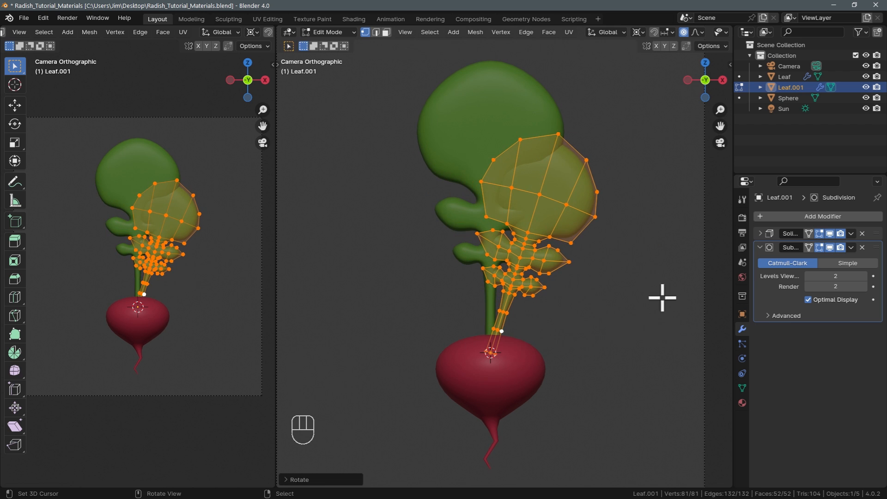
# Try rotating the duplicate leaf's tip vertex around Y with proportional editing at several influence sizes, and undo it with the vertex selection.
pyautogui.click(567, 129)
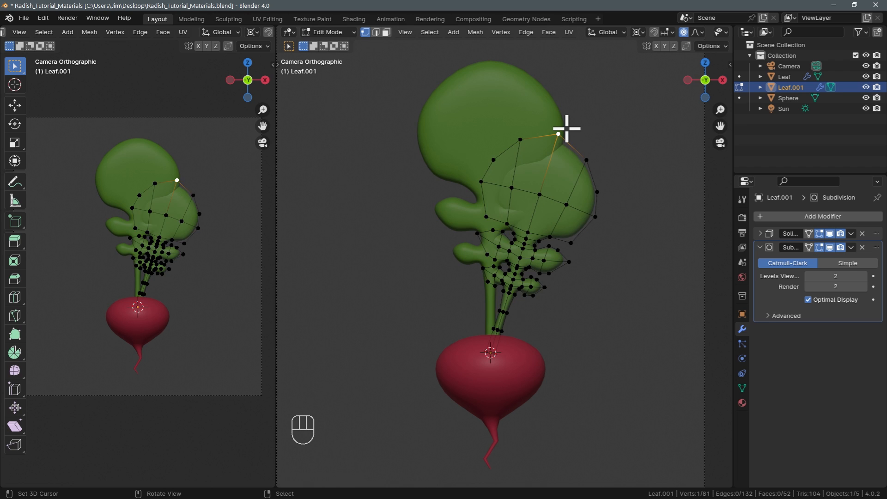
pyautogui.press('r')
pyautogui.press('y')
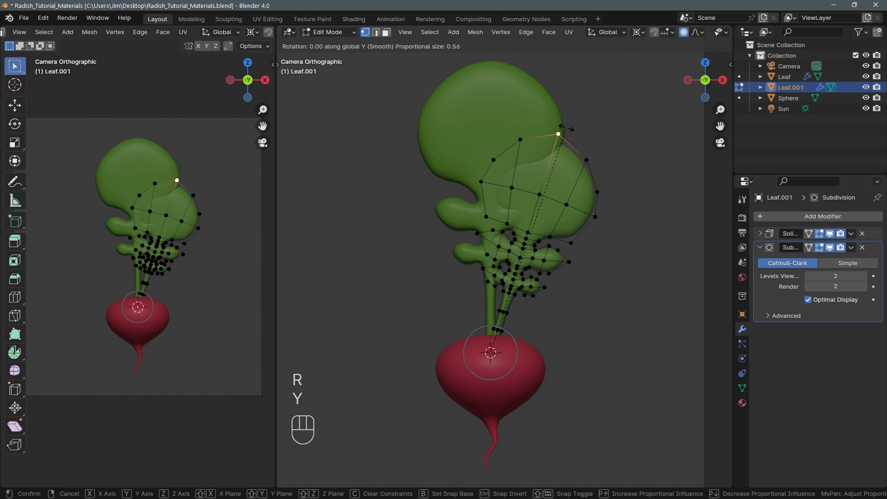
pyautogui.scroll(-15, 561, 132)
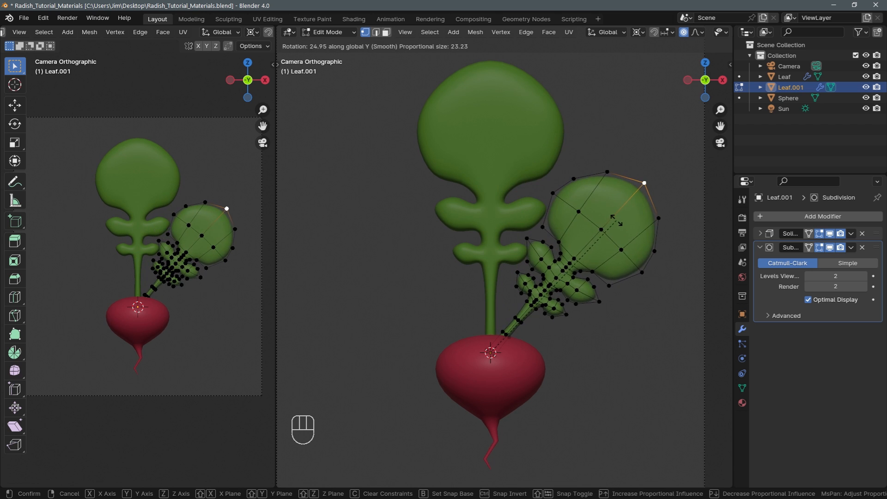
pyautogui.scroll(13, 617, 217)
pyautogui.scroll(-8, 617, 243)
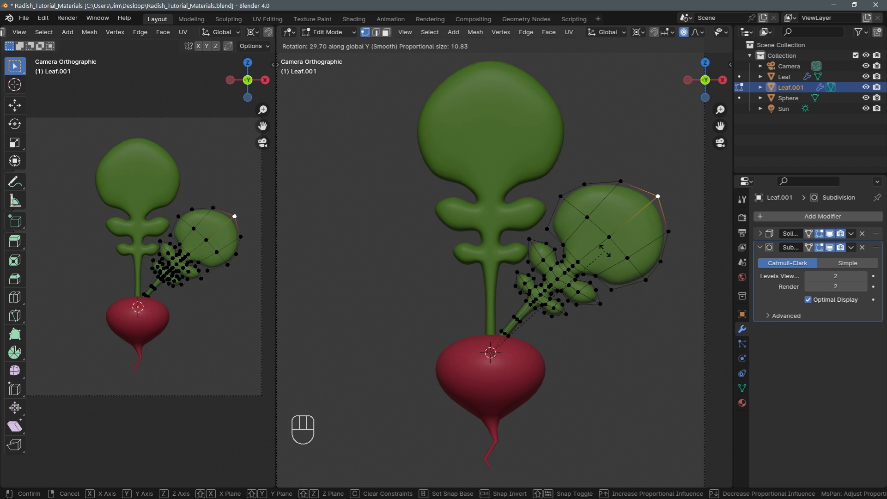
pyautogui.click(605, 251)
pyautogui.hotkey('ctrl', 'z')
pyautogui.hotkey('ctrl', 'z')
# Scale the duplicate leaf's whole mesh down a little further.
pyautogui.press('s')
pyautogui.click(624, 202)
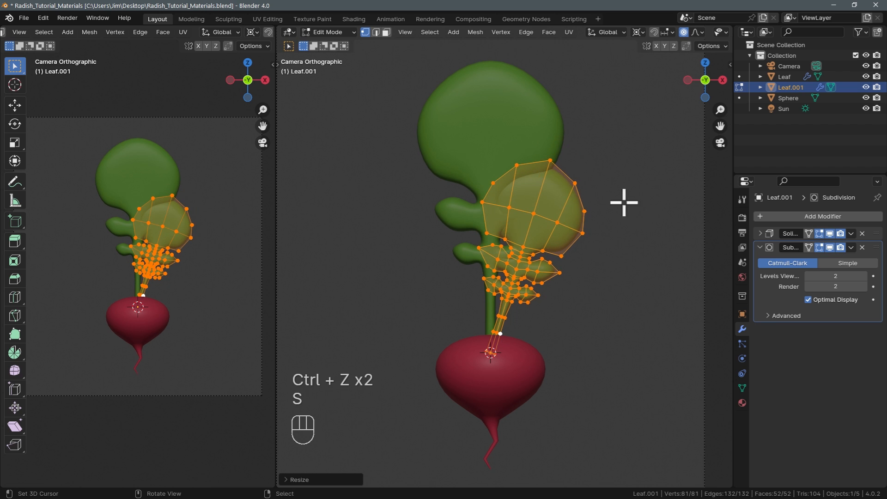
# Bend the duplicate leaf outward from its upper blade by rotating around Y with proportional editing and an adjusted influence size.
pyautogui.click(569, 163)
pyautogui.press('r')
pyautogui.press('b')
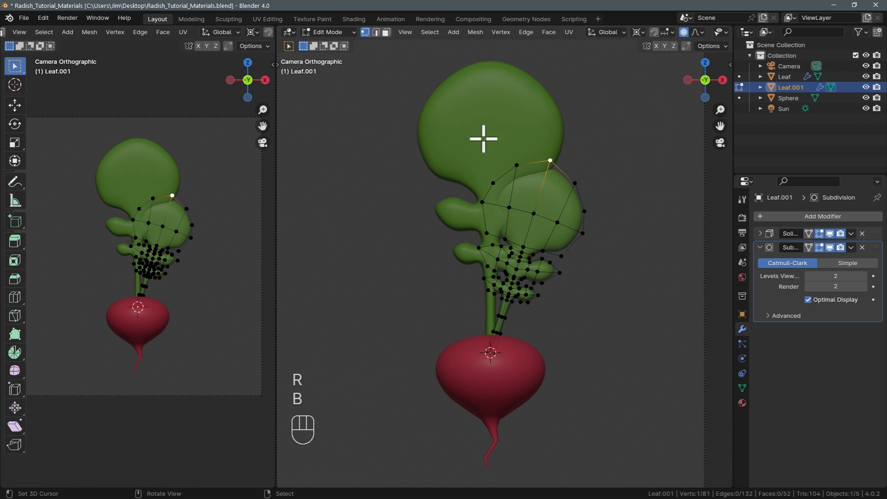
pyautogui.press('c')
pyautogui.moveTo(496, 181)
pyautogui.mouseDown()
pyautogui.moveTo(503, 162)
pyautogui.moveTo(582, 197)
pyautogui.mouseUp()
pyautogui.rightClick(535, 184)
pyautogui.press('r')
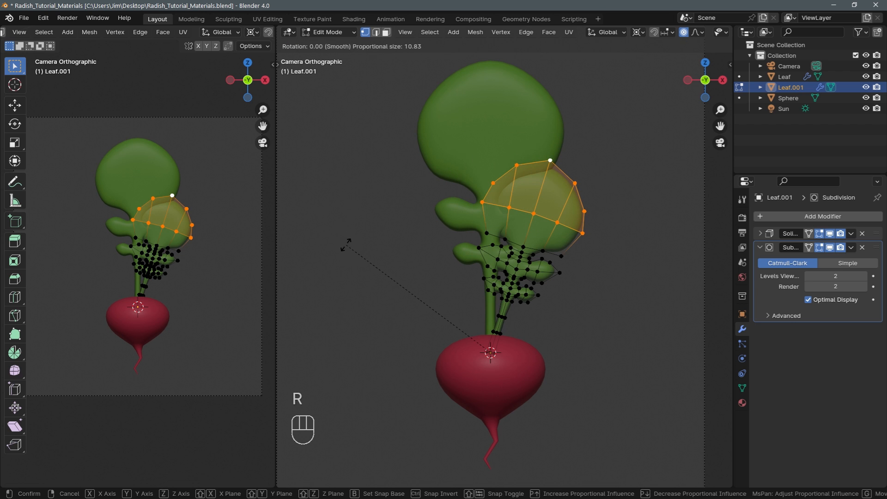
pyautogui.press('y')
pyautogui.scroll(10, 423, 305)
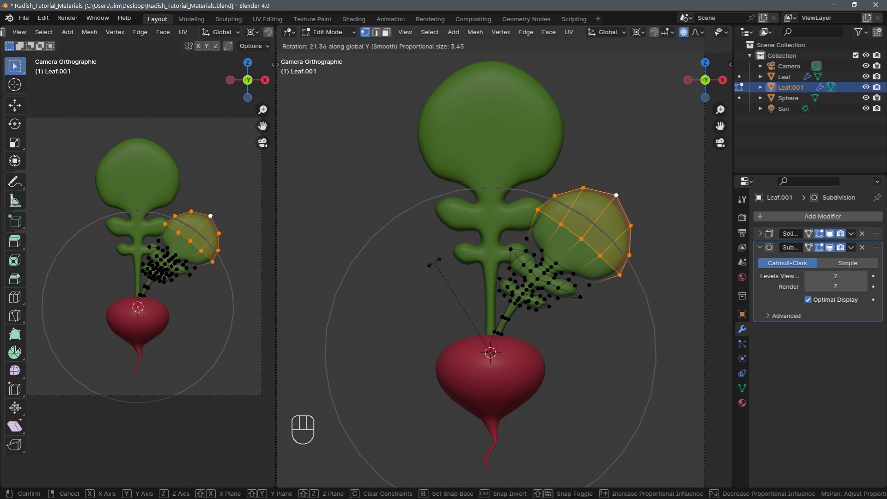
pyautogui.scroll(-3, 437, 265)
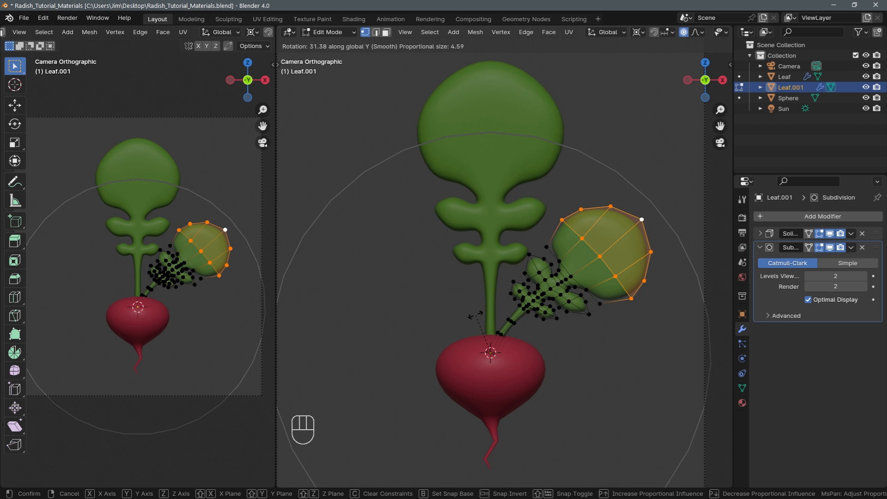
pyautogui.scroll(-1, 476, 315)
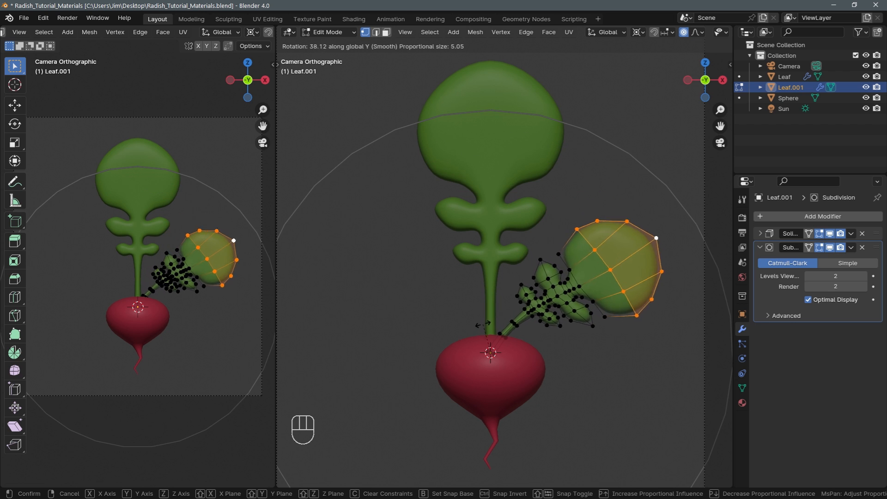
pyautogui.press('Tab')
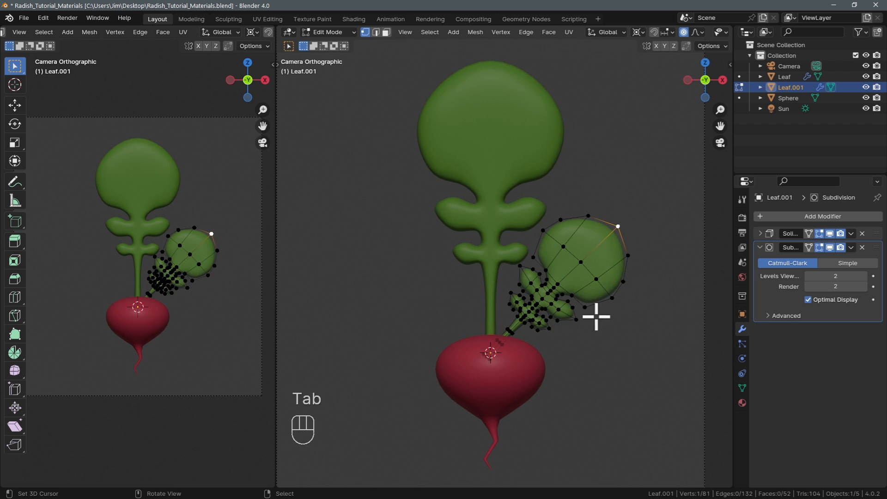
# Move the tip of the side leaf with proportional editing and rotate the leaf about the Y axis.
pyautogui.press('g')
pyautogui.scroll(1, 611, 299)
pyautogui.click(610, 298)
pyautogui.press('r')
pyautogui.press('y')
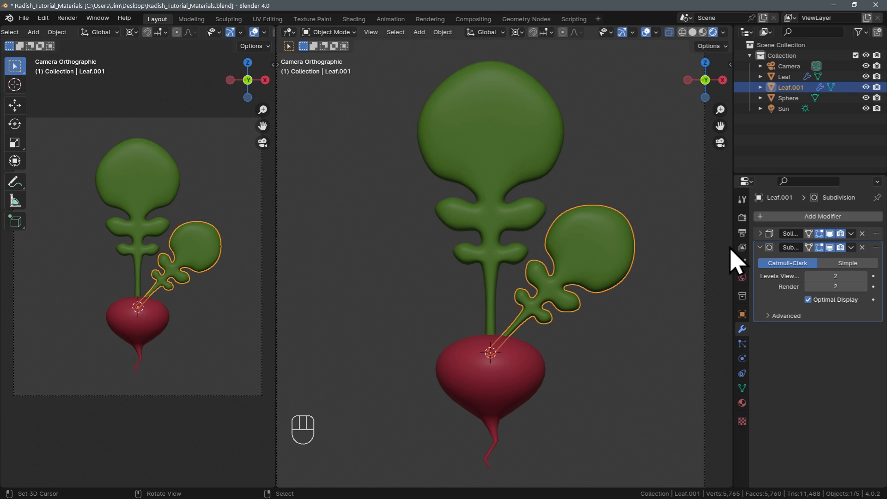
# Add a Mirror modifier on the X axis to the side leaf, with Merge turned off.
pyautogui.click(808, 217)
pyautogui.moveTo(810, 221)
pyautogui.click(695, 291)
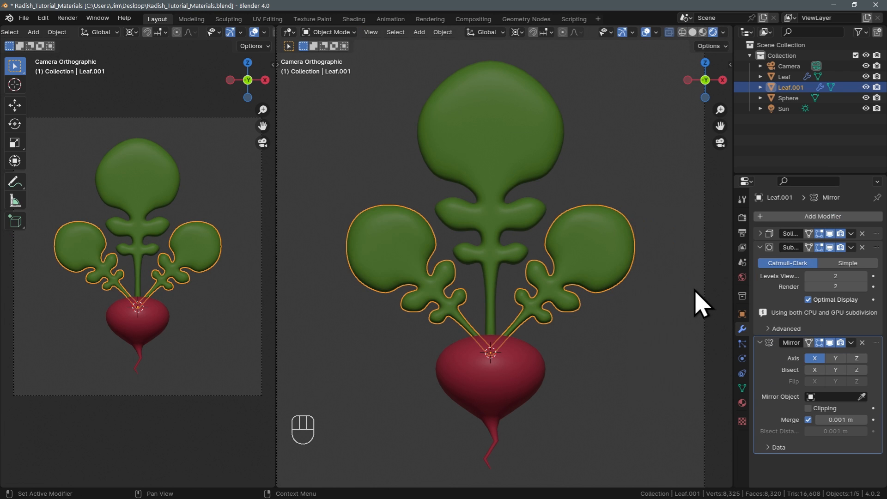
pyautogui.click(808, 420)
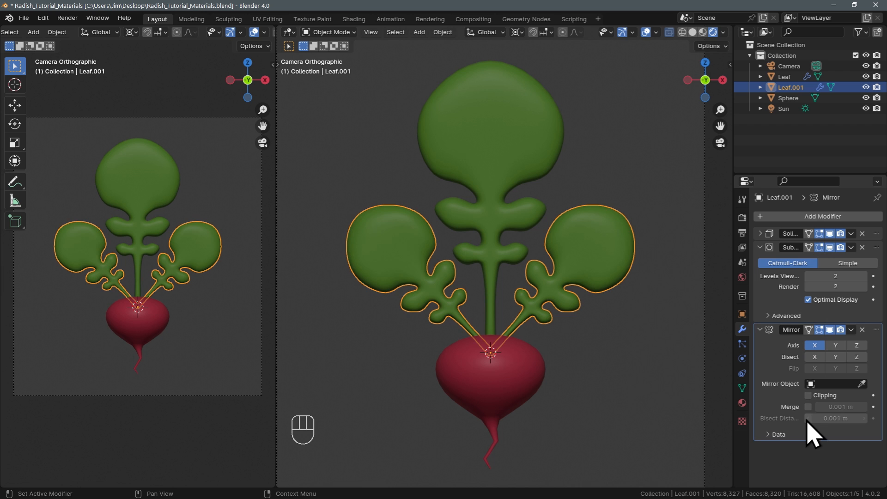
# Select the side leaf's whole mesh, shift it along the X axis and rotate it about the Y axis.
pyautogui.press('Tab')
pyautogui.press('a')
pyautogui.press('g')
pyautogui.press('x')
pyautogui.click(650, 257)
pyautogui.press('r')
pyautogui.press('y')
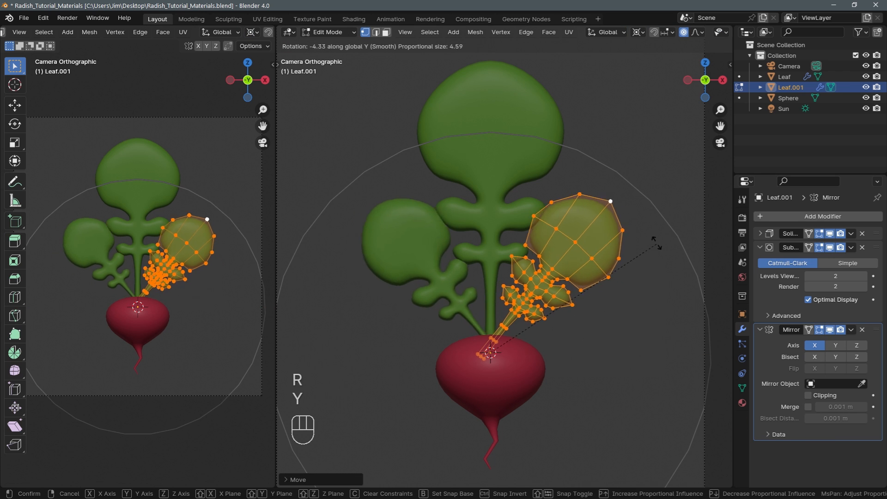
pyautogui.click(541, 245)
# Try to shift the side leaf's mesh along the X axis.
pyautogui.press('g')
pyautogui.press('x')
pyautogui.click(584, 198)
pyautogui.hotkey('ctrl', 'z')
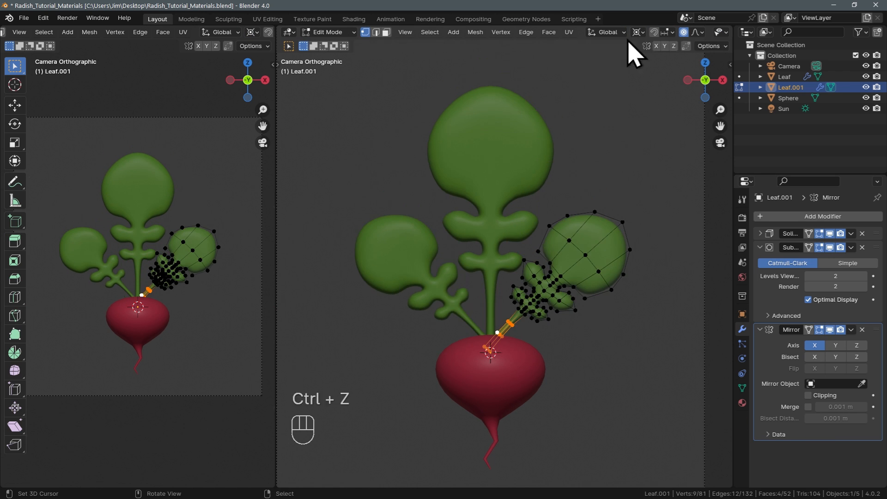
# Shift the side leaf's stem-base vertices along the X axis, and reposition its whole mesh beside the central stem.
pyautogui.press('c')
pyautogui.press('c')
pyautogui.press('g')
pyautogui.press('x')
pyautogui.click(623, 272)
pyautogui.press('c')
pyautogui.press('a')
pyautogui.press('g')
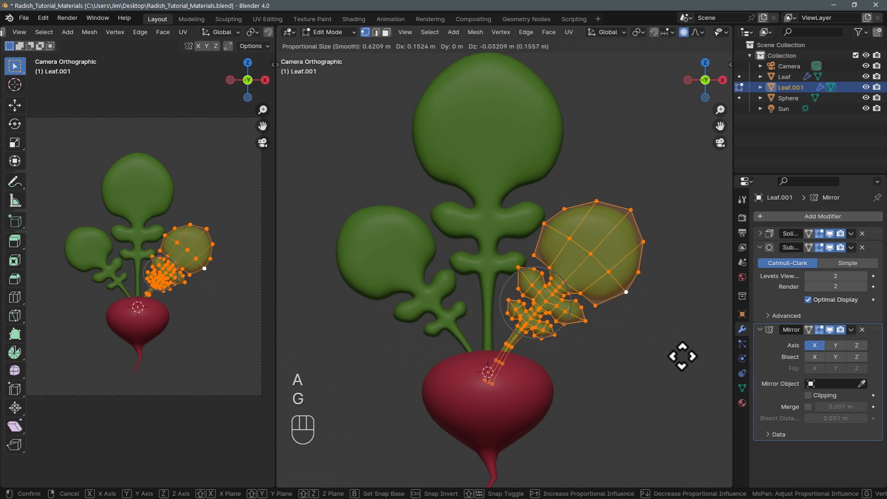
pyautogui.click(681, 356)
# Try to place the side leaf by moving it along Z and X and rotating it about the Y axis.
pyautogui.press('Tab')
pyautogui.press('g')
pyautogui.press('z')
pyautogui.click(642, 362)
pyautogui.press('Tab')
pyautogui.press('g')
pyautogui.press('x')
pyautogui.click(654, 360)
pyautogui.press('r')
pyautogui.press('y')
pyautogui.click(634, 406)
# Try to refine the side leaf's height, X position and Y rotation above the radish.
pyautogui.press('g')
pyautogui.press('z')
pyautogui.press('g')
pyautogui.press('x')
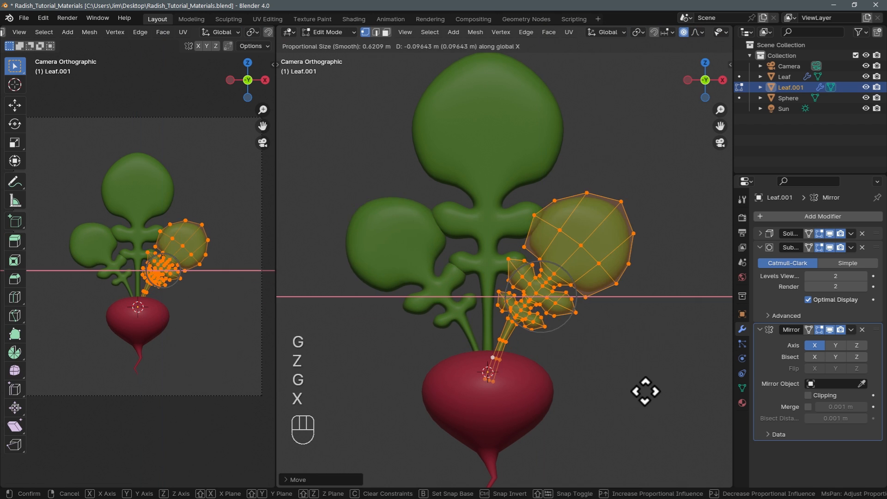
pyautogui.click(645, 393)
pyautogui.press('r')
pyautogui.press('y')
pyautogui.click(584, 395)
# Undo the last moves and rotations of the side leaf.
pyautogui.press('Tab')
pyautogui.hotkey('ctrl', 'z')
pyautogui.hotkey('ctrl', 'z')
pyautogui.hotkey('ctrl', 'z')
pyautogui.hotkey('ctrl', 'z')
pyautogui.hotkey('ctrl', 'z')
pyautogui.hotkey('ctrl', 'z')
pyautogui.hotkey('ctrl', 'z')
pyautogui.hotkey('ctrl', 'z')
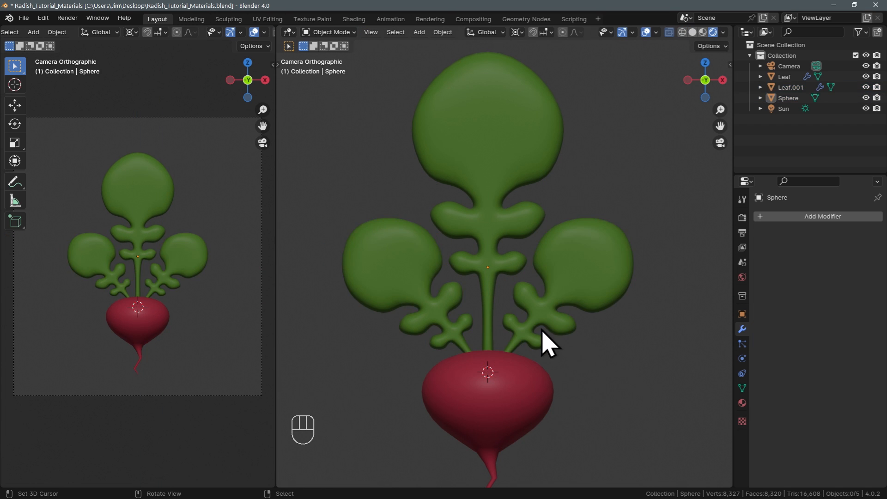
# Move the mirrored side leaf's mesh in Edit Mode closer to the central stem.
pyautogui.rightClick(541, 330)
pyautogui.press('Tab')
pyautogui.press('g')
pyautogui.click(573, 323)
pyautogui.press('Tab')
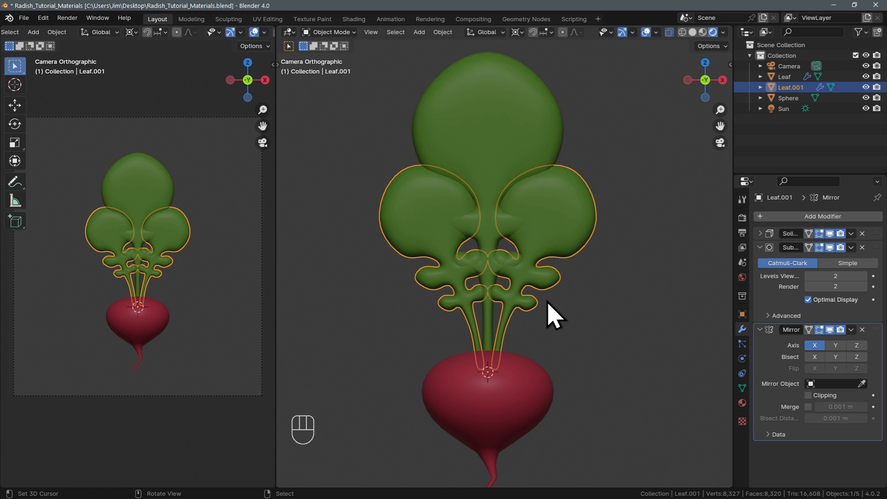
# Rotate the side leaf's mesh outward about the Y axis and scale it to sit beside the central leaf.
pyautogui.press('Tab')
pyautogui.press('r')
pyautogui.press('y')
pyautogui.click(612, 284)
pyautogui.press('s')
pyautogui.click(592, 319)
pyautogui.press('Tab')
pyautogui.hotkey('alt', 'a')
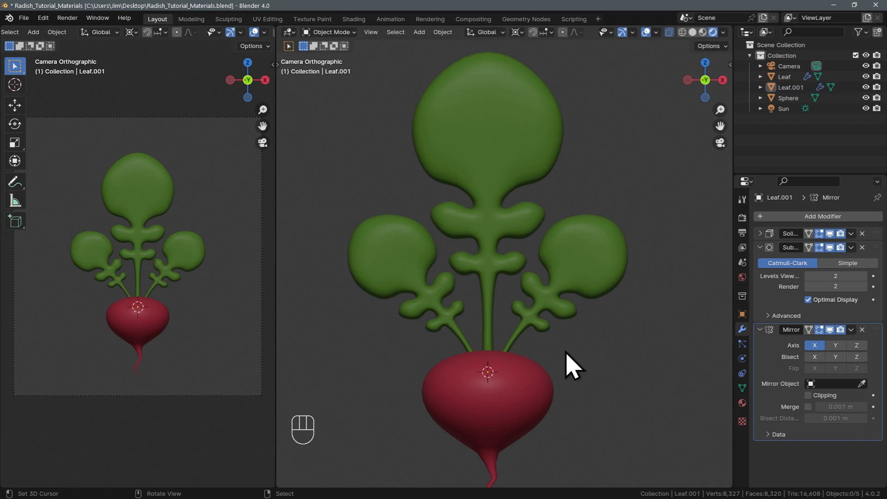
# Narrow the central leaf's mesh along the X axis and render the image to check it.
pyautogui.rightClick(491, 323)
pyautogui.press('Tab')
pyautogui.press('s')
pyautogui.press('x')
pyautogui.click(493, 336)
pyautogui.press('Tab')
pyautogui.press('F12')
pyautogui.click(680, 297)
# Adjust the central leaf's shape along the Z axis using a smaller proportional influence.
pyautogui.rightClick(490, 303)
pyautogui.press('Tab')
pyautogui.press('g')
pyautogui.press('z')
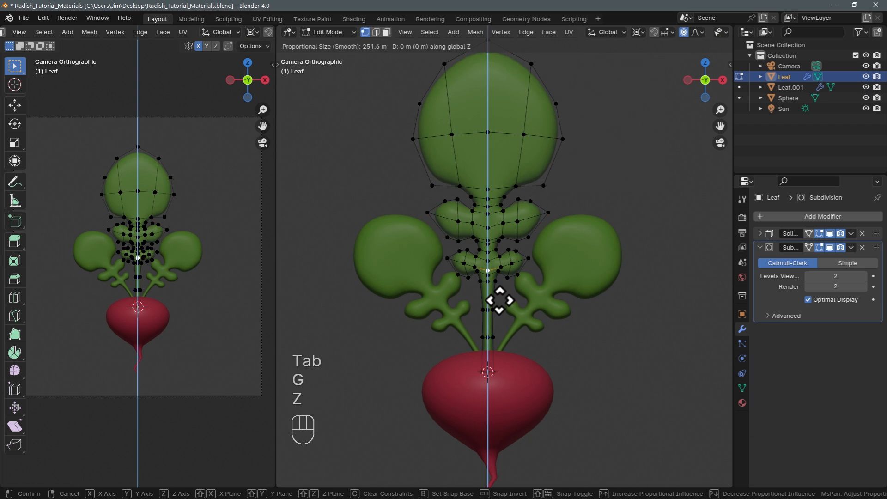
pyautogui.scroll(15, 502, 291)
pyautogui.click(503, 287)
pyautogui.press('Tab')
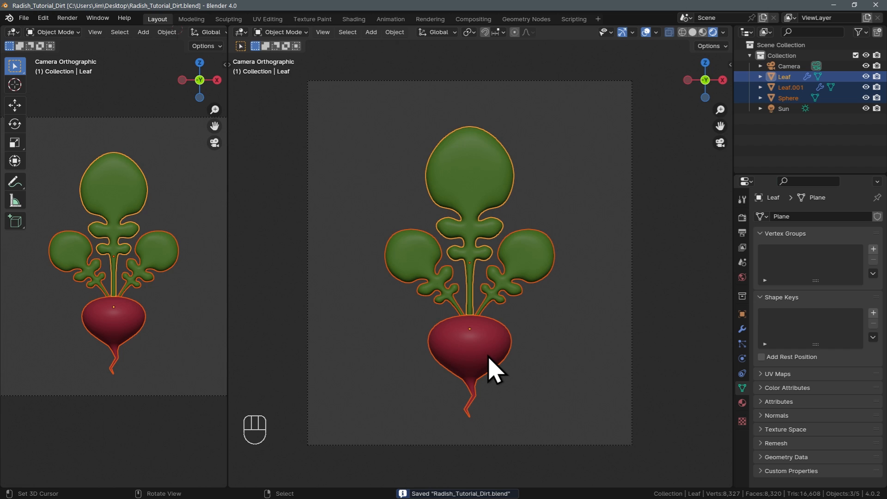
# Scale the meshes of the radish, side leaves and central leaf up together slightly in Edit Mode.
pyautogui.click(492, 366)
pyautogui.keyDown('shift'); pyautogui.click(517, 271); pyautogui.keyUp('shift')
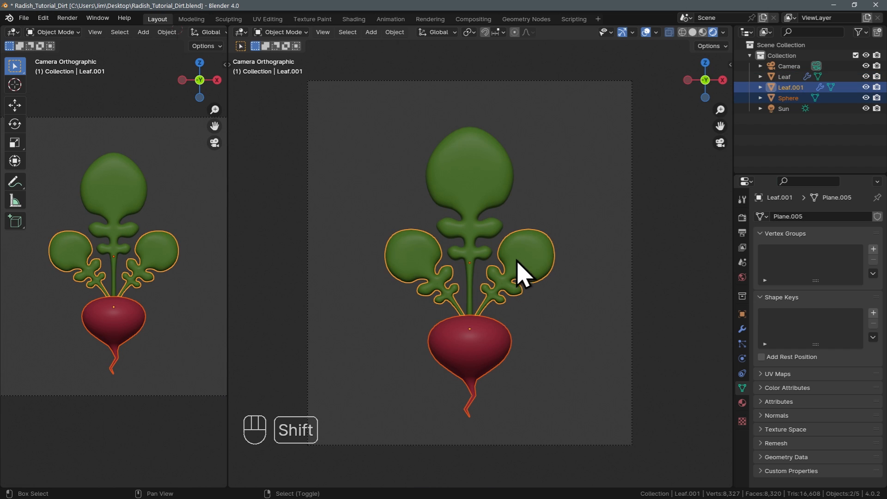
pyautogui.keyDown('shift'); pyautogui.click(481, 192); pyautogui.keyUp('shift')
pyautogui.press('Tab')
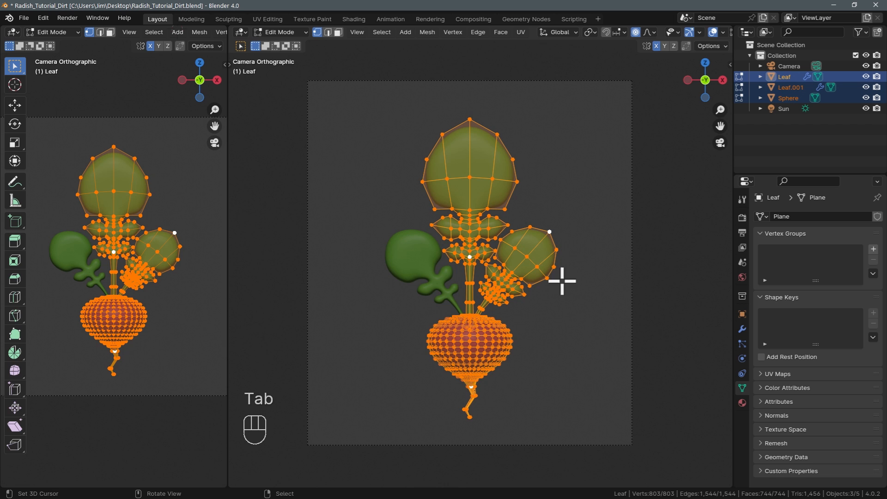
pyautogui.press('s')
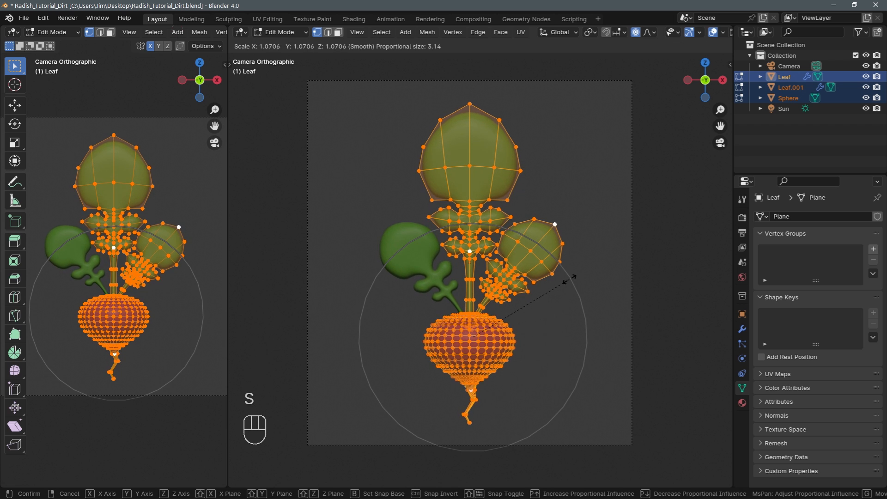
pyautogui.click(572, 279)
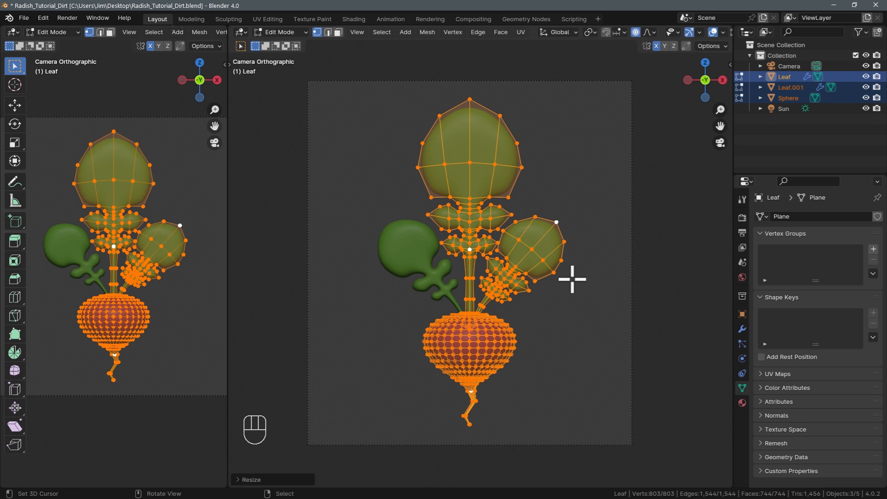
pyautogui.press('Tab')
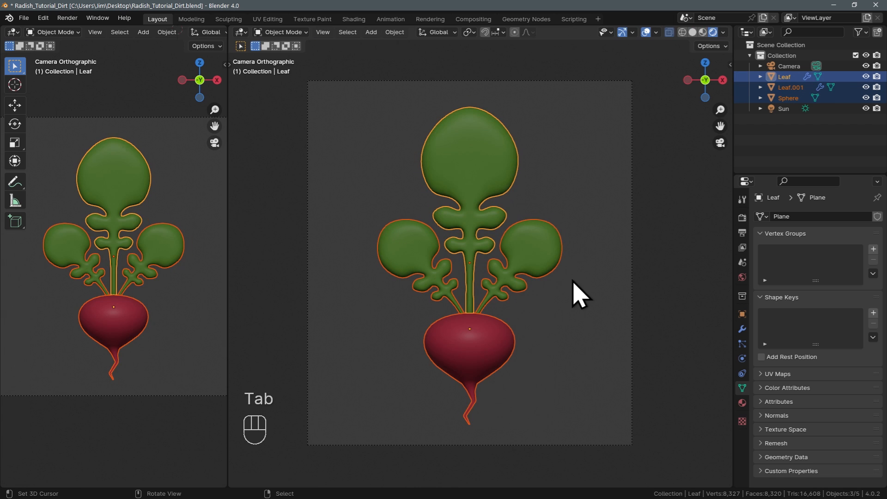
# Set the radish body's origin to its geometry and snap the 3D cursor to the radish body.
pyautogui.click(509, 332)
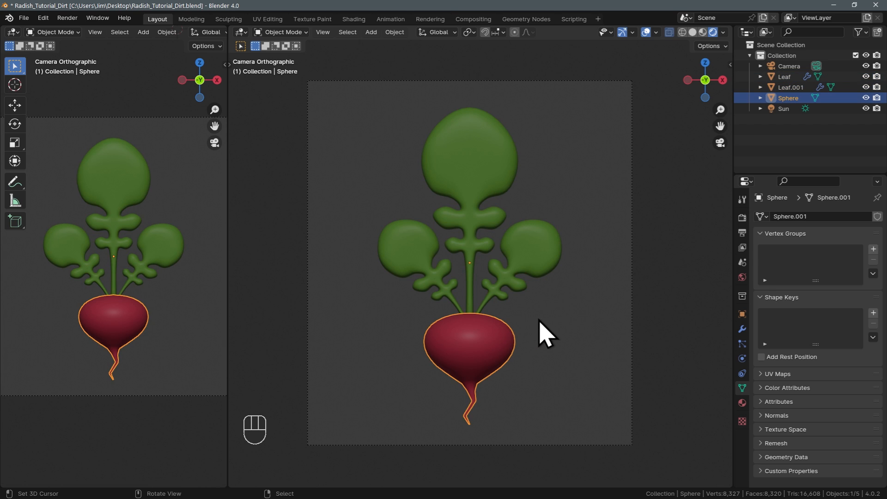
pyautogui.moveTo(539, 321); pyautogui.dragTo(487, 327, button='middle')
pyautogui.press('w')
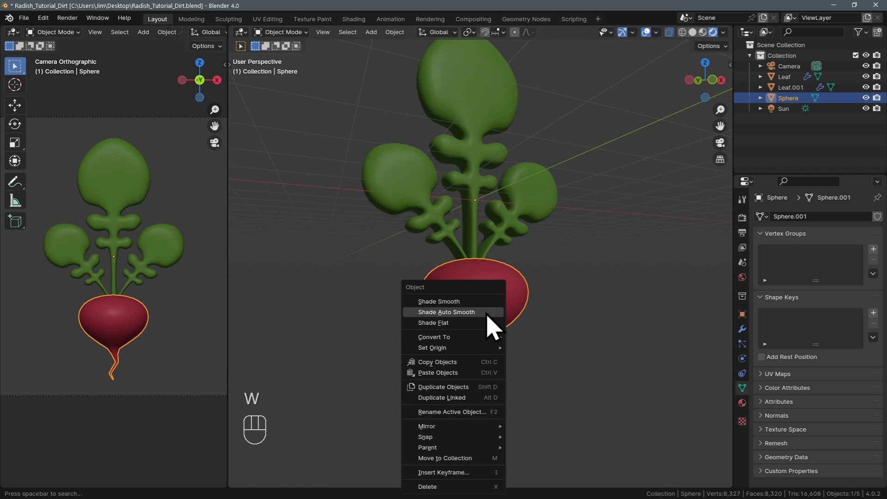
pyautogui.moveTo(477, 349)
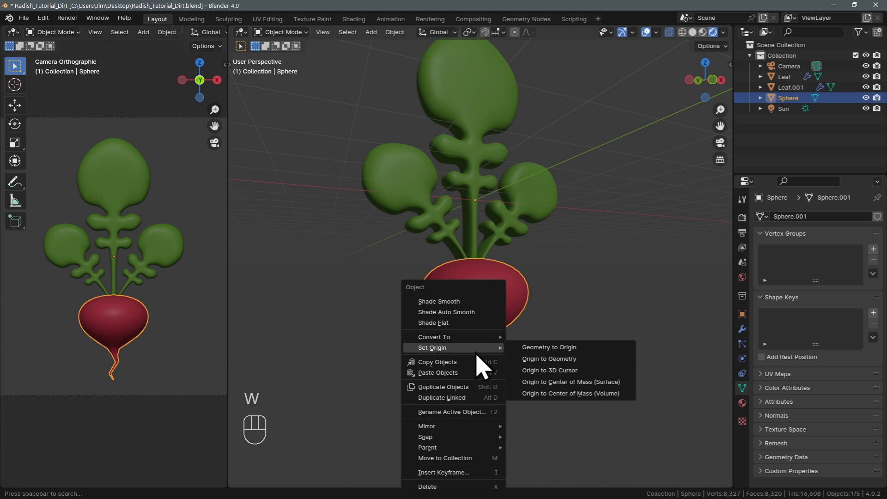
pyautogui.click(563, 363)
pyautogui.moveTo(561, 328); pyautogui.dragTo(546, 284, button='middle')
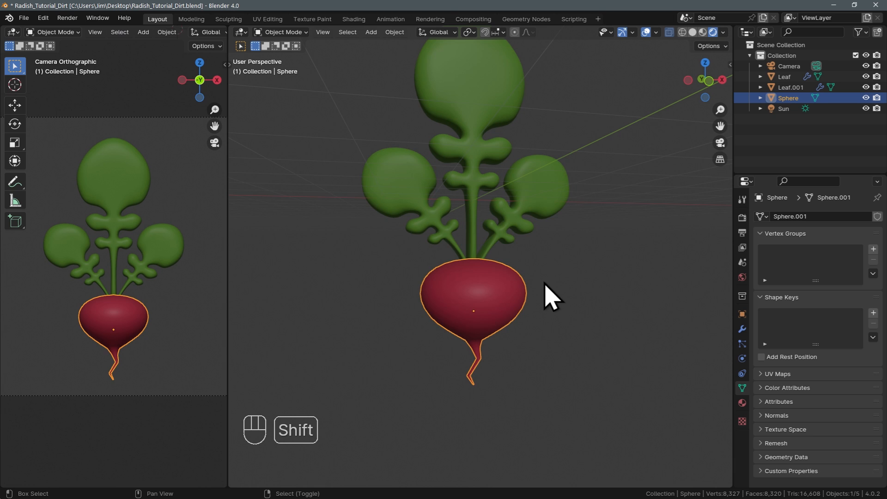
pyautogui.hotkey('shift', 's')
pyautogui.click(549, 344)
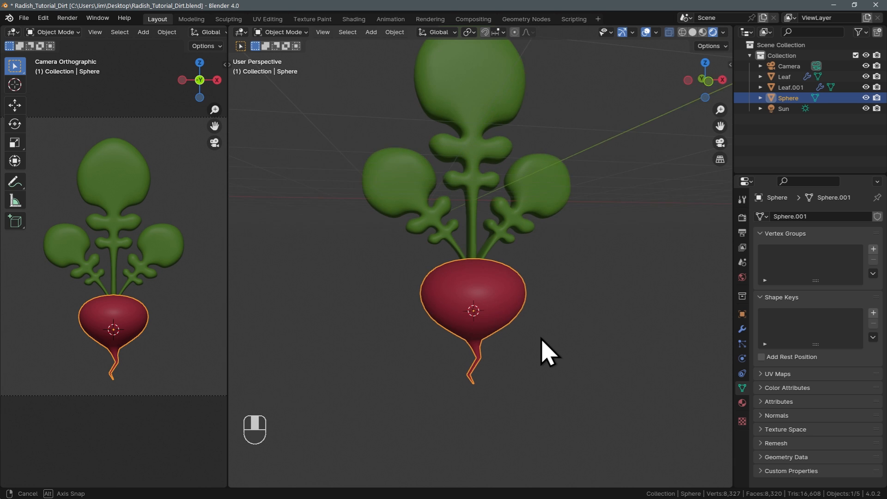
# Add a metaball Ball at the 3D cursor on the radish body.
pyautogui.hotkey('shift', 'a')
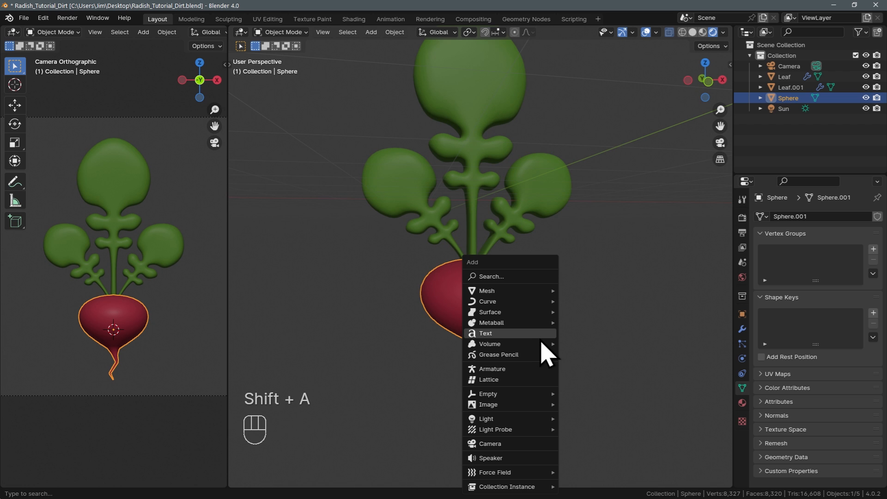
pyautogui.moveTo(536, 325)
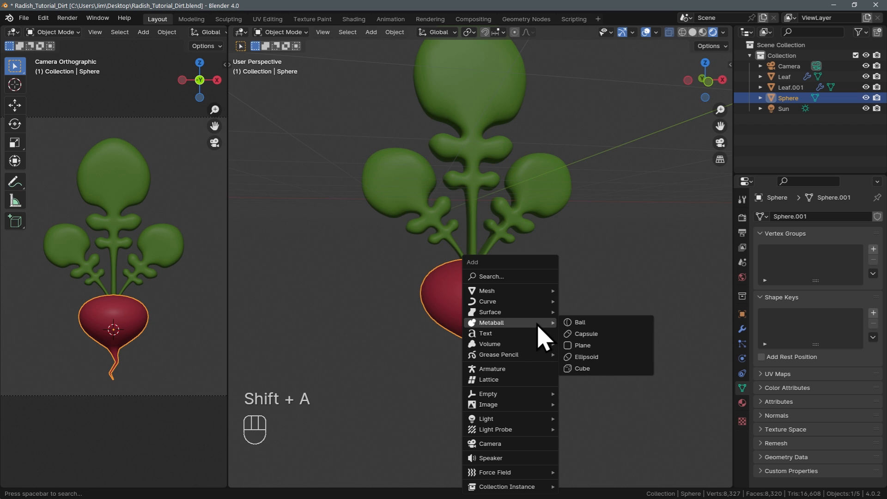
pyautogui.click(573, 324)
pyautogui.moveTo(570, 336); pyautogui.dragTo(495, 340, button='middle')
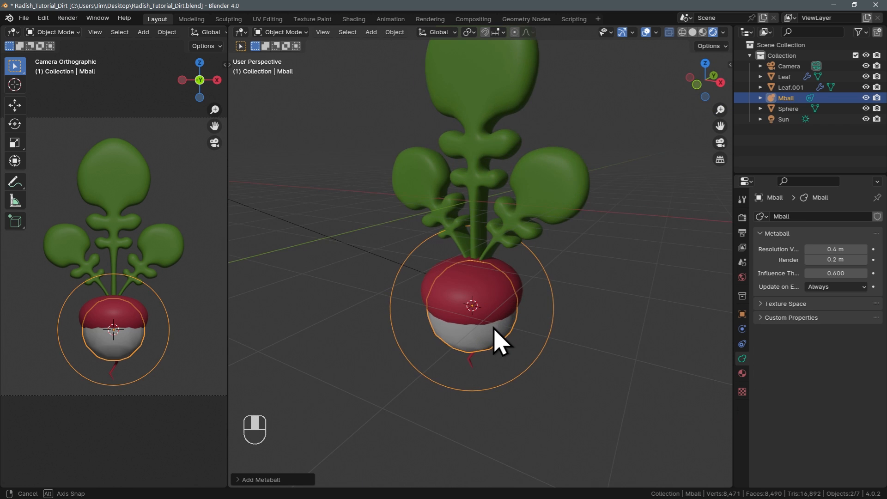
# Give the metaball a new material named Dirt with a brown base color of hue 0.045, saturation 0.879 and value 0.391.
pyautogui.click(742, 373)
pyautogui.click(786, 260)
pyautogui.doubleClick(802, 260)
pyautogui.write('Dirt')
pyautogui.press('Return')
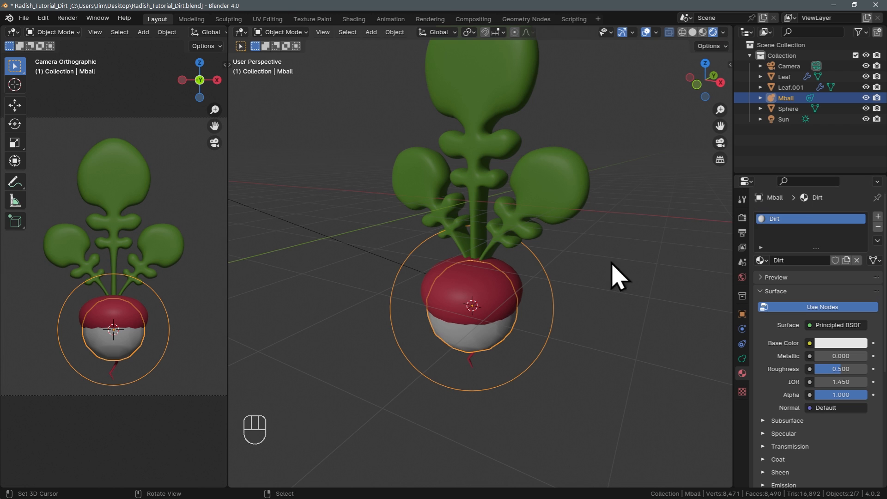
pyautogui.click(841, 343)
pyautogui.click(787, 252)
pyautogui.moveTo(837, 317)
pyautogui.mouseDown()
pyautogui.moveTo(818, 316)
pyautogui.moveTo(837, 319)
pyautogui.moveTo(826, 306)
pyautogui.mouseUp()
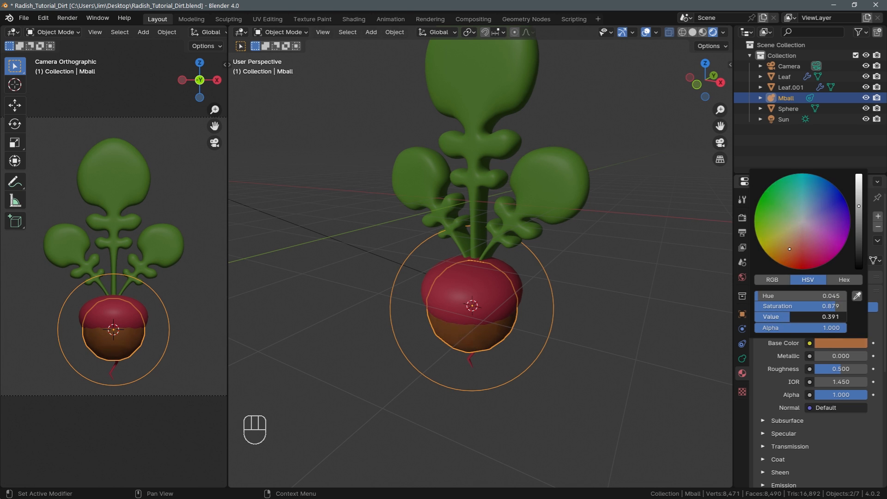
# Move the dirt ball in Edit Mode to the lower front-right side of the radish body.
pyautogui.moveTo(476, 335); pyautogui.dragTo(551, 350, button='middle')
pyautogui.press('Tab')
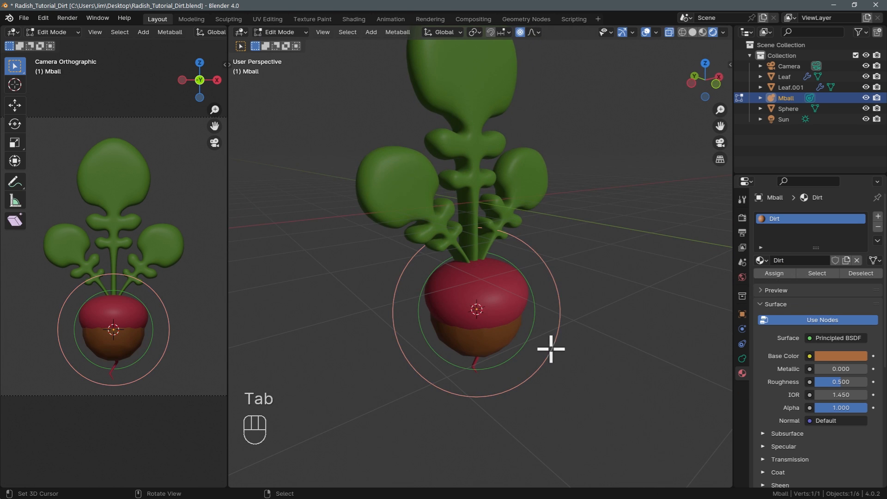
pyautogui.rightClick(542, 303)
pyautogui.rightClick(541, 304)
pyautogui.press('g')
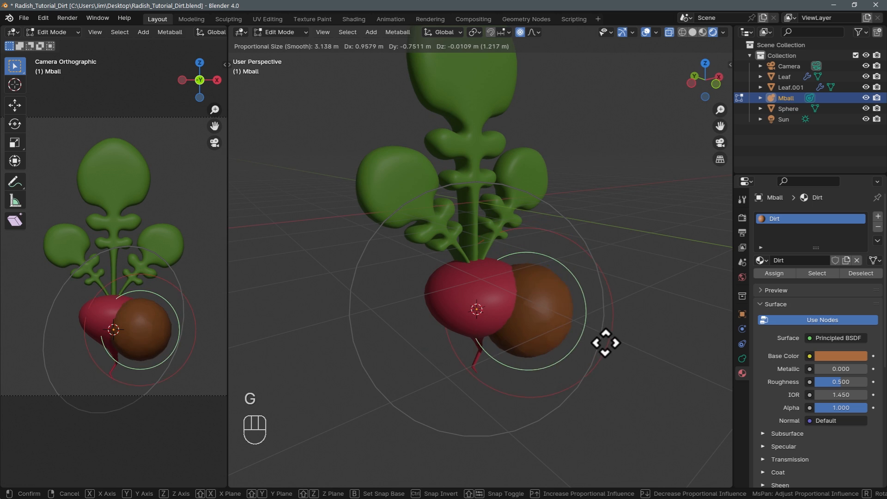
pyautogui.click(608, 349)
pyautogui.moveTo(608, 349); pyautogui.dragTo(560, 321, button='middle')
pyautogui.press('g')
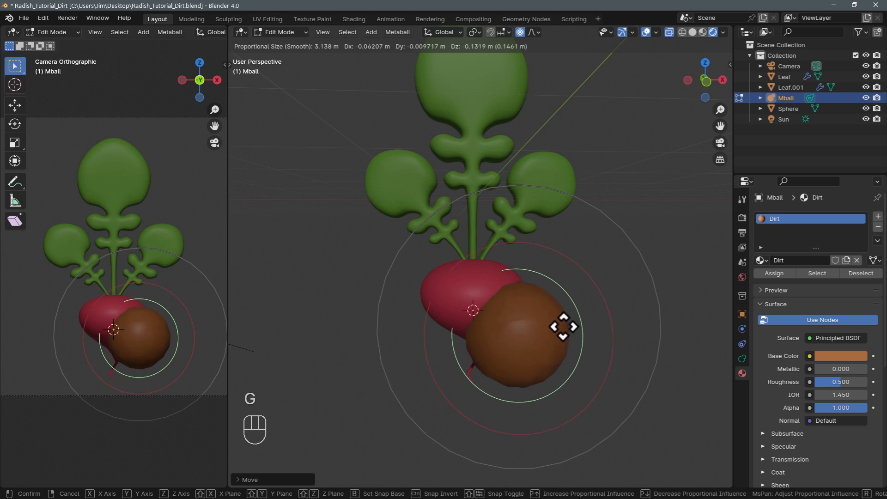
pyautogui.click(563, 326)
# Duplicate the dirt ball three times and spread the copies around the radish body.
pyautogui.hotkey('shift', 'd')
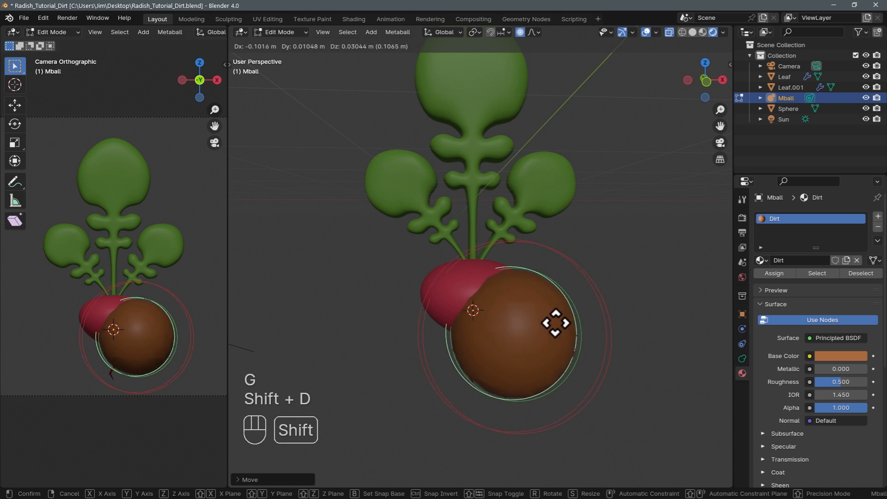
pyautogui.click(471, 326)
pyautogui.moveTo(478, 339); pyautogui.dragTo(606, 347, button='middle')
pyautogui.hotkey('shift', 'd')
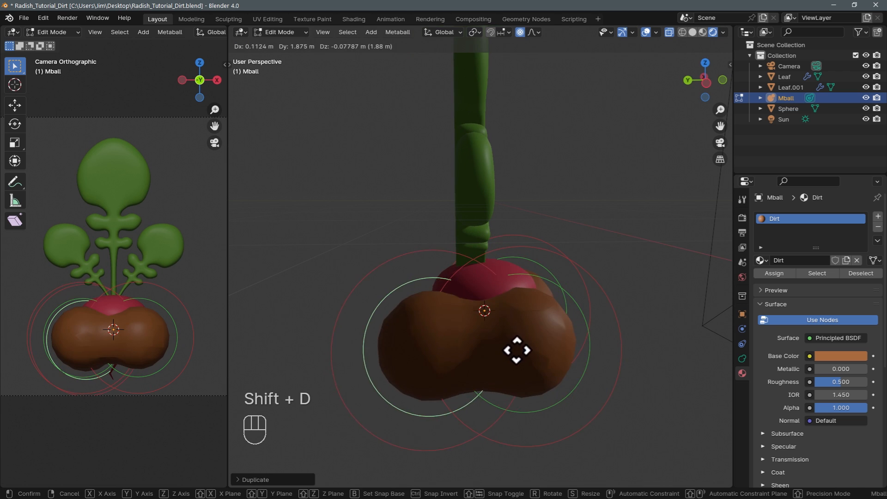
pyautogui.click(515, 351)
pyautogui.moveTo(428, 349); pyautogui.dragTo(523, 353, button='middle')
pyautogui.hotkey('shift', 'd')
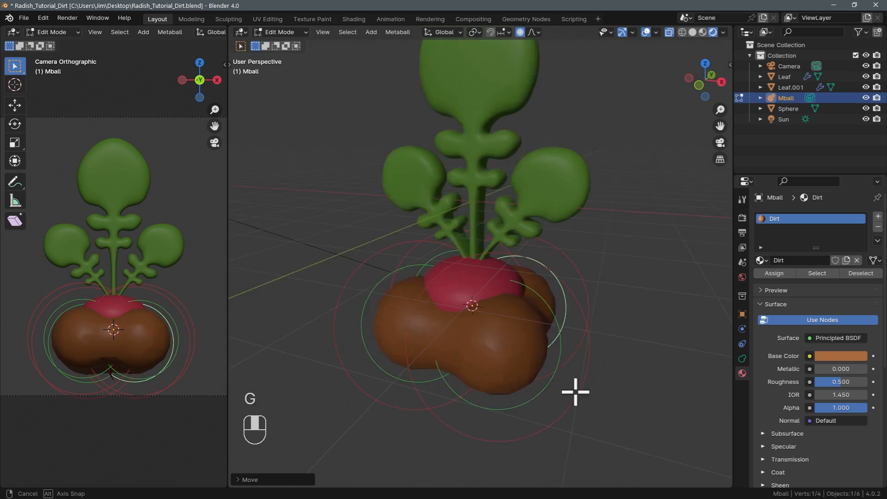
# Lower the front dirt ball along the Z axis to expose more of the radish.
pyautogui.moveTo(575, 392); pyautogui.dragTo(580, 365, button='middle')
pyautogui.press('g')
pyautogui.press('z')
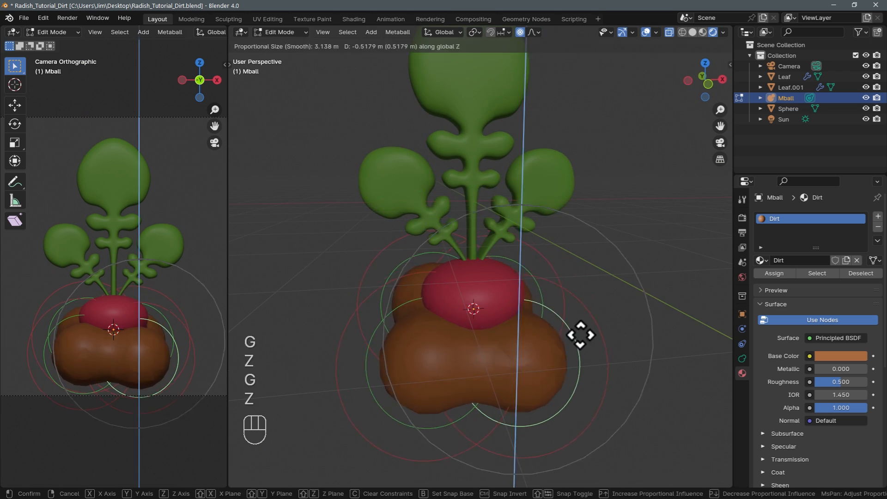
pyautogui.hotkey('ctrl', 'z')
# Resize and reposition the dirt balls into one clump around the lower radish, and check it from the front.
pyautogui.press('s')
pyautogui.click(617, 329)
pyautogui.press('g')
pyautogui.click(581, 355)
pyautogui.press('s')
pyautogui.press('g')
pyautogui.click(629, 314)
pyautogui.press('KP_1')
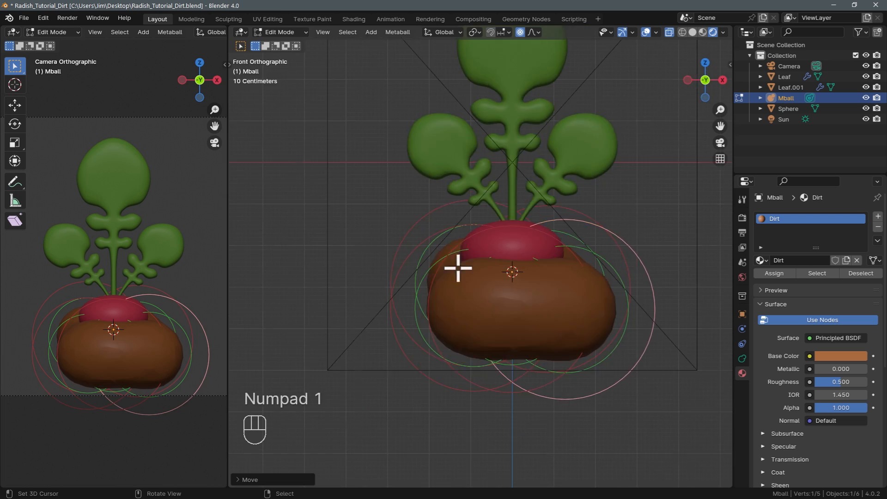
# Reposition the dirt metaballs to widen the clump around the radish's lower body, and return to Object Mode in the camera view.
pyautogui.press('KP_0')
pyautogui.press('g')
pyautogui.click(634, 282)
pyautogui.rightClick(581, 362)
pyautogui.moveTo(643, 259); pyautogui.dragTo(463, 362, button='middle')
pyautogui.press('g')
pyautogui.click(626, 333)
pyautogui.press('KP_0')
pyautogui.press('Tab')
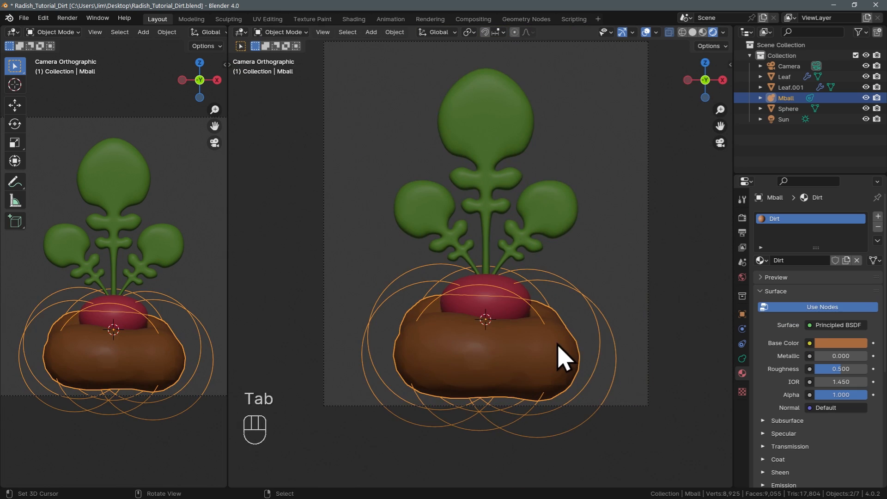
# Convert the dirt metaballs to a mesh and inspect the resulting geometry in Edit Mode.
pyautogui.press('w')
pyautogui.moveTo(483, 338)
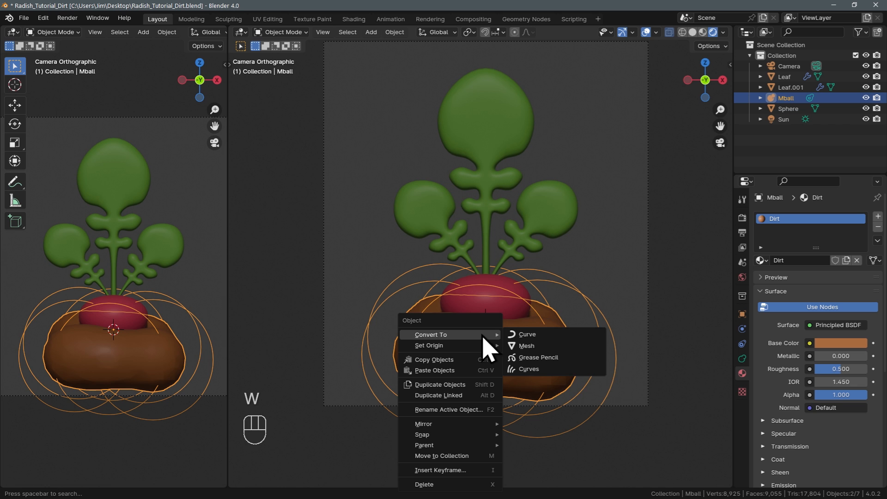
pyautogui.click(549, 347)
pyautogui.click(742, 329)
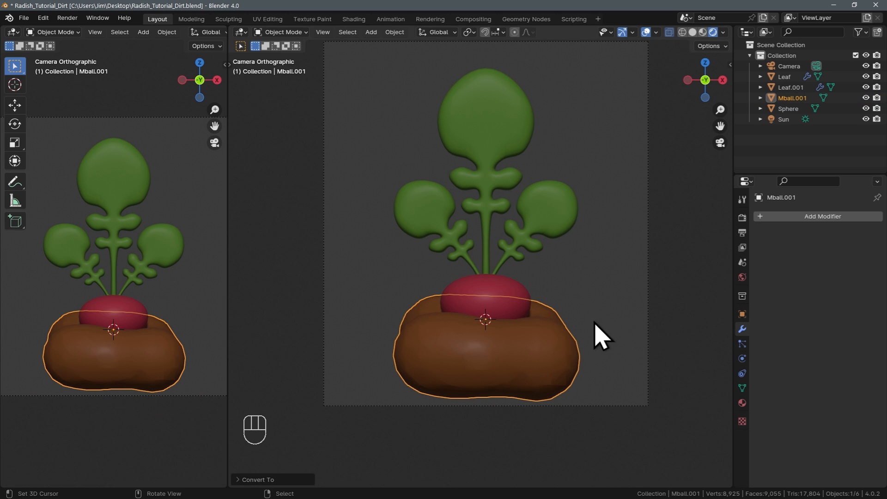
pyautogui.press('Tab')
pyautogui.moveTo(594, 317); pyautogui.dragTo(575, 323, button='middle')
pyautogui.press('Tab')
# Rebuild the dirt mesh with a Remesh modifier in Sharp mode and apply it.
pyautogui.click(816, 217)
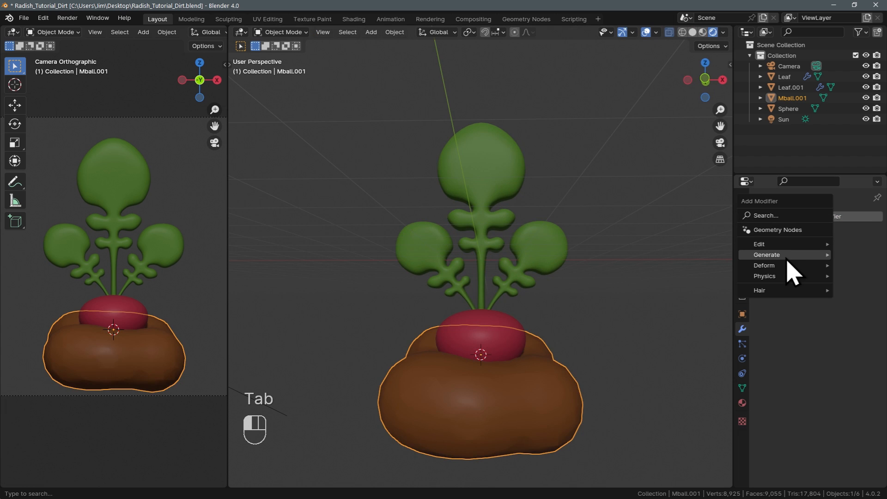
pyautogui.moveTo(785, 260)
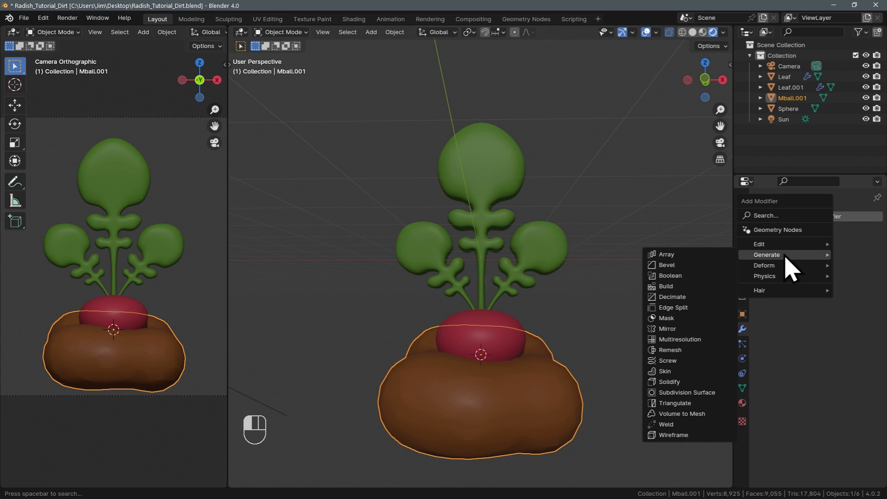
pyautogui.click(705, 352)
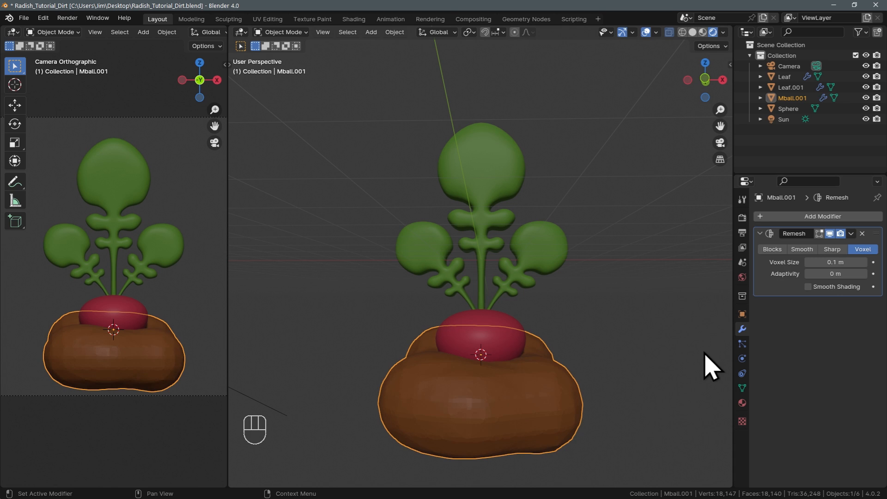
pyautogui.click(803, 249)
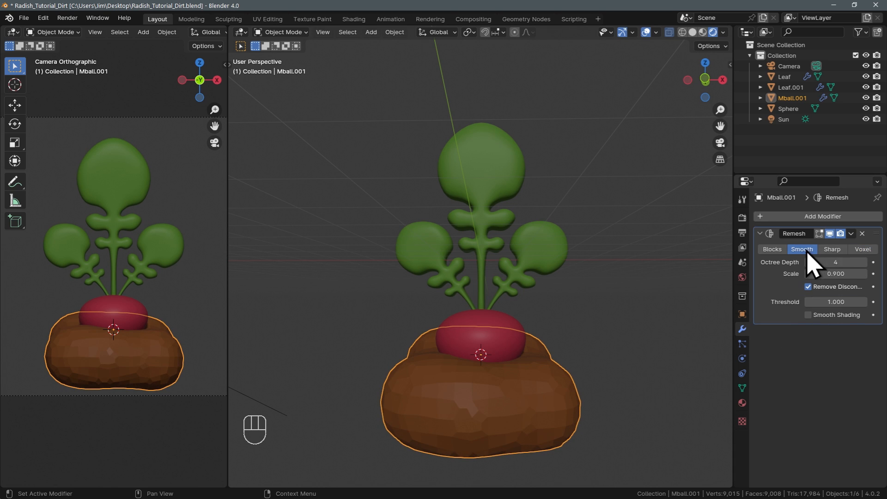
pyautogui.moveTo(648, 375); pyautogui.dragTo(675, 351, button='middle')
pyautogui.click(833, 249)
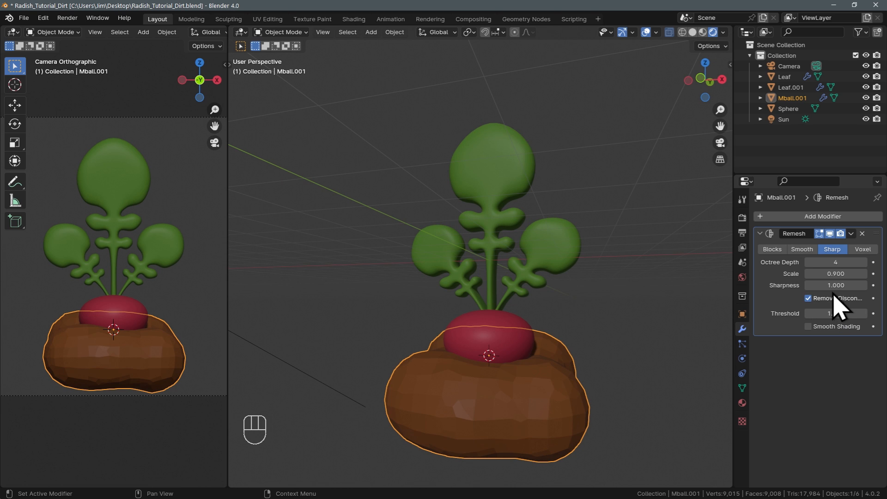
pyautogui.click(851, 234)
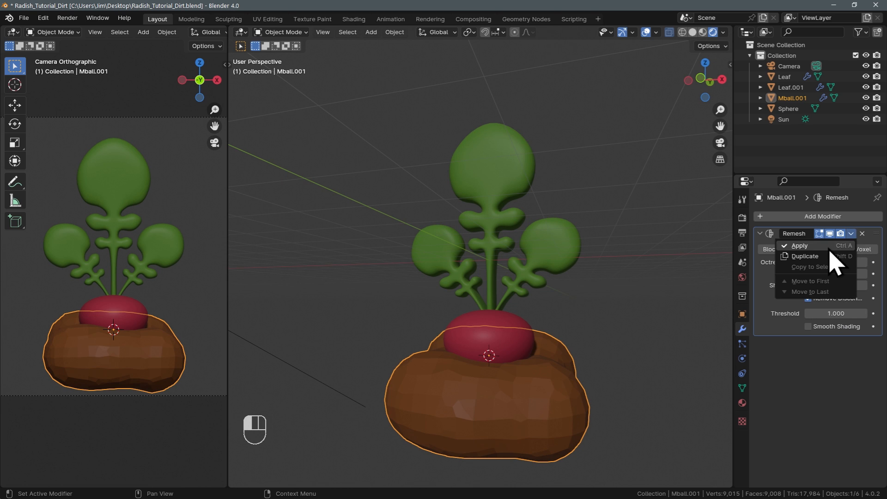
pyautogui.click(831, 246)
pyautogui.press('Tab')
pyautogui.press('Tab')
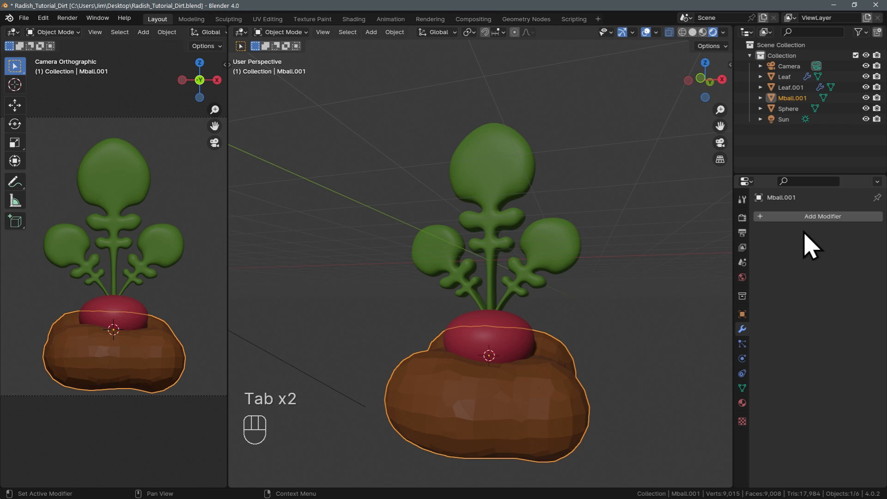
# Simplify the dirt mesh with a Decimate modifier, lowering the Collapse ratio to just under 0.5, and apply it.
pyautogui.click(772, 216)
pyautogui.moveTo(827, 221)
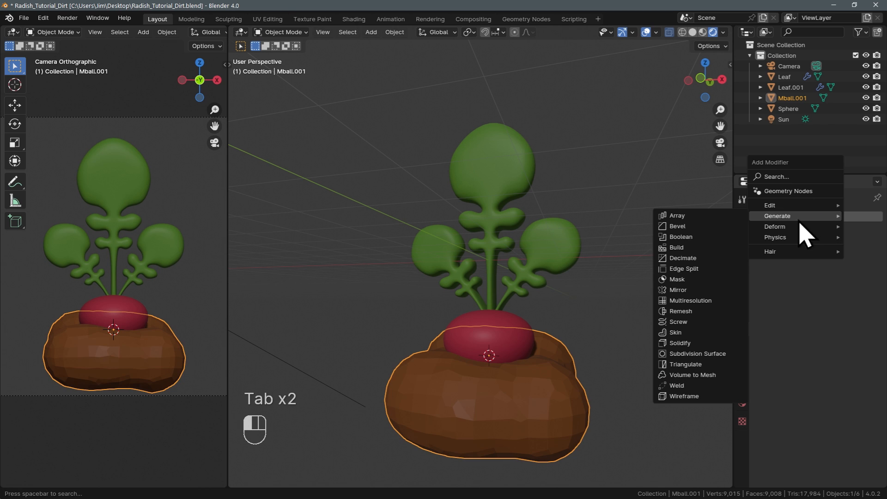
pyautogui.click(683, 258)
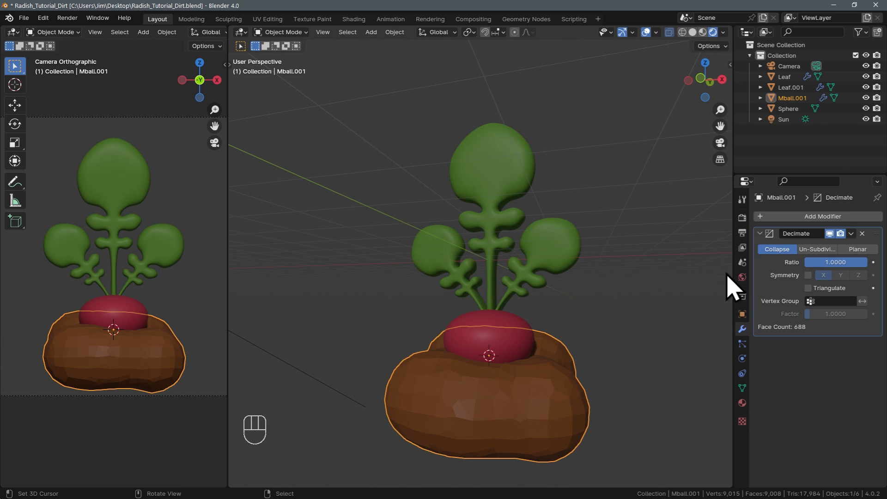
pyautogui.moveTo(841, 262); pyautogui.dragTo(809, 262)
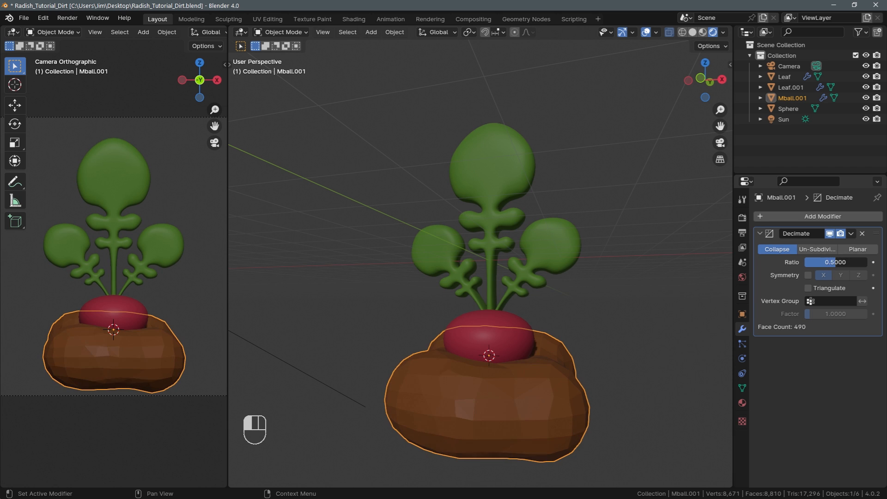
pyautogui.click(851, 233)
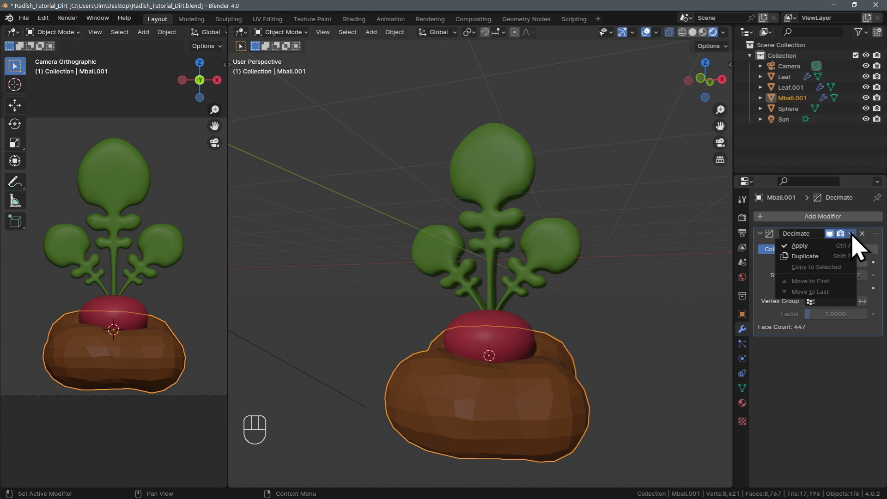
pyautogui.click(815, 246)
# From the front view, select the dirt mesh's bottom vertices and flatten them along the Z axis.
pyautogui.press('Tab')
pyautogui.moveTo(452, 341); pyautogui.dragTo(449, 304, button='middle')
pyautogui.press('KP_1')
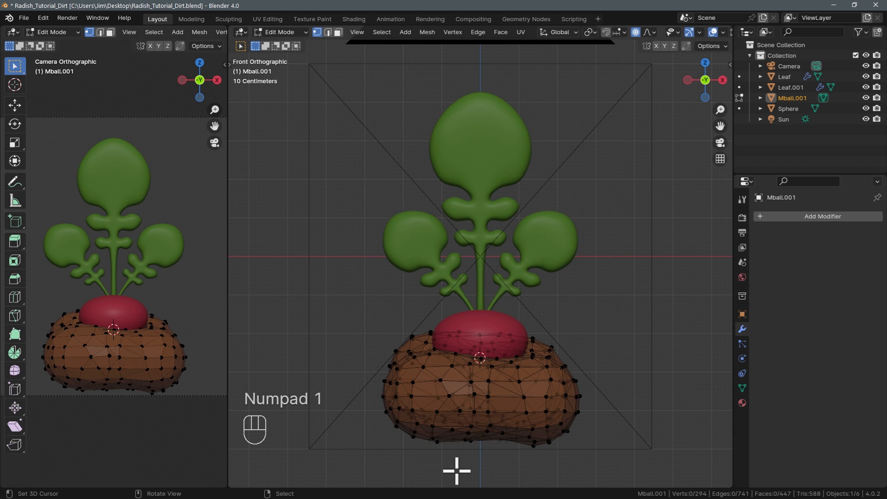
pyautogui.press('b')
pyautogui.moveTo(365, 403); pyautogui.dragTo(608, 439)
pyautogui.press('s')
pyautogui.press('z')
pyautogui.click(581, 373)
# Raise the dirt's flattened base about 0.2 m along Z, flatten it once more, and turn off X-ray to check the shape.
pyautogui.press('g')
pyautogui.press('z')
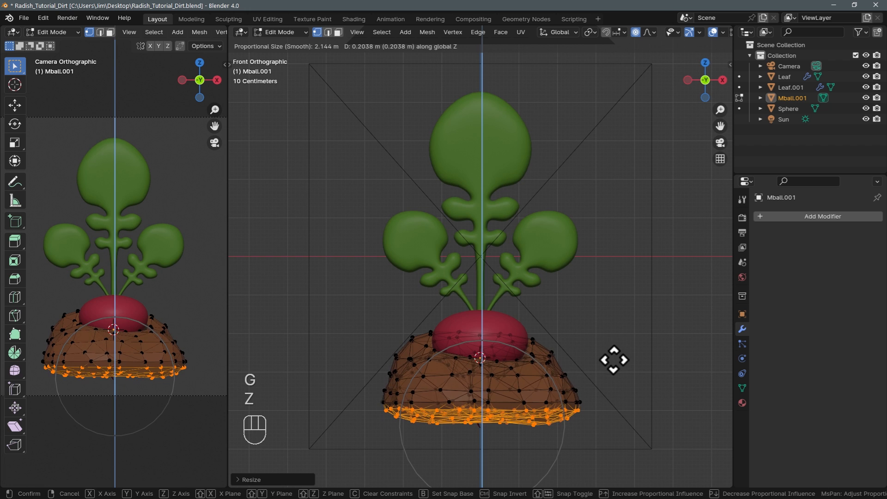
pyautogui.click(614, 361)
pyautogui.press('s')
pyautogui.press('z')
pyautogui.click(573, 381)
pyautogui.hotkey('alt', 'z')
pyautogui.moveTo(495, 410); pyautogui.dragTo(590, 394, button='middle')
pyautogui.press('KP_1')
pyautogui.press('Tab')
pyautogui.press('Tab')
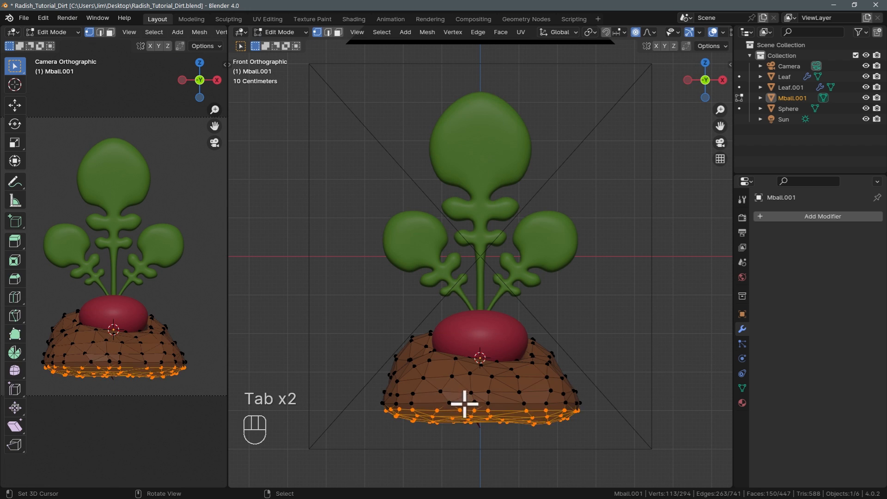
# Shift three single vertices along the dirt's lower front edge in Z with proportional editing to make the base less regular.
pyautogui.rightClick(451, 404)
pyautogui.press('g')
pyautogui.press('z')
pyautogui.click(456, 405)
pyautogui.rightClick(526, 408)
pyautogui.press('g')
pyautogui.press('z')
pyautogui.click(513, 402)
pyautogui.rightClick(413, 404)
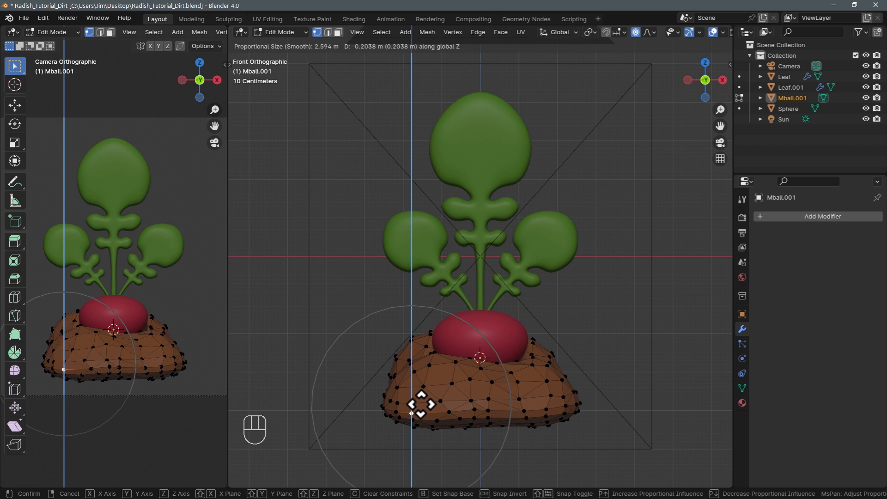
pyautogui.click(421, 405)
# Adjust a vertex on the dirt's upper right side along Z with proportional editing and leave Edit Mode.
pyautogui.rightClick(532, 356)
pyautogui.press('g')
pyautogui.press('z')
pyautogui.click(582, 347)
pyautogui.press('Tab')
# Set the Dirt material's base color to a brown with Hue 0.050, Saturation 0.854 and Value 0.395.
pyautogui.click(742, 404)
pyautogui.click(841, 343)
pyautogui.moveTo(791, 257); pyautogui.dragTo(781, 252)
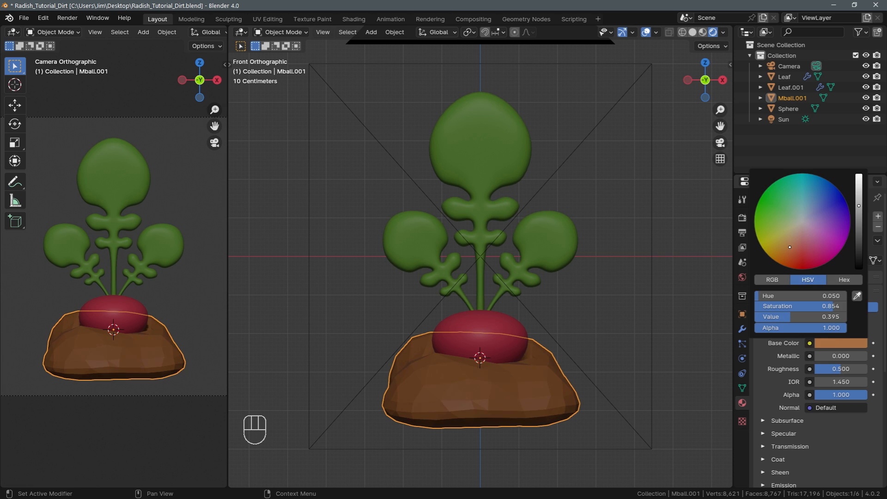
# Apply smooth shading to the dirt mesh and make a test render through the camera.
pyautogui.press('KP_0')
pyautogui.press('KP_0')
pyautogui.click(394, 31)
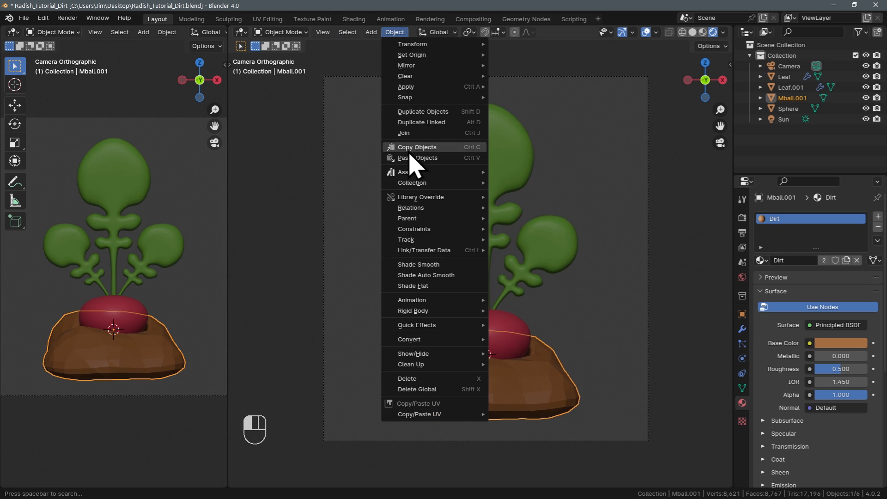
pyautogui.click(409, 147)
pyautogui.click(580, 369)
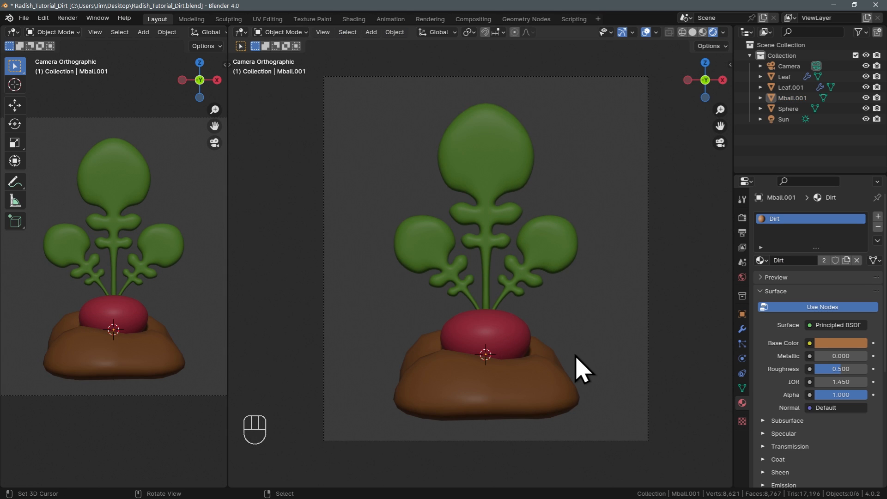
pyautogui.press('F12')
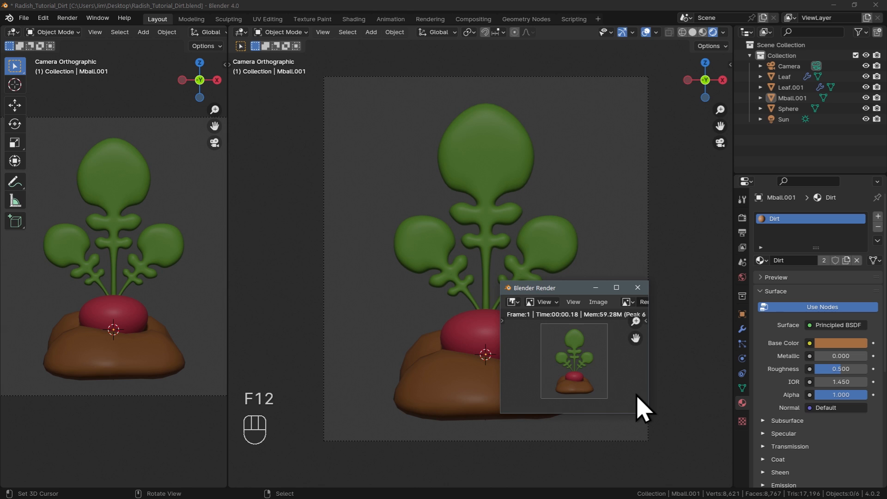
pyautogui.press('Escape')
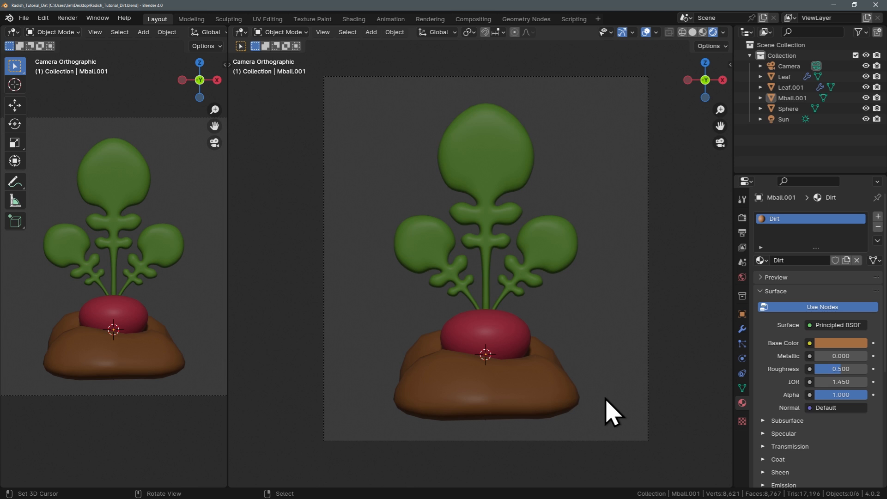
# Enable the transparent film background, render the image again, and open the render's image commands.
pyautogui.click(742, 224)
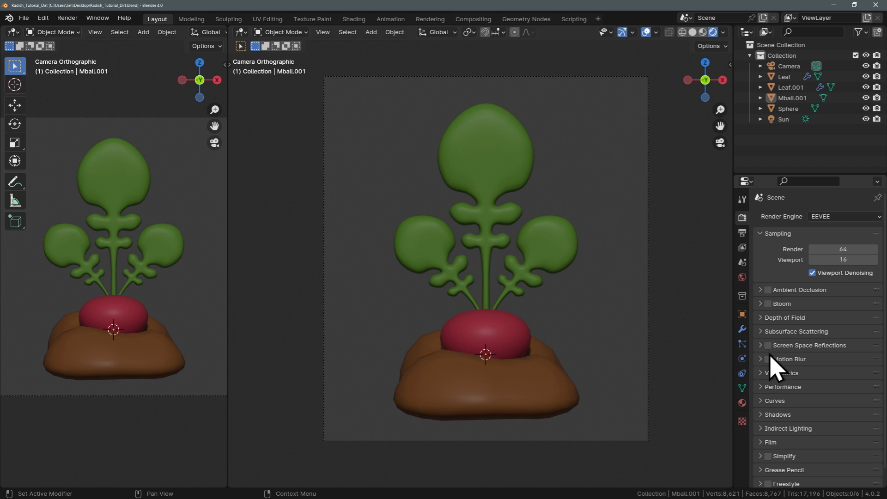
pyautogui.click(762, 443)
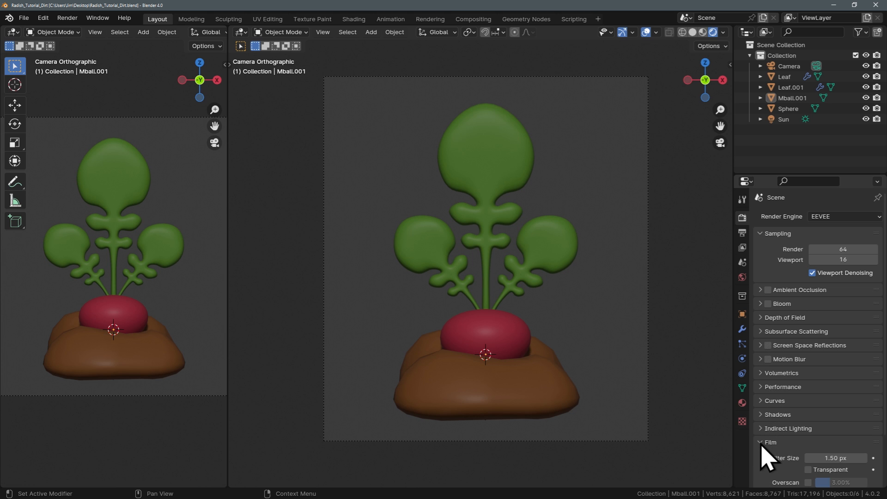
pyautogui.scroll(-3, 775, 444)
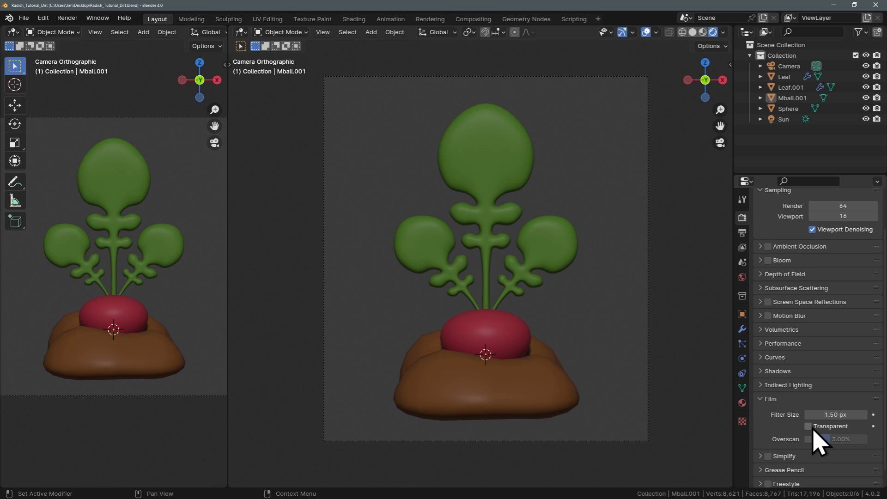
pyautogui.click(809, 427)
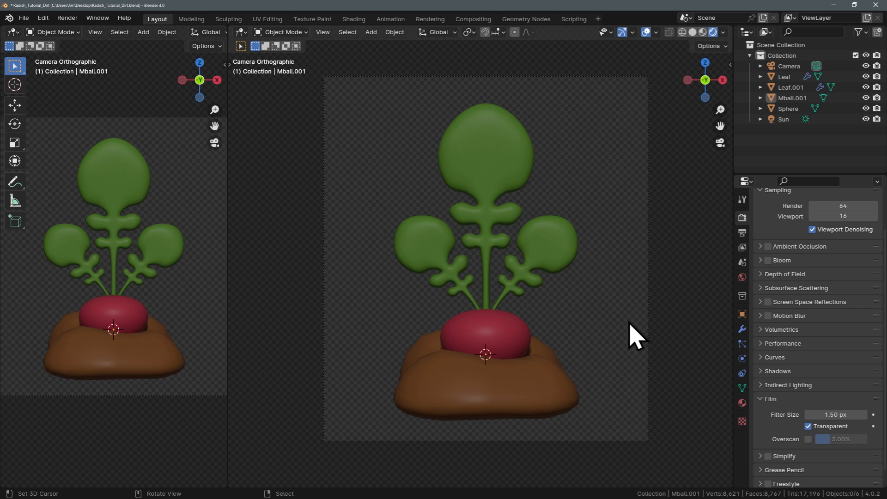
pyautogui.press('F12')
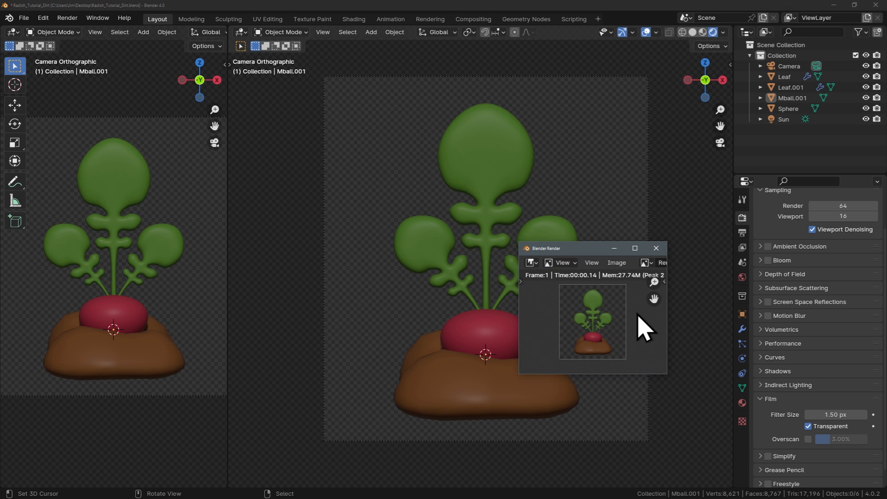
pyautogui.click(618, 264)
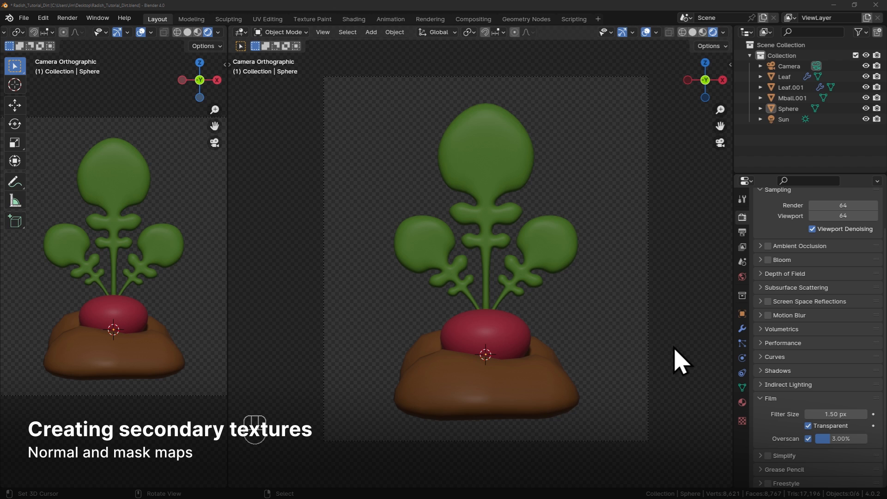
# Hide the dirt mesh in the viewport and in renders, and display the radish in Solid shading with the multicolored normal MatCap.
pyautogui.click(866, 98)
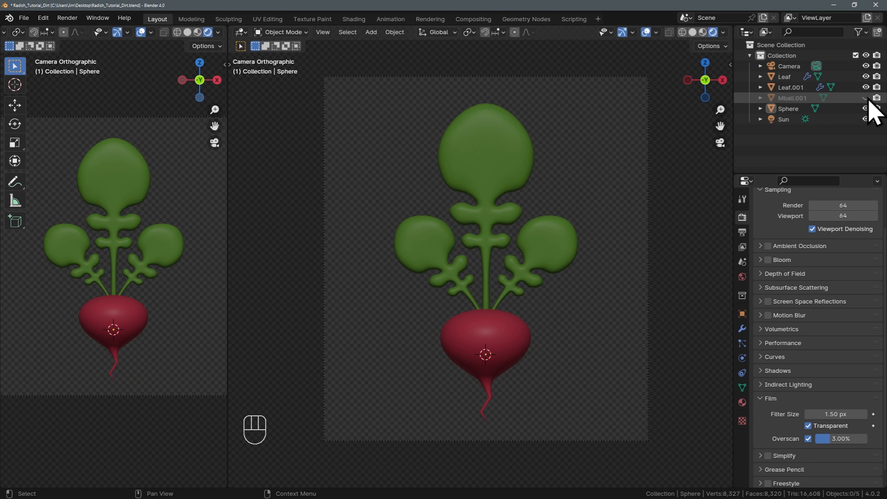
pyautogui.click(878, 98)
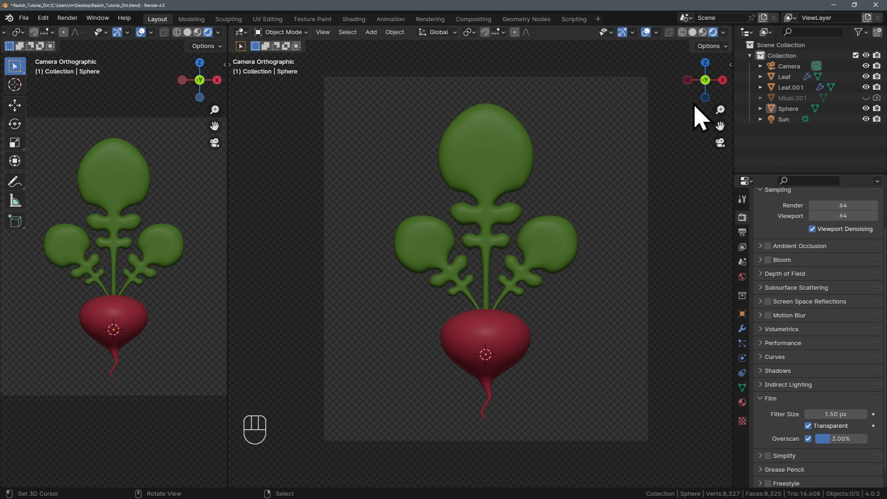
pyautogui.click(693, 32)
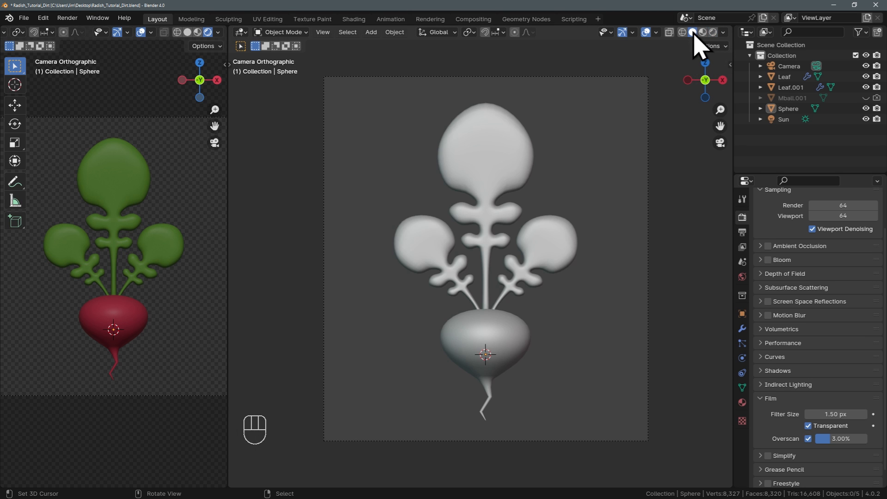
pyautogui.click(724, 31)
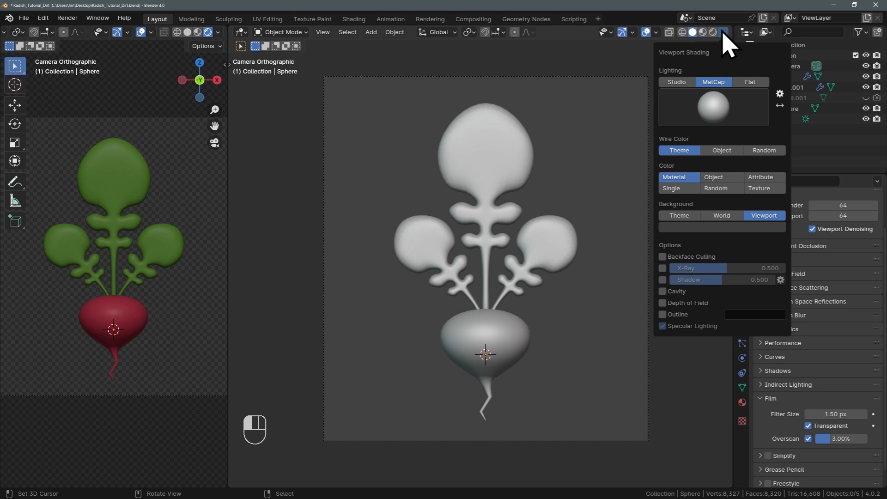
pyautogui.click(719, 123)
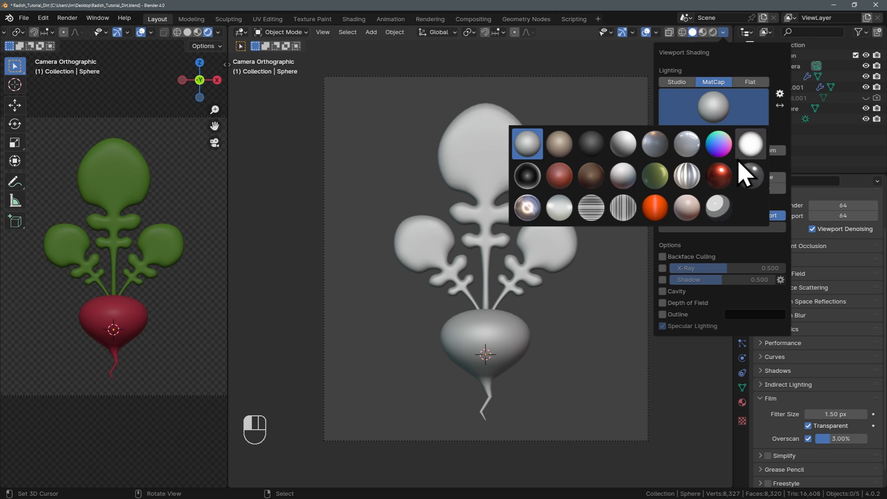
pyautogui.click(720, 145)
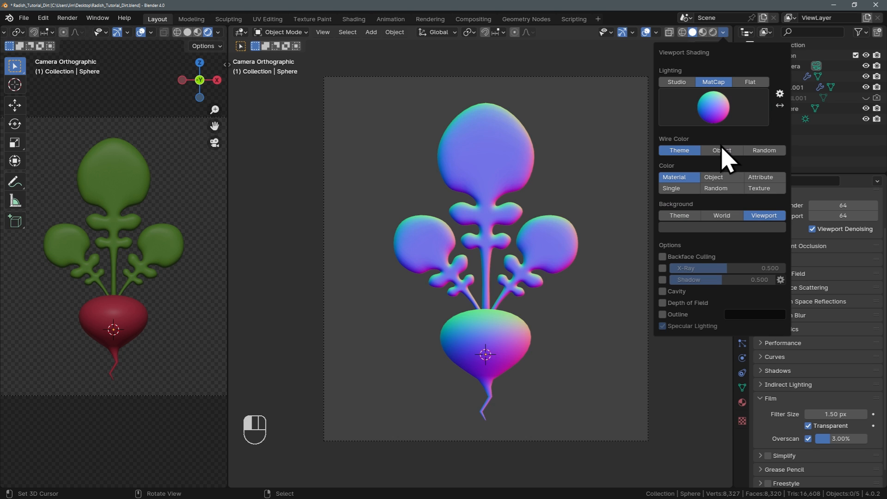
# Set the viewport's custom background color to hex 8080FF and hide the viewport overlays.
pyautogui.click(745, 227)
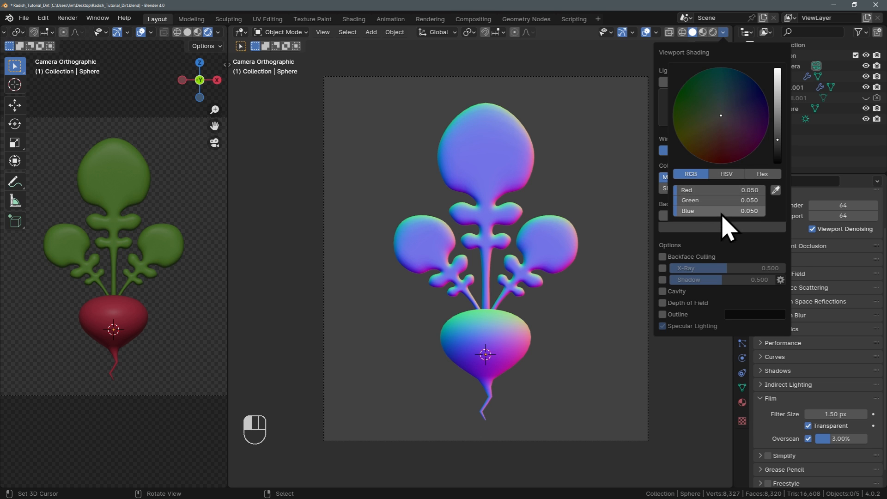
pyautogui.click(760, 174)
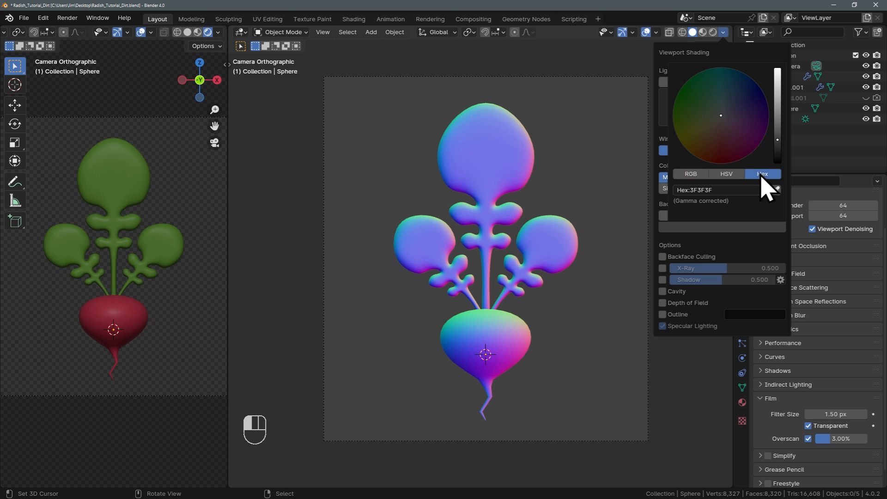
pyautogui.click(729, 190)
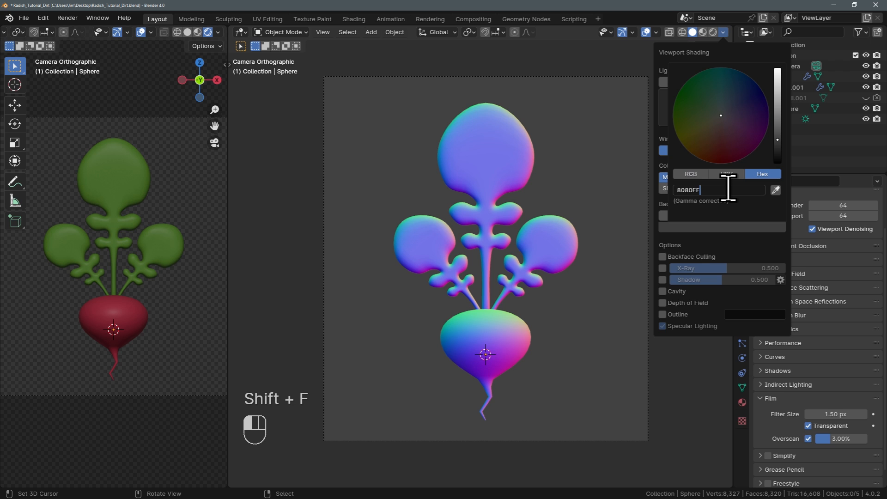
pyautogui.press('Return')
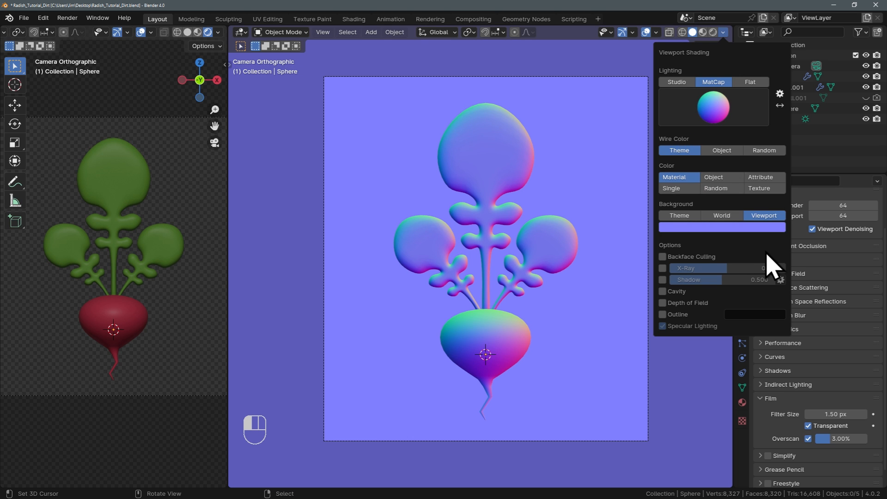
pyautogui.click(724, 33)
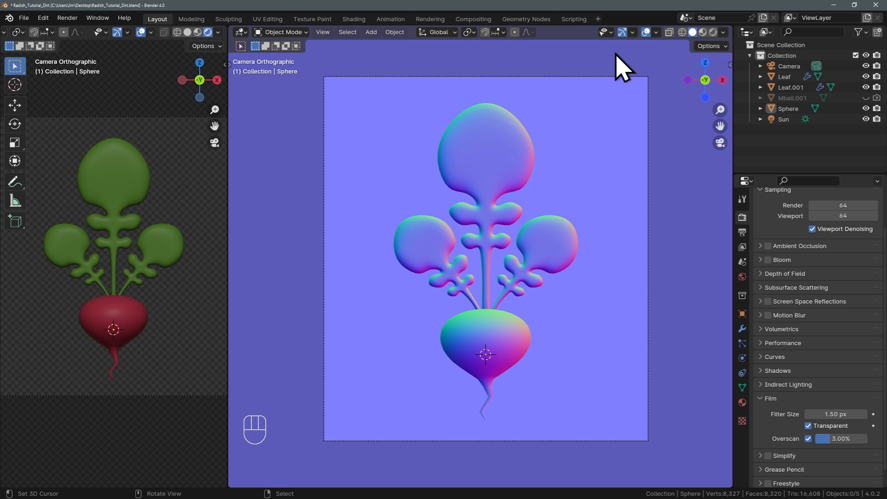
pyautogui.click(646, 32)
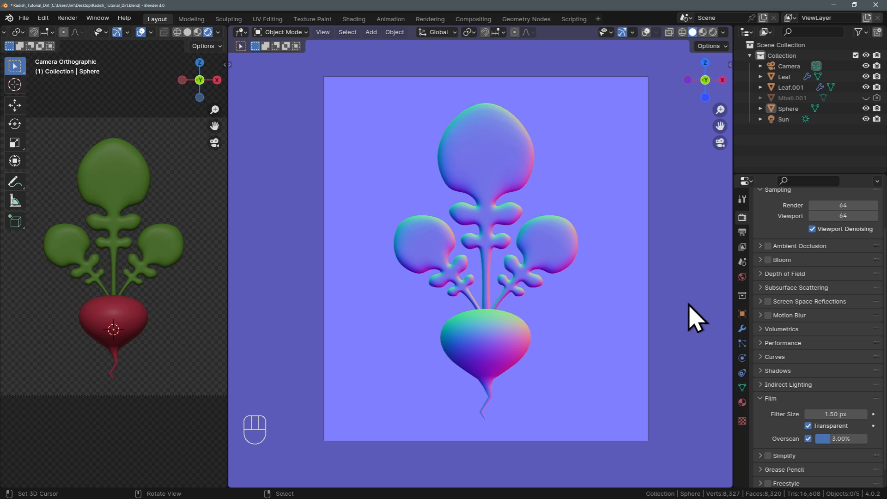
# Test a regular camera render and a viewport render image of the radish, closing each result.
pyautogui.press('F12')
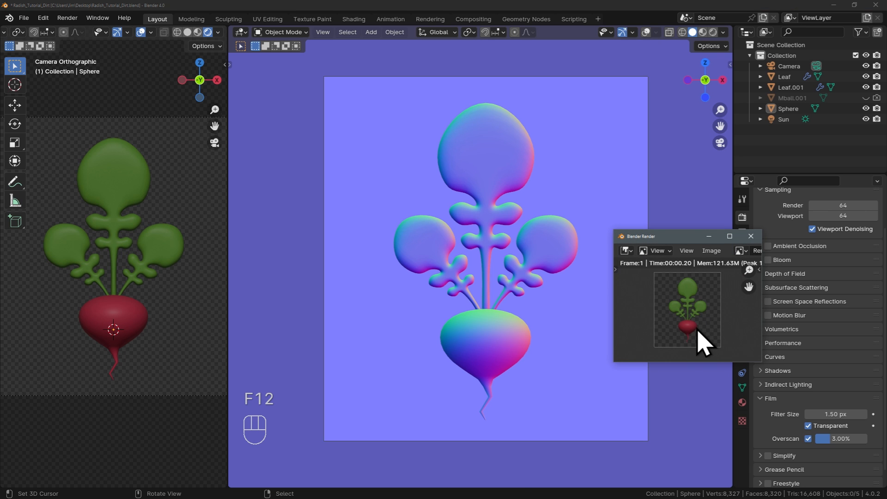
pyautogui.click(751, 236)
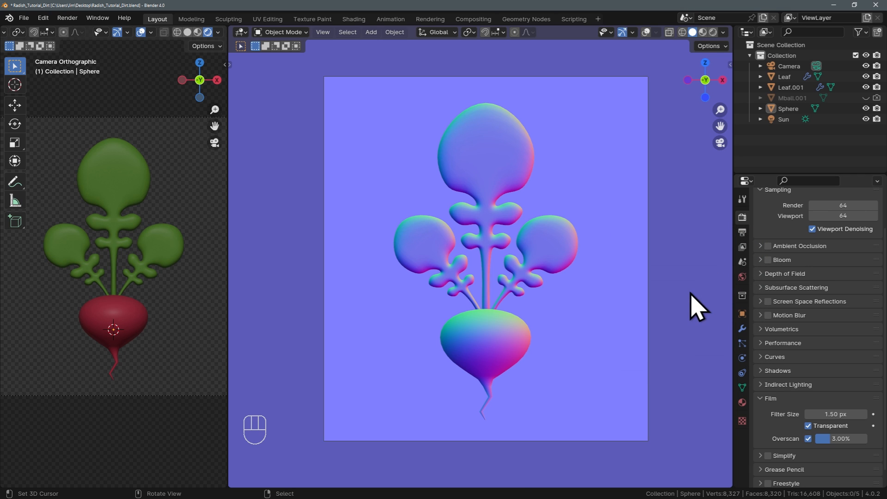
pyautogui.click(327, 34)
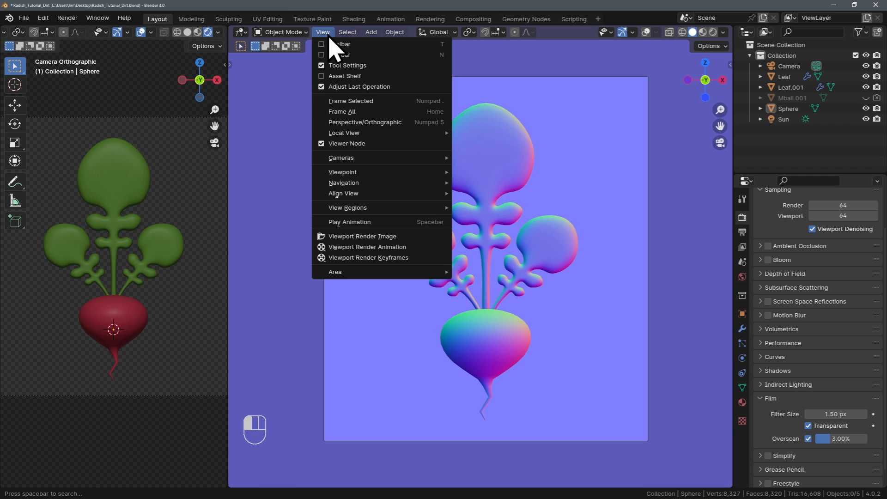
pyautogui.click(367, 245)
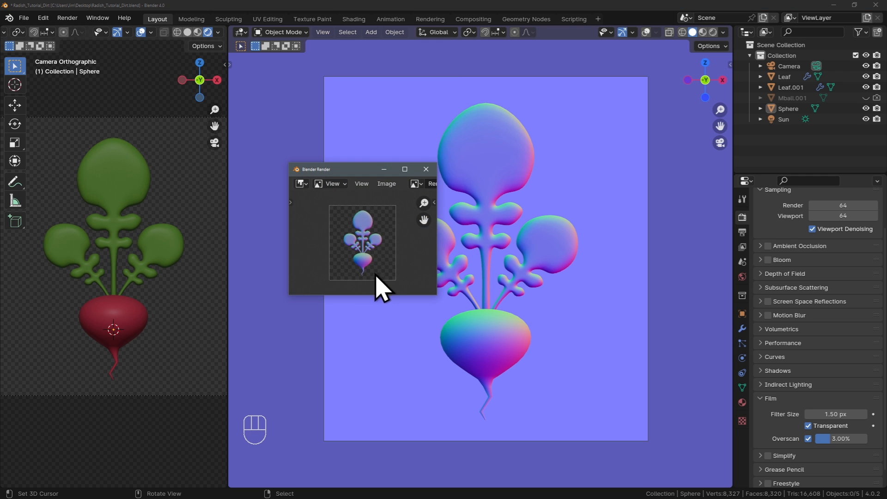
pyautogui.click(426, 169)
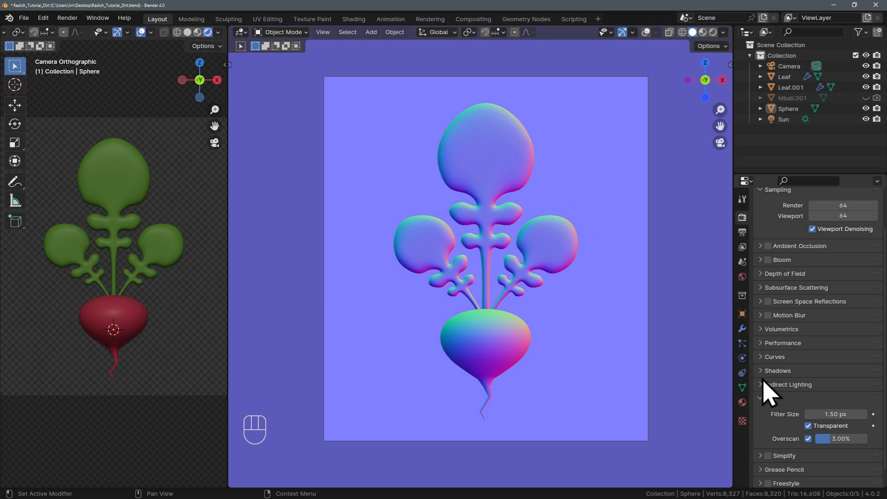
# Disable the transparent film background and make another viewport render image to check the background color.
pyautogui.click(809, 426)
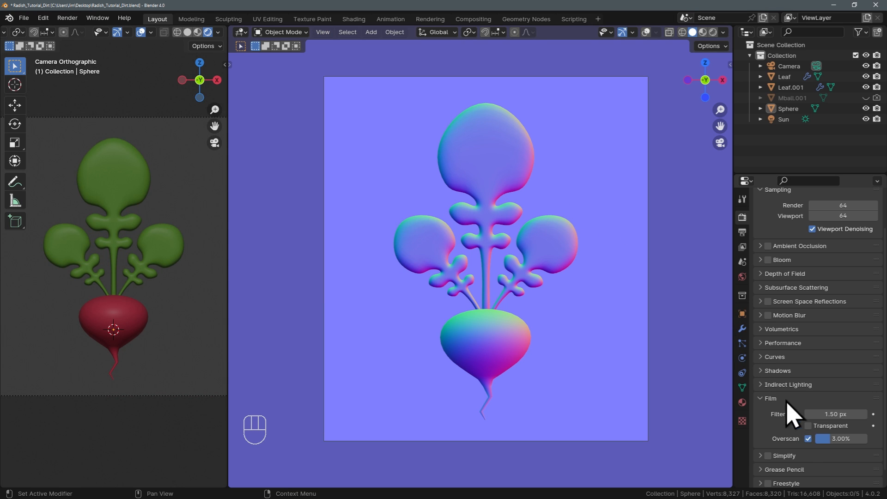
pyautogui.click(322, 31)
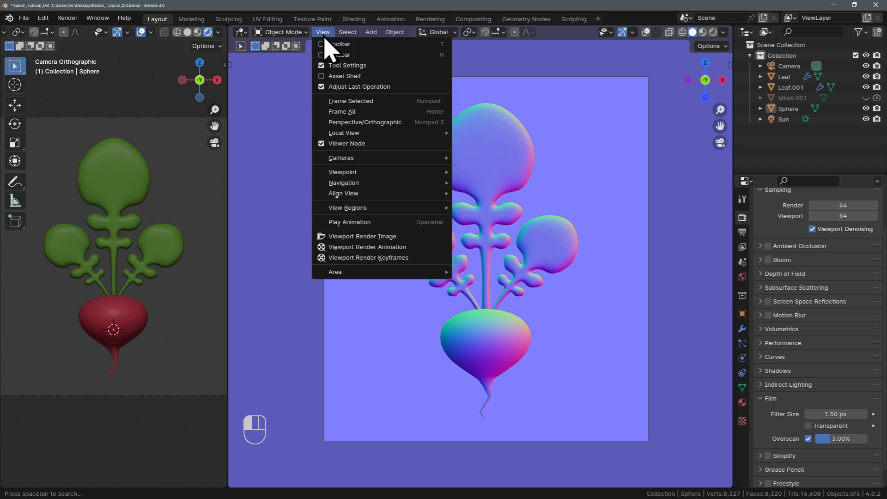
pyautogui.click(362, 236)
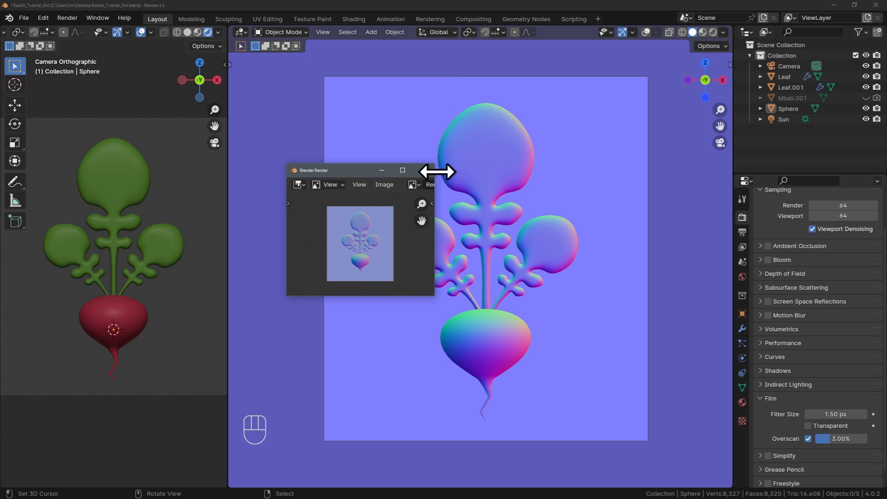
pyautogui.click(424, 172)
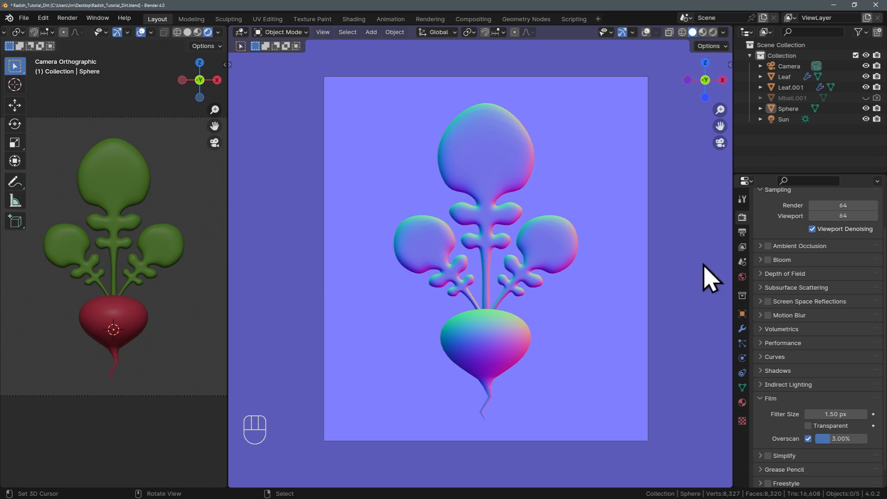
# Set the scene's color management View Transform to Standard.
pyautogui.scroll(-1, 831, 325)
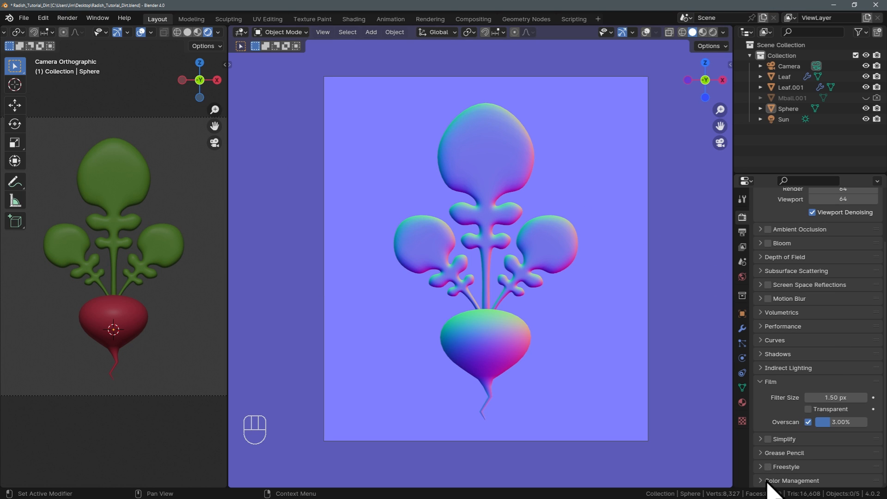
pyautogui.scroll(-4, 792, 459)
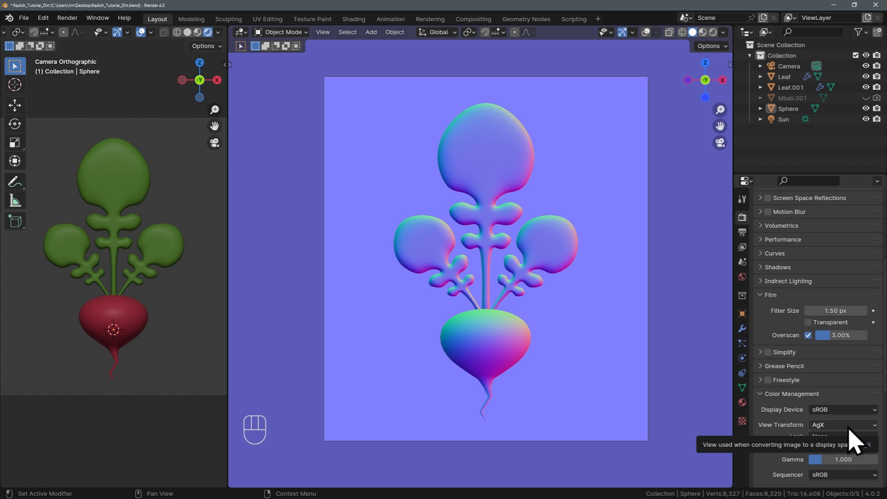
pyautogui.click(852, 425)
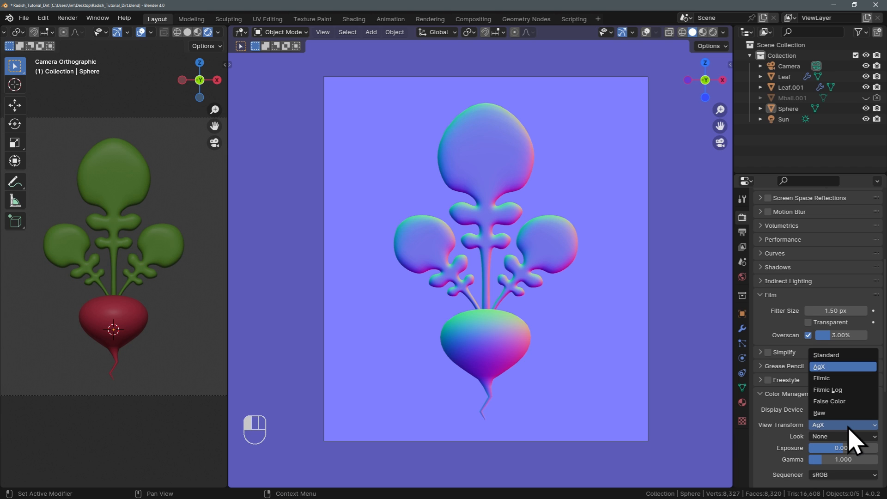
pyautogui.click(844, 356)
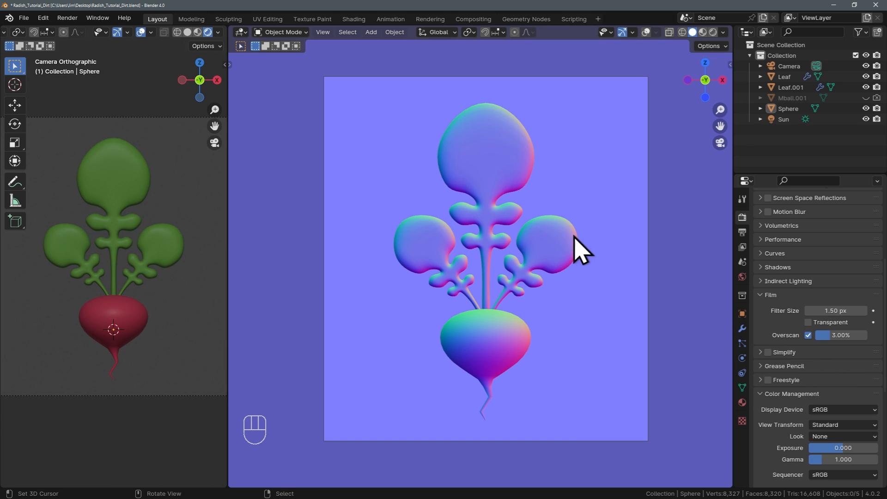
# Make a viewport render image of the radish's normal shading and open the render's image commands.
pyautogui.click(323, 32)
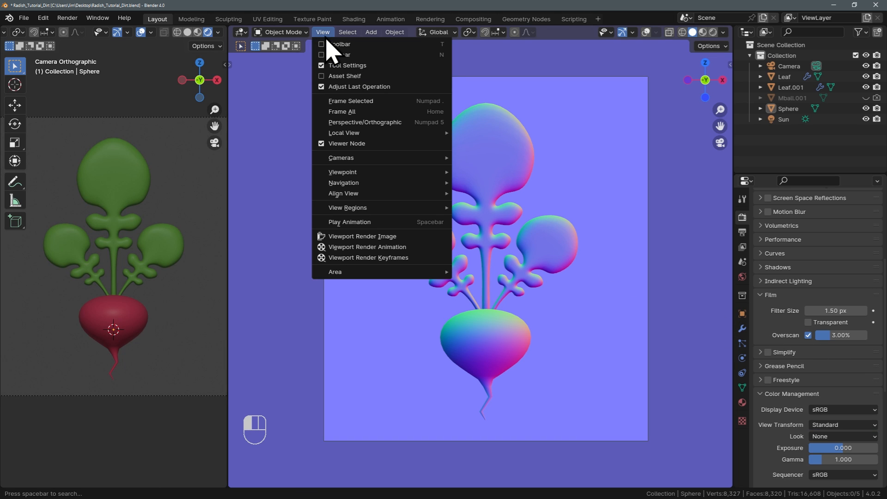
pyautogui.click(365, 237)
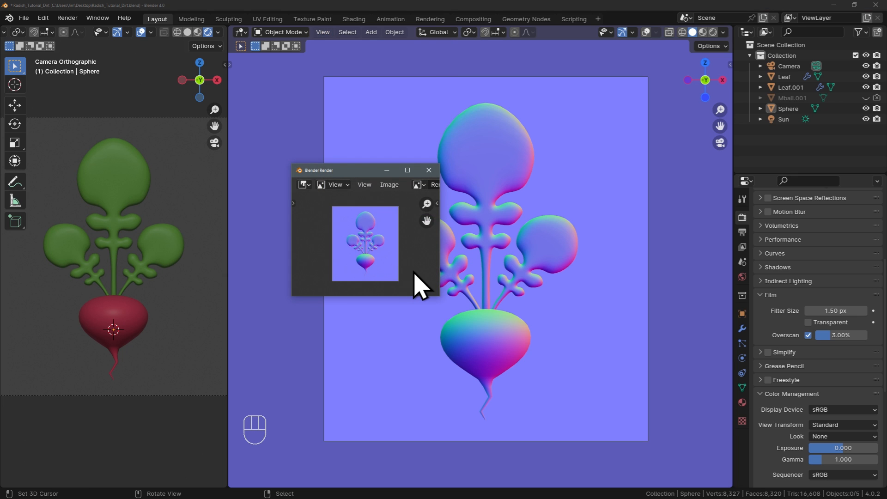
pyautogui.click(392, 186)
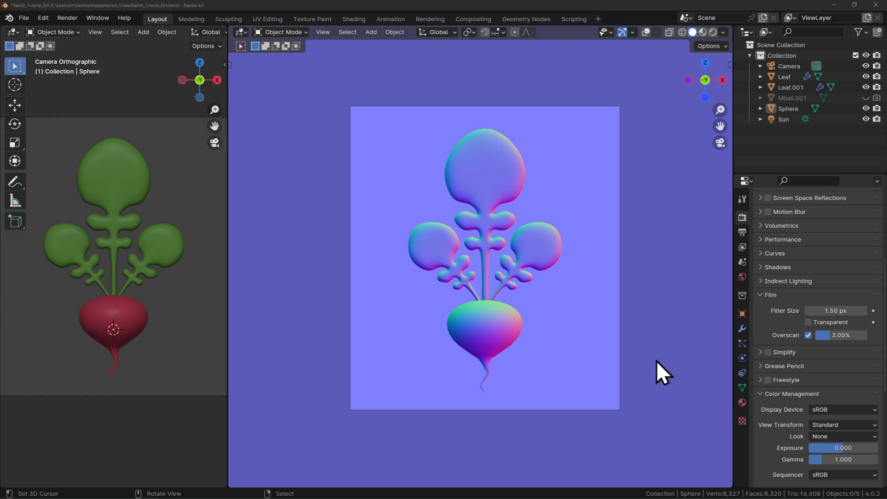
# Show the dirt mesh in the viewport and in renders, and make a viewport render image with it.
pyautogui.click(865, 97)
pyautogui.click(877, 98)
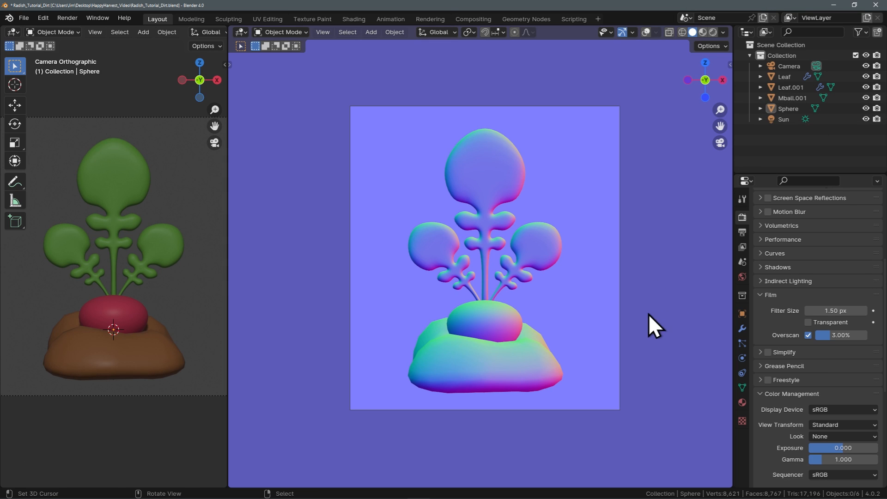
pyautogui.click(324, 33)
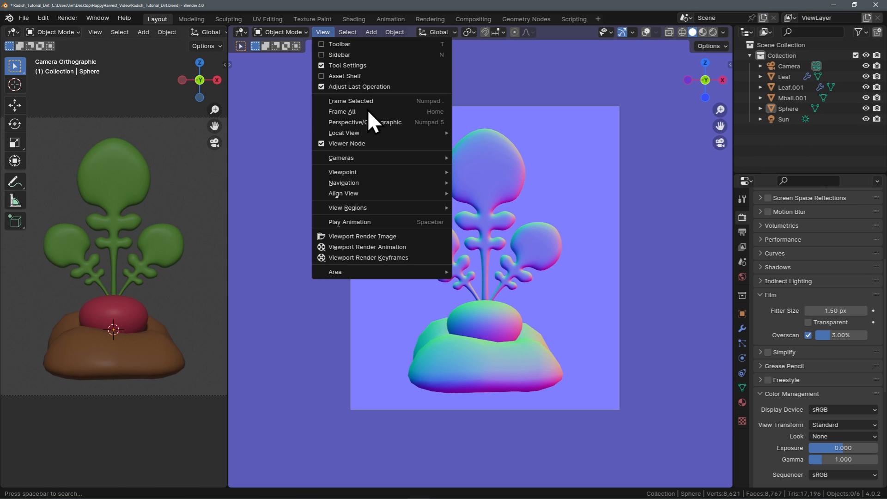
pyautogui.click(376, 237)
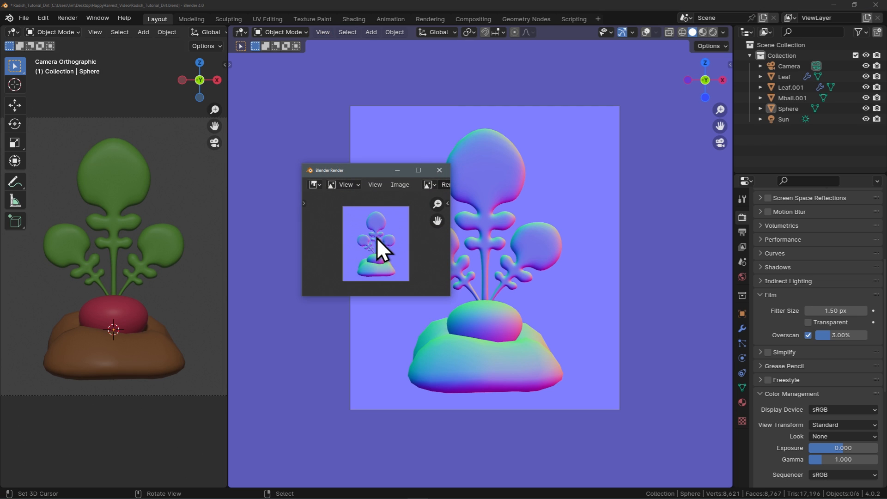
# Save the rendered normal map as Sprite_Radish_normal_03.png in the Radish folder and close the render window.
pyautogui.click(401, 185)
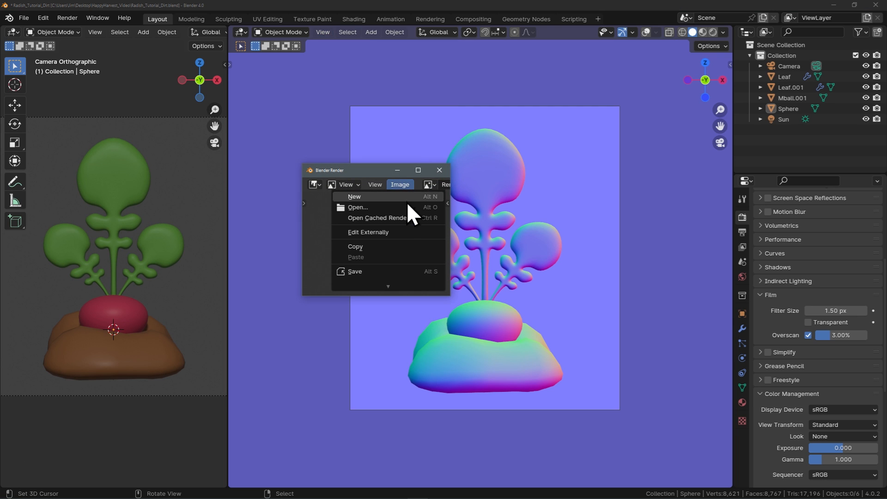
pyautogui.click(384, 270)
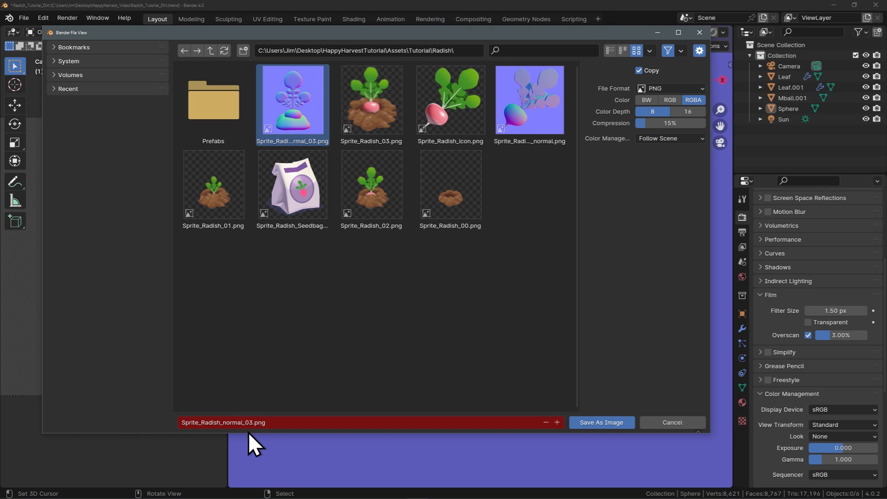
pyautogui.click(599, 421)
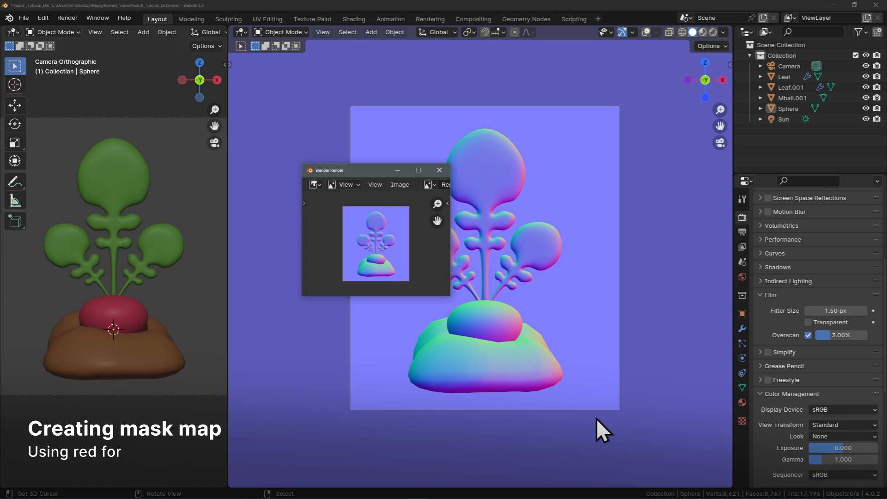
pyautogui.click(442, 173)
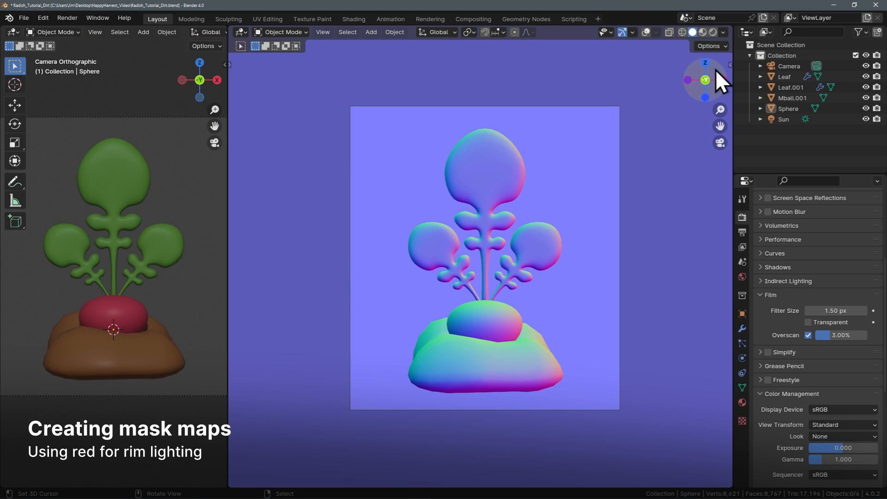
# Display the normal-map viewport in Rendered shading and merge the two side-by-side viewports into one.
pyautogui.click(713, 32)
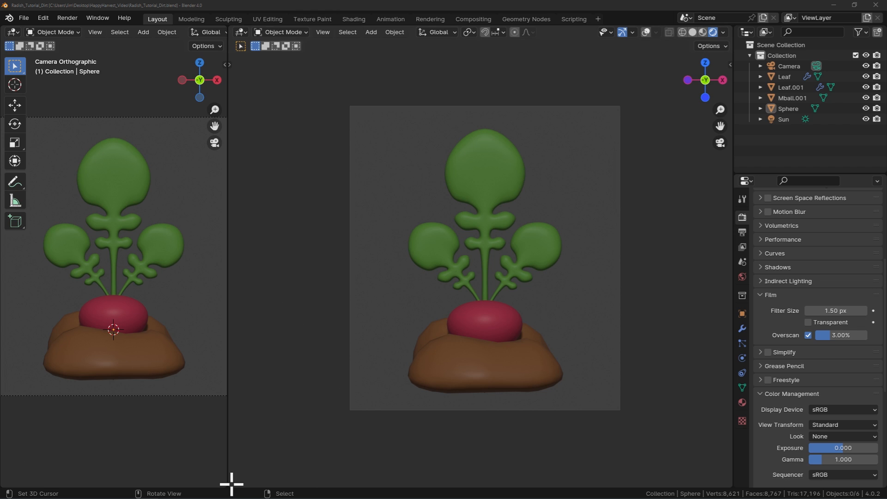
pyautogui.moveTo(231, 482); pyautogui.dragTo(184, 486)
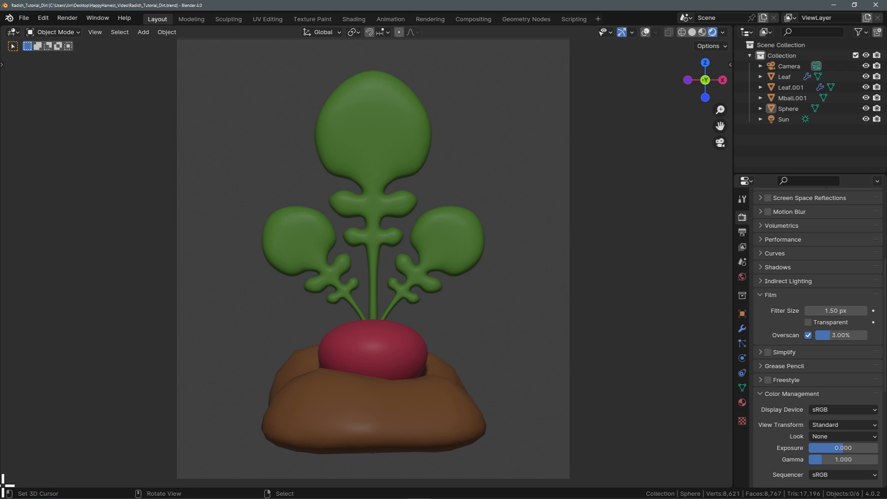
# Split the viewport into upper and lower areas and turn the lower one into a Shader Editor.
pyautogui.moveTo(6, 483)
pyautogui.mouseDown()
pyautogui.moveTo(10, 331)
pyautogui.moveTo(88, 229)
pyautogui.moveTo(91, 246)
pyautogui.mouseUp()
pyautogui.click(12, 252)
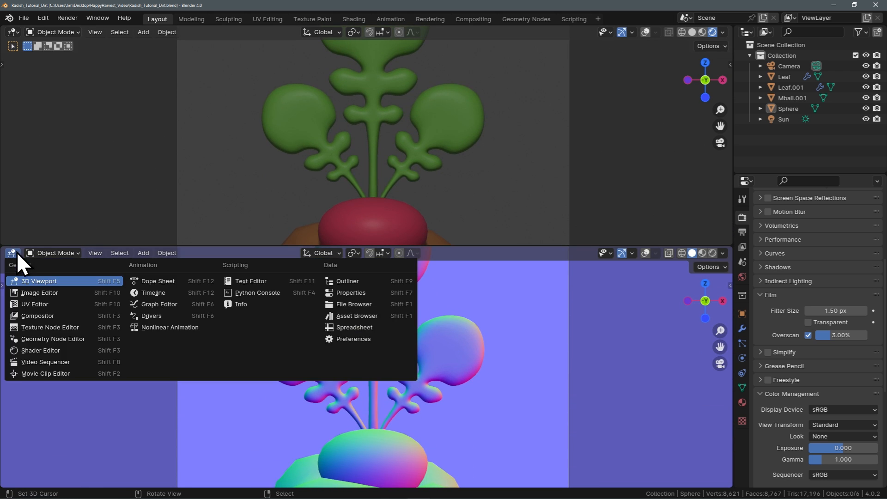
pyautogui.click(54, 348)
pyautogui.scroll(3, 184, 393)
pyautogui.scroll(-4, 405, 182)
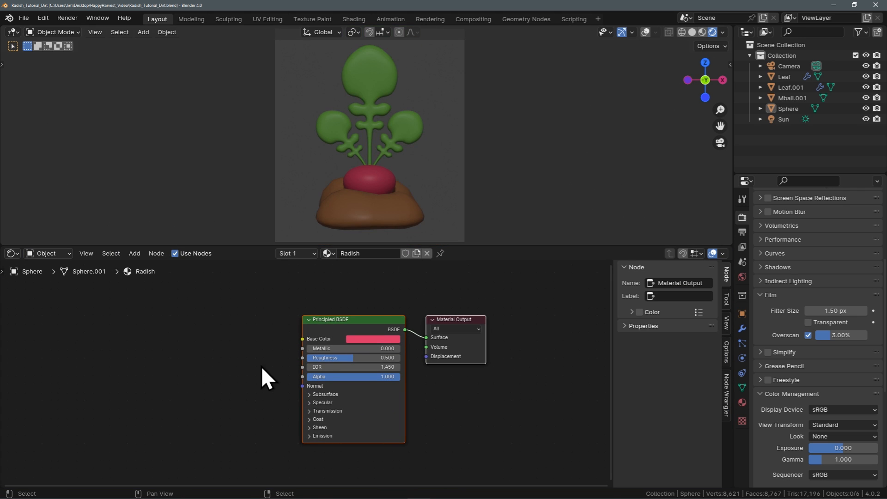
# Add a second material slot to the radish body and create a new material in it.
pyautogui.click(740, 403)
pyautogui.scroll(6, 806, 277)
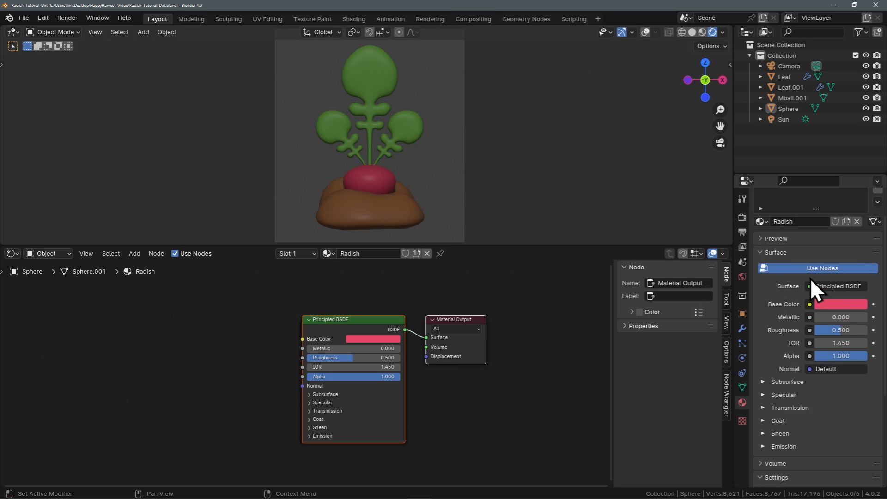
pyautogui.click(878, 216)
pyautogui.click(801, 281)
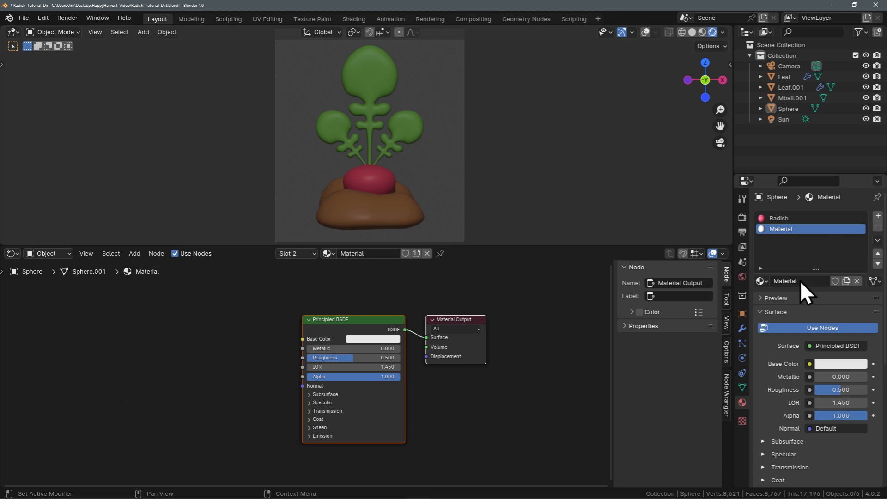
# Rename the new material MaskMap and remove the Radish material slot from the radish body.
pyautogui.write('MaskMap')
pyautogui.press('Return')
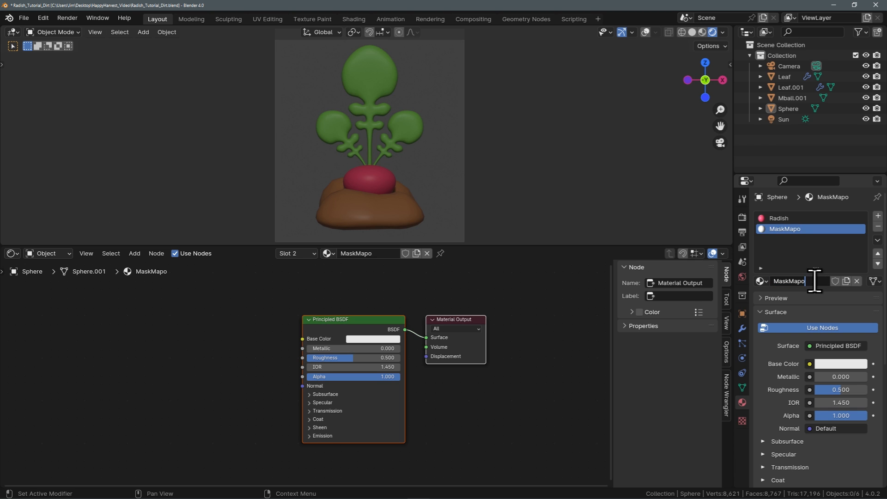
pyautogui.click(814, 218)
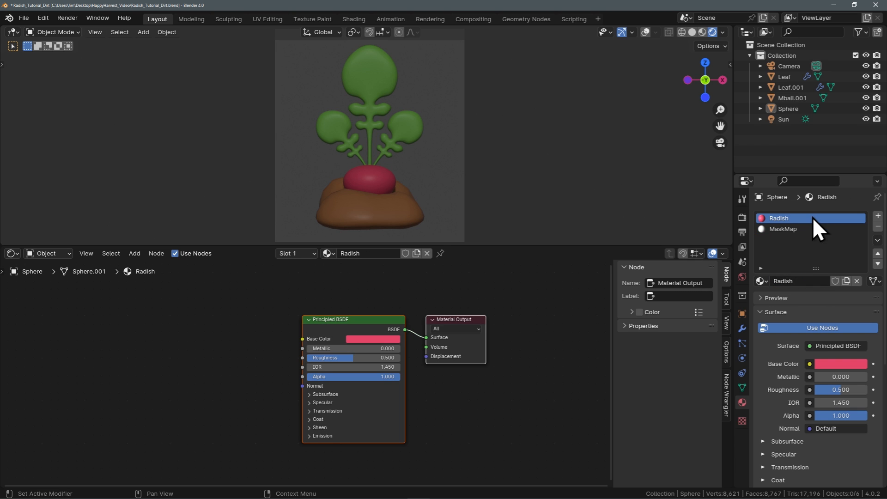
pyautogui.click(878, 226)
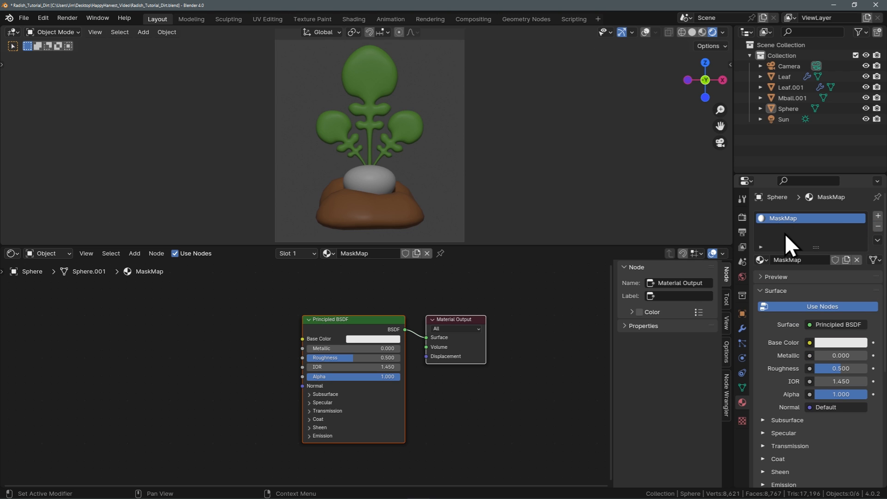
# Assign the MaskMap material to the dirt mound and to both leaf objects in place of their current materials.
pyautogui.rightClick(370, 204)
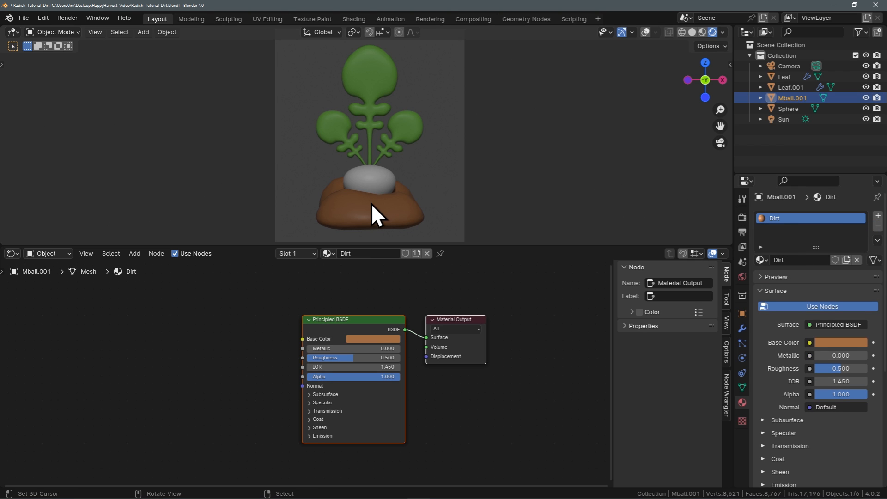
pyautogui.click(763, 258)
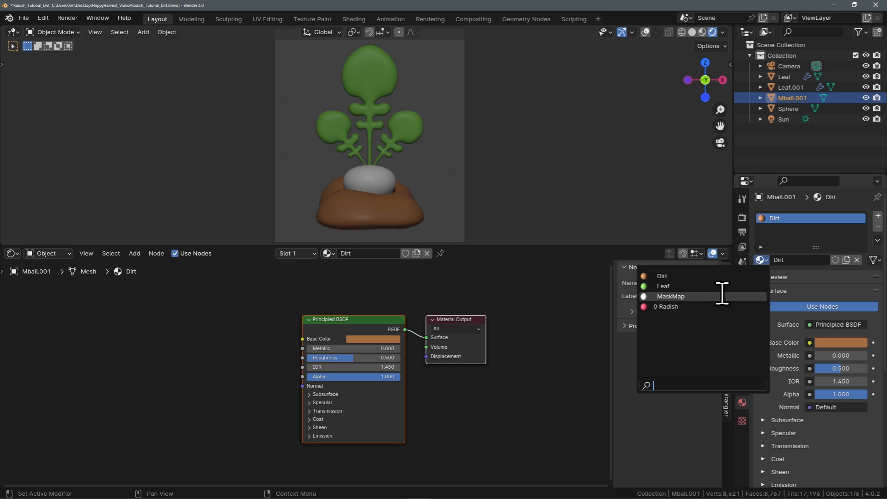
pyautogui.click(723, 295)
pyautogui.click(405, 134)
pyautogui.click(760, 260)
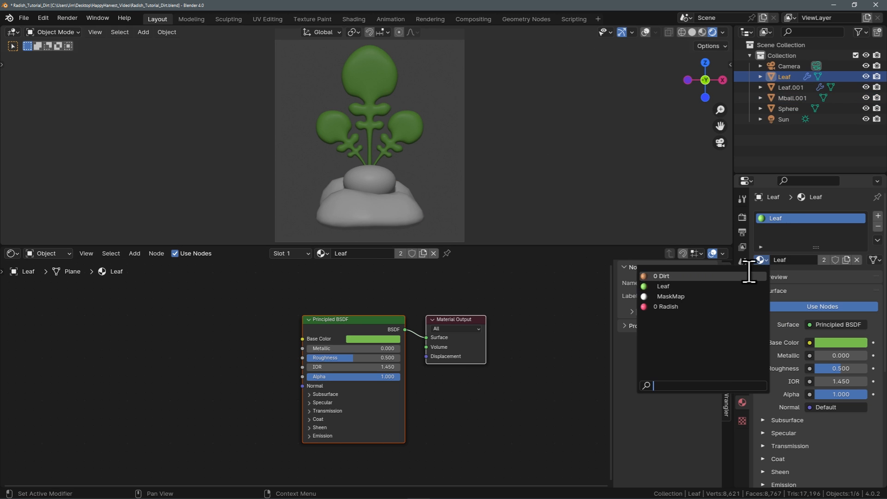
pyautogui.click(693, 296)
pyautogui.click(404, 129)
pyautogui.click(761, 260)
pyautogui.click(723, 296)
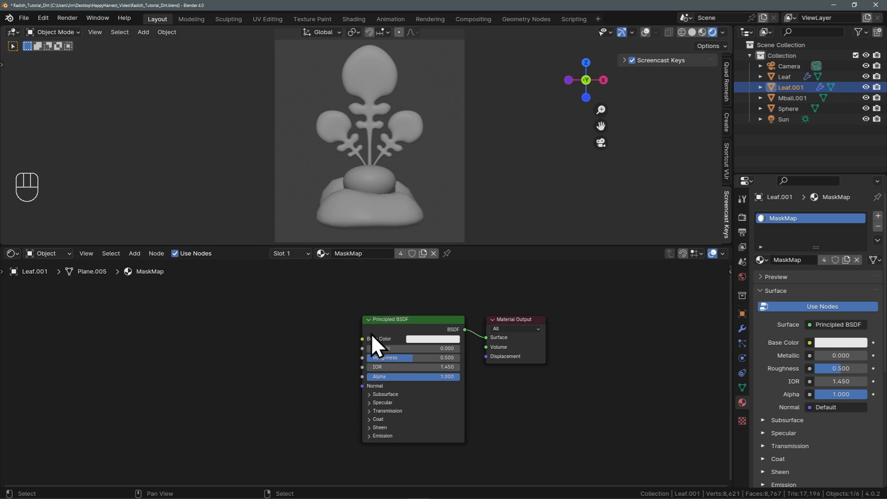
# Move the Principled BSDF node away from the Material Output and insert a Shader to RGB node between them.
pyautogui.click(390, 326)
pyautogui.moveTo(389, 325); pyautogui.dragTo(197, 321)
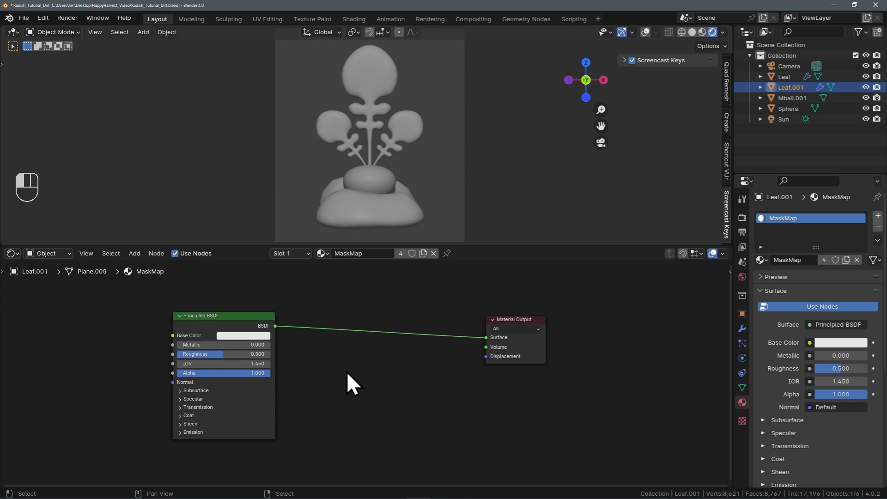
pyautogui.hotkey('shift', 'a')
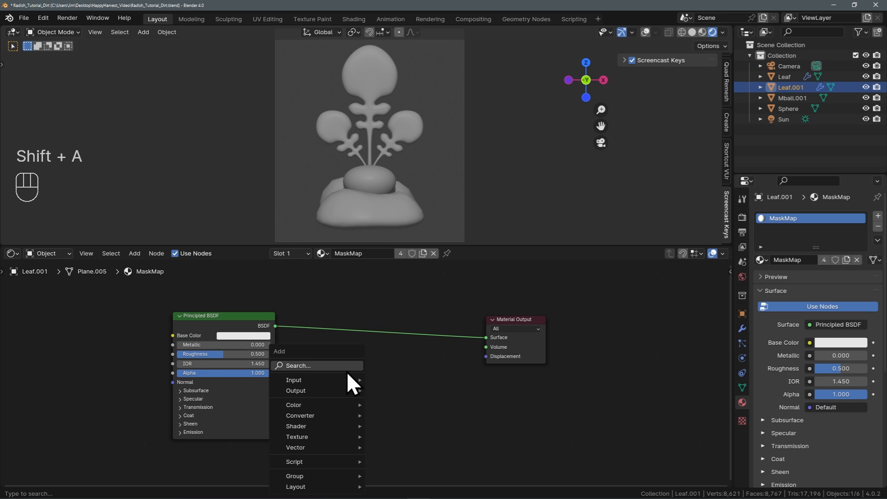
pyautogui.write('s')
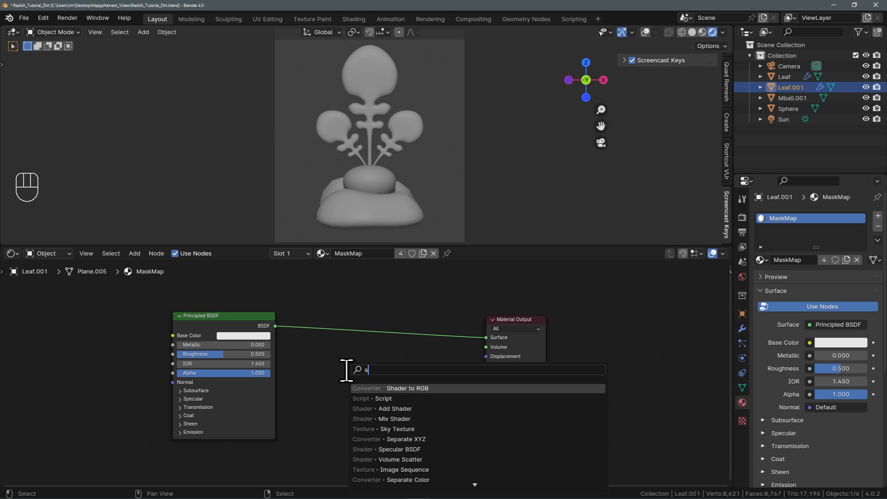
pyautogui.write('hader to rgb')
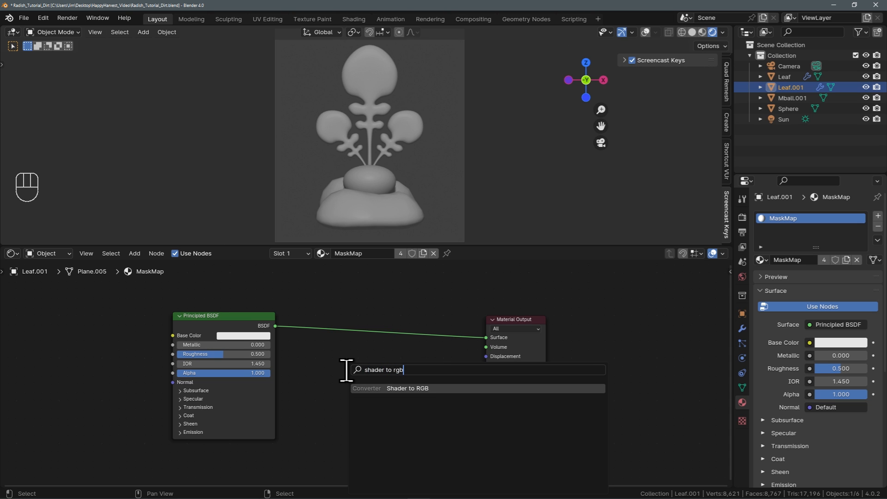
pyautogui.click(390, 388)
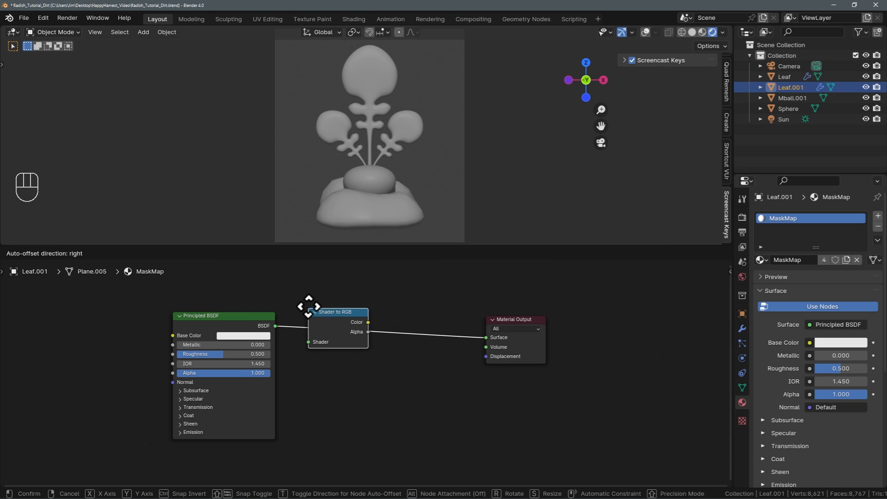
pyautogui.click(306, 309)
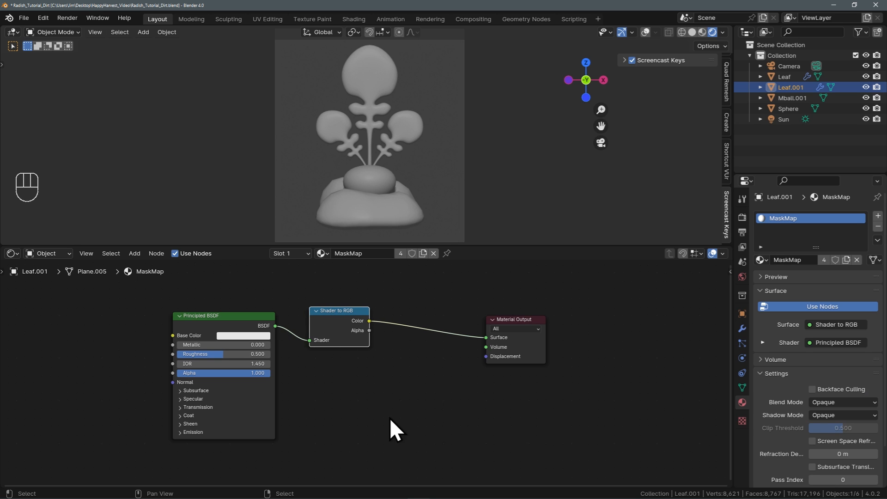
# Insert a Color Ramp node between the Shader to RGB and Material Output nodes.
pyautogui.hotkey('shift', 'a')
pyautogui.click(374, 365)
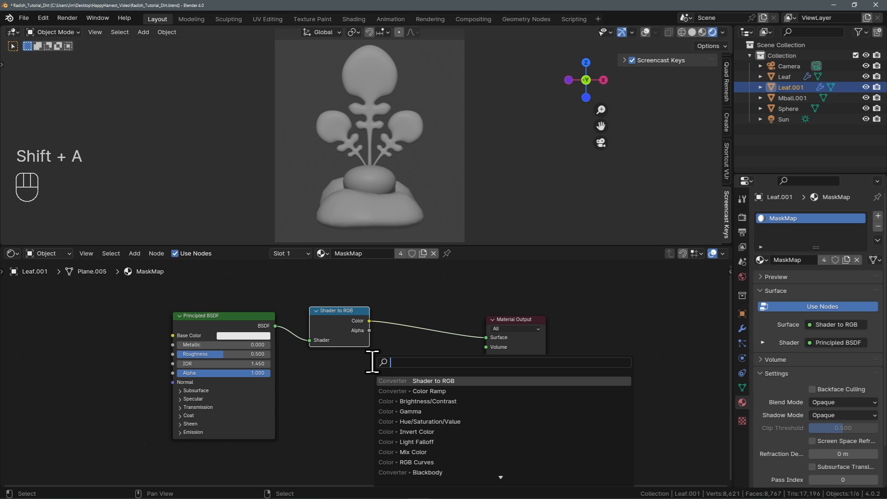
pyautogui.write('color')
pyautogui.click(438, 388)
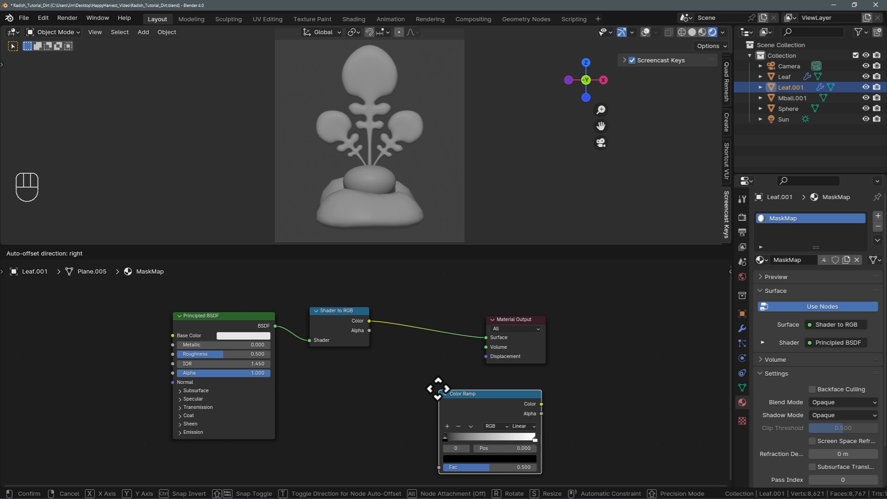
pyautogui.click(402, 307)
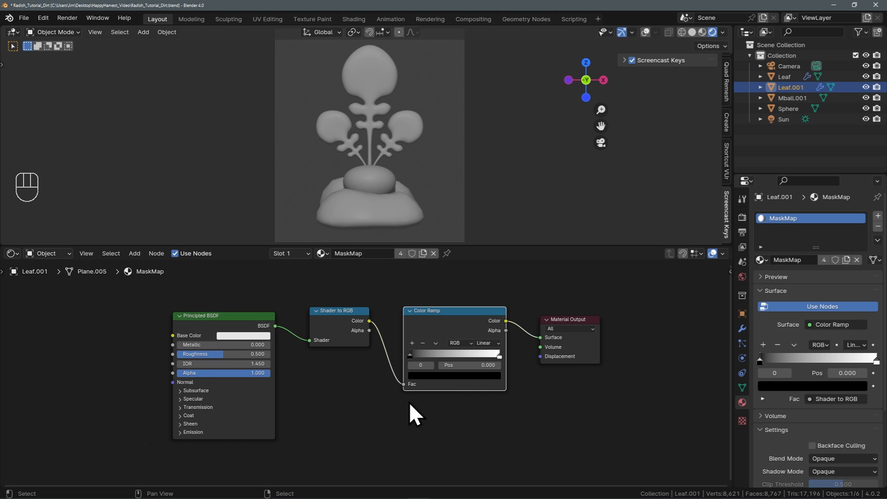
# Move the Color Ramp's black stop to position 0.242 and its white stop to 0.350.
pyautogui.moveTo(410, 354); pyautogui.dragTo(431, 353)
pyautogui.moveTo(500, 355); pyautogui.dragTo(442, 357)
# Recolour the Color Ramp's black stop to pure red and its white stop to black.
pyautogui.click(432, 356)
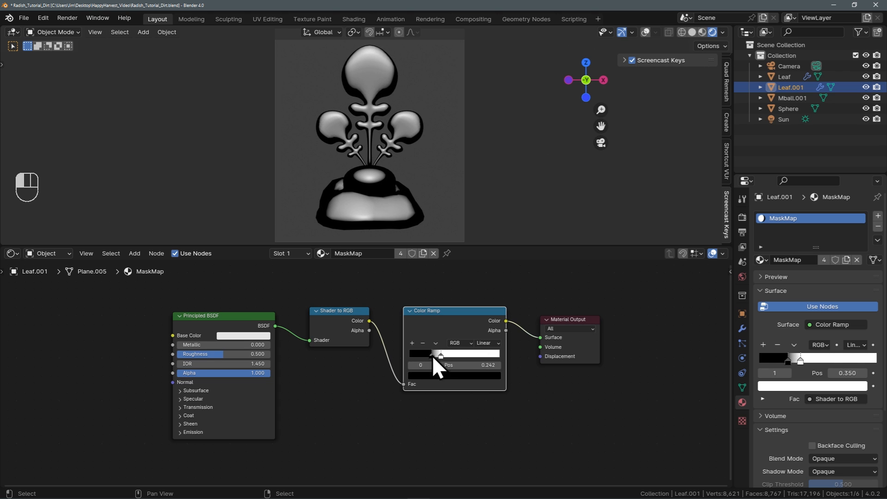
pyautogui.click(416, 376)
pyautogui.moveTo(491, 294); pyautogui.dragTo(493, 275)
pyautogui.click(425, 325)
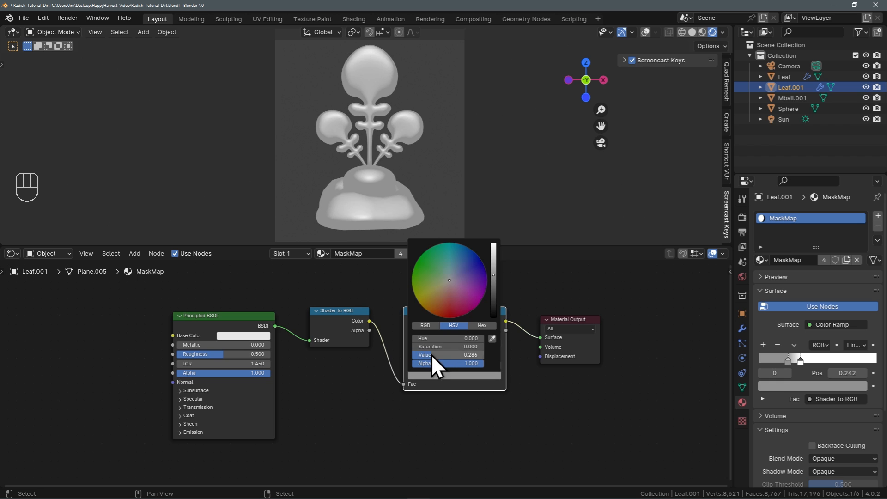
pyautogui.moveTo(446, 339); pyautogui.dragTo(410, 355)
pyautogui.click(454, 326)
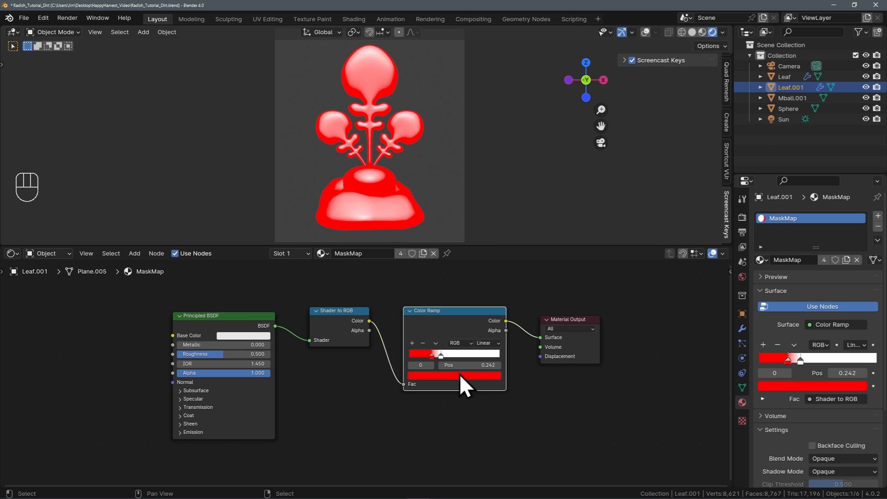
pyautogui.click(442, 359)
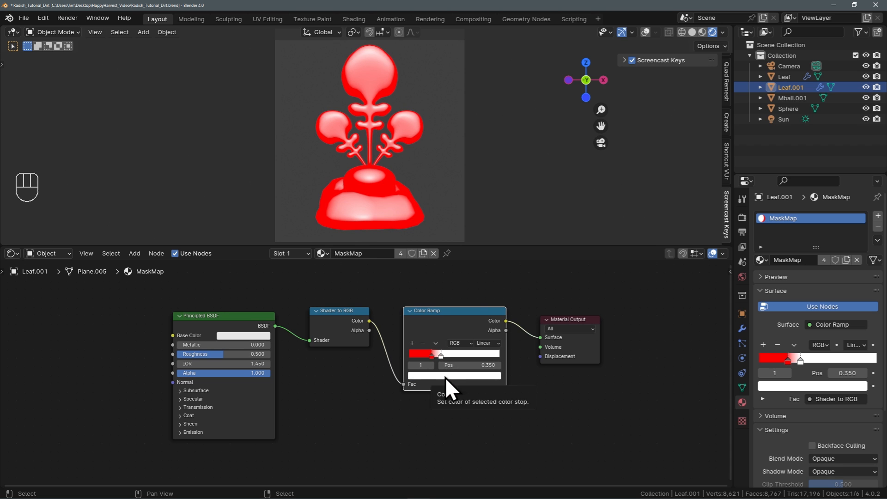
pyautogui.click(445, 377)
pyautogui.moveTo(494, 256); pyautogui.dragTo(494, 318)
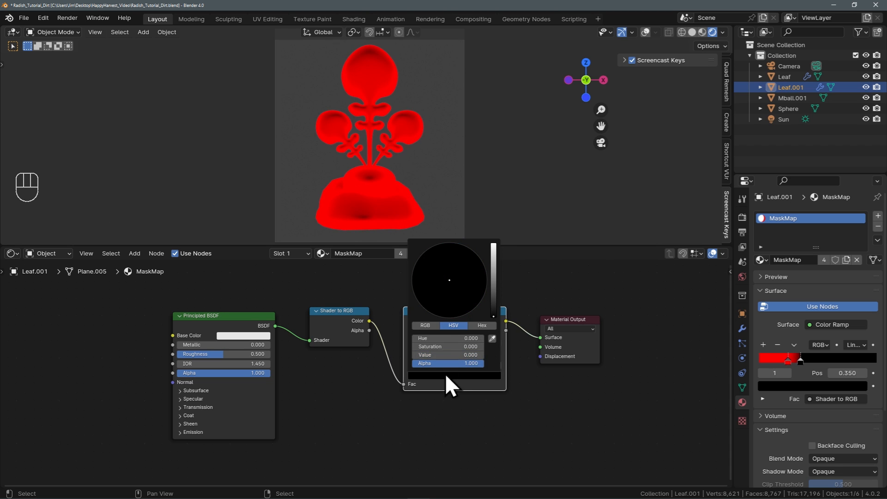
# Widen the Color Ramp node and bring its red and black stops close together, with the black stop at 0.207.
pyautogui.moveTo(442, 358)
pyautogui.mouseDown()
pyautogui.moveTo(450, 358)
pyautogui.moveTo(433, 359)
pyautogui.mouseUp()
pyautogui.scroll(1, 457, 359)
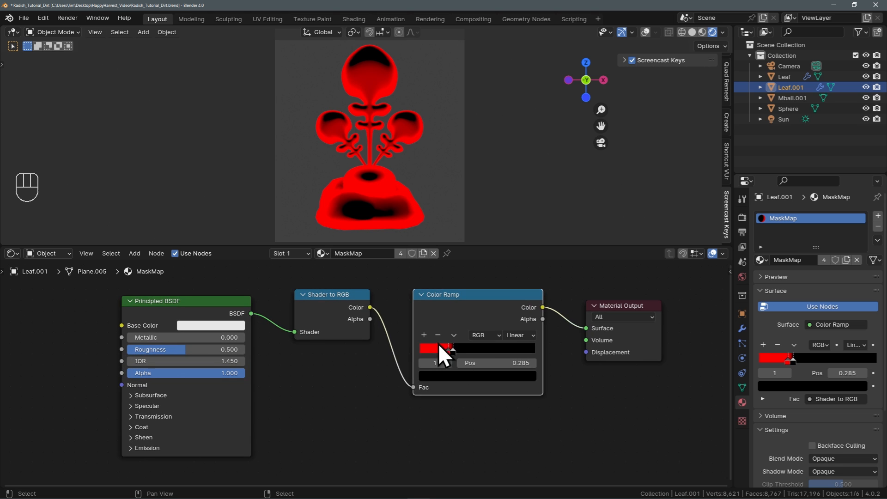
pyautogui.moveTo(412, 321); pyautogui.dragTo(390, 323)
pyautogui.moveTo(428, 354)
pyautogui.mouseDown()
pyautogui.moveTo(421, 354)
pyautogui.moveTo(439, 354)
pyautogui.moveTo(408, 354)
pyautogui.moveTo(430, 353)
pyautogui.mouseUp()
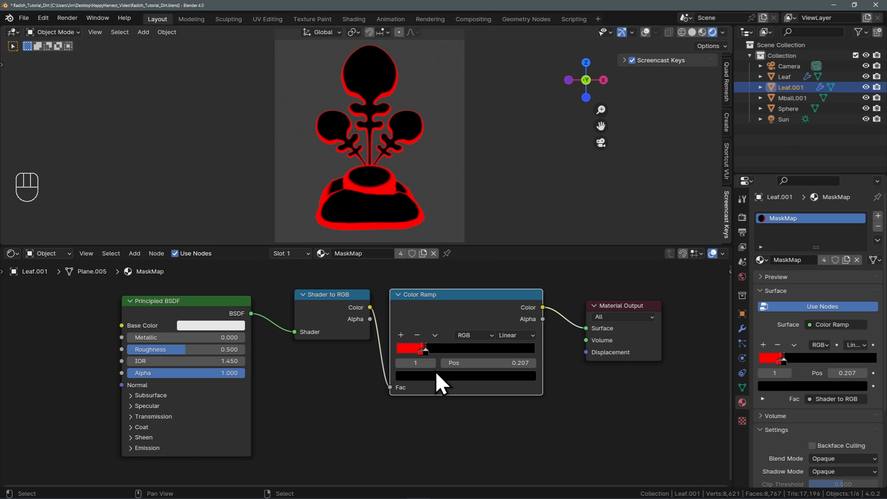
# Select the Sun light, split the 3D viewport into two side-by-side views and show overlays in the new perspective view.
pyautogui.click(784, 120)
pyautogui.scroll(-1, 515, 174)
pyautogui.moveTo(3, 242); pyautogui.dragTo(281, 210)
pyautogui.press('t')
pyautogui.press('t')
pyautogui.press('n')
pyautogui.scroll(3, 143, 121)
pyautogui.moveTo(562, 134); pyautogui.dragTo(525, 137, button='middle')
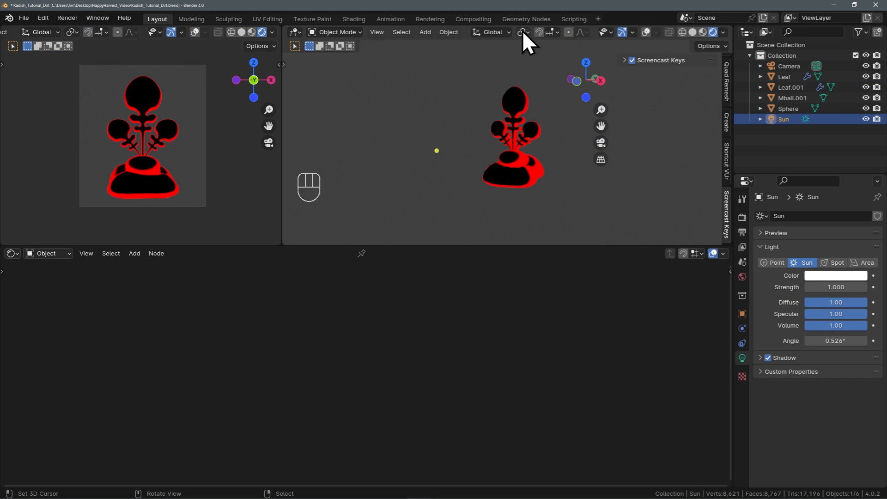
pyautogui.click(646, 33)
# Try rotating the Sun light around the global X axis and undo the rotation.
pyautogui.press('r')
pyautogui.press('x')
pyautogui.keyDown('shift'); pyautogui.moveTo(442, 180); pyautogui.dragTo(530, 176, button='middle'); pyautogui.keyUp('shift')
pyautogui.click(527, 204)
pyautogui.press('r')
pyautogui.press('x')
pyautogui.hotkey('ctrl', 'z')
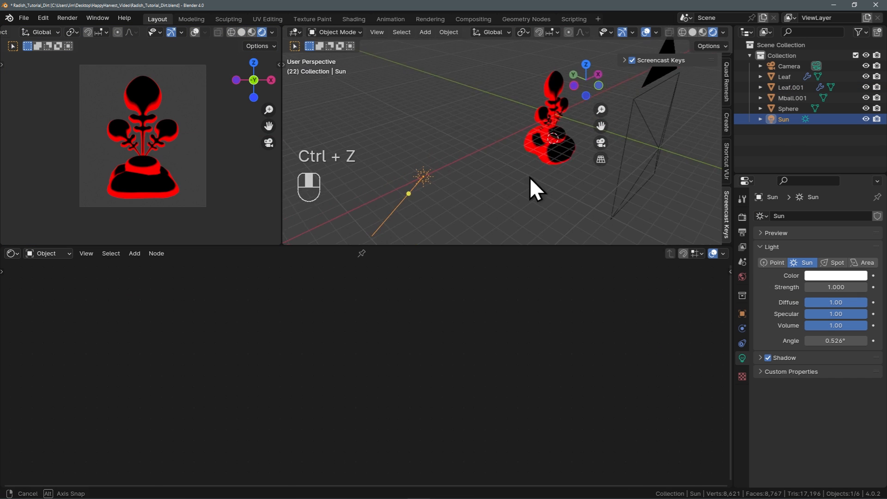
# Enlarge the two 3D viewports, then rotate the Sun light around the global X axis and hide it.
pyautogui.moveTo(476, 247); pyautogui.dragTo(462, 299)
pyautogui.press('r')
pyautogui.press('x')
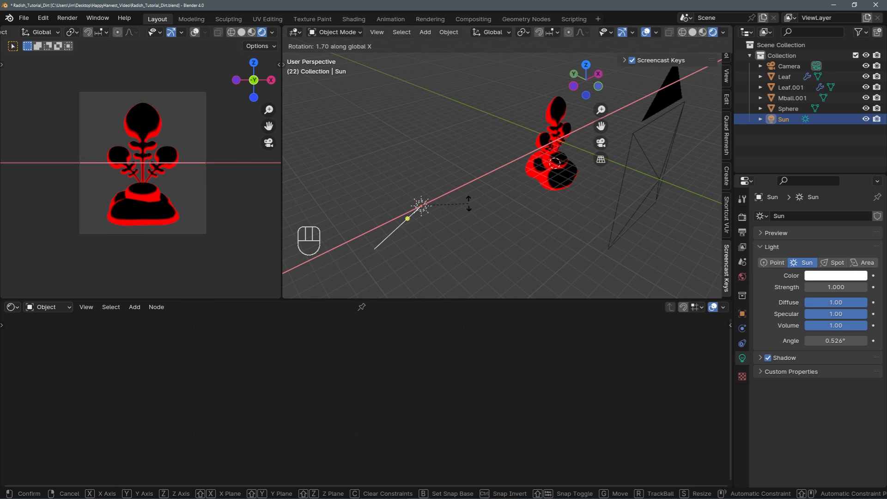
pyautogui.click(470, 207)
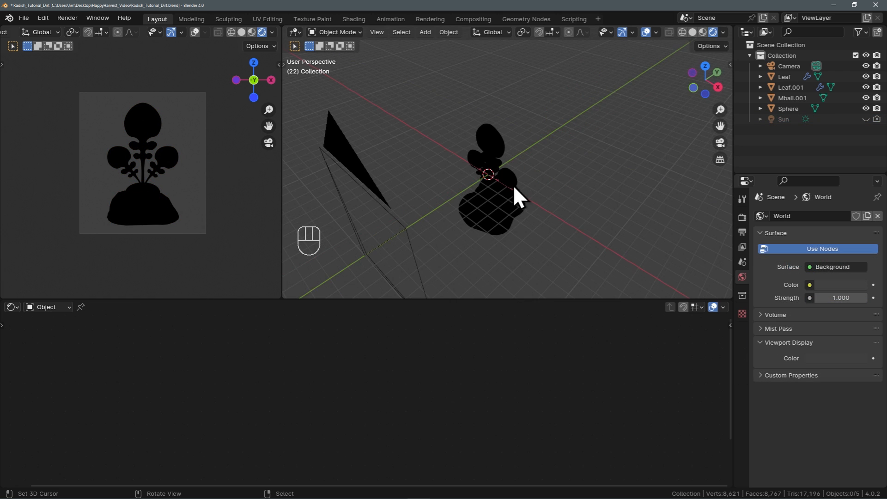
# Add a Spot light at the 3D cursor in the centre of the plant.
pyautogui.moveTo(514, 184); pyautogui.dragTo(520, 196, button='middle')
pyautogui.hotkey('shift', 'a')
pyautogui.moveTo(520, 196)
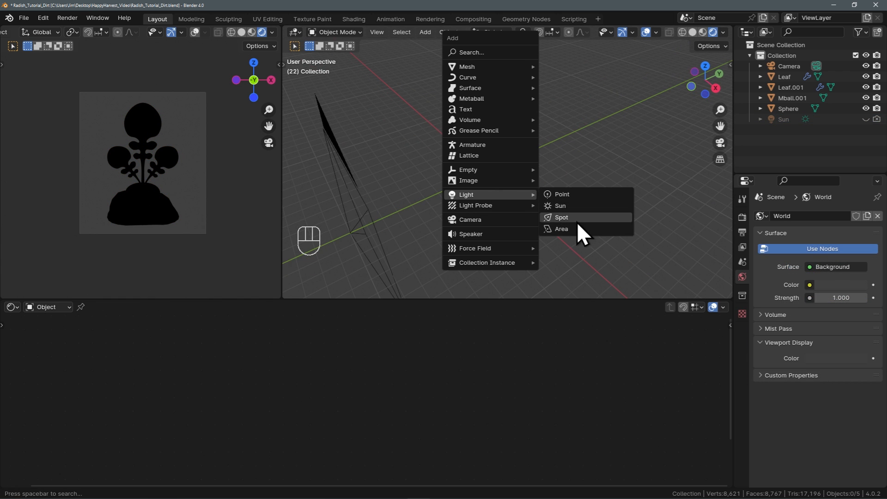
pyautogui.click(577, 216)
pyautogui.moveTo(578, 217); pyautogui.dragTo(545, 217, button='middle')
# Rotate the Spot light 90° around the Y axis and move it outward along positive X beside the plant.
pyautogui.press('r')
pyautogui.press('x')
pyautogui.press('Return')
pyautogui.press('r')
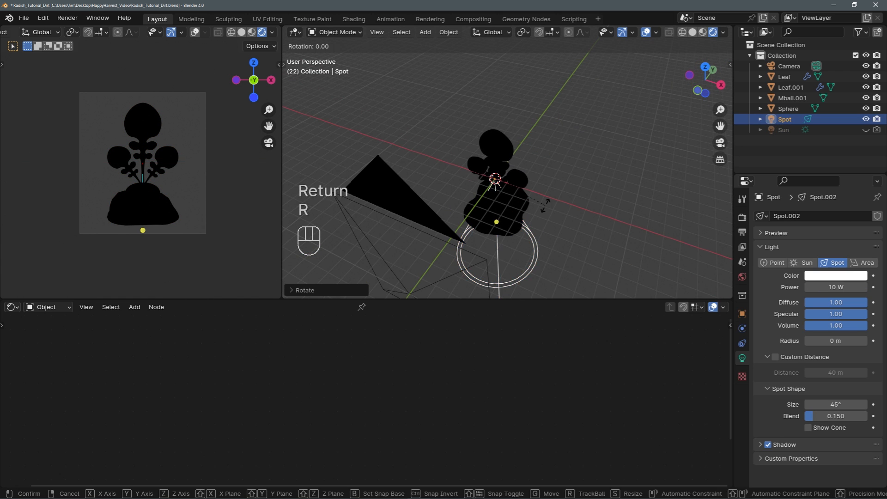
pyautogui.press('y')
pyautogui.press('9')
pyautogui.press('0')
pyautogui.press('Return')
pyautogui.press('g')
pyautogui.press('x')
pyautogui.click(839, 397)
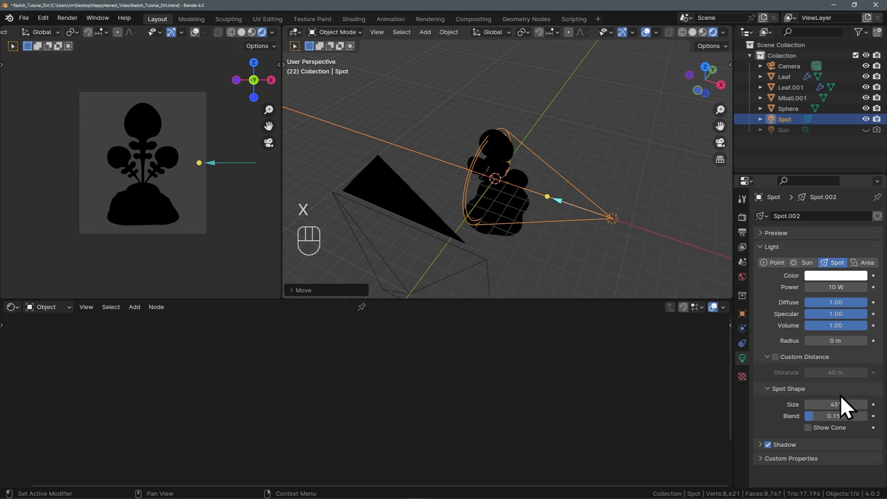
# Set the Spot light's cone size to 60° and its power to 1000 W.
pyautogui.moveTo(832, 404); pyautogui.dragTo(833, 388)
pyautogui.click(828, 287)
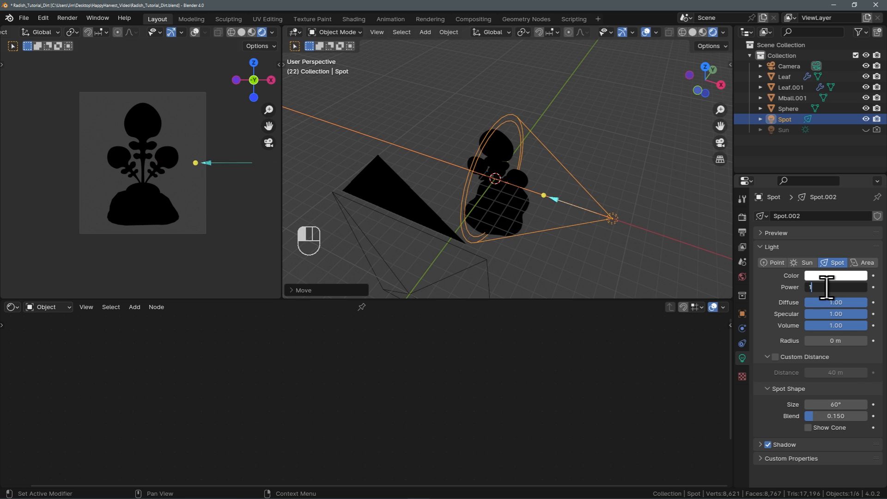
pyautogui.write('10000')
pyautogui.click(804, 266)
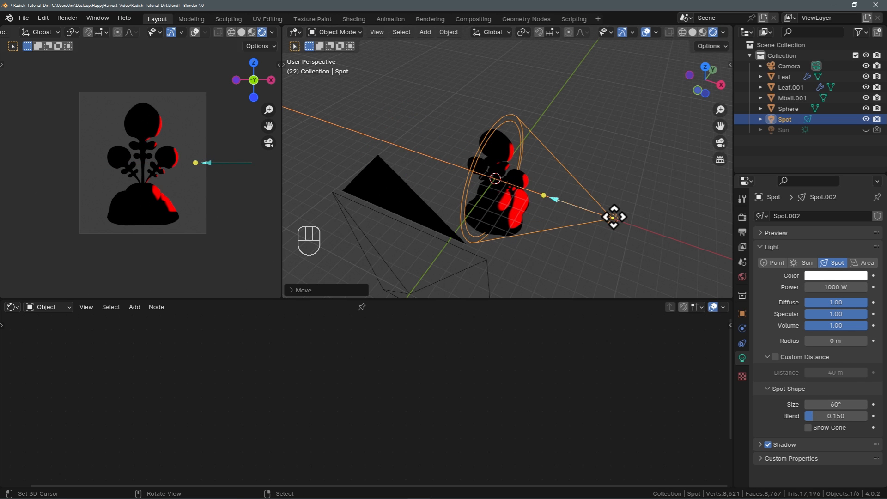
# Duplicate the Spot light and move the copy along the X axis to the opposite side of the plant.
pyautogui.hotkey('shift', 'd')
pyautogui.press('Return')
pyautogui.press('g')
pyautogui.press('x')
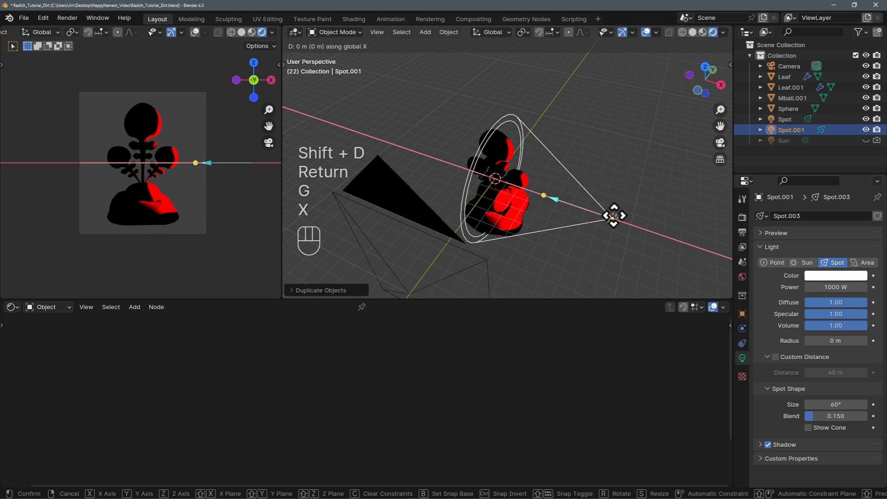
pyautogui.click(430, 166)
# Rotate the duplicated Spot light 180° around the Z axis and move it farther from the plant along X.
pyautogui.press('r')
pyautogui.press('z')
pyautogui.press('1')
pyautogui.press('8')
pyautogui.press('0')
pyautogui.press('Return')
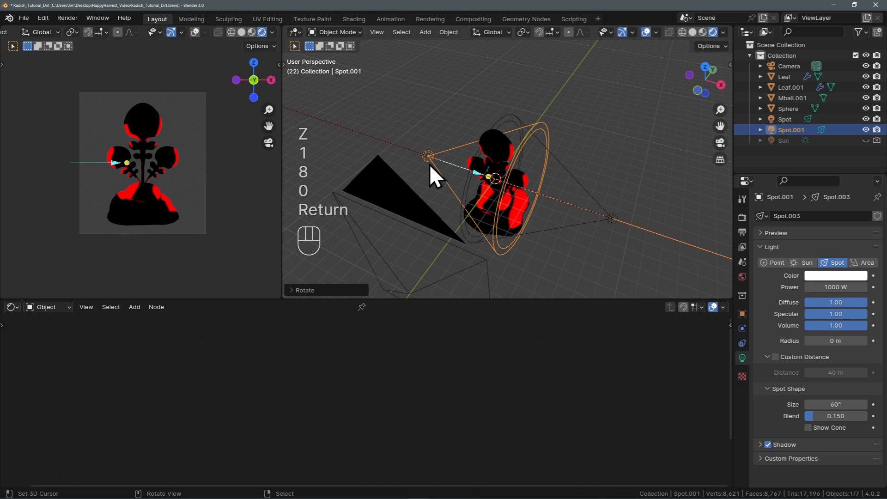
pyautogui.press('g')
pyautogui.press('x')
pyautogui.click(462, 169)
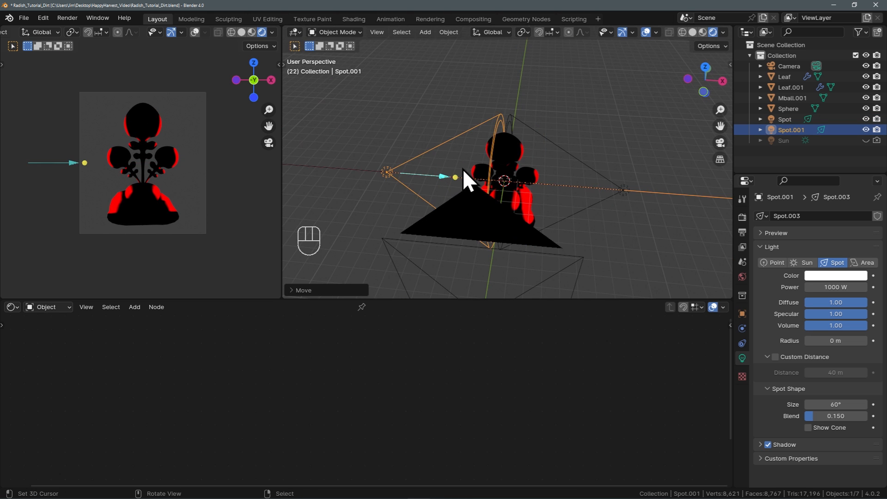
# Move the red stop of the MaskMap material's Color Ramp to 0.210.
pyautogui.moveTo(463, 168); pyautogui.dragTo(516, 164)
pyautogui.click(511, 146)
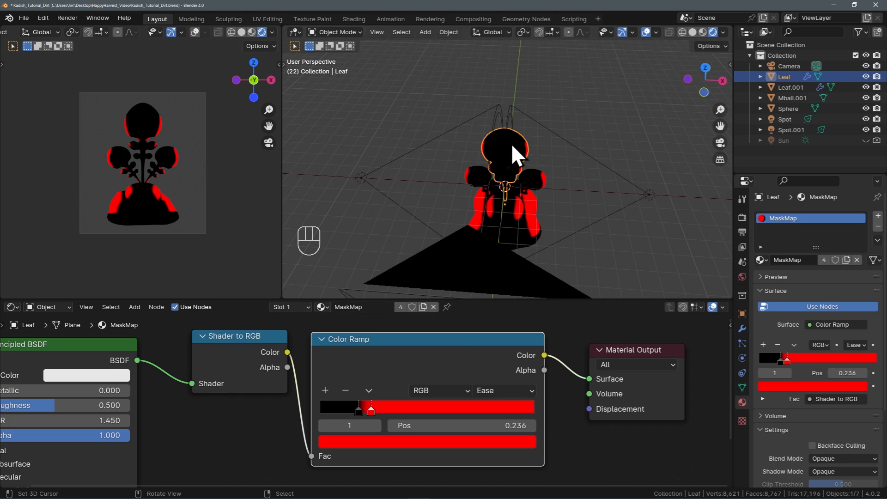
pyautogui.moveTo(372, 412)
pyautogui.mouseDown()
pyautogui.moveTo(390, 406)
pyautogui.moveTo(328, 409)
pyautogui.moveTo(372, 411)
pyautogui.moveTo(363, 418)
pyautogui.mouseUp()
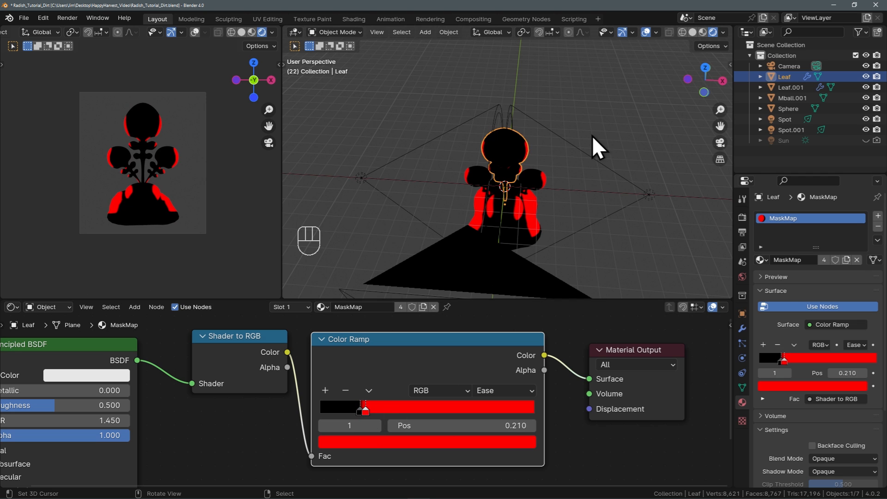
# Turn off Shadow for both spot lights, Spot and Spot.001.
pyautogui.click(585, 149)
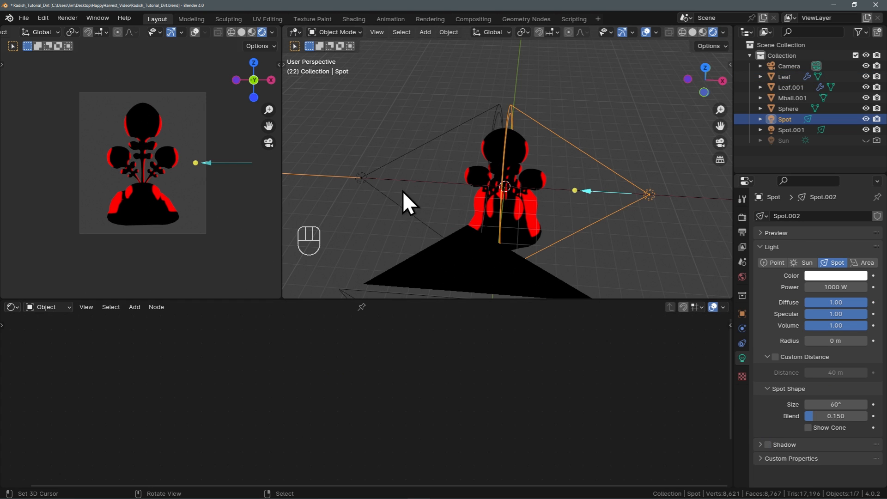
pyautogui.click(361, 177)
pyautogui.click(768, 445)
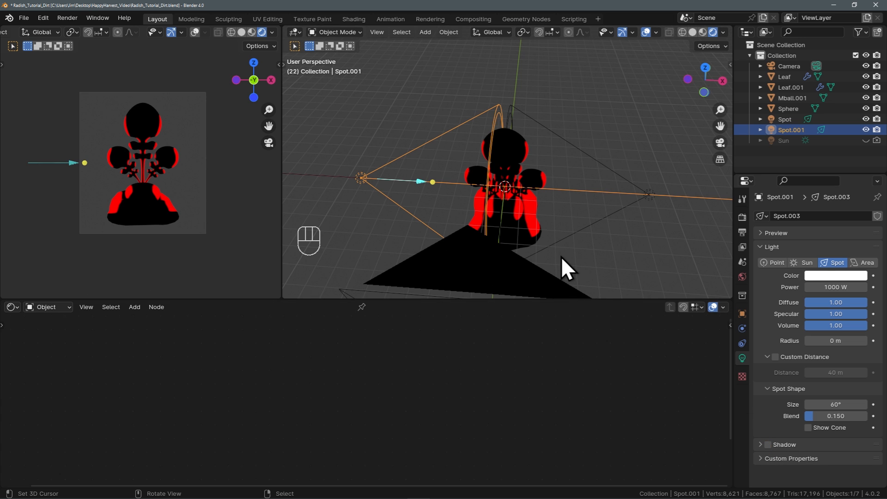
# Try to move the Spot light along the X axis.
pyautogui.click(648, 198)
pyautogui.moveTo(648, 201); pyautogui.dragTo(579, 188, button='middle')
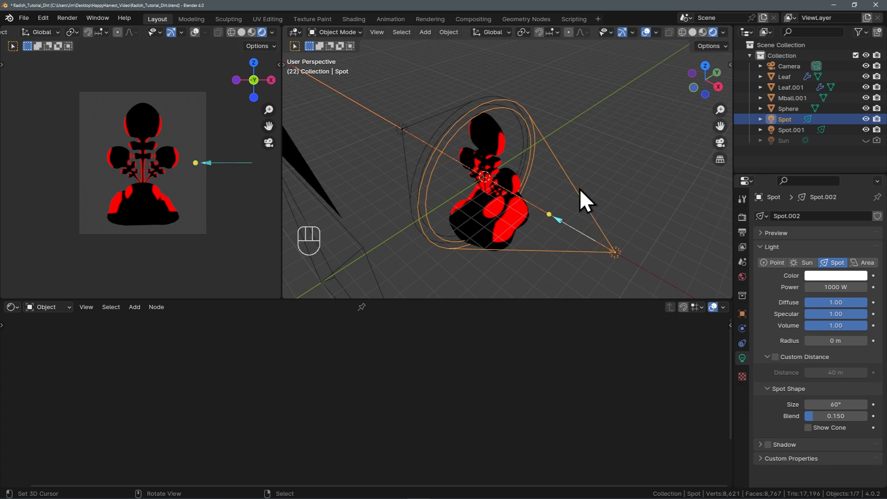
pyautogui.press('g')
pyautogui.press('x')
pyautogui.click(612, 269)
pyautogui.hotkey('ctrl', 'z')
# Select both spot lights and lower them slightly along the Z axis.
pyautogui.moveTo(611, 270); pyautogui.dragTo(627, 273, button='middle')
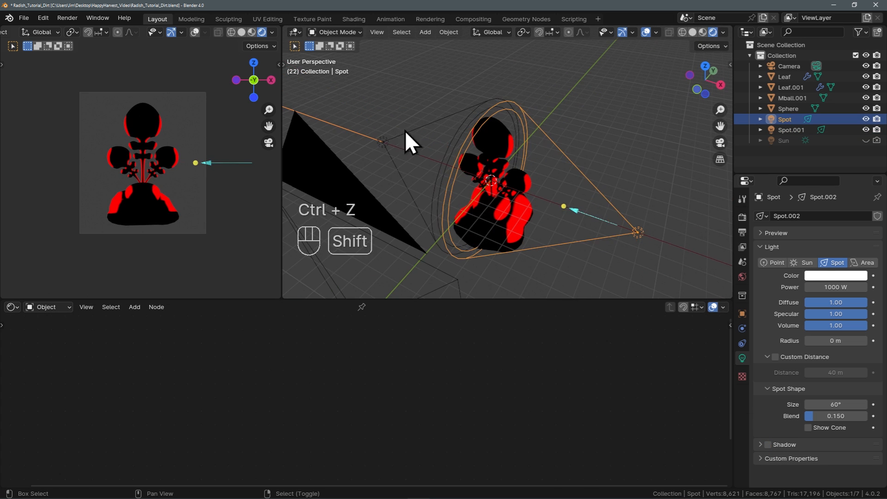
pyautogui.keyDown('shift'); pyautogui.click(405, 132); pyautogui.keyUp('shift')
pyautogui.press('g')
pyautogui.press('z')
pyautogui.click(531, 142)
pyautogui.rightClick(631, 243)
pyautogui.moveTo(631, 242); pyautogui.dragTo(605, 193, button='middle')
# Enable the Transparent film background in the render settings.
pyautogui.click(742, 217)
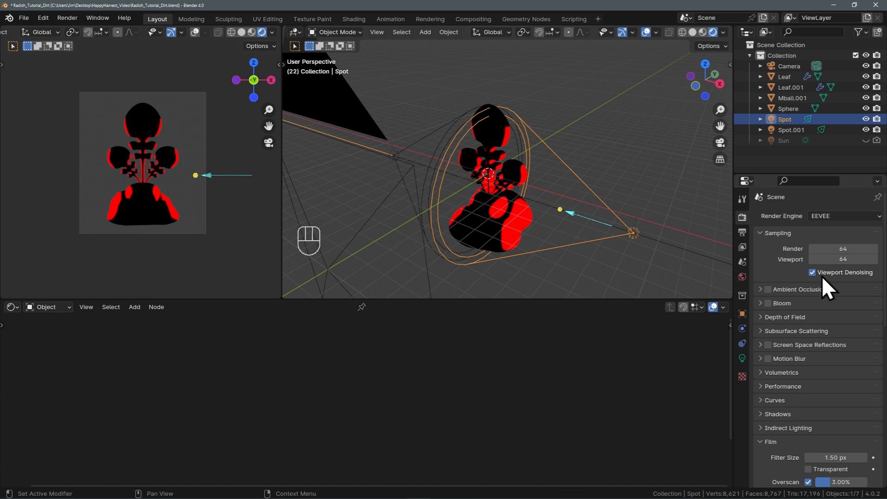
pyautogui.scroll(-2, 827, 286)
pyautogui.click(808, 426)
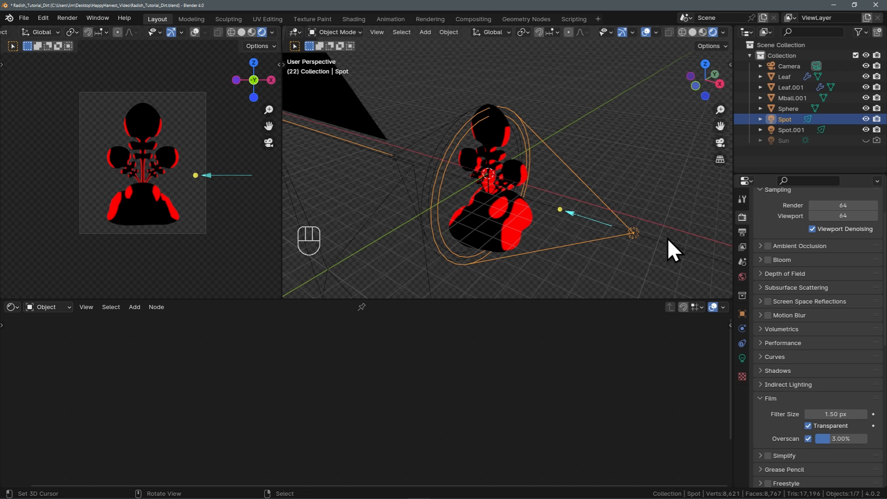
# Render the frame and save the image as Sprite_Radish_mask_03.png in the Radish folder.
pyautogui.press('F12')
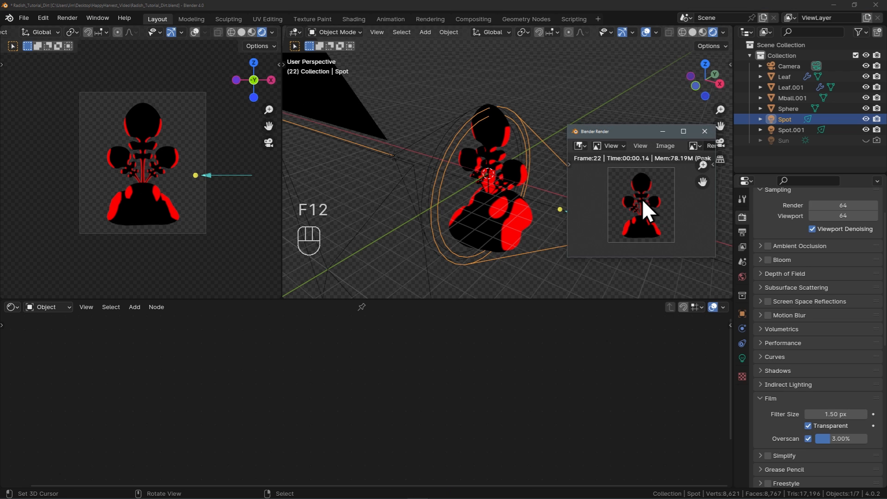
pyautogui.click(667, 146)
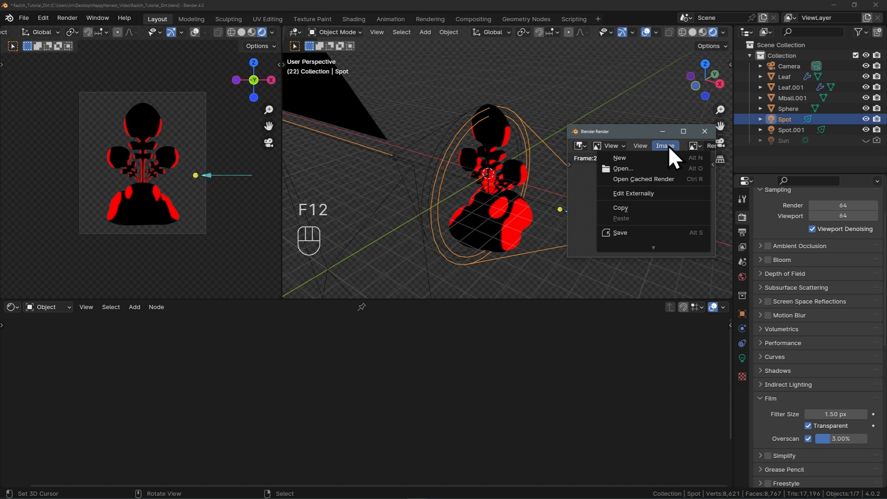
pyautogui.click(645, 232)
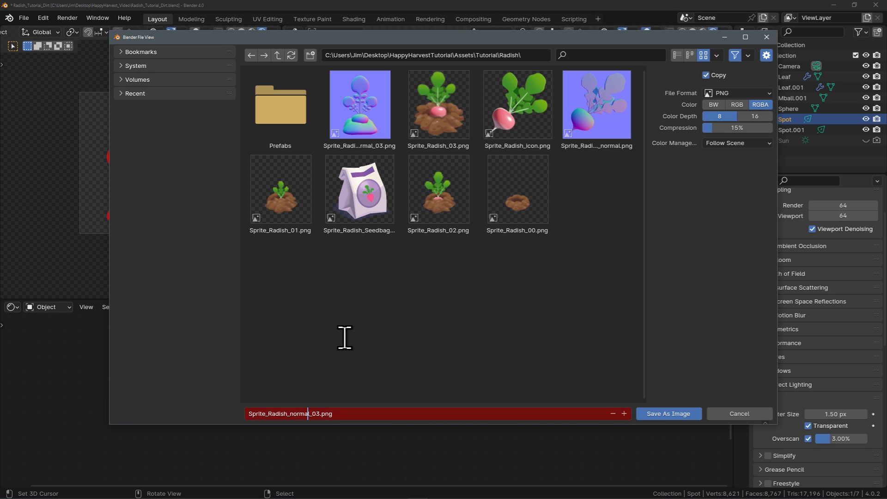
pyautogui.press('BackSpace')
pyautogui.press('BackSpace')
pyautogui.press('BackSpace')
pyautogui.press('BackSpace')
pyautogui.press('BackSpace')
pyautogui.press('BackSpace')
pyautogui.write('mask')
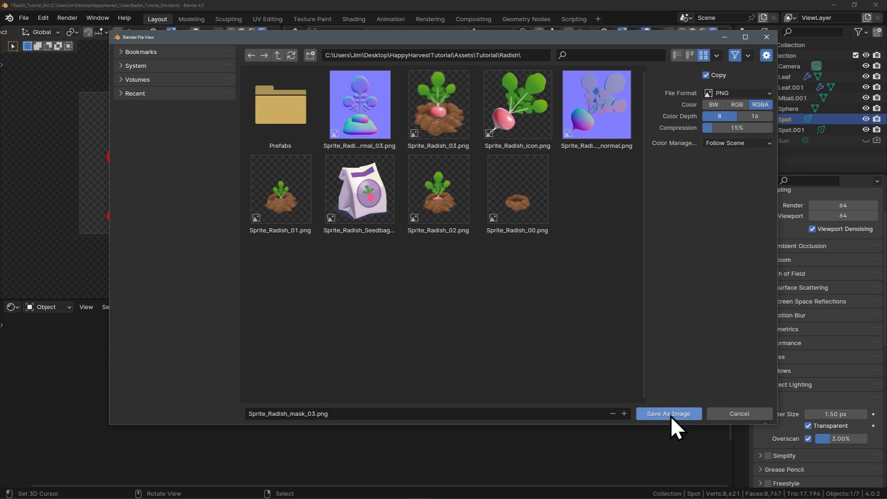
pyautogui.click(670, 414)
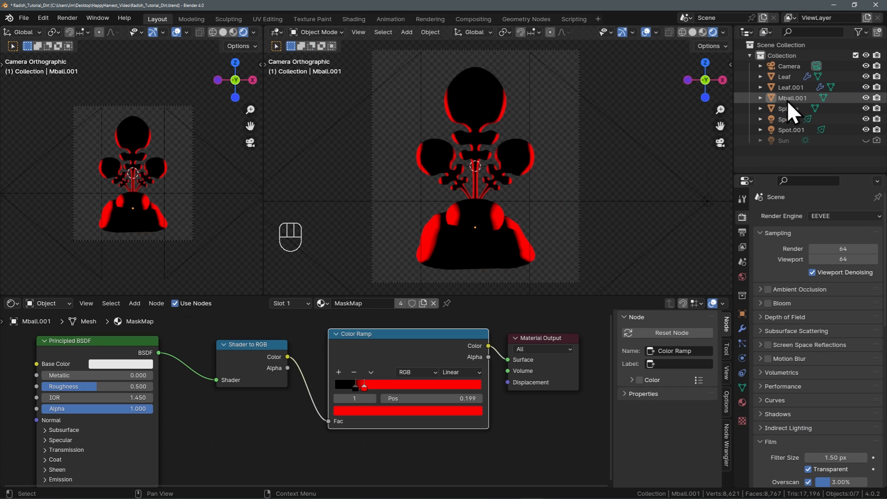
# Rename Mball.001 to Dirt, both spot lights to MaskSpot, and the Sphere to RadishBulb.
pyautogui.doubleClick(788, 120)
pyautogui.write('MaskSpot')
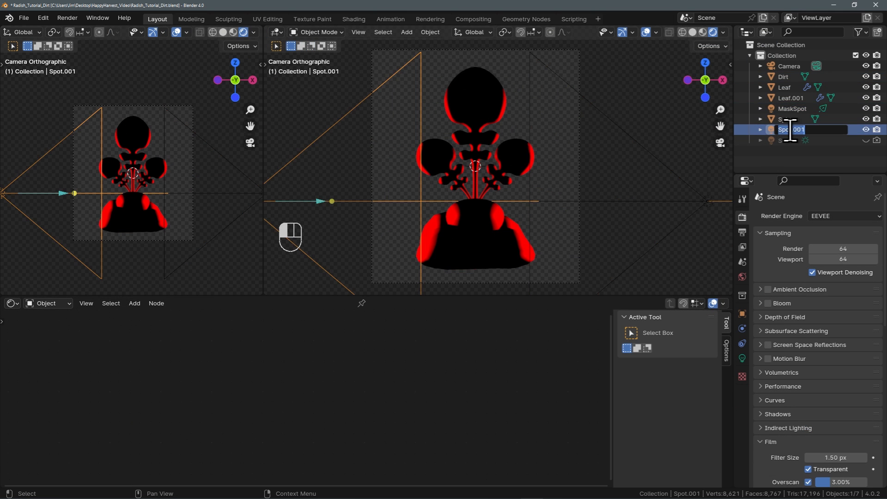
pyautogui.press('Return')
pyautogui.click(792, 131)
pyautogui.write('ulb')
pyautogui.press('Return')
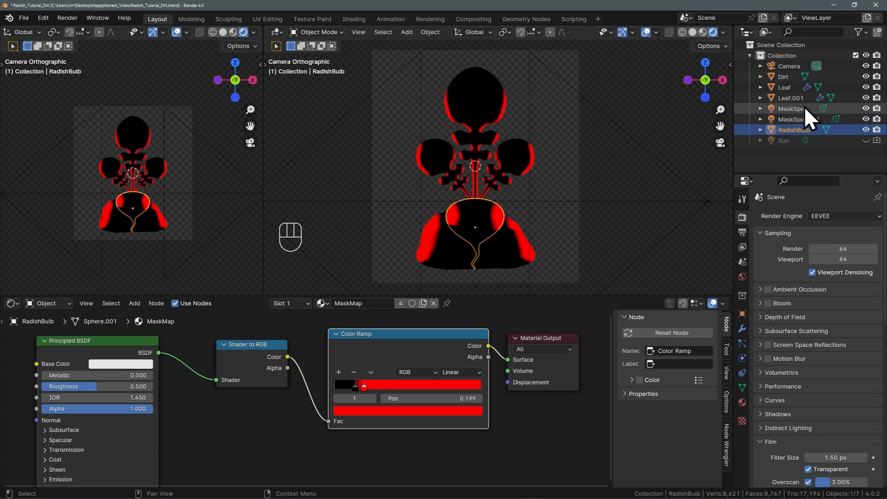
# Hide both MaskSpot lights and enable the Sun light for the viewport and render.
pyautogui.click(866, 119)
pyautogui.click(866, 109)
pyautogui.moveTo(867, 141); pyautogui.dragTo(877, 141)
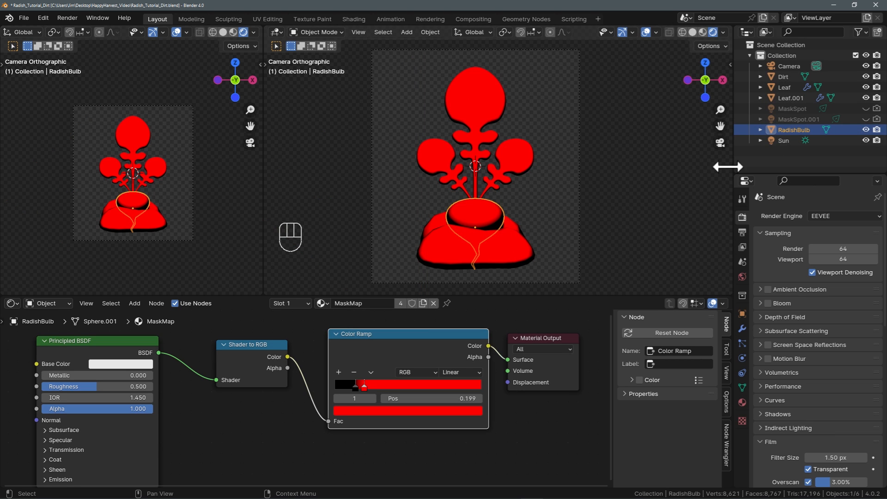
# Assign the Dirt material to the Dirt object in place of MaskMap.
pyautogui.click(512, 249)
pyautogui.click(742, 402)
pyautogui.click(761, 260)
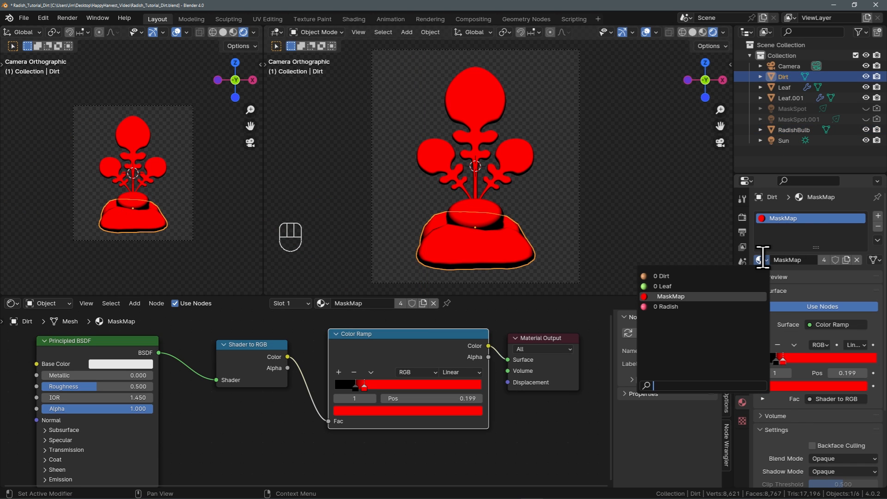
pyautogui.click(716, 276)
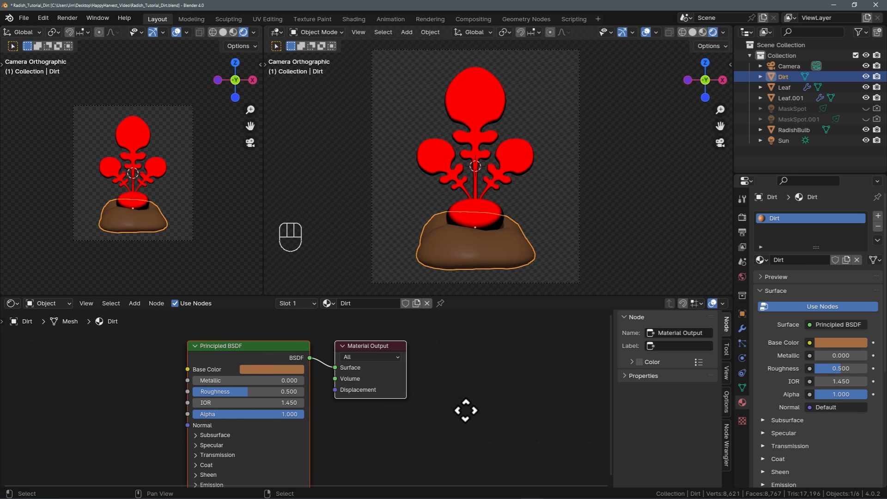
# Assign the Leaf material to both Leaf and Leaf.001 in place of MaskMap.
pyautogui.click(794, 88)
pyautogui.click(762, 260)
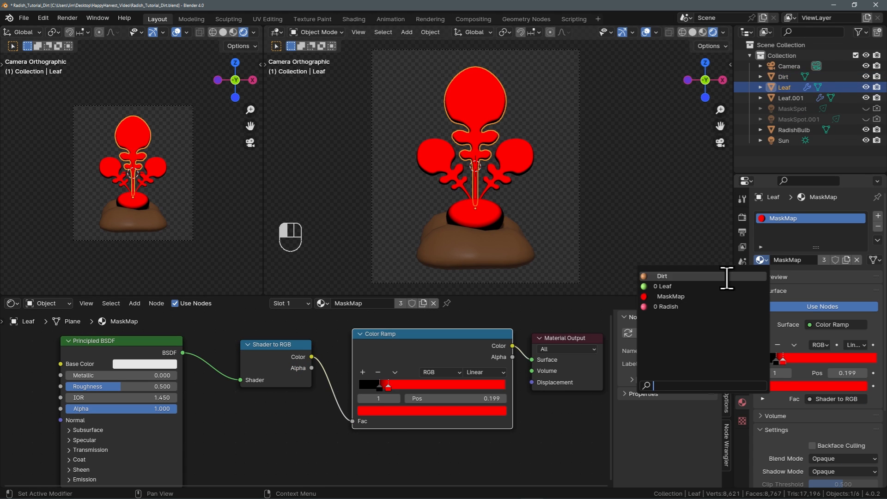
pyautogui.click(719, 285)
pyautogui.click(791, 97)
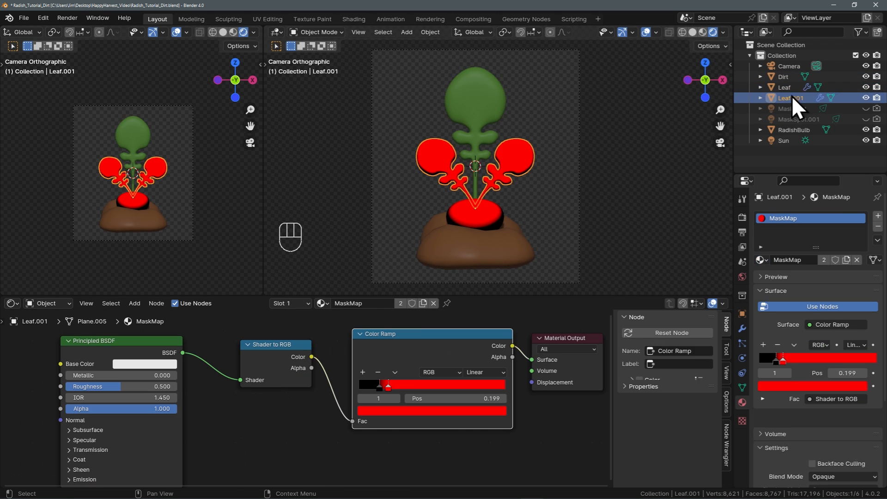
pyautogui.click(761, 260)
pyautogui.click(721, 285)
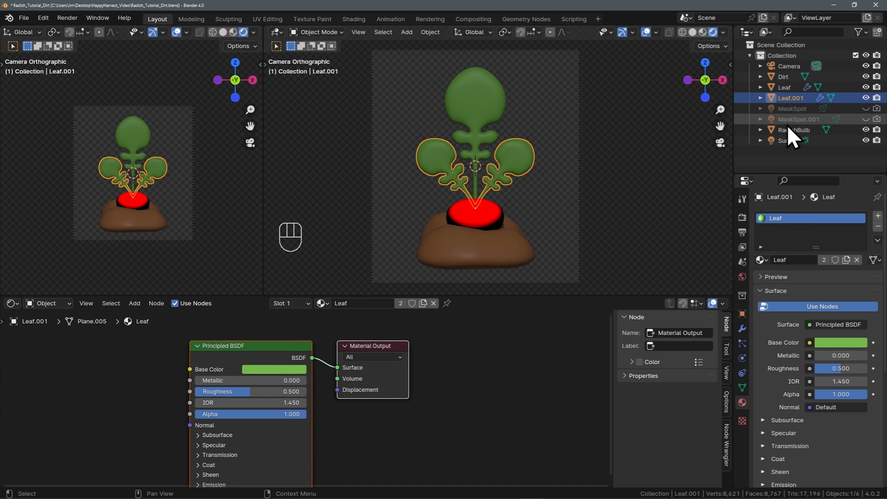
# Assign the Radish material to the RadishBulb object in place of MaskMap.
pyautogui.click(794, 131)
pyautogui.click(760, 260)
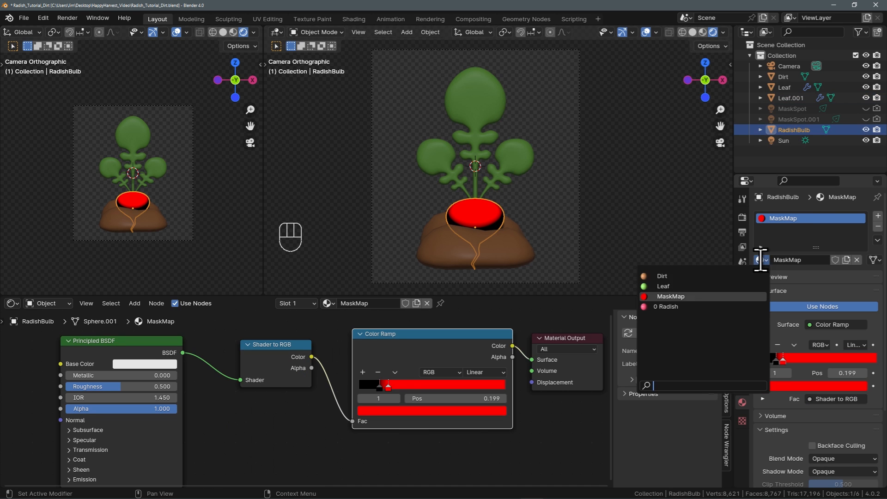
pyautogui.click(721, 307)
# Spread the Principled BSDF and Material Output nodes apart in the Radish and Dirt materials.
pyautogui.press('Home')
pyautogui.moveTo(415, 338); pyautogui.dragTo(486, 339)
pyautogui.moveTo(293, 338); pyautogui.dragTo(202, 336)
pyautogui.moveTo(295, 358); pyautogui.dragTo(319, 348, button='middle')
pyautogui.click(450, 242)
pyautogui.moveTo(296, 340); pyautogui.dragTo(194, 340)
pyautogui.moveTo(343, 362); pyautogui.dragTo(395, 370, button='middle')
pyautogui.moveTo(481, 340); pyautogui.dragTo(500, 341)
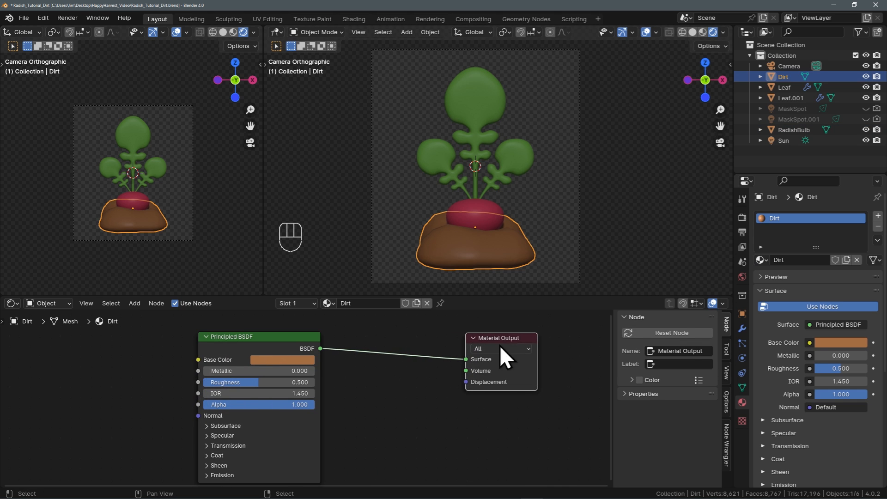
# Insert a Shader to RGB node after the Principled BSDF in the Dirt material.
pyautogui.moveTo(465, 430); pyautogui.dragTo(453, 422, button='middle')
pyautogui.hotkey('shift', 'a')
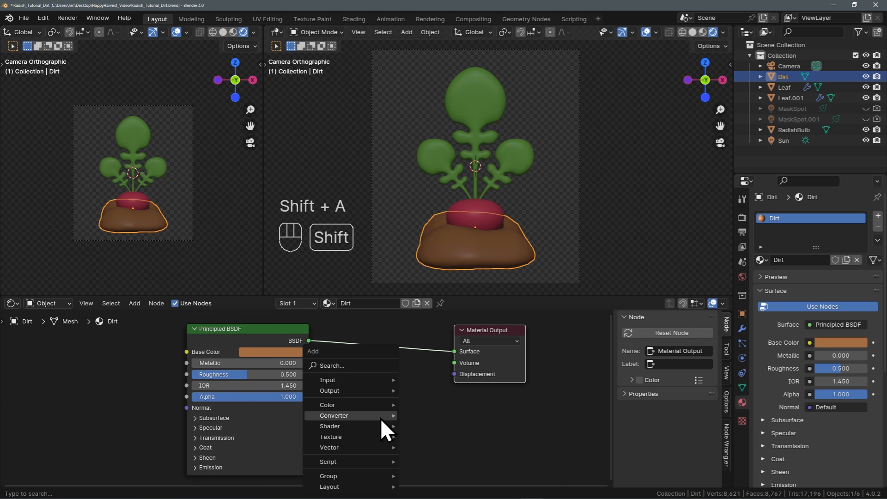
pyautogui.click(368, 368)
pyautogui.write('shader to')
pyautogui.press('Return')
pyautogui.click(334, 331)
# Insert a Color Ramp node between the Dirt material's Shader to RGB and Material Output nodes.
pyautogui.hotkey('shift', 'a')
pyautogui.click(419, 366)
pyautogui.write('color ramp')
pyautogui.press('Return')
pyautogui.click(434, 332)
pyautogui.moveTo(427, 423); pyautogui.dragTo(353, 420, button='middle')
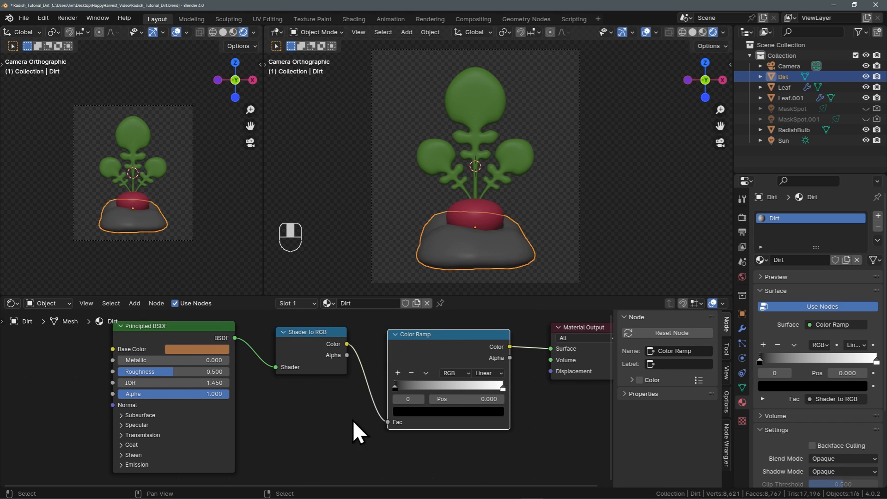
# Set the Color Ramp's white stop to the brown sampled from the Dirt material's Base Color.
pyautogui.click(503, 388)
pyautogui.press('e')
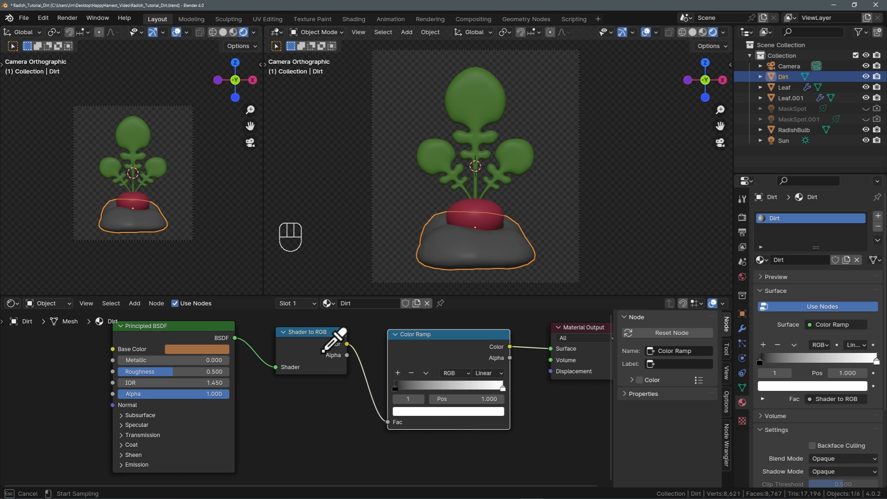
pyautogui.click(224, 349)
# Set the Color Ramp's black stop to the sampled Base Color brown and darken it.
pyautogui.click(397, 388)
pyautogui.click(412, 411)
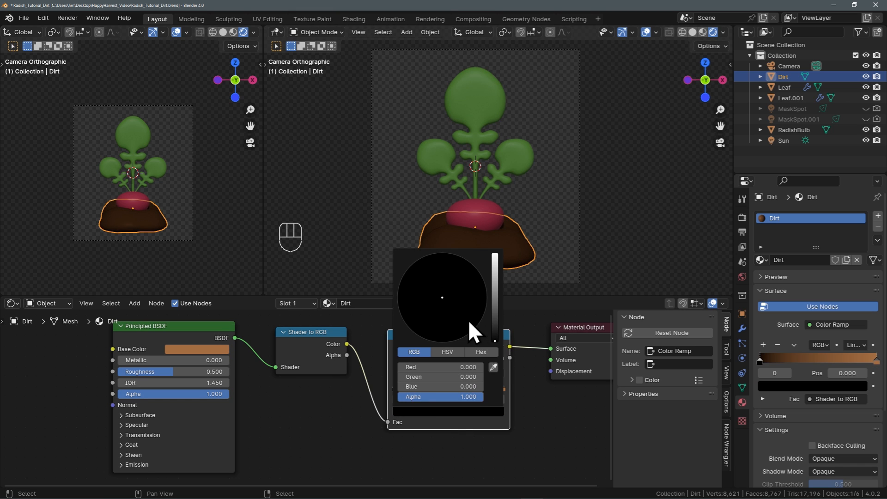
pyautogui.click(493, 367)
pyautogui.click(216, 350)
pyautogui.click(417, 409)
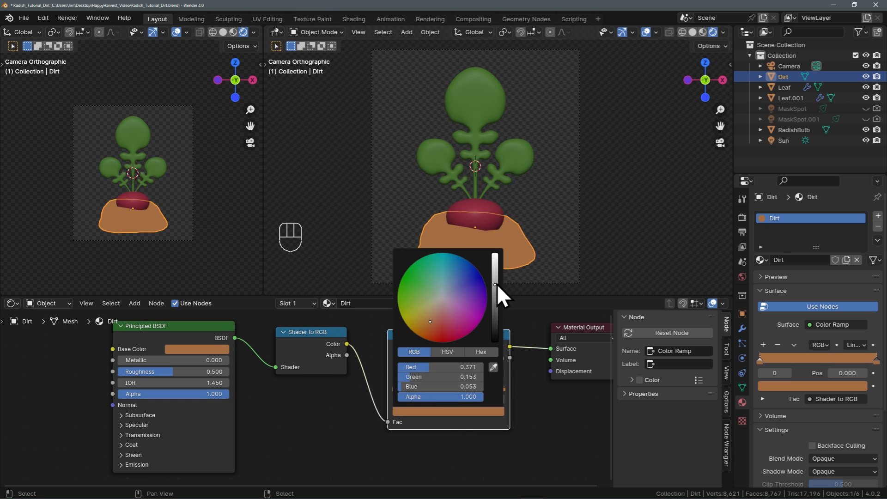
pyautogui.moveTo(497, 284); pyautogui.dragTo(497, 316)
# Move the Color Ramp's dark brown stop to 0.031 and bring the light brown stop close to it.
pyautogui.moveTo(396, 387); pyautogui.dragTo(419, 388)
pyautogui.moveTo(503, 389); pyautogui.dragTo(411, 388)
pyautogui.moveTo(402, 390); pyautogui.dragTo(398, 389)
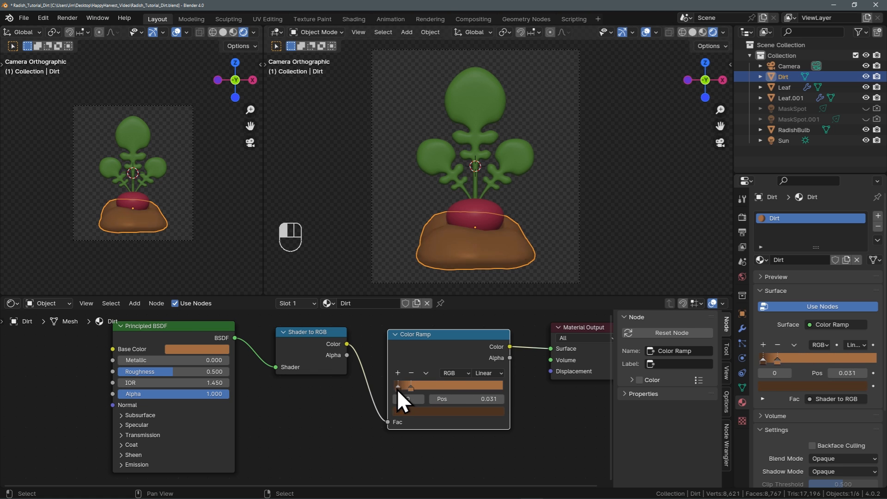
# Lighten and desaturate the Base Color of the Dirt material's Principled BSDF.
pyautogui.click(203, 349)
pyautogui.moveTo(266, 227); pyautogui.dragTo(266, 192)
pyautogui.moveTo(226, 315); pyautogui.dragTo(170, 316)
# Move the Color Ramp's dark brown stop to 0.238 and its light brown stop to 0.419.
pyautogui.moveTo(412, 387)
pyautogui.mouseDown()
pyautogui.moveTo(427, 387)
pyautogui.moveTo(415, 388)
pyautogui.mouseUp()
pyautogui.moveTo(427, 389)
pyautogui.mouseDown()
pyautogui.moveTo(454, 390)
pyautogui.moveTo(441, 389)
pyautogui.mouseUp()
pyautogui.moveTo(415, 389); pyautogui.dragTo(421, 390)
# Copy the Dirt material's Shader to RGB and Color Ramp nodes into the Radish material.
pyautogui.moveTo(456, 446); pyautogui.dragTo(315, 346)
pyautogui.hotkey('ctrl', 'c')
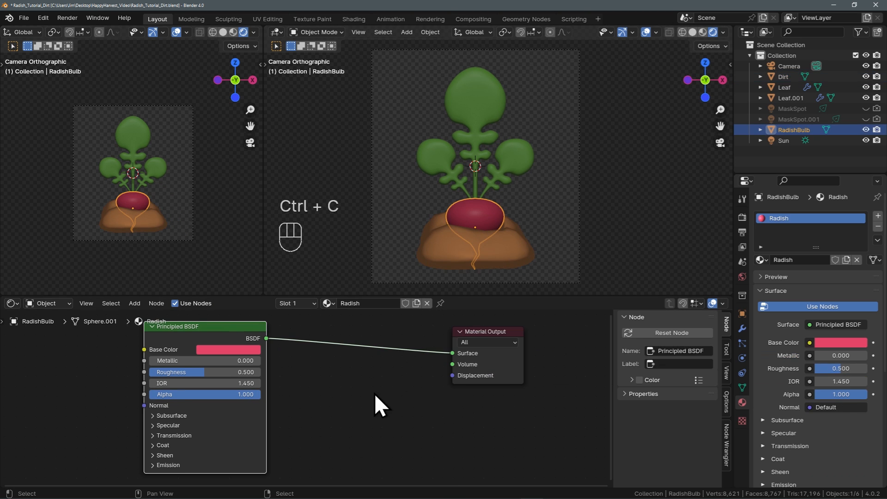
pyautogui.hotkey('ctrl', 'v')
pyautogui.moveTo(331, 336); pyautogui.dragTo(331, 394)
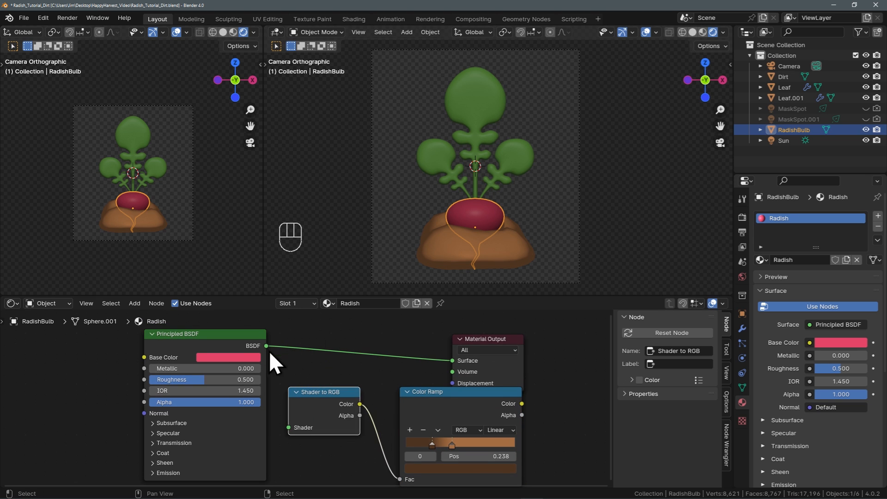
# Connect the Radish material's Principled BSDF through Shader to RGB and the Color Ramp to the Material Output.
pyautogui.moveTo(267, 346); pyautogui.dragTo(289, 427)
pyautogui.moveTo(491, 339); pyautogui.dragTo(568, 338)
pyautogui.moveTo(446, 393); pyautogui.dragTo(435, 358)
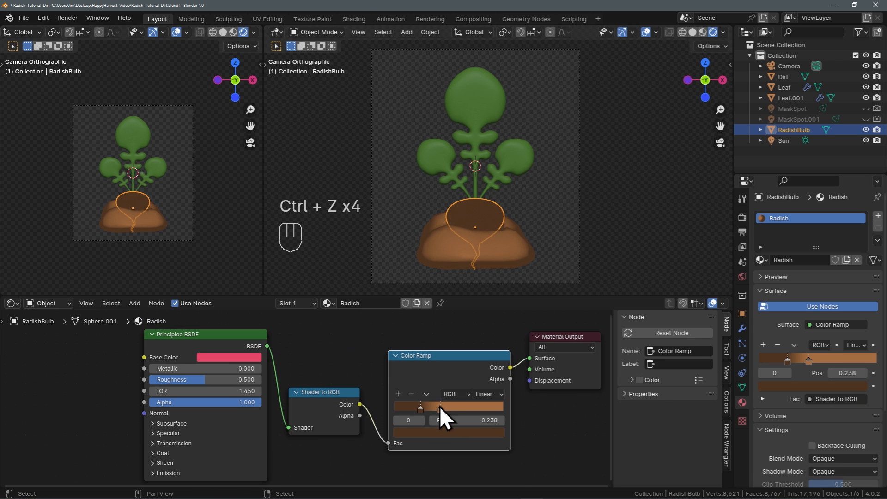
# Set the light stop of the Radish Color Ramp to the pink sampled from the Base Color.
pyautogui.click(439, 408)
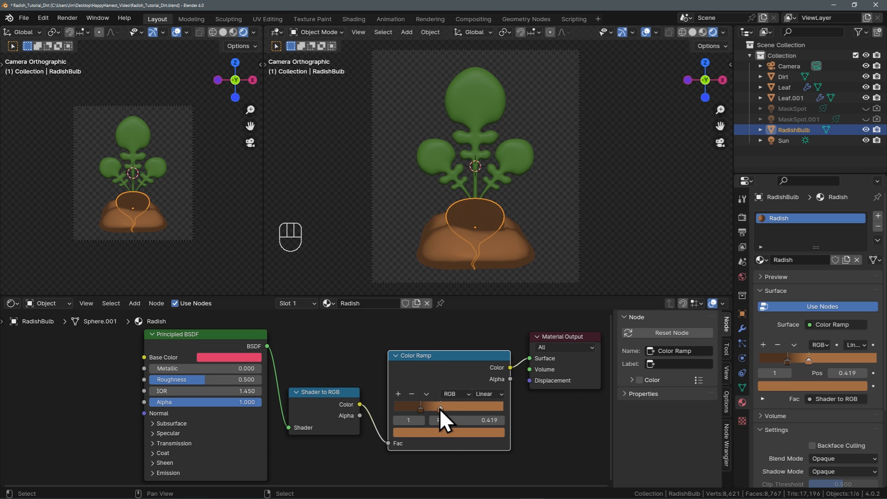
pyautogui.click(437, 433)
pyautogui.click(494, 389)
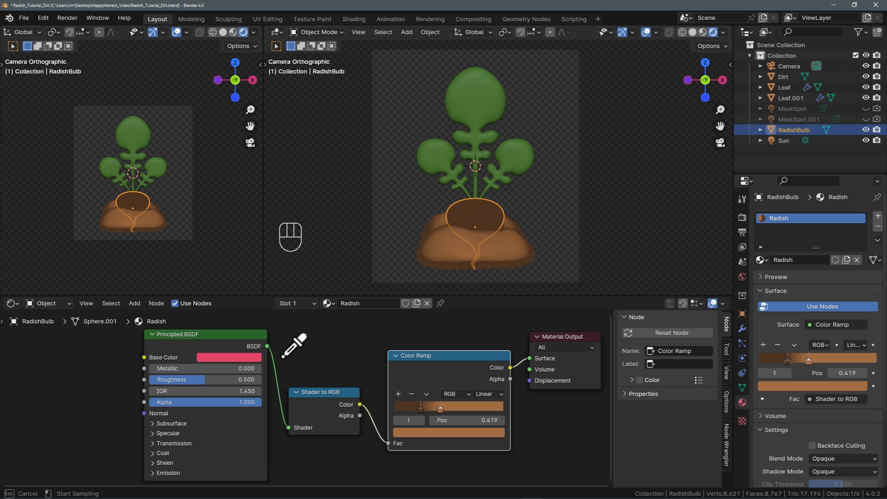
pyautogui.click(237, 358)
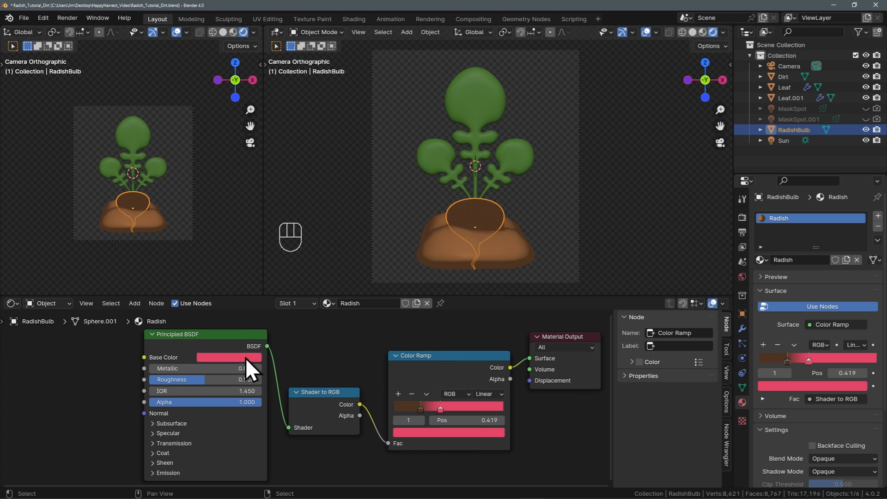
# Set the Radish material's Base Color to white and sample the ramp's pink into the Color Ramp's dark stop.
pyautogui.click(246, 358)
pyautogui.moveTo(279, 322)
pyautogui.mouseDown()
pyautogui.moveTo(259, 323)
pyautogui.moveTo(279, 325)
pyautogui.mouseUp()
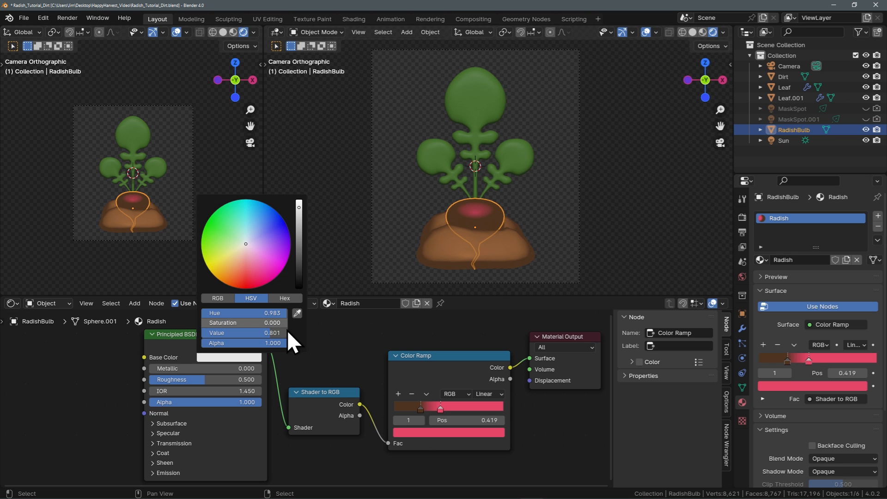
pyautogui.click(483, 407)
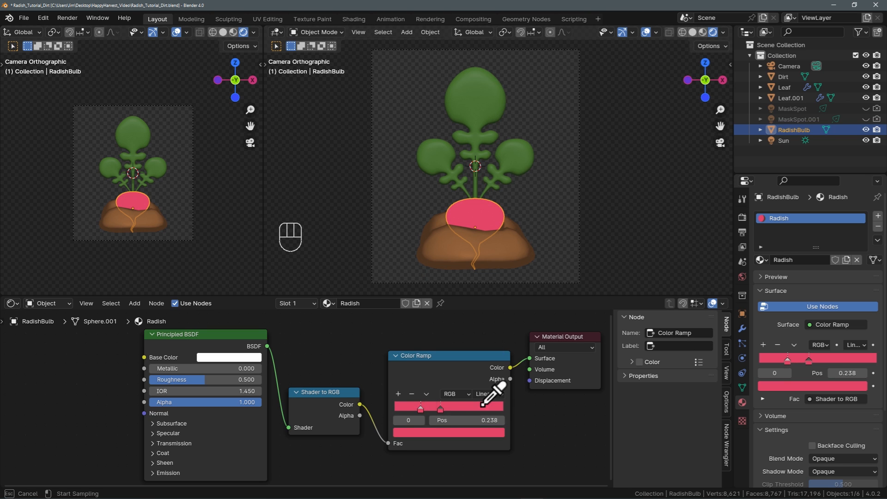
# Recolor the selected stop of the Radish Color Ramp and reposition the stops along the ramp.
pyautogui.moveTo(462, 356); pyautogui.dragTo(453, 357)
pyautogui.click(446, 434)
pyautogui.moveTo(431, 410); pyautogui.dragTo(457, 409)
pyautogui.moveTo(453, 399); pyautogui.dragTo(429, 410)
pyautogui.moveTo(460, 410); pyautogui.dragTo(428, 410)
# Set the Radish Color Ramp's interpolation to Ease and adjust the color of its stop at 0.000.
pyautogui.click(481, 396)
pyautogui.click(493, 429)
pyautogui.click(480, 395)
pyautogui.click(493, 418)
pyautogui.click(440, 434)
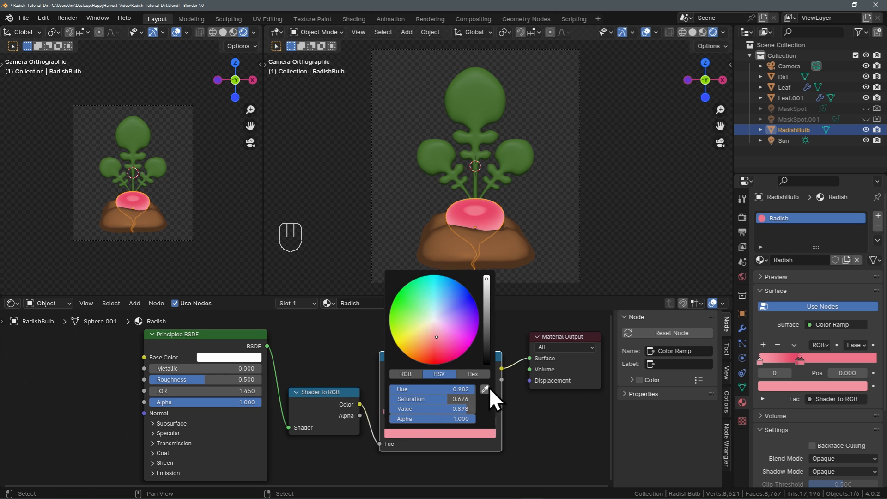
pyautogui.moveTo(489, 396); pyautogui.dragTo(467, 396)
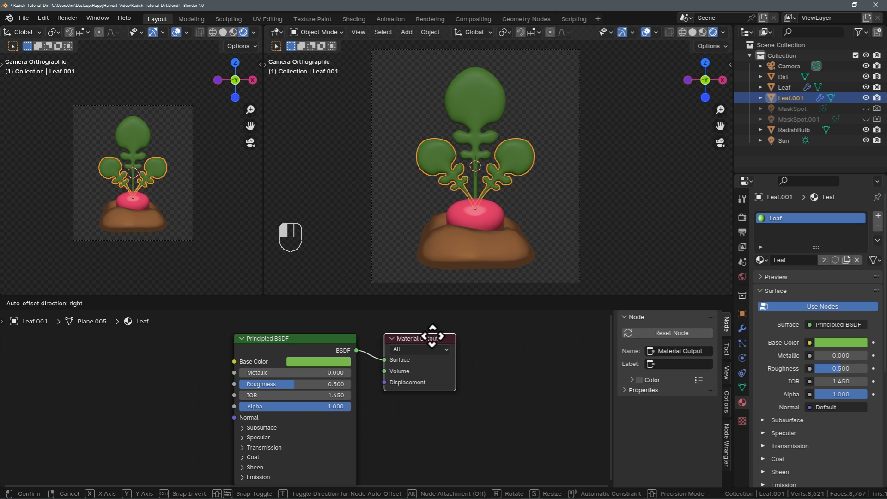
# Insert the Shader to RGB and Color Ramp nodes between the Leaf material's Principled BSDF and Material Output.
pyautogui.moveTo(431, 337); pyautogui.dragTo(316, 356)
pyautogui.moveTo(261, 350); pyautogui.dragTo(285, 390)
pyautogui.moveTo(509, 366); pyautogui.dragTo(524, 373)
# Replace the brown of the Leaf Color Ramp's dark stop with the green sampled from the Base Color.
pyautogui.click(439, 431)
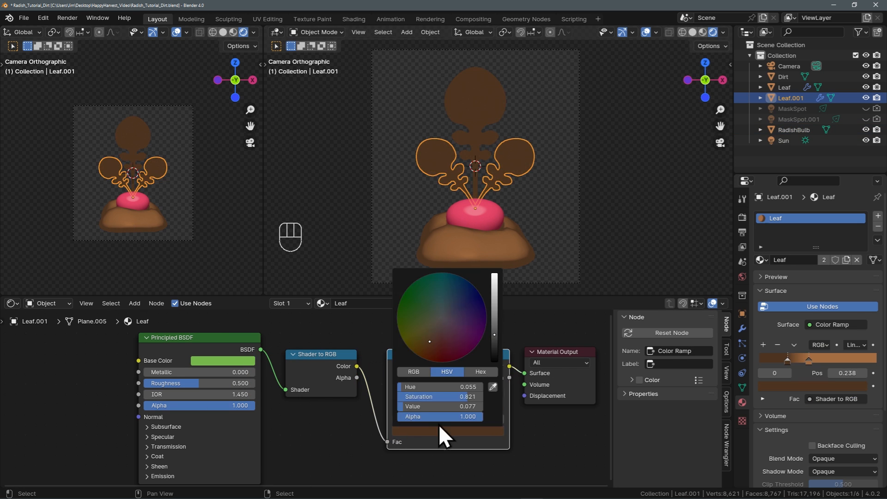
pyautogui.click(490, 371)
pyautogui.click(223, 361)
pyautogui.click(439, 431)
# Spread the Leaf Color Ramp's stops, add a third one, and darken the first stop's green.
pyautogui.moveTo(440, 408); pyautogui.dragTo(479, 409)
pyautogui.moveTo(420, 409); pyautogui.dragTo(387, 405)
pyautogui.click(398, 393)
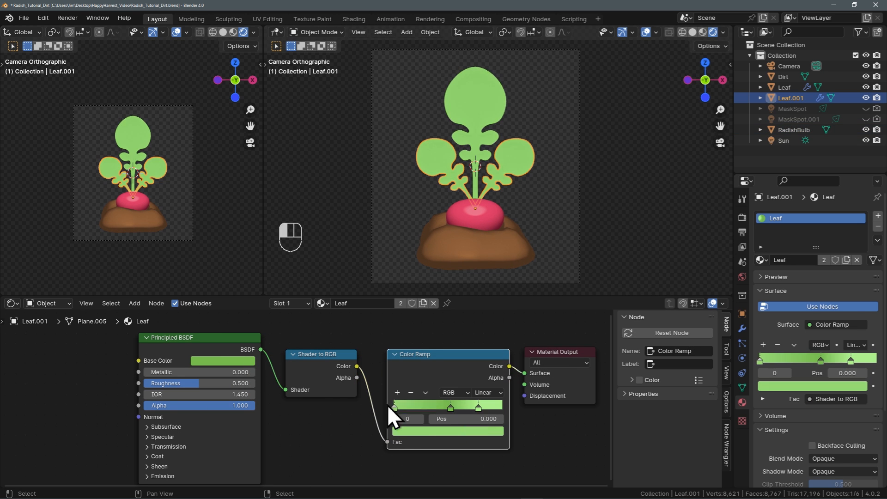
pyautogui.click(439, 431)
pyautogui.moveTo(494, 297); pyautogui.dragTo(494, 324)
pyautogui.moveTo(456, 409); pyautogui.dragTo(415, 407)
# Set the Leaf material's Base Color to white and its Roughness to 0.315.
pyautogui.click(222, 361)
pyautogui.moveTo(293, 228); pyautogui.dragTo(293, 204)
pyautogui.moveTo(269, 327); pyautogui.dragTo(196, 327)
pyautogui.moveTo(203, 383); pyautogui.dragTo(183, 384)
# Tighten the spacing of the three Leaf Color Ramp stops, placing the lightest green stop at 0.535.
pyautogui.moveTo(415, 409); pyautogui.dragTo(440, 409)
pyautogui.moveTo(406, 408); pyautogui.dragTo(421, 408)
pyautogui.moveTo(478, 408); pyautogui.dragTo(452, 409)
# Toggle the viewport and render visibility of the MaskSpot and MaskSpot.001 lights.
pyautogui.click(866, 119)
pyautogui.click(866, 110)
pyautogui.moveTo(866, 109); pyautogui.dragTo(867, 119)
pyautogui.moveTo(877, 110); pyautogui.dragTo(878, 119)
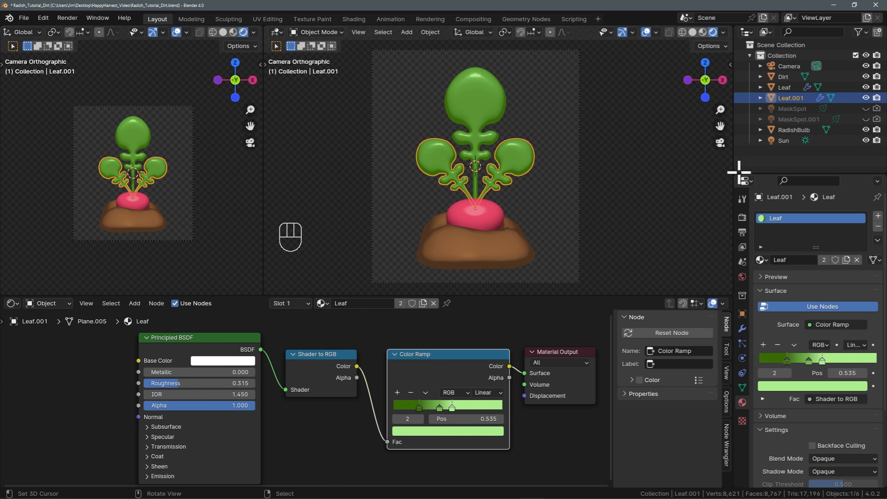
# Rotate the Sun light to 47° about its Y axis to test the sprite's shading.
pyautogui.click(784, 141)
pyautogui.press('n')
pyautogui.moveTo(656, 140); pyautogui.dragTo(679, 141)
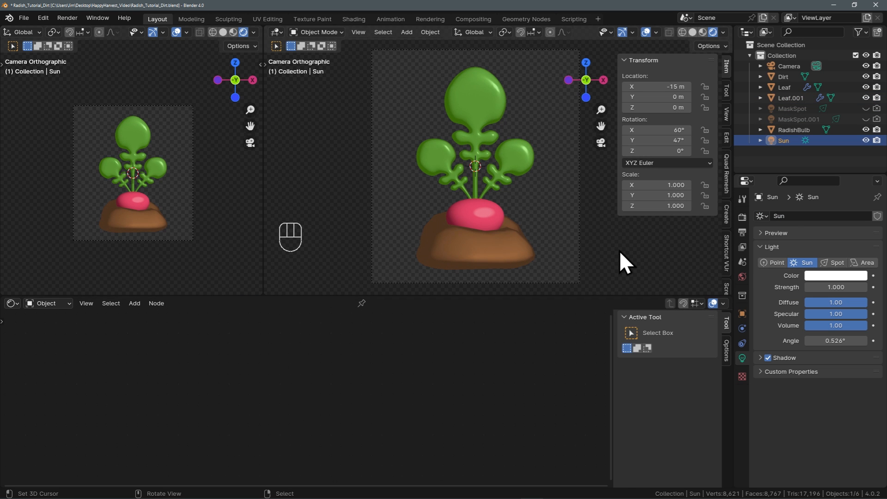
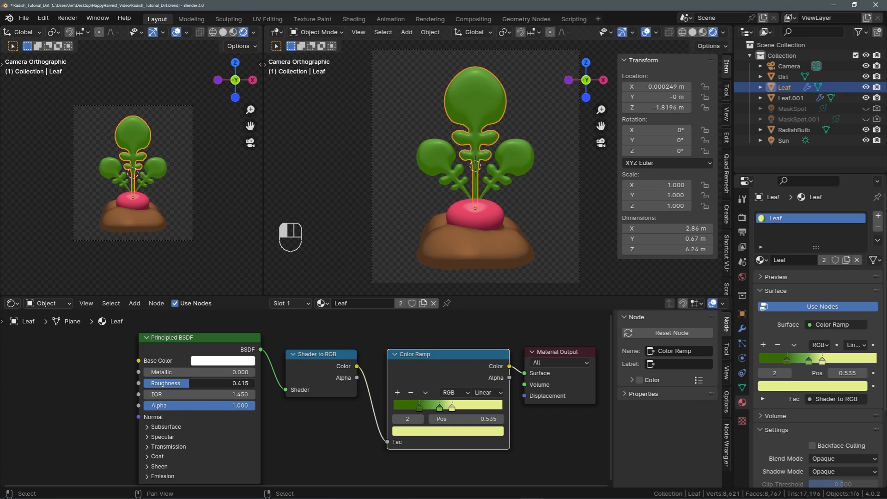
# Select the radish bulb and recolor its Color Ramp stop, sampling the pink from the ramp.
pyautogui.click(495, 210)
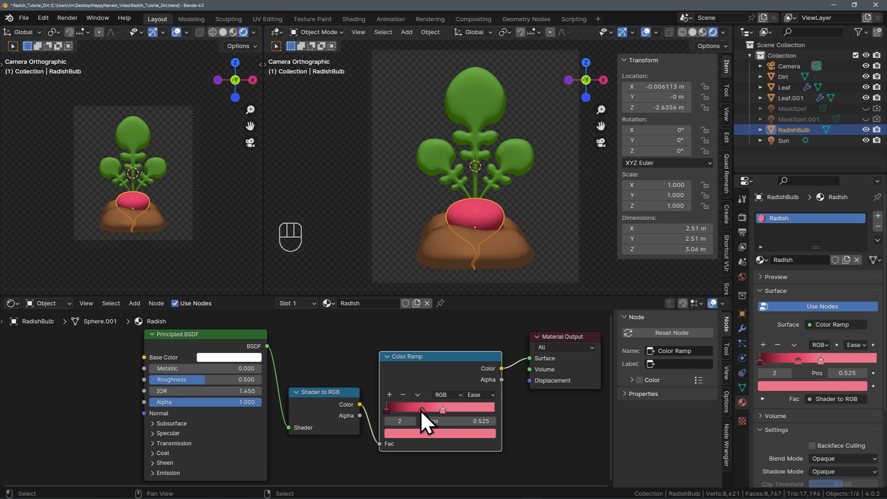
pyautogui.click(429, 433)
pyautogui.click(429, 433)
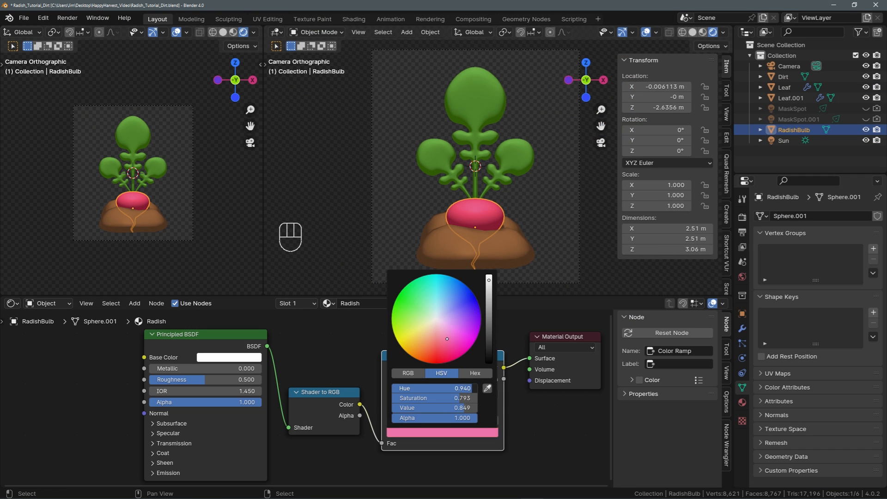
pyautogui.moveTo(466, 389); pyautogui.dragTo(429, 409)
pyautogui.click(429, 433)
pyautogui.click(487, 388)
pyautogui.click(416, 407)
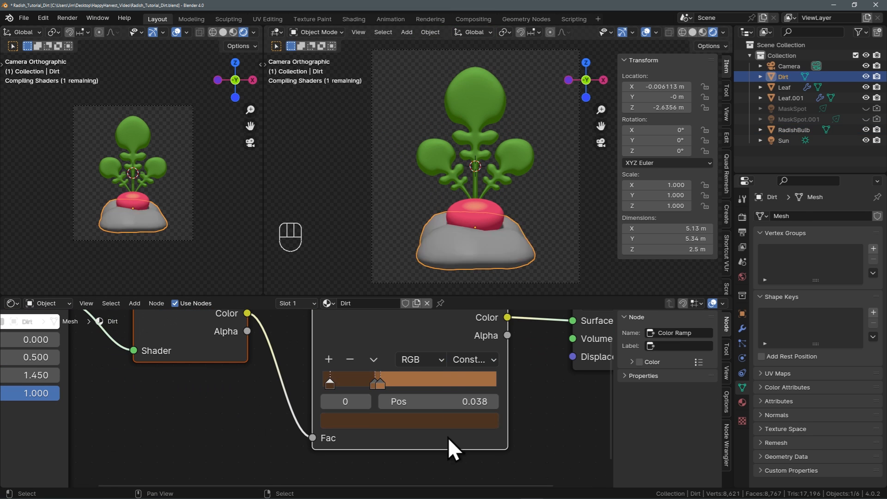
# Refine the Dirt Color Ramp with Linear interpolation and extra brown stops, including ones at 0.345 and 0.425.
pyautogui.click(387, 381)
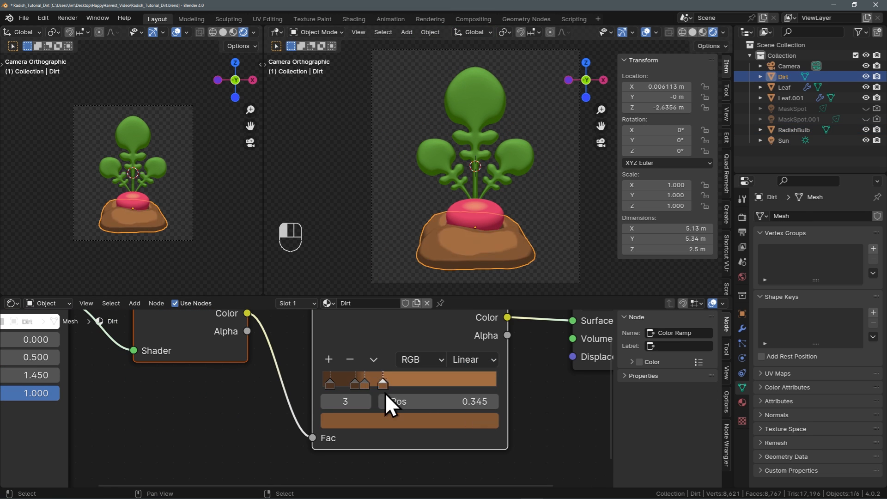
pyautogui.scroll(4, 385, 393)
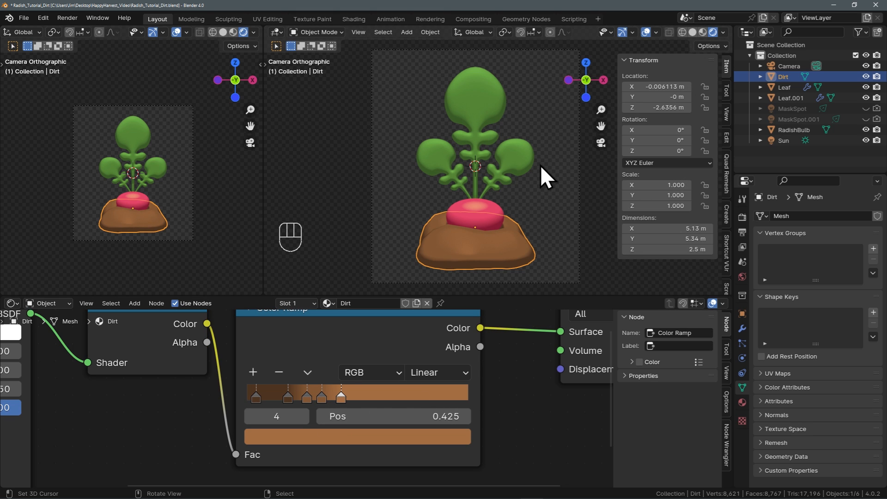
# Hide the viewport's transform sidebar and render the still image of the sprite.
pyautogui.press('t')
pyautogui.press('n')
pyautogui.press('t')
pyautogui.press('F12')
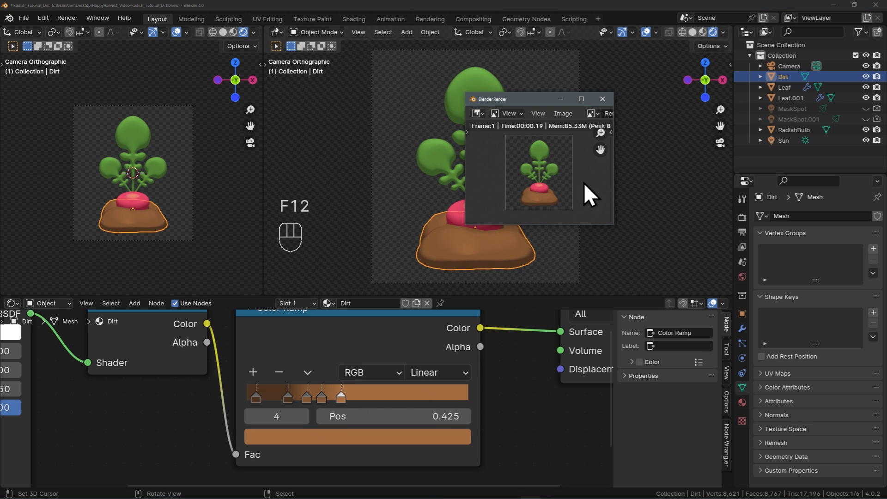
# Save the rendered image as Sprite_Radish_03b.png in the Radish assets folder.
pyautogui.click(553, 113)
pyautogui.click(550, 200)
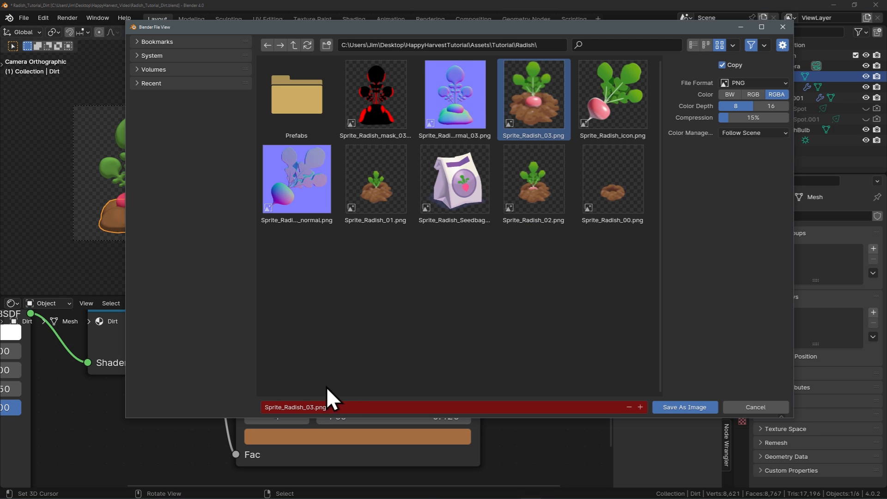
pyautogui.click(312, 406)
pyautogui.click(313, 406)
pyautogui.press('Left')
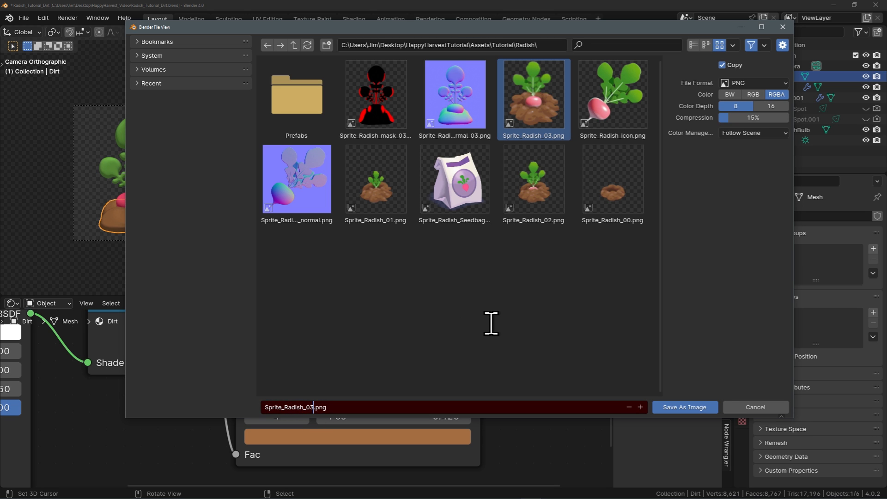
pyautogui.write('b')
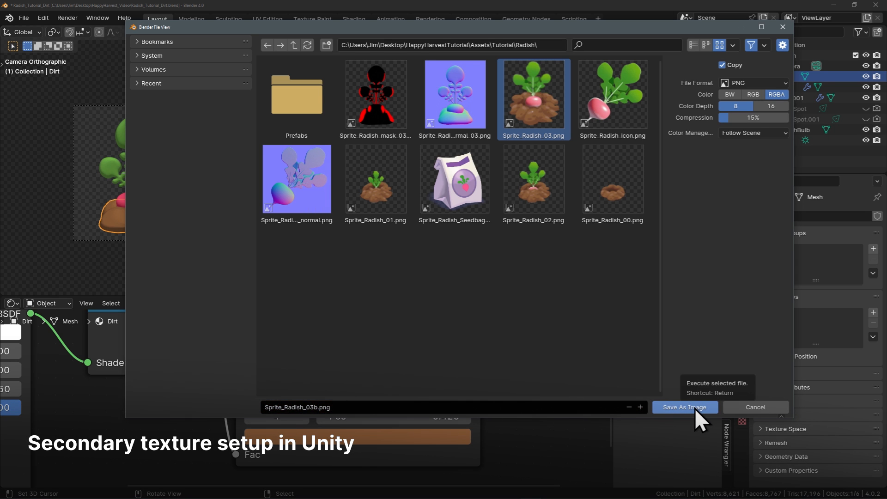
pyautogui.click(694, 408)
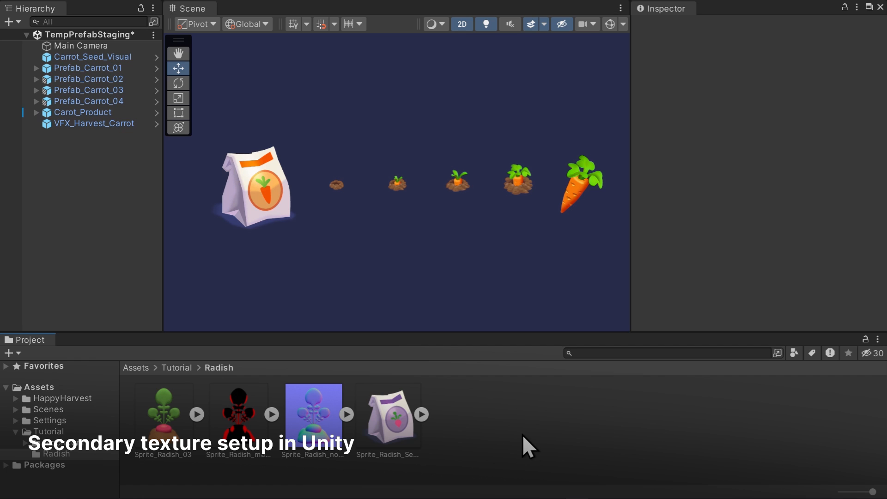
# In Unity, set the texture type of Sprite_Radish_normal_03 to Normal map and apply the import settings.
pyautogui.click(301, 412)
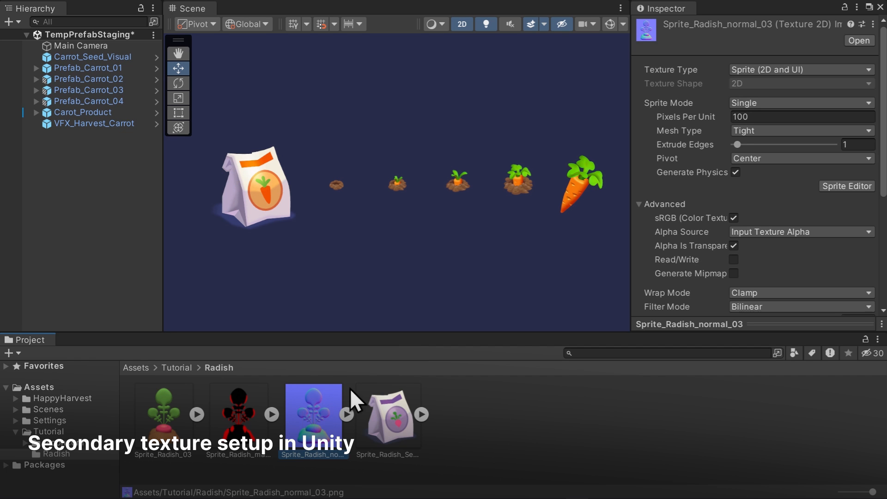
pyautogui.click(791, 65)
pyautogui.click(787, 93)
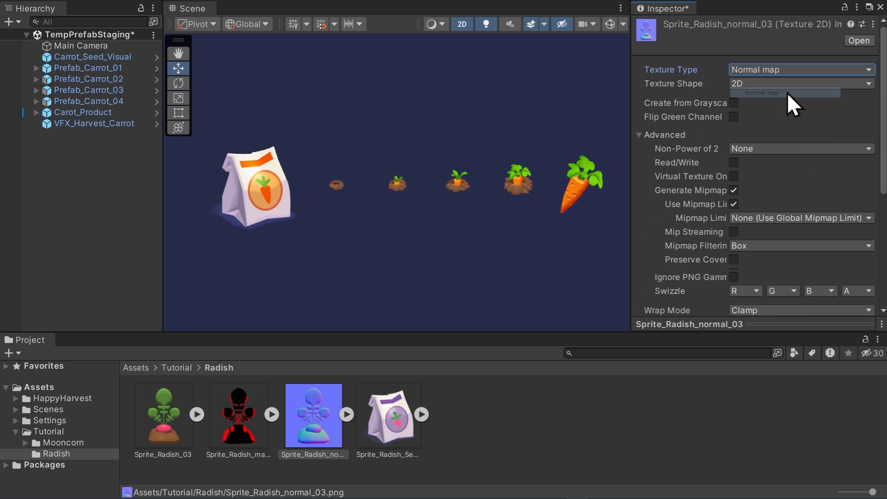
pyautogui.scroll(-6, 799, 124)
pyautogui.scroll(-2, 797, 127)
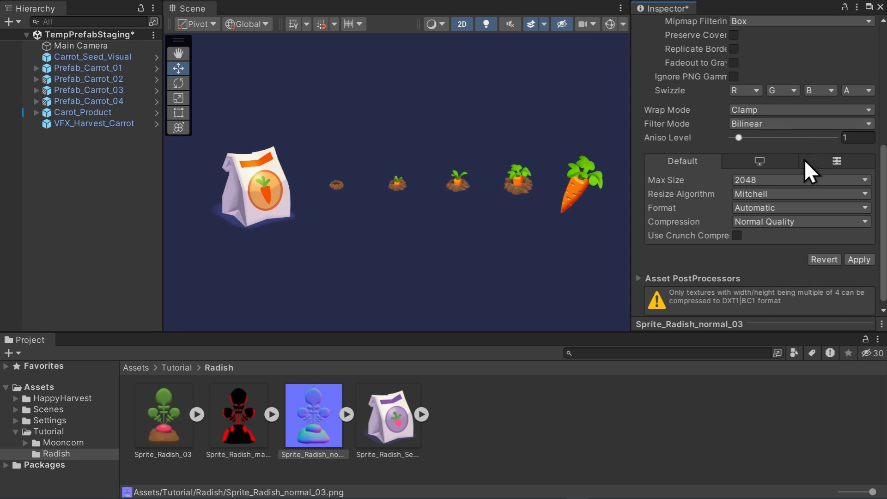
pyautogui.click(853, 259)
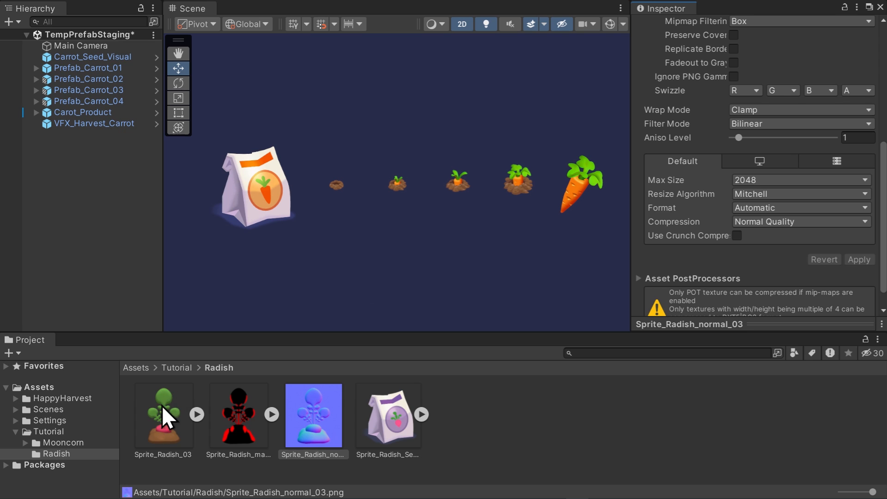
# Open Sprite_Radish_03 in a maximized Sprite Editor and switch the editor to Secondary Textures.
pyautogui.click(161, 416)
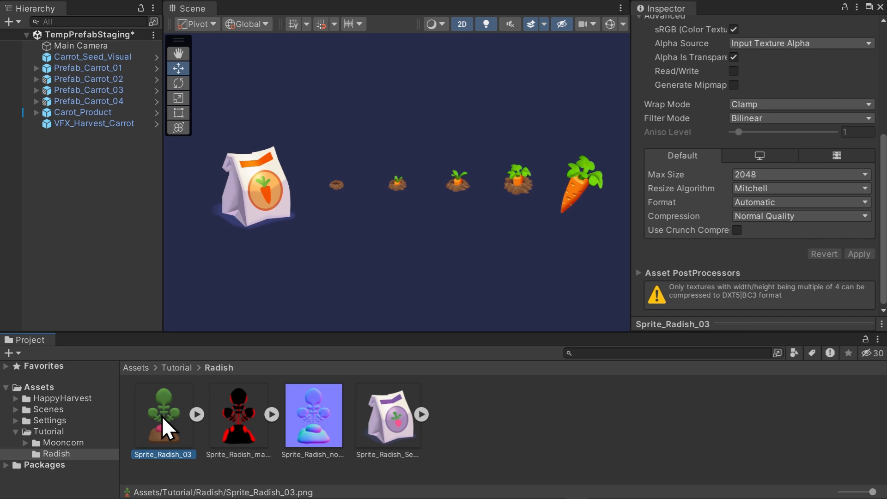
pyautogui.scroll(5, 745, 258)
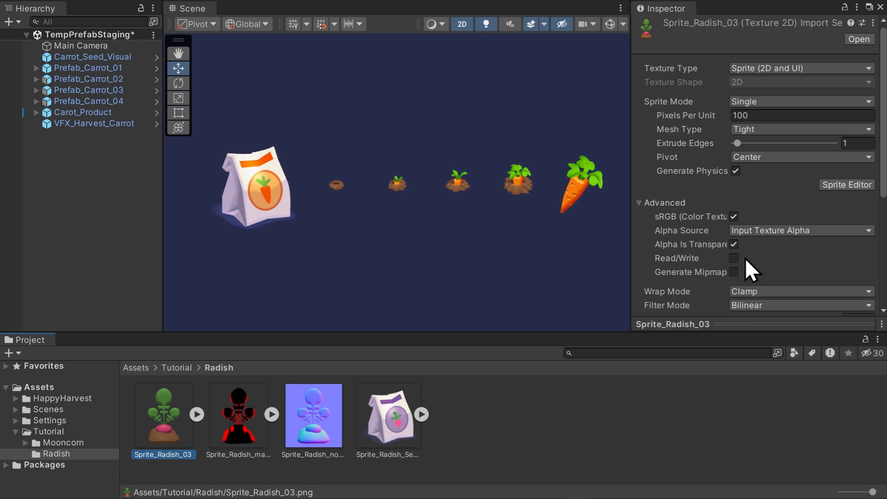
pyautogui.click(853, 185)
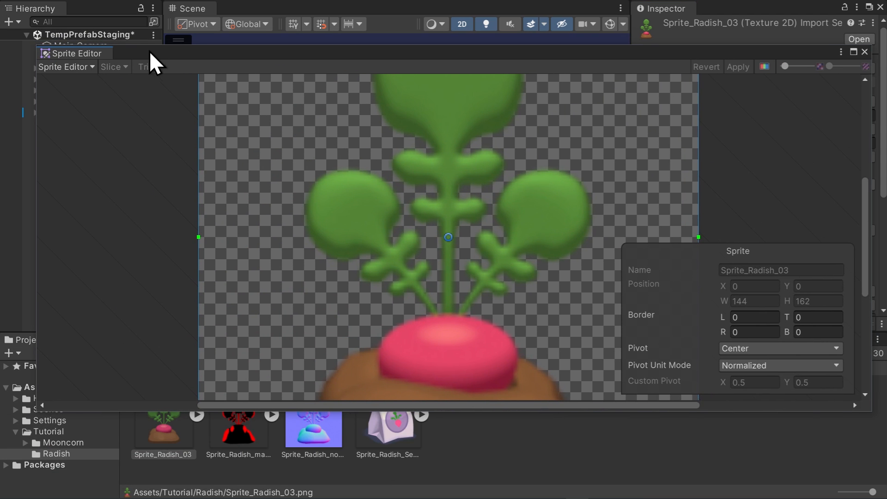
pyautogui.click(853, 52)
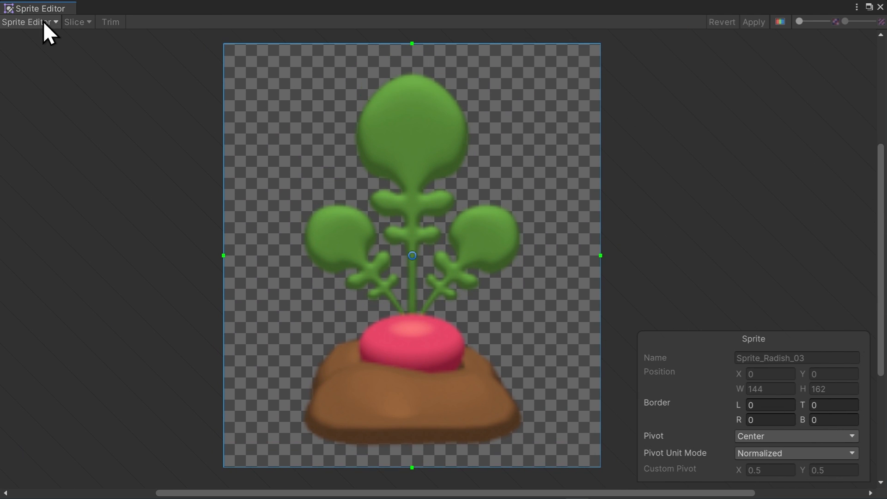
pyautogui.click(43, 21)
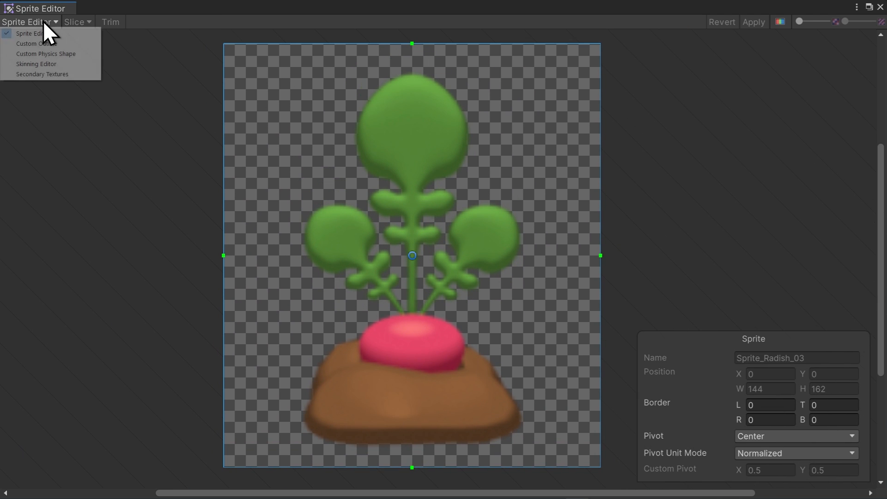
pyautogui.click(76, 72)
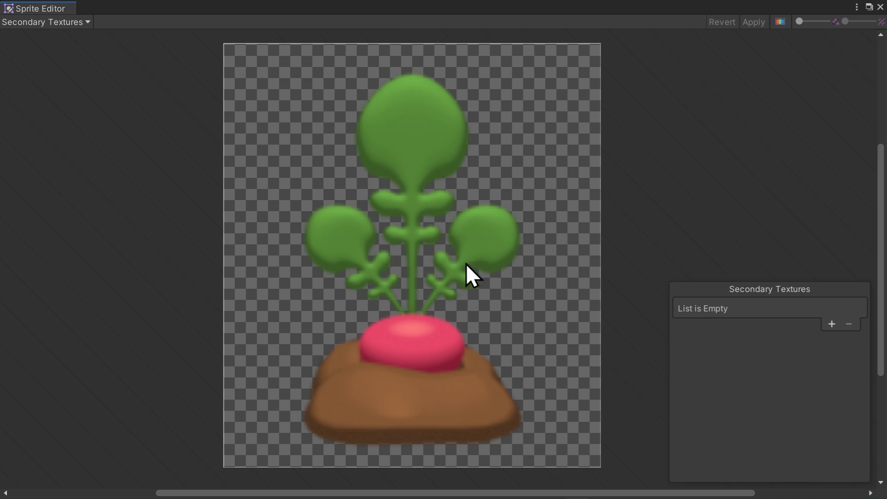
# Add two secondary texture entries to the sprite and name the first one _NormalMap.
pyautogui.click(832, 324)
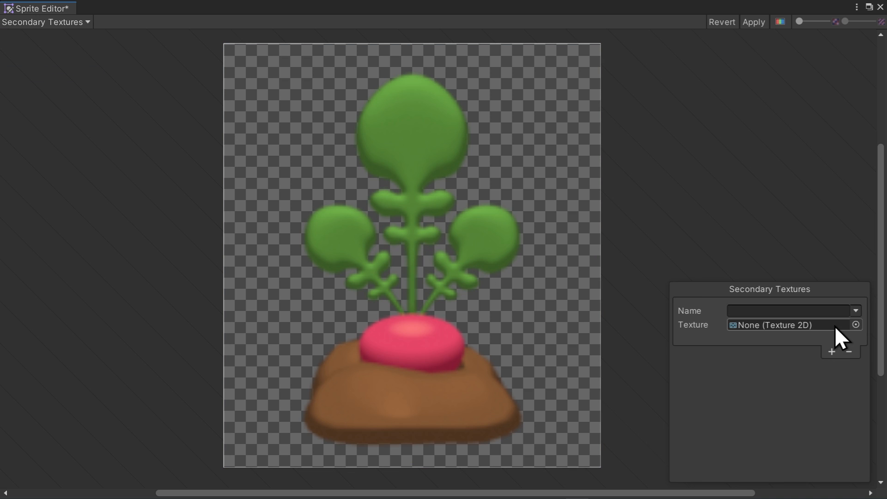
pyautogui.click(831, 353)
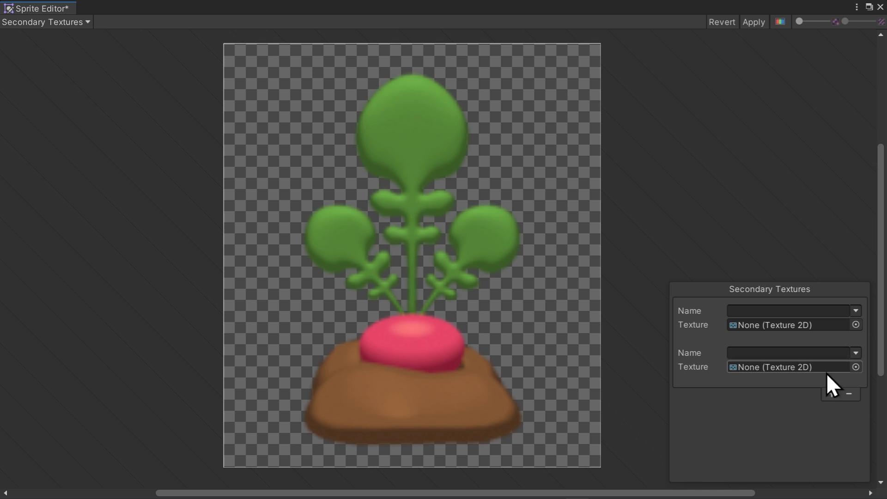
pyautogui.click(856, 311)
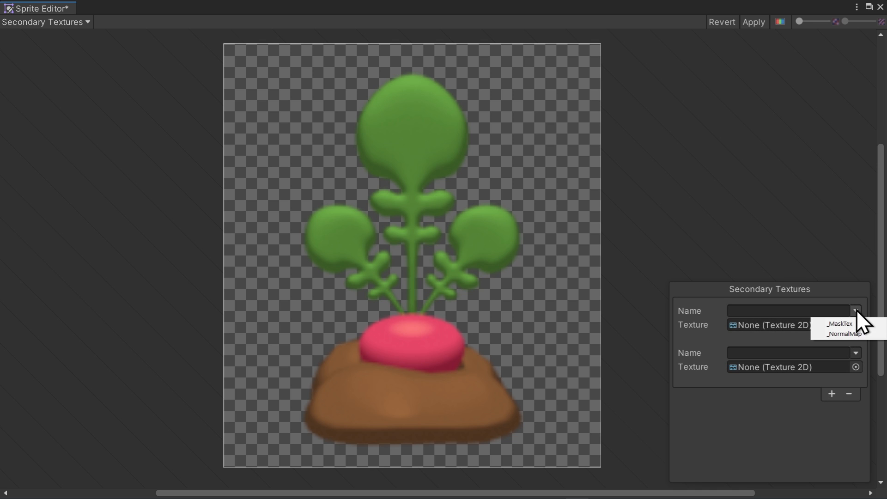
pyautogui.click(860, 334)
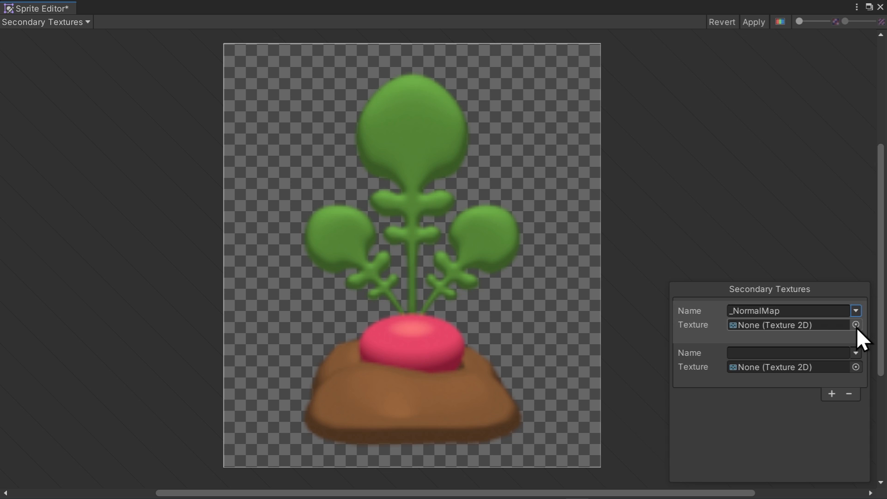
# Assign the Sprite_Radish_normal_03 texture to the sprite's _NormalMap secondary texture entry.
pyautogui.click(857, 326)
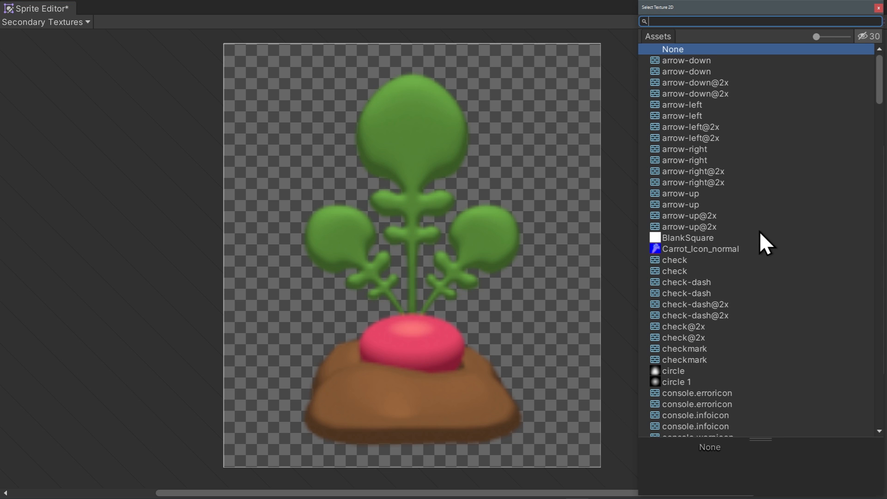
pyautogui.write('radish')
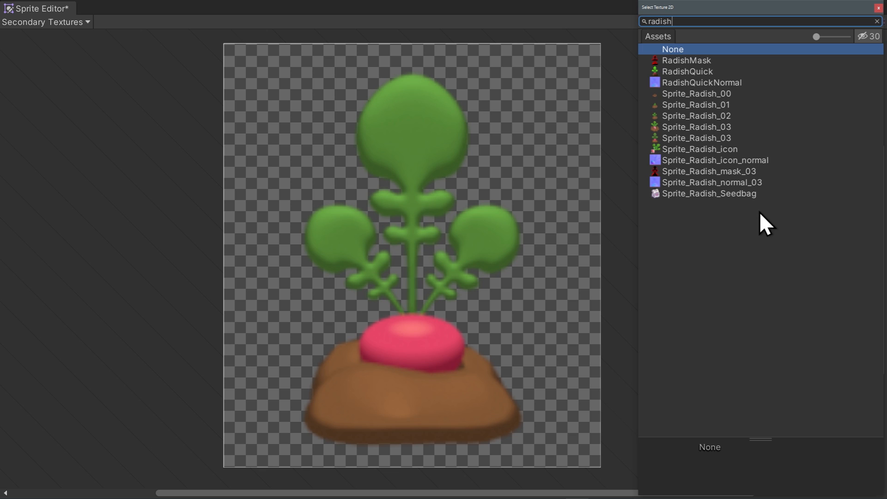
pyautogui.click(743, 183)
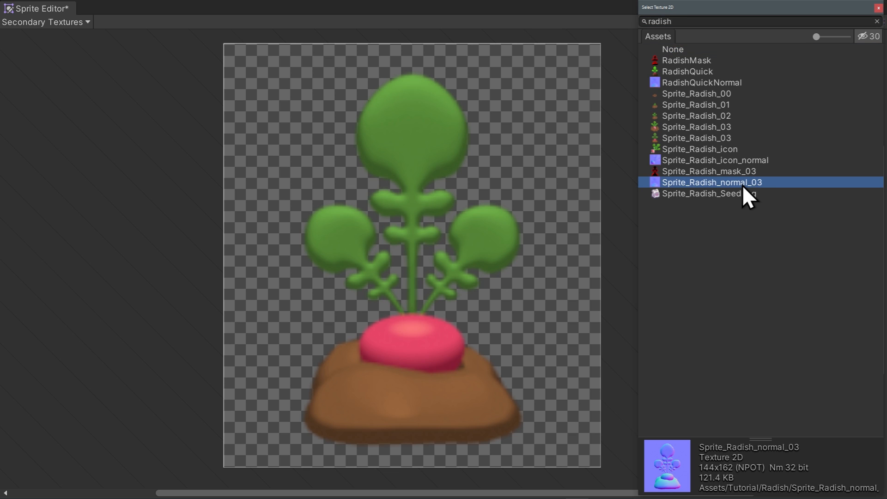
pyautogui.doubleClick(742, 183)
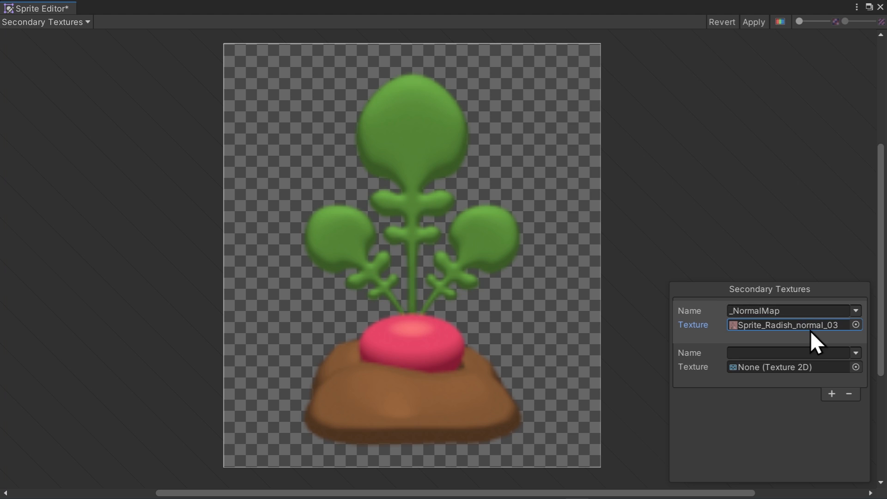
# Name the second secondary texture _MaskTex, assign Sprite_Radish_mask_03 to it, and apply the changes before closing the Sprite Editor.
pyautogui.click(856, 352)
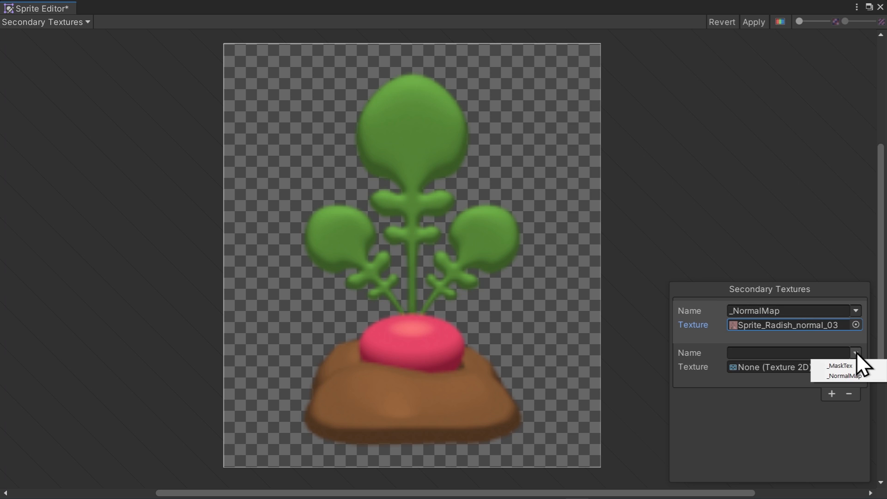
pyautogui.click(858, 366)
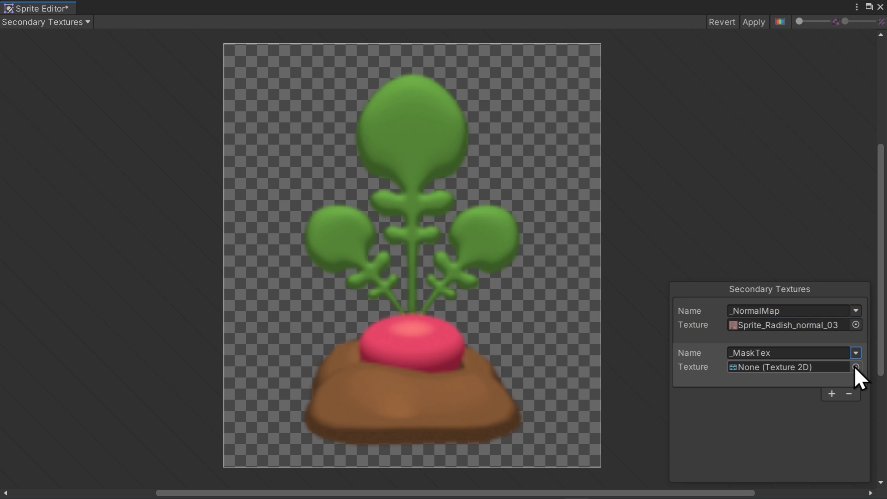
pyautogui.click(856, 367)
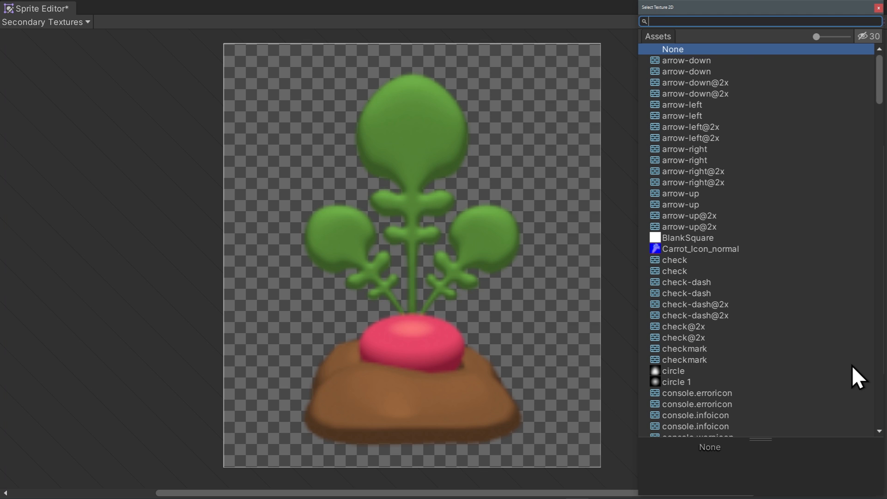
pyautogui.write('radish')
pyautogui.doubleClick(737, 172)
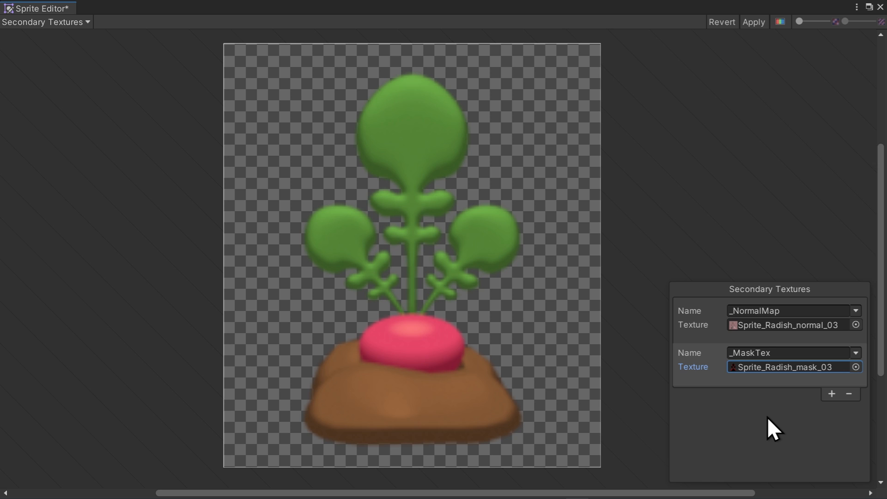
pyautogui.click(759, 22)
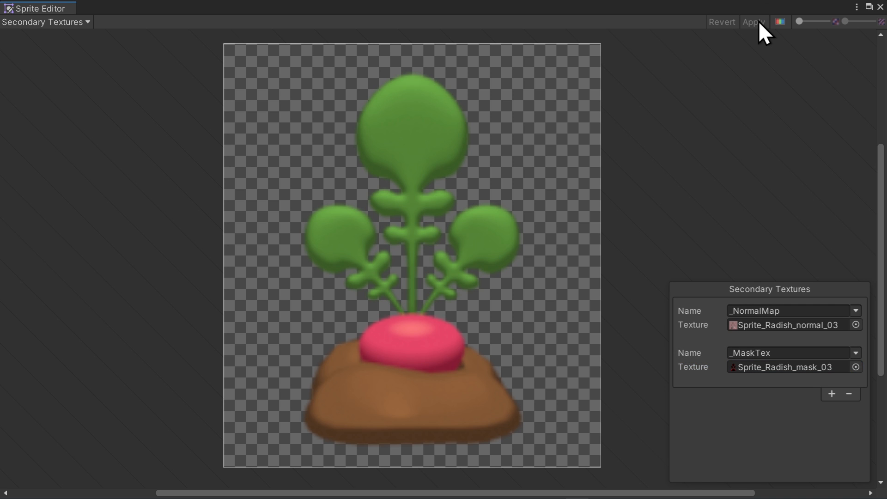
pyautogui.click(880, 7)
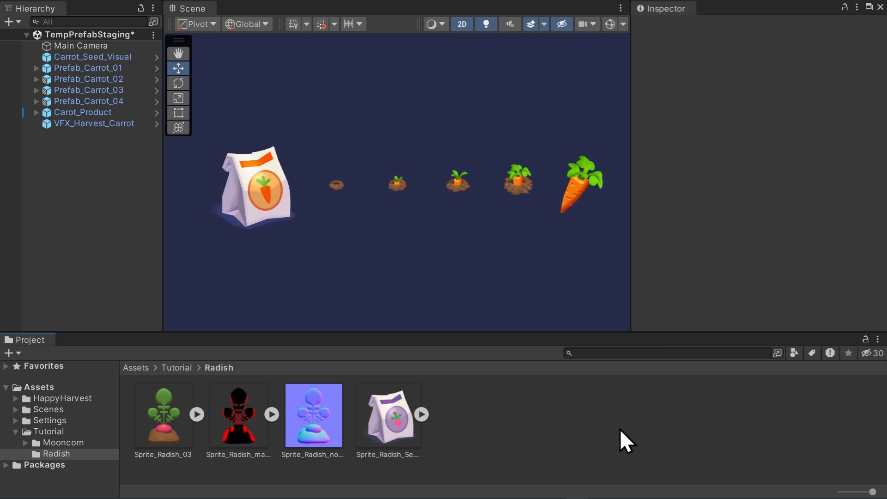
# Add the Sprite_Radish_03 sprite to the scene and place it below the row of carrot growth stages.
pyautogui.moveTo(168, 423); pyautogui.dragTo(95, 217)
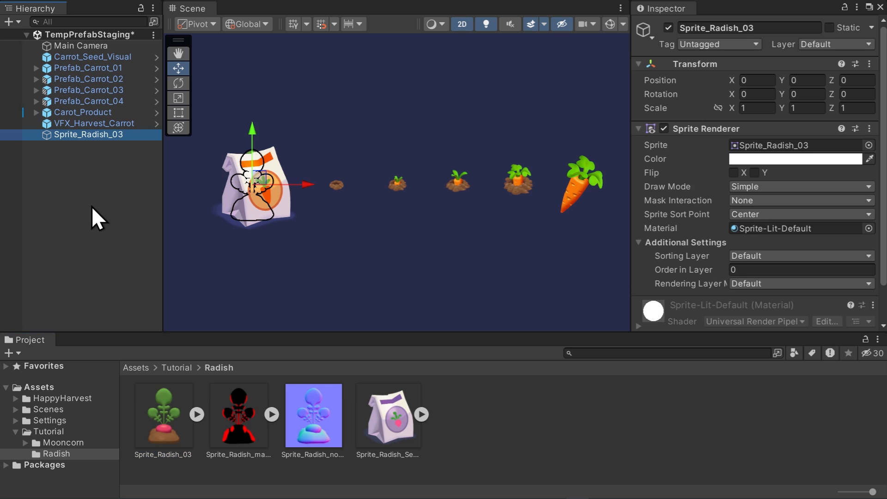
pyautogui.moveTo(306, 187); pyautogui.dragTo(445, 164)
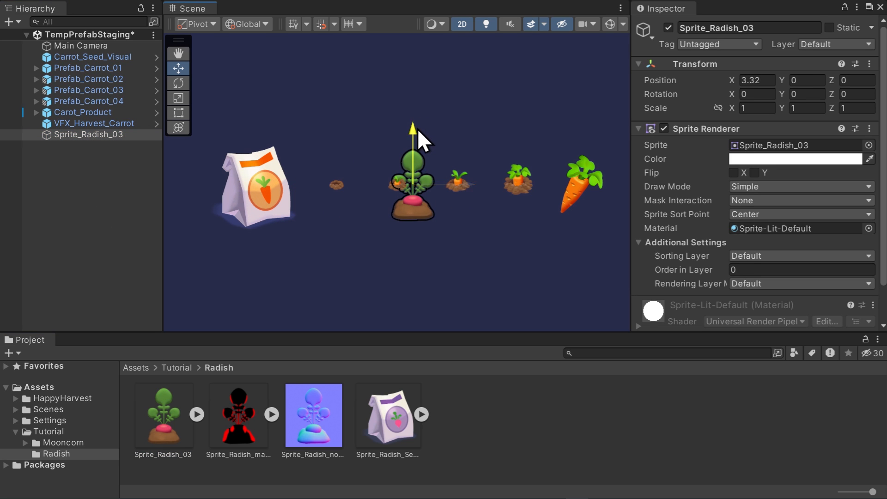
pyautogui.moveTo(416, 136); pyautogui.dragTo(426, 191)
# Add a Spot Light 2D to the scene and place it beside the radish sprite at about X 4.9, Y -1.24.
pyautogui.click(66, 231)
pyautogui.rightClick(79, 190)
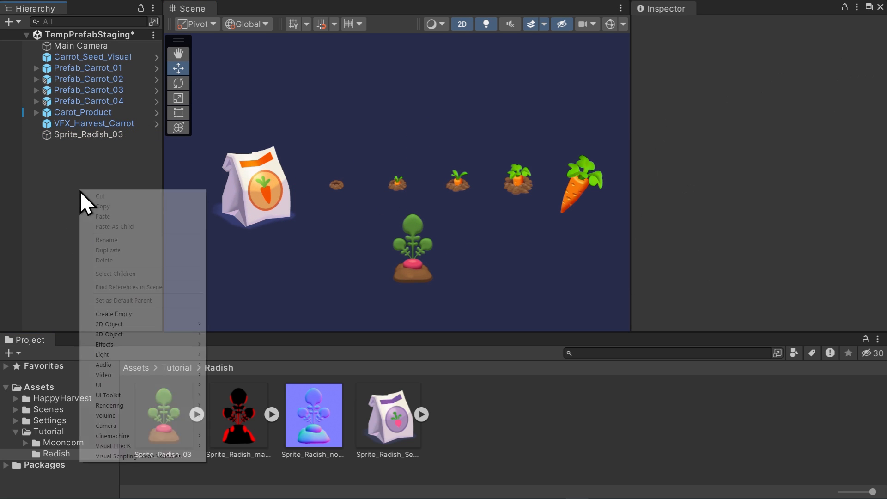
pyautogui.moveTo(154, 356)
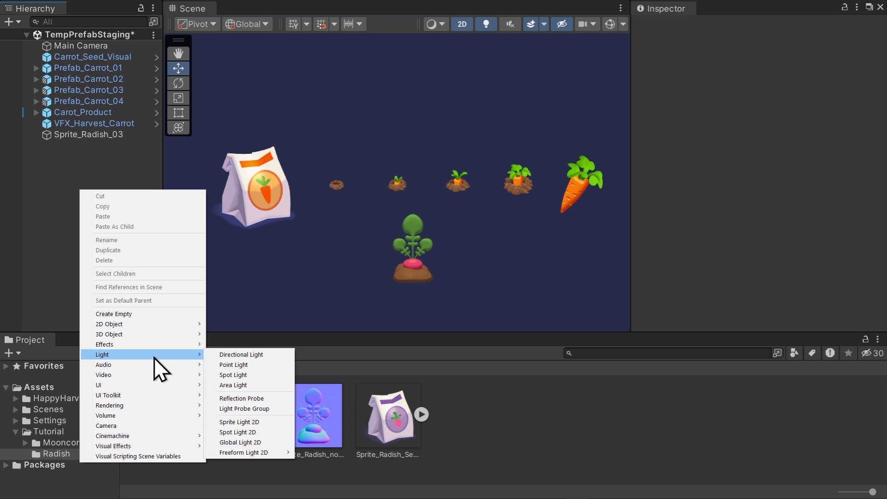
pyautogui.click(279, 430)
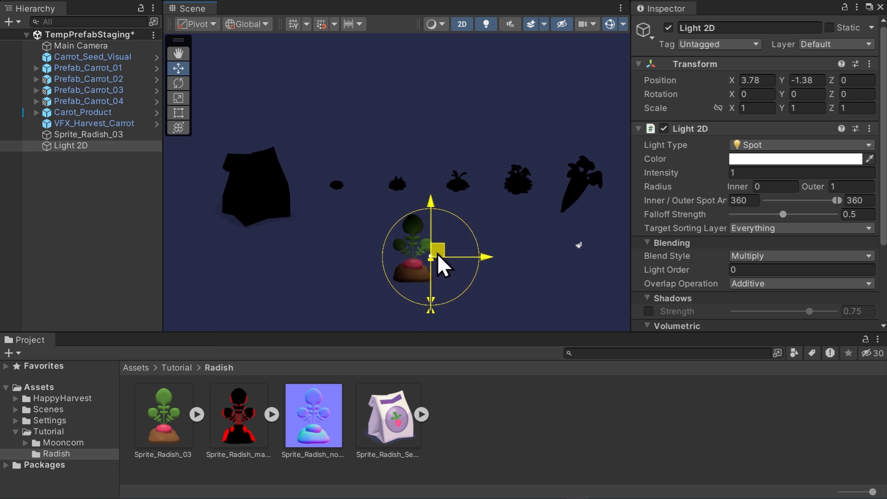
pyautogui.moveTo(437, 250)
pyautogui.mouseDown()
pyautogui.moveTo(444, 257)
pyautogui.moveTo(431, 264)
pyautogui.mouseUp()
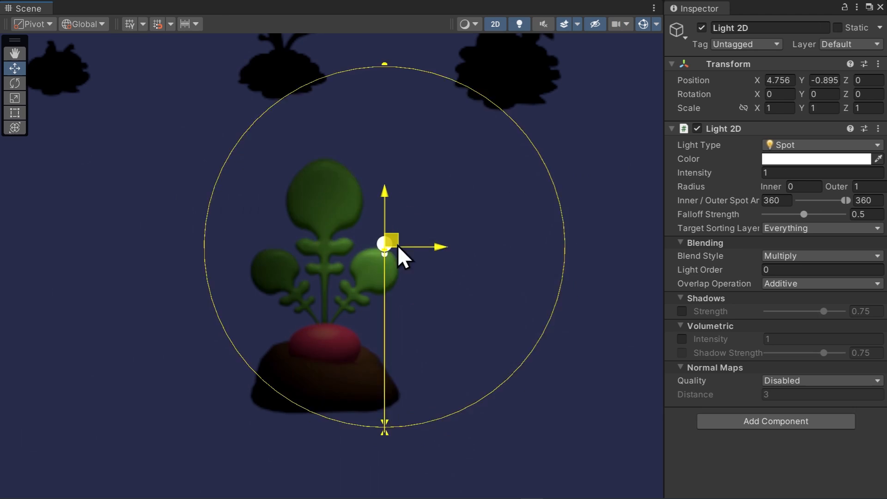
pyautogui.moveTo(397, 244); pyautogui.dragTo(409, 291)
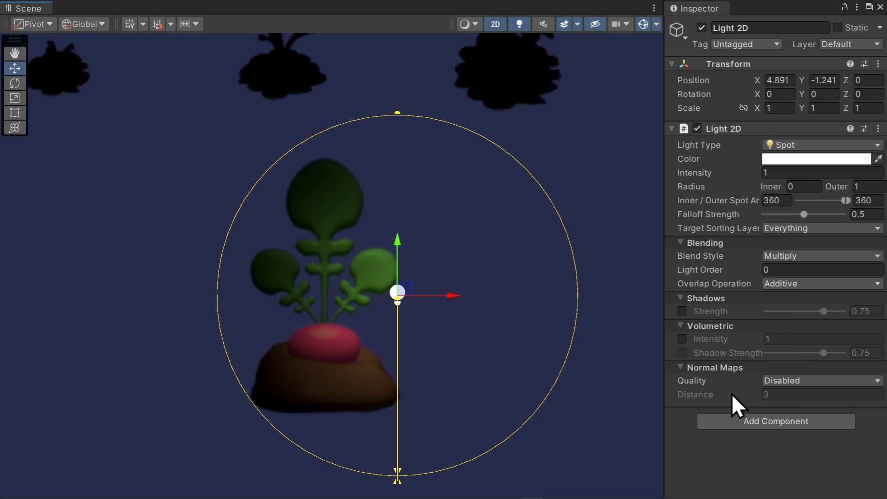
# Set the spot light's normal map quality to Accurate with a distance of 0.25 and move the light around beside the radish.
pyautogui.click(788, 380)
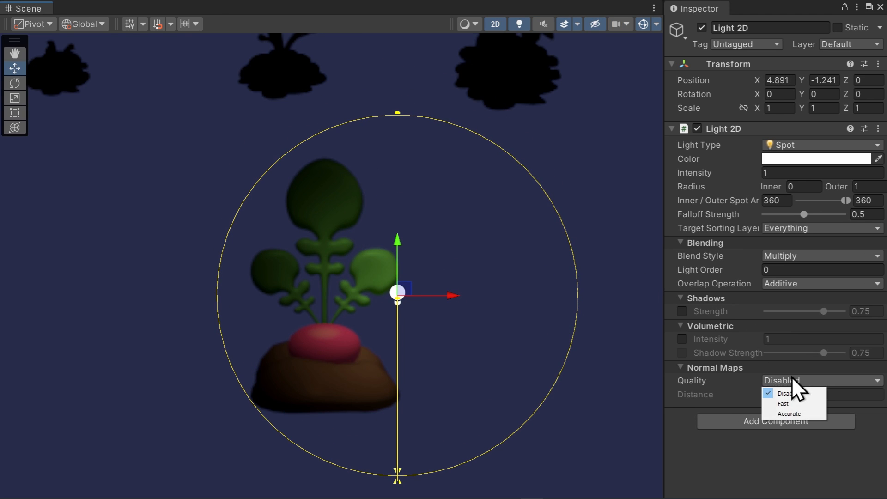
pyautogui.click(798, 413)
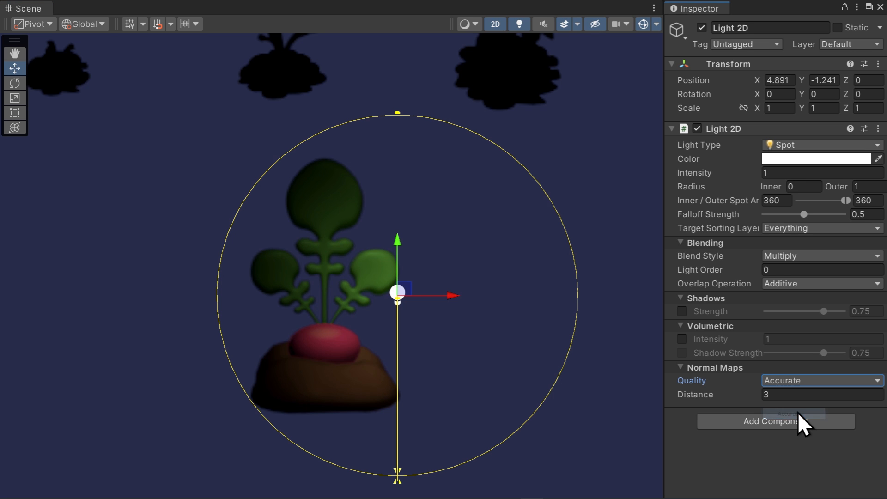
pyautogui.click(749, 395)
pyautogui.moveTo(405, 286); pyautogui.dragTo(398, 306)
pyautogui.moveTo(739, 397); pyautogui.dragTo(728, 391)
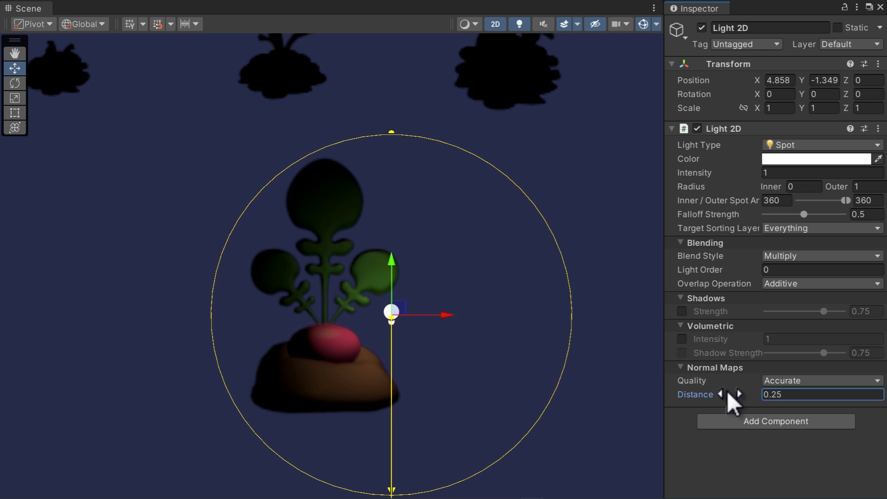
pyautogui.moveTo(402, 312)
pyautogui.mouseDown()
pyautogui.moveTo(404, 323)
pyautogui.moveTo(331, 412)
pyautogui.moveTo(244, 301)
pyautogui.moveTo(340, 190)
pyautogui.moveTo(453, 322)
pyautogui.moveTo(485, 161)
pyautogui.moveTo(486, 169)
pyautogui.moveTo(321, 172)
pyautogui.moveTo(262, 259)
pyautogui.moveTo(445, 323)
pyautogui.moveTo(398, 306)
pyautogui.mouseUp()
# Disable the light's normal maps, test the Multiply with Mask (R) blend style at an intensity of about 1.43, and move the light across the radish.
pyautogui.click(777, 384)
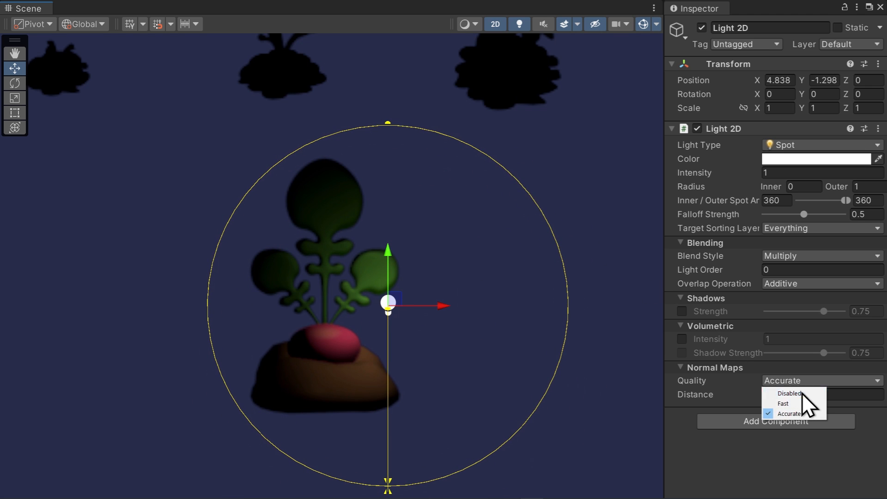
pyautogui.click(802, 392)
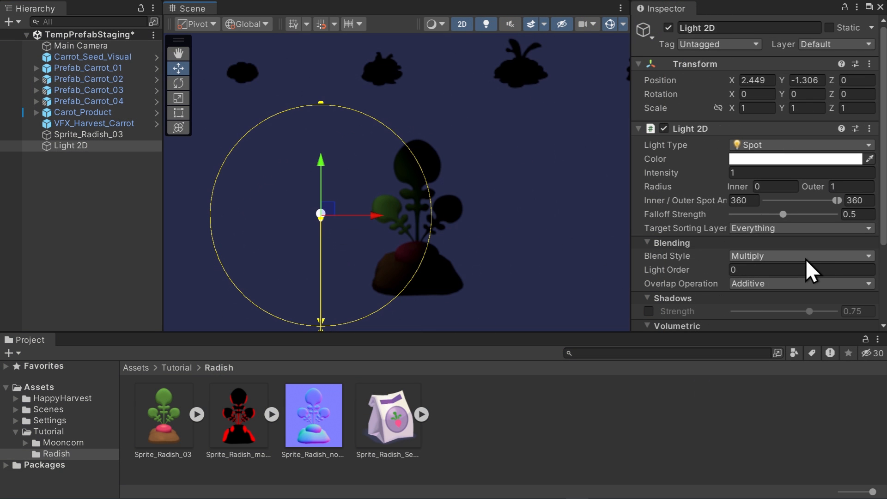
pyautogui.click(807, 259)
pyautogui.click(808, 287)
pyautogui.moveTo(707, 173); pyautogui.dragTo(719, 172)
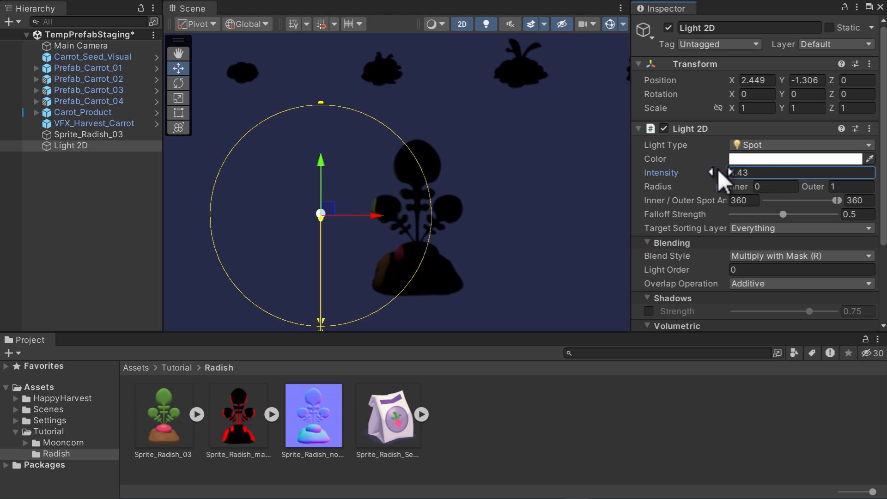
pyautogui.moveTo(342, 205); pyautogui.dragTo(484, 197)
# Delete the 2D light and move the radish sprite below the fully grown carrot plant, to about X 5.5, Y -1.5.
pyautogui.click(73, 148)
pyautogui.press('Delete')
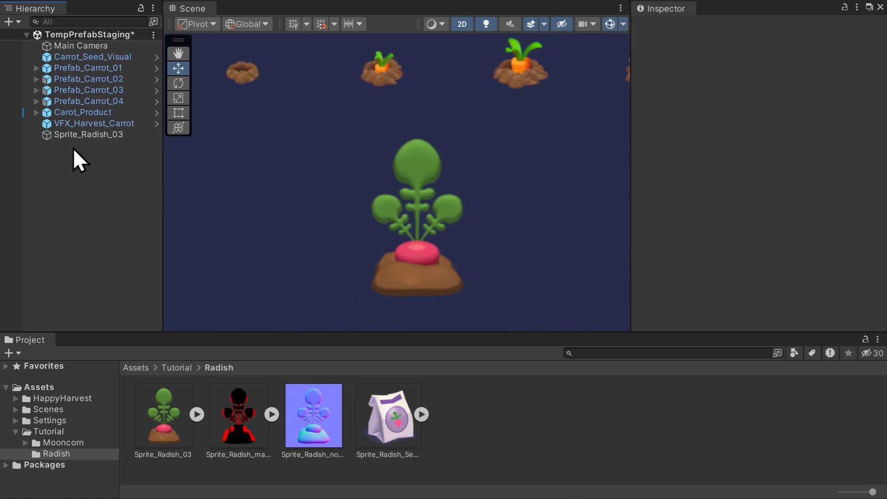
pyautogui.scroll(-5, 393, 101)
pyautogui.moveTo(393, 101); pyautogui.dragTo(401, 174, button='middle')
pyautogui.click(410, 243)
pyautogui.moveTo(467, 227); pyautogui.dragTo(574, 237)
# Scale the Sprite_Radish_03 object in the scene to 0.5 on all three axes.
pyautogui.click(164, 416)
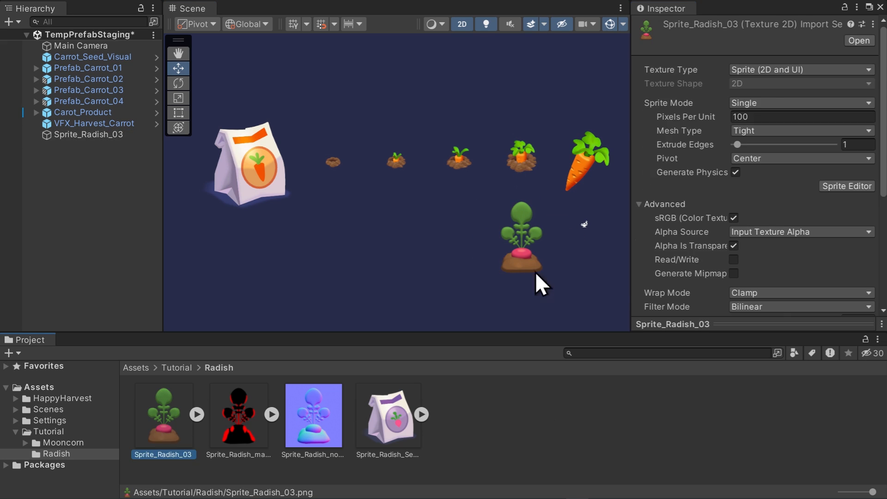
pyautogui.click(88, 135)
pyautogui.click(765, 107)
pyautogui.write('.5')
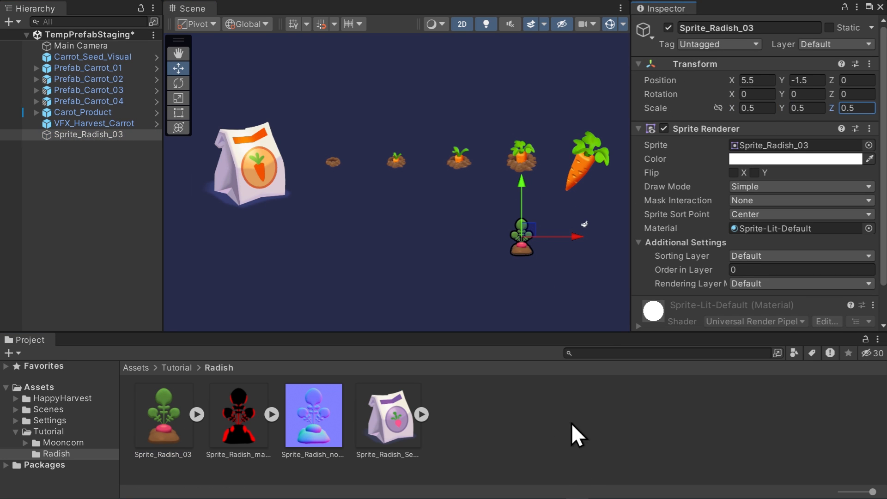
pyautogui.click(581, 462)
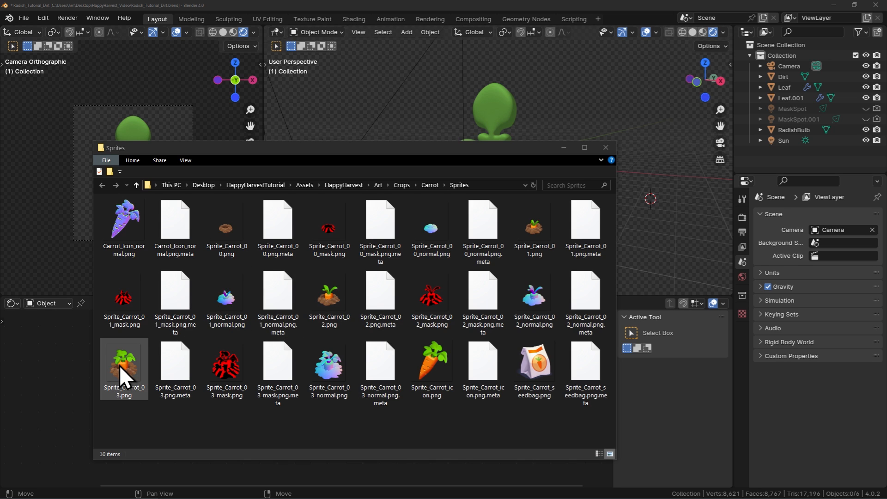
# Bring Sprite_Carrot_03.png from the carrot Sprites folder into the Blender viewport as a reference image and close the folder window.
pyautogui.moveTo(123, 372); pyautogui.dragTo(463, 342)
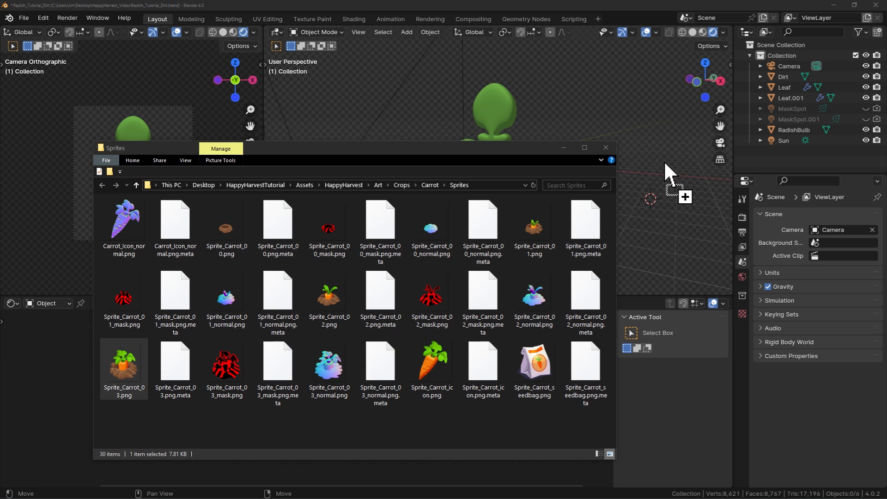
pyautogui.moveTo(648, 154); pyautogui.dragTo(648, 154)
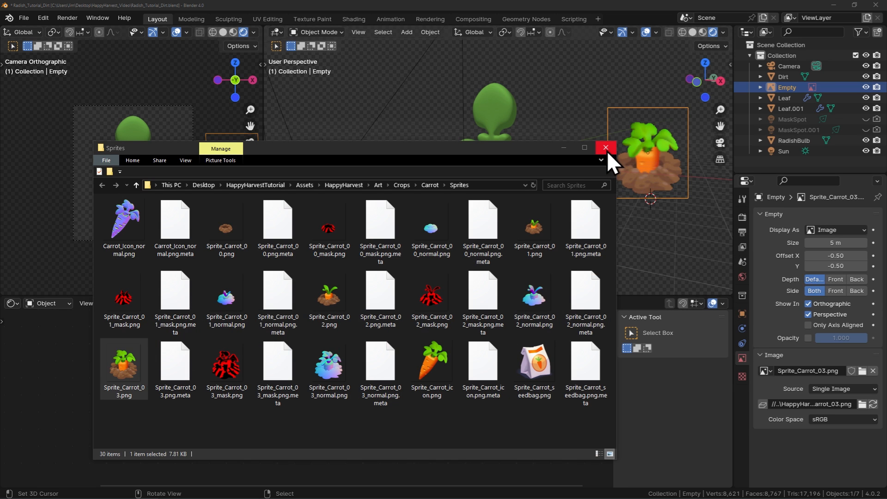
pyautogui.click(607, 151)
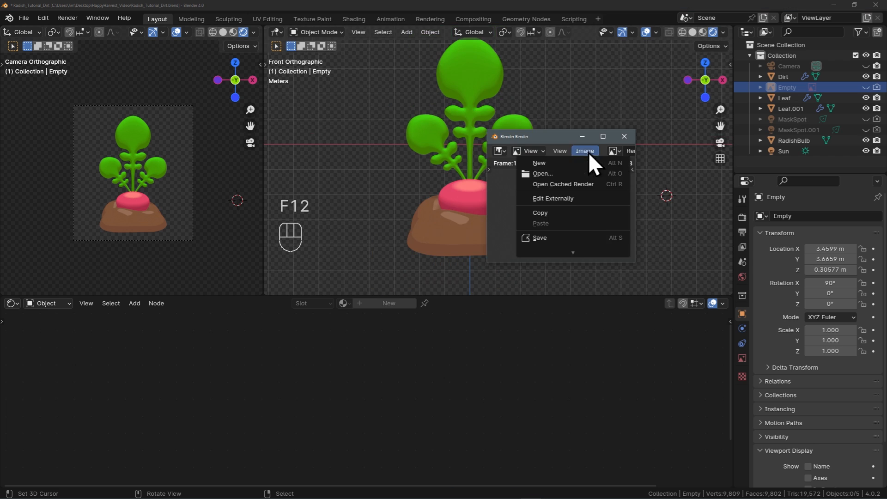
# Save the rendered radish image over Sprite_Radish_03.png in the Radish folder.
pyautogui.click(531, 238)
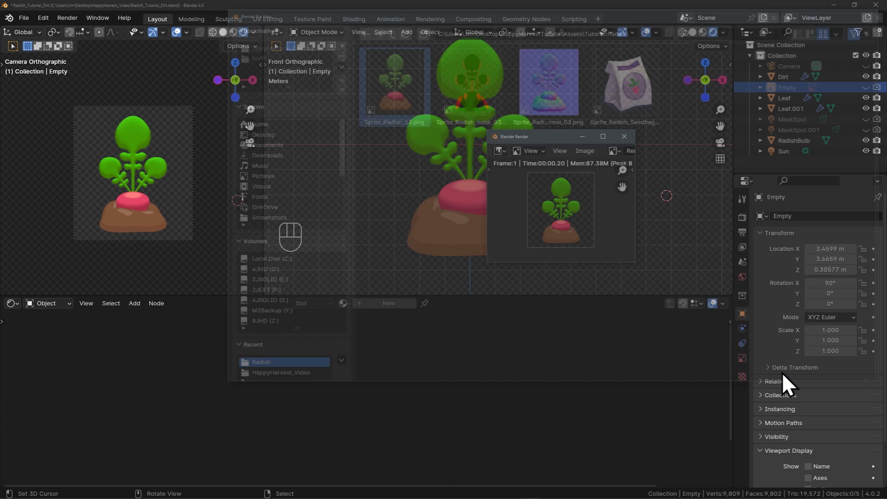
# Hide the leaves and the radish bulb, and select the faces of the hollow on top of the Dirt mesh in Edit Mode.
pyautogui.moveTo(866, 97); pyautogui.dragTo(867, 142)
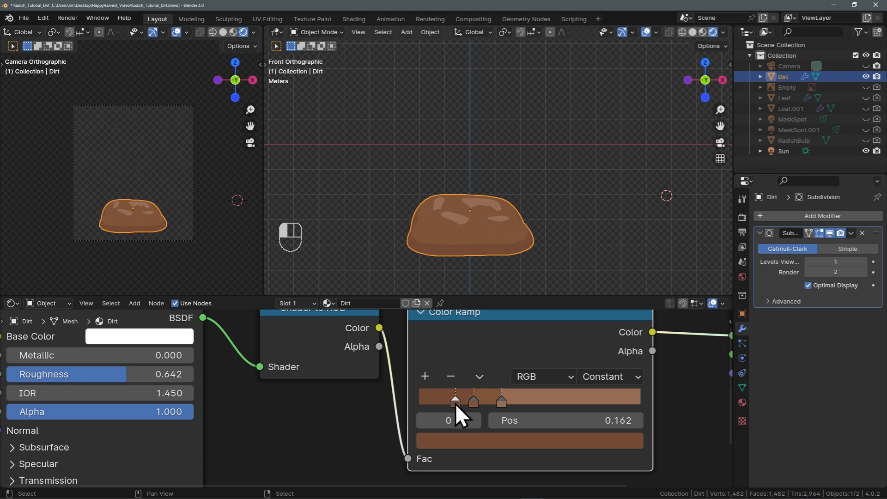
pyautogui.hotkey('ctrl', 'z')
pyautogui.press('Tab')
pyautogui.moveTo(491, 239)
pyautogui.mouseDown(button='middle')
pyautogui.moveTo(530, 202)
pyautogui.moveTo(492, 245)
pyautogui.mouseUp(button='middle')
pyautogui.press('3')
pyautogui.scroll(3, 509, 208)
pyautogui.keyDown('shift'); pyautogui.rightClick(472, 216); pyautogui.keyUp('shift')
pyautogui.keyDown('shift'); pyautogui.rightClick(517, 213); pyautogui.keyUp('shift')
pyautogui.keyDown('shift'); pyautogui.rightClick(484, 226); pyautogui.keyUp('shift')
pyautogui.press('KP_0')
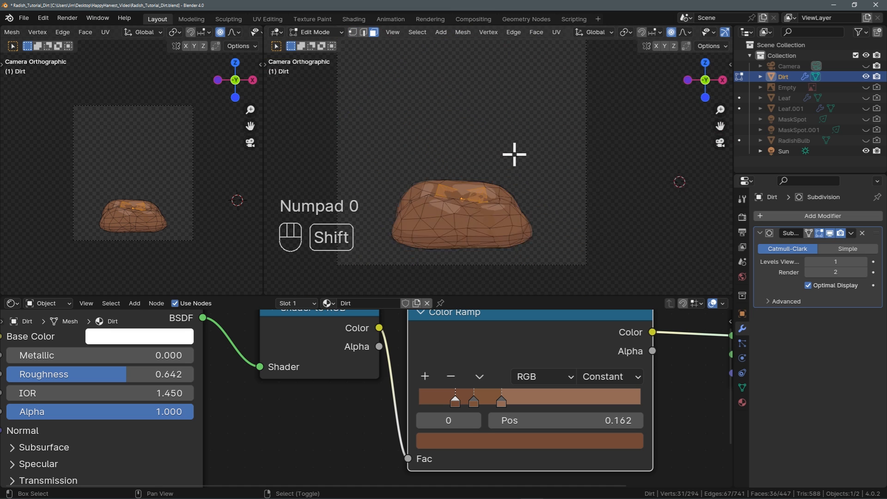
pyautogui.scroll(3, 503, 184)
pyautogui.hotkey('ctrl', 'z')
# Add a second material slot to the Dirt object, paste a copy of the Dirt material into it, and rename it DirtHole.
pyautogui.click(743, 402)
pyautogui.click(878, 216)
pyautogui.click(815, 219)
pyautogui.click(878, 241)
pyautogui.click(836, 252)
pyautogui.click(816, 230)
pyautogui.click(823, 281)
pyautogui.click(878, 240)
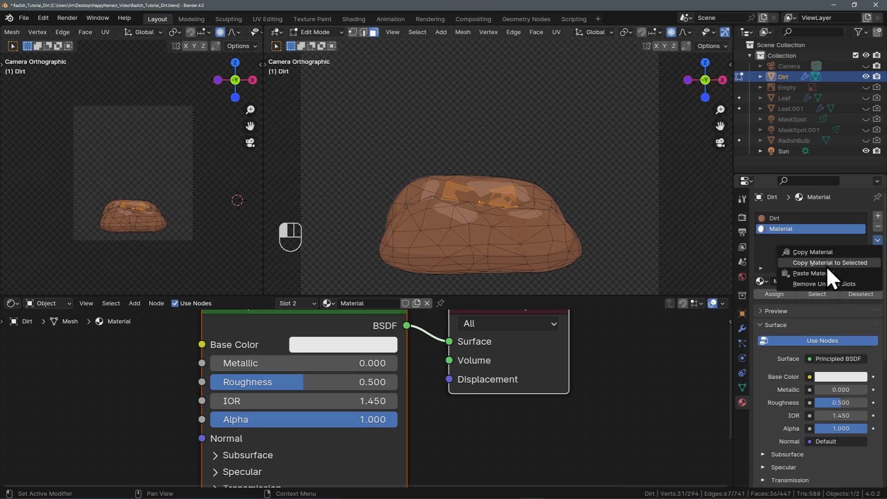
pyautogui.click(827, 272)
pyautogui.doubleClick(802, 281)
pyautogui.write('DirtHole')
# Darken the brown stop colors of the DirtHole material's Color Ramp and shift its stops.
pyautogui.press('Tab')
pyautogui.click(531, 441)
pyautogui.moveTo(520, 401); pyautogui.dragTo(548, 402)
pyautogui.moveTo(490, 402); pyautogui.dragTo(610, 402)
pyautogui.click(611, 378)
pyautogui.click(605, 428)
pyautogui.moveTo(503, 403); pyautogui.dragTo(570, 402)
# Assign the DirtHole material to the selected hollow faces on top of the Dirt mesh.
pyautogui.press('Tab')
pyautogui.moveTo(467, 166); pyautogui.dragTo(466, 198, button='middle')
pyautogui.click(774, 294)
# Select the stray faces around the hollow's outer rim and assign them back to the Dirt material.
pyautogui.keyDown('shift'); pyautogui.rightClick(614, 123); pyautogui.keyUp('shift')
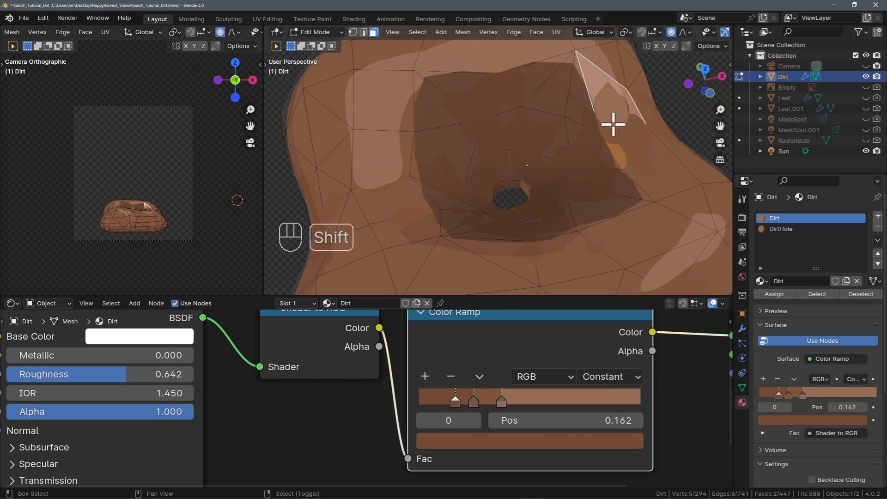
pyautogui.keyDown('shift'); pyautogui.rightClick(658, 162); pyautogui.keyUp('shift')
pyautogui.keyDown('shift'); pyautogui.rightClick(507, 248); pyautogui.keyUp('shift')
pyautogui.moveTo(507, 248); pyautogui.dragTo(513, 185, button='middle')
pyautogui.click(775, 295)
pyautogui.press('Tab')
# Assign the DirtHole material to a face on the hollow's rear right rim.
pyautogui.press('KP_0')
pyautogui.press('Tab')
pyautogui.click(552, 208)
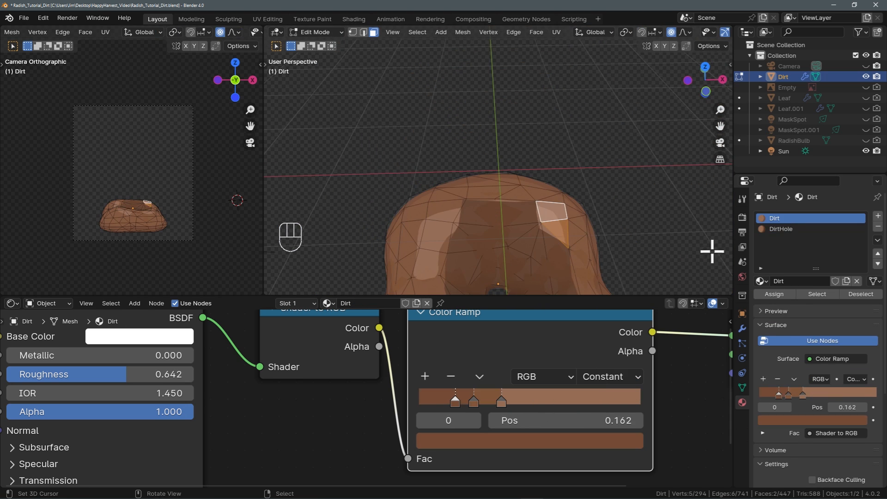
pyautogui.click(781, 229)
pyautogui.click(774, 295)
# In camera view, select a face on the hollow's back rim and assign it the Dirt material.
pyautogui.press('KP_0')
pyautogui.press('Tab')
pyautogui.press('Tab')
pyautogui.click(527, 190)
pyautogui.click(760, 230)
pyautogui.click(775, 219)
pyautogui.click(775, 294)
pyautogui.press('Tab')
pyautogui.press('Tab')
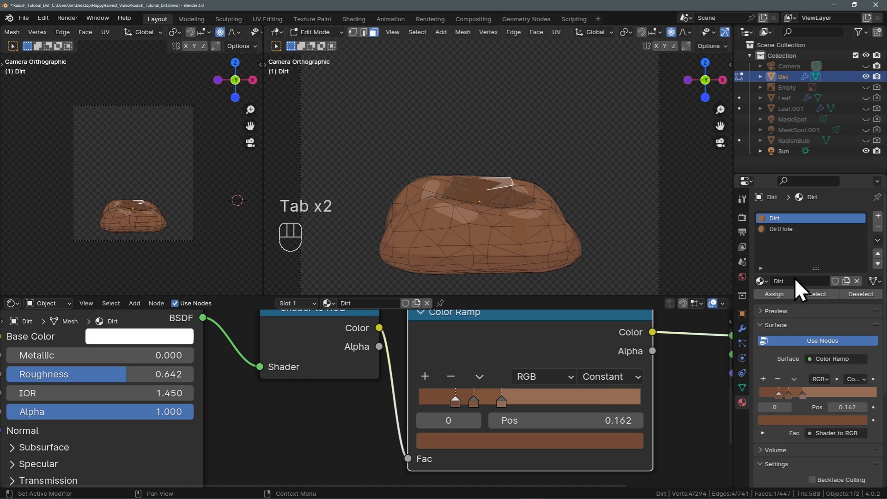
# Examine the boundary between the Dirt and DirtHole materials in Edit Mode and Object Mode from different angles.
pyautogui.click(781, 229)
pyautogui.click(774, 219)
pyautogui.press('Tab')
pyautogui.press('Tab')
pyautogui.press('Tab')
pyautogui.press('Tab')
pyautogui.press('Tab')
pyautogui.press('Tab')
pyautogui.moveTo(481, 190); pyautogui.dragTo(527, 244, button='middle')
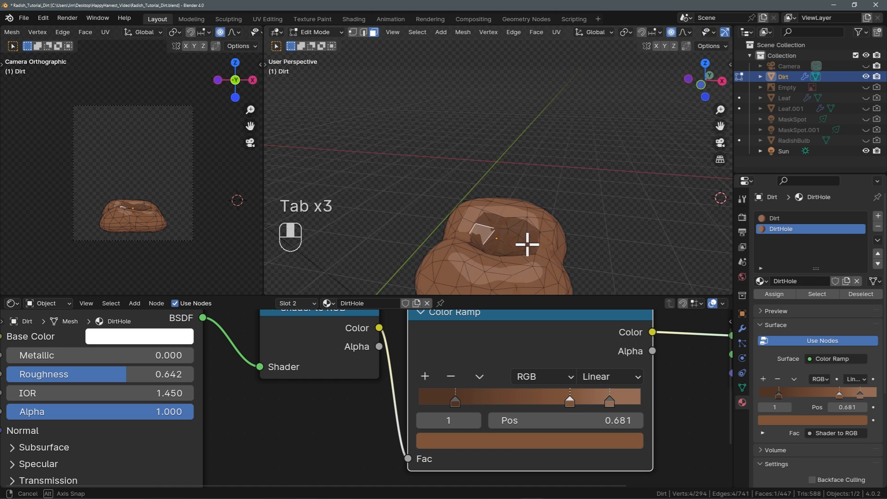
pyautogui.press('KP_0')
# Nudge a face at the front edge of the hollow in camera view and return to Object Mode.
pyautogui.rightClick(477, 204)
pyautogui.press('g')
pyautogui.click(468, 212)
pyautogui.press('Tab')
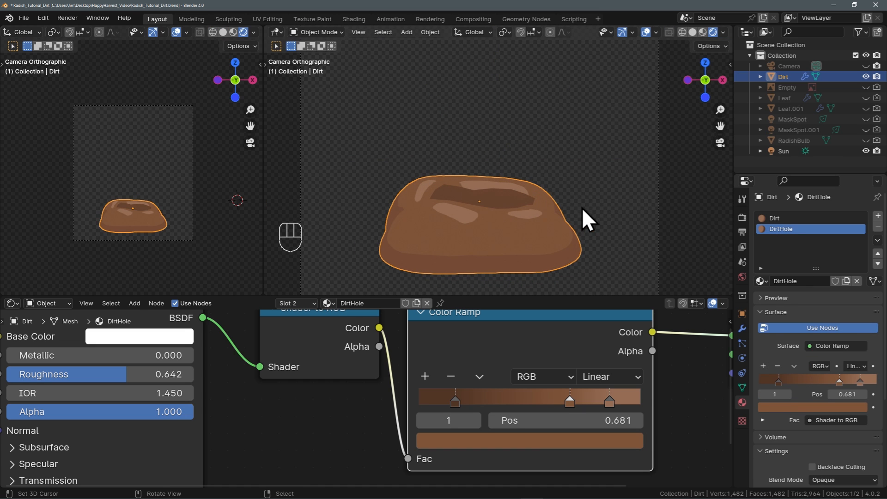
# Render the empty dirt mound and save the image as Sprite_Radish_00.png in the Radish folder.
pyautogui.press('F12')
pyautogui.click(646, 150)
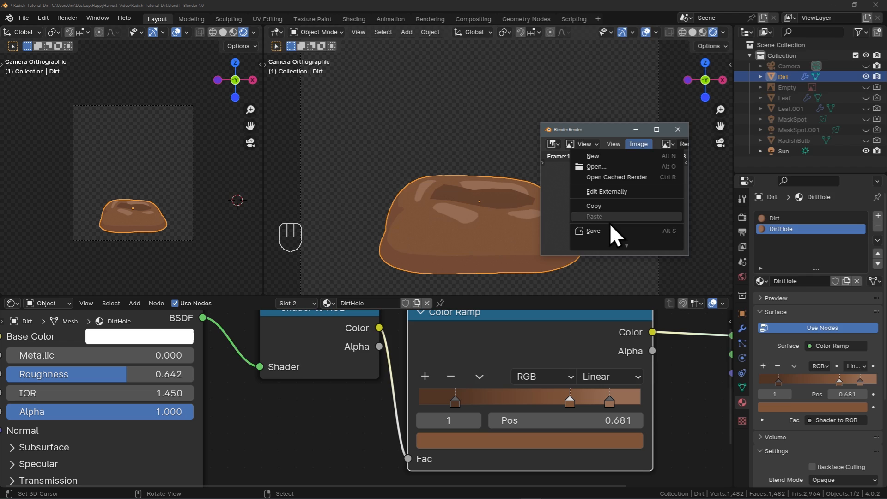
pyautogui.click(615, 231)
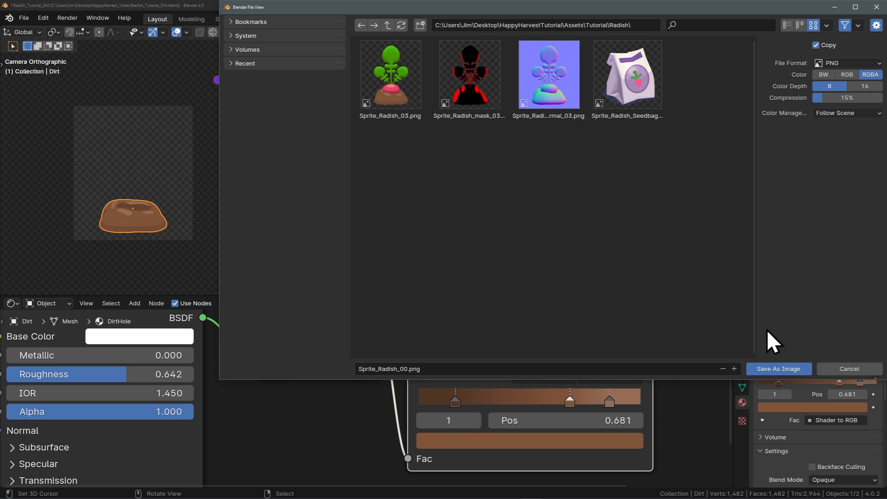
pyautogui.click(778, 368)
pyautogui.click(679, 130)
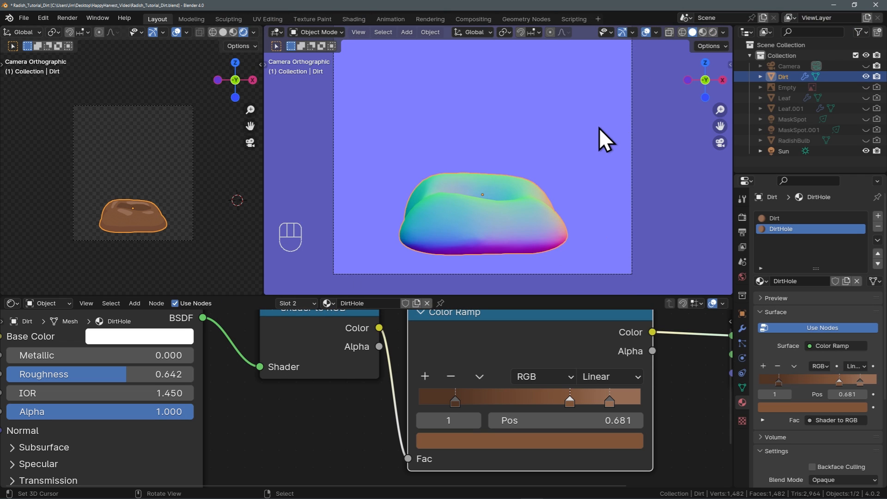
# Turn off the transparent film, viewport-render the dirt's normal-colored view, and save it as Sprite_Radish_normal_00.png.
pyautogui.scroll(-3, 661, 190)
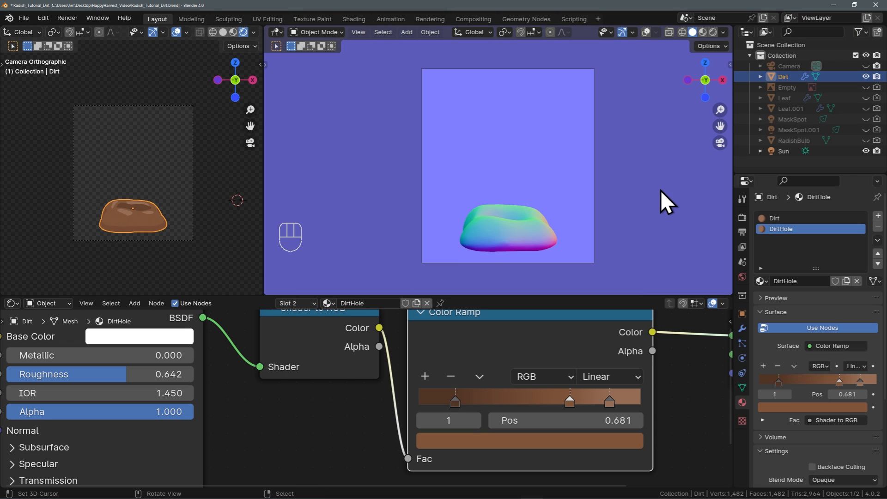
pyautogui.click(359, 32)
pyautogui.click(742, 217)
pyautogui.scroll(-3, 795, 324)
pyautogui.click(808, 404)
pyautogui.click(359, 32)
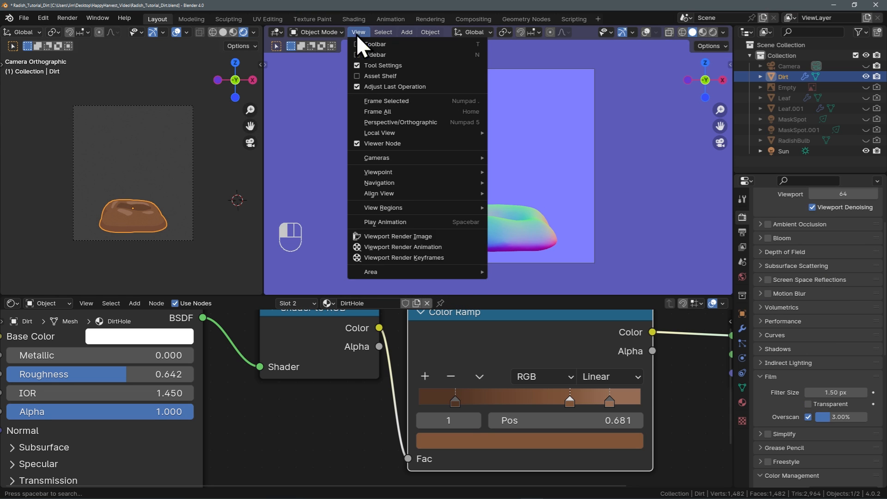
pyautogui.click(398, 236)
pyautogui.click(468, 169)
# Duplicate the Dirt object in place, hide the original from viewport and render, and remove the copy's modifier and DirtHole material slot.
pyautogui.click(713, 32)
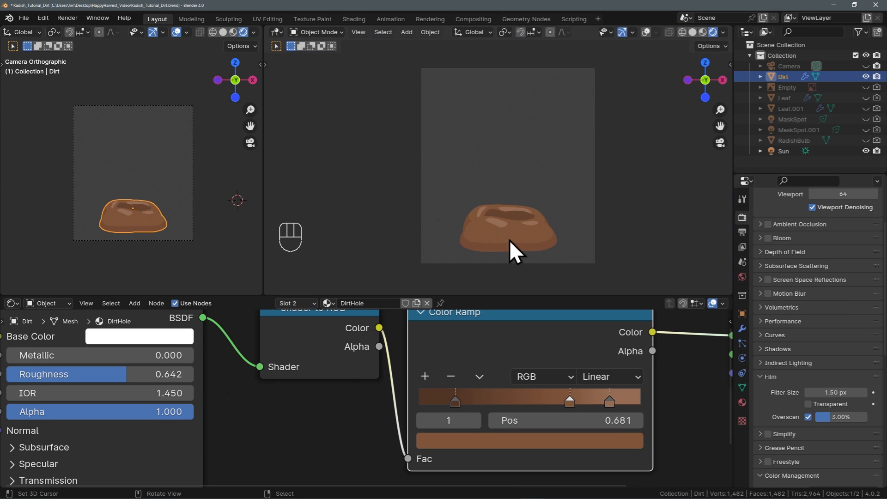
pyautogui.hotkey('shift', 'd')
pyautogui.rightClick(509, 240)
pyautogui.click(867, 77)
pyautogui.click(878, 77)
pyautogui.click(742, 329)
pyautogui.click(866, 232)
pyautogui.scroll(2, 524, 237)
pyautogui.keyDown('shift'); pyautogui.moveTo(527, 231); pyautogui.dragTo(537, 201, button='middle'); pyautogui.keyUp('shift')
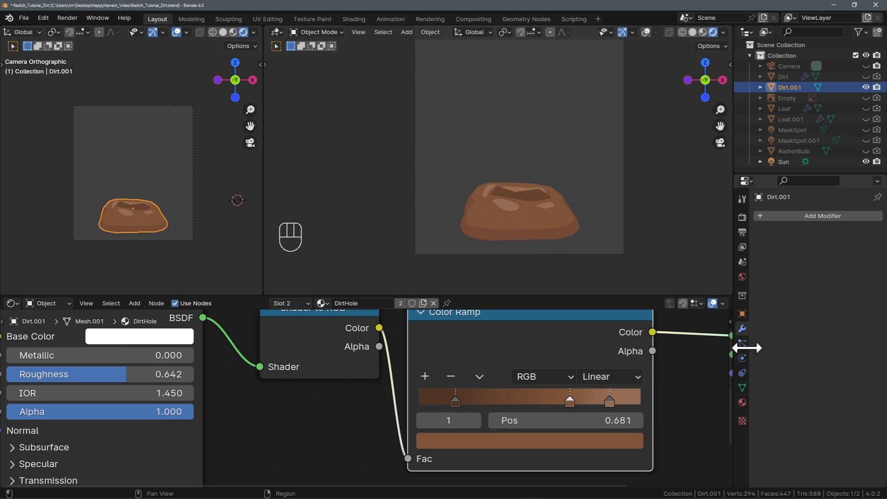
pyautogui.click(742, 403)
pyautogui.click(877, 226)
# Duplicate Dirt.001 in place and hide Dirt.001 from the viewport and the render.
pyautogui.hotkey('shift', 'd')
pyautogui.press('Return')
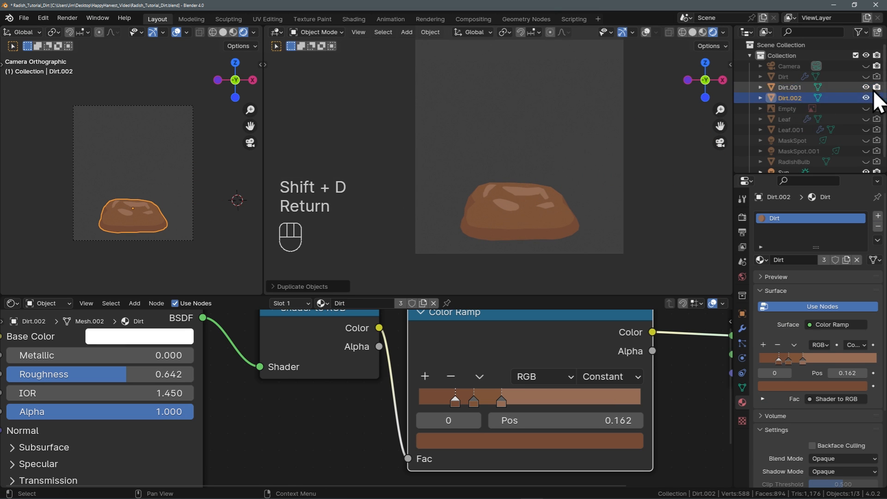
pyautogui.click(877, 88)
pyautogui.click(867, 87)
# Assign the MaskMap material to the new dirt copy and enable the two MaskSpot lights in place of the Sun.
pyautogui.click(764, 259)
pyautogui.click(788, 303)
pyautogui.scroll(-1, 870, 160)
pyautogui.click(866, 162)
pyautogui.moveTo(866, 141)
pyautogui.mouseDown()
pyautogui.moveTo(867, 131)
pyautogui.moveTo(877, 141)
pyautogui.mouseUp()
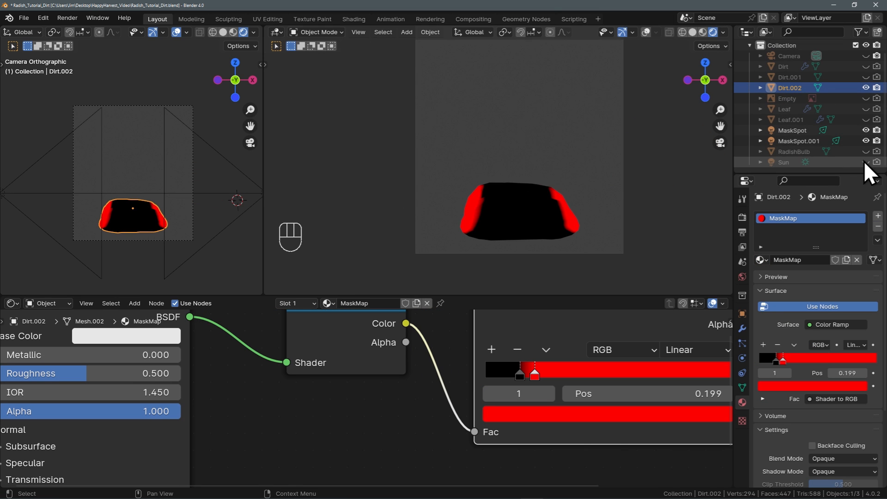
# Enable the transparent film, render the dirt's mask map, and save it as Sprite_Radish_mask_00.png.
pyautogui.click(742, 217)
pyautogui.click(809, 448)
pyautogui.press('F12')
pyautogui.click(659, 107)
pyautogui.click(670, 162)
pyautogui.moveTo(411, 353); pyautogui.dragTo(433, 353)
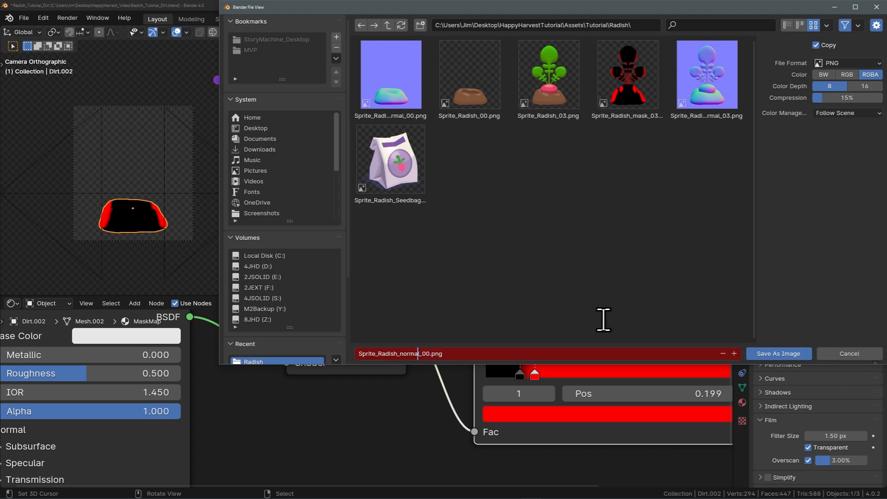
pyautogui.write('mask')
pyautogui.click(779, 353)
pyautogui.click(698, 92)
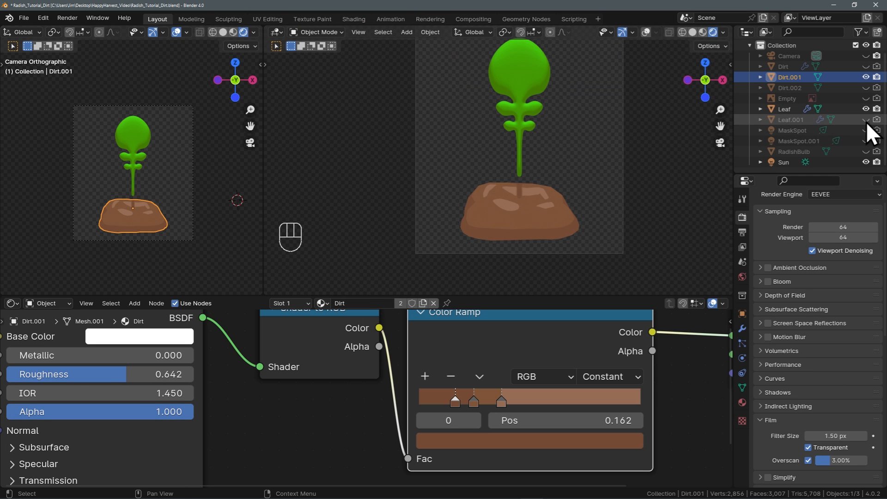
# Unhide the Leaf.001 and RadishBulb objects.
pyautogui.click(867, 120)
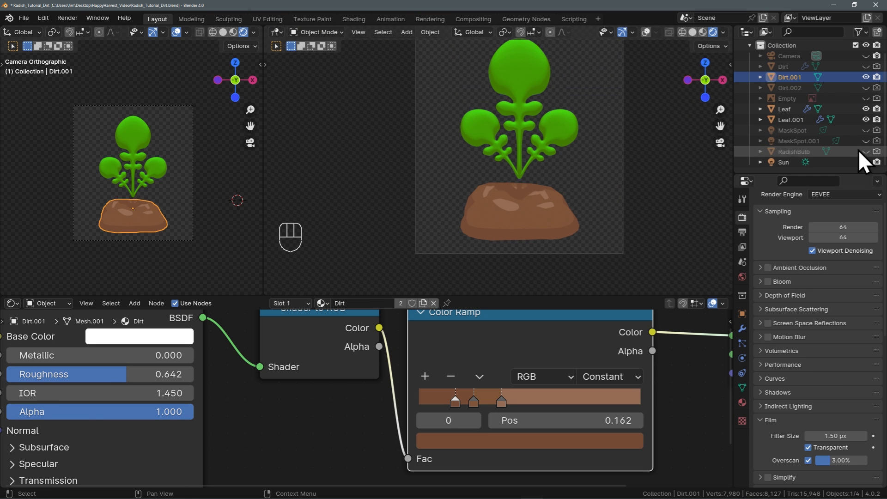
pyautogui.click(867, 152)
pyautogui.click(860, 152)
# Add an empty named Radish_03 and clear its location and scale.
pyautogui.hotkey('shift', 'a')
pyautogui.click(616, 176)
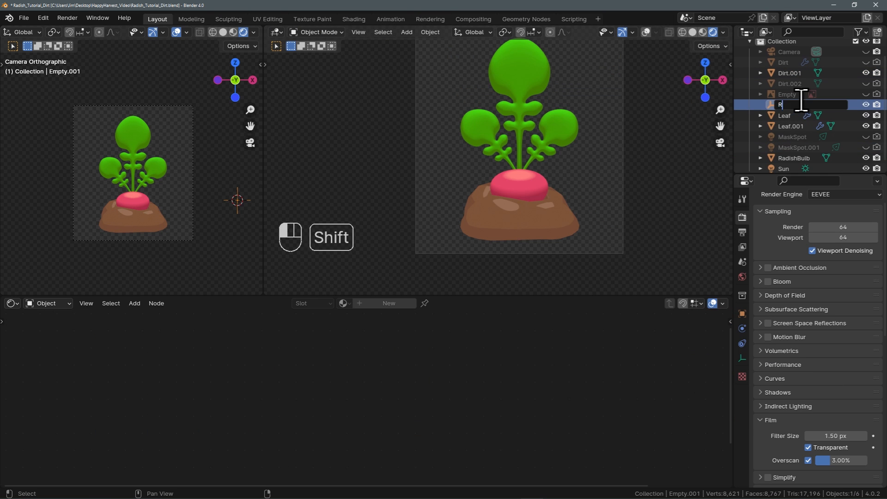
pyautogui.press('n')
pyautogui.press('n')
pyautogui.hotkey('alt', 'g')
pyautogui.hotkey('alt', 's')
pyautogui.press('n')
pyautogui.press('n')
# Parent RadishBulb, Leaf.001 and Leaf to the Radish_03 empty, and clear the selection.
pyautogui.click(795, 155)
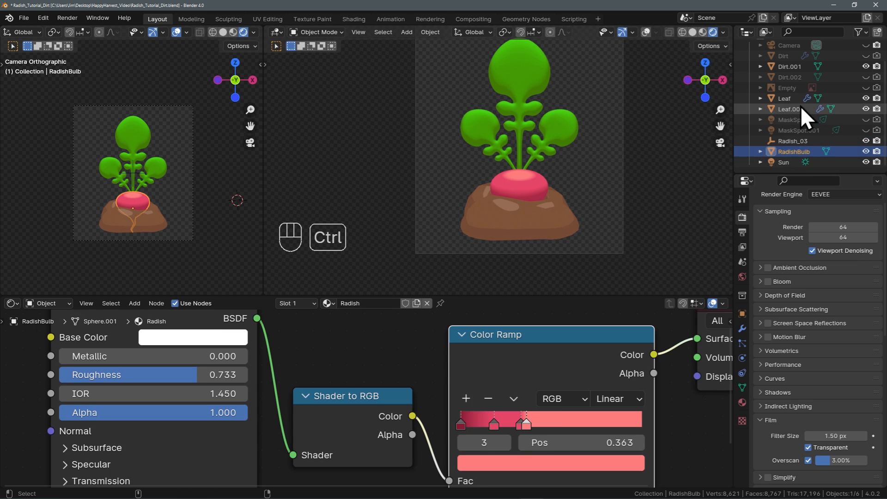
pyautogui.keyDown('ctrl'); pyautogui.click(801, 107); pyautogui.keyUp('ctrl')
pyautogui.keyDown('ctrl'); pyautogui.click(796, 98); pyautogui.keyUp('ctrl')
pyautogui.keyDown('ctrl'); pyautogui.click(795, 141); pyautogui.keyUp('ctrl')
pyautogui.hotkey('ctrl', 'p')
pyautogui.click(519, 211)
pyautogui.hotkey('alt', 'a')
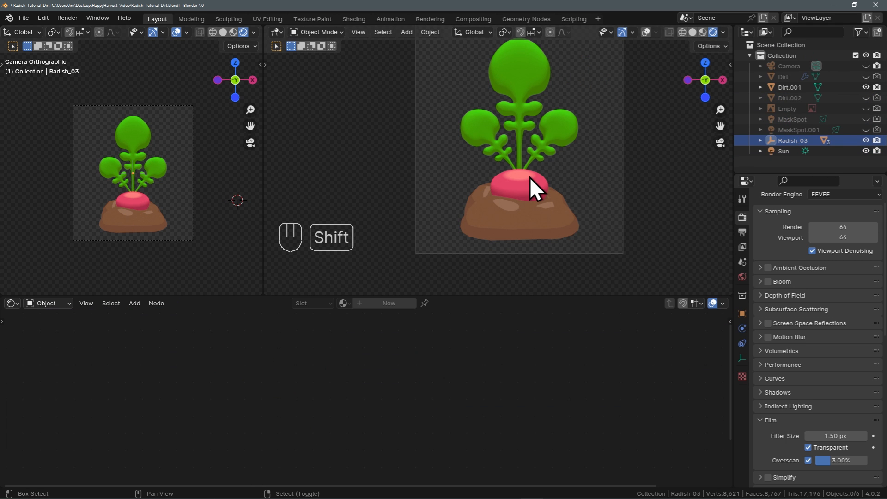
# Duplicate the Radish_03 empty with its leaves and bulb in place as Radish_01.
pyautogui.rightClick(842, 142)
pyautogui.click(842, 143)
pyautogui.hotkey('shift', 'd')
pyautogui.press('Return')
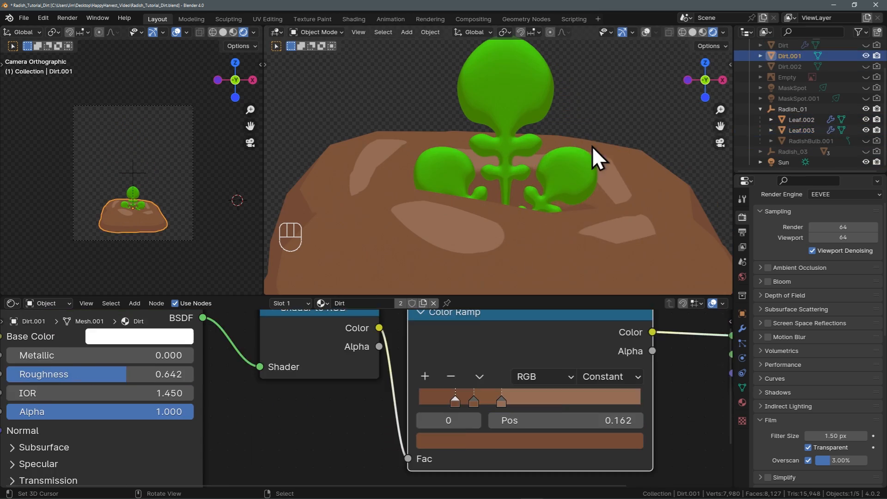
# Snap the 3D cursor to the dirt mound, and rotate and scale the small radish's side leaf with proportional editing.
pyautogui.hotkey('shift', 's')
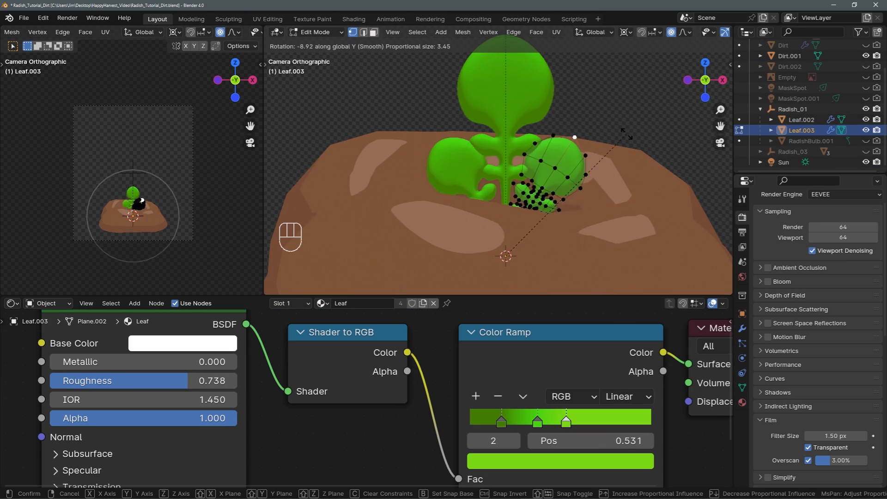
pyautogui.click(627, 133)
pyautogui.press('Tab')
pyautogui.click(810, 134)
pyautogui.press('s')
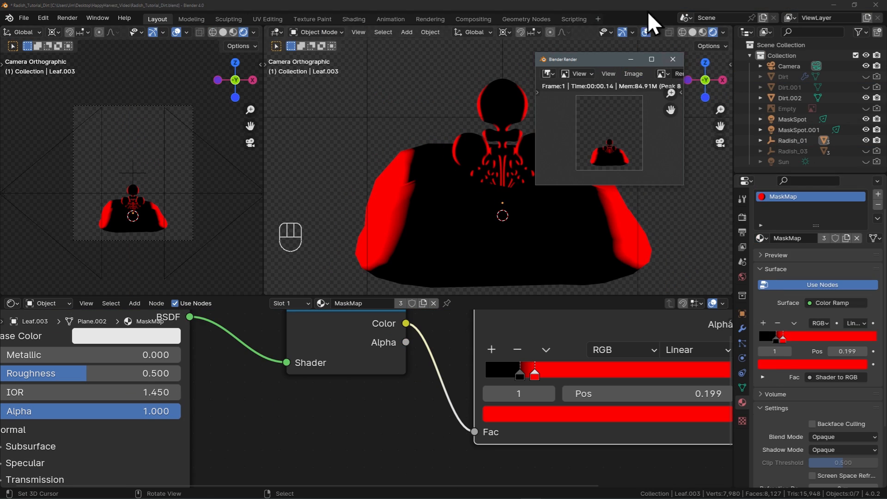
# Turn off the transparent film and viewport-render the Radish_01 stage's normal-colored view as an image.
pyautogui.click(742, 217)
pyautogui.click(809, 448)
pyautogui.click(693, 32)
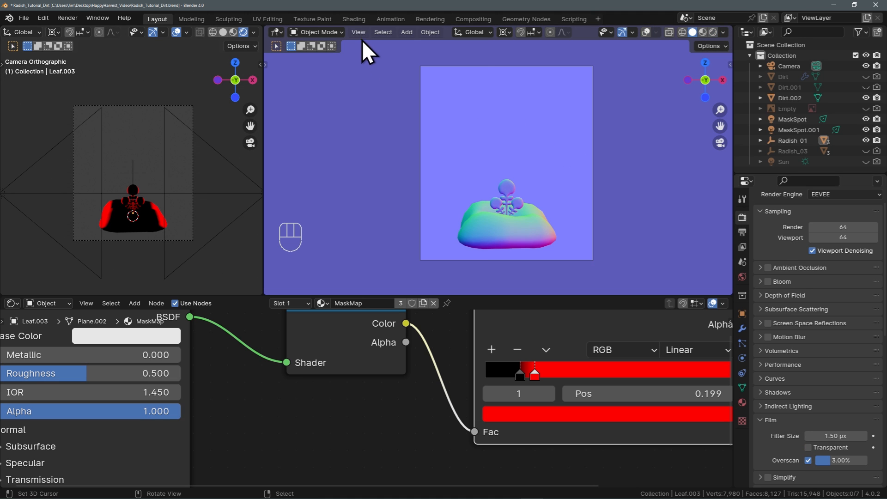
pyautogui.click(359, 33)
pyautogui.click(398, 236)
pyautogui.click(365, 182)
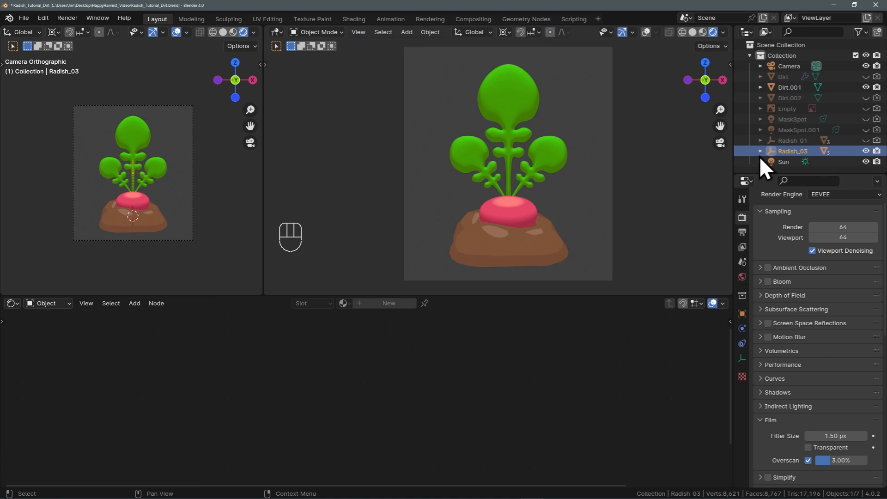
# Duplicate the Radish_03 hierarchy in place as Radish_02, and scale down and lower its leaves and bulb.
pyautogui.hotkey('shift', 'd')
pyautogui.press('Return')
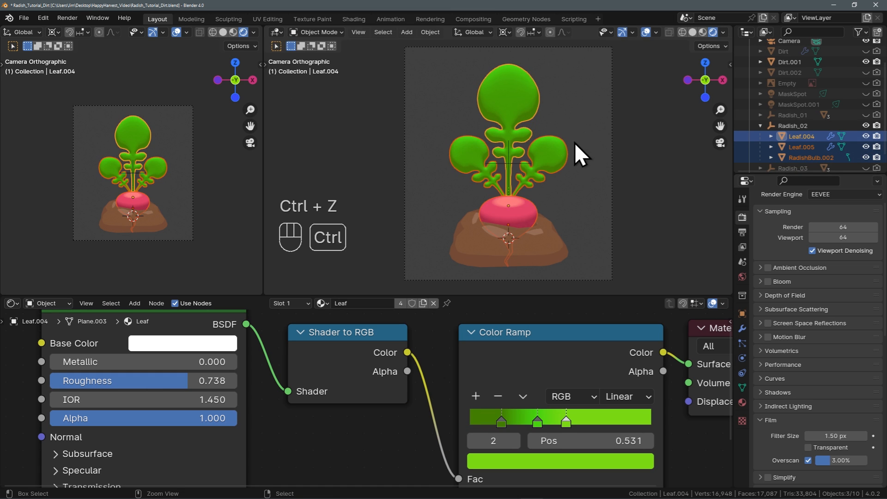
pyautogui.press('s')
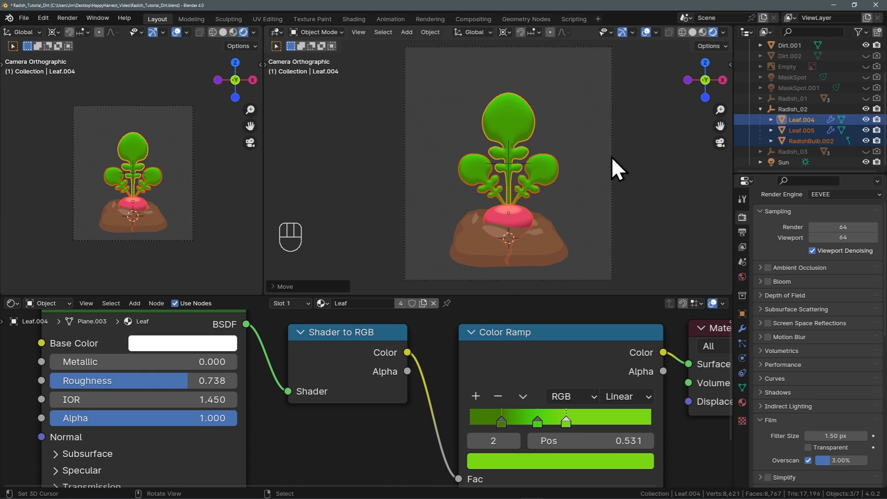
pyautogui.press('g')
pyautogui.press('z')
pyautogui.press('Tab')
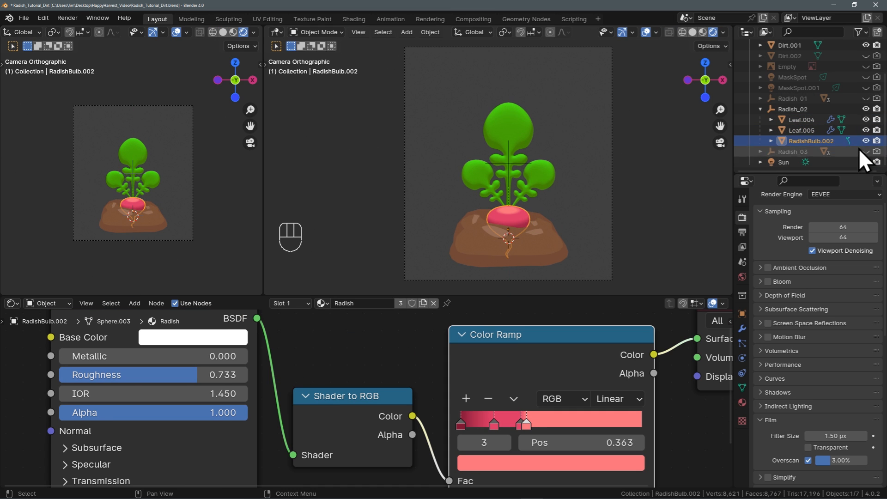
pyautogui.click(612, 165)
# Render the Radish_02 stage in color and set up a viewport render of its normal-colored view.
pyautogui.press('F12')
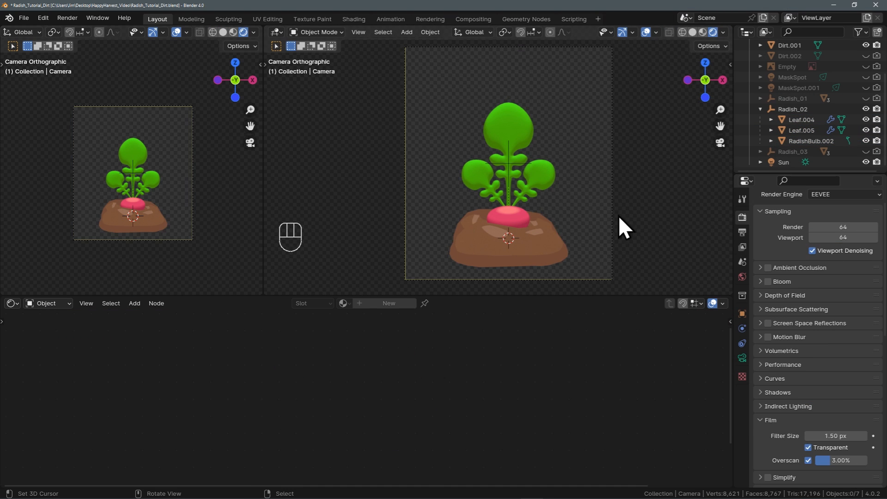
pyautogui.click(693, 32)
pyautogui.click(359, 32)
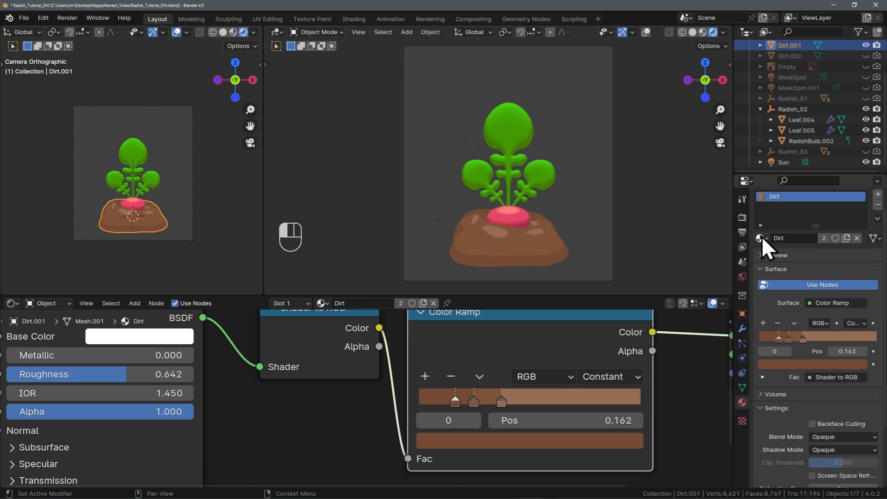
# Assign the MaskMap material to the dirt mound of the Radish_02 stage.
pyautogui.click(761, 238)
pyautogui.click(717, 284)
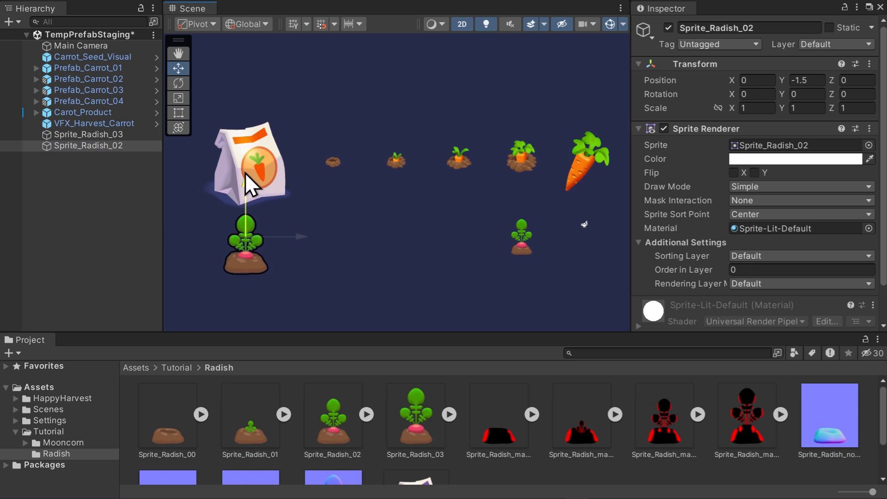
# In Unity, set Sprite_Radish_02's scale to 0.5 and lower it into the radish row beside Sprite_Radish_03.
pyautogui.click(758, 108)
pyautogui.write('0.5')
pyautogui.moveTo(471, 168); pyautogui.dragTo(472, 180)
# Move Sprite_Radish_01 into the radish row below the second carrot stage and set its scale to 0.5.
pyautogui.click(88, 157)
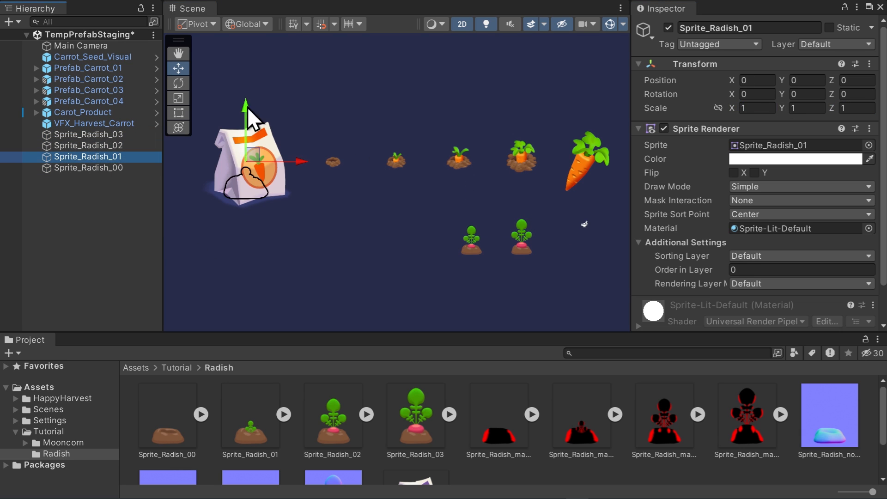
pyautogui.moveTo(248, 106); pyautogui.dragTo(248, 169)
pyautogui.moveTo(306, 223); pyautogui.dragTo(455, 224)
pyautogui.write('0.5')
pyautogui.moveTo(394, 164); pyautogui.dragTo(393, 176)
# Shift Sprite_Radish_02 sideways to line up below the third carrot stage.
pyautogui.click(472, 246)
pyautogui.moveTo(522, 236); pyautogui.dragTo(509, 236)
pyautogui.click(400, 252)
# Place Sprite_Radish_00 below the first carrot stage and scale it down to match the other radish sprites.
pyautogui.click(88, 168)
pyautogui.moveTo(243, 101); pyautogui.dragTo(243, 162)
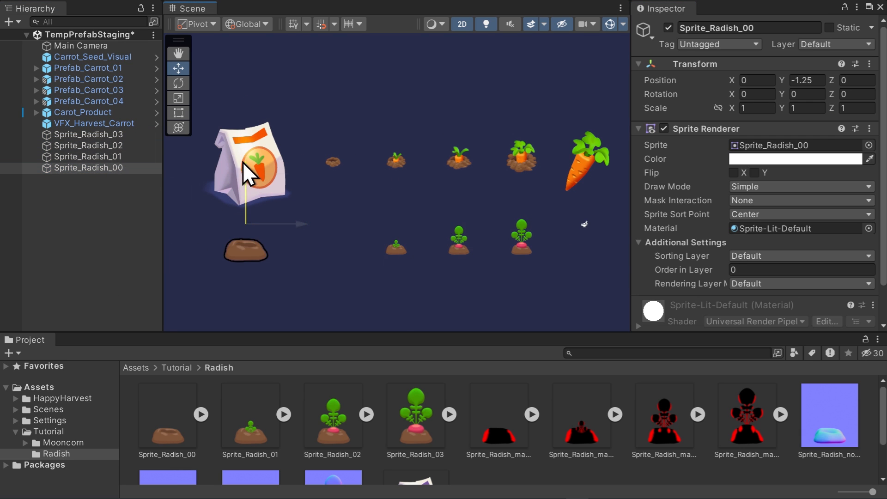
pyautogui.moveTo(303, 225); pyautogui.dragTo(391, 225)
pyautogui.click(760, 109)
pyautogui.click(123, 264)
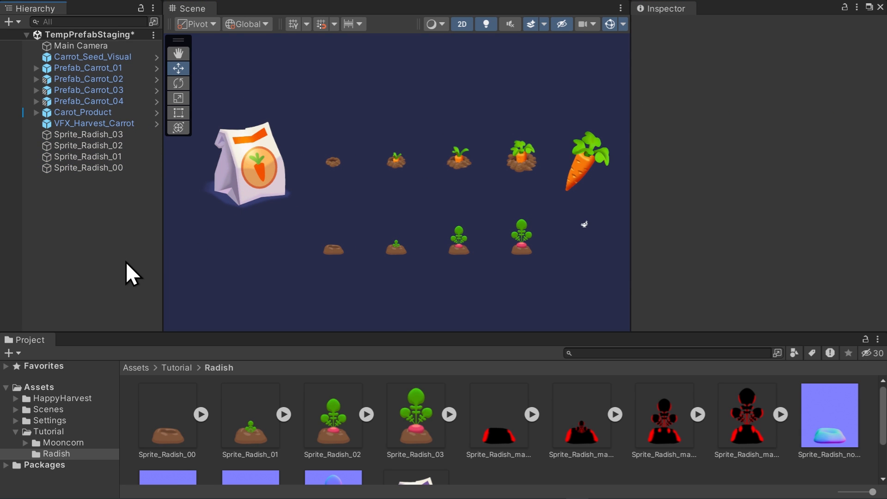
# Add a light to the scene, move it across the carrot and radish rows and adjust its settings.
pyautogui.rightClick(82, 217)
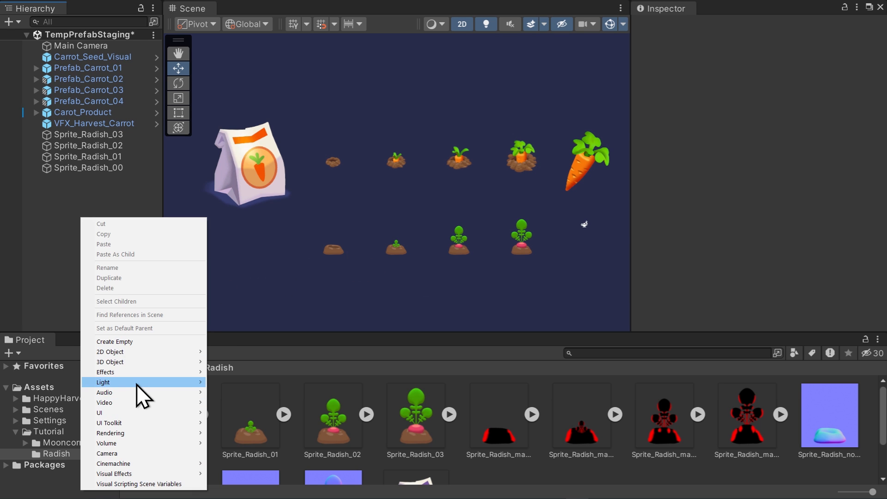
pyautogui.click(273, 455)
pyautogui.moveTo(446, 183); pyautogui.dragTo(520, 188)
pyautogui.moveTo(406, 177); pyautogui.dragTo(396, 212)
pyautogui.click(800, 255)
pyautogui.click(758, 287)
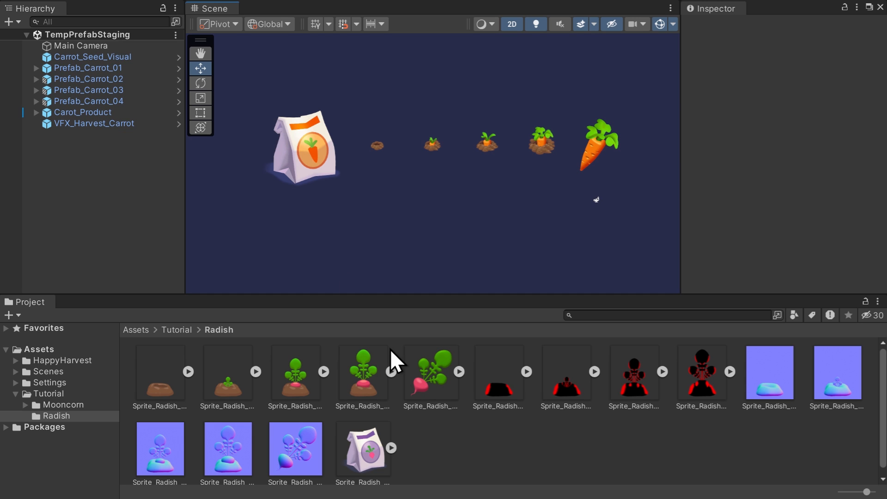
# Rename Carrot_Seed_Visual as Radish_Seed_Visual and replace its sprite with the radish seed bag.
pyautogui.click(729, 29)
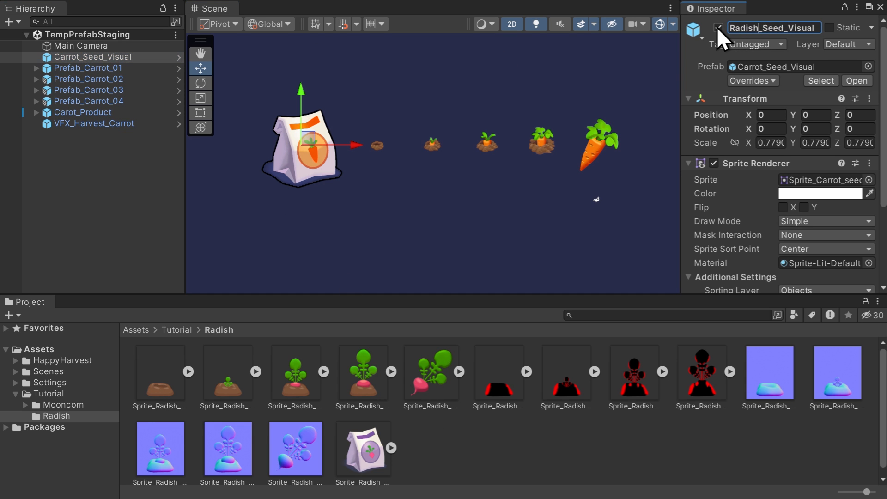
pyautogui.moveTo(364, 448); pyautogui.dragTo(823, 180)
# Rename Prefab_Carrot_01 as Prefab_Radish_01 and give its child Sprite_Radish_00 at a scale of 0.5 on all axes.
pyautogui.press('Down')
pyautogui.moveTo(781, 28); pyautogui.dragTo(784, 28)
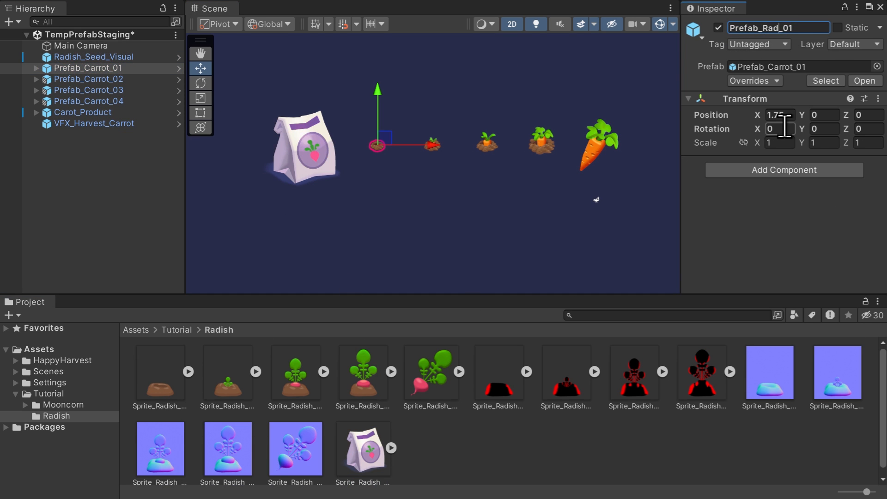
pyautogui.click(36, 67)
pyautogui.click(83, 79)
pyautogui.click(767, 107)
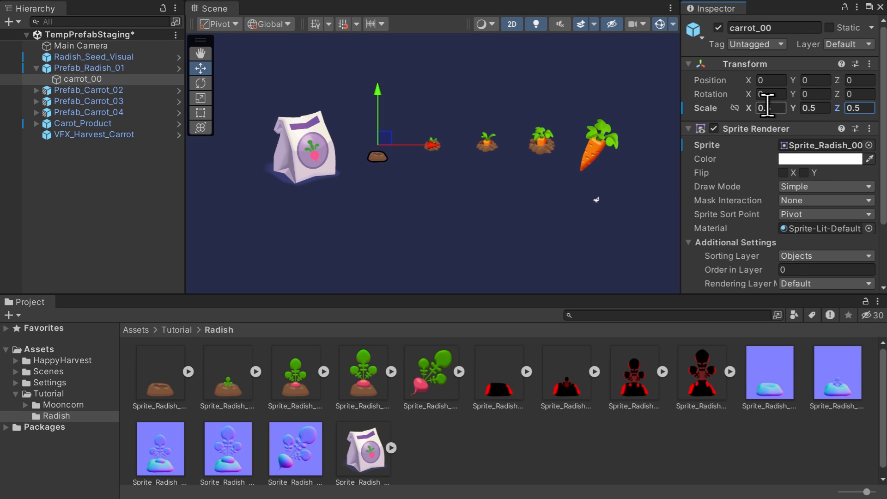
# Locate the Sprite_Carrot_01 texture used by Prefab_Carrot_02's child and examine its pivot settings.
pyautogui.click(36, 90)
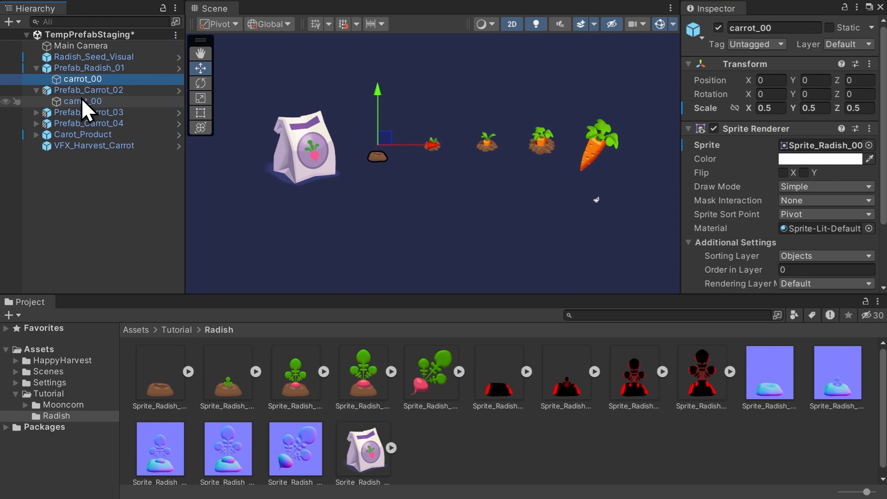
pyautogui.click(83, 101)
pyautogui.click(831, 141)
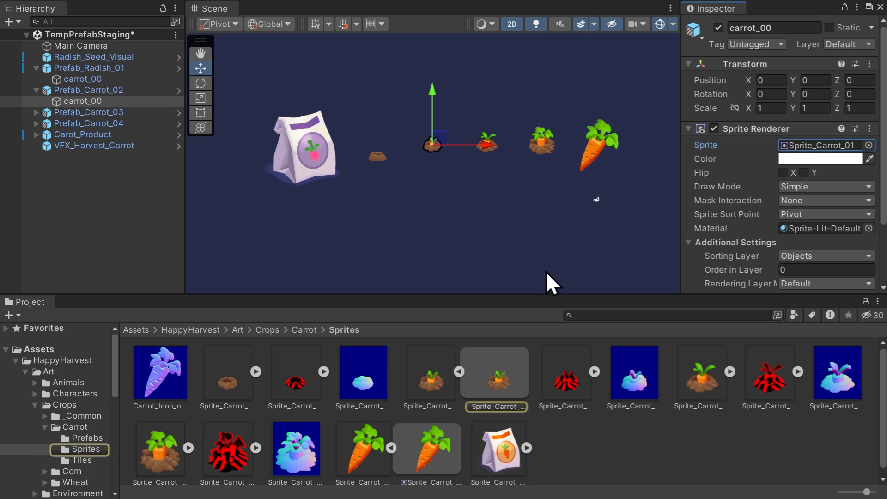
pyautogui.click(417, 384)
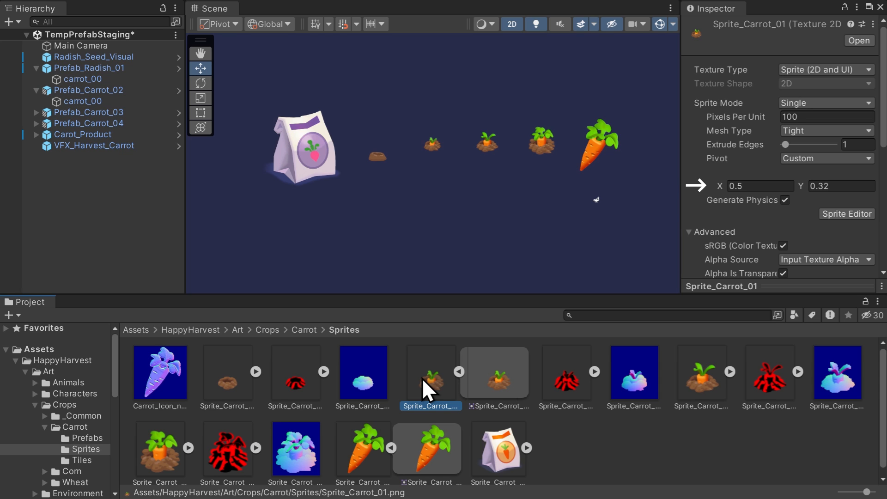
# Return to the Tutorial/Radish folder, set Sprite_Radish_00's pivot to Custom and apply the import settings.
pyautogui.click(35, 405)
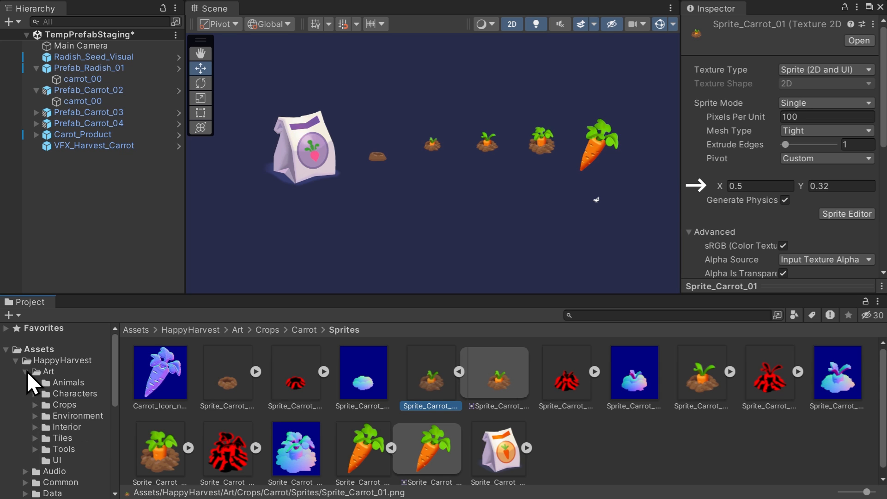
pyautogui.click(26, 372)
pyautogui.click(16, 361)
pyautogui.click(56, 416)
pyautogui.click(162, 382)
pyautogui.click(825, 158)
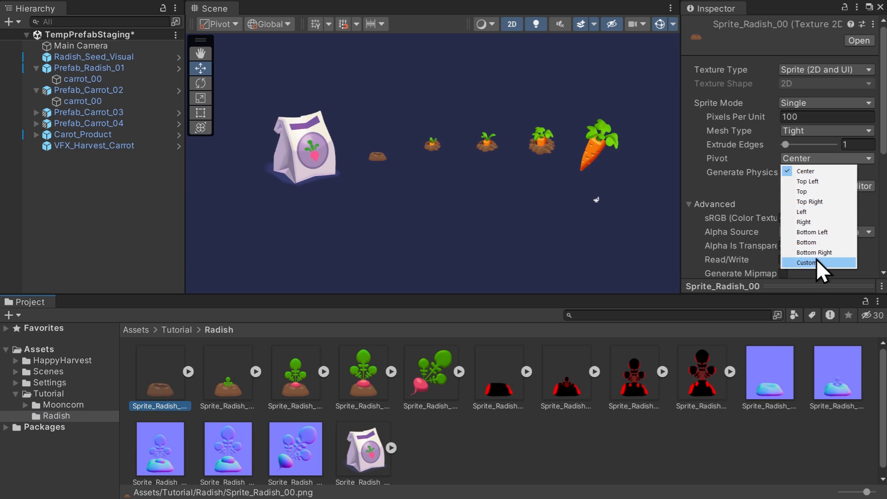
pyautogui.click(816, 259)
pyautogui.scroll(-5, 838, 190)
pyautogui.click(853, 216)
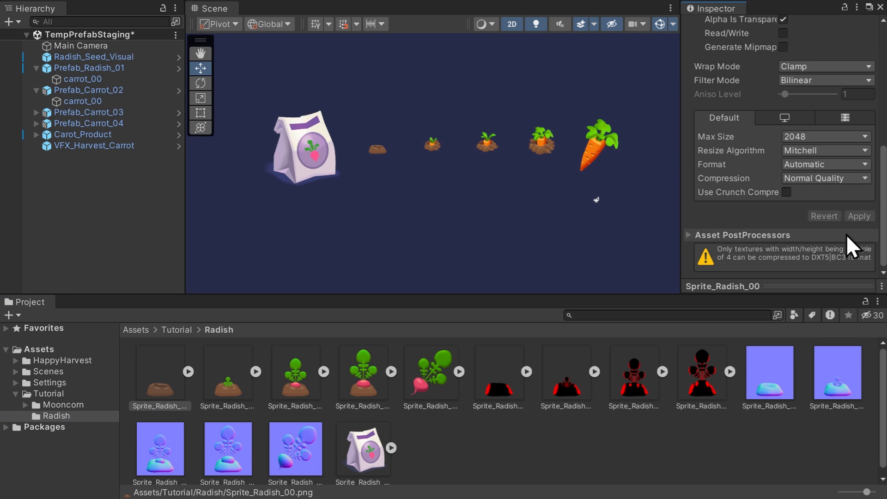
# Set the pivot of Sprite_Radish_01, Sprite_Radish_02 and Sprite_Radish_03 to Custom in one multi-selection.
pyautogui.click(229, 377)
pyautogui.keyDown('shift'); pyautogui.click(358, 353); pyautogui.keyUp('shift')
pyautogui.click(825, 156)
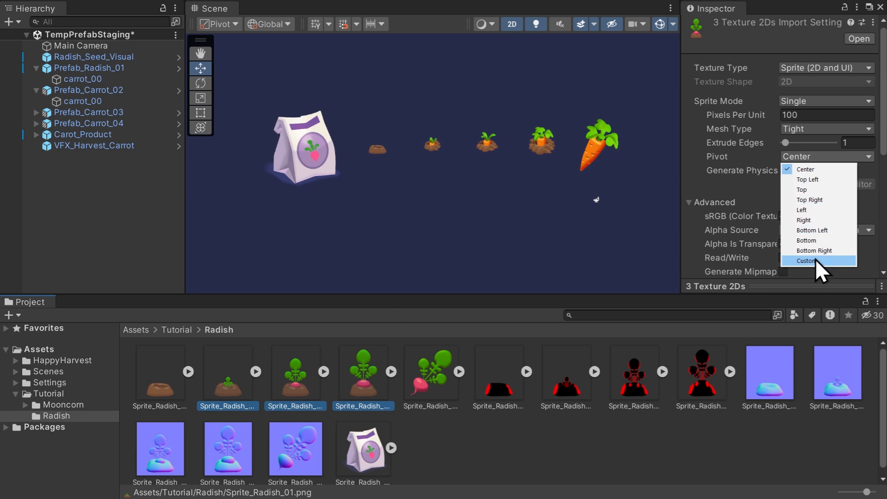
pyautogui.click(815, 260)
pyautogui.scroll(-5, 827, 187)
# Rename the carrot_00 child of Prefab_Radish_01 as radish_00.
pyautogui.click(113, 79)
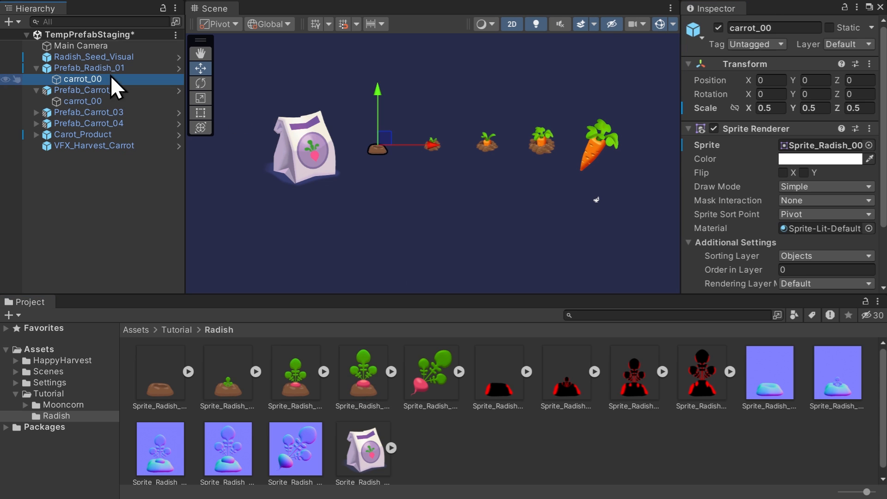
pyautogui.click(730, 27)
pyautogui.write('radish_00')
pyautogui.press('Return')
# Rename Prefab_Carrot_02 as Prefab_Radish_02 and its child as radish_00.
pyautogui.click(109, 91)
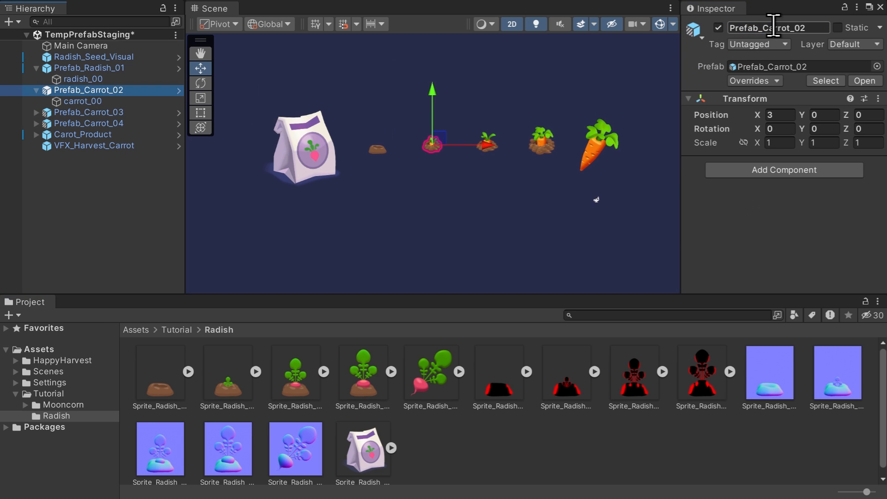
pyautogui.doubleClick(773, 26)
pyautogui.write('Radish')
pyautogui.press('Return')
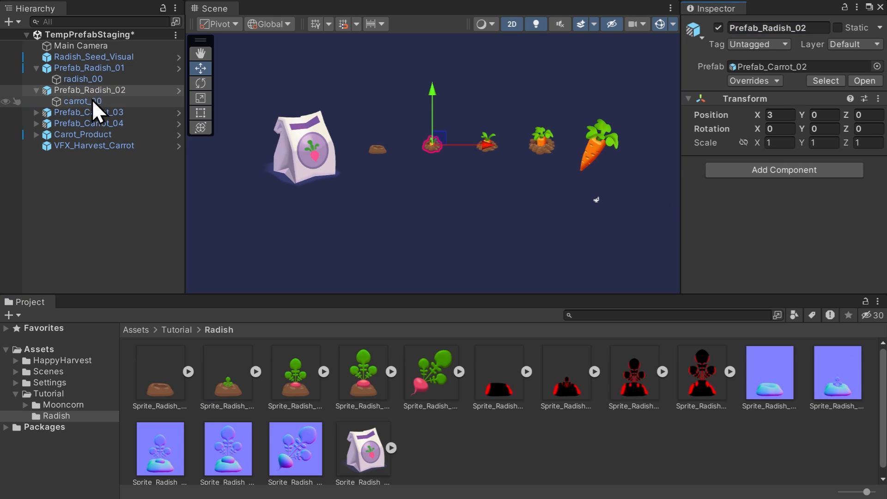
pyautogui.click(92, 101)
pyautogui.moveTo(756, 28); pyautogui.dragTo(719, 30)
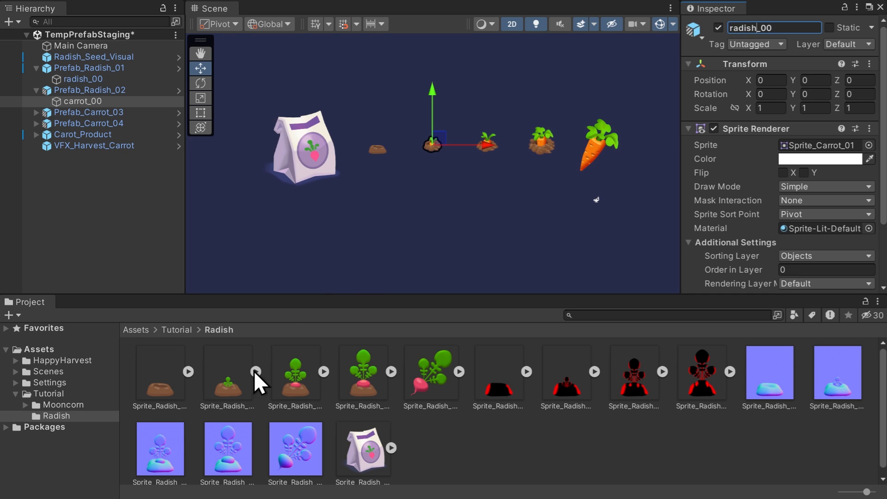
# Assign Sprite_Radish_01 to Prefab_Radish_02's child and set its scale to 0.5 on all axes.
pyautogui.moveTo(233, 389); pyautogui.dragTo(818, 149)
pyautogui.write('.25')
pyautogui.press('Tab')
pyautogui.write('.5')
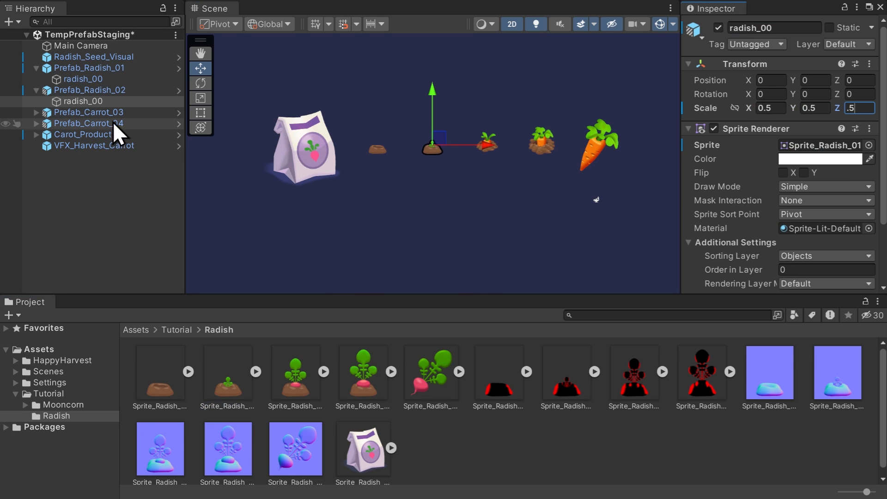
# Rename Prefab_Carrot_03 as Prefab_Radish_03 and its child as radish_00.
pyautogui.click(110, 113)
pyautogui.press('Right')
pyautogui.click(790, 27)
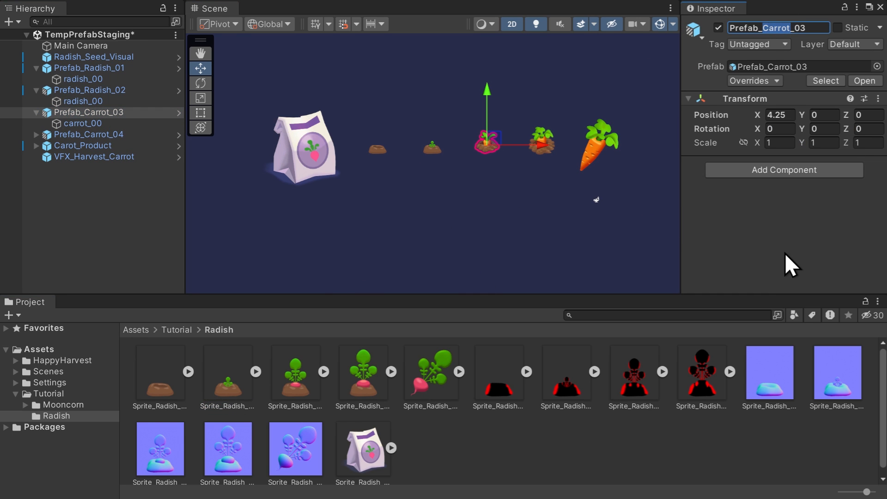
pyautogui.click(85, 124)
pyautogui.moveTo(761, 28); pyautogui.dragTo(680, 27)
pyautogui.write('r_00')
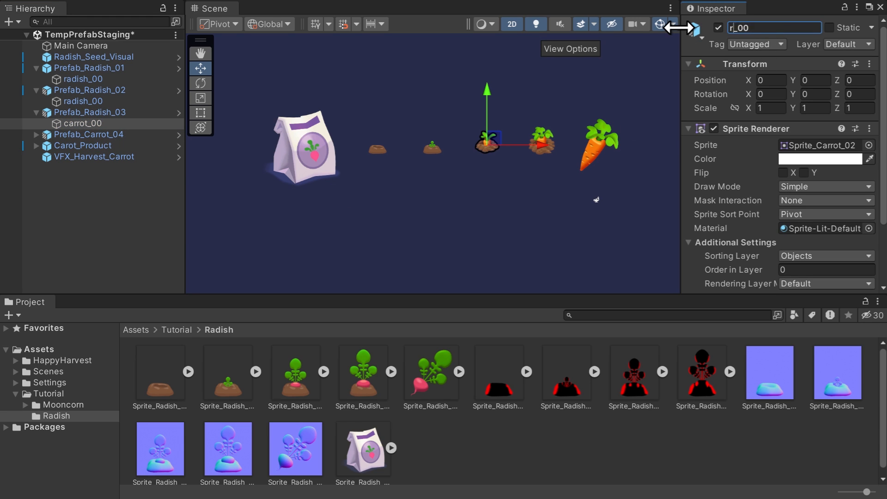
# Assign Sprite_Radish_02 to Prefab_Radish_03's child and set its scale to 0.5 on all axes.
pyautogui.moveTo(296, 373); pyautogui.dragTo(818, 146)
pyautogui.click(781, 109)
pyautogui.write('.5')
pyautogui.press('Tab')
pyautogui.write('.5')
pyautogui.press('Tab')
pyautogui.write('.5')
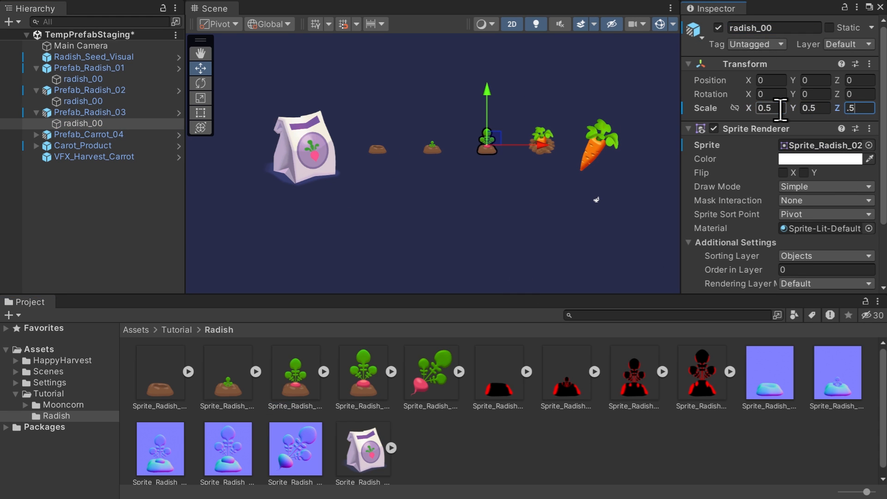
# Rename Prefab_Carrot_04 as Prefab_Radish_04 and its child as radish_00.
pyautogui.click(37, 136)
pyautogui.click(74, 133)
pyautogui.moveTo(763, 28); pyautogui.dragTo(729, 29)
pyautogui.click(109, 146)
pyautogui.write('r')
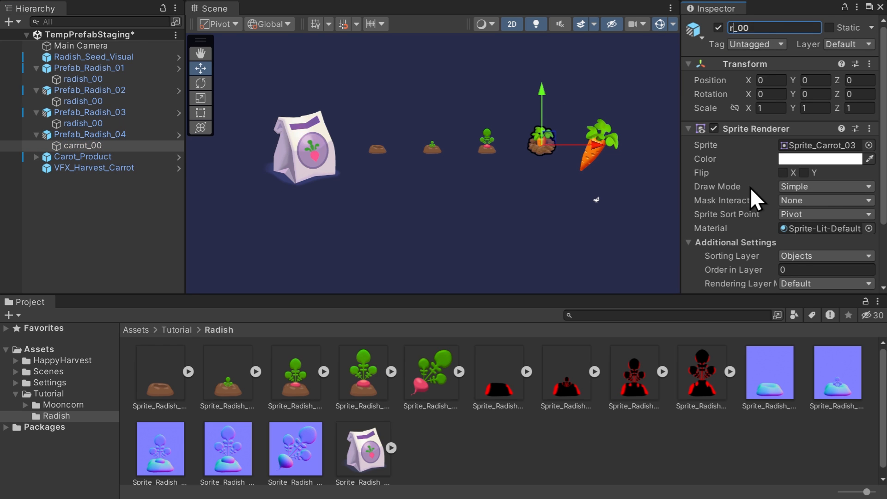
# Assign Sprite_Radish_03 to Prefab_Radish_04's child and set its scale to 0.5 on all axes.
pyautogui.moveTo(363, 373); pyautogui.dragTo(818, 147)
pyautogui.click(778, 110)
pyautogui.write('.5')
pyautogui.press('Tab')
pyautogui.write('.5')
pyautogui.press('Tab')
pyautogui.write('.5')
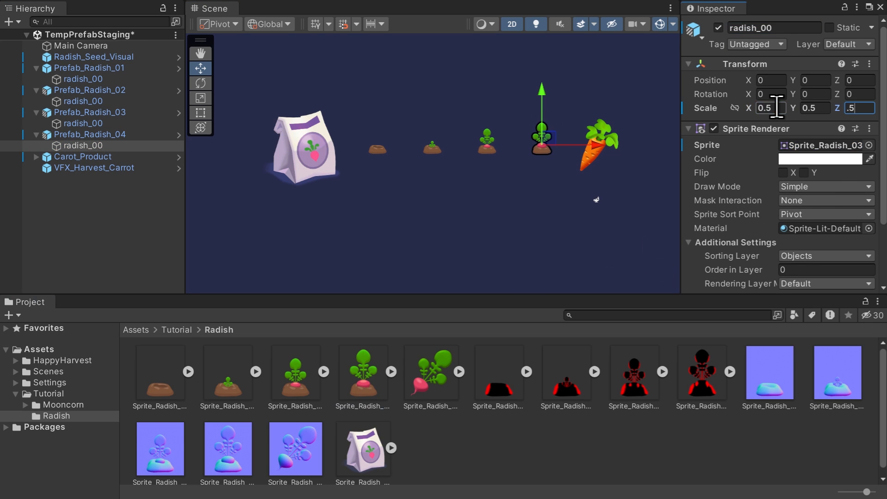
# Rename Carot_Product as Radish_Product and replace its sprite with the radish icon.
pyautogui.click(118, 156)
pyautogui.click(757, 28)
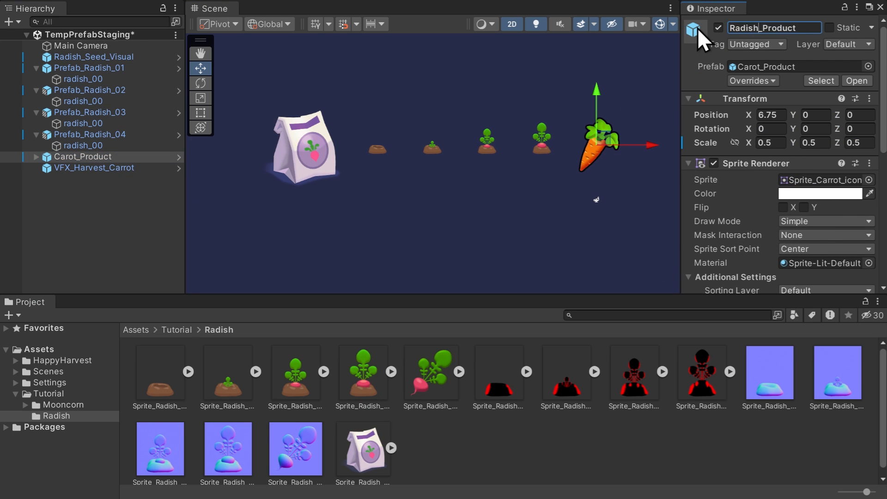
pyautogui.write('Radish')
pyautogui.moveTo(451, 373); pyautogui.dragTo(825, 180)
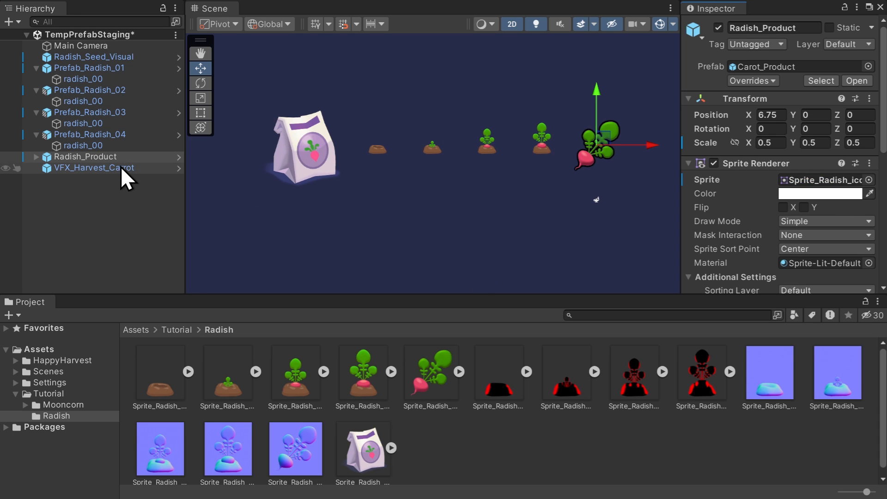
# Expand Radish_Product, preview the VFX_Harvest_Carrot effect and bring up its Crop property.
pyautogui.click(36, 158)
pyautogui.click(76, 179)
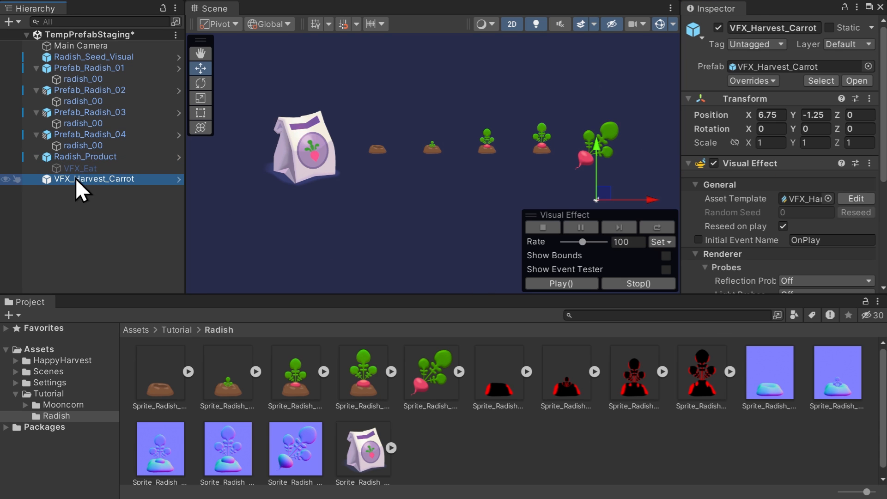
pyautogui.click(578, 285)
pyautogui.scroll(-5, 810, 153)
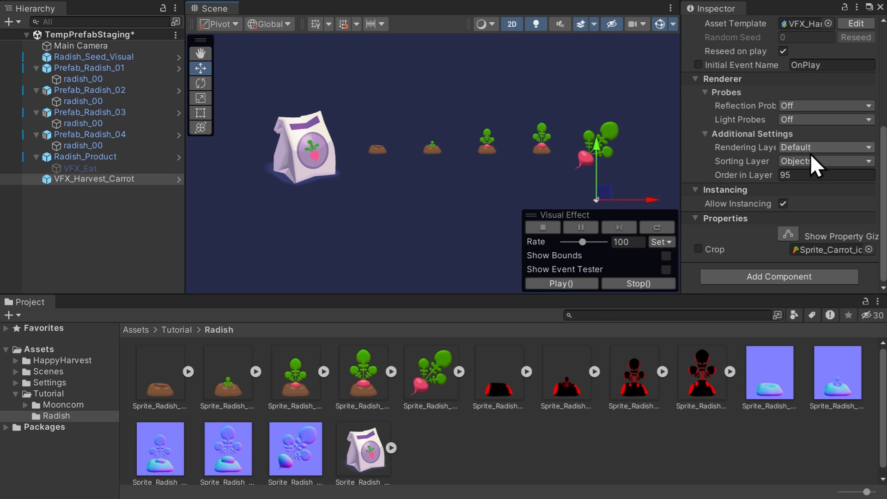
# Assign the harvested radish sprite to the harvest effect's Crop property, preview the effect, and rename it VFX_Harvest_Radish.
pyautogui.moveTo(443, 384); pyautogui.dragTo(828, 250)
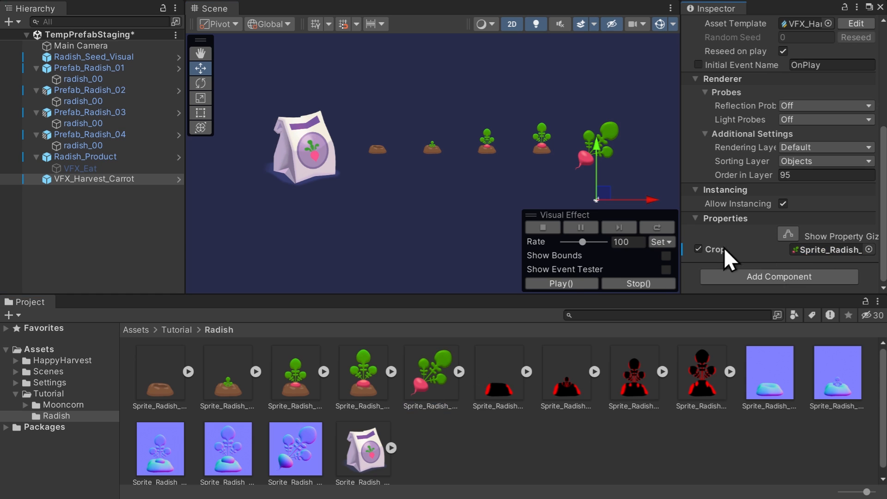
pyautogui.click(565, 283)
pyautogui.scroll(8, 733, 240)
pyautogui.doubleClick(803, 28)
pyautogui.write('Radish')
pyautogui.click(556, 447)
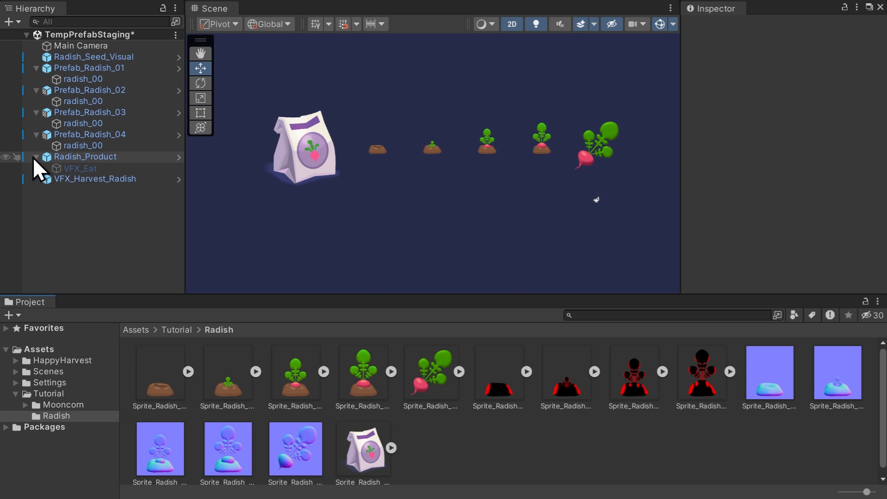
# Create prefab variants in the Radish folder from all objects from Radish_Seed_Visual through VFX_Harvest_Radish in the hierarchy.
pyautogui.click(36, 157)
pyautogui.click(36, 134)
pyautogui.click(36, 112)
pyautogui.click(36, 91)
pyautogui.click(36, 68)
pyautogui.click(90, 59)
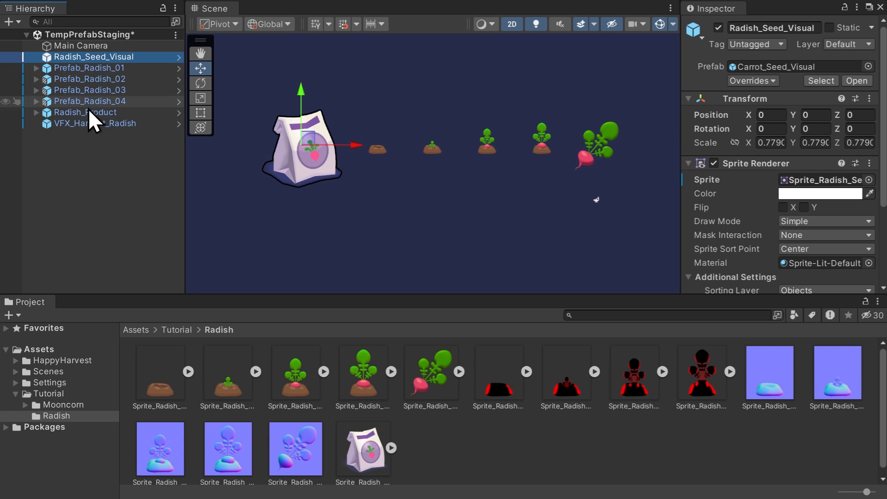
pyautogui.keyDown('shift'); pyautogui.click(85, 123); pyautogui.keyUp('shift')
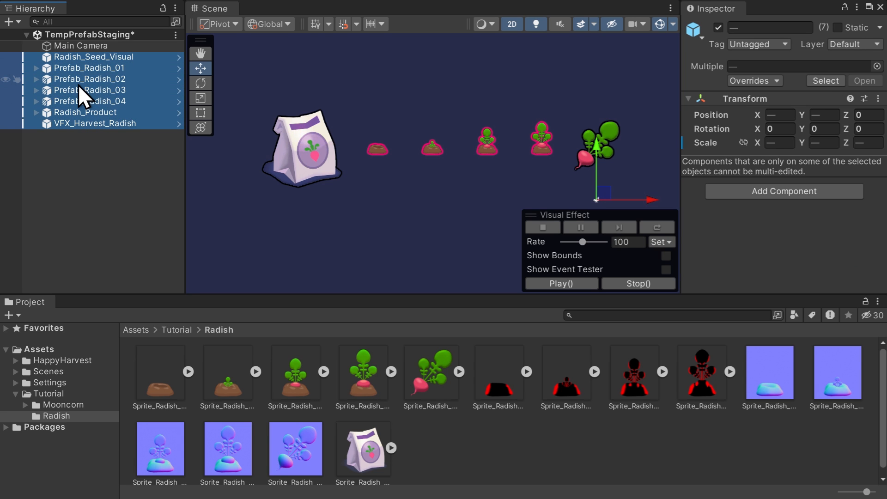
pyautogui.moveTo(79, 84); pyautogui.dragTo(526, 436)
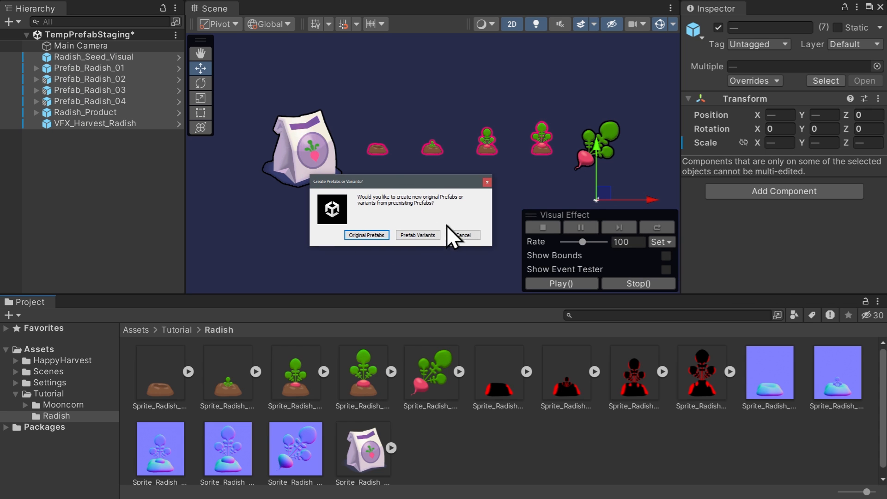
pyautogui.click(417, 234)
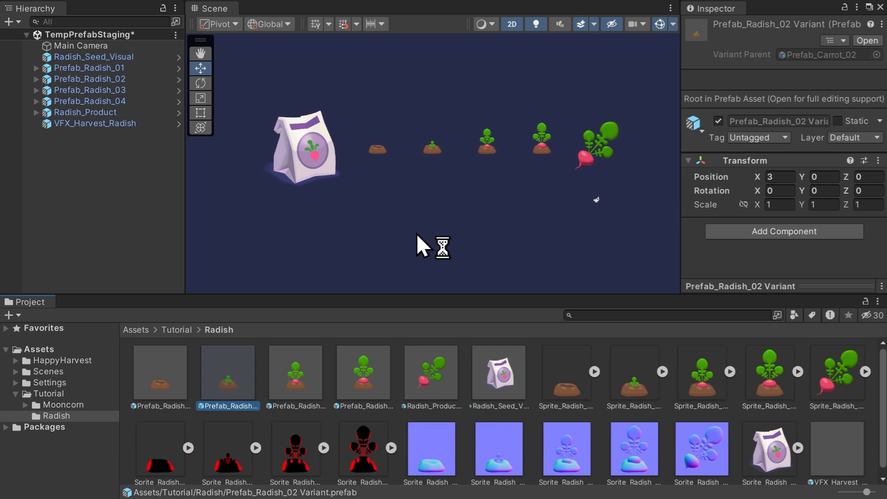
# Create a Prefabs folder inside the Radish folder and move all the radish prefab variants into it.
pyautogui.rightClick(533, 375)
pyautogui.moveTo(584, 119)
pyautogui.click(725, 56)
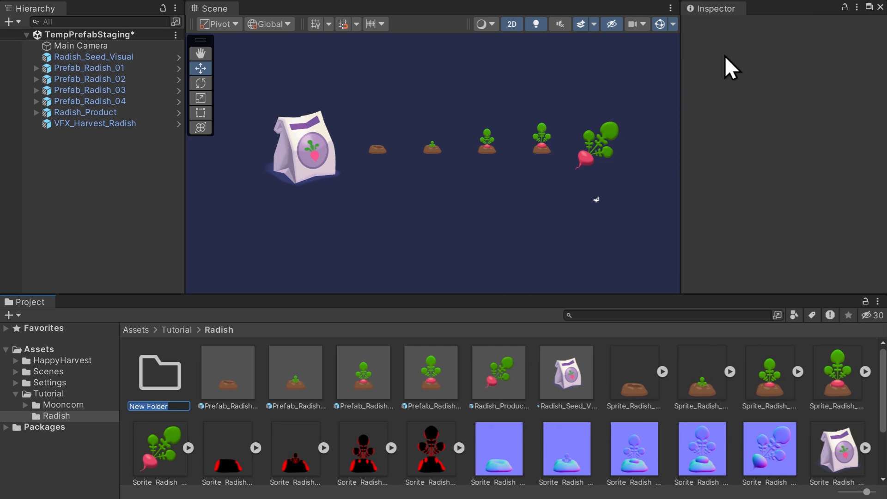
pyautogui.write('Prefabs')
pyautogui.press('Return')
pyautogui.click(228, 372)
pyautogui.keyDown('shift'); pyautogui.click(566, 372); pyautogui.keyUp('shift')
pyautogui.moveTo(228, 372); pyautogui.dragTo(159, 372)
pyautogui.moveTo(504, 441); pyautogui.dragTo(162, 370)
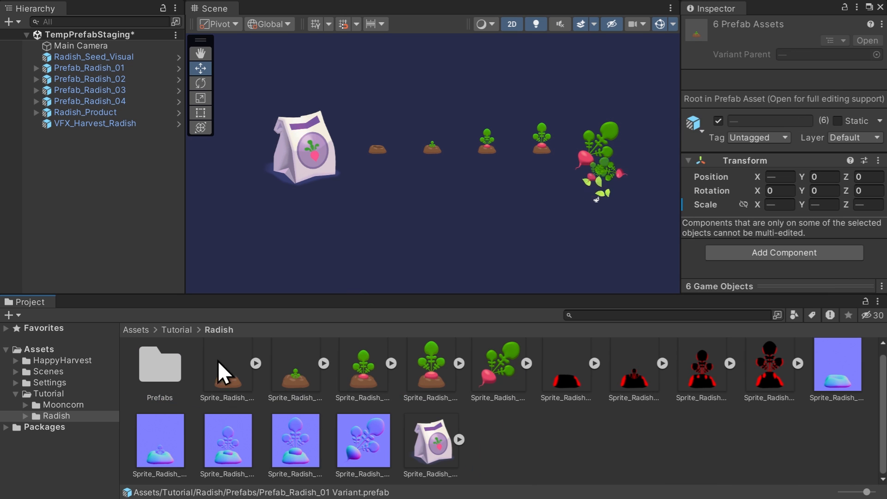
# Create an Art folder inside the Radish folder and move all the radish sprites and texture maps into it.
pyautogui.click(556, 428)
pyautogui.rightClick(557, 428)
pyautogui.moveTo(598, 178)
pyautogui.click(739, 48)
pyautogui.write('Art')
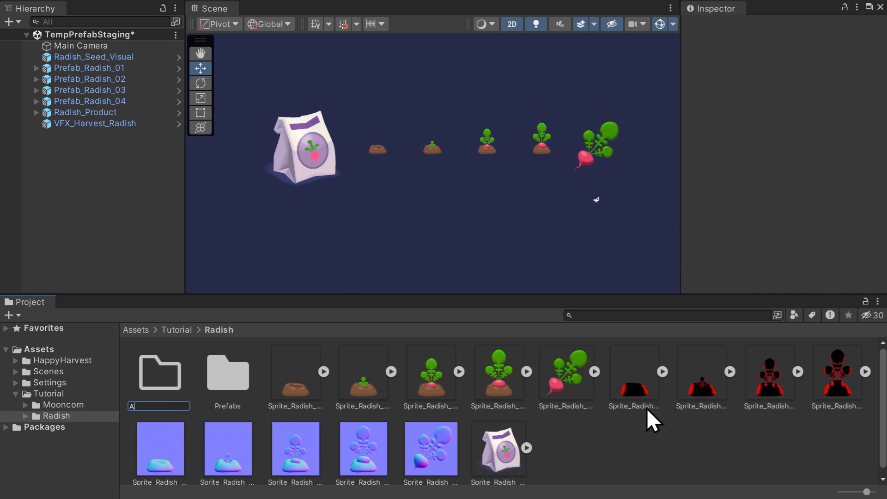
pyautogui.press('Return')
pyautogui.click(502, 439)
pyautogui.keyDown('shift'); pyautogui.click(298, 379); pyautogui.keyUp('shift')
pyautogui.moveTo(298, 379); pyautogui.dragTo(166, 372)
pyautogui.click(358, 384)
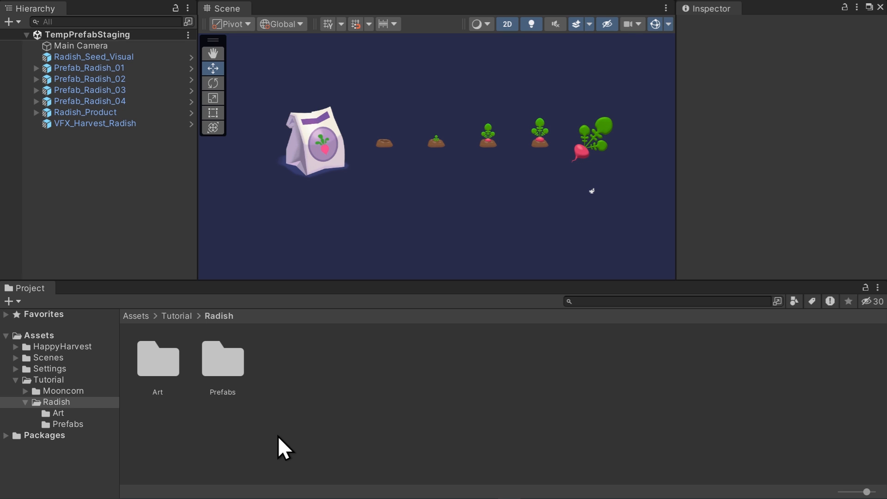
# Open the properties of CarrotCrop from HappyHarvest/Data/Crops and dock them as a tab beside the Scene view.
pyautogui.click(14, 347)
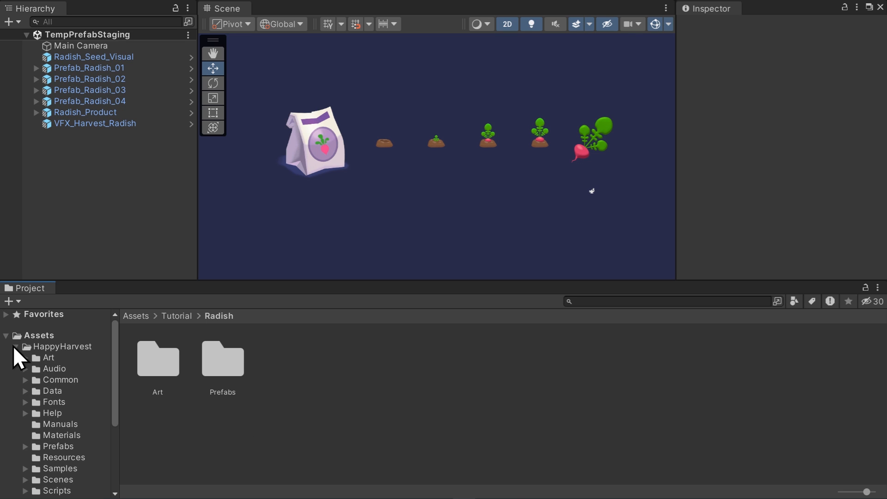
pyautogui.click(26, 391)
pyautogui.click(54, 402)
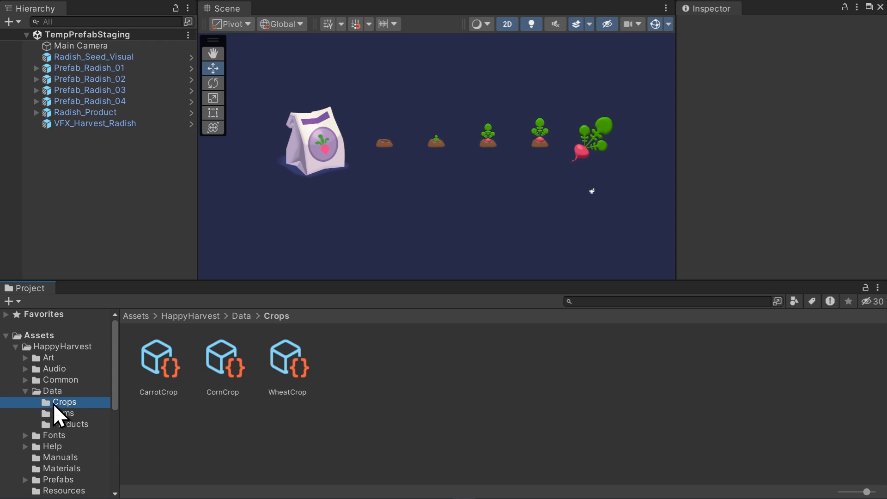
pyautogui.rightClick(164, 361)
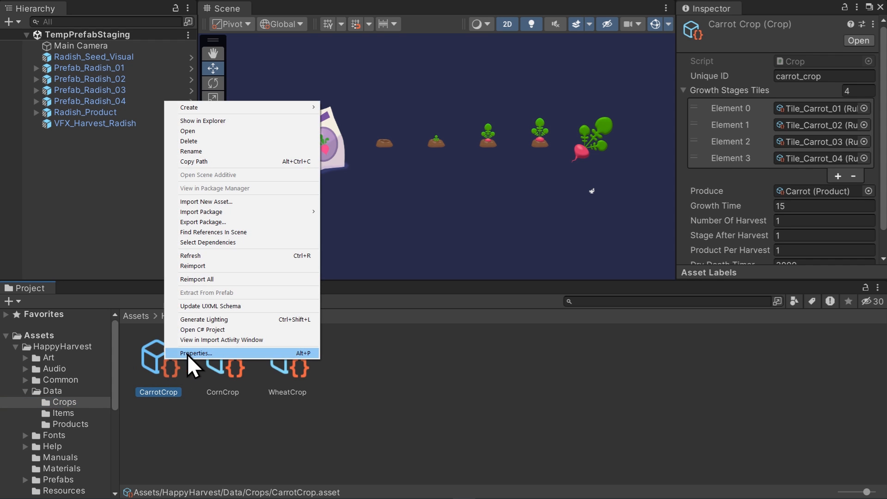
pyautogui.click(194, 351)
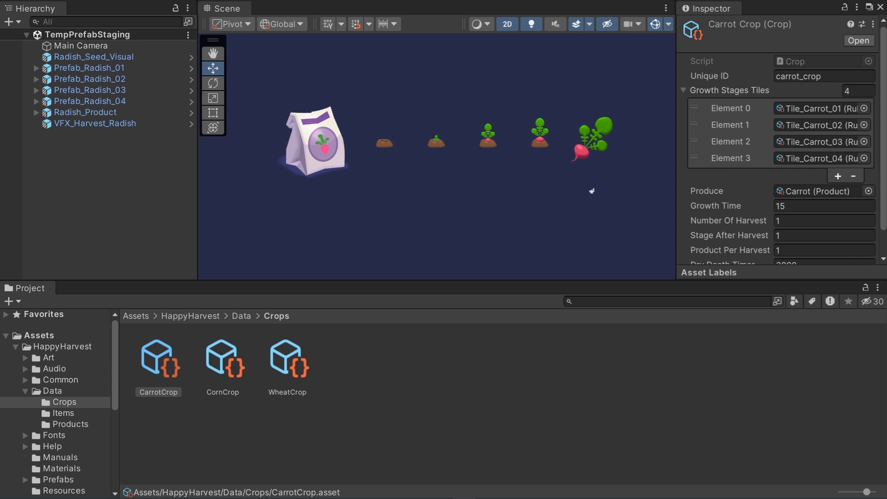
pyautogui.moveTo(331, 240); pyautogui.dragTo(491, 45)
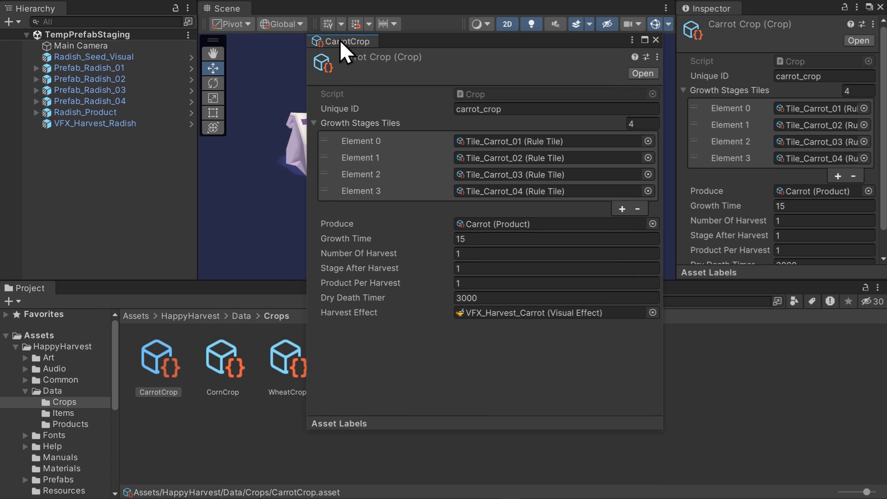
pyautogui.moveTo(340, 40); pyautogui.dragTo(291, 7)
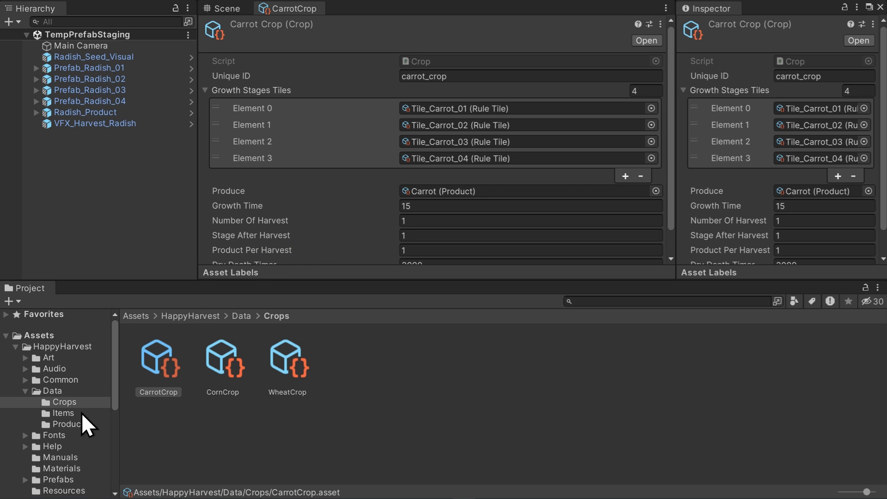
# Open the properties of CarrotSeedBag from the Data/Items folder and dock them next to the CarrotCrop tab.
pyautogui.click(63, 413)
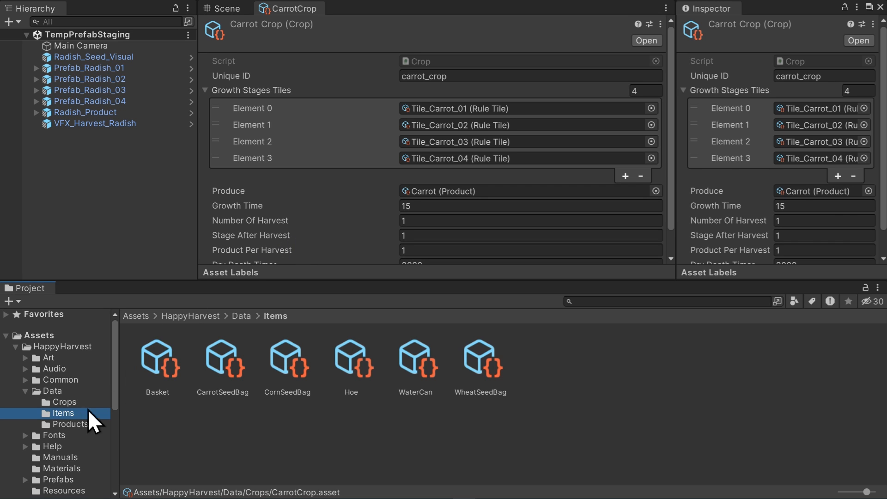
pyautogui.click(218, 356)
pyautogui.rightClick(218, 355)
pyautogui.click(251, 348)
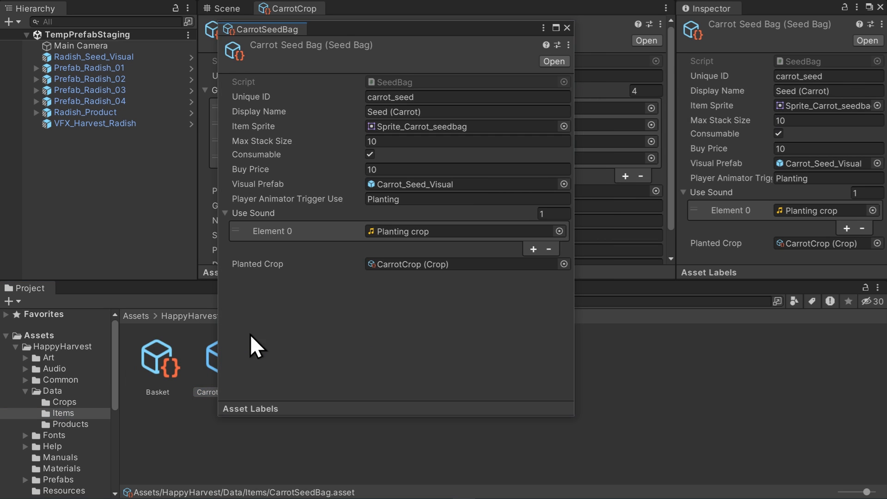
pyautogui.moveTo(336, 33); pyautogui.dragTo(412, 110)
pyautogui.moveTo(359, 108); pyautogui.dragTo(377, 9)
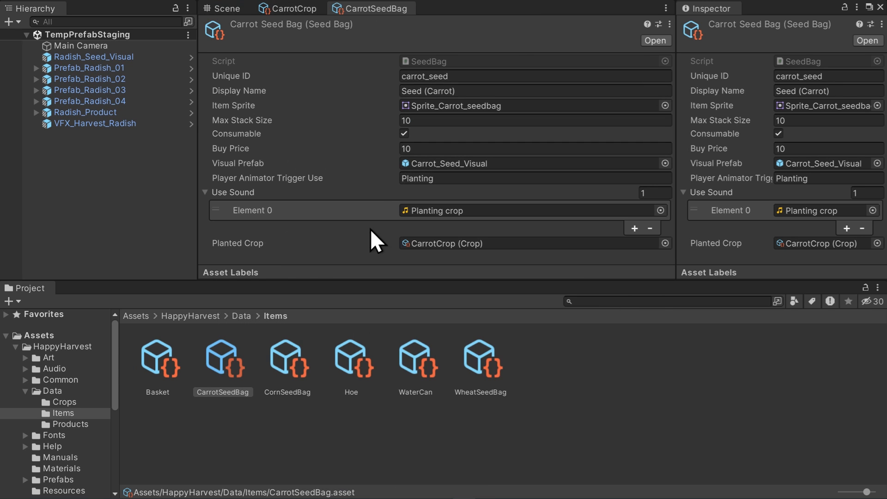
# Open the properties of the Carrot product from the Data/Products folder and dock them next to the CarrotSeedBag tab.
pyautogui.click(70, 424)
pyautogui.rightClick(168, 361)
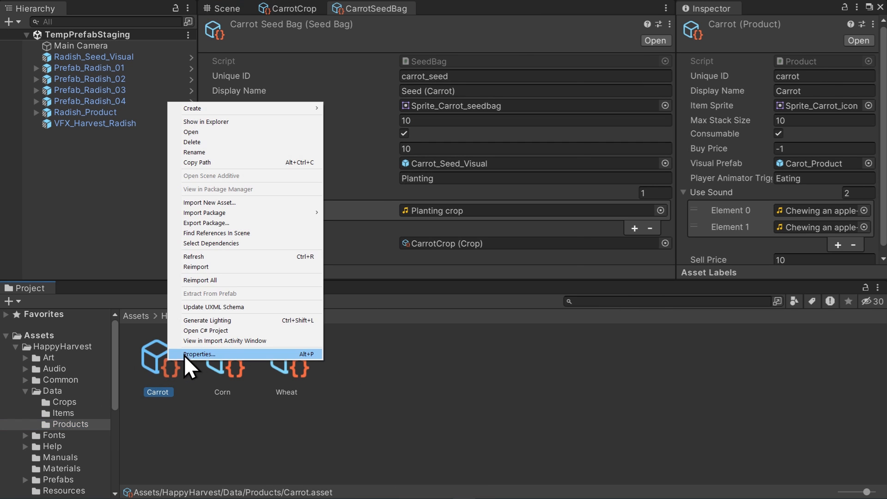
pyautogui.click(187, 354)
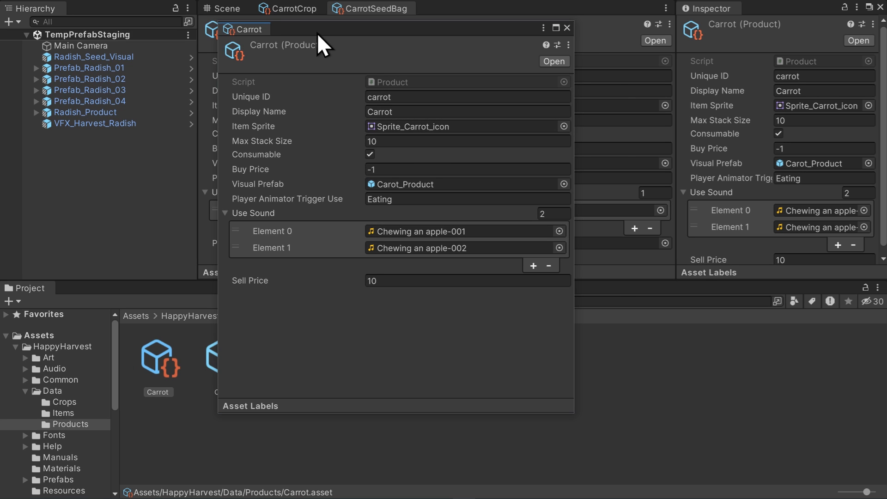
pyautogui.moveTo(317, 33); pyautogui.dragTo(362, 94)
pyautogui.moveTo(422, 20); pyautogui.dragTo(450, 2)
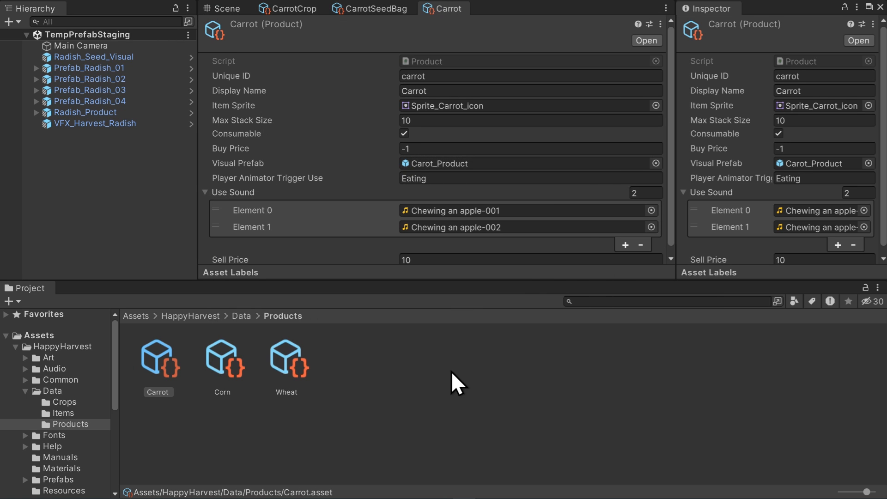
# Return to the Tutorial/Radish folder and create a 2D Farming Crop asset in it.
pyautogui.click(16, 346)
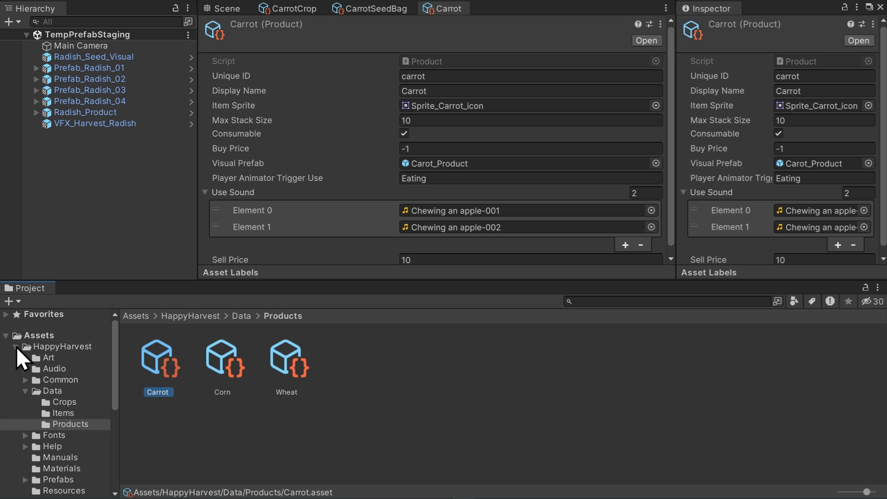
pyautogui.click(62, 400)
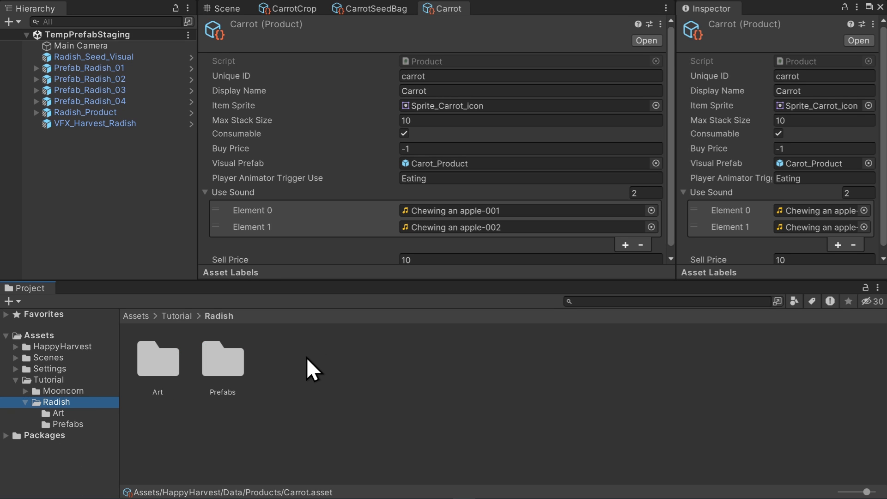
pyautogui.rightClick(307, 356)
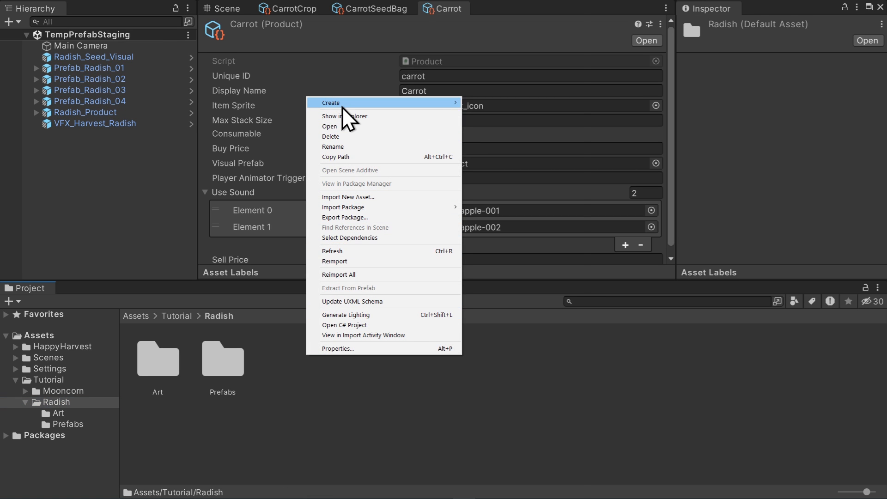
pyautogui.moveTo(342, 107)
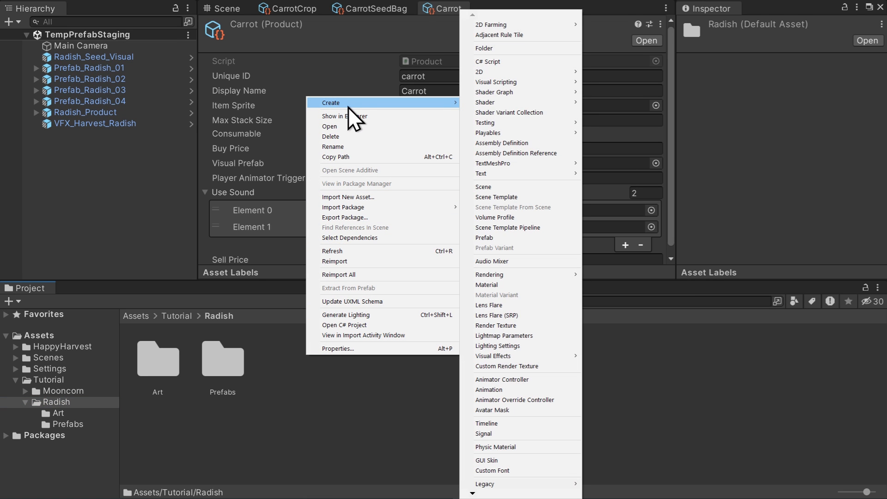
pyautogui.moveTo(516, 29)
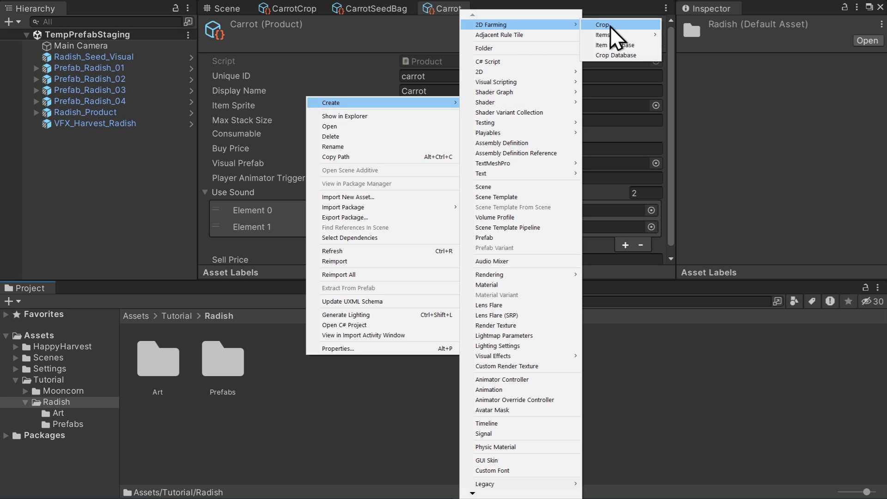
pyautogui.moveTo(635, 36)
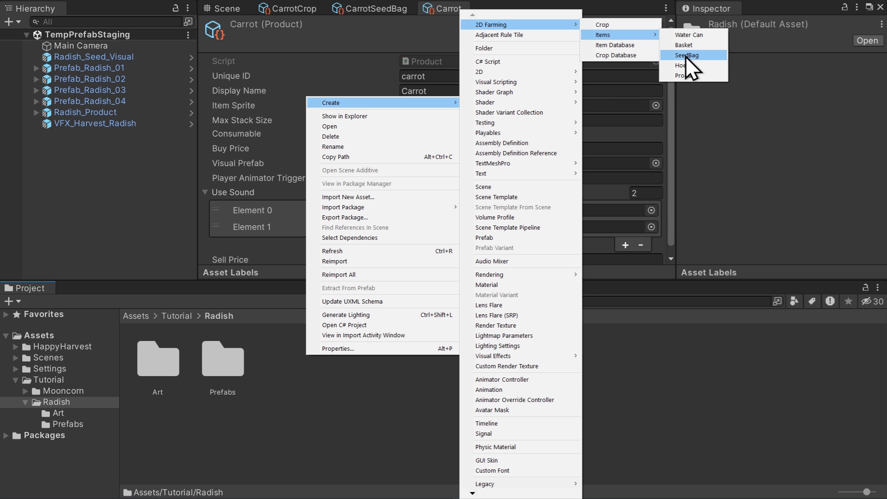
pyautogui.click(634, 28)
# Create a 2D Farming SeedBag item asset in the Radish folder.
pyautogui.rightClick(386, 364)
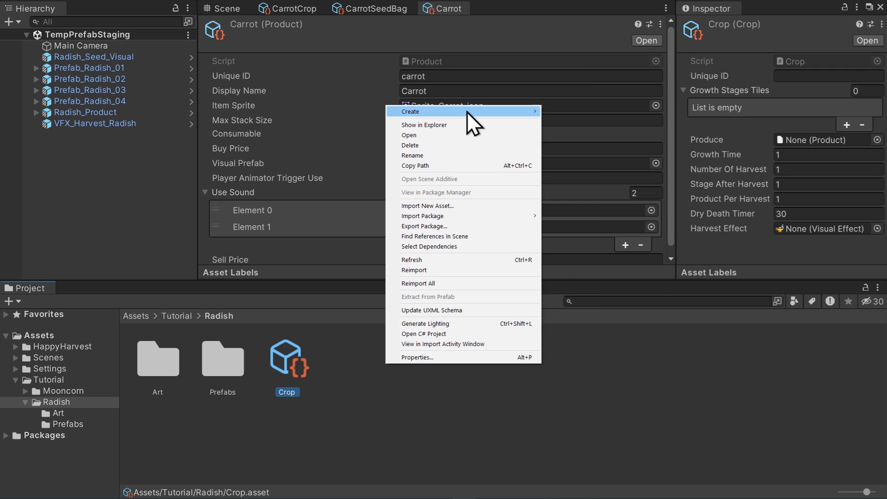
pyautogui.moveTo(467, 112)
pyautogui.moveTo(591, 24)
pyautogui.moveTo(739, 35)
pyautogui.click(767, 54)
# Create a 2D Farming Product item asset in the Radish folder, keeping its default name.
pyautogui.rightClick(473, 387)
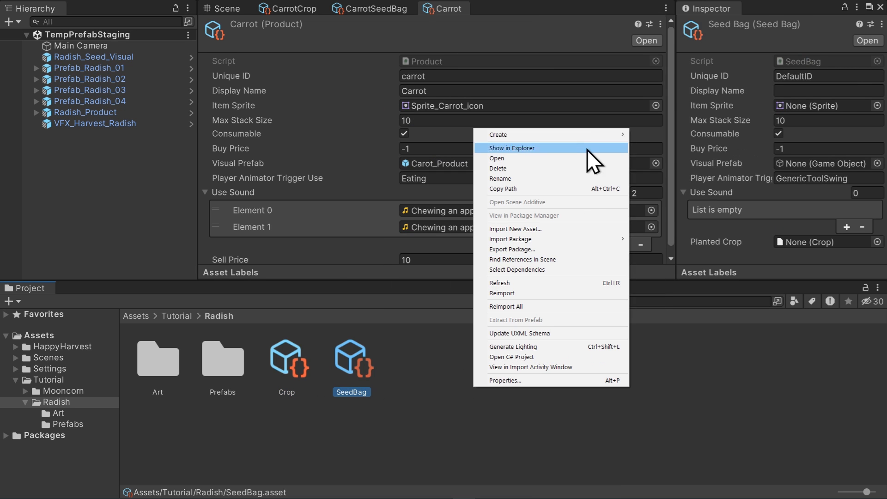
pyautogui.moveTo(587, 135)
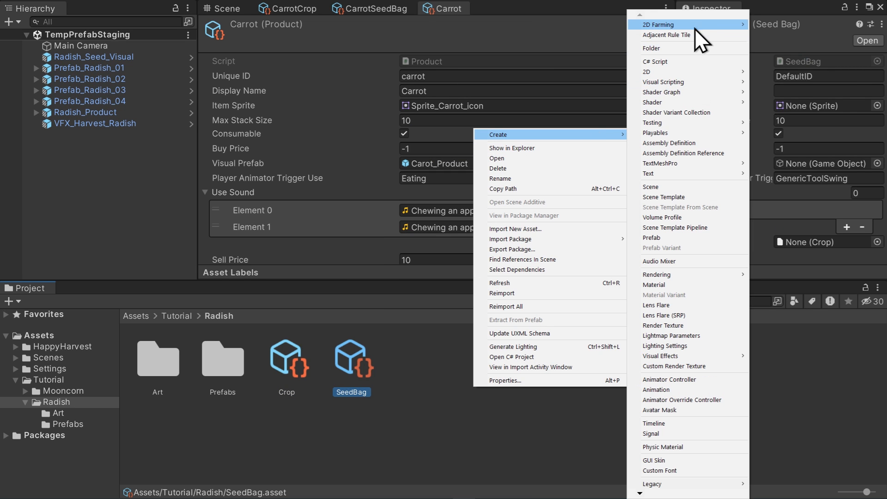
pyautogui.moveTo(694, 29)
pyautogui.moveTo(764, 35)
pyautogui.click(721, 75)
pyautogui.click(504, 417)
pyautogui.click(504, 417)
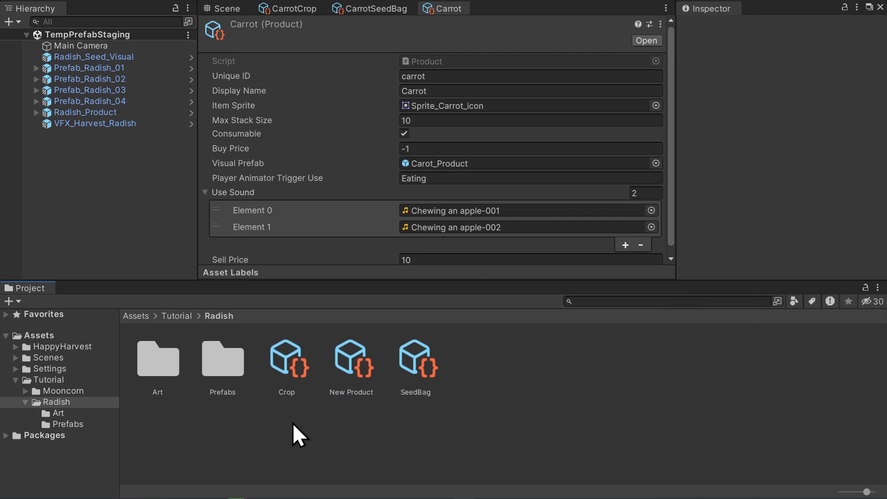
# Rename the new Crop asset in the Radish folder as RadishCrop.
pyautogui.click(290, 395)
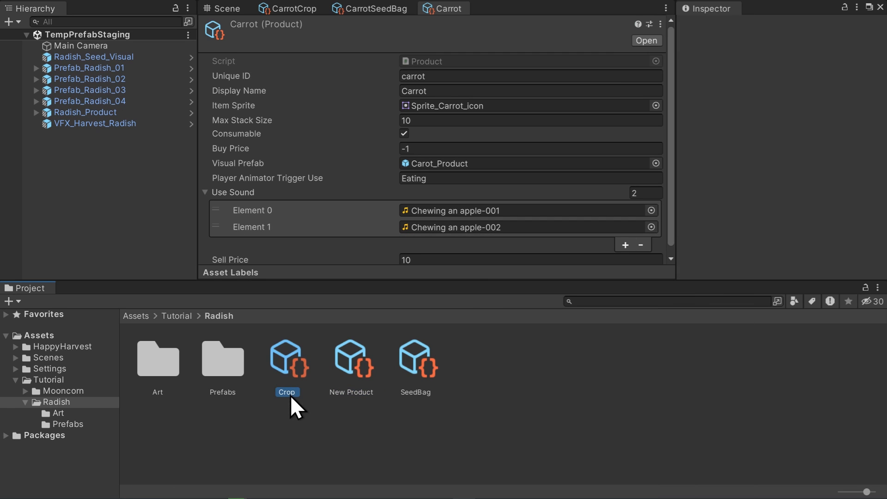
pyautogui.click(289, 395)
pyautogui.write('RadishCrop')
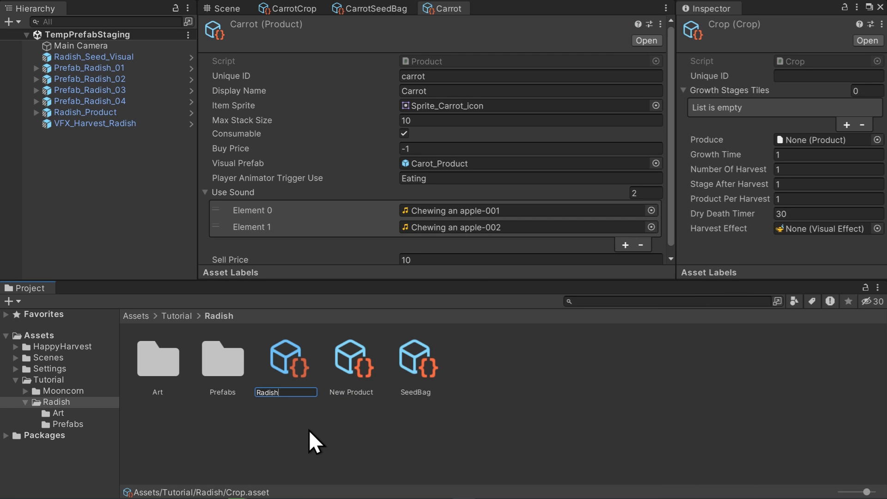
pyautogui.press('Return')
# Rename the new Product asset in the Radish folder as Radish.
pyautogui.click(299, 390)
pyautogui.click(299, 390)
pyautogui.write('Radish')
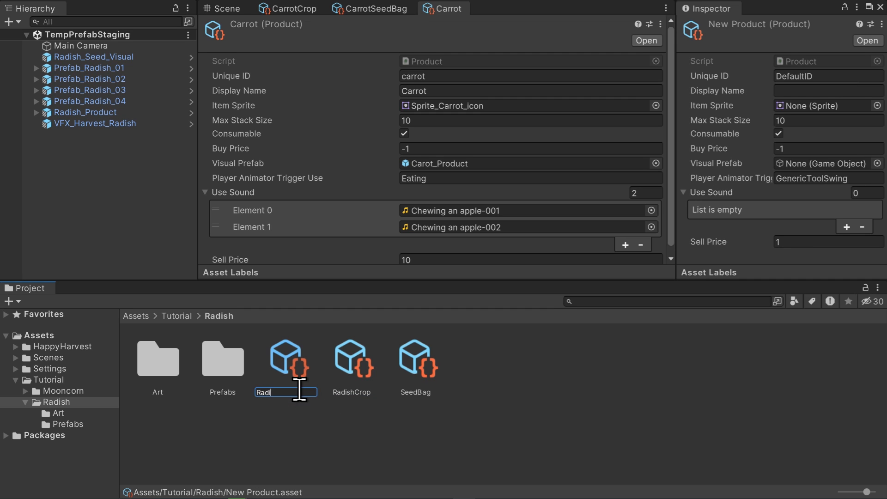
pyautogui.press('Return')
# Rename the seed bag asset in the Radish folder as RadishSeedBag.
pyautogui.click(416, 392)
pyautogui.click(416, 392)
pyautogui.write('RadishSeedBag')
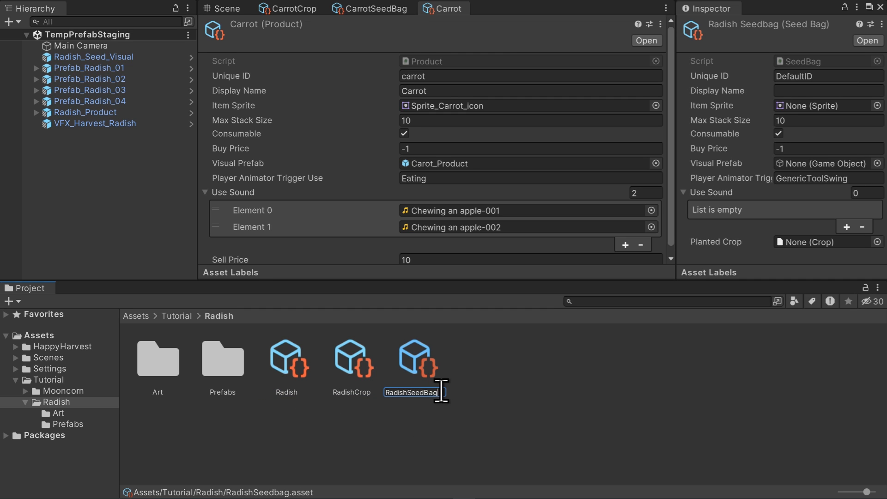
pyautogui.press('Return')
pyautogui.click(444, 425)
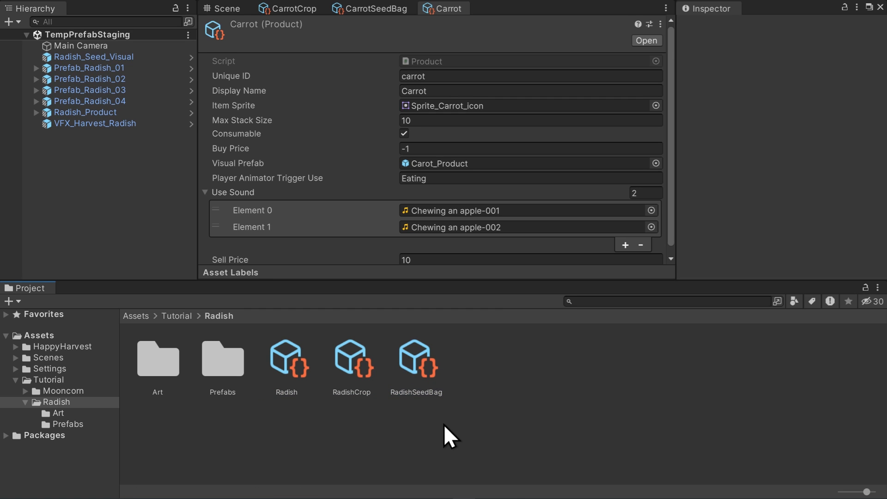
# Show CarrotCrop as a reference and set the Unique ID of RadishCrop to radish_crop.
pyautogui.click(295, 6)
pyautogui.click(351, 360)
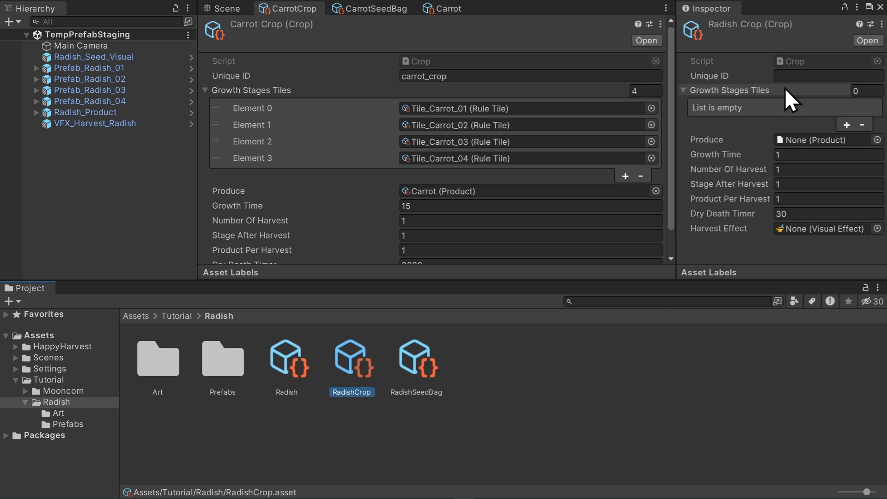
pyautogui.click(790, 76)
pyautogui.write('radish_crop')
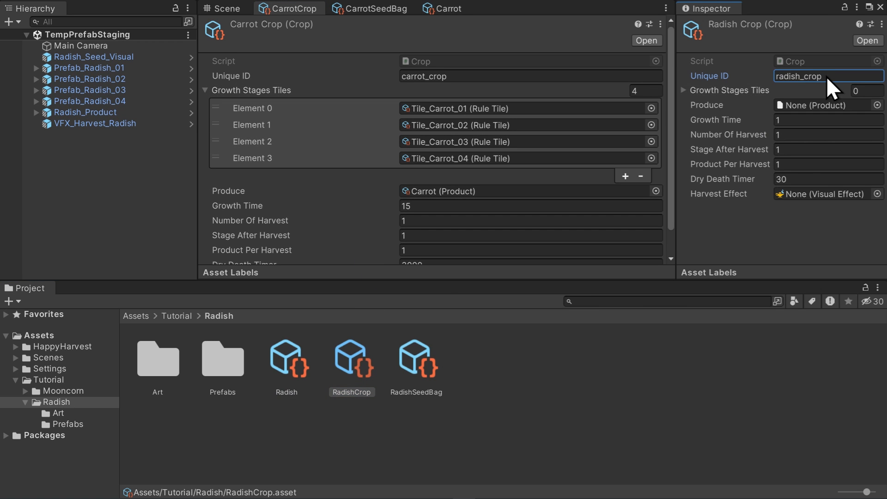
# Assign the Radish product as RadishCrop's Produce, and set Growth Time to 10 and Dry Death Timer to 3000.
pyautogui.moveTo(287, 362); pyautogui.dragTo(828, 104)
pyautogui.click(795, 123)
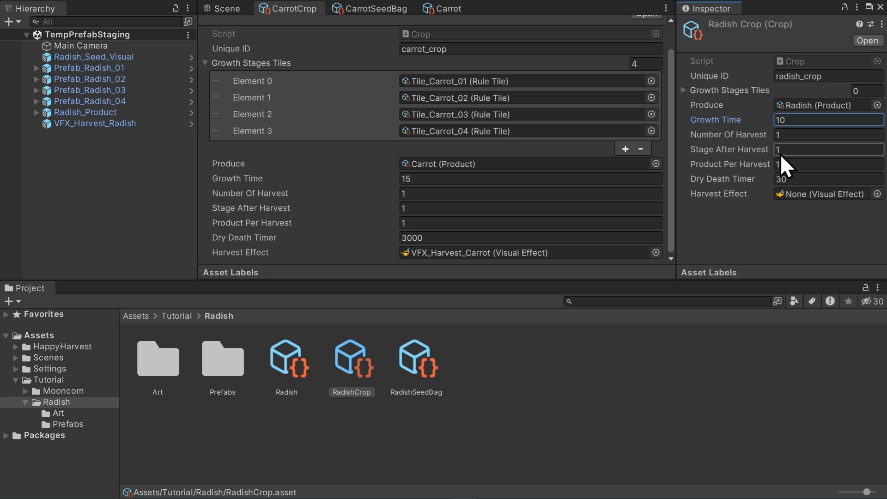
pyautogui.click(793, 177)
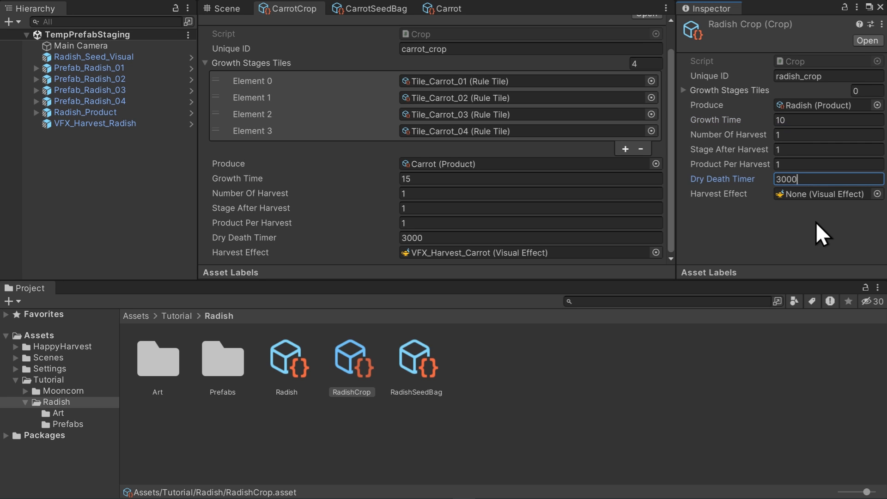
# Lock the Inspector on RadishCrop and assign VFX_Harvest_Radish from the Prefabs folder as its Harvest Effect.
pyautogui.click(842, 7)
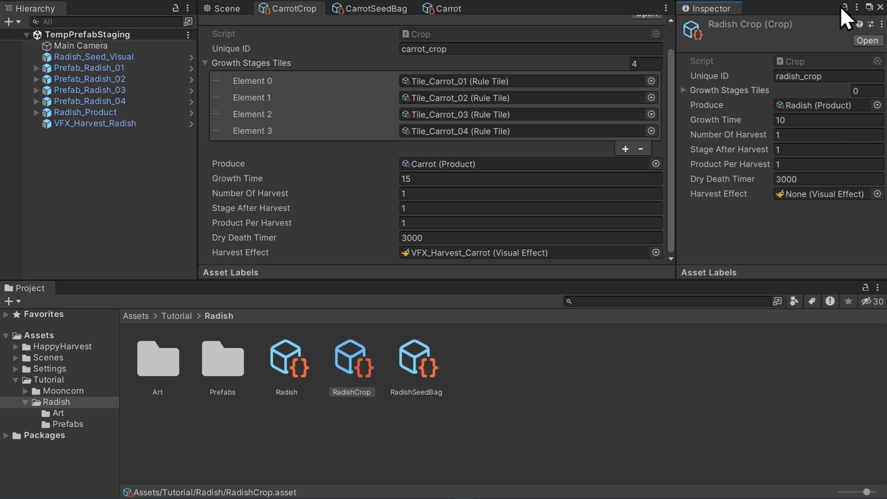
pyautogui.doubleClick(228, 362)
pyautogui.moveTo(546, 363); pyautogui.dragTo(809, 194)
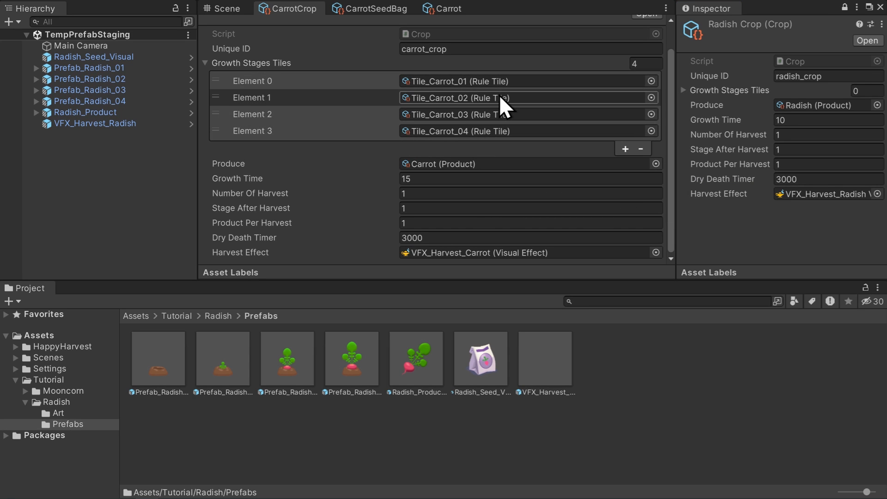
# Locate CarrotCrop's first growth stage tile, unlock the Inspector and examine the Tile_Carrot_01 rule tile settings.
pyautogui.click(497, 82)
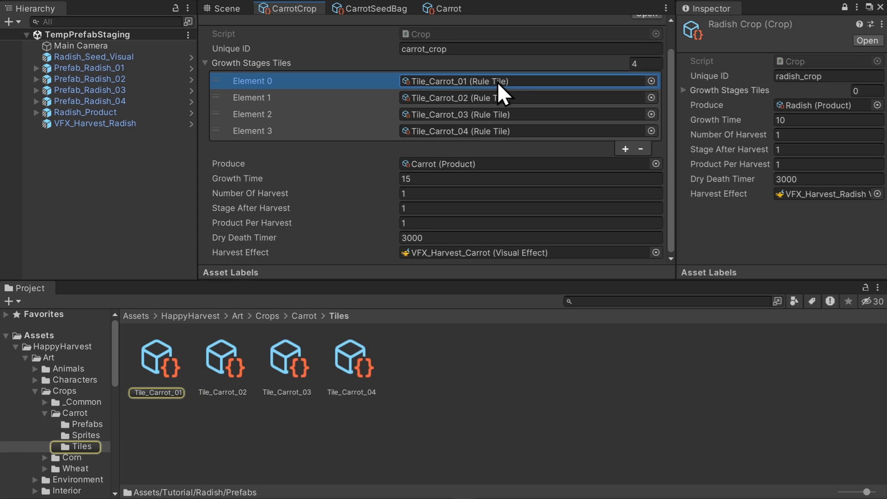
pyautogui.click(844, 7)
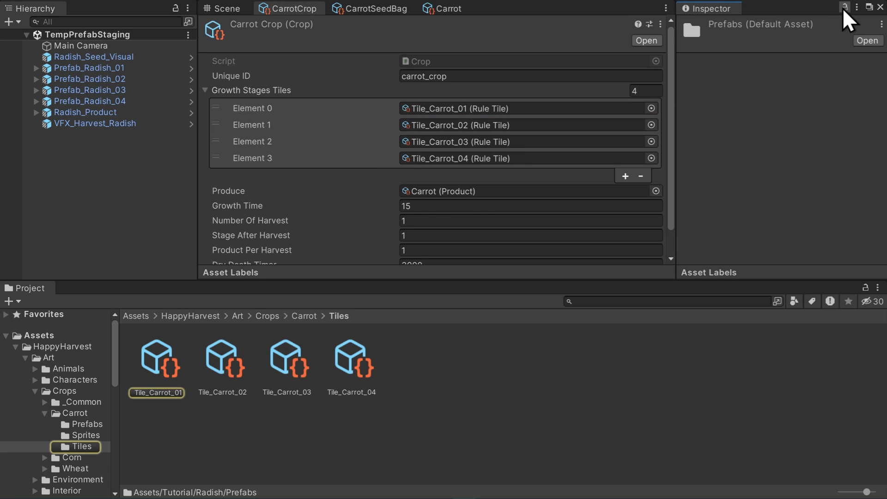
pyautogui.click(162, 365)
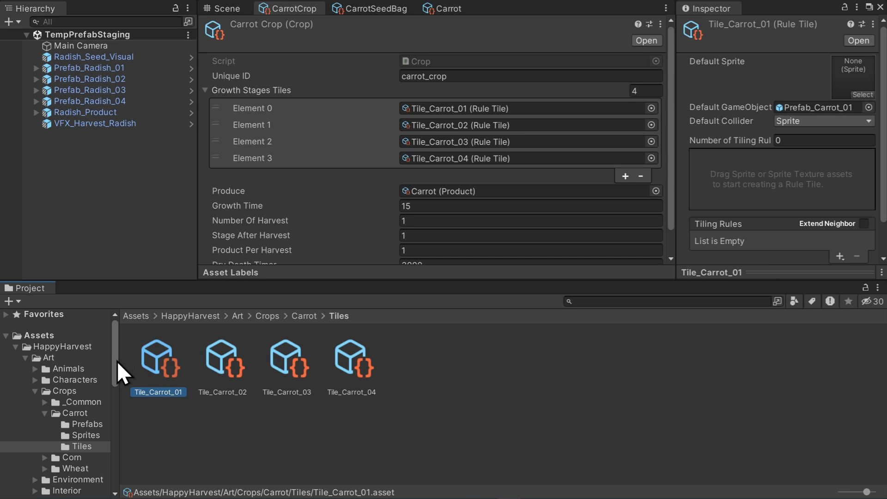
# Create a 2D Rule Tile in the Tutorial/Radish folder and name it Tile_Radish_01.
pyautogui.moveTo(117, 362); pyautogui.dragTo(124, 461)
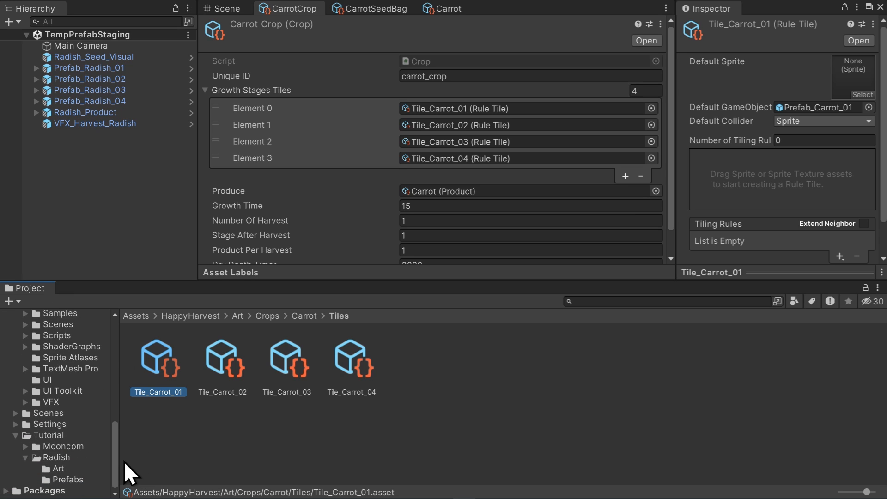
pyautogui.click(56, 457)
pyautogui.click(502, 387)
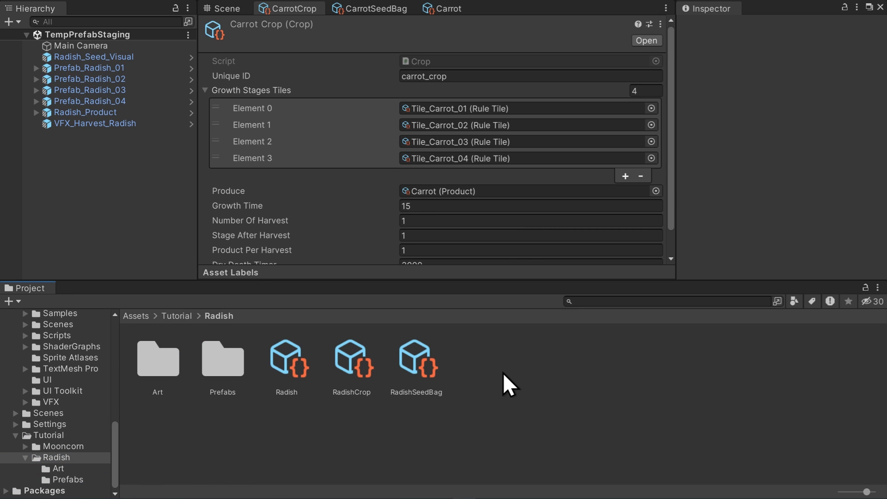
pyautogui.rightClick(503, 373)
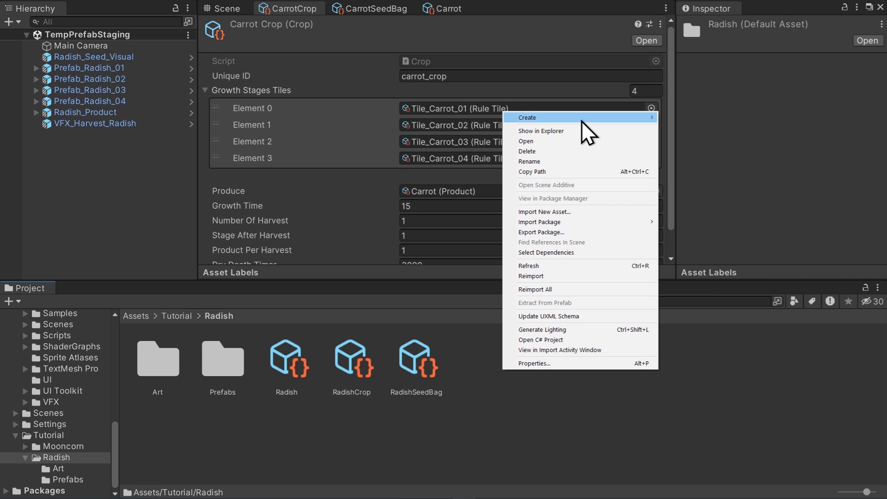
pyautogui.moveTo(582, 121)
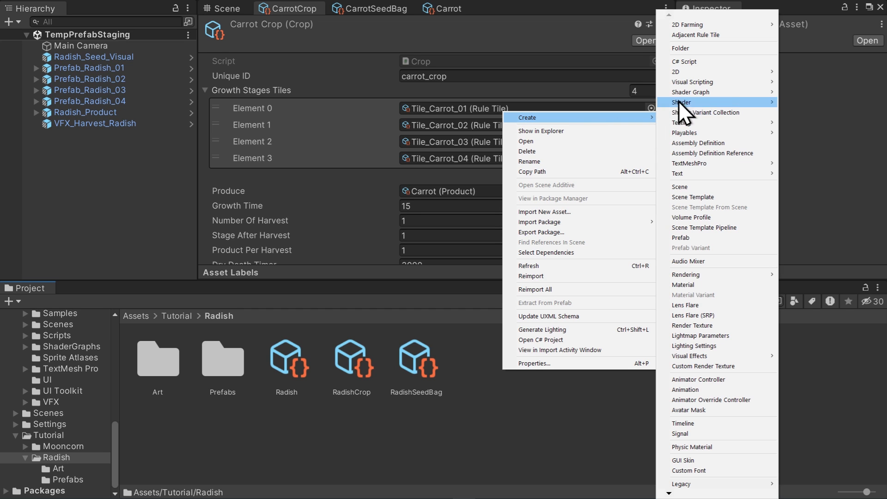
pyautogui.moveTo(694, 74)
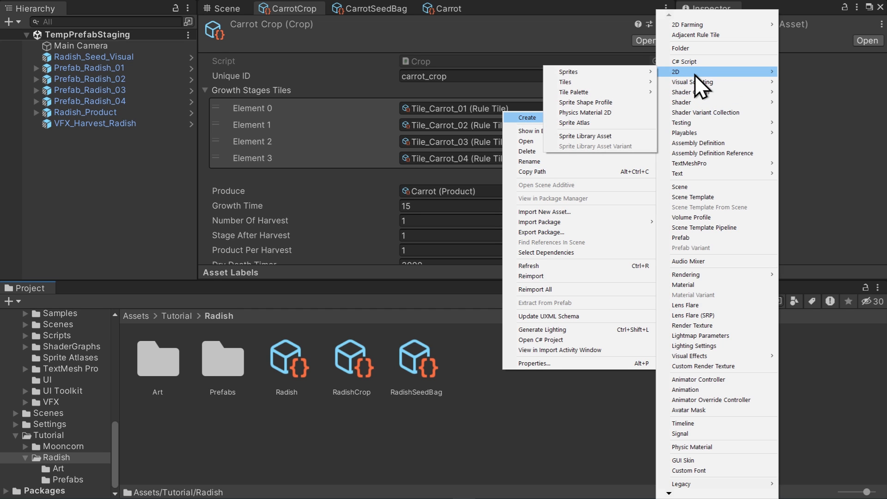
pyautogui.moveTo(612, 81)
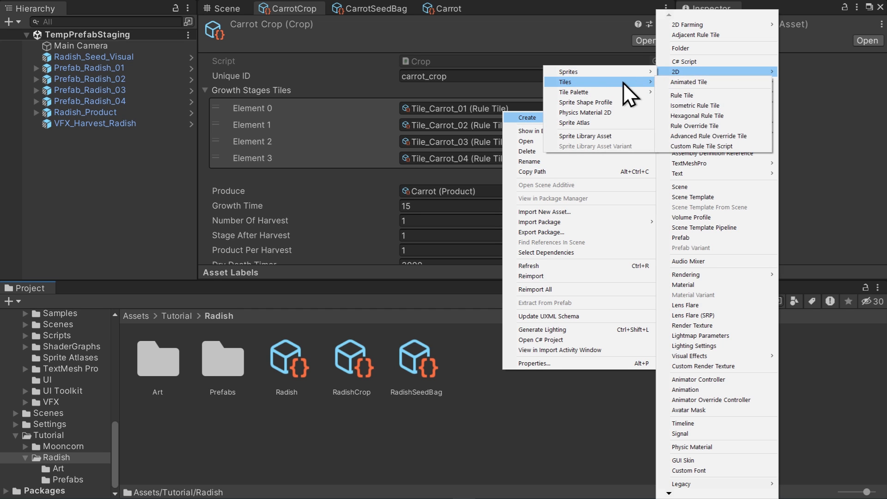
pyautogui.click(707, 98)
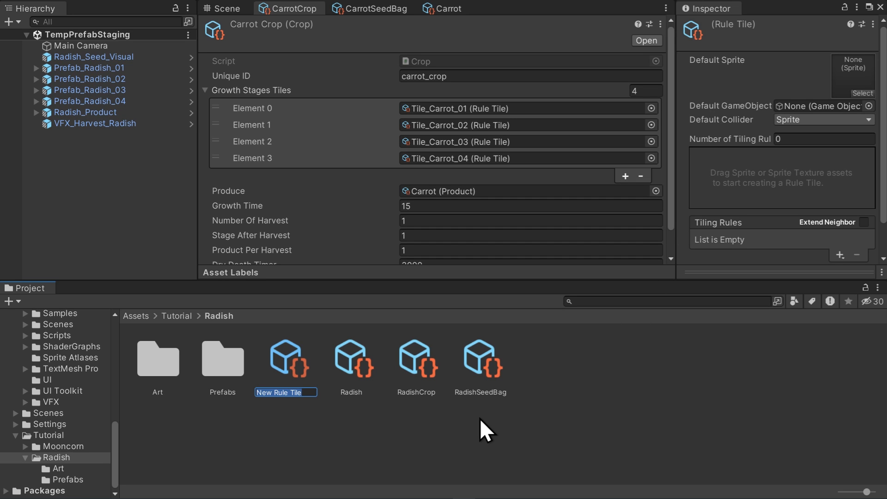
pyautogui.write('Tile_Radish_01')
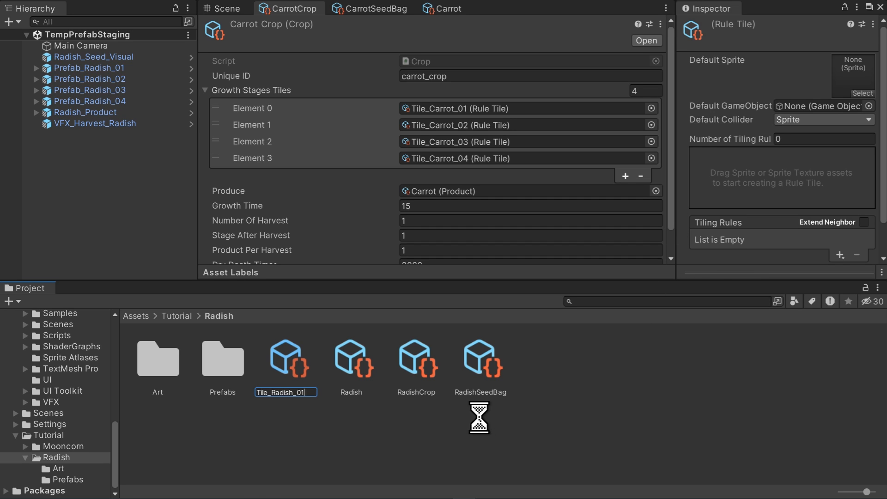
pyautogui.press('Return')
# Duplicate Tile_Radish_01 three times and rename the first copy as Tile_Radish_02.
pyautogui.hotkey('ctrl', 'd')
pyautogui.hotkey('ctrl', 'd')
pyautogui.hotkey('ctrl', 'd')
pyautogui.click(562, 394)
pyautogui.press('F2')
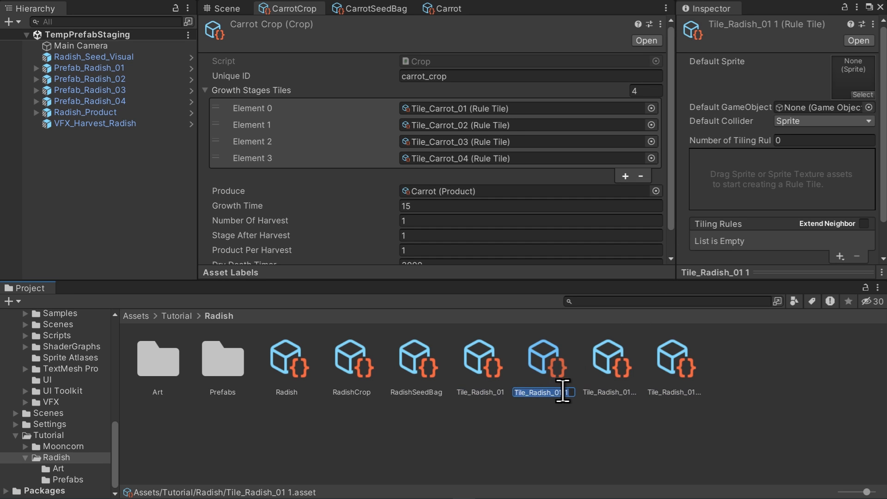
pyautogui.write('2')
pyautogui.press('Return')
# Rename the remaining two tile copies as Tile_Radish_03 and Tile_Radish_04.
pyautogui.moveTo(561, 392); pyautogui.dragTo(576, 396)
pyautogui.click(561, 392)
pyautogui.press('F2')
pyautogui.write('3')
pyautogui.press('Return')
pyautogui.click(562, 393)
pyautogui.press('F2')
pyautogui.write('4')
pyautogui.press('Return')
# Set the Default GameObject of Tile_Radish_01 and Tile_Radish_02 to their matching radish prefabs, Prefab_Radish_01 and Prefab_Radish_02.
pyautogui.click(492, 364)
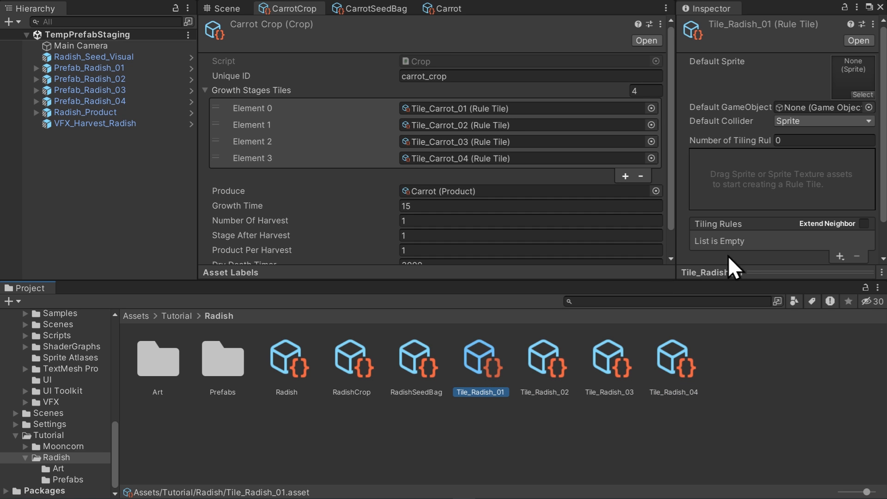
pyautogui.click(870, 108)
pyautogui.click(755, 60)
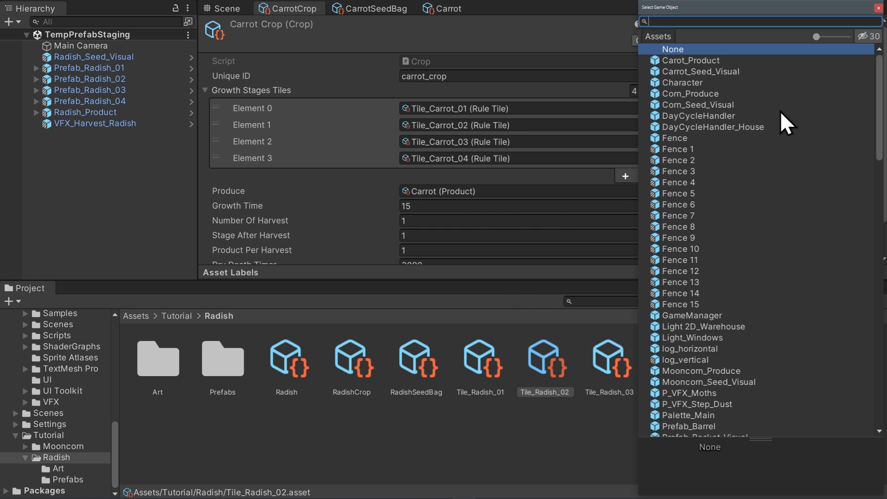
# Set the Default GameObject of Tile_Radish_03 to Prefab_Radish_03 and of Tile_Radish_04 to Prefab_Radish_04.
pyautogui.click(614, 365)
pyautogui.click(869, 107)
pyautogui.write('radish')
pyautogui.click(702, 89)
pyautogui.click(684, 363)
pyautogui.click(869, 107)
pyautogui.write('radish')
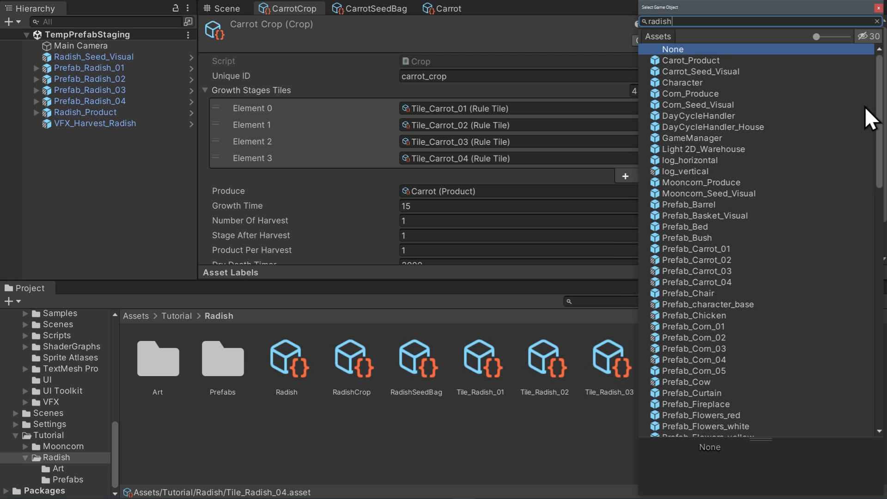
pyautogui.doubleClick(708, 94)
pyautogui.click(772, 411)
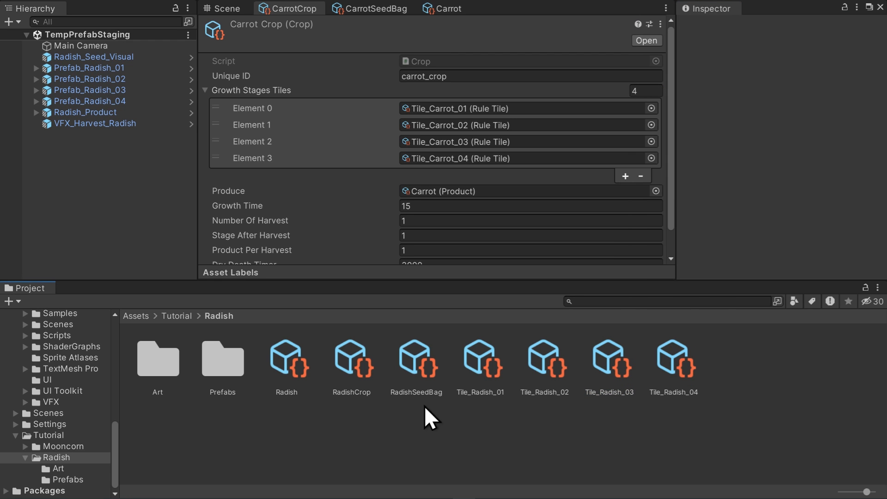
# Set the size of RadishCrop's Growth Stages Tiles list to 4 and expand the list.
pyautogui.click(356, 361)
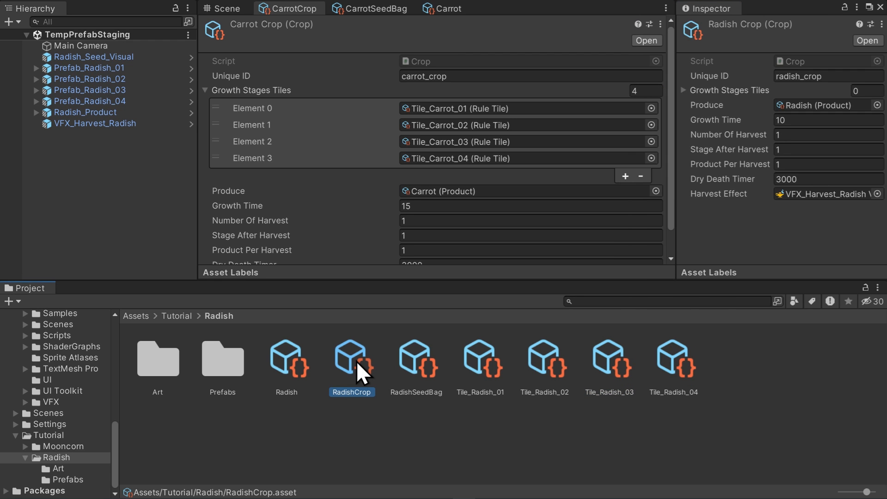
pyautogui.click(864, 92)
pyautogui.write('4')
pyautogui.click(684, 90)
# Assign Tile_Radish_01 through Tile_Radish_04 in order to Elements 0 to 3 of RadishCrop's Growth Stages Tiles.
pyautogui.click(490, 366)
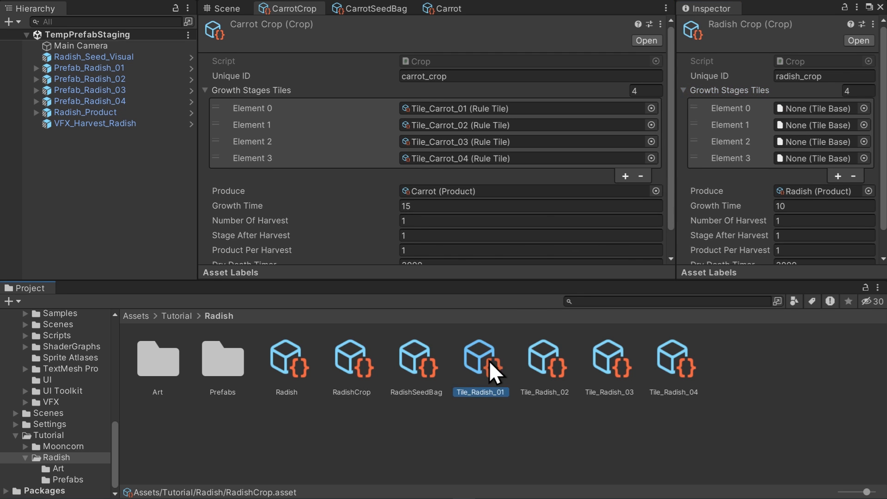
pyautogui.moveTo(491, 366); pyautogui.dragTo(828, 110)
pyautogui.moveTo(547, 360); pyautogui.dragTo(822, 125)
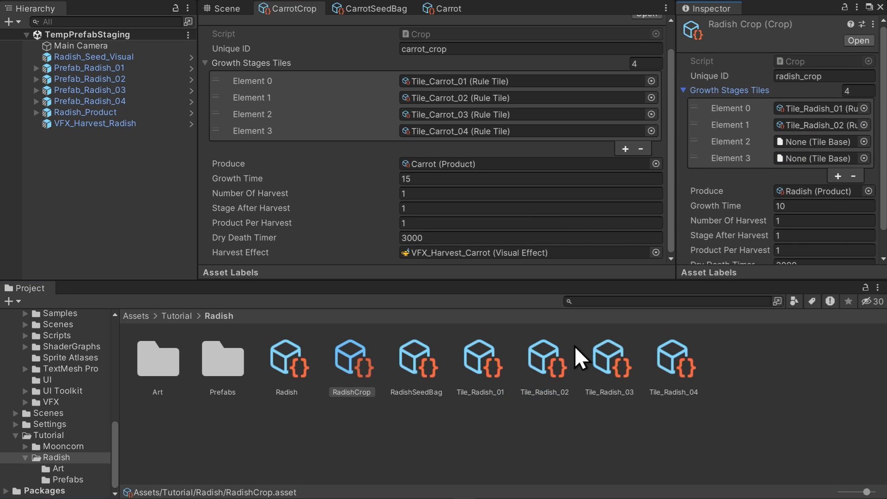
pyautogui.moveTo(581, 358); pyautogui.dragTo(811, 116)
pyautogui.moveTo(675, 362); pyautogui.dragTo(815, 129)
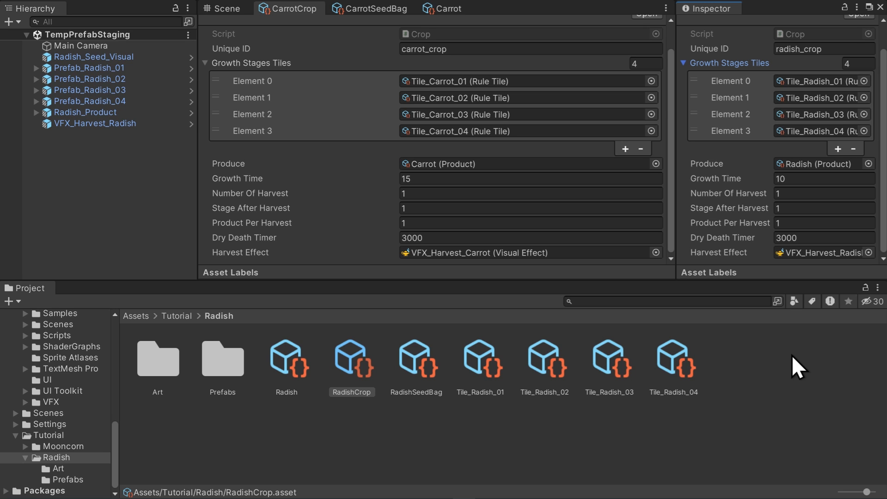
# With CarrotSeedBag as a reference, set RadishSeedBag's Unique ID to radish_seed and its Display Name to Seed (Radish).
pyautogui.click(382, 9)
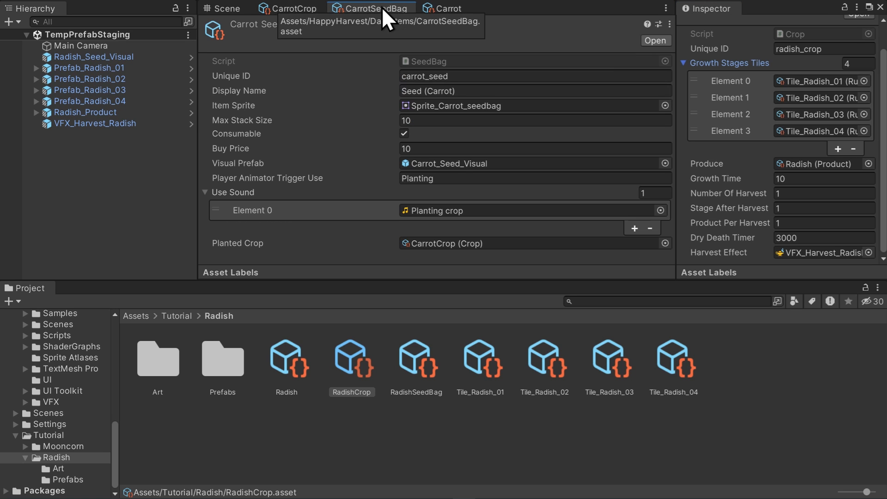
pyautogui.click(420, 368)
pyautogui.click(799, 78)
pyautogui.write('radish_seed')
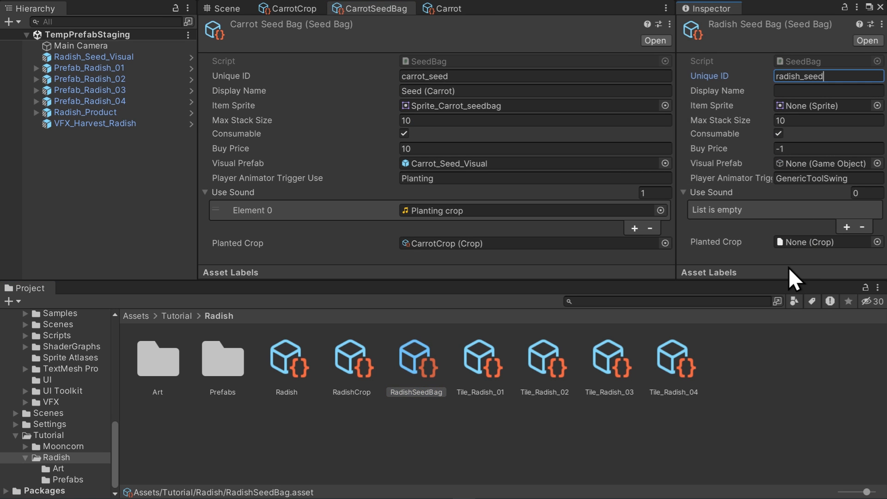
pyautogui.press('Return')
pyautogui.press('Tab')
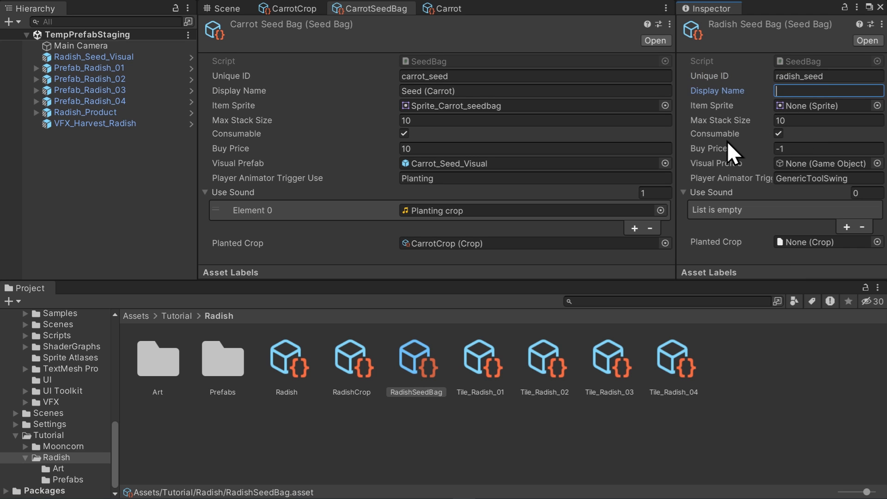
pyautogui.write('Seed (Radish)')
# Lock the Inspector on RadishSeedBag and assign the radish seed bag sprite from the Art folder as its Item Sprite.
pyautogui.click(845, 4)
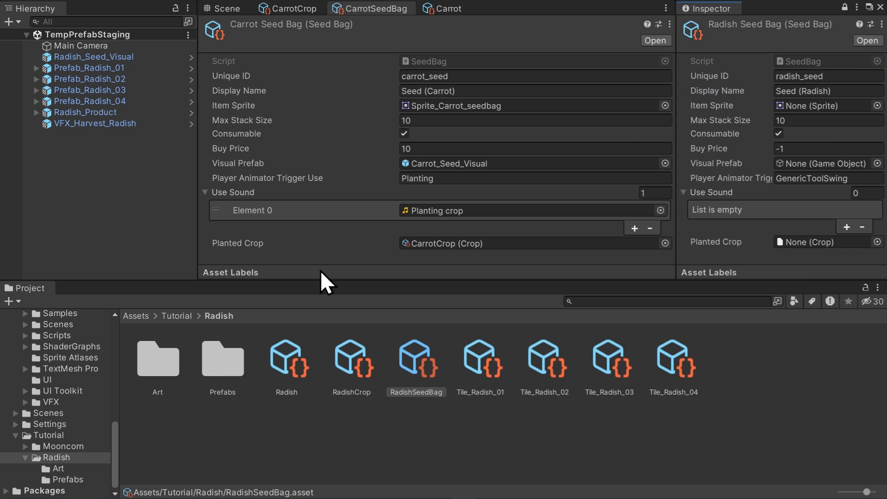
pyautogui.doubleClick(158, 360)
pyautogui.moveTo(385, 421); pyautogui.dragTo(816, 107)
# Assign Radish_Seed_Visual from the Radish Prefabs folder as RadishSeedBag's Visual Prefab.
pyautogui.click(56, 457)
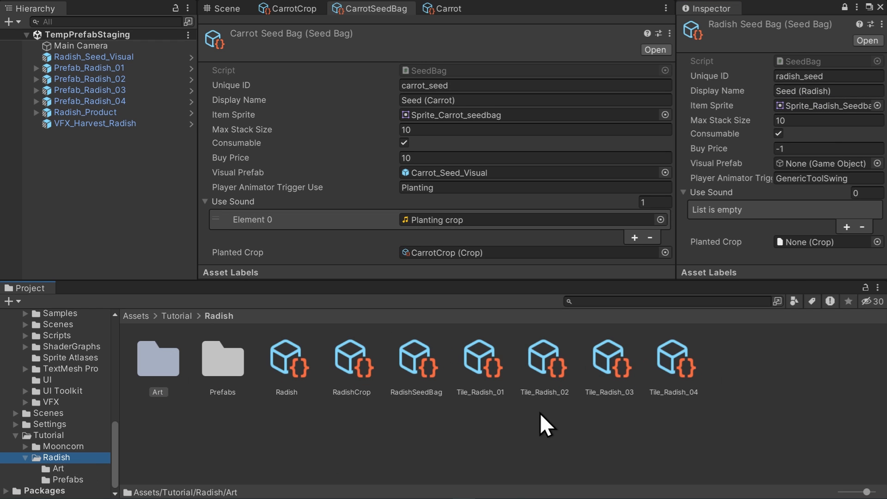
pyautogui.doubleClick(221, 358)
pyautogui.moveTo(481, 361); pyautogui.dragTo(808, 171)
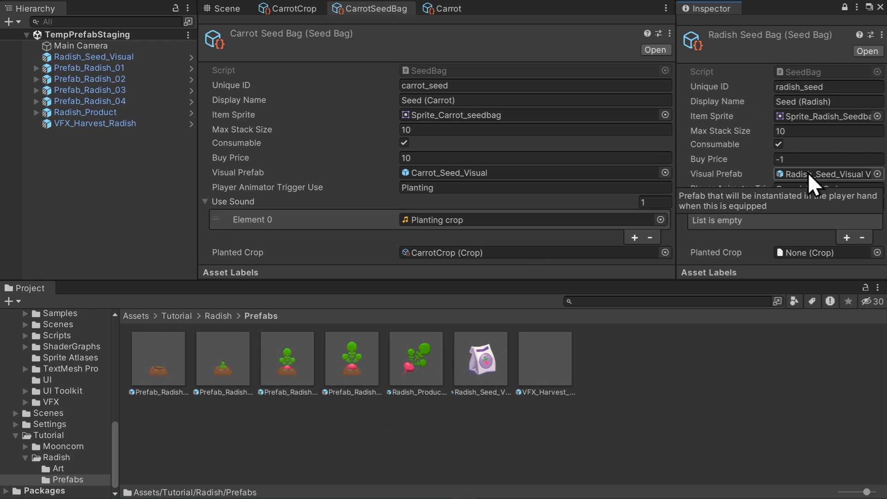
# Set RadishSeedBag's Player Animator Trigger Use to Planting and add the Planting crop clip as its Use Sound.
pyautogui.click(807, 189)
pyautogui.write('Planting')
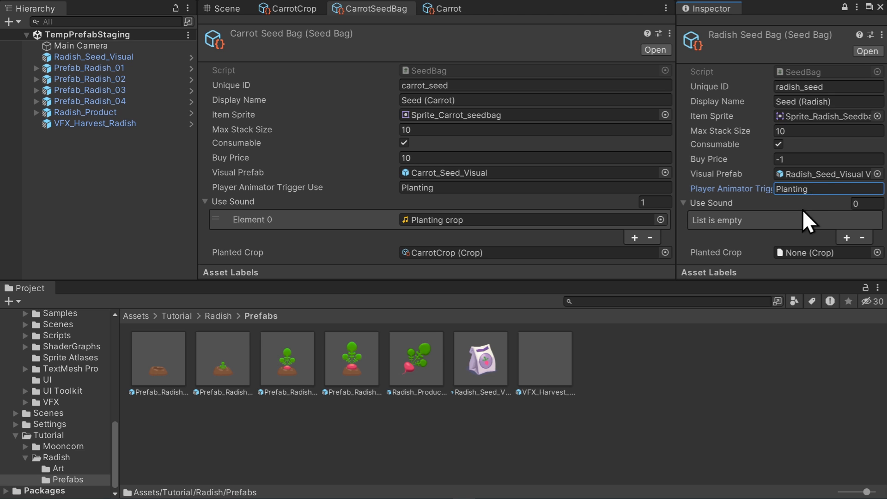
pyautogui.click(847, 237)
pyautogui.click(873, 219)
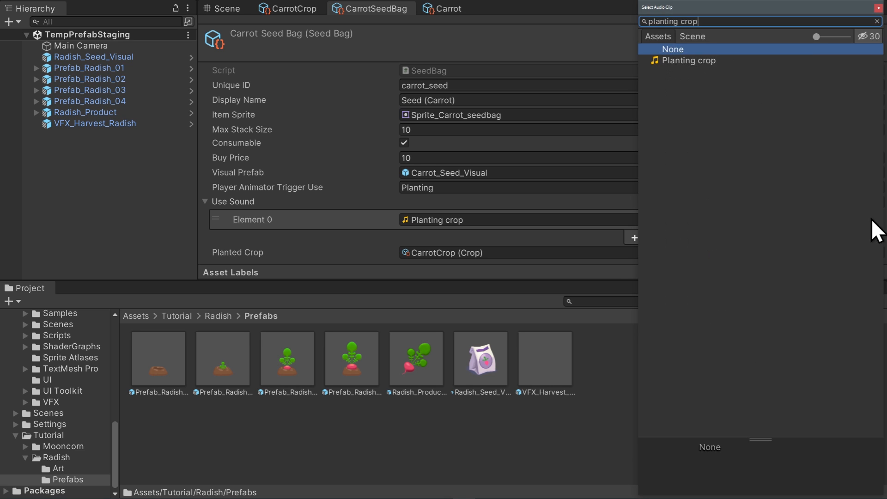
pyautogui.doubleClick(675, 60)
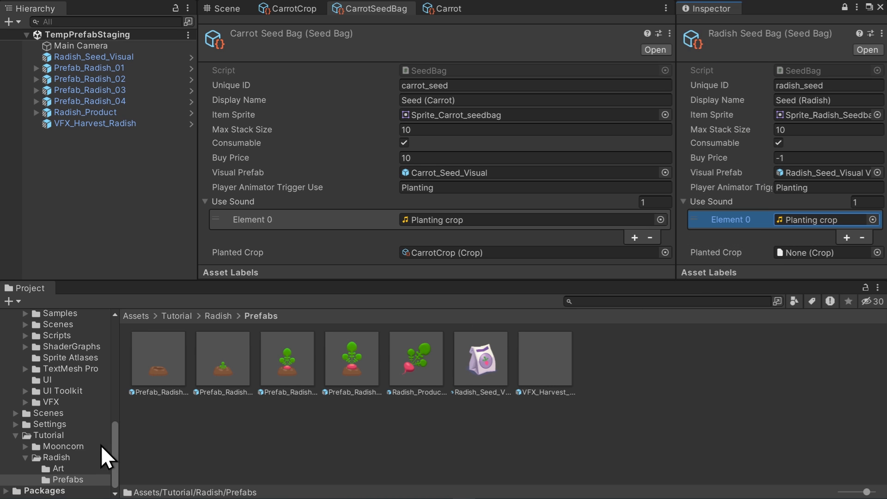
# Assign RadishCrop from the Radish folder as RadishSeedBag's Planted Crop and set its Buy Price to 1.
pyautogui.click(80, 458)
pyautogui.moveTo(336, 392); pyautogui.dragTo(806, 251)
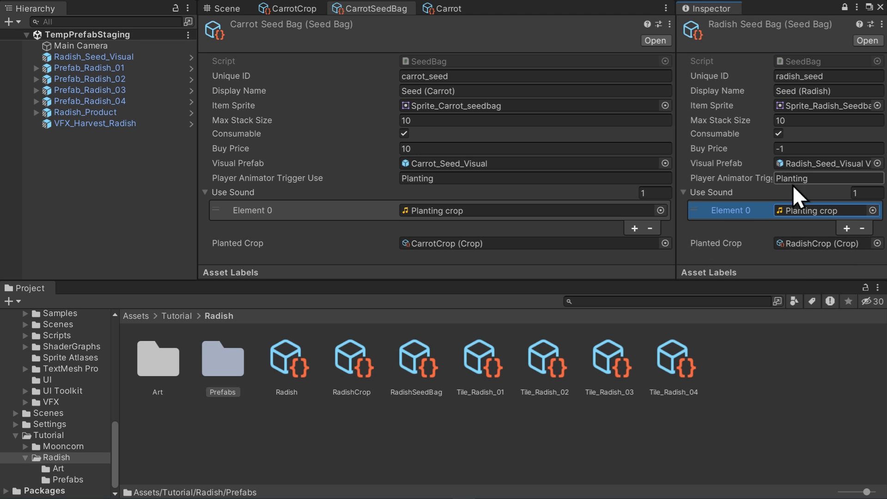
pyautogui.click(789, 152)
pyautogui.click(806, 253)
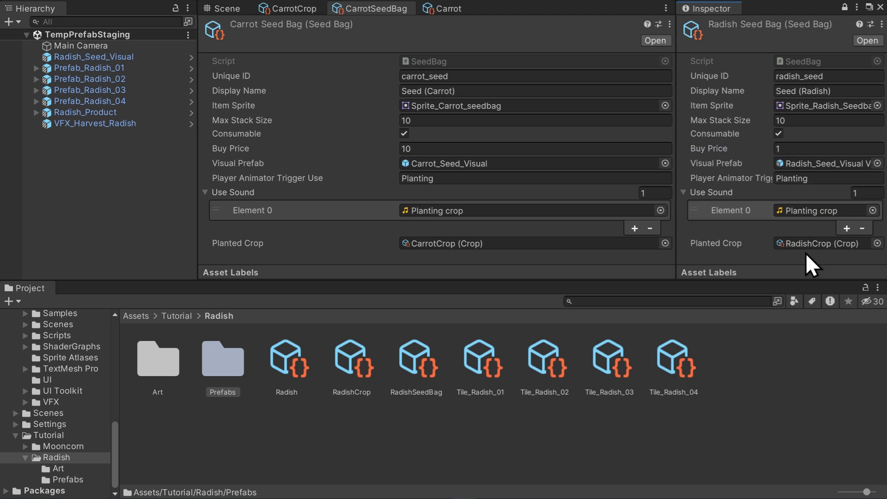
# With the Carrot product as a reference, unlock the Inspector and set the Radish product's Unique ID to radish and Display Name to Radish.
pyautogui.click(450, 9)
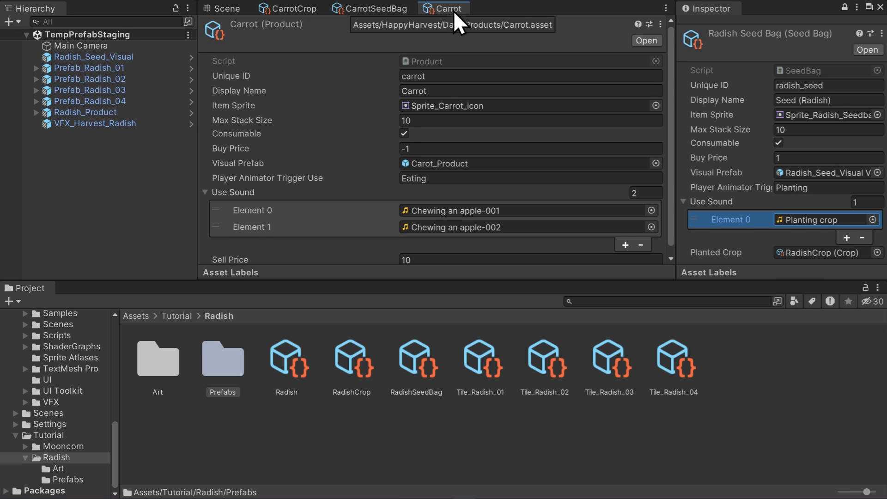
pyautogui.click(289, 365)
pyautogui.click(845, 7)
pyautogui.click(822, 76)
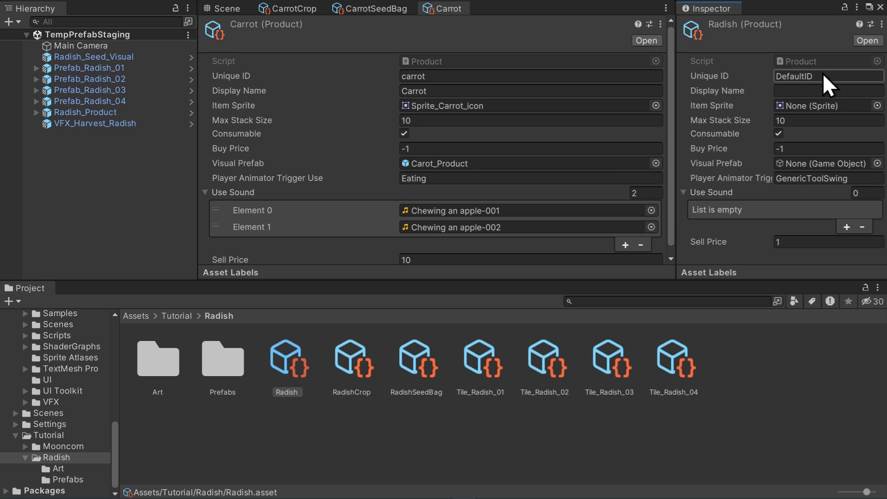
pyautogui.write('radish')
pyautogui.click(807, 91)
pyautogui.write('Radish')
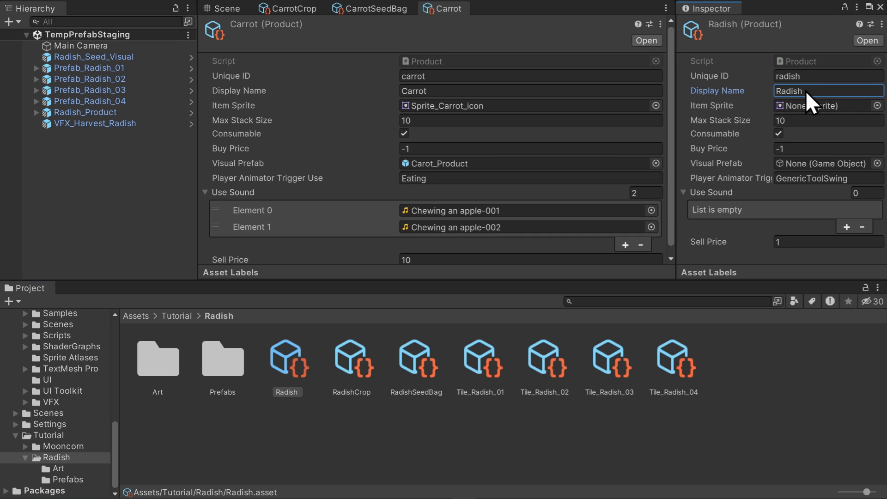
# Assign Sprite_Radish_icon as the Radish product's Item Sprite and Radish_Product Variant as its Visual Prefab.
pyautogui.click(877, 105)
pyautogui.doubleClick(794, 96)
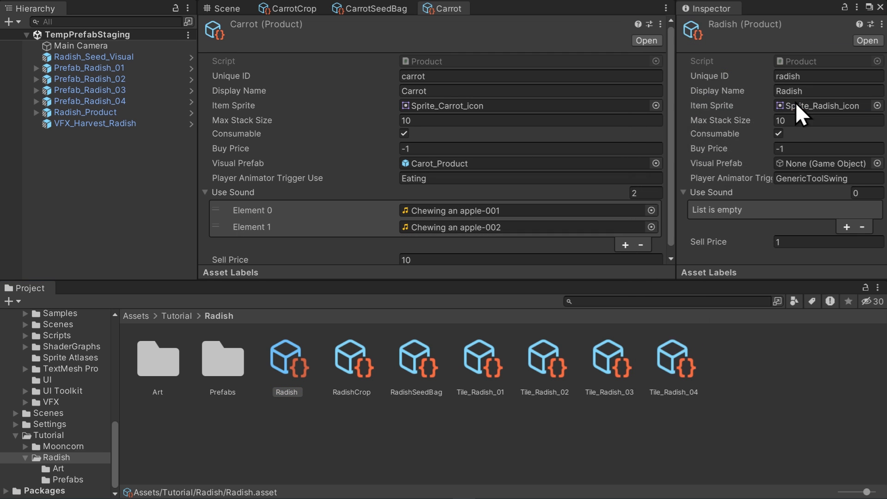
pyautogui.click(878, 163)
pyautogui.click(665, 37)
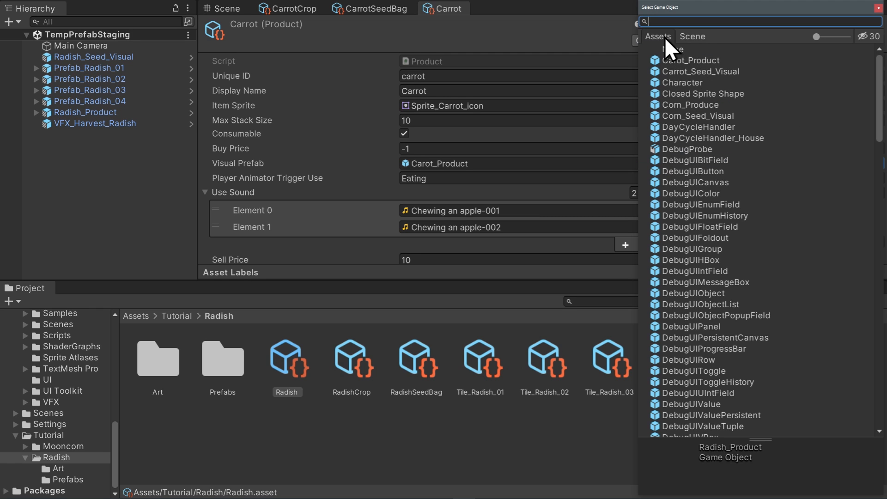
pyautogui.write('radish')
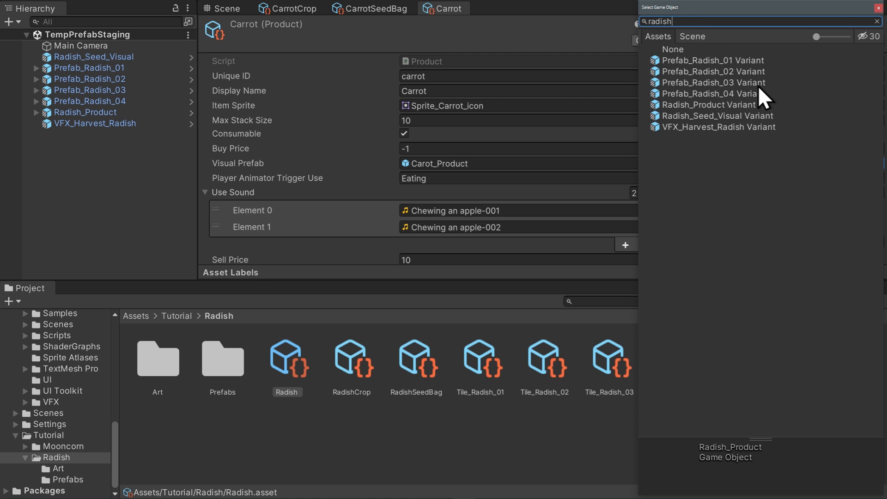
pyautogui.doubleClick(747, 105)
# Set the Radish product's Player Animator Trigger Use to Eating and add Chewing an apple-001 as its first Use Sound.
pyautogui.click(852, 184)
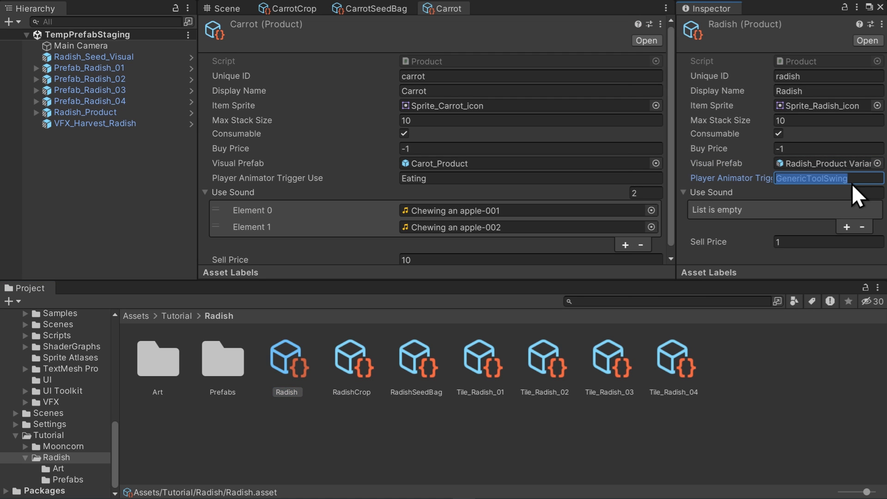
pyautogui.write('Eating')
pyautogui.click(846, 225)
pyautogui.click(877, 210)
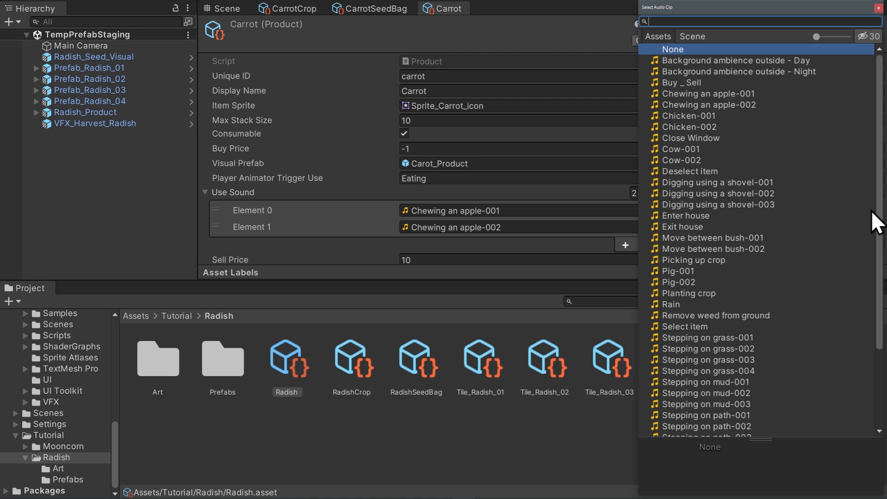
pyautogui.write('chewing')
pyautogui.press('Down')
pyautogui.press('Return')
# Add Chewing an apple-002 as the Radish product's second Use Sound and set its Sell Price to 10.
pyautogui.click(846, 227)
pyautogui.click(863, 226)
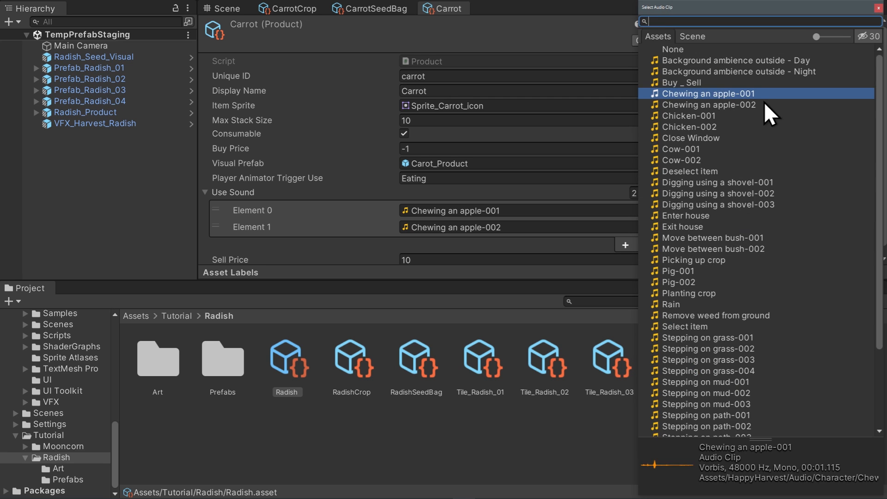
pyautogui.doubleClick(764, 103)
pyautogui.scroll(-1, 785, 259)
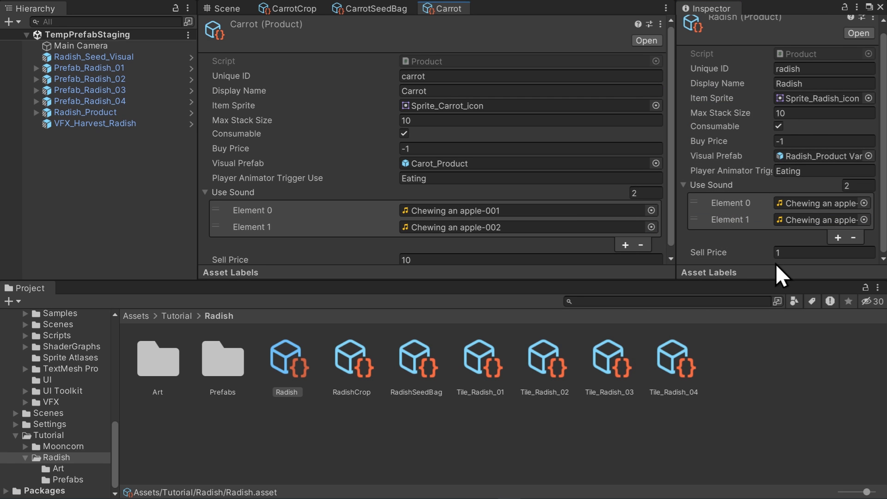
pyautogui.click(791, 254)
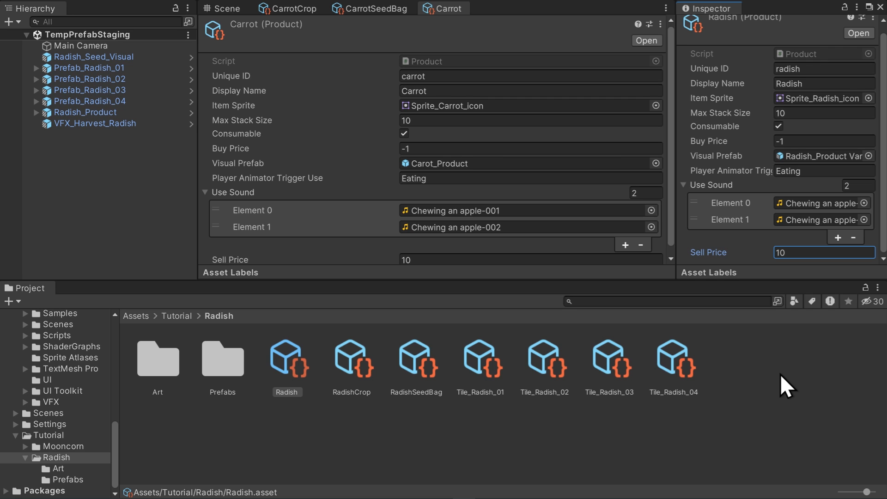
# Close the Carrot, CarrotSeedBag and CarrotCrop reference views so that only the Scene view remains.
pyautogui.rightClick(454, 12)
pyautogui.click(483, 97)
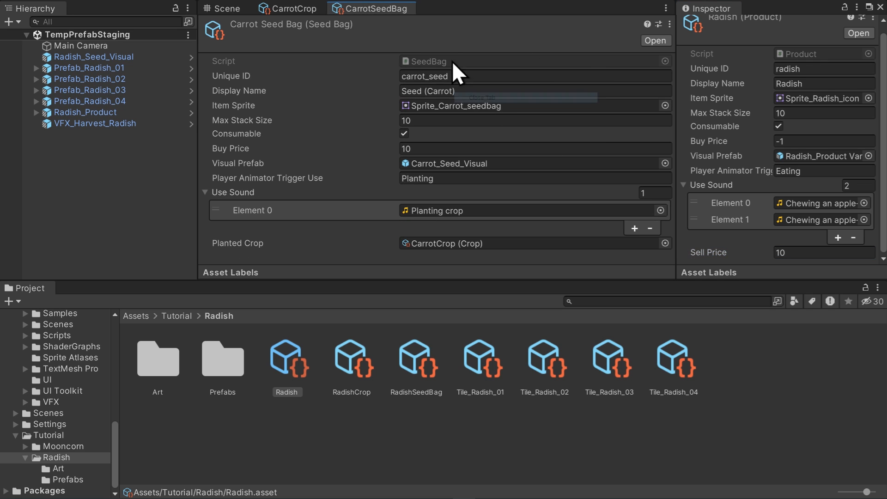
pyautogui.rightClick(396, 12)
pyautogui.click(440, 98)
pyautogui.rightClick(303, 8)
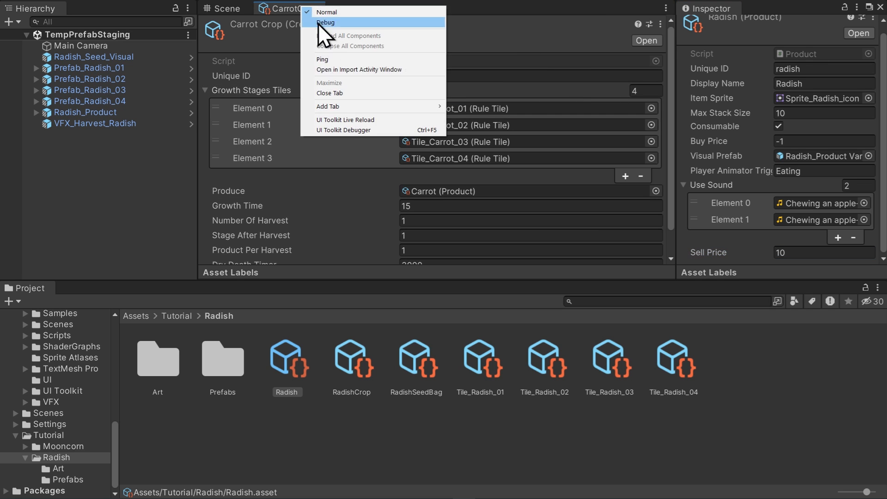
pyautogui.click(350, 93)
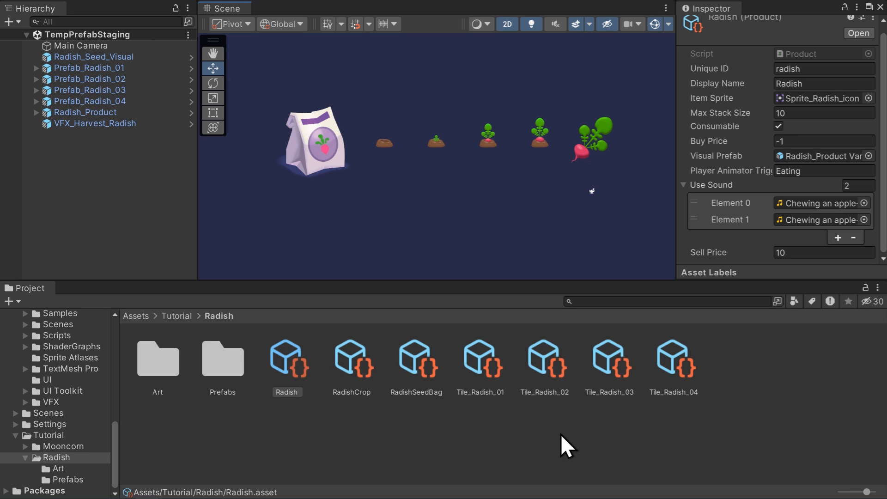
# In the Farm_Outdoor scene, add RadishSeedBag with a count of 10 to the Character's Starting Inventory.
pyautogui.click(76, 324)
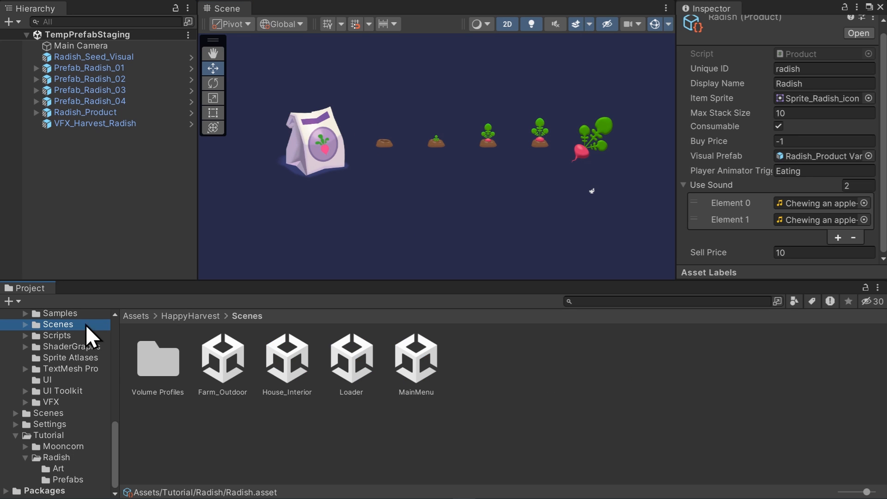
pyautogui.doubleClick(226, 355)
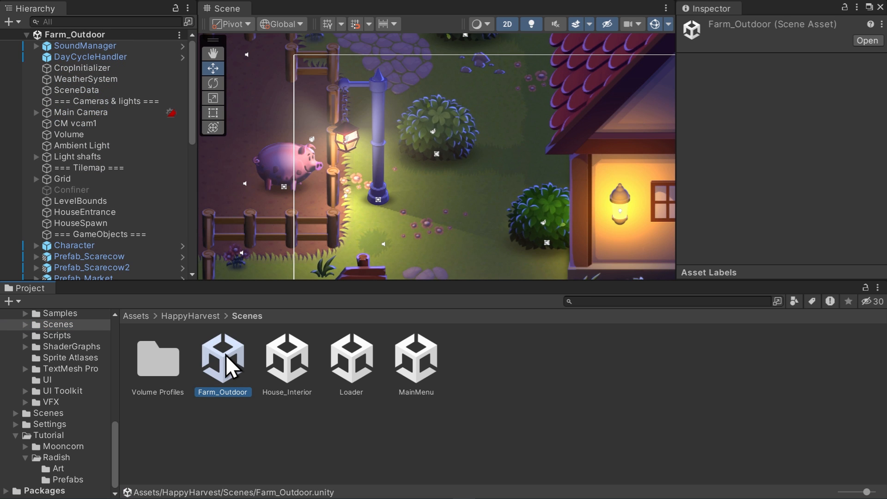
pyautogui.click(145, 245)
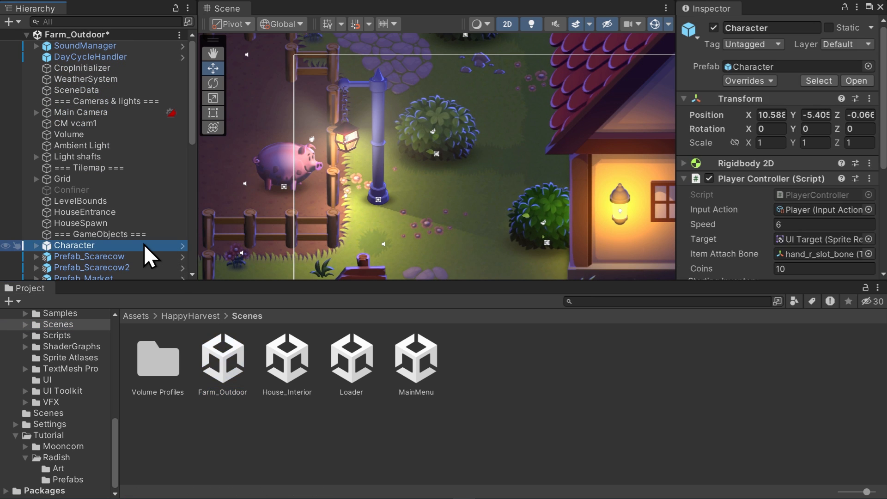
pyautogui.scroll(-3, 814, 125)
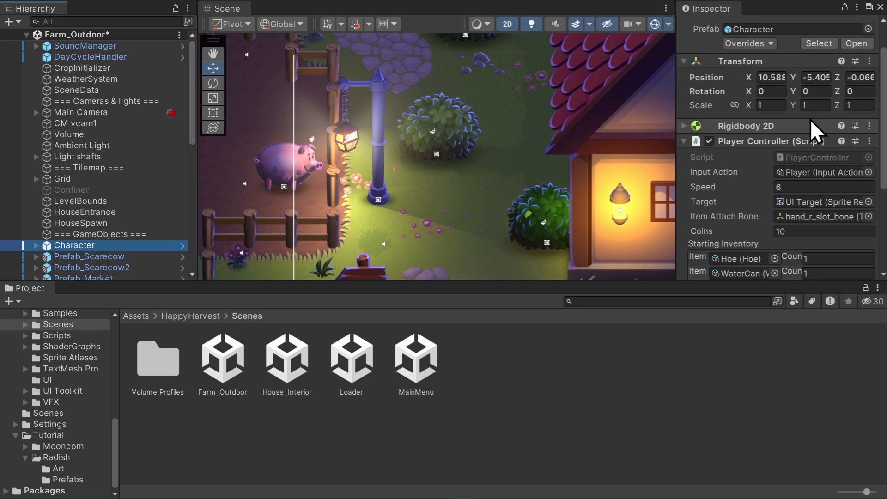
pyautogui.scroll(-2, 811, 120)
pyautogui.scroll(-2, 811, 119)
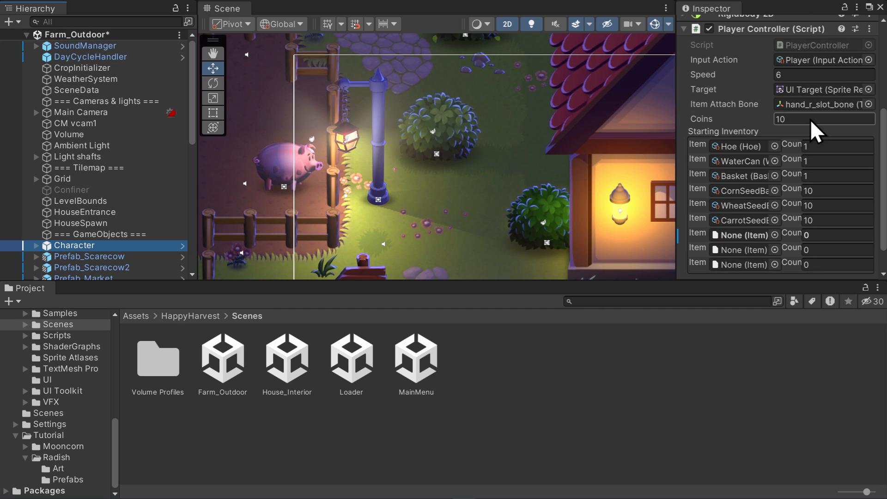
pyautogui.click(776, 234)
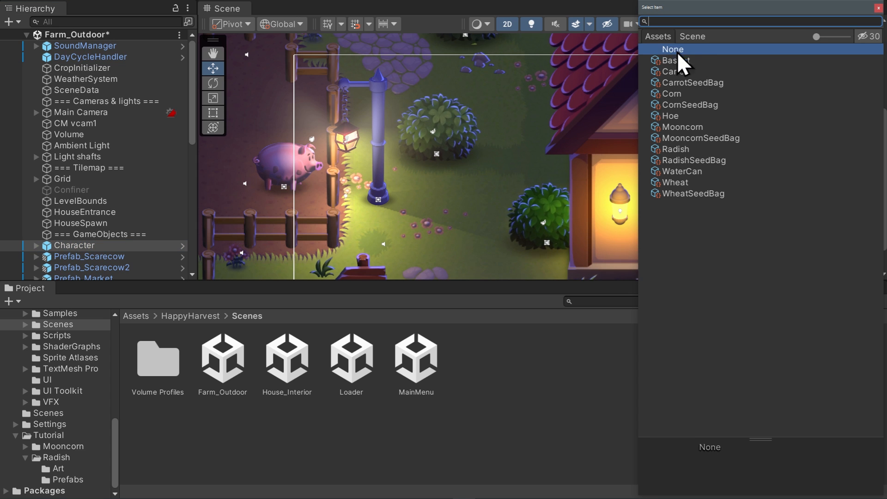
pyautogui.doubleClick(693, 161)
pyautogui.click(816, 235)
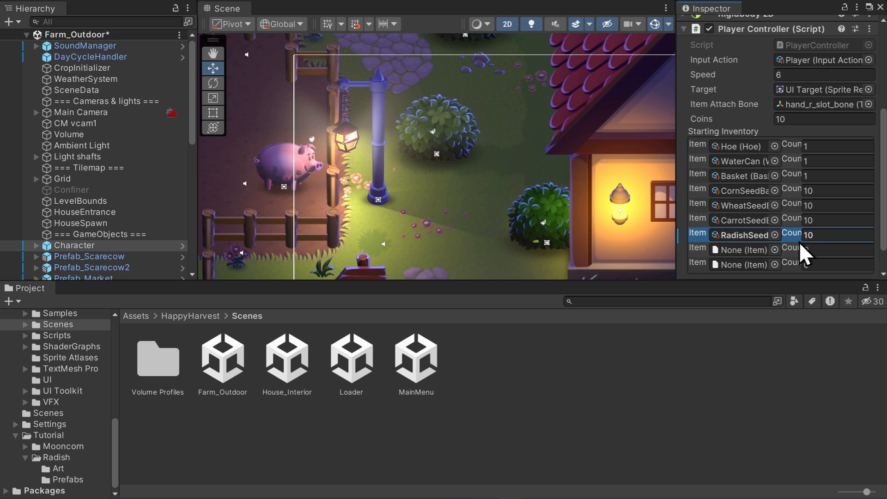
pyautogui.press('Return')
# Add RadishSeedBag as a third Market Entry on the GameManager prefab in HappyHarvest's Resources folder.
pyautogui.moveTo(533, 281); pyautogui.dragTo(521, 336)
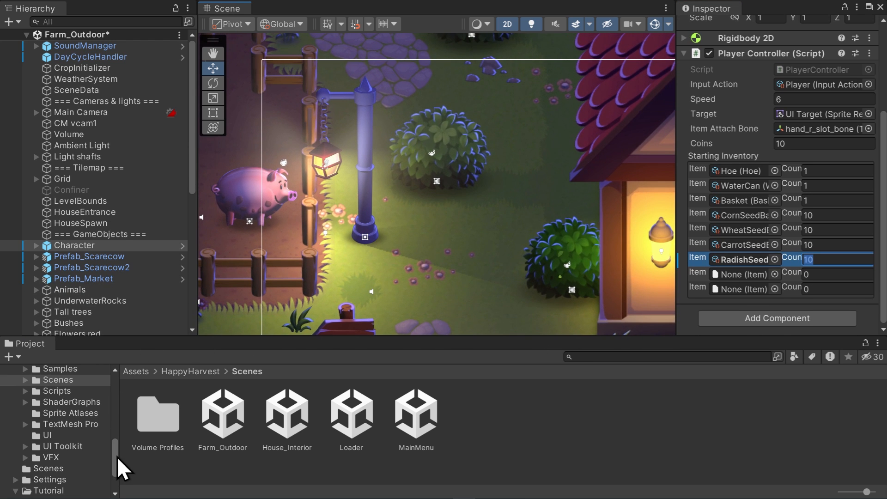
pyautogui.moveTo(117, 456); pyautogui.dragTo(115, 445)
pyautogui.click(79, 420)
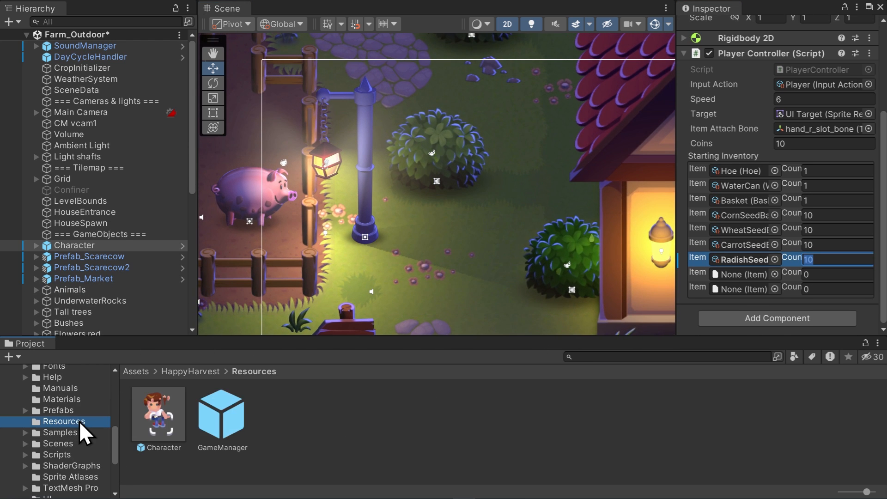
pyautogui.click(226, 419)
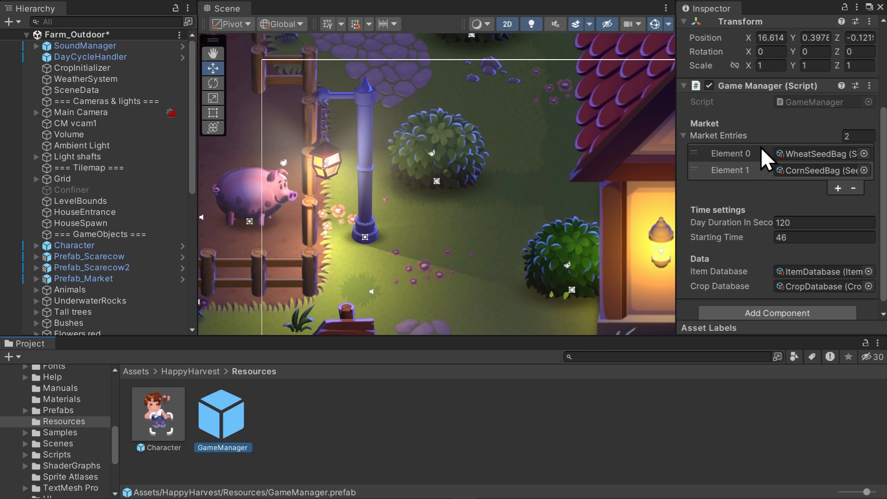
pyautogui.click(838, 188)
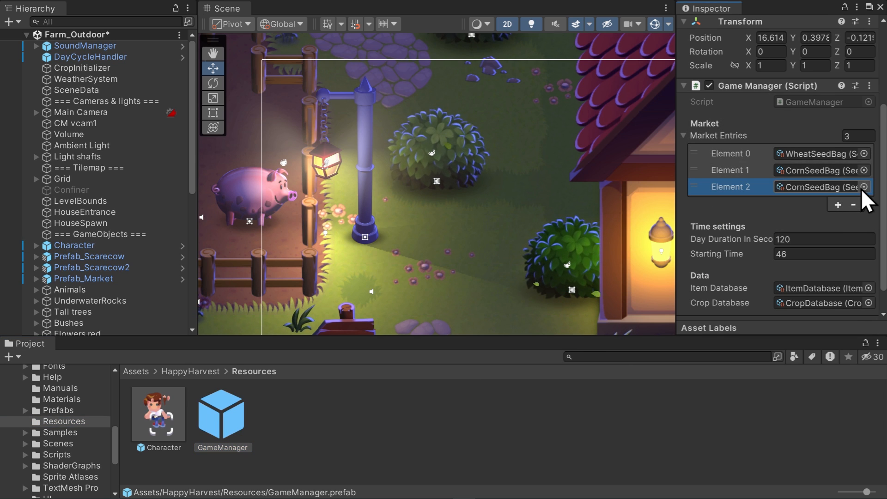
pyautogui.click(864, 187)
pyautogui.doubleClick(712, 162)
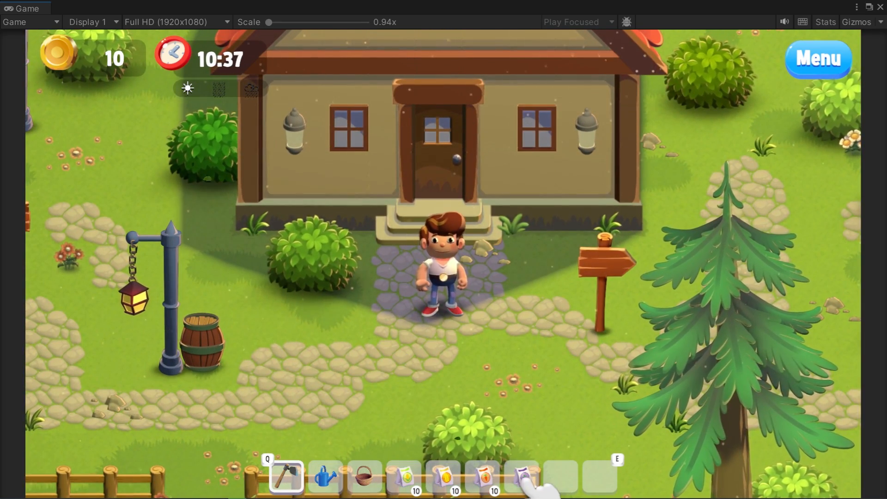
# In the running game, walk the character from the house down to the fenced crop fields.
pyautogui.press('a')
pyautogui.press('s')
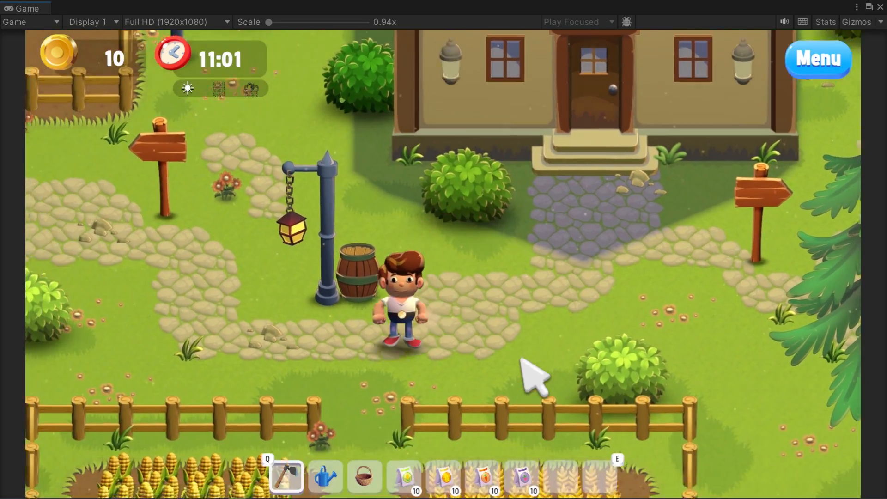
pyautogui.press('d')
pyautogui.press('w')
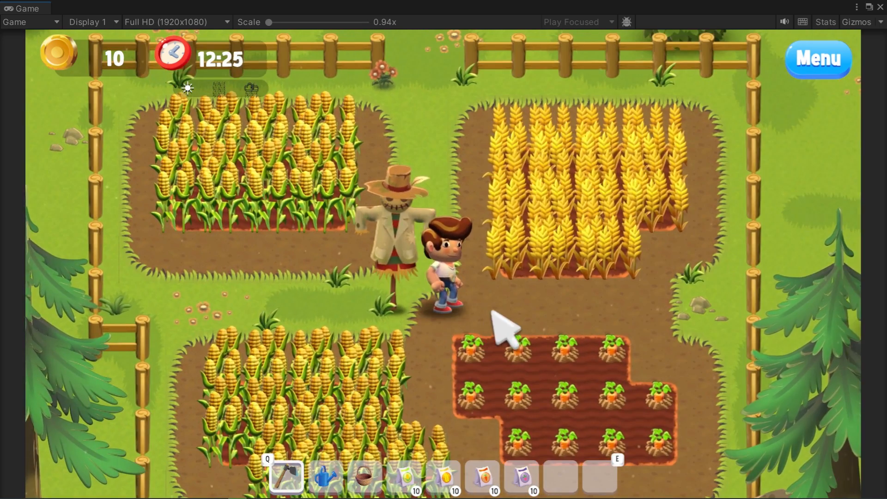
# Till a row of soil tiles with the hoe between the wheat and carrot patches.
pyautogui.press('d')
pyautogui.click(487, 306)
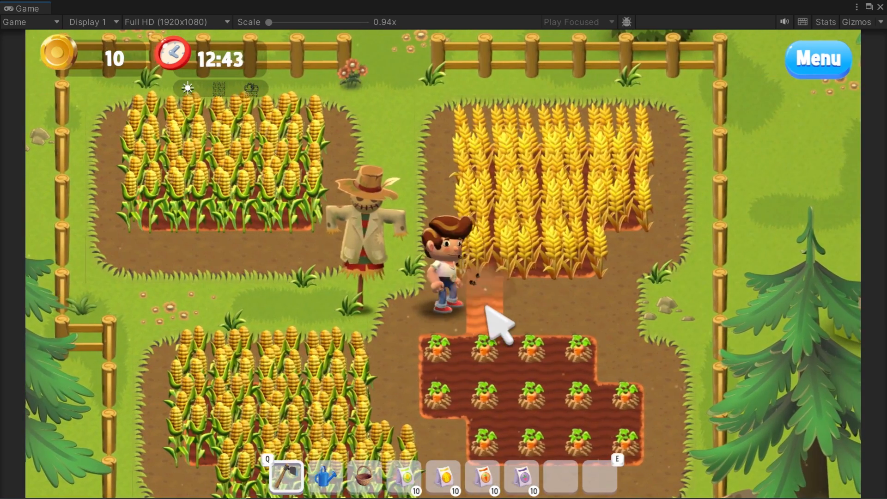
pyautogui.press('d')
pyautogui.click(500, 314)
pyautogui.click(519, 327)
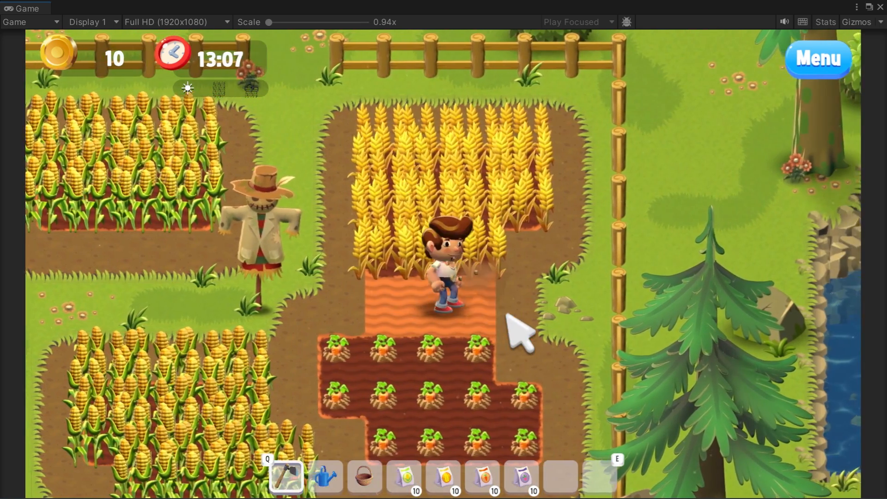
# Plant three radish seeds along the tilled row between the wheat and the carrots.
pyautogui.press('a')
pyautogui.click(523, 478)
pyautogui.click(503, 305)
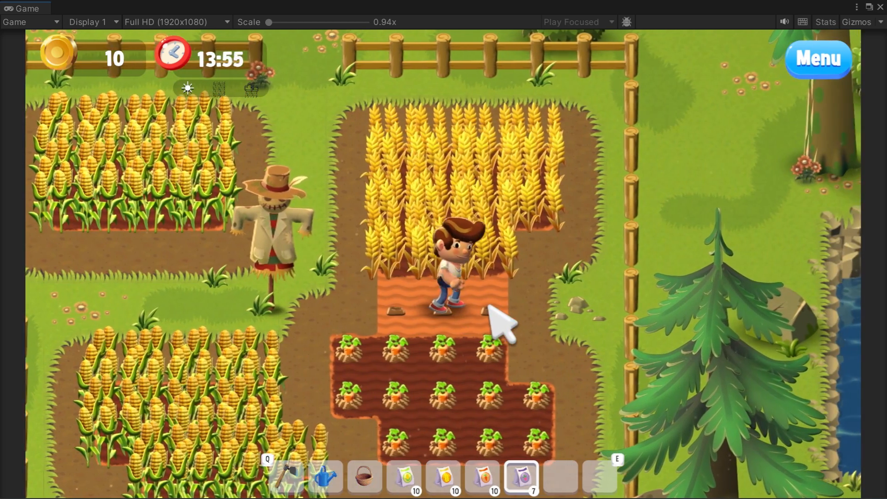
# Harvest the three grown radishes along the row with the harvest basket.
pyautogui.press('a')
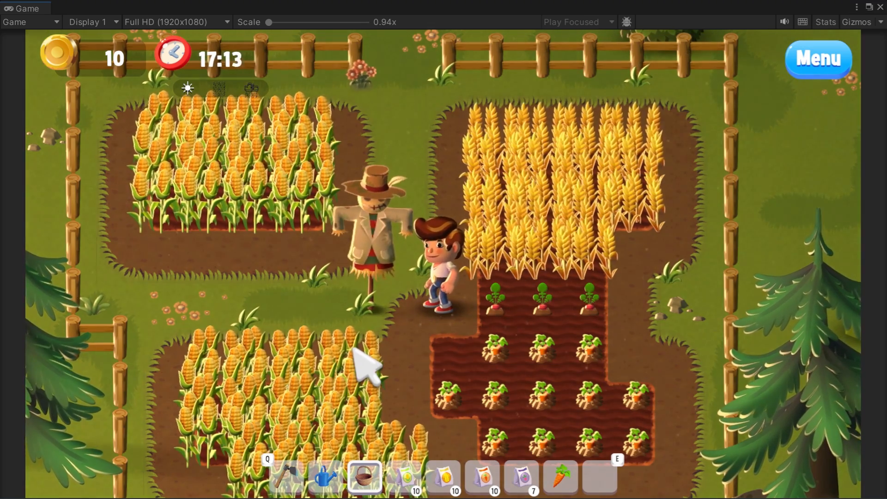
pyautogui.press('d')
pyautogui.click(470, 318)
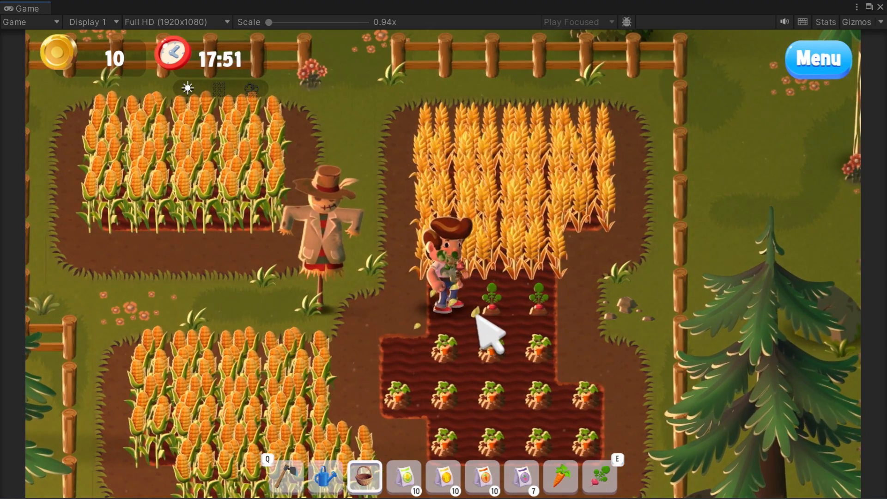
pyautogui.press('d')
pyautogui.click(481, 316)
pyautogui.press('d')
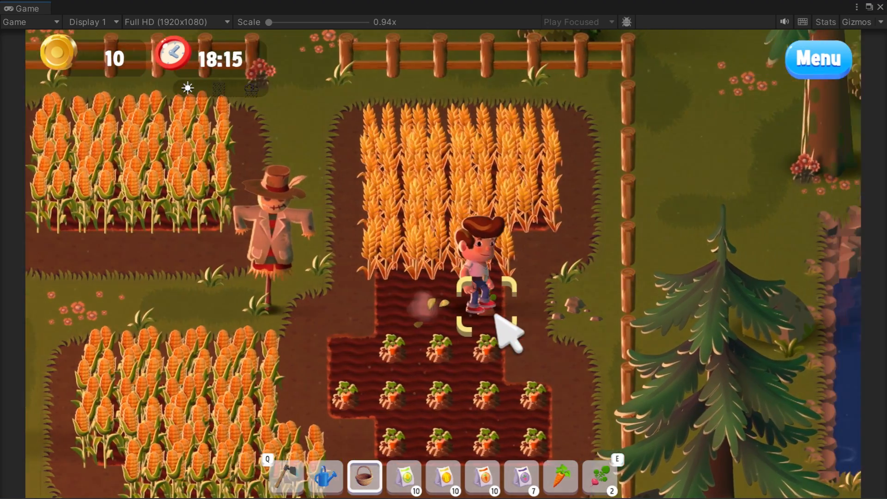
pyautogui.click(468, 313)
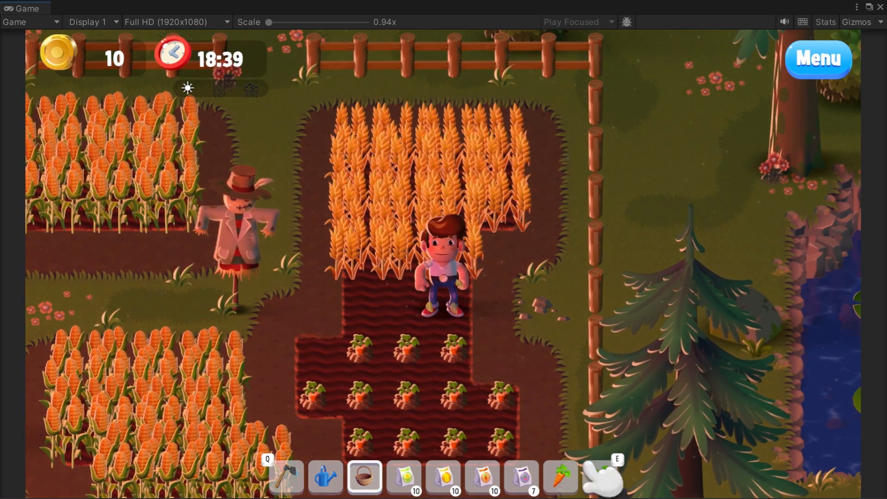
# Walk the character from the crop fields to the striped market stall and open the market.
pyautogui.press('w')
pyautogui.press('a')
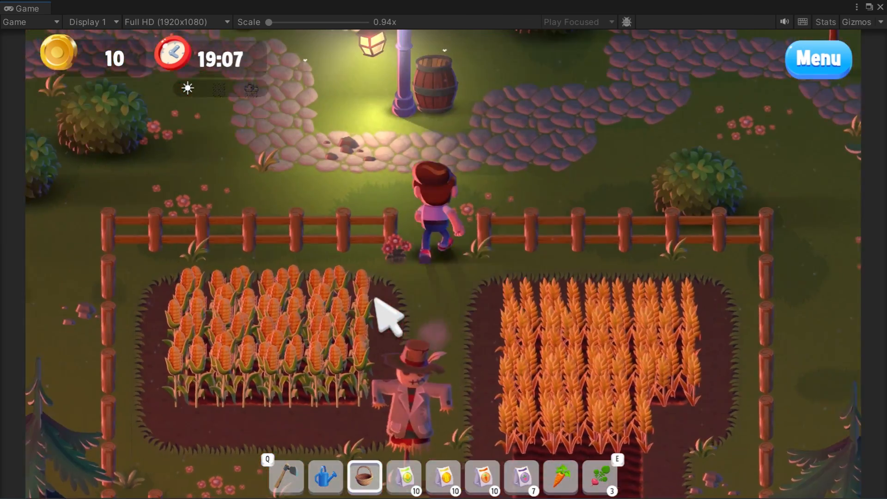
pyautogui.press('d')
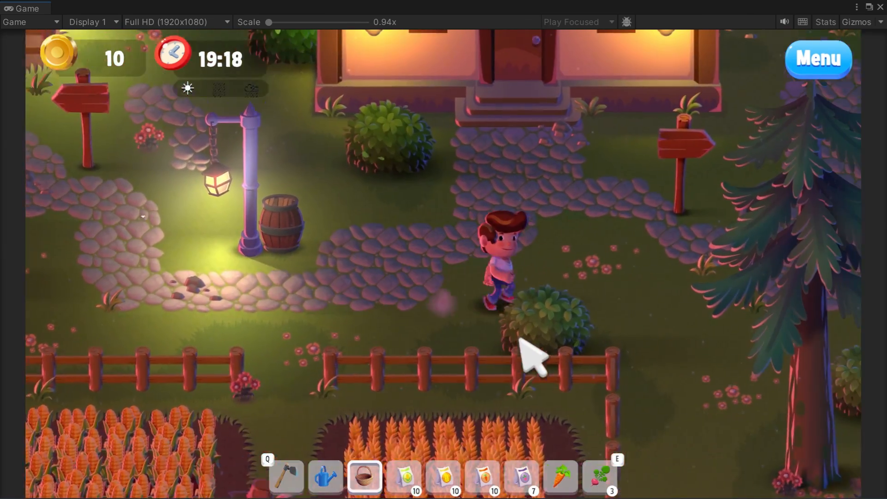
pyautogui.press('s')
pyautogui.press('d')
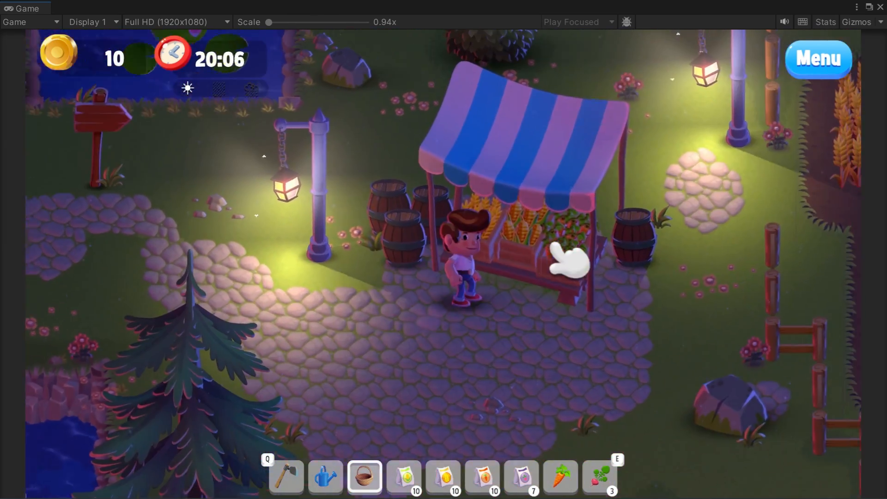
pyautogui.click(533, 241)
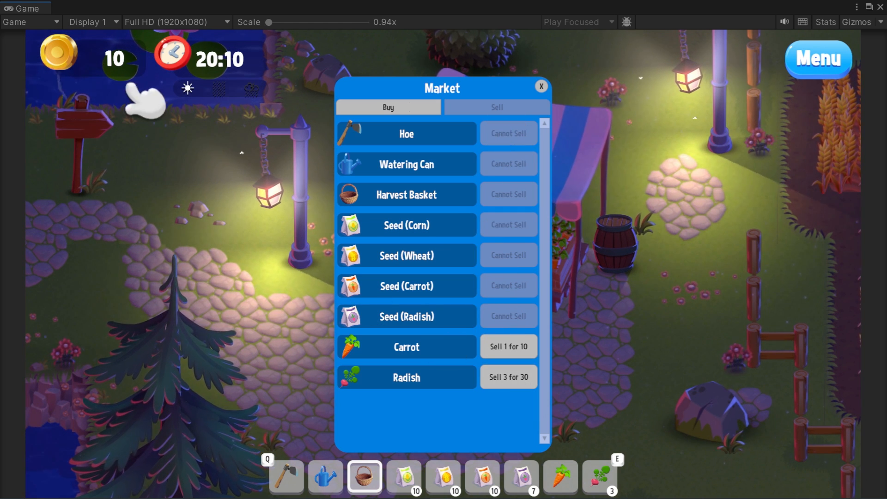
# Sell the three radishes and the carrot at the market, and buy seven Seed (Radish).
pyautogui.click(511, 377)
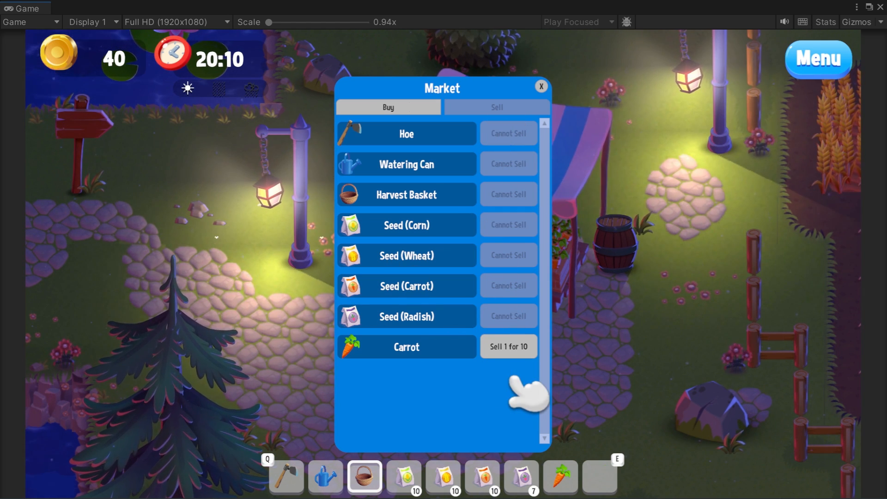
pyautogui.click(511, 347)
pyautogui.click(401, 109)
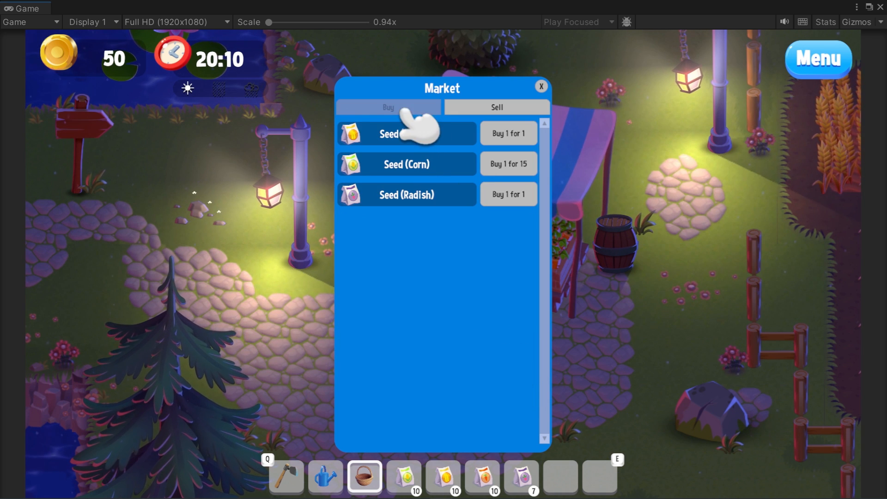
pyautogui.click(518, 194)
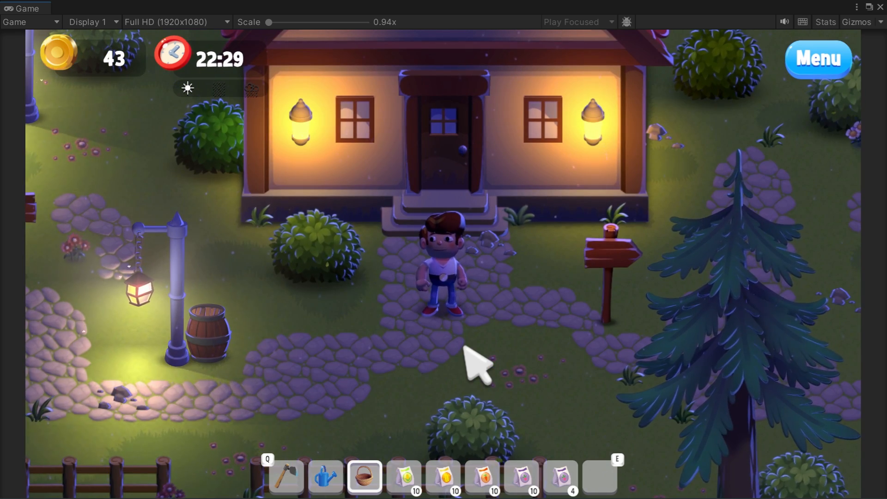
# Walk the character through the front door into the house.
pyautogui.press('w')
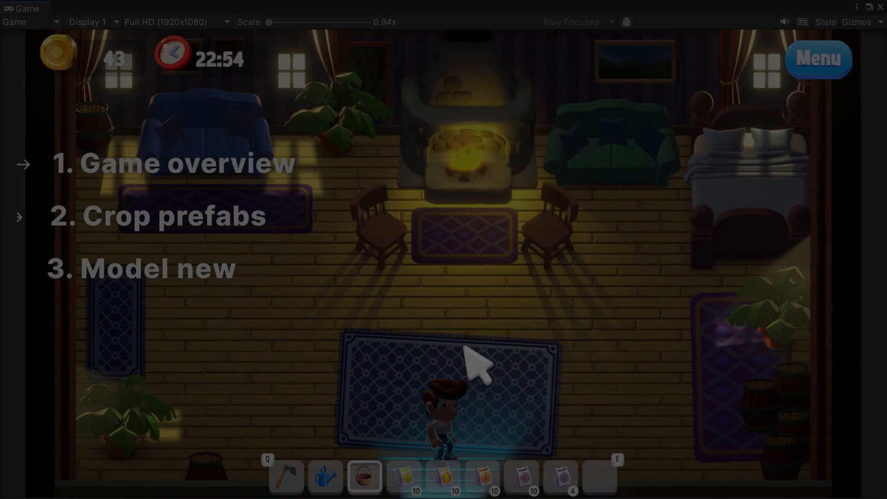
pyautogui.press('w')
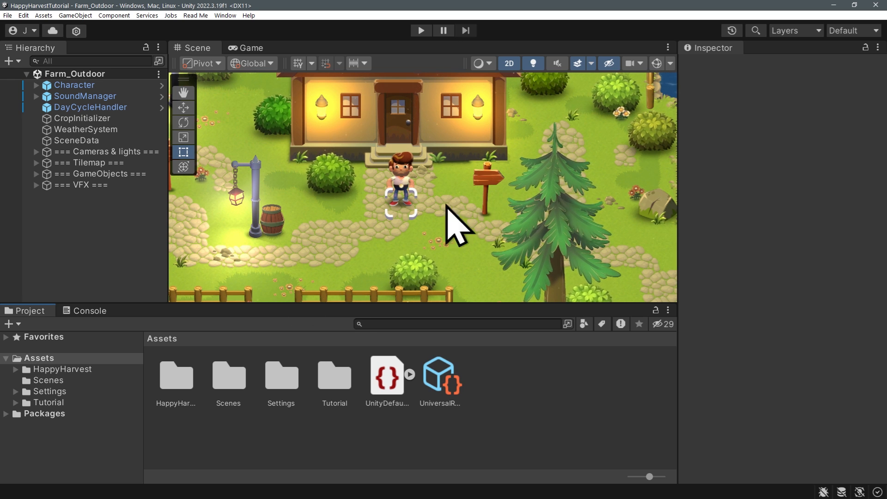
# Open the House_Interior scene from HappyHarvest's Scenes folder.
pyautogui.click(16, 369)
pyautogui.moveTo(140, 400); pyautogui.dragTo(142, 406)
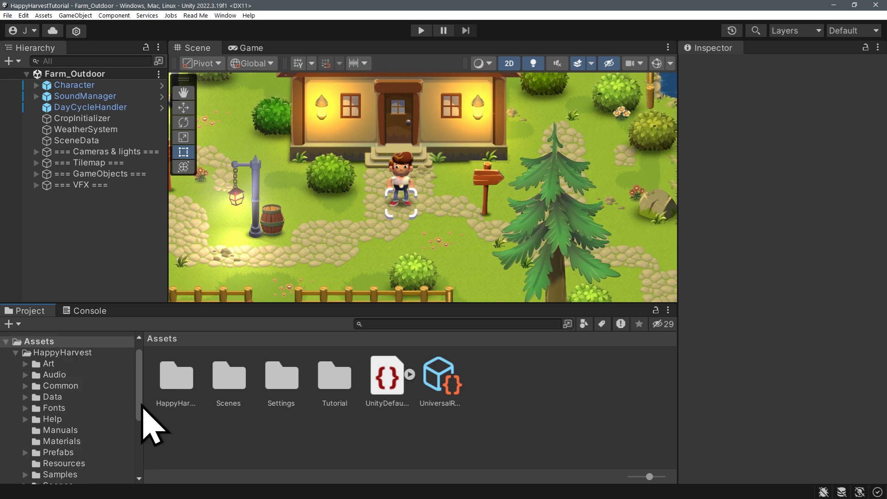
pyautogui.scroll(-2, 96, 424)
pyautogui.click(79, 406)
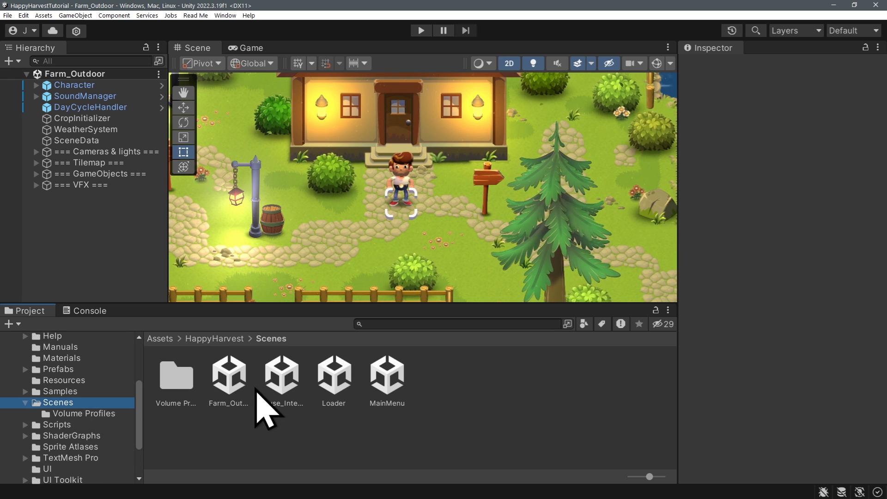
pyautogui.doubleClick(281, 375)
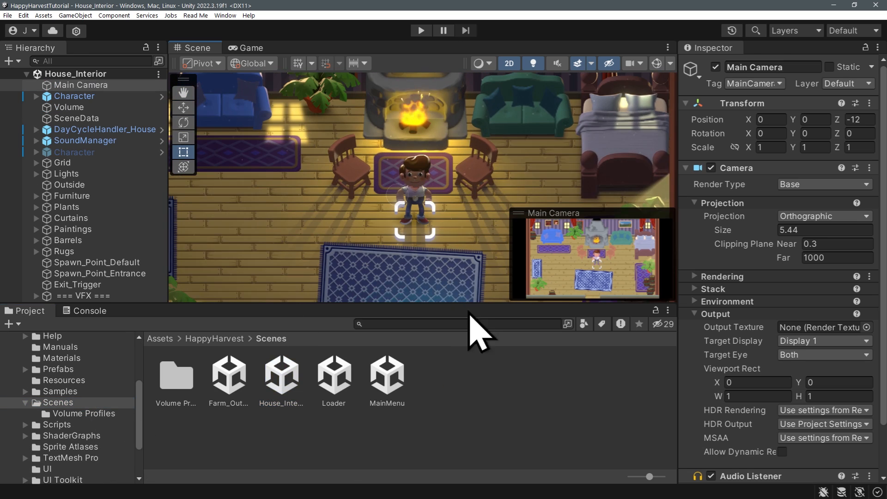
# Show the contents of the Assets/Tutorial folder and clear the asset selection.
pyautogui.scroll(5, 24, 426)
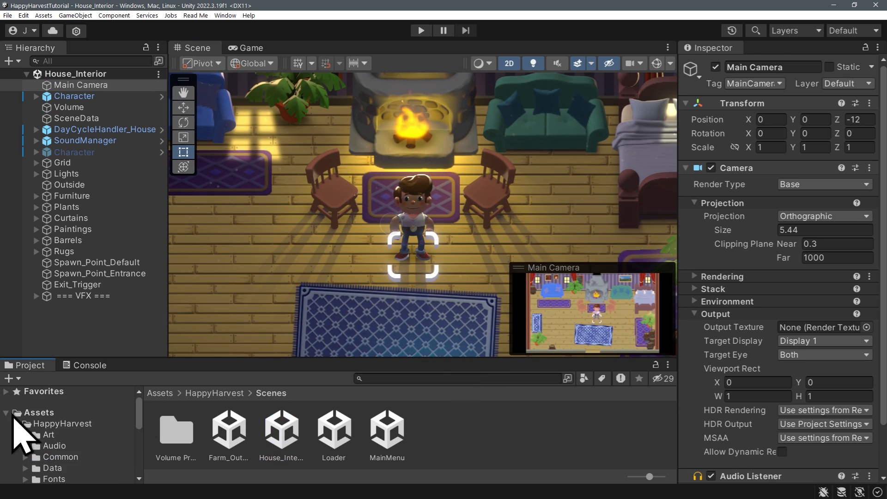
pyautogui.click(49, 457)
pyautogui.click(349, 431)
pyautogui.keyDown('shift'); pyautogui.click(633, 431); pyautogui.keyUp('shift')
pyautogui.moveTo(632, 431); pyautogui.dragTo(296, 433)
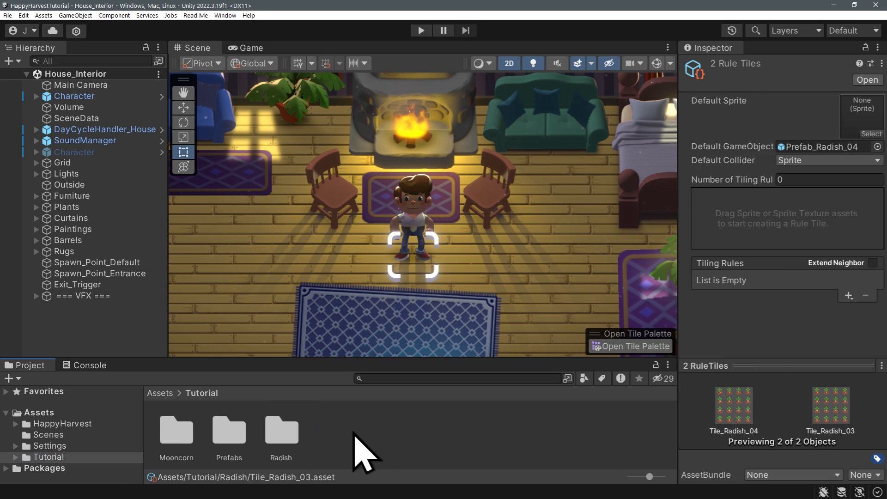
pyautogui.click(357, 432)
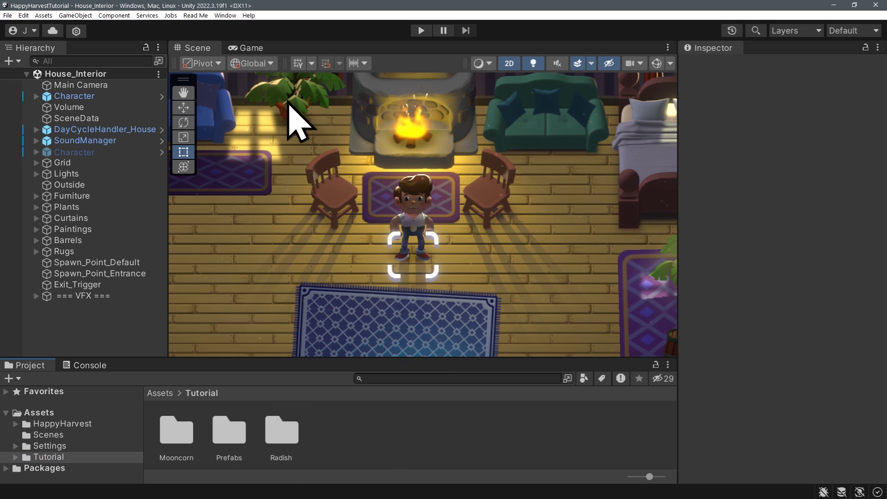
# Open the UI Builder from the UI Toolkit tools.
pyautogui.click(226, 16)
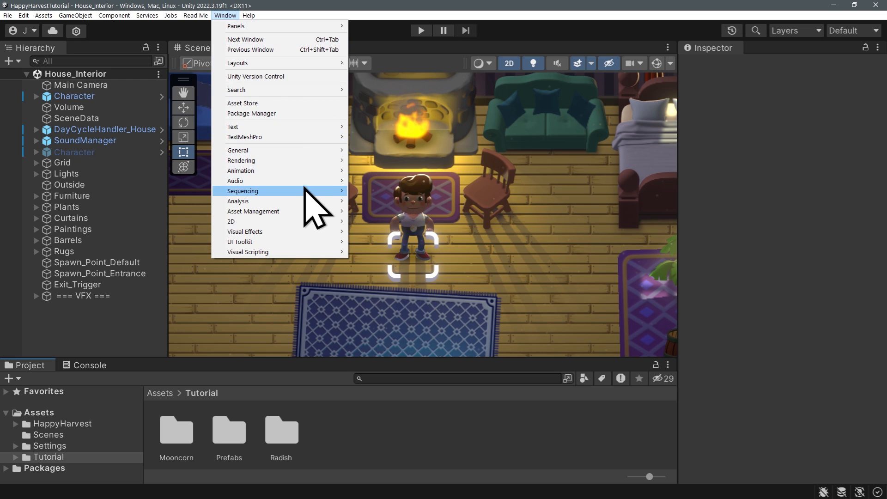
pyautogui.moveTo(299, 241)
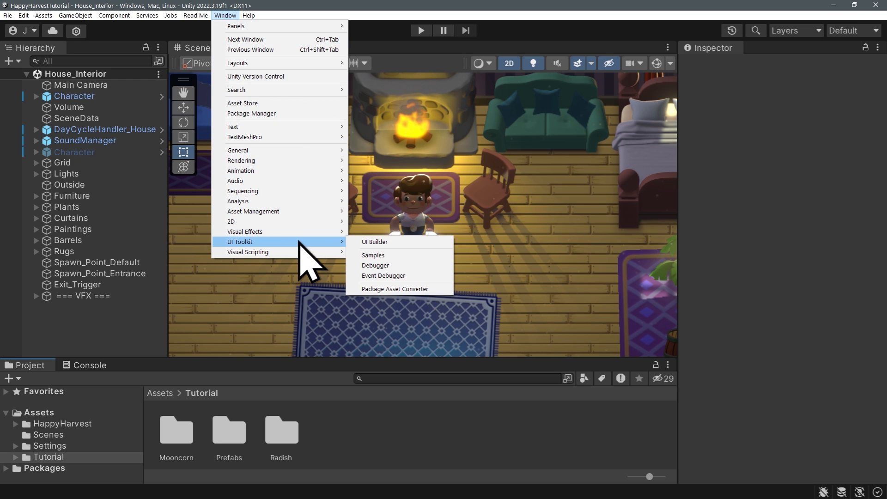
pyautogui.click(408, 245)
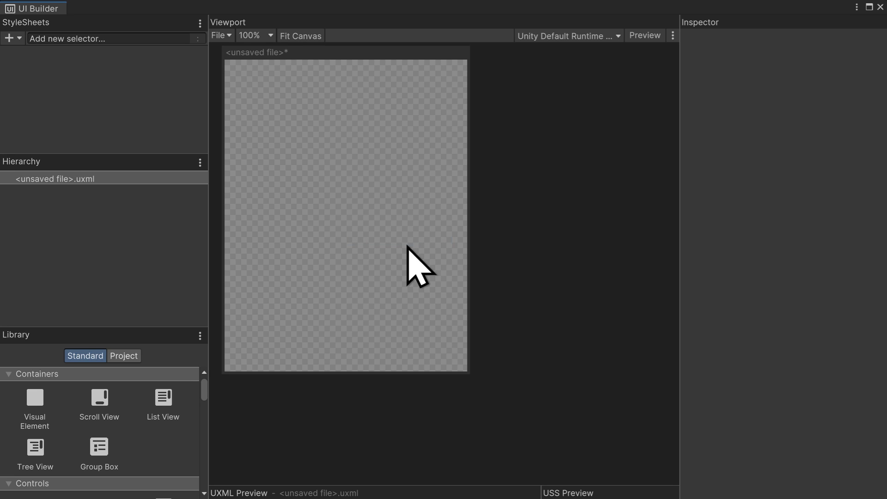
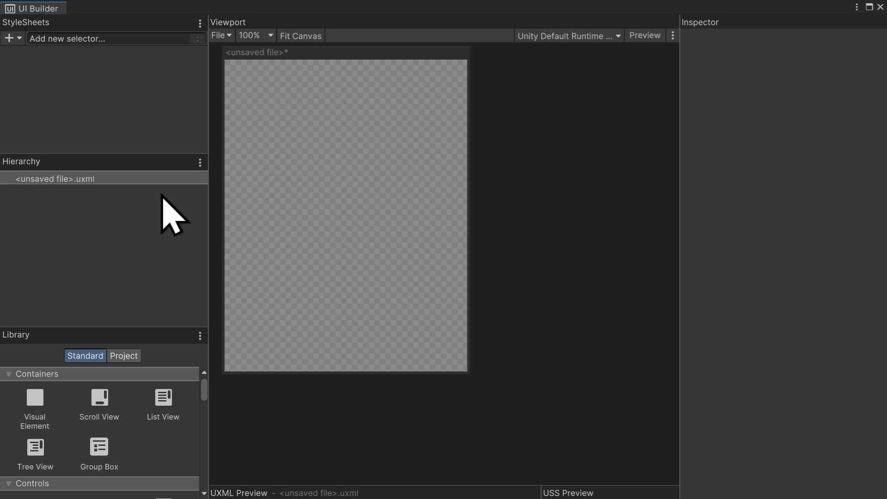
# Save the new UXML document as InteractiveNote in the Assets/Tutorial folder.
pyautogui.click(225, 36)
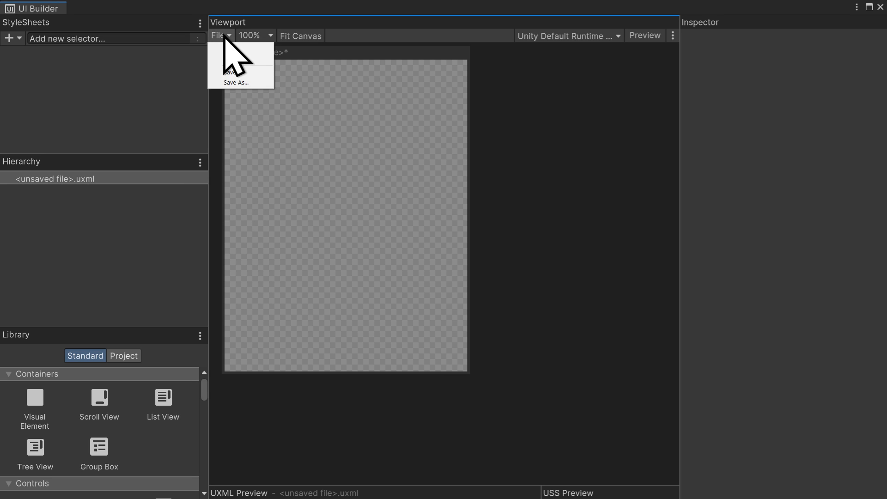
pyautogui.click(259, 71)
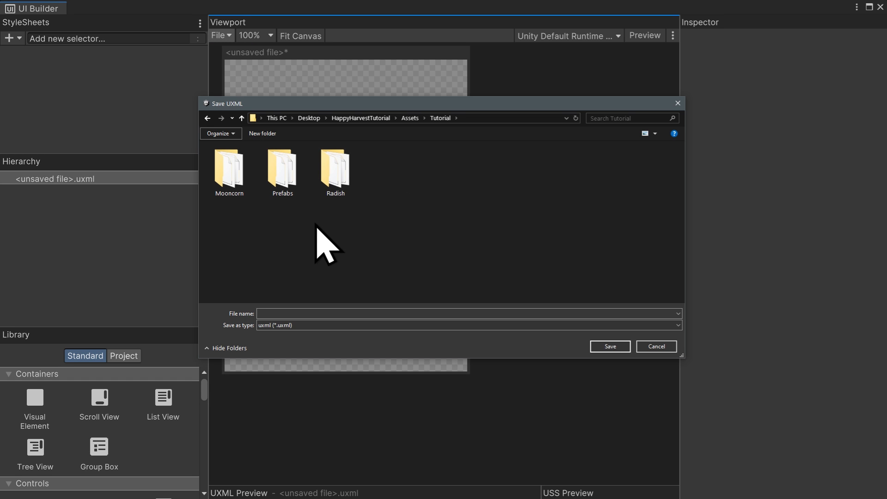
pyautogui.click(276, 313)
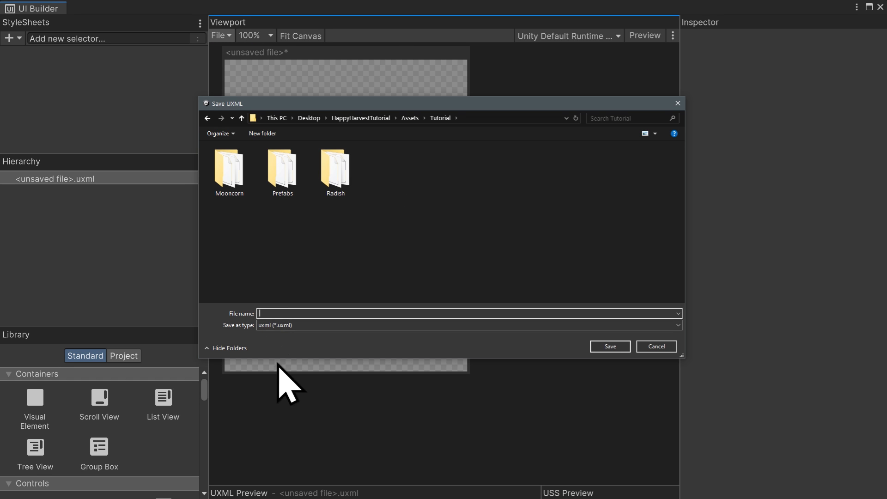
pyautogui.write('InteractiveNote')
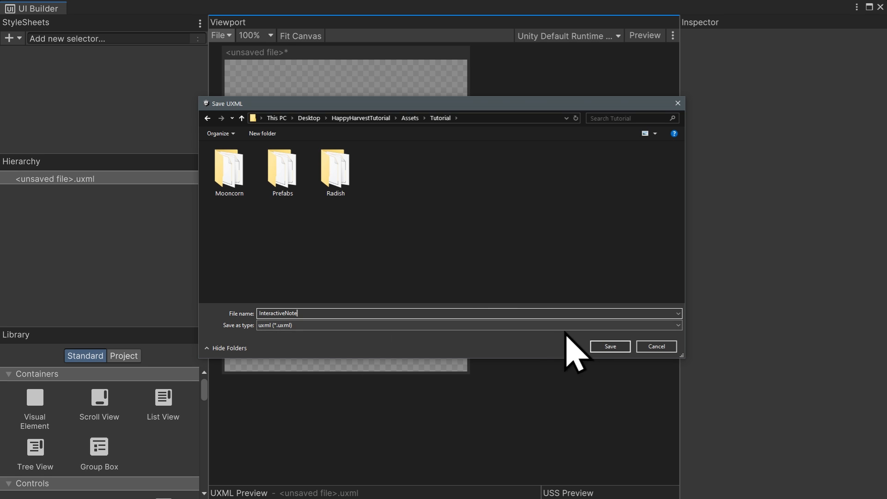
pyautogui.click(612, 350)
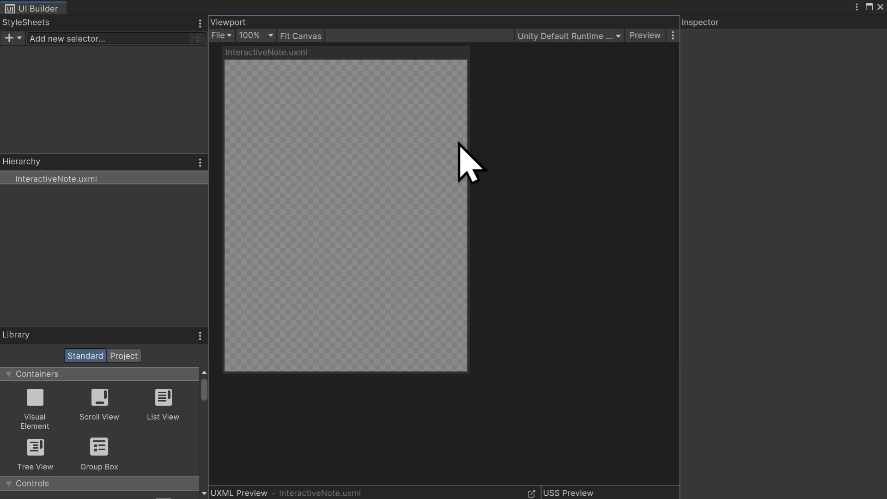
# Set the InteractiveNote.uxml canvas size to 1920 by 1080, without matching the Game view, and save the document.
pyautogui.click(402, 55)
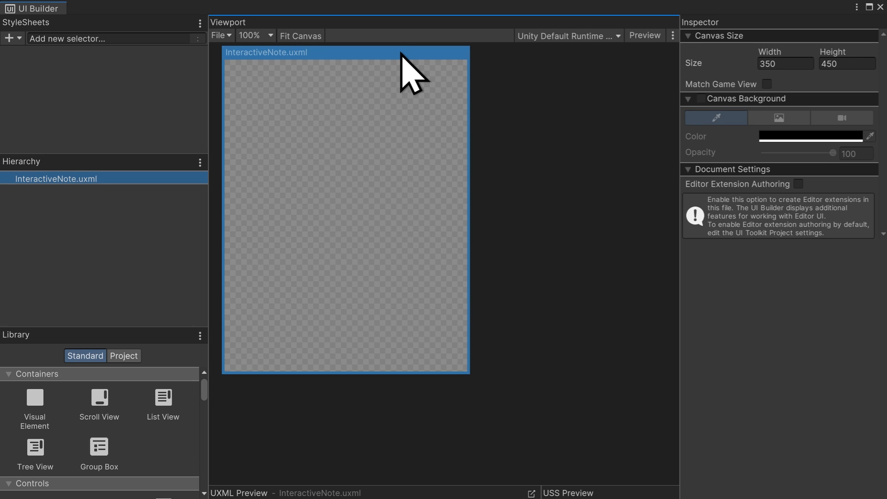
pyautogui.click(767, 84)
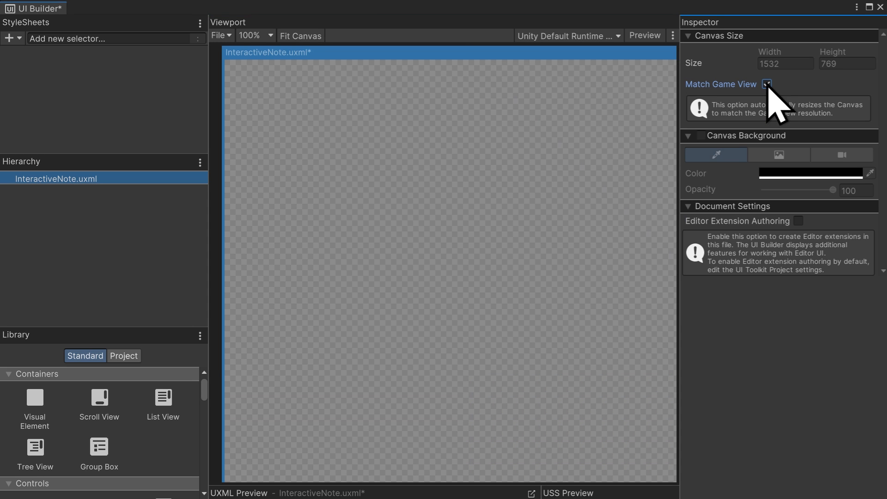
pyautogui.click(767, 84)
pyautogui.click(782, 65)
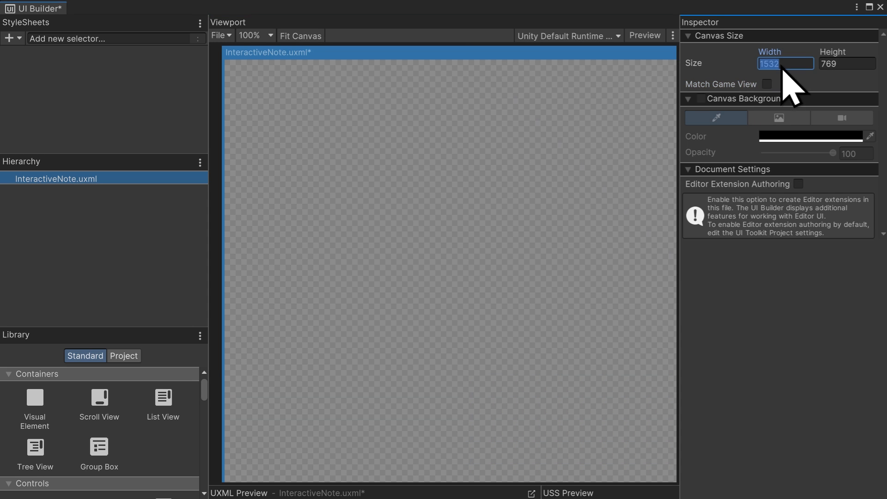
pyautogui.write('1920')
pyautogui.press('Tab')
pyautogui.write('1')
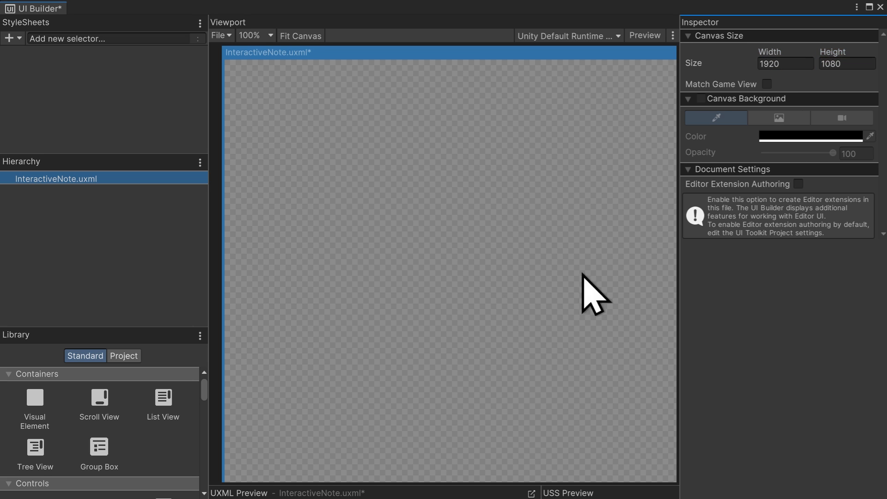
pyautogui.scroll(-13, 569, 270)
pyautogui.moveTo(487, 239); pyautogui.dragTo(394, 199, button='middle')
pyautogui.scroll(-1, 423, 207)
pyautogui.click(421, 299)
pyautogui.hotkey('ctrl', 's')
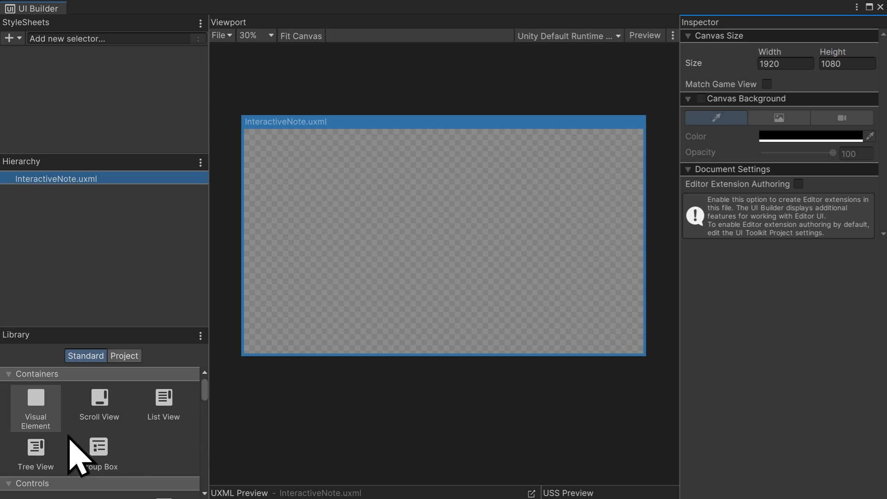
# Add a Visual Element directly under the InteractiveNote.uxml root.
pyautogui.moveTo(37, 402); pyautogui.dragTo(84, 179)
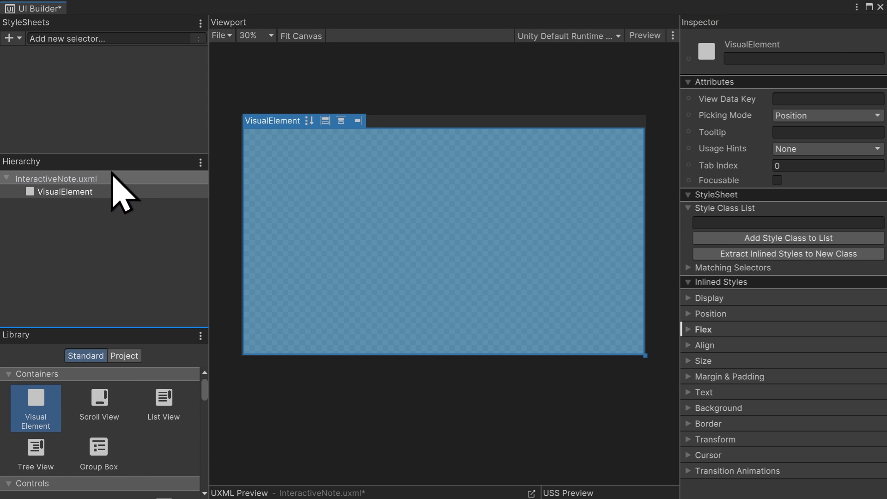
# Name the new visual element NoteElement.
pyautogui.click(758, 58)
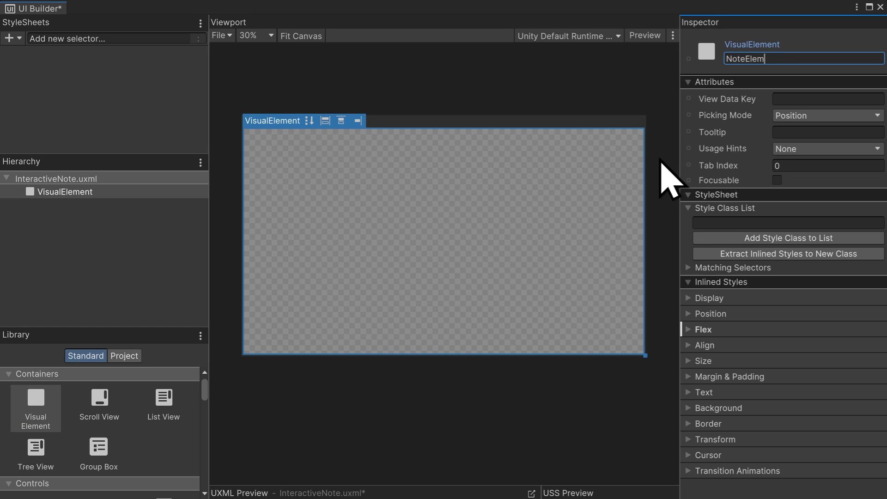
pyautogui.write('NoteElement')
pyautogui.press('Return')
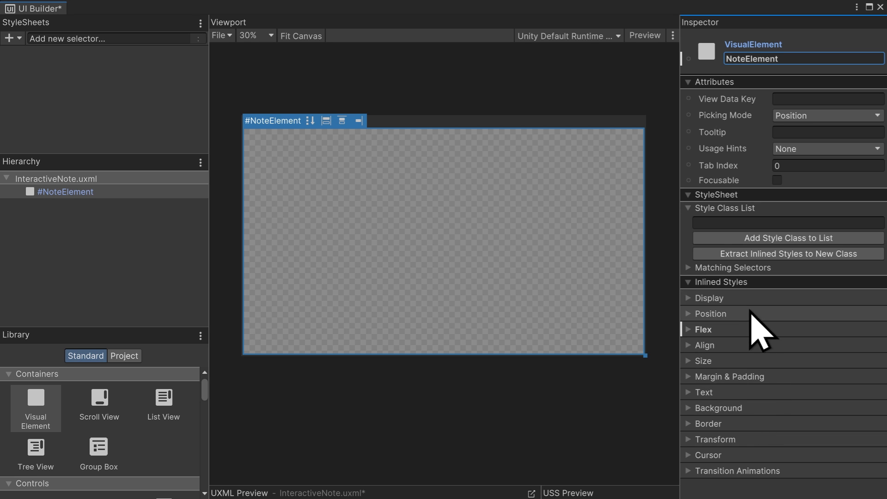
# Give NoteElement a fully opaque beige background color, DCC8A6.
pyautogui.click(758, 408)
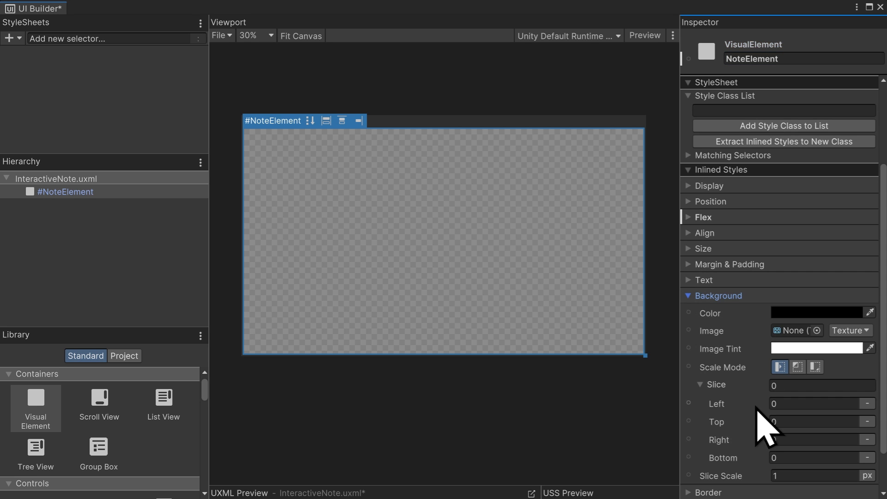
pyautogui.click(790, 313)
pyautogui.moveTo(744, 437); pyautogui.dragTo(839, 437)
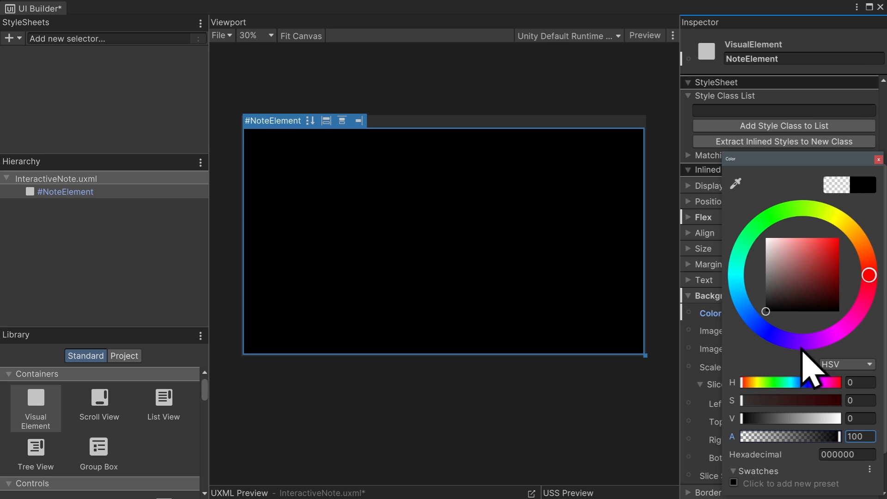
pyautogui.click(854, 236)
pyautogui.click(784, 248)
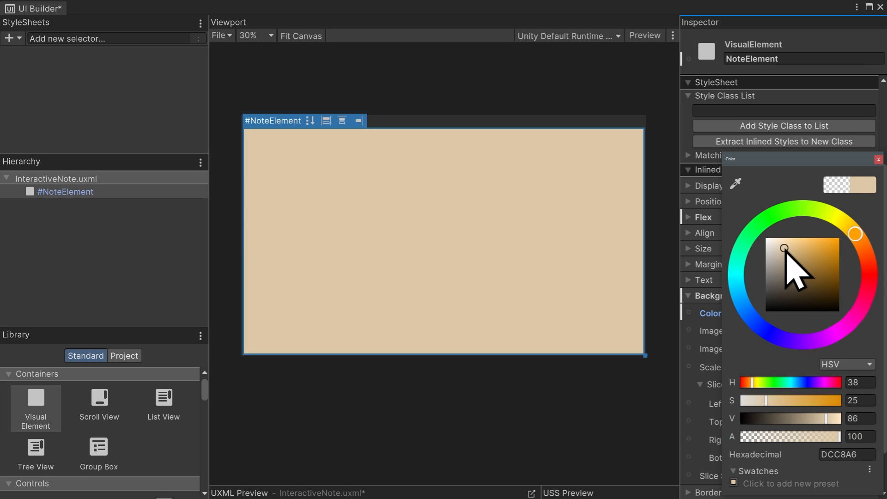
pyautogui.click(879, 159)
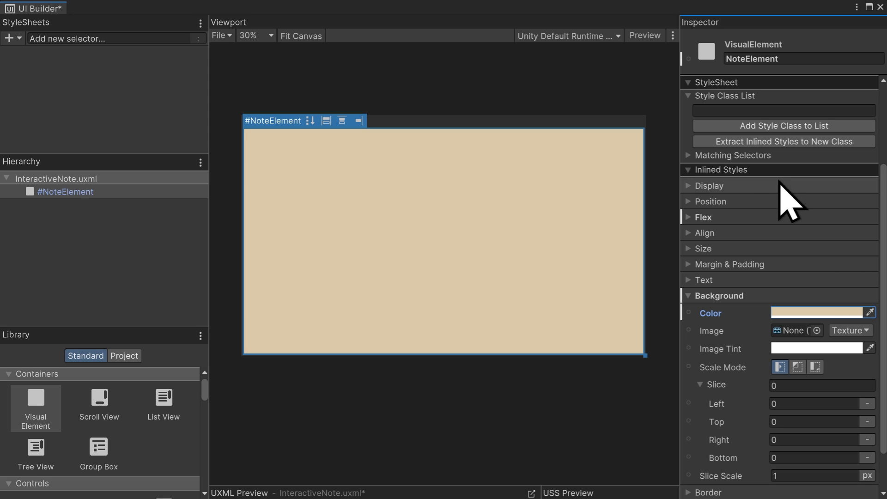
# Set NoteElement's size to 33% width and 20% height.
pyautogui.click(703, 245)
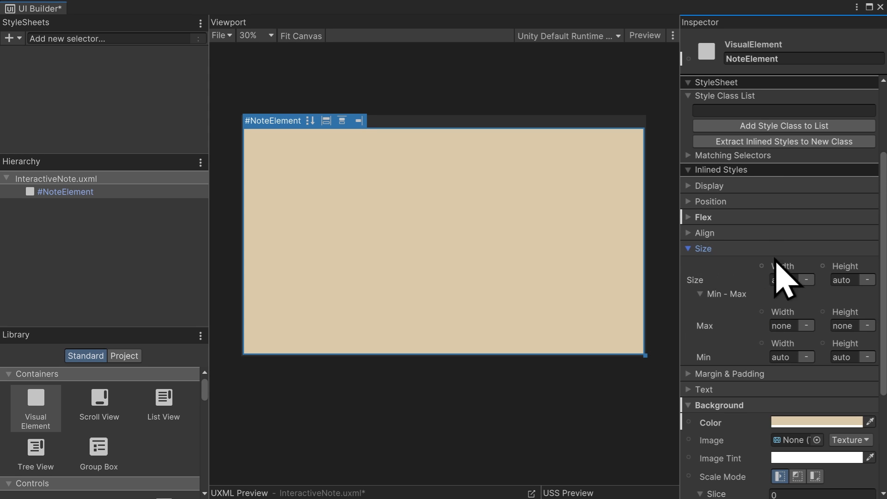
pyautogui.click(807, 280)
pyautogui.click(827, 302)
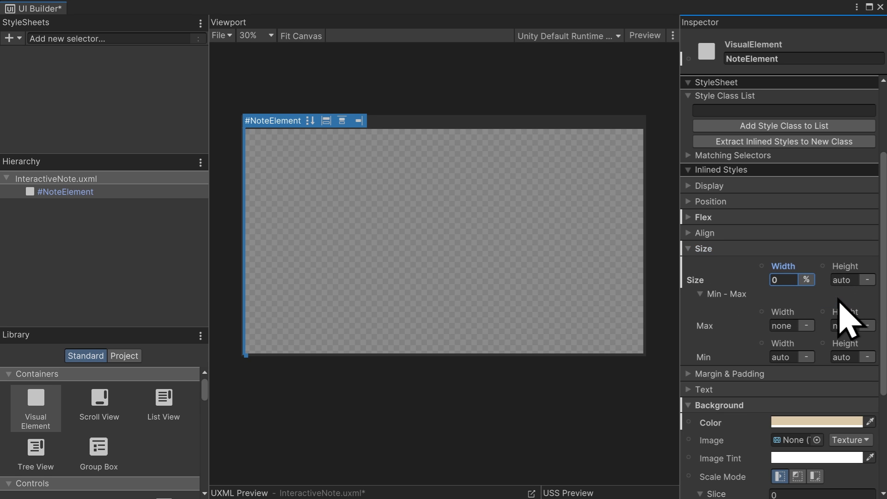
pyautogui.click(867, 281)
pyautogui.click(854, 302)
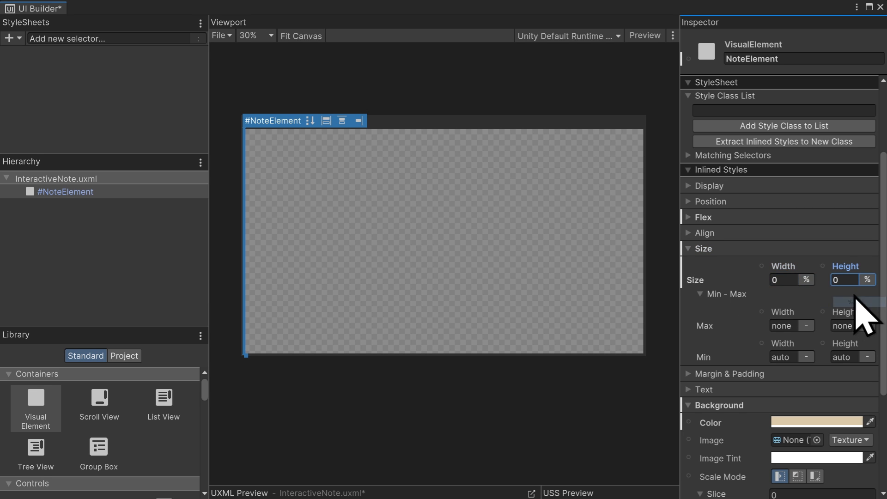
pyautogui.click(778, 279)
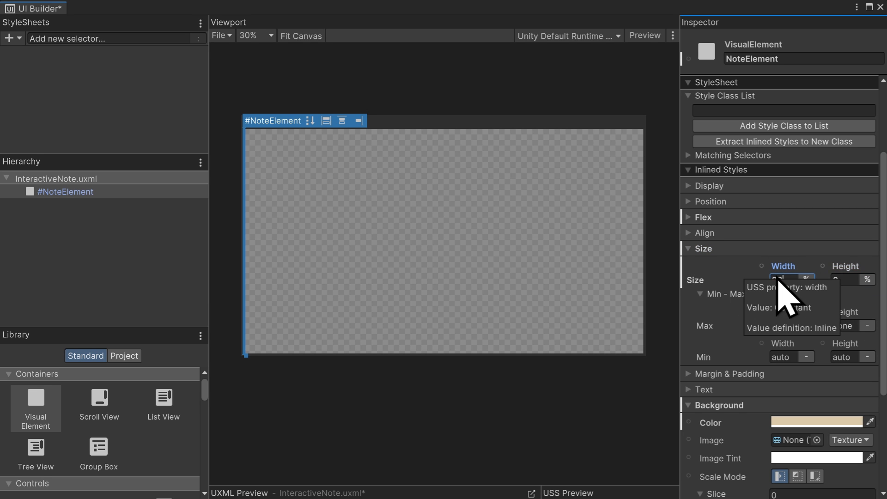
pyautogui.write('33')
pyautogui.click(845, 279)
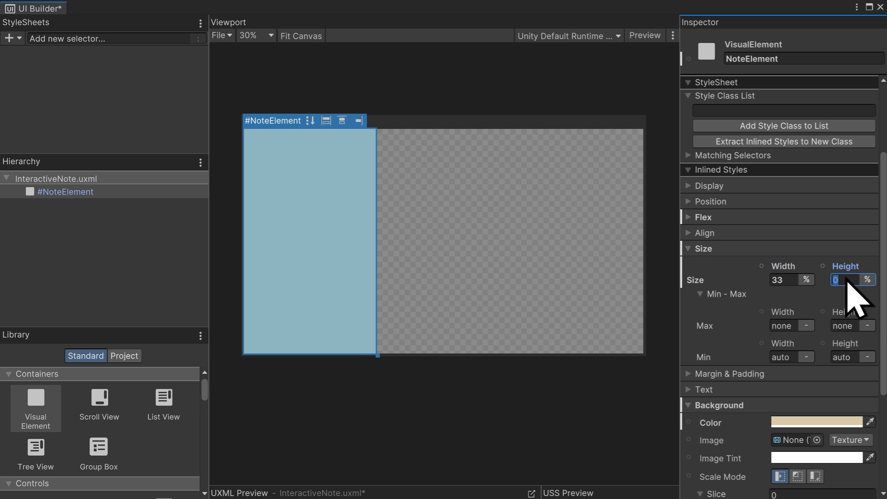
pyautogui.write('20')
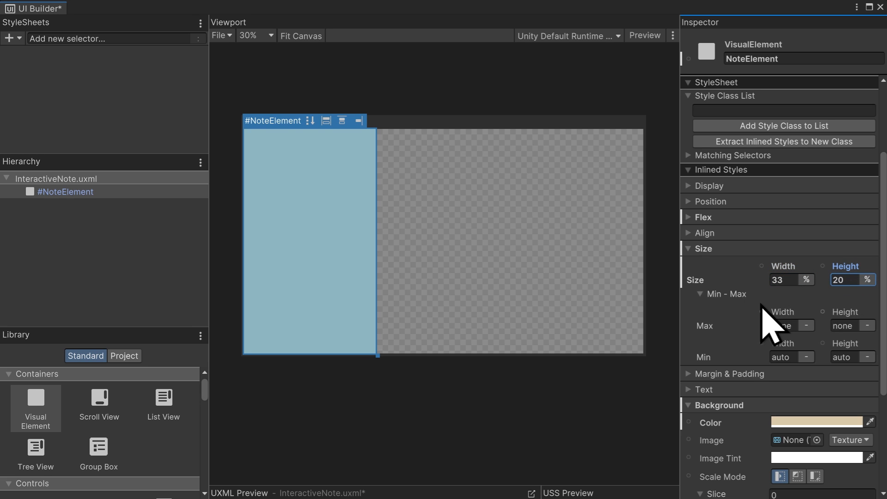
# Limit NoteElement to a maximum width of 33% and a maximum height of 20%.
pyautogui.click(806, 326)
pyautogui.click(824, 351)
pyautogui.write('33')
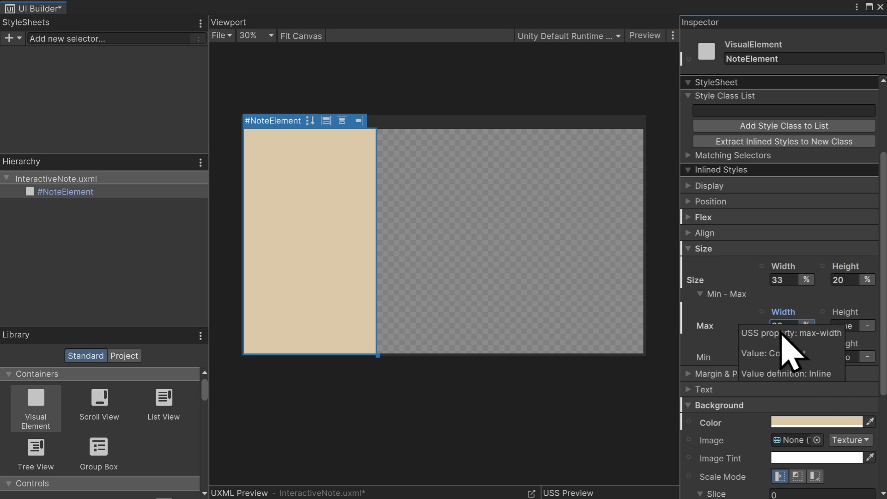
pyautogui.click(868, 326)
pyautogui.click(852, 347)
pyautogui.write('20')
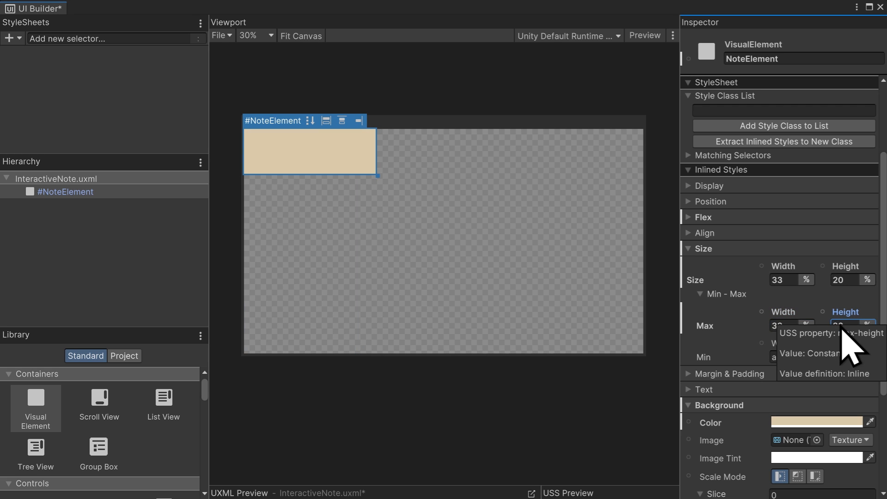
# Set NoteElement's Align Self to center and its top position offset to 33%.
pyautogui.click(692, 233)
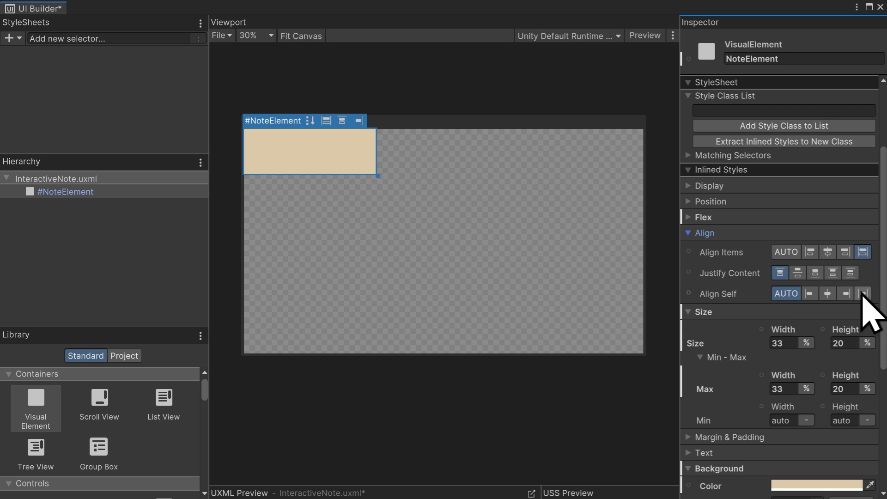
pyautogui.click(827, 293)
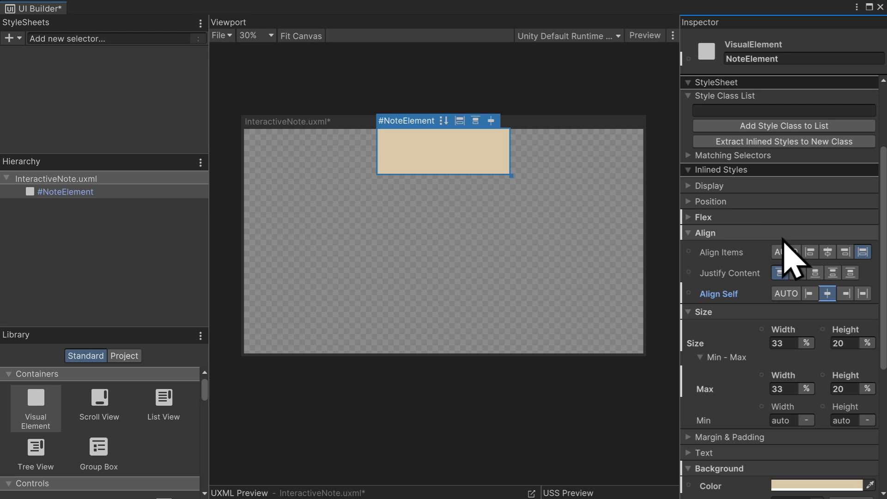
pyautogui.click(712, 202)
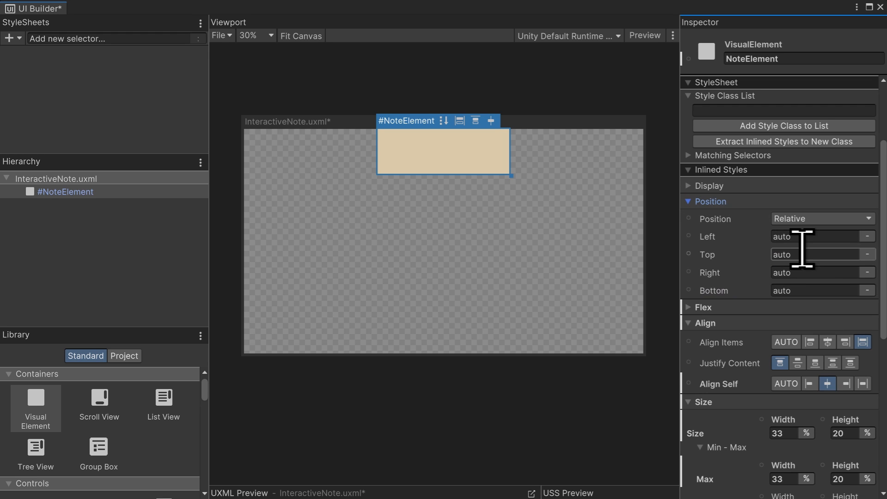
pyautogui.click(867, 254)
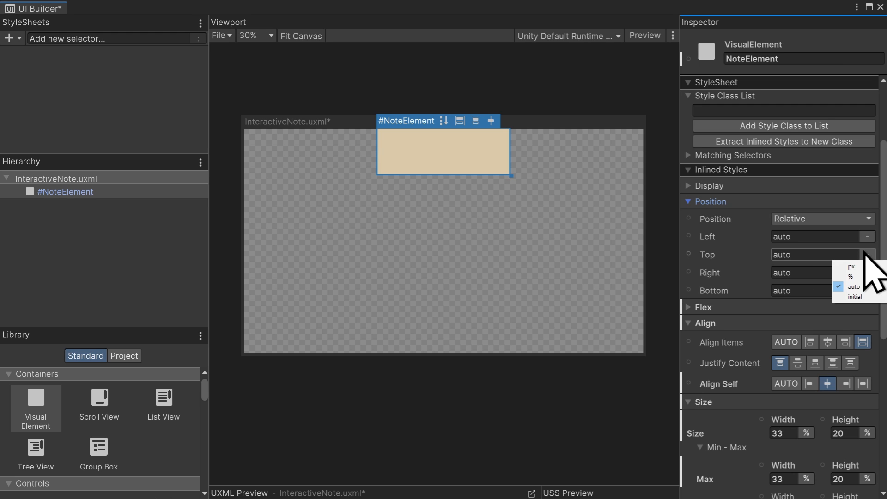
pyautogui.click(852, 276)
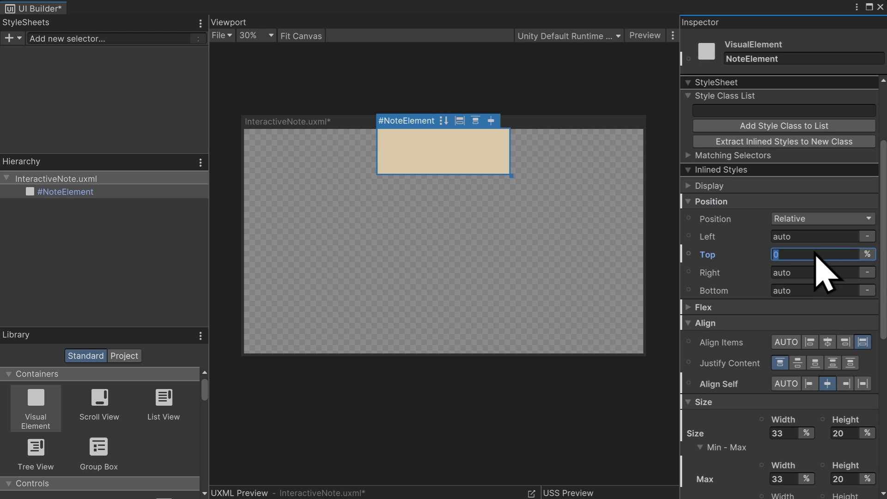
pyautogui.write('33')
pyautogui.press('Return')
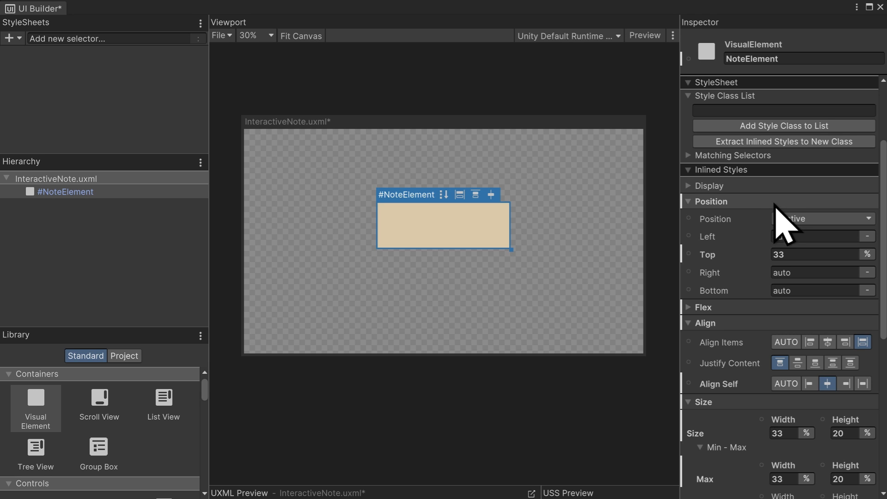
# Create a new USS style sheet named InteractiveNote in the Assets/Tutorial folder.
pyautogui.click(20, 39)
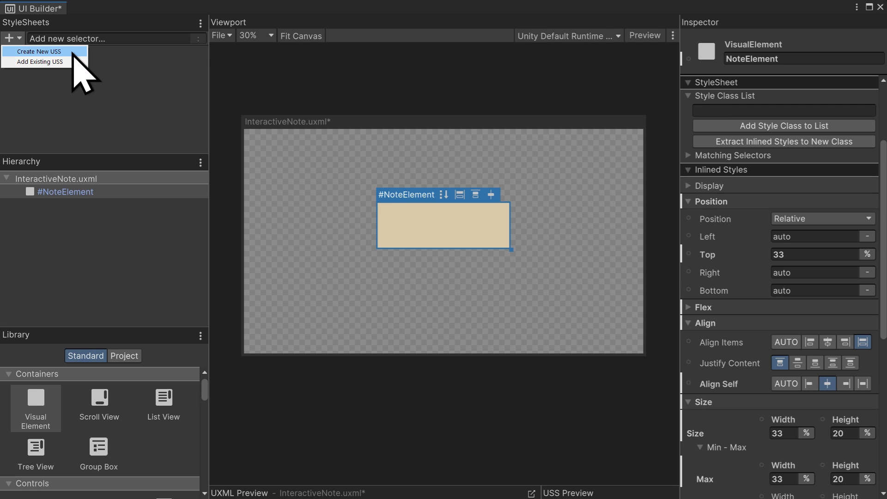
pyautogui.click(72, 51)
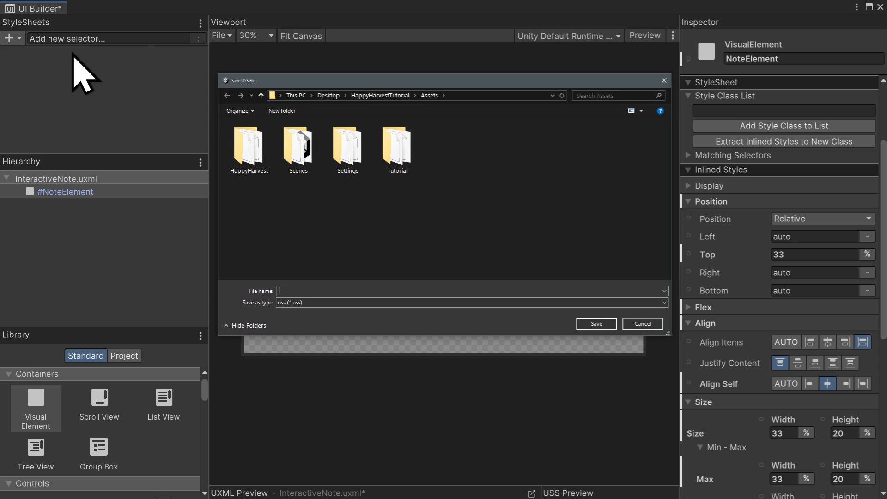
pyautogui.doubleClick(398, 145)
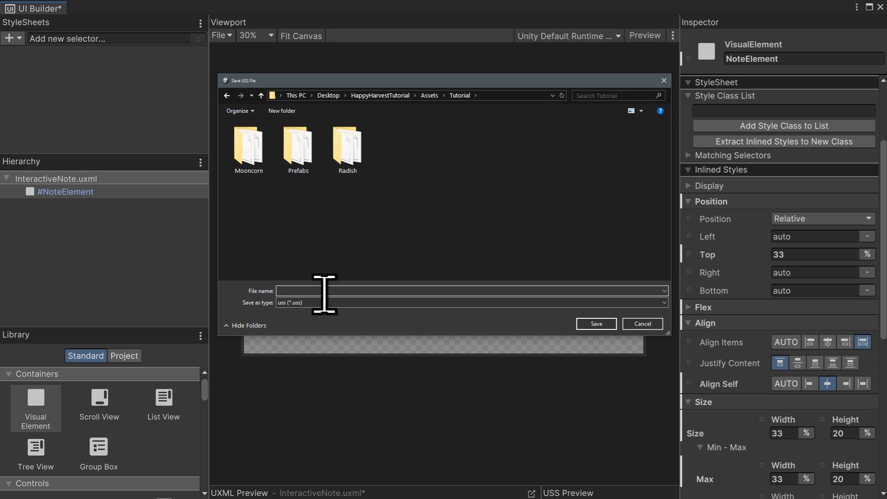
pyautogui.write('InteractiveNote')
pyautogui.click(367, 277)
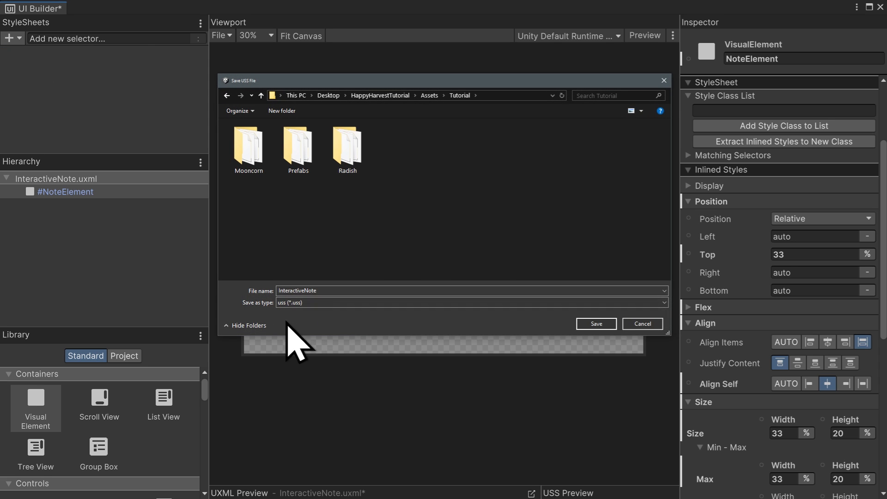
pyautogui.click(595, 323)
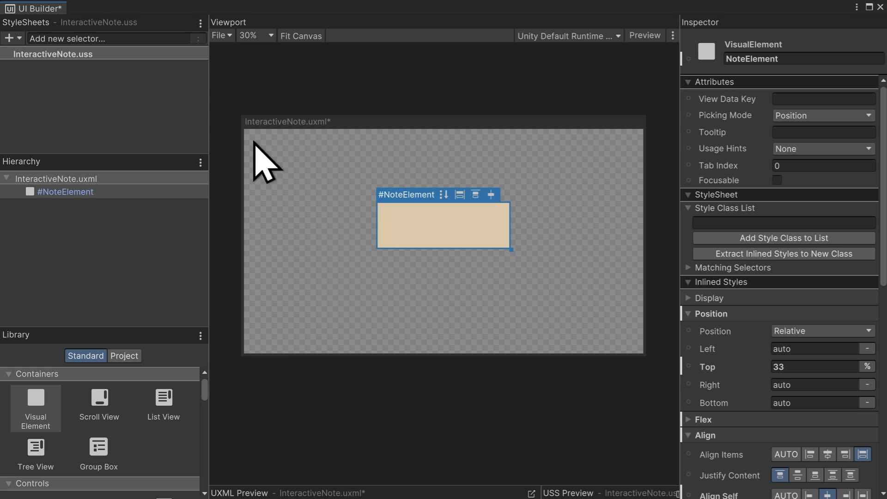
# Add a .note-panel class selector to the InteractiveNote.uss style sheet.
pyautogui.click(115, 39)
pyautogui.write('.')
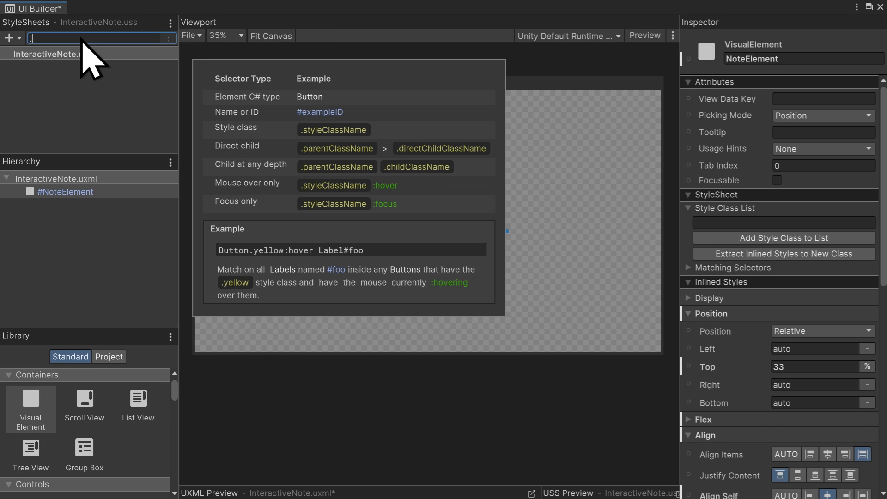
pyautogui.write('note-panel')
pyautogui.press('Return')
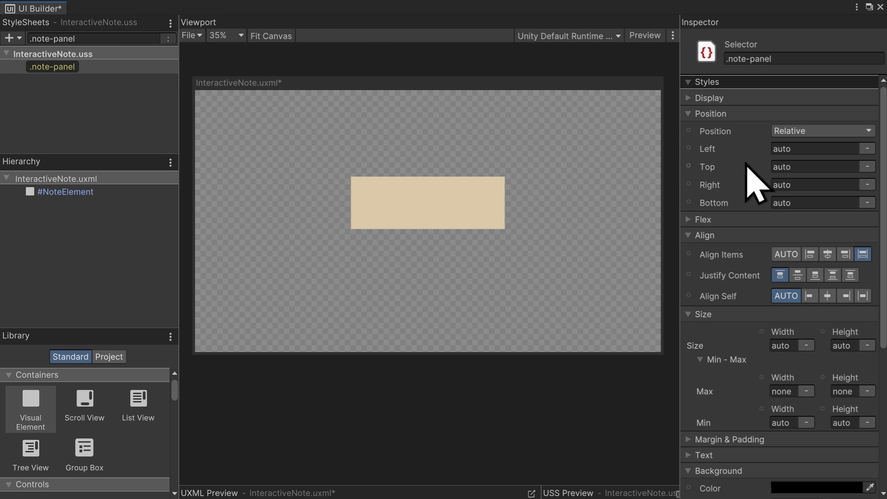
# Set the .note-panel selector's background color to fully opaque light gray, D3D3D3.
pyautogui.scroll(-5, 698, 181)
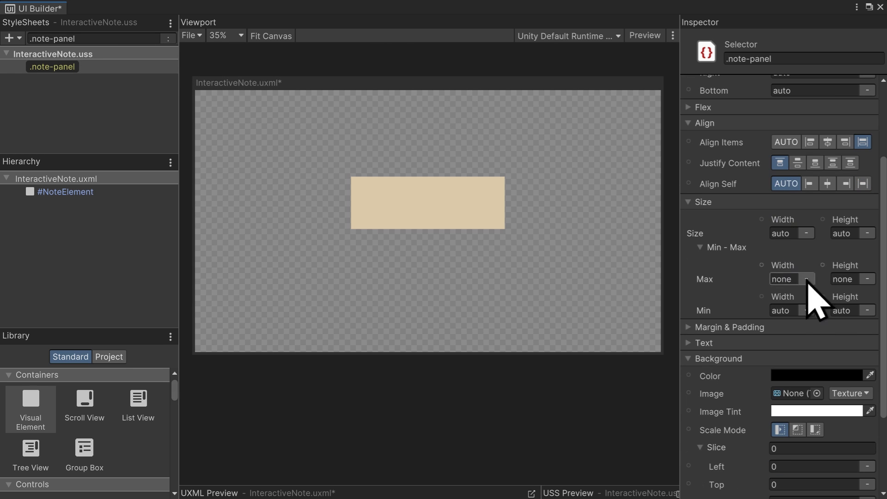
pyautogui.click(828, 376)
pyautogui.moveTo(753, 438); pyautogui.dragTo(845, 437)
pyautogui.click(743, 419)
pyautogui.moveTo(743, 419); pyautogui.dragTo(824, 419)
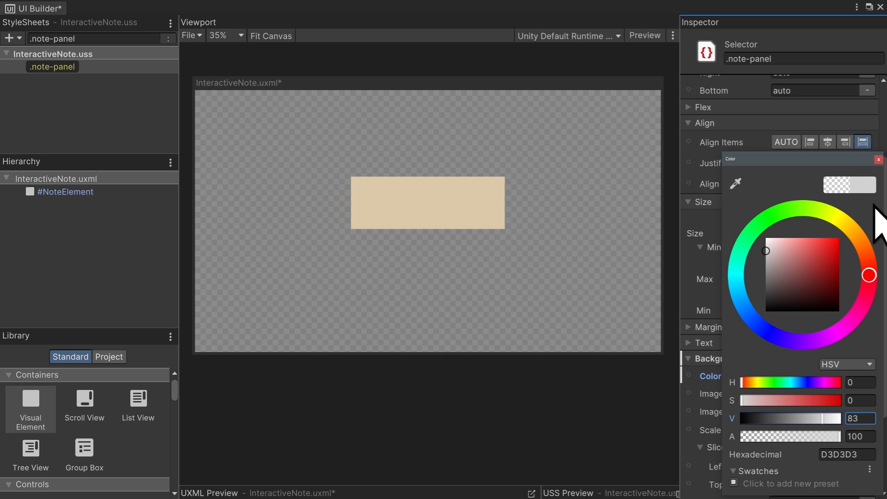
pyautogui.click(879, 160)
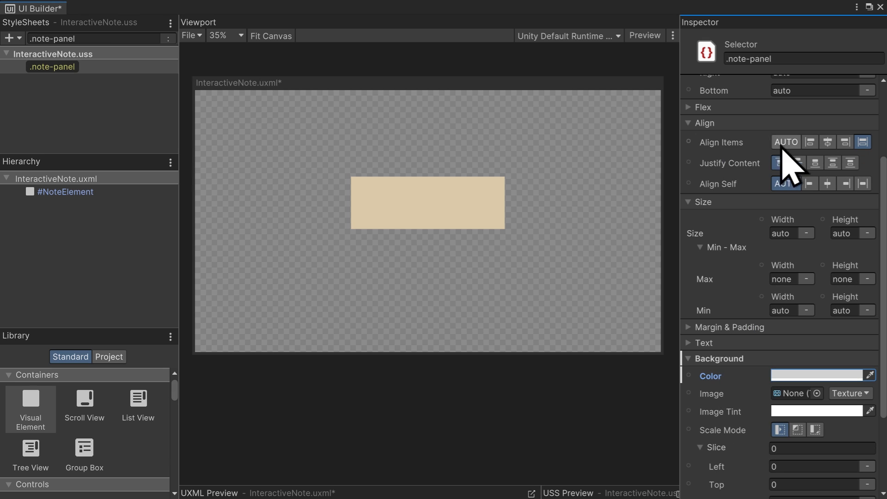
# Apply the .note-panel class to NoteElement and unset the element's inline background color.
pyautogui.moveTo(65, 70); pyautogui.dragTo(422, 202)
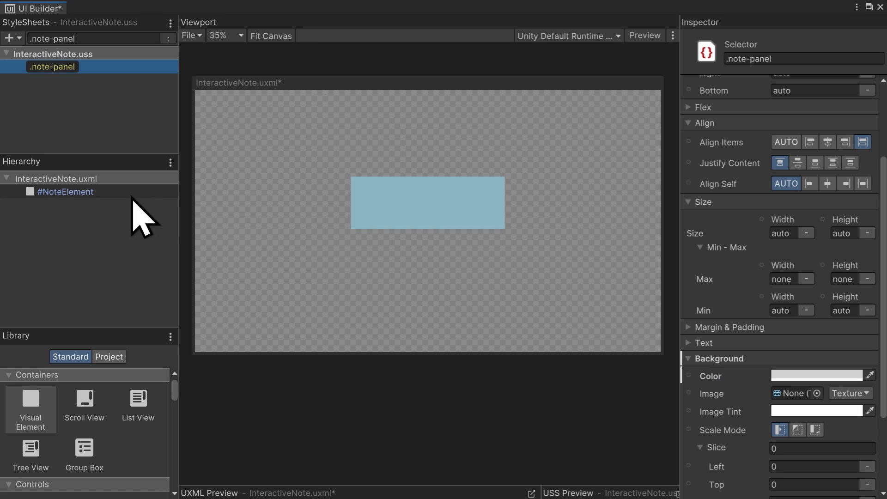
pyautogui.click(92, 192)
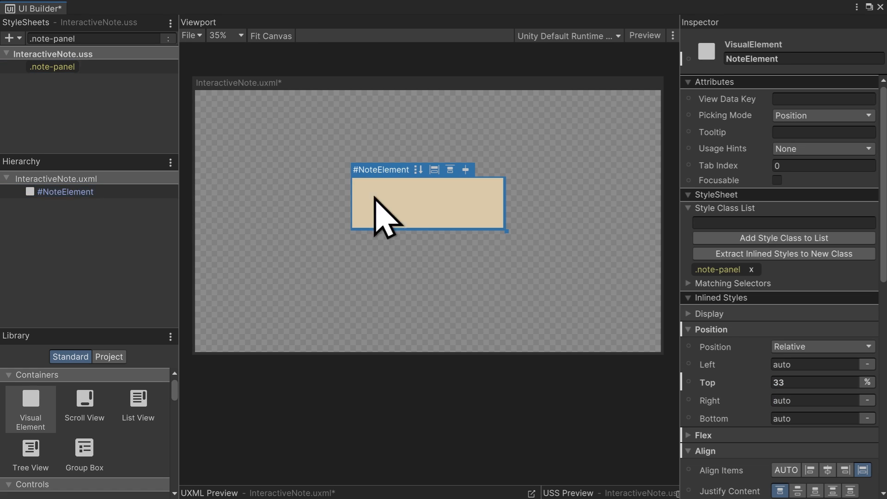
pyautogui.moveTo(884, 186); pyautogui.dragTo(885, 369)
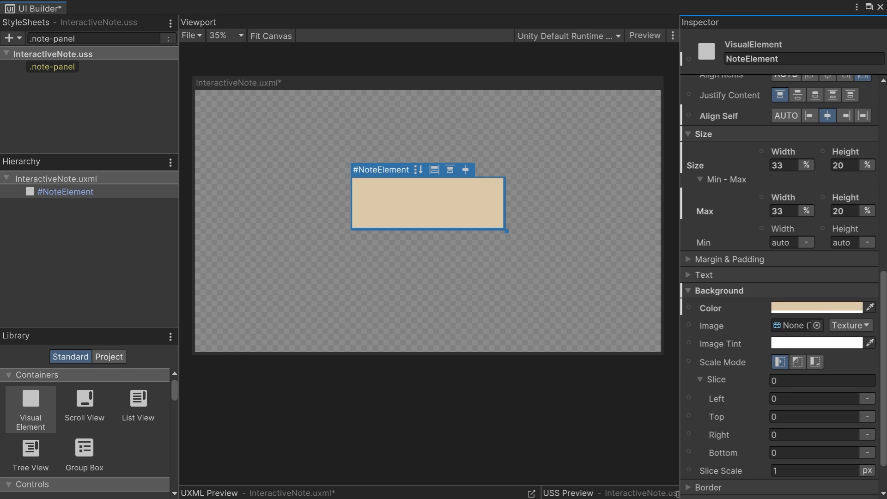
pyautogui.rightClick(711, 304)
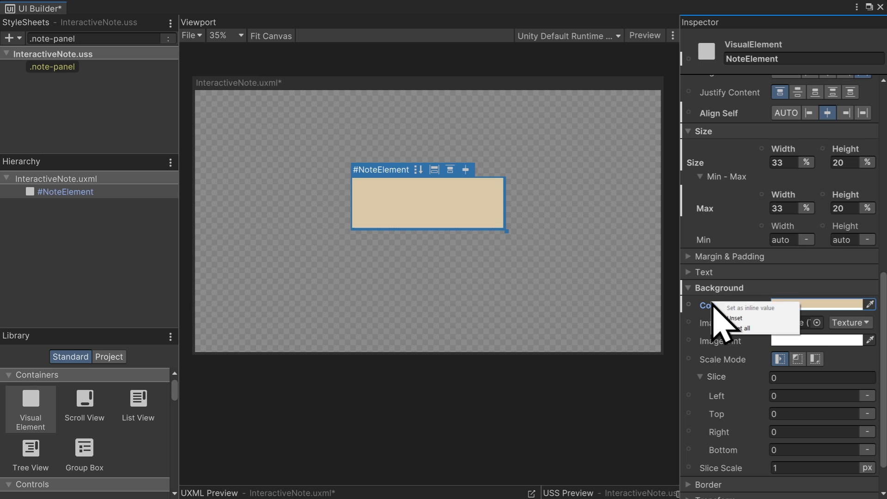
pyautogui.click(766, 318)
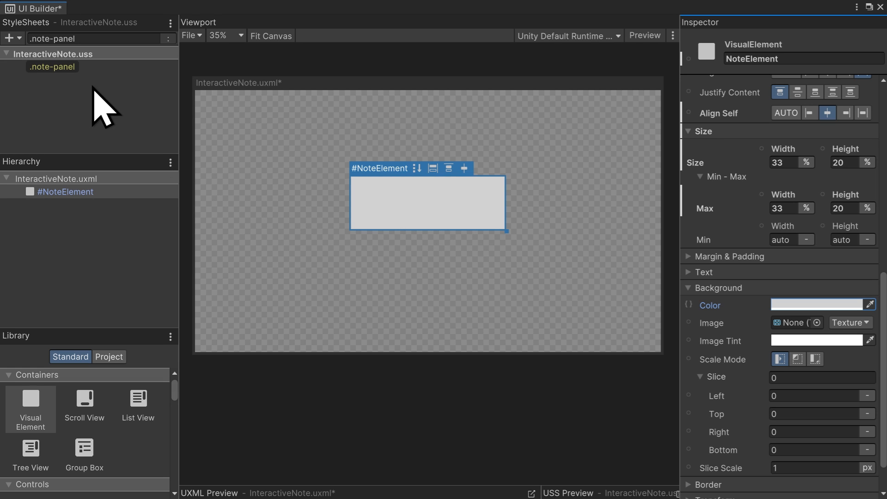
# Change the .note-panel selector's background color to a light tan.
pyautogui.click(73, 67)
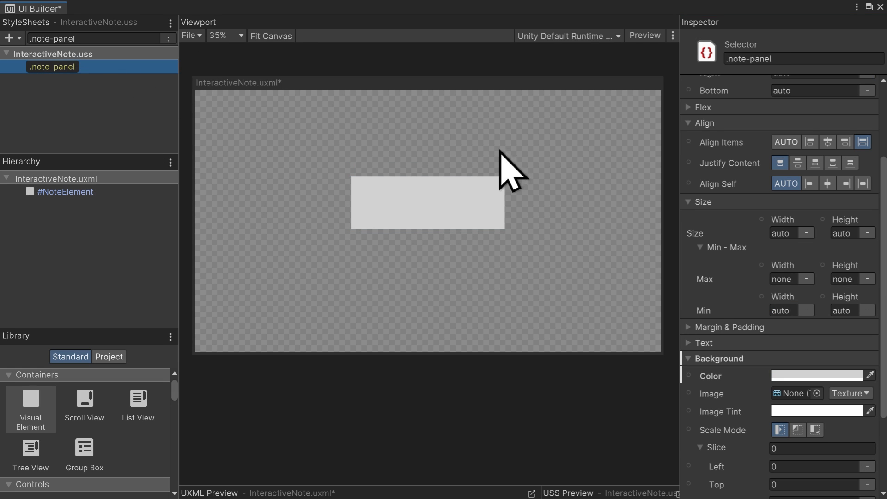
pyautogui.click(803, 375)
pyautogui.moveTo(766, 252); pyautogui.dragTo(807, 253)
pyautogui.moveTo(877, 278); pyautogui.dragTo(851, 242)
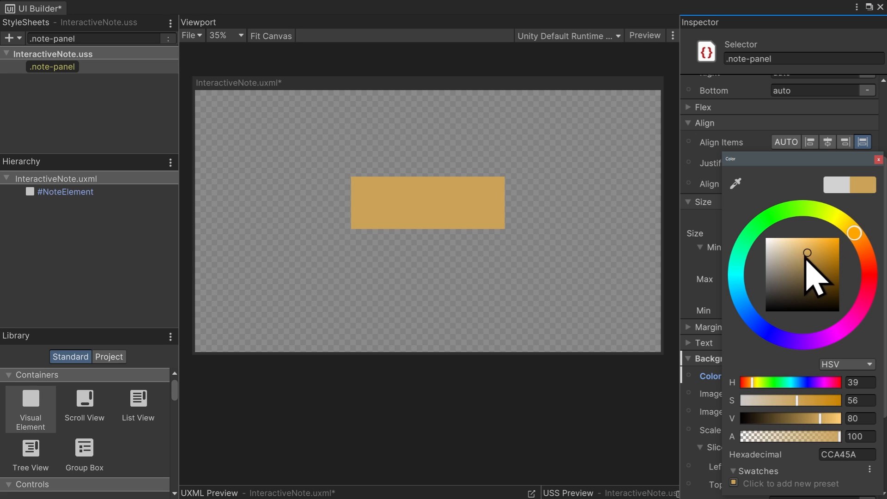
pyautogui.moveTo(807, 259); pyautogui.dragTo(787, 255)
pyautogui.click(879, 159)
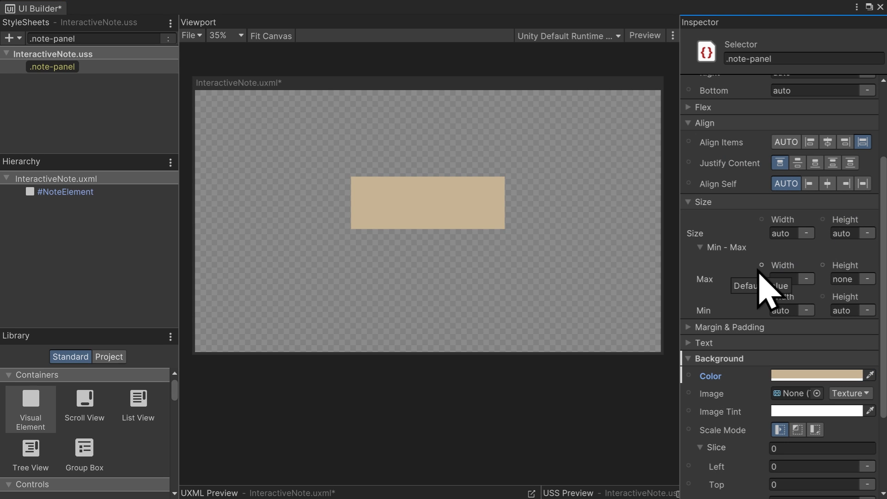
# Give the .note-panel selector a black border 8 px wide with a 25 px corner radius.
pyautogui.scroll(-3, 761, 282)
pyautogui.click(739, 443)
pyautogui.scroll(-1, 753, 440)
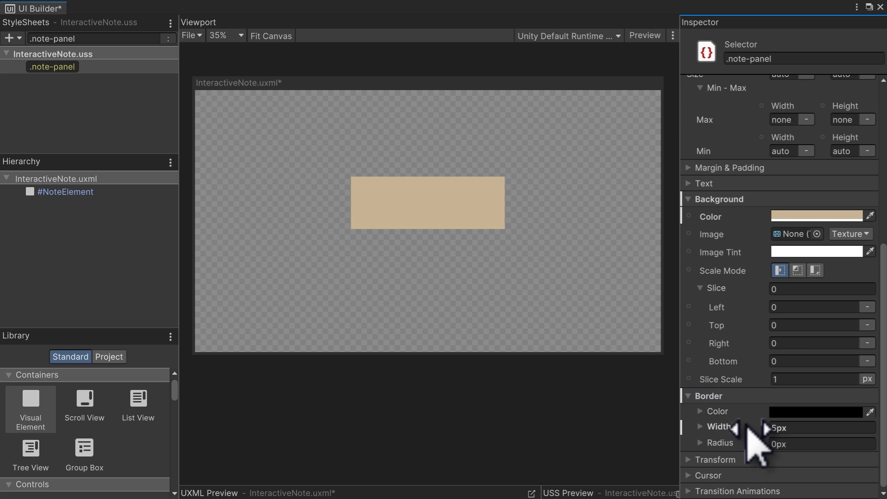
pyautogui.click(782, 412)
pyautogui.moveTo(747, 428); pyautogui.dragTo(830, 434)
pyautogui.click(879, 159)
pyautogui.scroll(3, 442, 199)
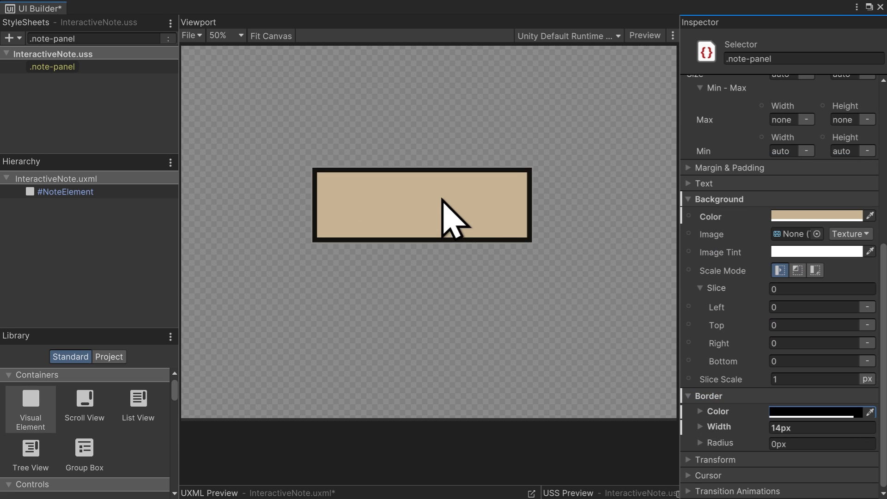
pyautogui.scroll(1, 442, 199)
pyautogui.moveTo(732, 442); pyautogui.dragTo(770, 430)
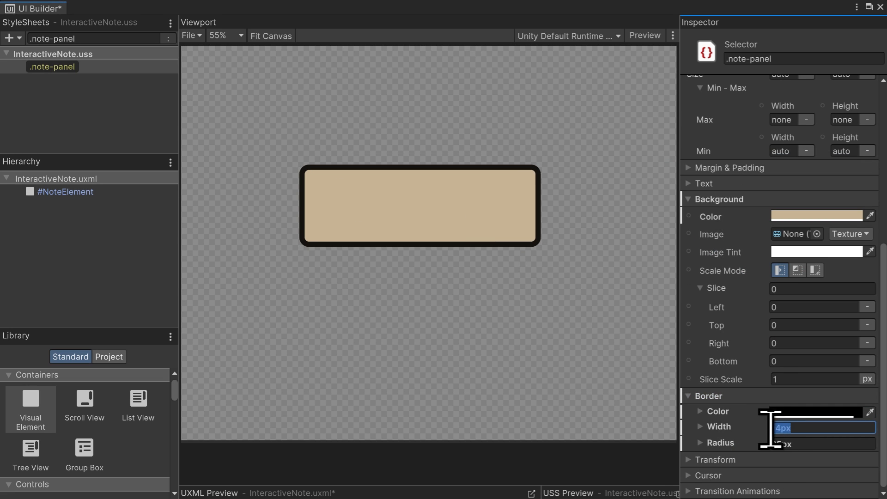
pyautogui.press('Return')
# Lower the alpha of the .note-panel border color to 51.
pyautogui.click(813, 412)
pyautogui.moveTo(835, 436); pyautogui.dragTo(794, 436)
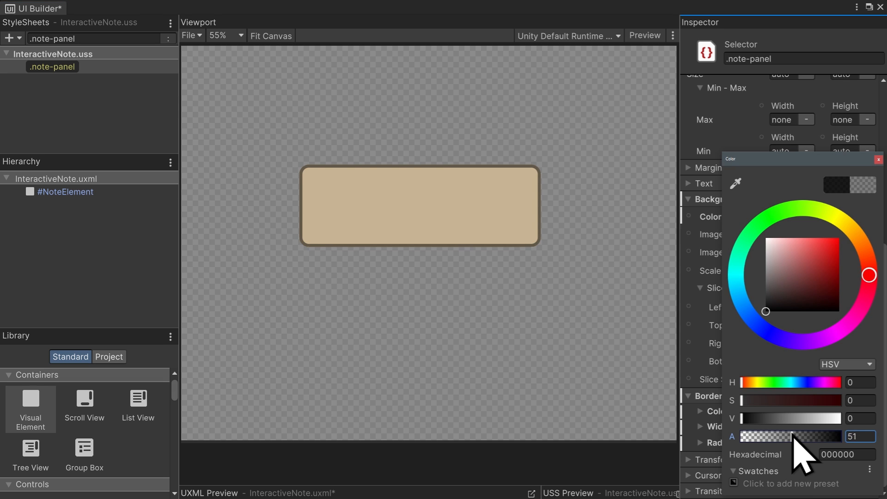
pyautogui.click(876, 162)
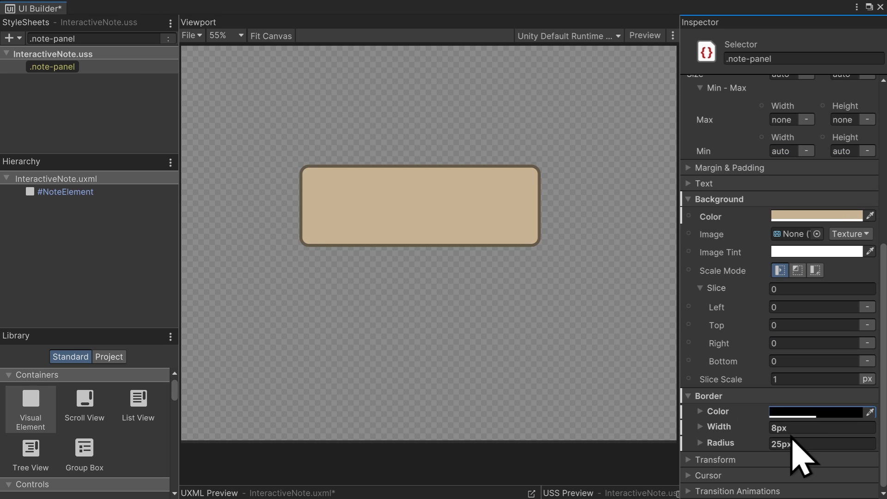
# Set the .note-panel border width to 6 px and its radius to 20 px, and collapse the Border and Background settings.
pyautogui.click(785, 430)
pyautogui.write('6')
pyautogui.press('Return')
pyautogui.click(779, 443)
pyautogui.write('20')
pyautogui.press('Return')
pyautogui.click(712, 396)
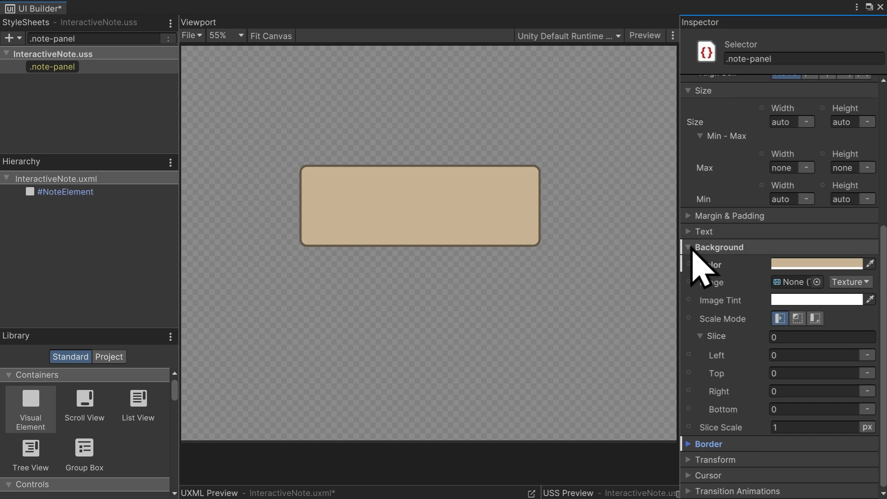
pyautogui.click(689, 248)
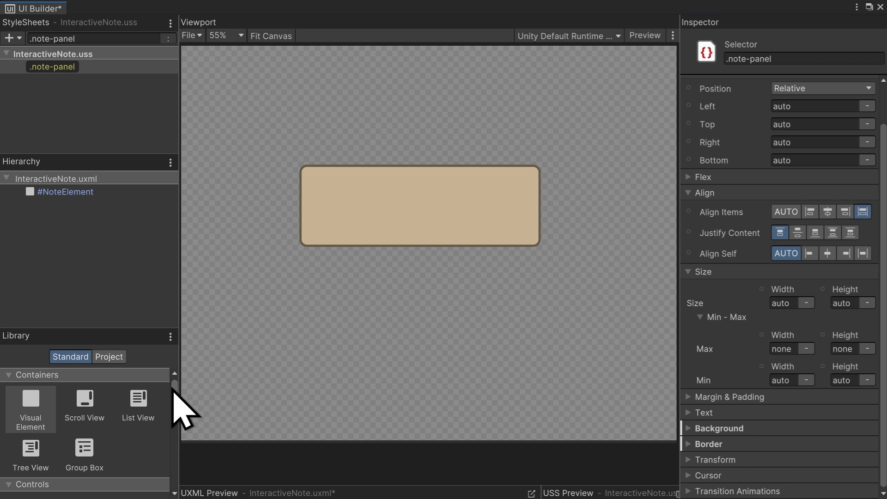
# Add two Label controls and a Button control as children of NoteElement.
pyautogui.moveTo(176, 390); pyautogui.dragTo(177, 400)
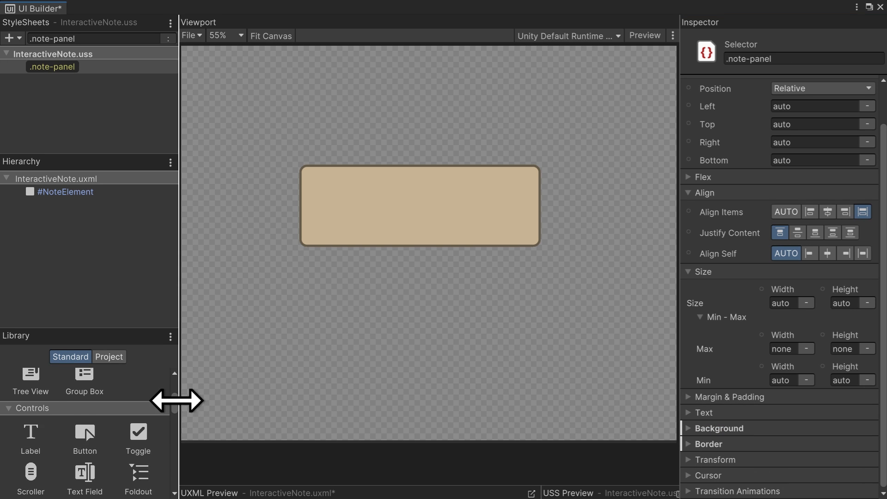
pyautogui.moveTo(28, 432); pyautogui.dragTo(20, 214)
pyautogui.moveTo(85, 436); pyautogui.dragTo(84, 235)
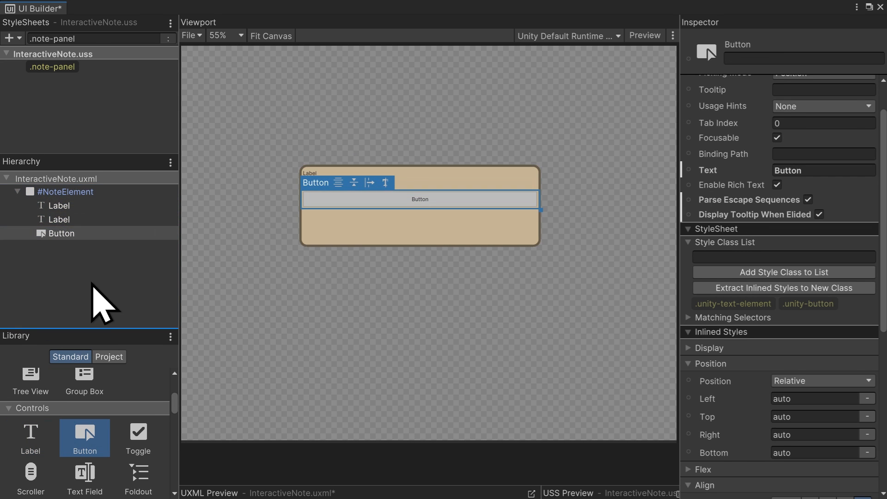
# Name the first label inside NoteElement NoteHeader.
pyautogui.click(93, 66)
pyautogui.click(77, 205)
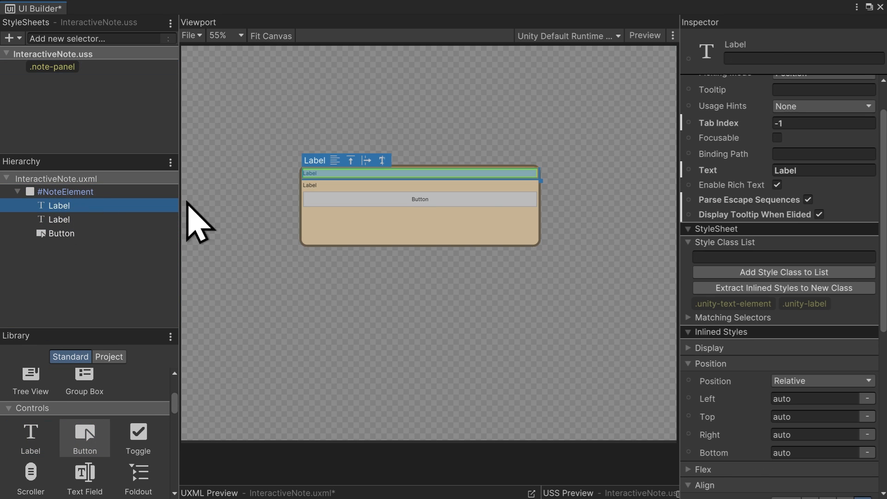
pyautogui.click(757, 58)
pyautogui.write('NoteHead')
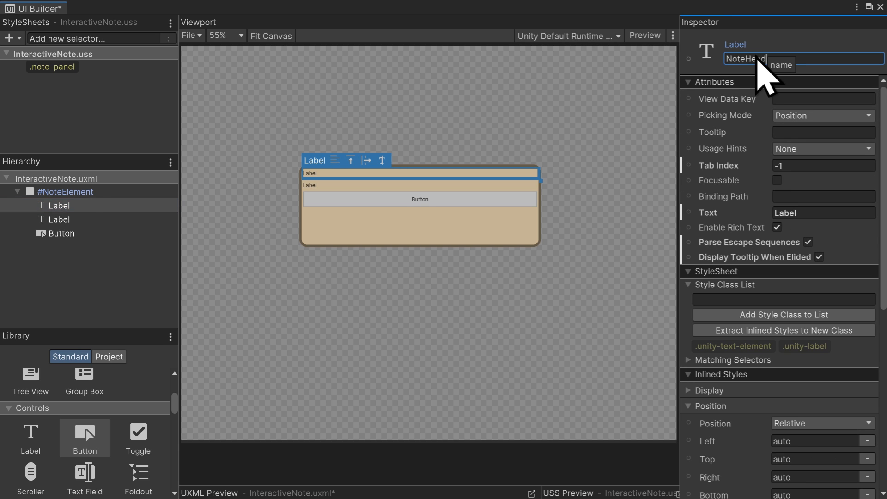
pyautogui.write('er')
pyautogui.press('Return')
# Name the second label NoteText and the button CloseButton.
pyautogui.click(202, 220)
pyautogui.click(747, 58)
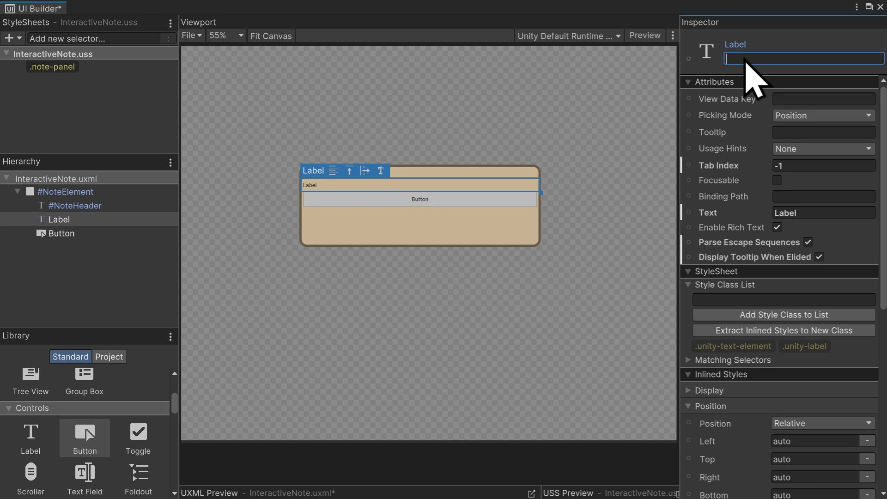
pyautogui.write('NoteText')
pyautogui.click(162, 233)
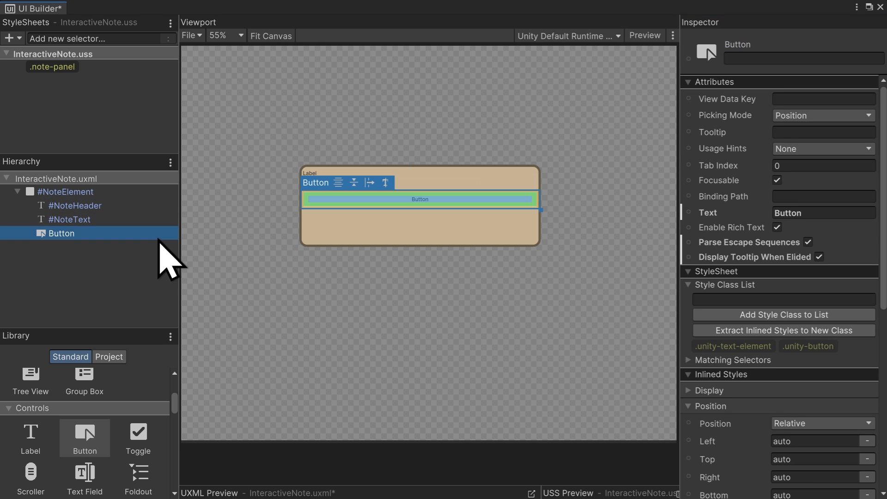
pyautogui.click(737, 58)
pyautogui.write('CloseButton')
pyautogui.press('Return')
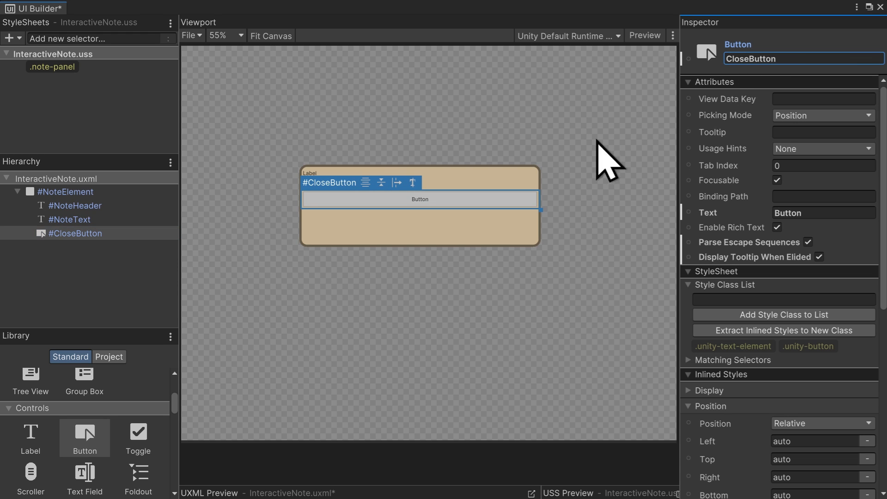
# Set the .note-panel selector's Justify Content to space-around and its Align Items to center.
pyautogui.click(75, 70)
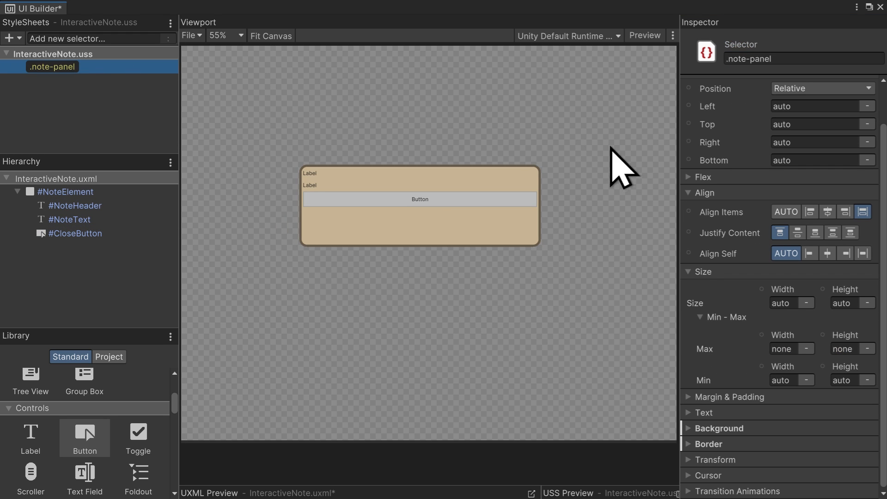
pyautogui.click(850, 232)
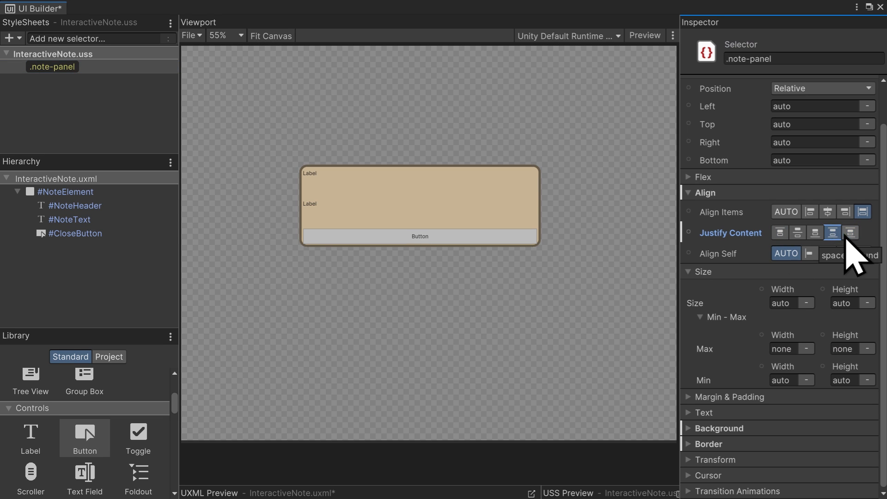
pyautogui.click(827, 213)
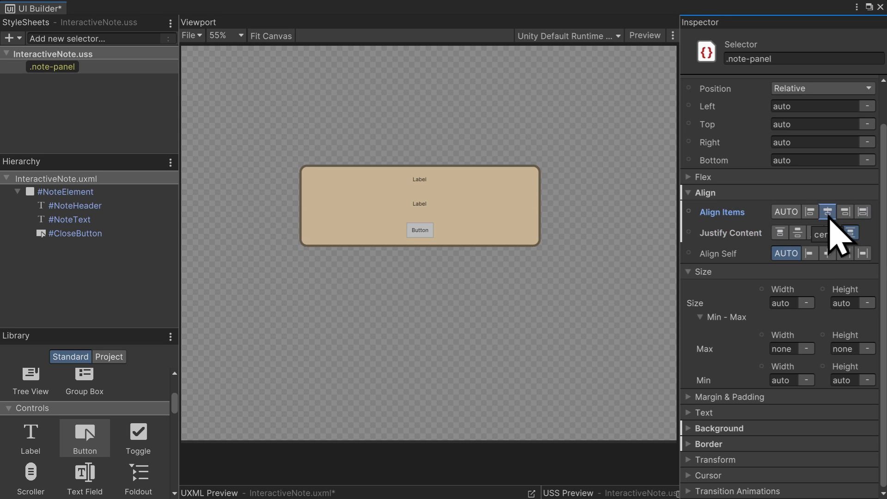
# Add a .note-header class selector to InteractiveNote.uss and apply it to the NoteHeader label.
pyautogui.click(114, 41)
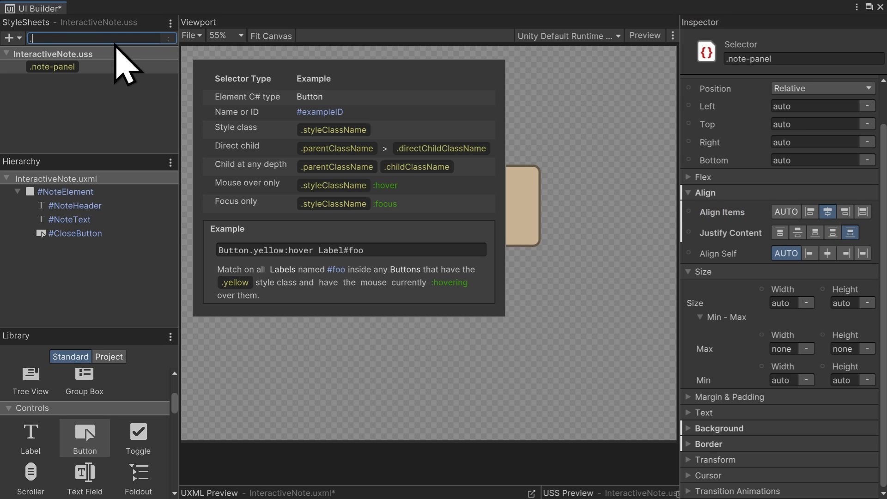
pyautogui.write('note-header')
pyautogui.press('Return')
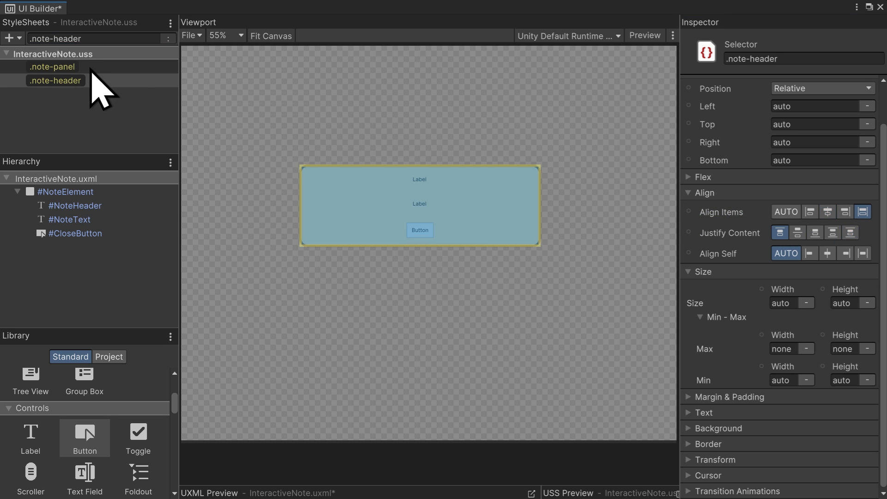
pyautogui.moveTo(61, 81); pyautogui.dragTo(76, 206)
# Add .note-text and .close-button class selectors and apply them to NoteText and CloseButton respectively.
pyautogui.click(72, 41)
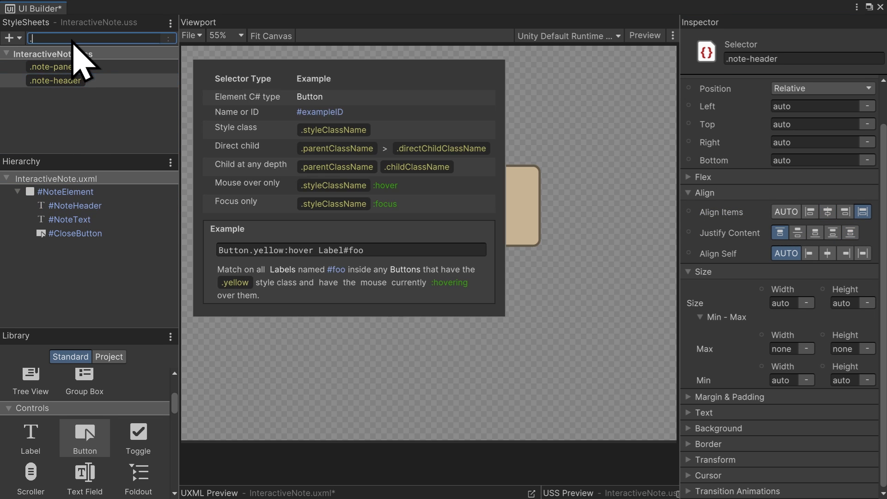
pyautogui.write('note-text')
pyautogui.press('Return')
pyautogui.click(73, 41)
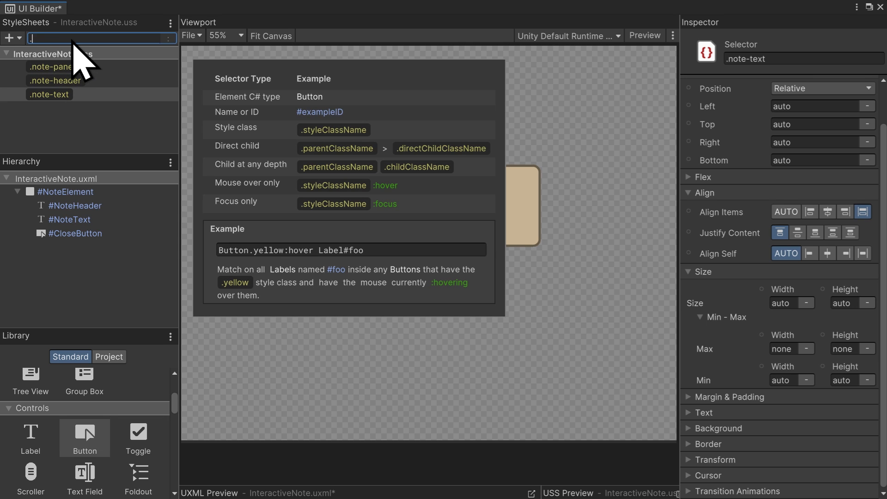
pyautogui.write('close-button')
pyautogui.press('Return')
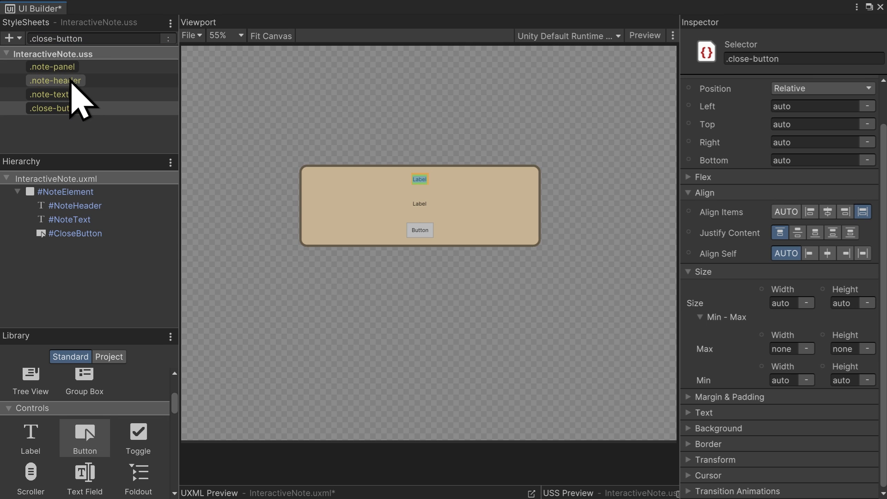
pyautogui.moveTo(63, 94); pyautogui.dragTo(78, 210)
pyautogui.moveTo(56, 109); pyautogui.dragTo(77, 233)
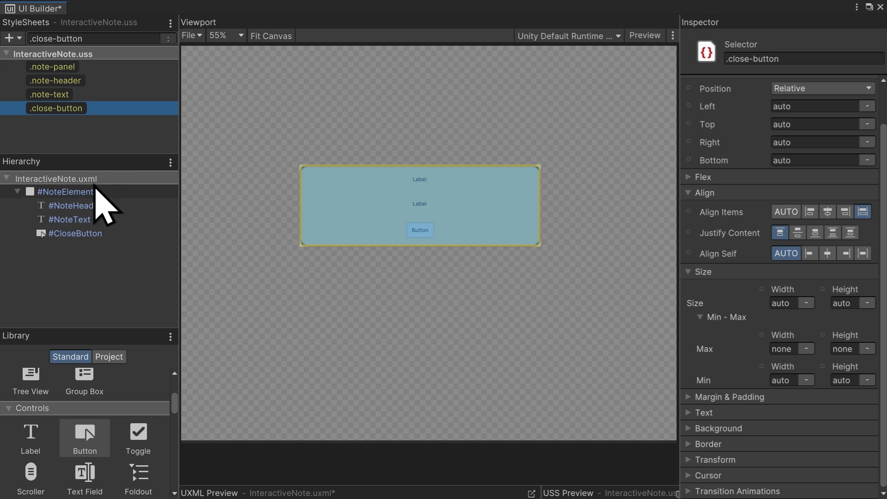
# Clear the .note-header selector's font asset and set its font to Curse Casual.
pyautogui.click(76, 82)
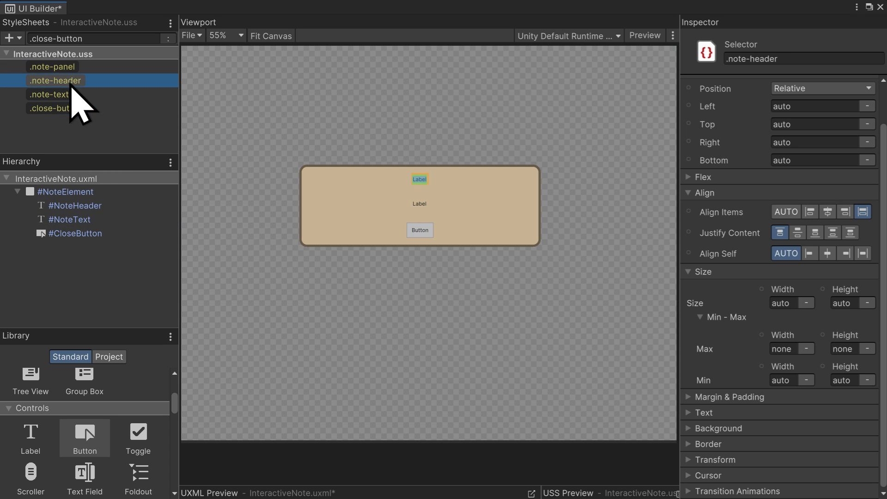
pyautogui.click(705, 413)
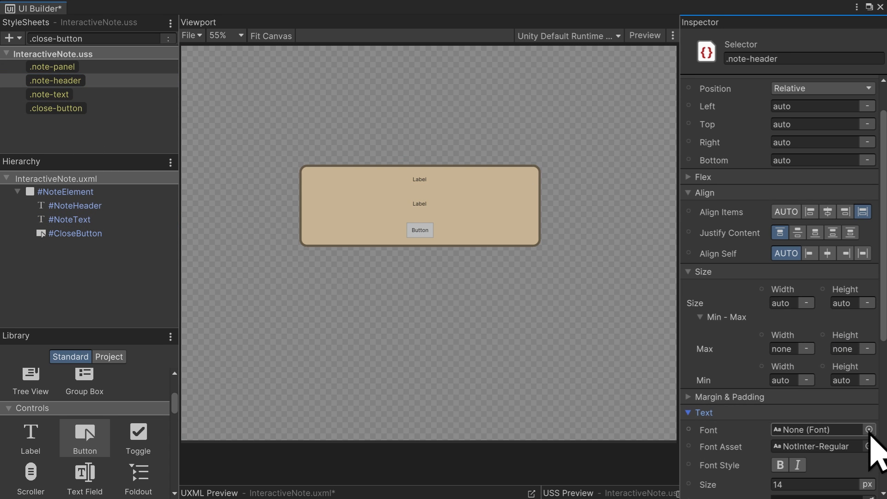
pyautogui.scroll(-2, 873, 462)
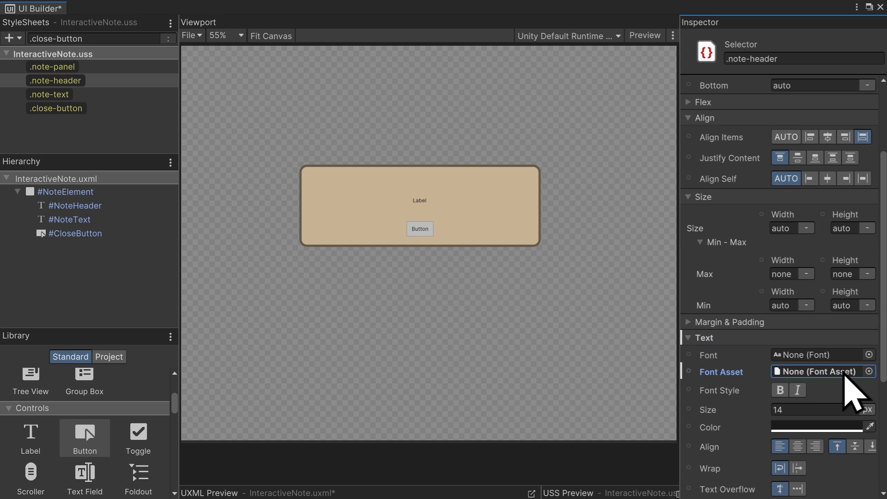
pyautogui.click(869, 355)
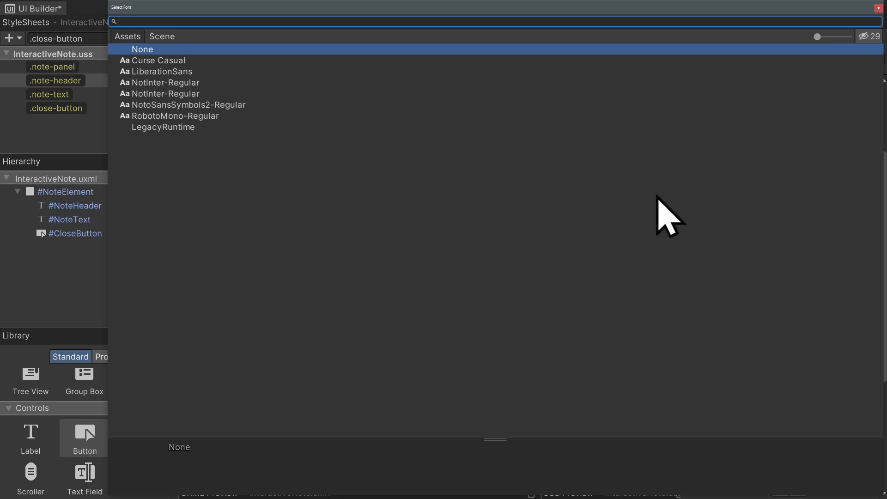
pyautogui.doubleClick(191, 60)
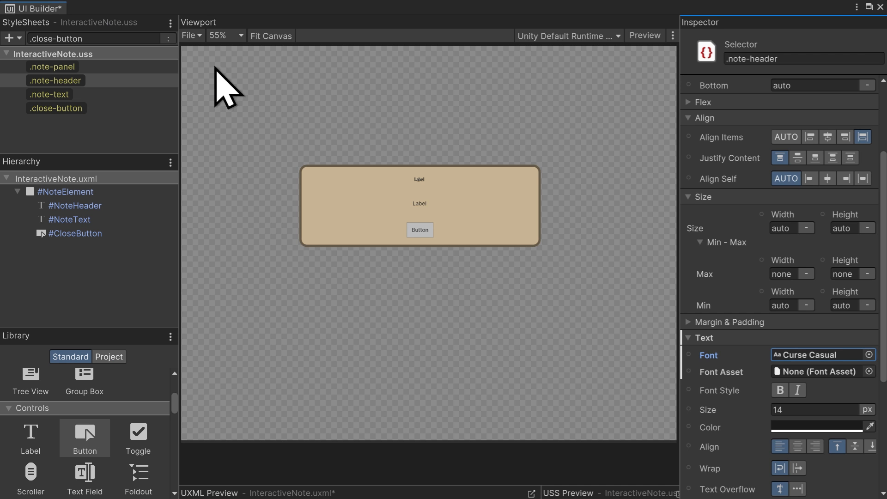
# Set the .note-header text size to 38 px and its text color to gray 686868.
pyautogui.moveTo(721, 412); pyautogui.dragTo(734, 413)
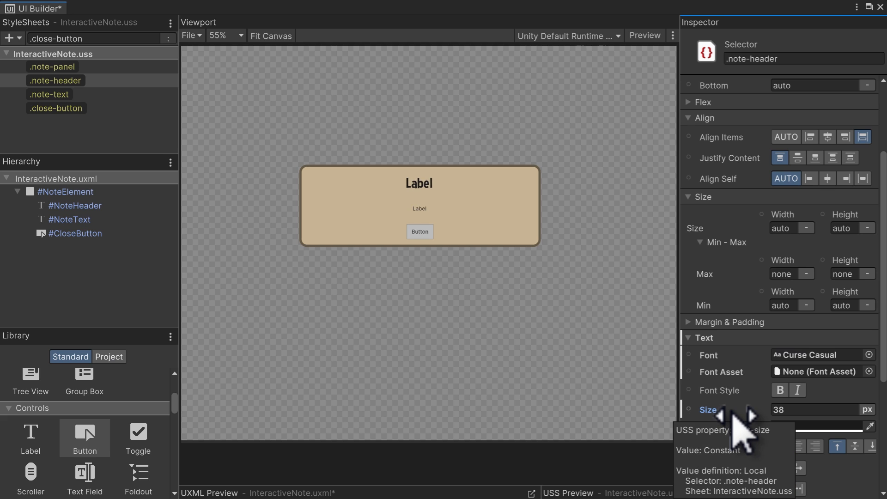
pyautogui.click(816, 428)
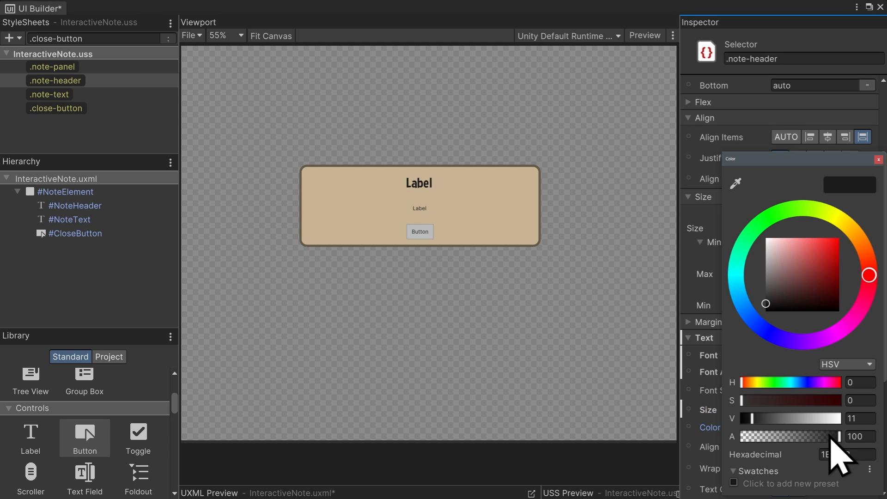
pyautogui.moveTo(752, 419); pyautogui.dragTo(784, 420)
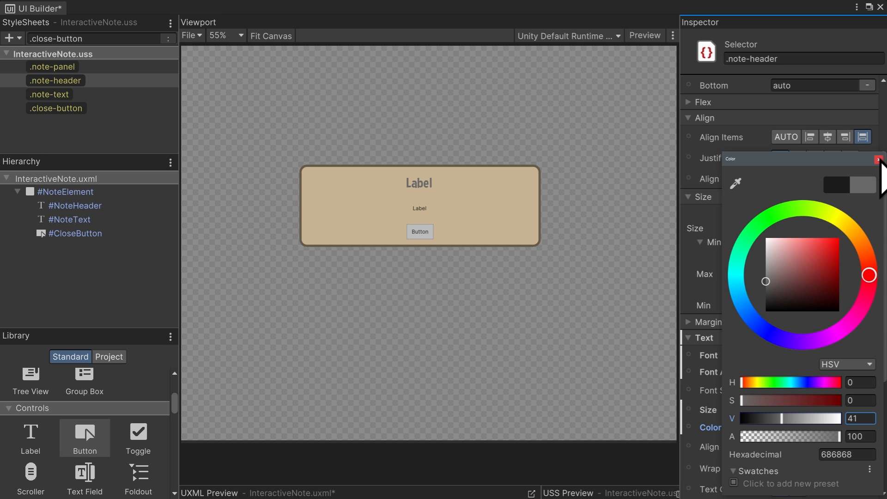
pyautogui.click(879, 159)
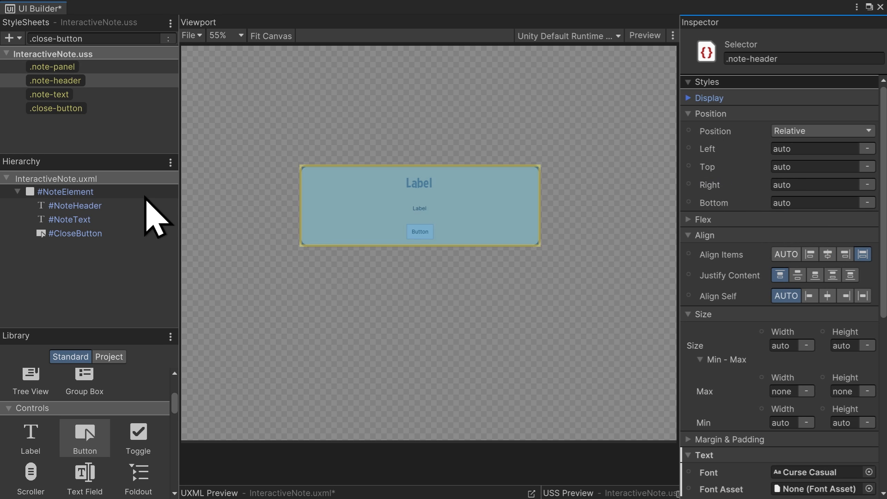
# Set the NoteHeader label's text to "Note Header".
pyautogui.click(131, 206)
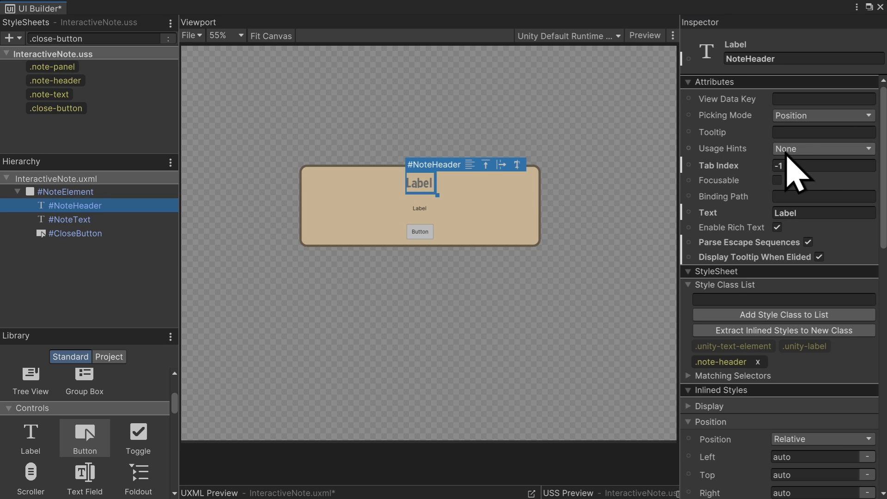
pyautogui.click(819, 214)
pyautogui.write('Note Hea')
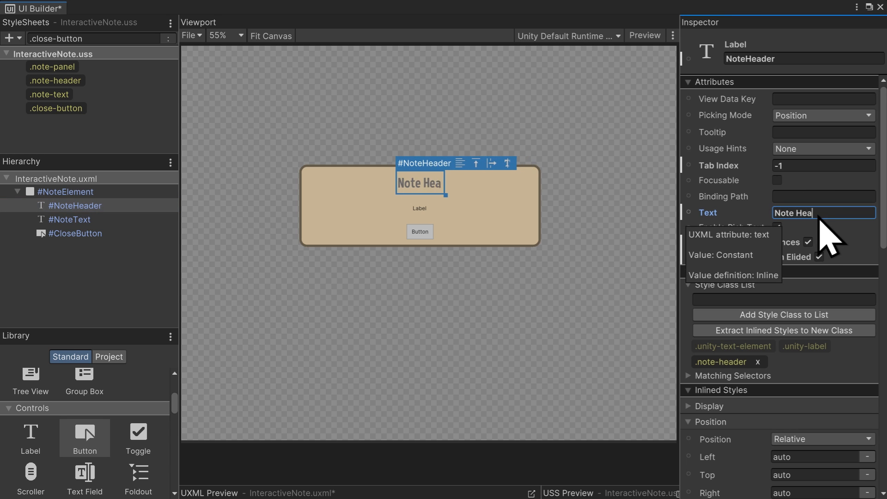
pyautogui.write('der')
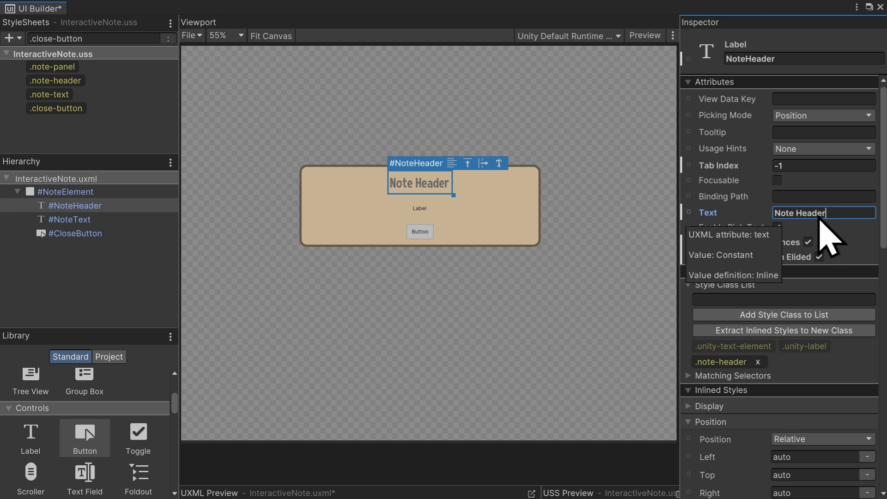
# Set the NoteText label's text to "This is the note text. It should be around two sentences long. - Grandpa".
pyautogui.click(104, 220)
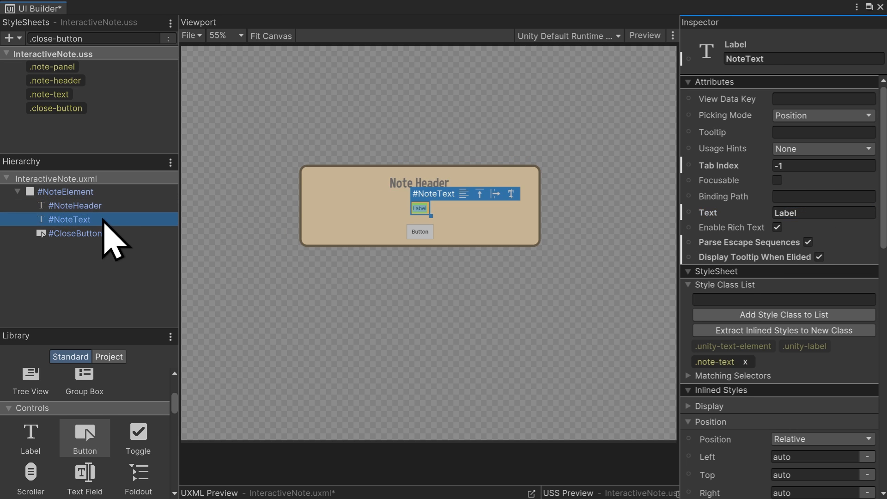
pyautogui.click(810, 212)
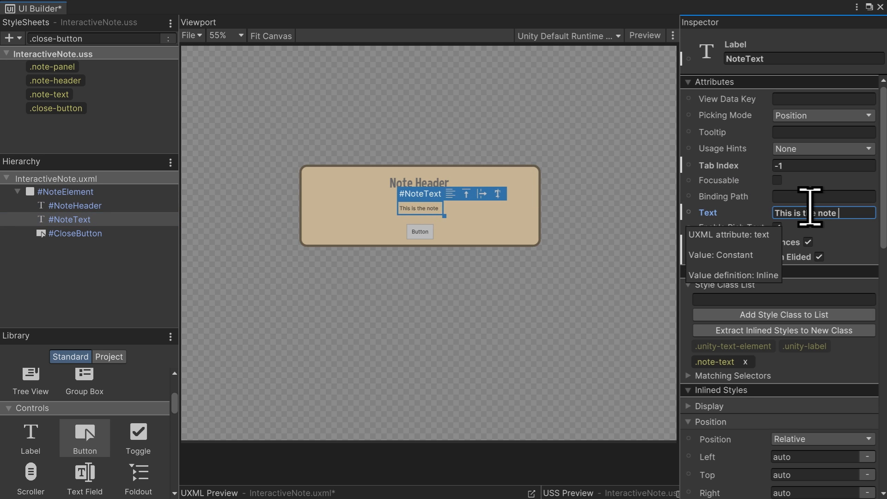
pyautogui.write('This is the note text. It should')
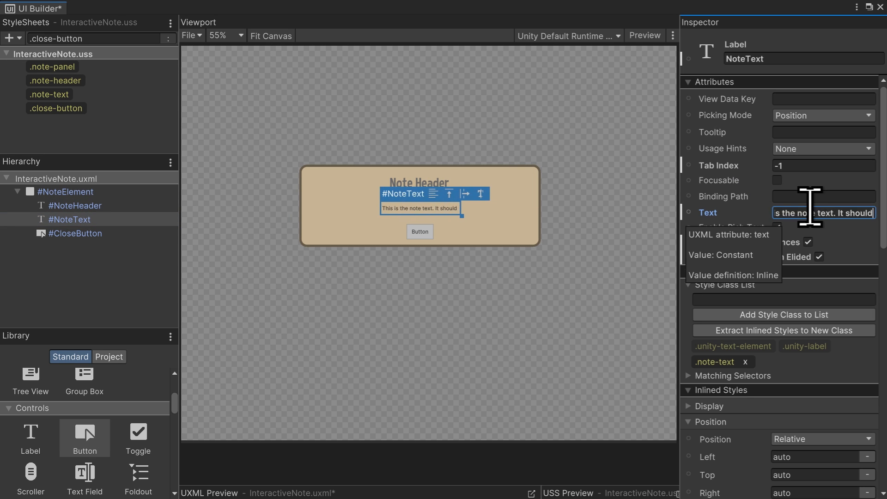
pyautogui.write(' be around two sentences')
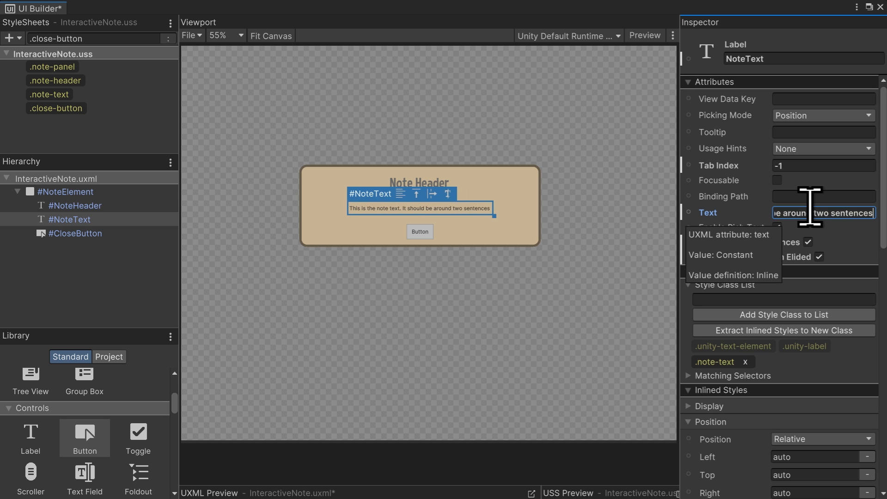
pyautogui.write(' long. - Grandpa')
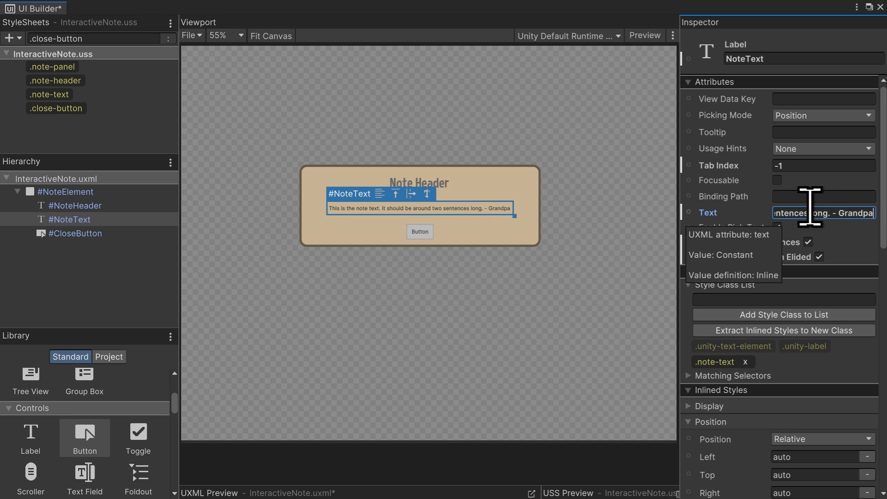
# Clear the .note-text selector's font asset and set its font to Curse Casual.
pyautogui.click(63, 95)
pyautogui.scroll(-2, 792, 329)
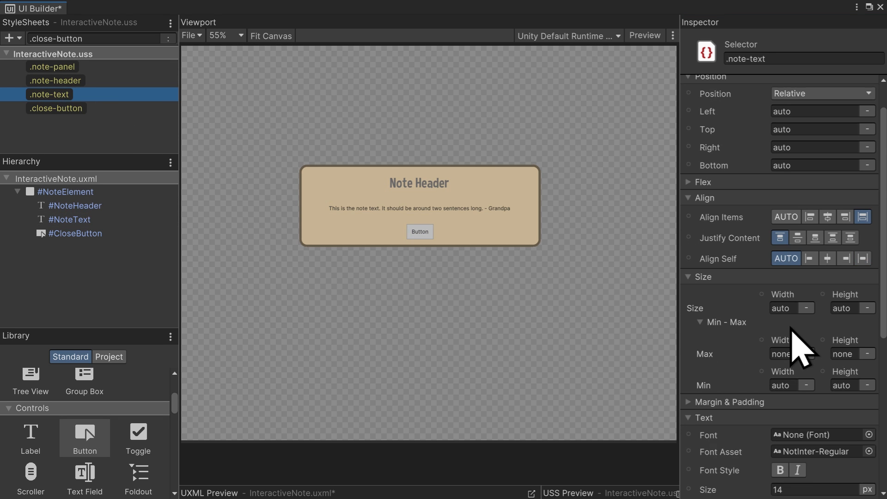
pyautogui.scroll(-2, 791, 328)
pyautogui.click(811, 378)
pyautogui.press('Delete')
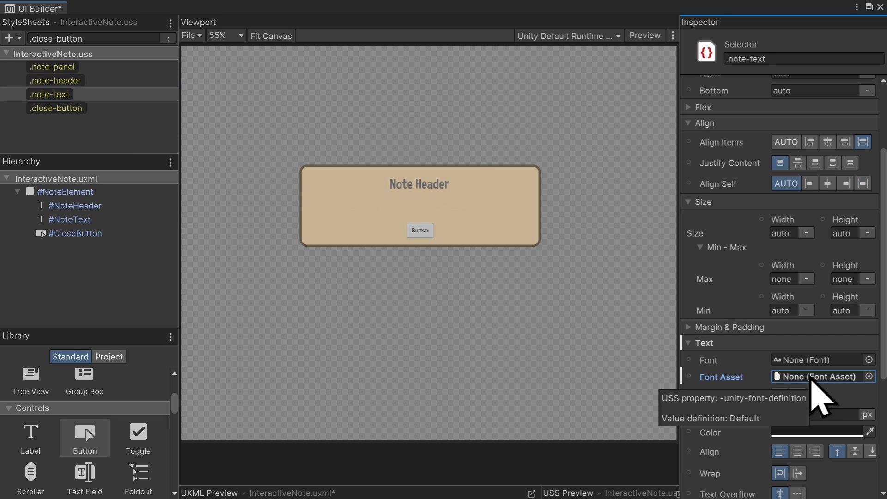
pyautogui.click(870, 360)
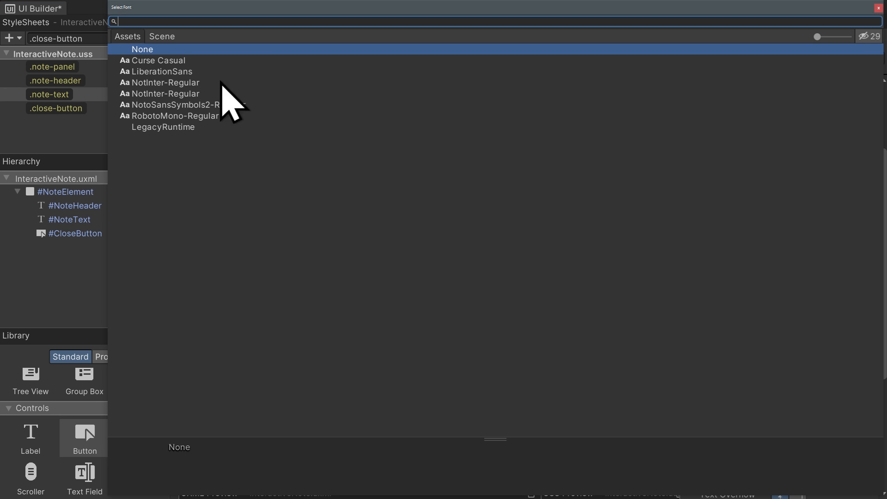
pyautogui.doubleClick(178, 61)
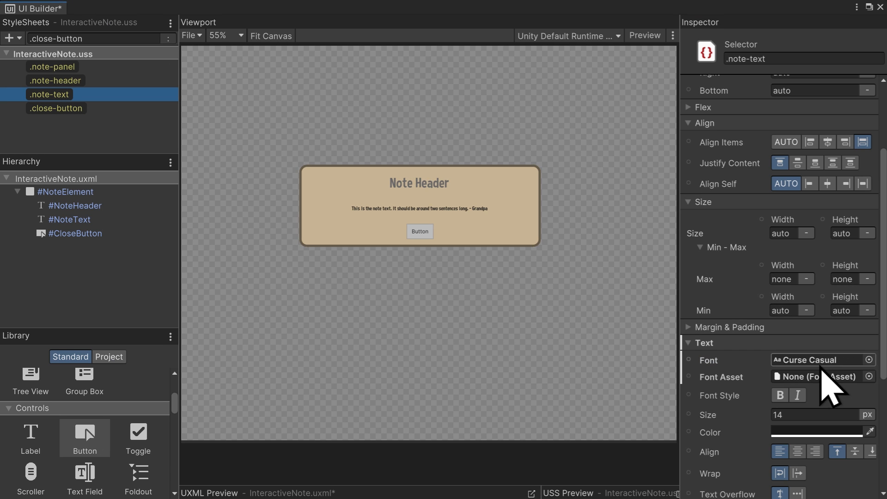
# Set the .note-text selector's text size to 27 px and its wrapping to normal.
pyautogui.moveTo(704, 415); pyautogui.dragTo(723, 419)
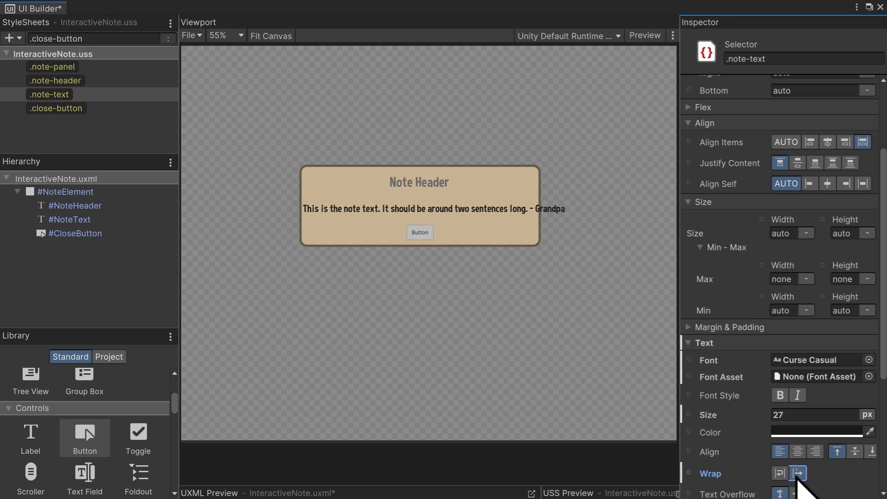
pyautogui.click(781, 473)
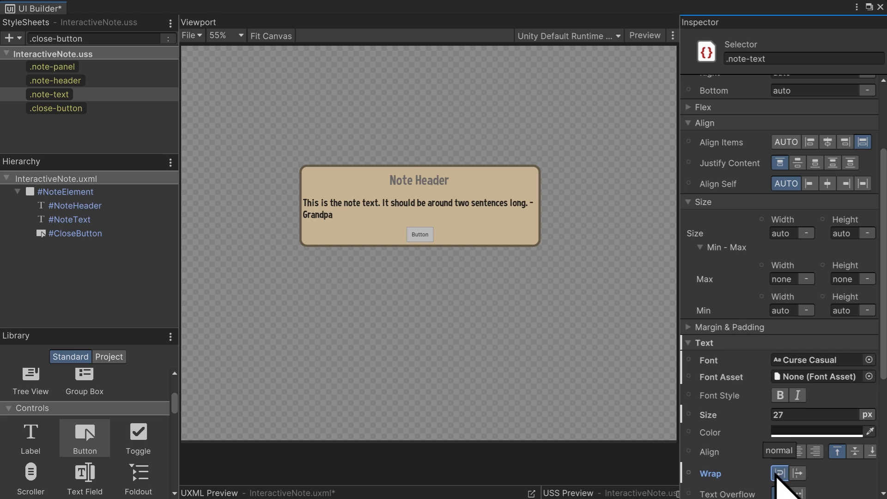
# Give the .note-text selector 20 px right and left margins, with its top and bottom margins at 0.
pyautogui.scroll(-3, 777, 477)
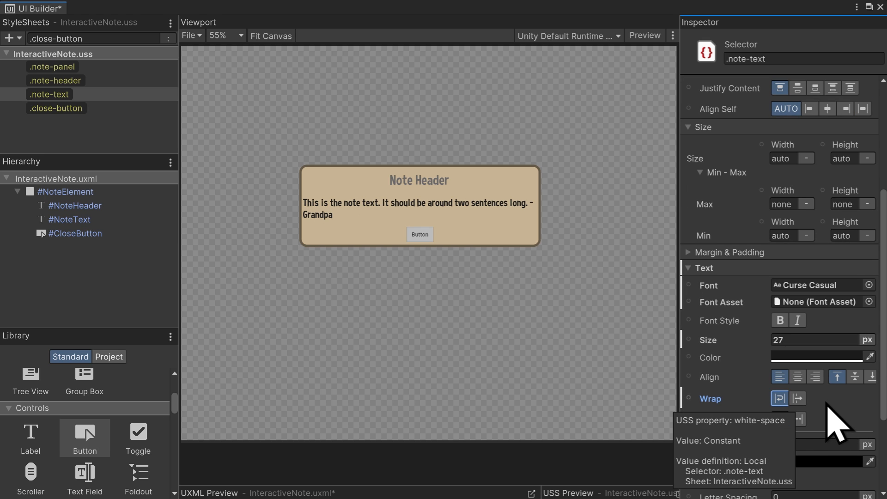
pyautogui.click(690, 254)
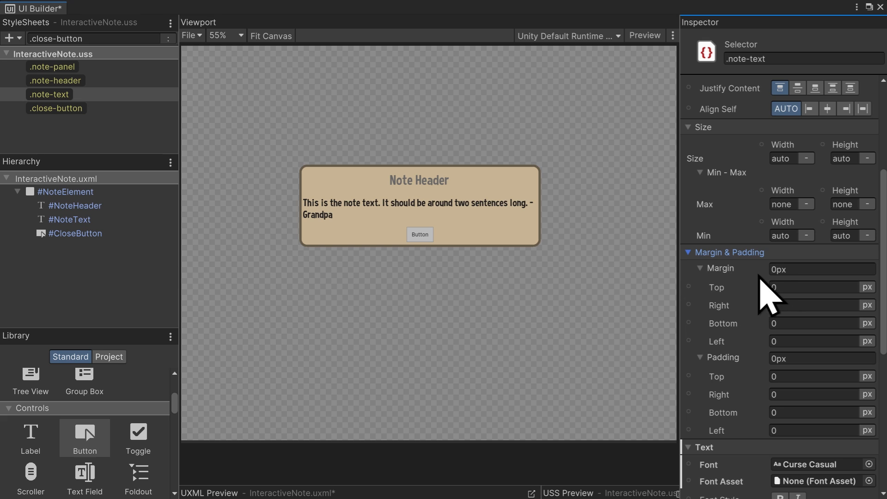
pyautogui.moveTo(761, 275); pyautogui.dragTo(794, 276)
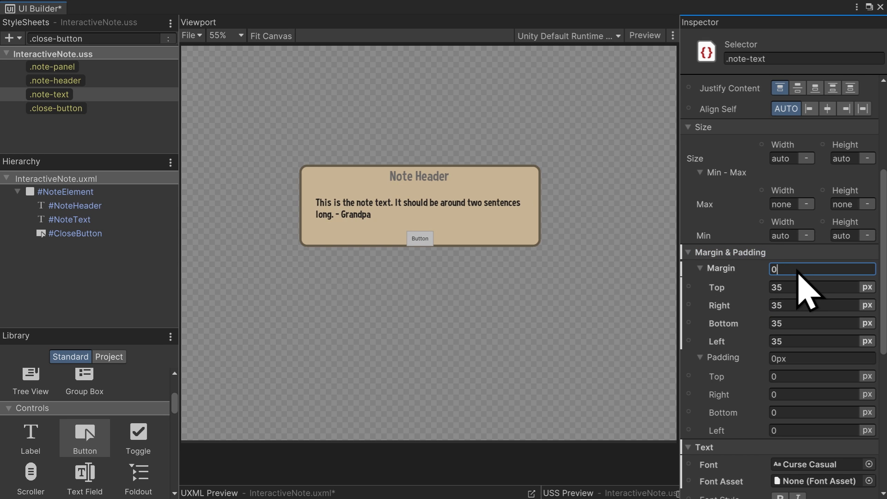
pyautogui.press('Return')
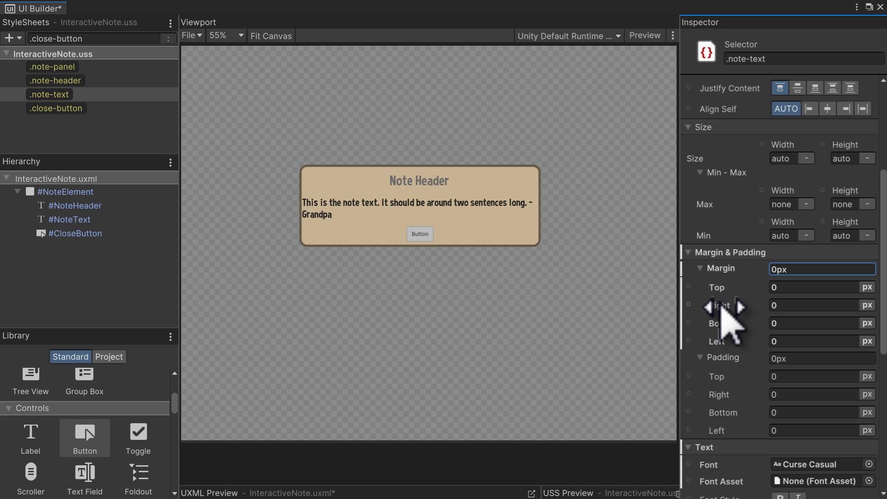
pyautogui.moveTo(724, 306); pyautogui.dragTo(736, 309)
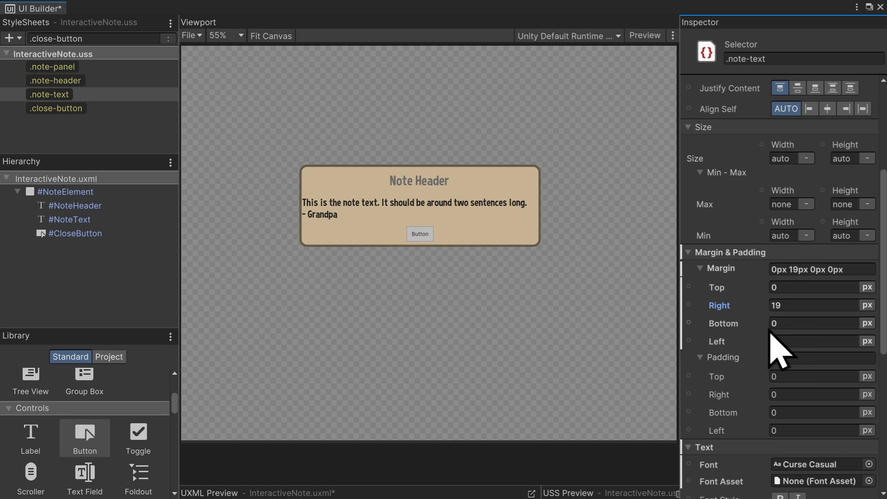
pyautogui.click(793, 307)
pyautogui.write('12')
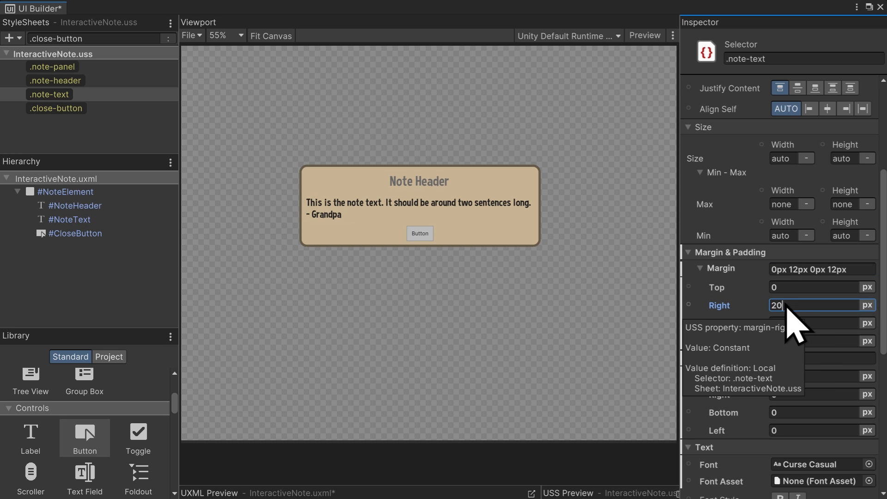
pyautogui.press('Return')
pyautogui.click(793, 343)
pyautogui.write('20')
pyautogui.press('Return')
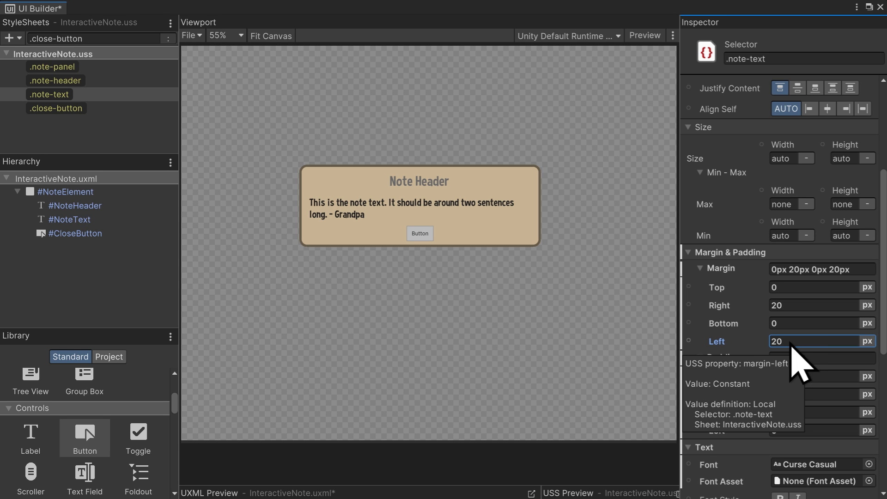
pyautogui.click(689, 253)
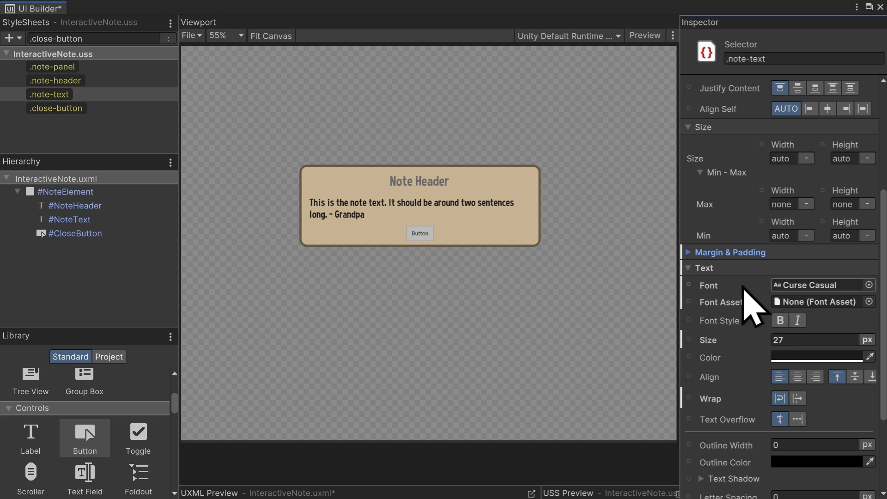
pyautogui.click(696, 268)
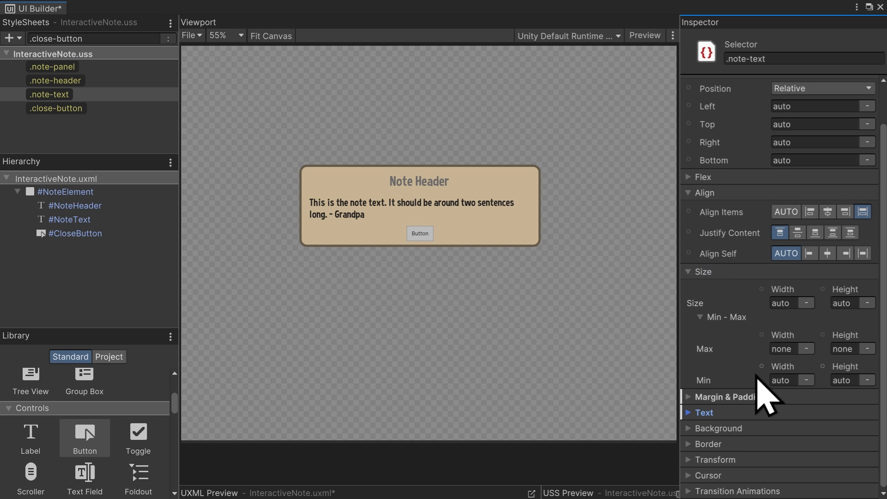
# Clear the .close-button selector's font asset and set its font to RobotoMono-Regular.
pyautogui.click(87, 110)
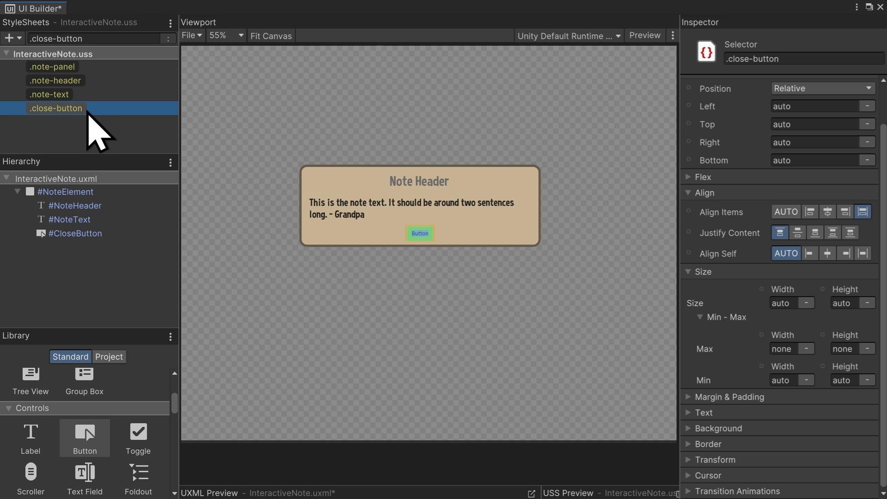
pyautogui.click(743, 412)
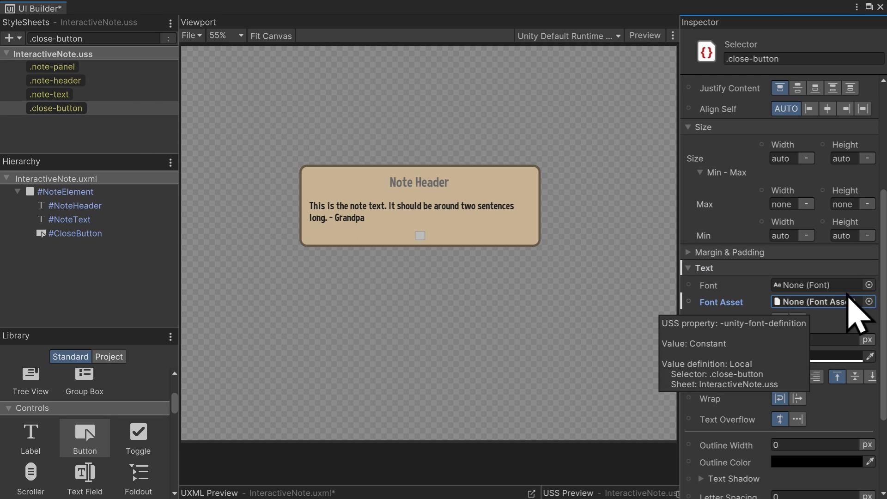
pyautogui.click(869, 301)
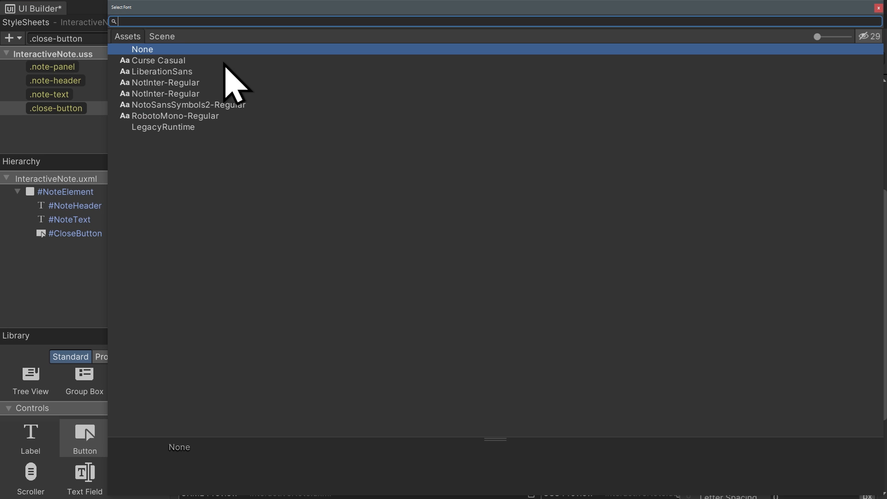
pyautogui.doubleClick(216, 117)
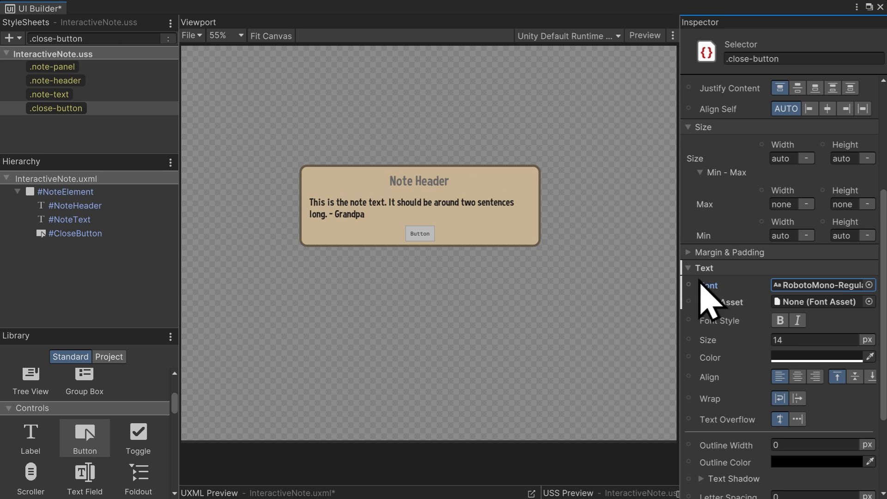
# Make the .close-button selector's text bold and set its text color to white FFFFFF.
pyautogui.scroll(-2, 791, 335)
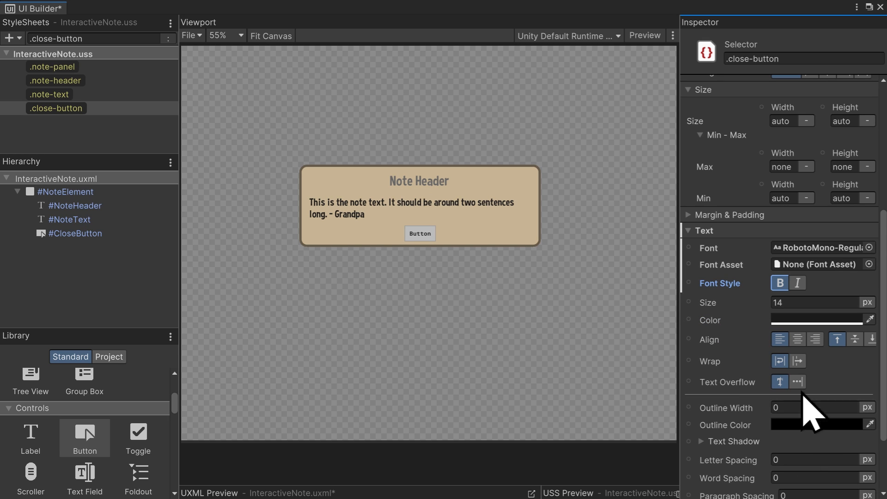
pyautogui.click(789, 320)
pyautogui.moveTo(767, 281)
pyautogui.mouseDown()
pyautogui.moveTo(775, 269)
pyautogui.moveTo(702, 165)
pyautogui.mouseUp()
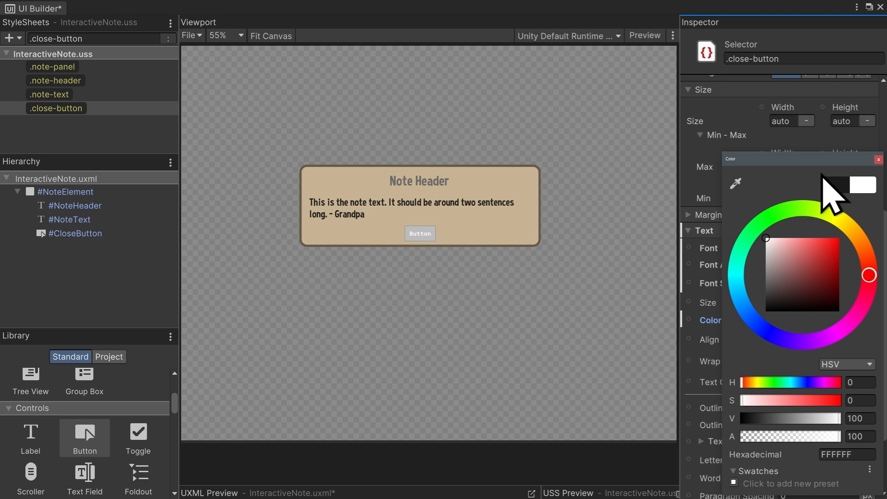
pyautogui.click(879, 161)
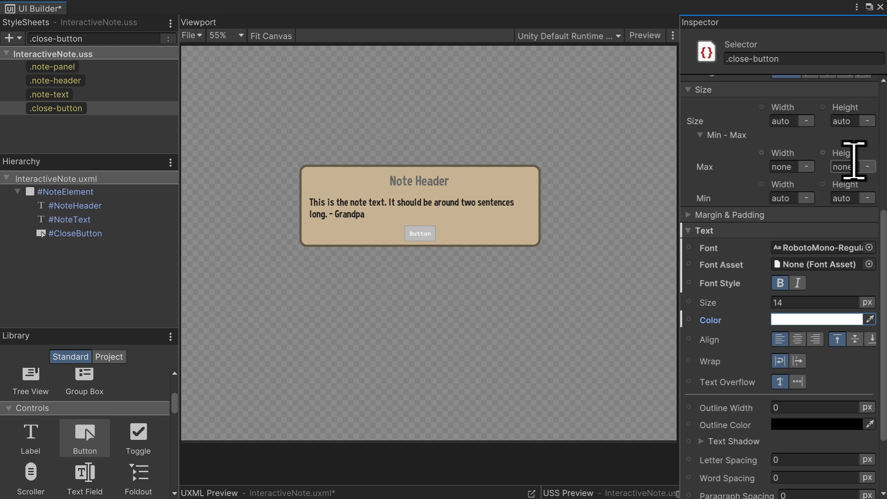
pyautogui.click(698, 231)
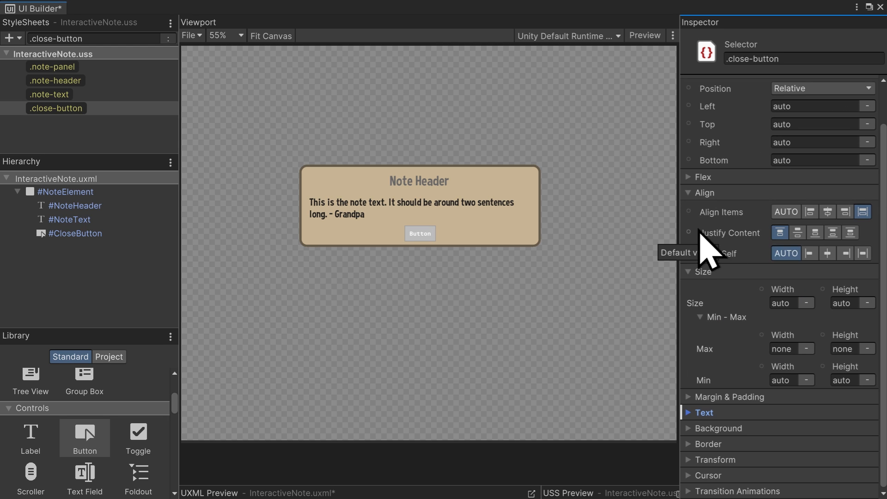
# Set the .close-button selector's background color to red D42626 with an alpha of 88.
pyautogui.click(705, 428)
pyautogui.scroll(-2, 802, 407)
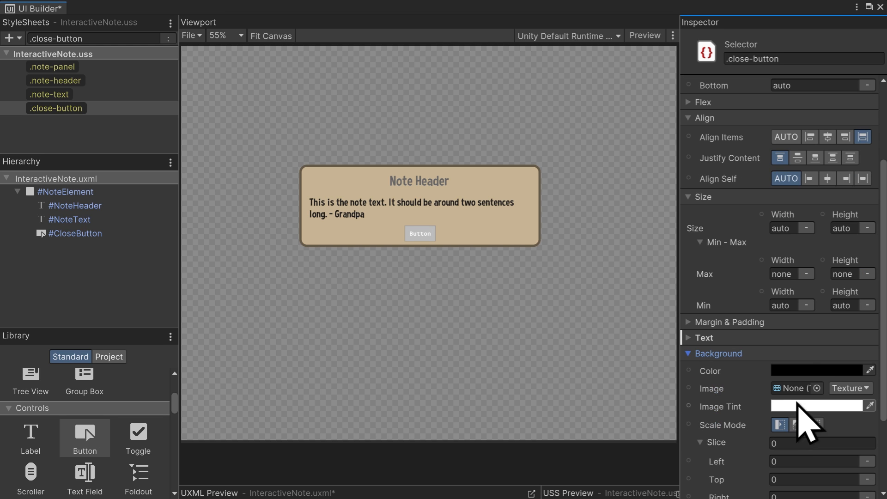
pyautogui.click(809, 372)
pyautogui.moveTo(812, 306); pyautogui.dragTo(846, 230)
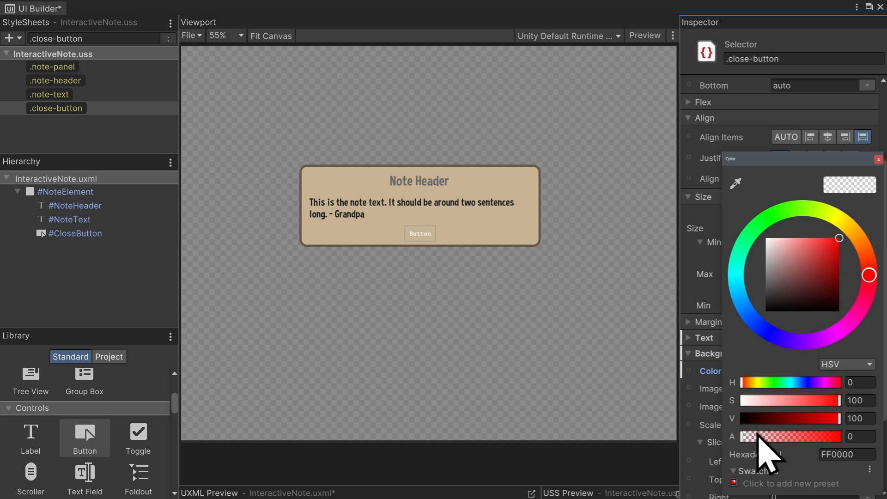
pyautogui.moveTo(758, 437); pyautogui.dragTo(829, 437)
pyautogui.click(830, 244)
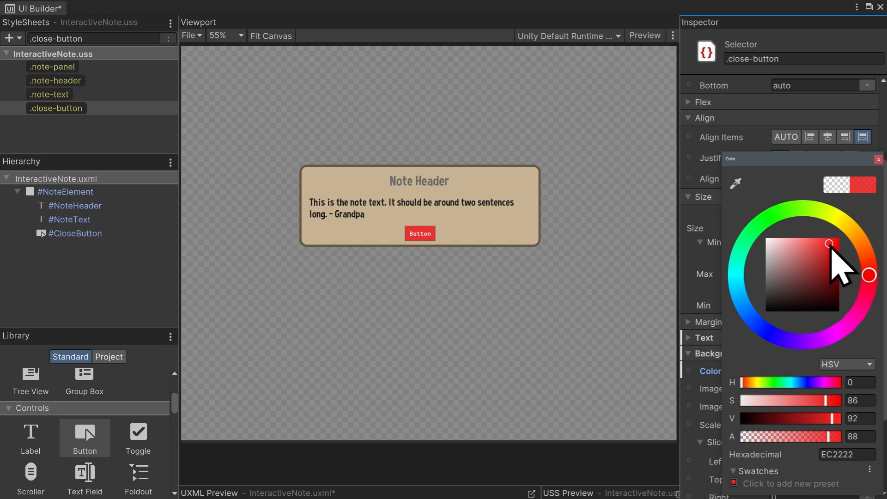
pyautogui.moveTo(830, 243); pyautogui.dragTo(831, 254)
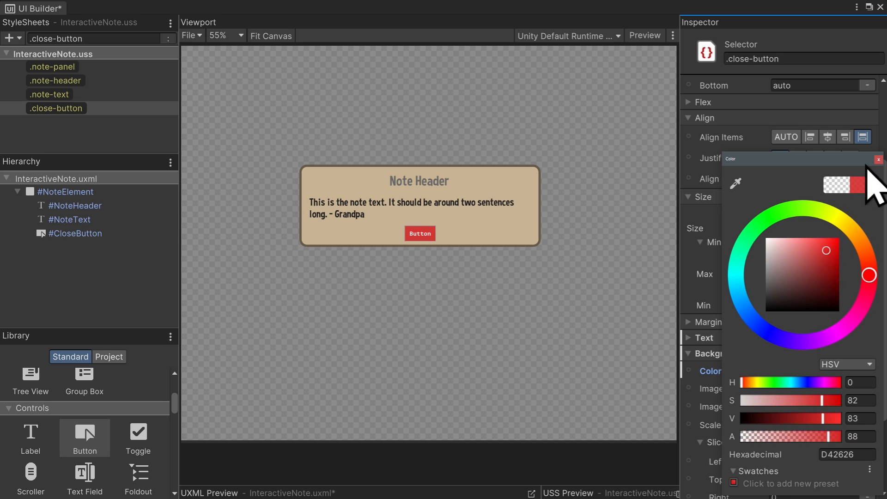
# Make the .close-button selector's red background fully opaque by setting its alpha to 100.
pyautogui.click(881, 161)
pyautogui.scroll(3, 841, 226)
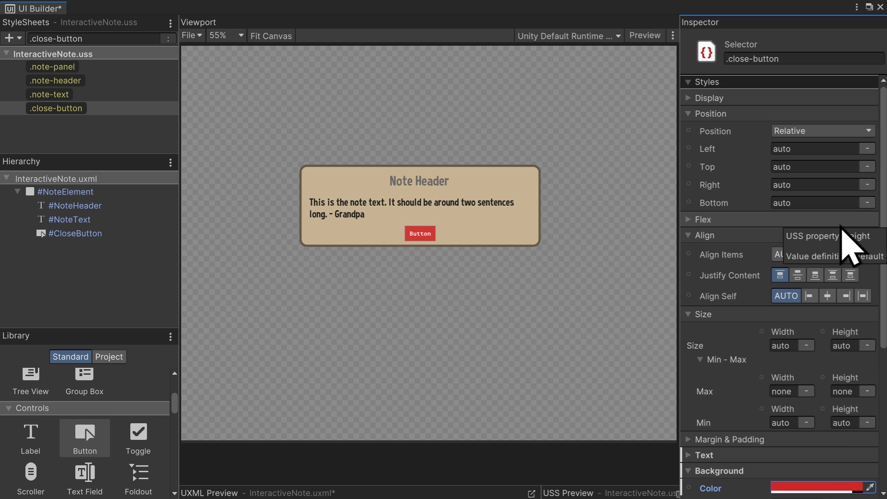
pyautogui.scroll(-2, 841, 226)
pyautogui.scroll(-1, 847, 245)
pyautogui.click(797, 376)
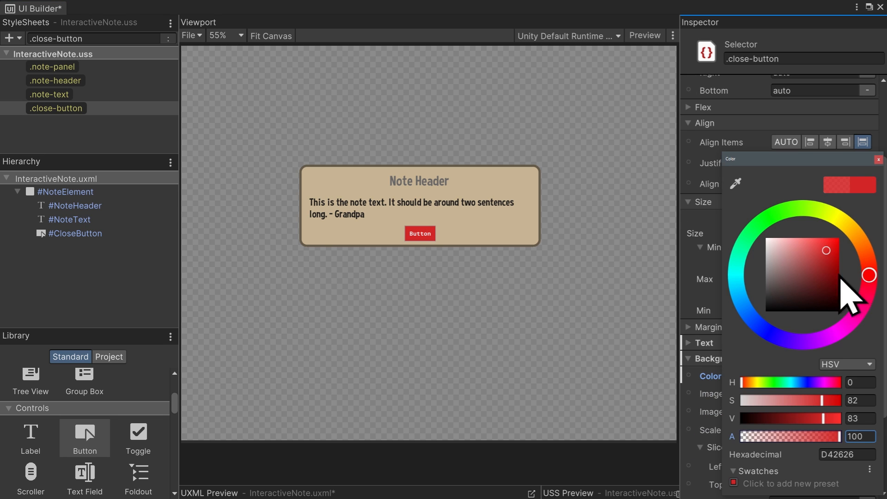
pyautogui.click(878, 160)
# Set the .close-button selector's text size to 23 px and change the CloseButton element's text to CLOSE.
pyautogui.click(704, 343)
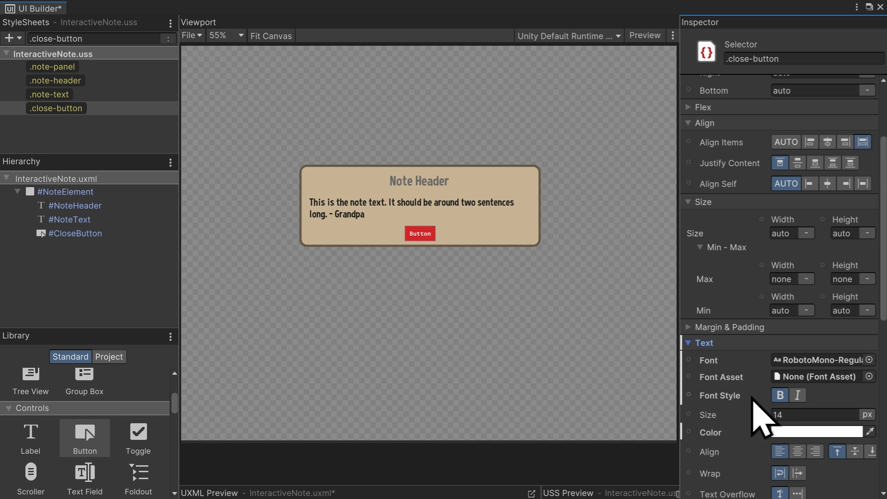
pyautogui.moveTo(709, 418); pyautogui.dragTo(715, 418)
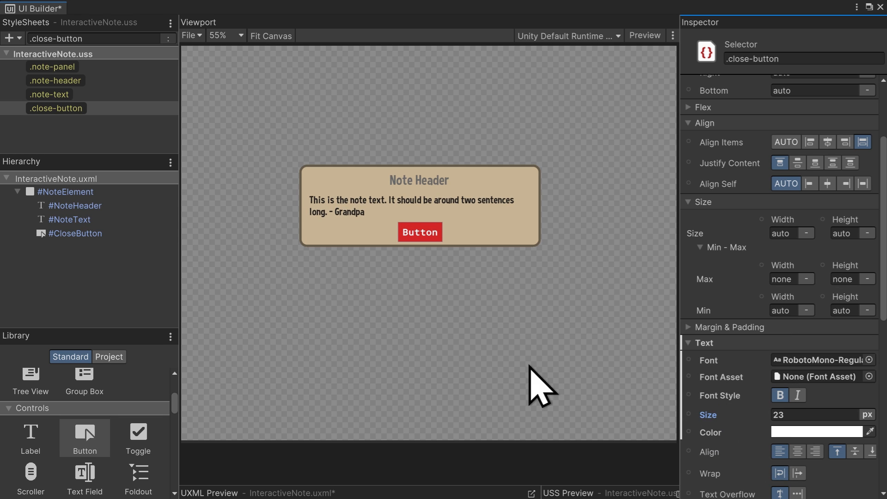
pyautogui.click(115, 235)
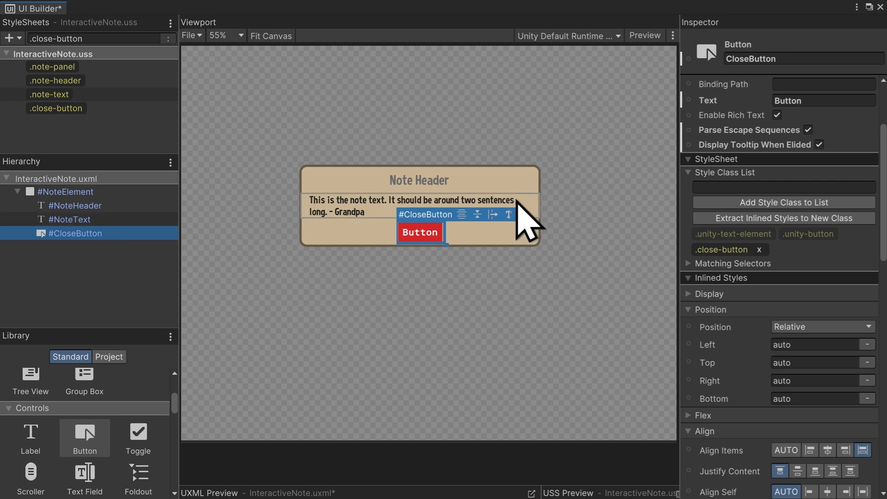
pyautogui.click(819, 102)
pyautogui.write('CLOSE')
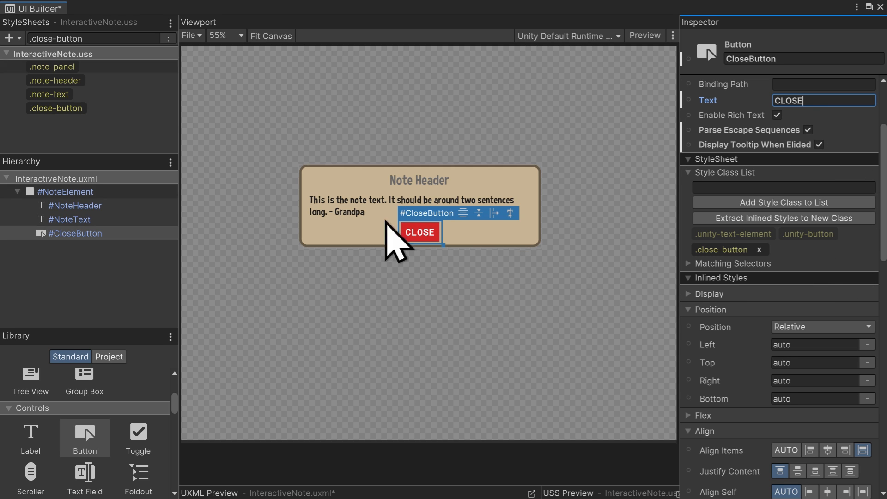
# Set the .close-button selector's Align Self to flex-end and give it a 20 px right margin and 16 px bottom margin.
pyautogui.click(69, 110)
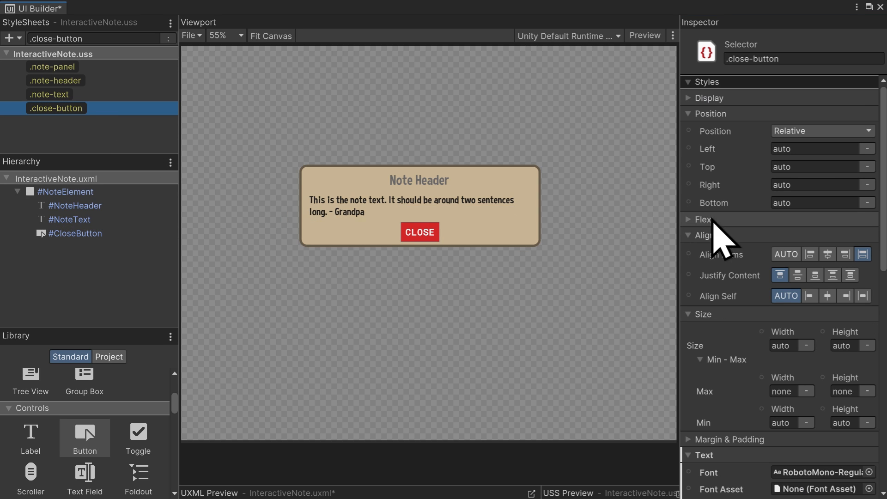
pyautogui.click(846, 296)
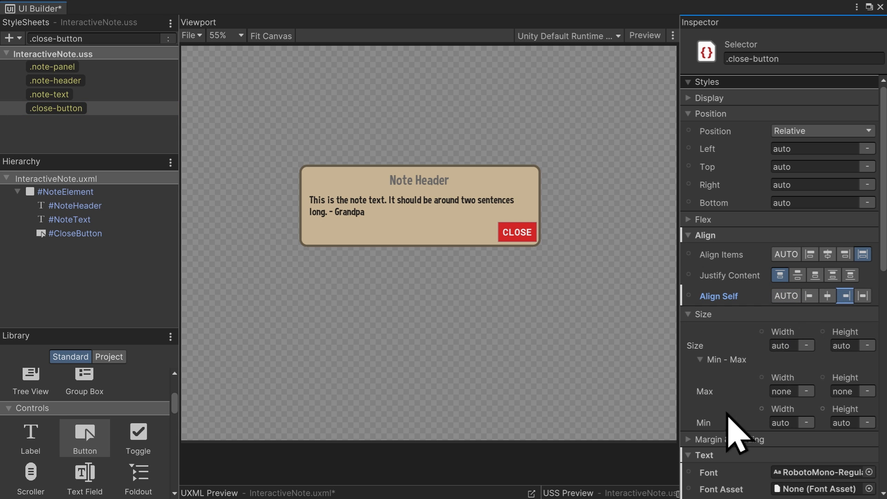
pyautogui.click(735, 438)
pyautogui.scroll(-5, 742, 402)
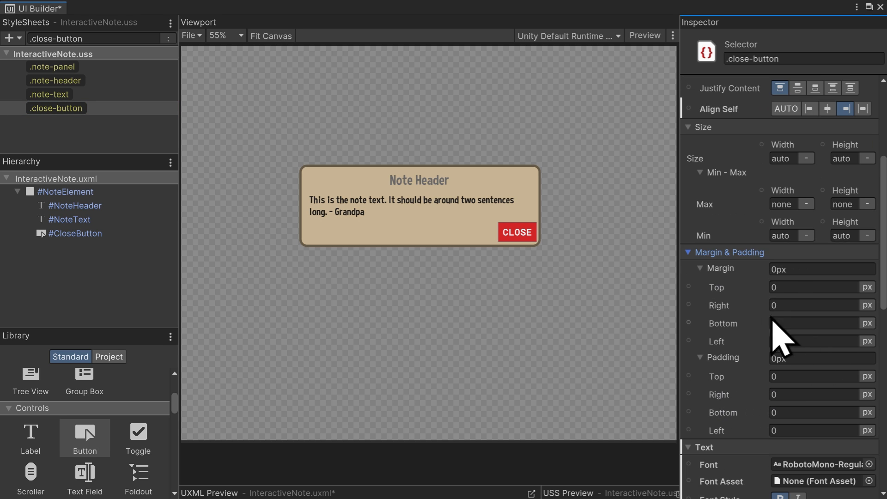
pyautogui.moveTo(722, 308); pyautogui.dragTo(733, 309)
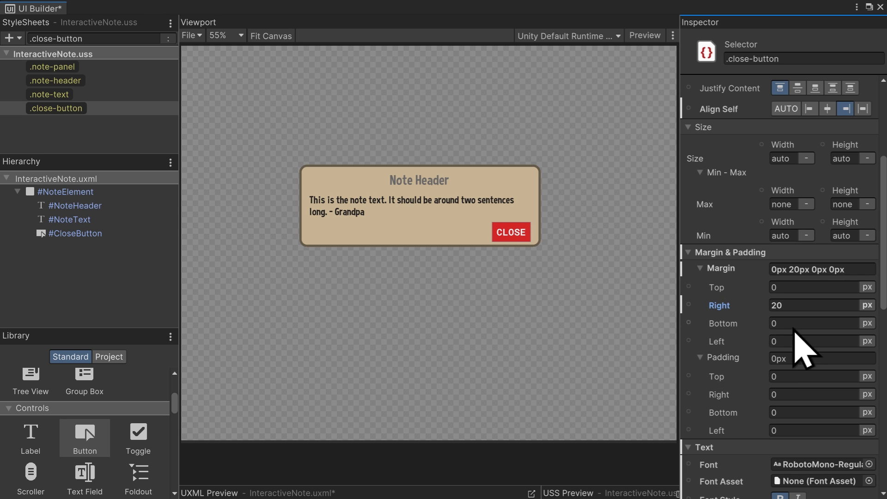
pyautogui.moveTo(727, 325); pyautogui.dragTo(738, 329)
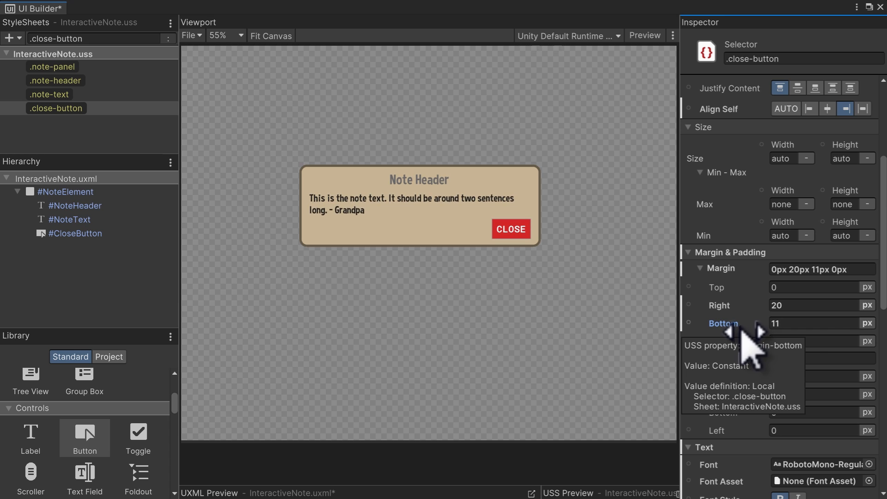
pyautogui.click(798, 327)
pyautogui.write('16')
pyautogui.press('Return')
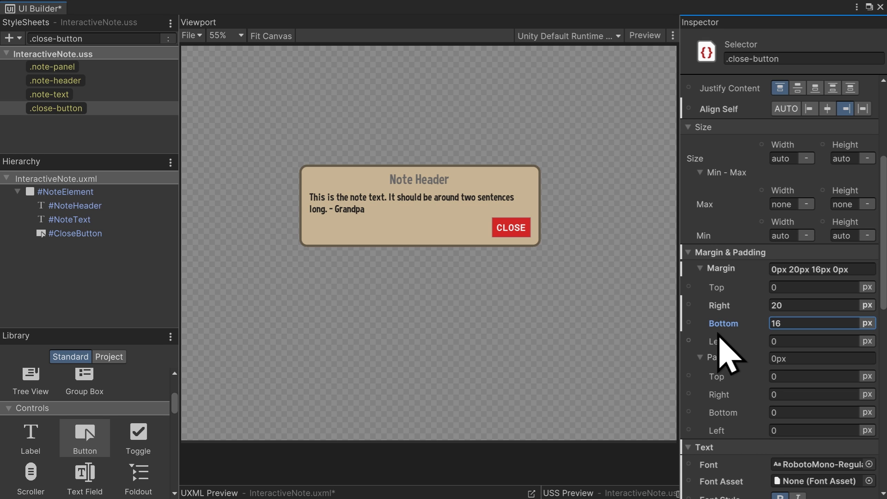
# Set the .note-header selector's text color to semi-transparent black and save the UI document.
pyautogui.click(99, 80)
pyautogui.scroll(-5, 805, 278)
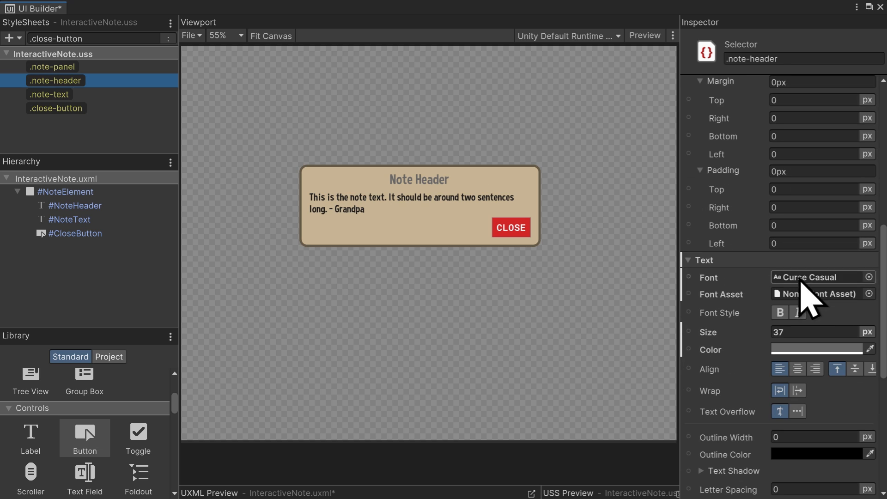
pyautogui.click(815, 347)
pyautogui.moveTo(767, 276); pyautogui.dragTo(745, 330)
pyautogui.moveTo(840, 436)
pyautogui.mouseDown()
pyautogui.moveTo(793, 437)
pyautogui.moveTo(796, 414)
pyautogui.mouseUp()
pyautogui.click(879, 159)
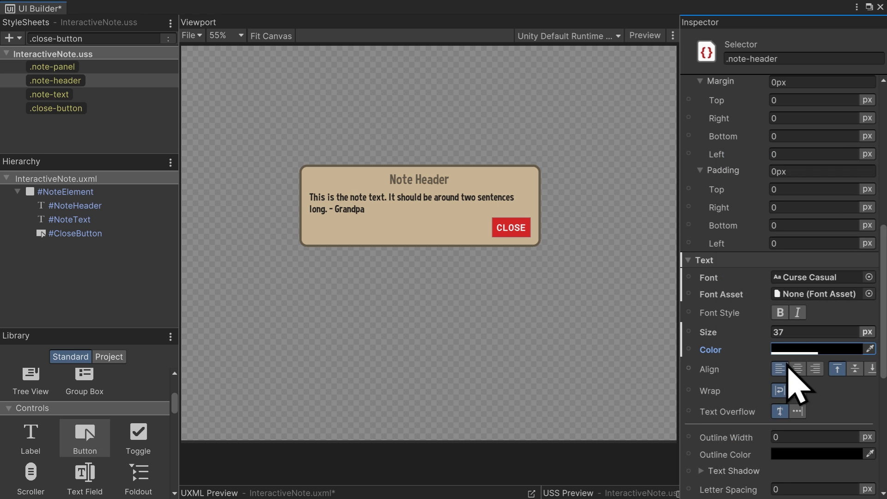
pyautogui.click(194, 37)
pyautogui.click(219, 73)
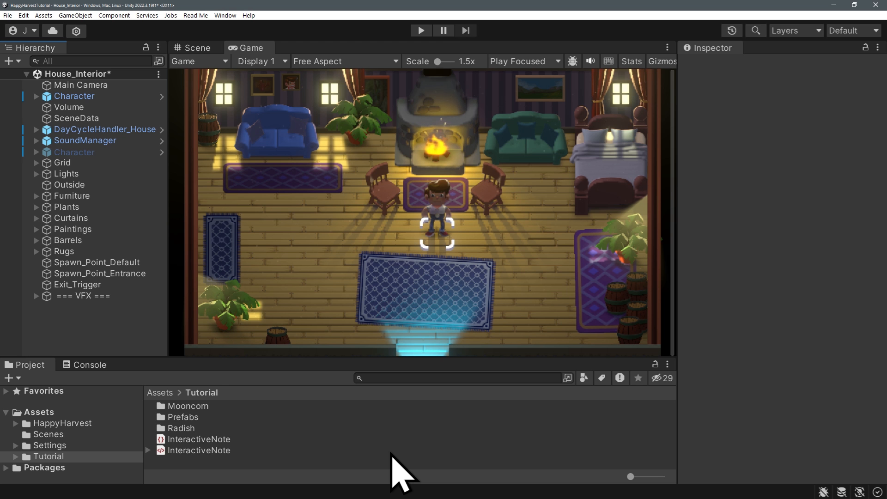
# Add a UI Document object named InteractiveNote to the House_Interior scene and assign the InteractiveNote UXML as its source asset.
pyautogui.rightClick(102, 316)
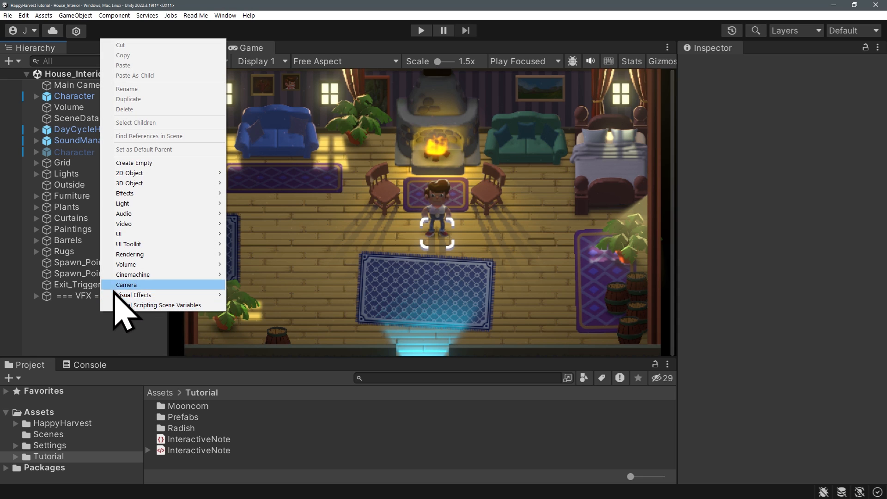
pyautogui.moveTo(139, 248)
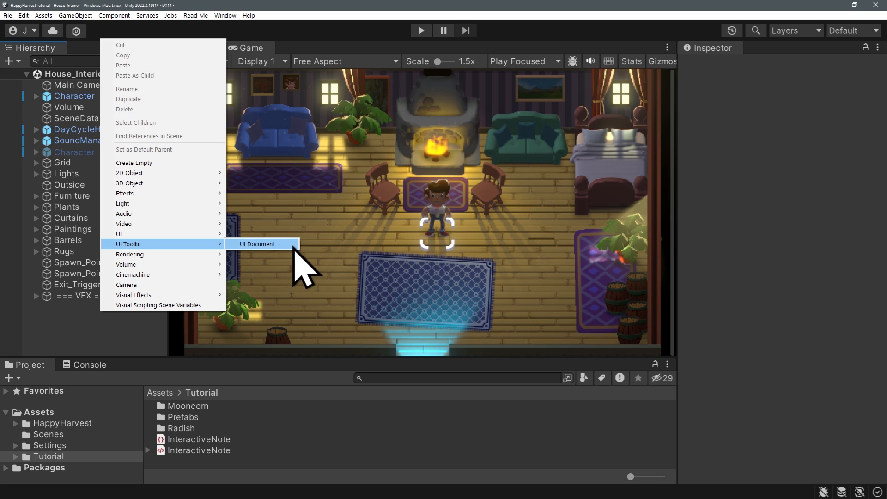
pyautogui.click(260, 244)
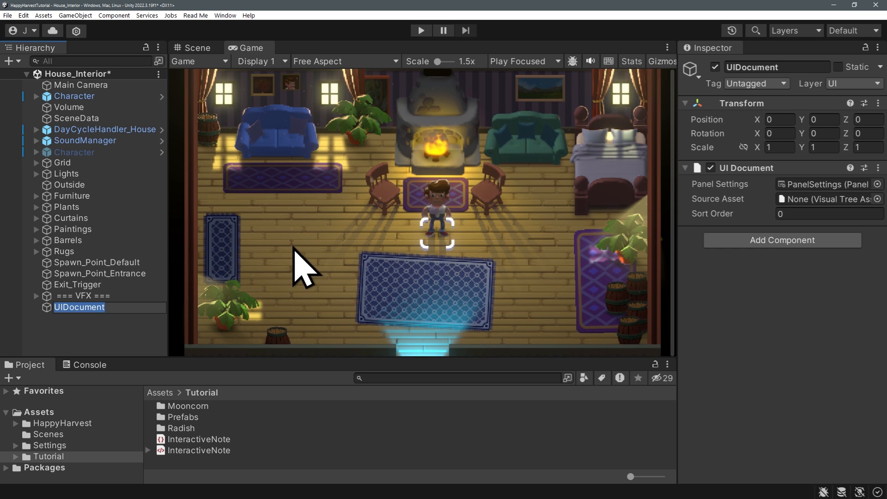
pyautogui.write('InteractiveNote')
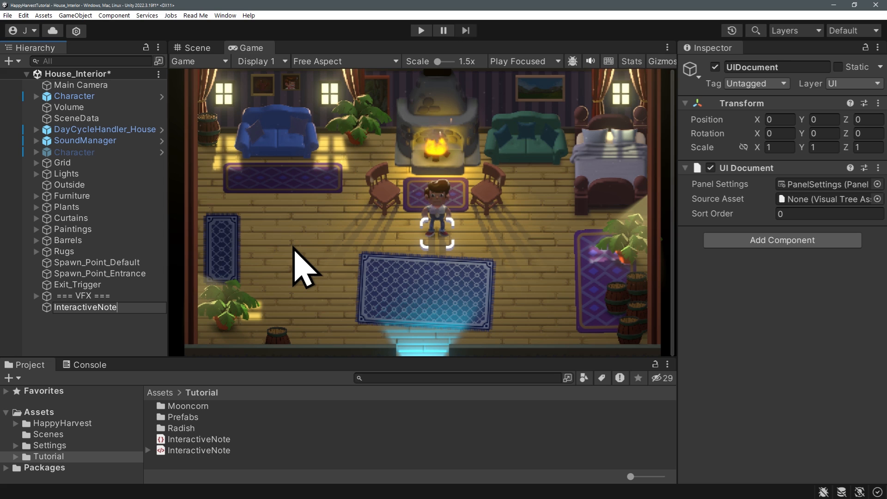
pyautogui.press('Return')
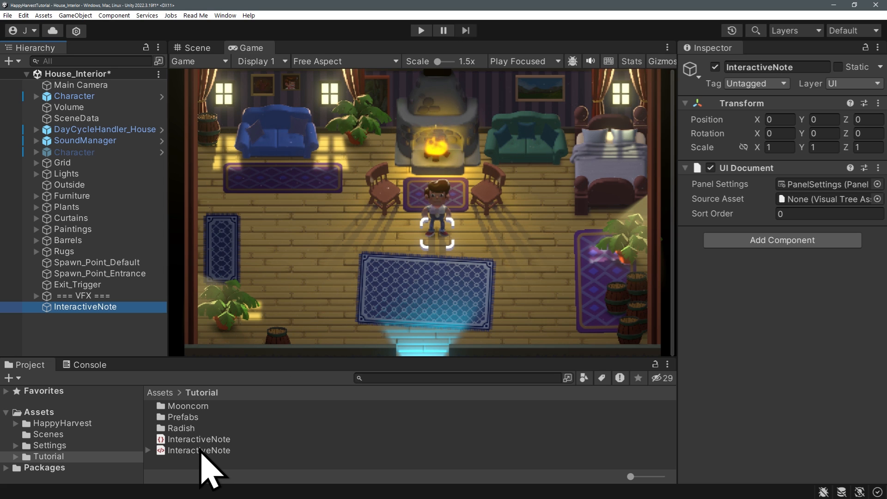
pyautogui.moveTo(201, 451); pyautogui.dragTo(803, 200)
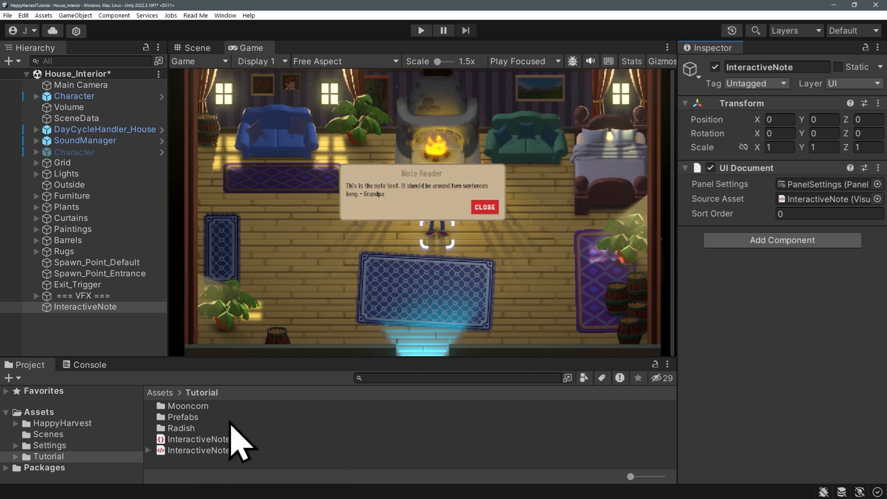
# Create a C# script named InteractiveNote in the Tutorial folder and attach it to the InteractiveNote scene object.
pyautogui.rightClick(197, 464)
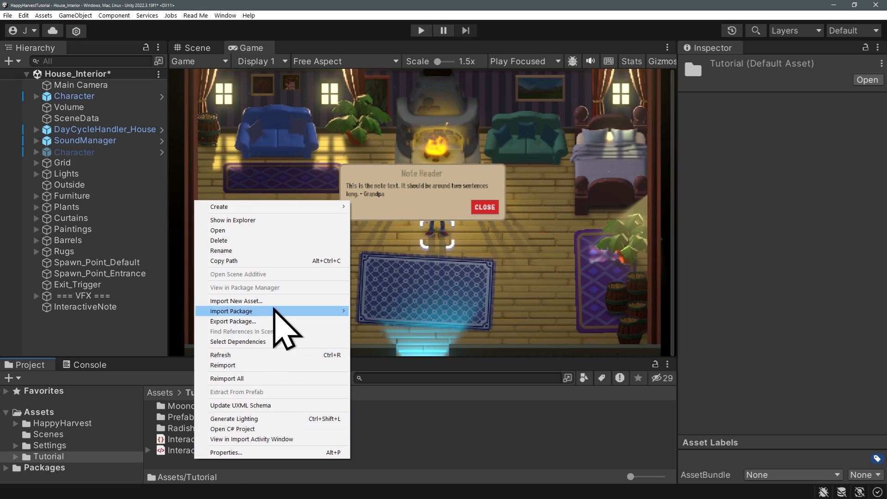
pyautogui.moveTo(278, 207)
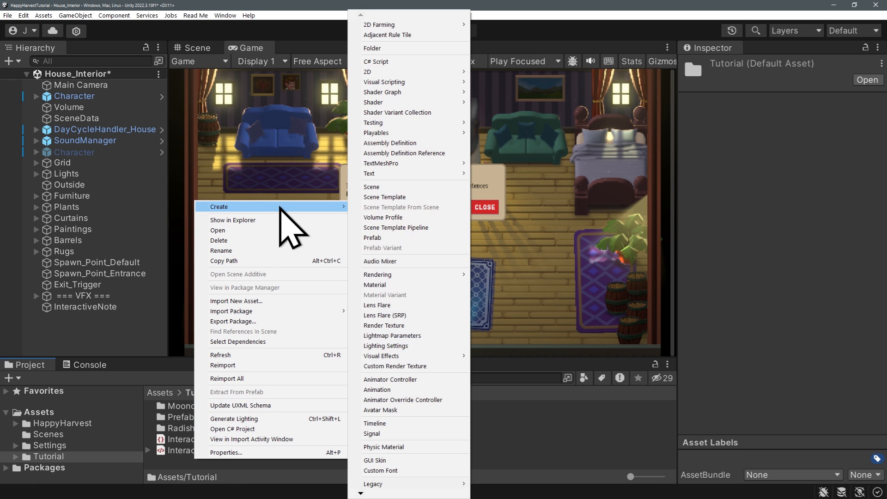
pyautogui.click(419, 60)
pyautogui.write('InteractiveNote')
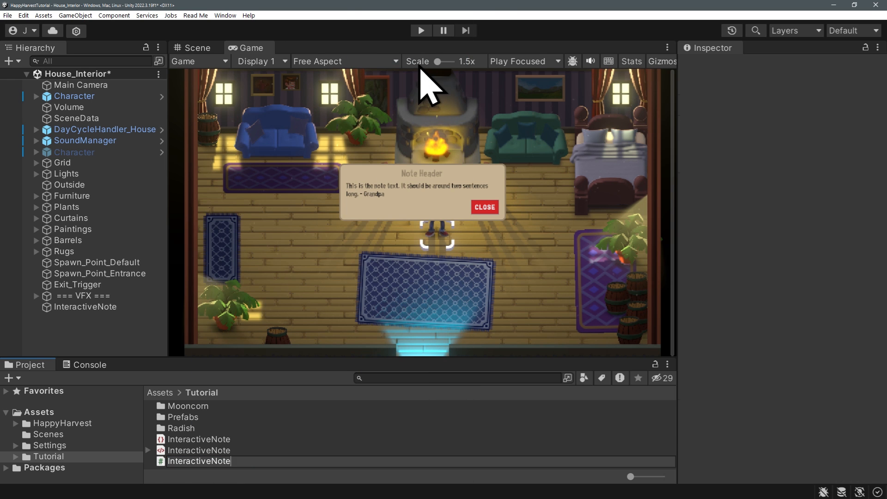
pyautogui.press('Return')
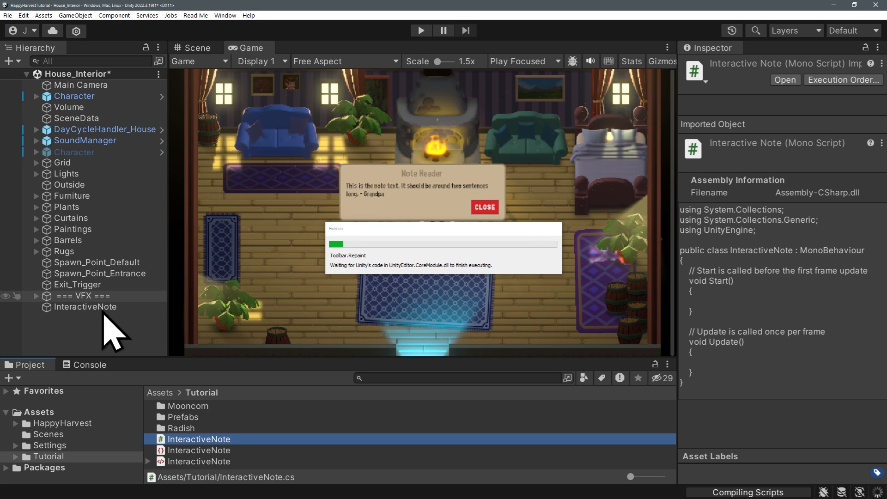
pyautogui.click(102, 307)
pyautogui.moveTo(204, 440); pyautogui.dragTo(780, 295)
# In the Scene view, add a Square sprite as a child of InteractiveNote and name it NoteFromGrandpa.
pyautogui.click(198, 48)
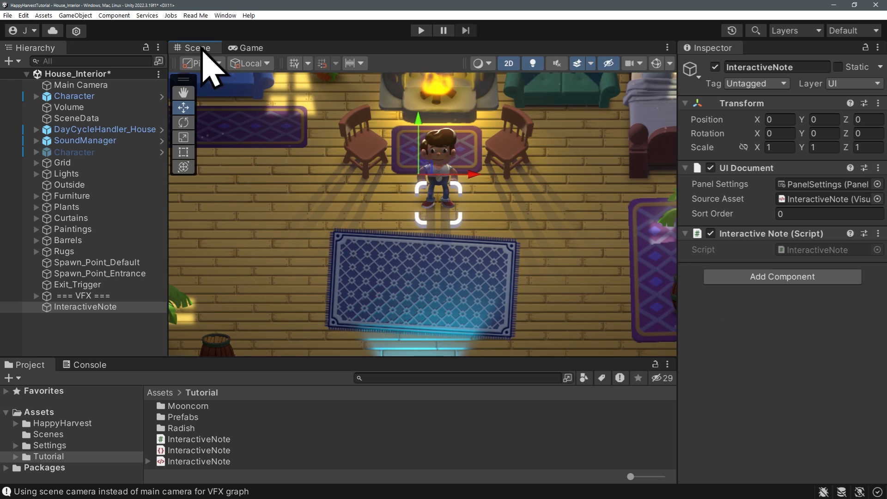
pyautogui.moveTo(531, 214); pyautogui.dragTo(527, 266, button='middle')
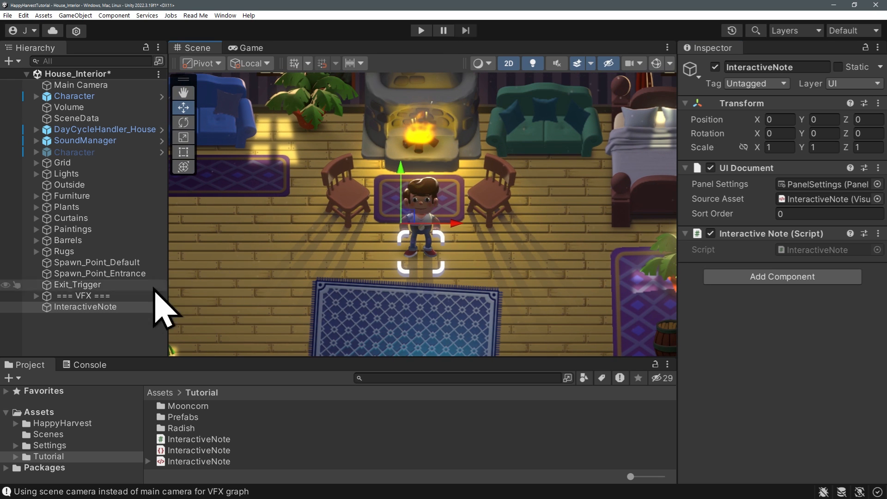
pyautogui.rightClick(122, 309)
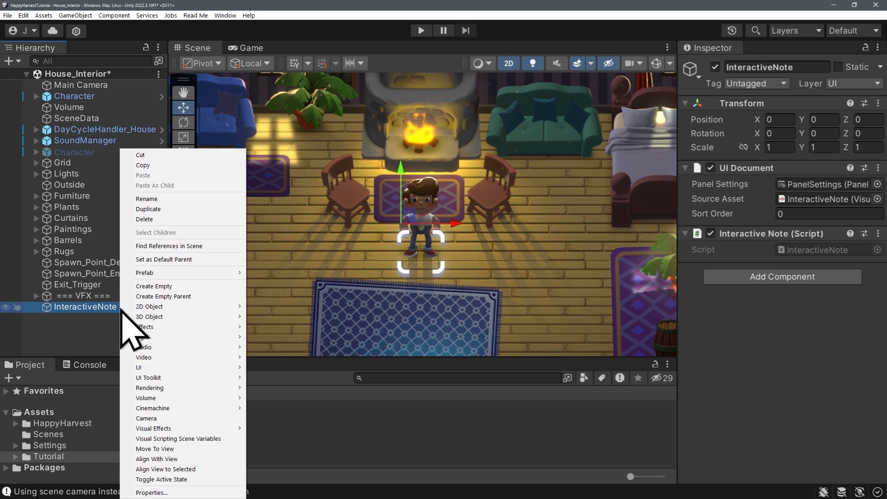
pyautogui.moveTo(152, 308)
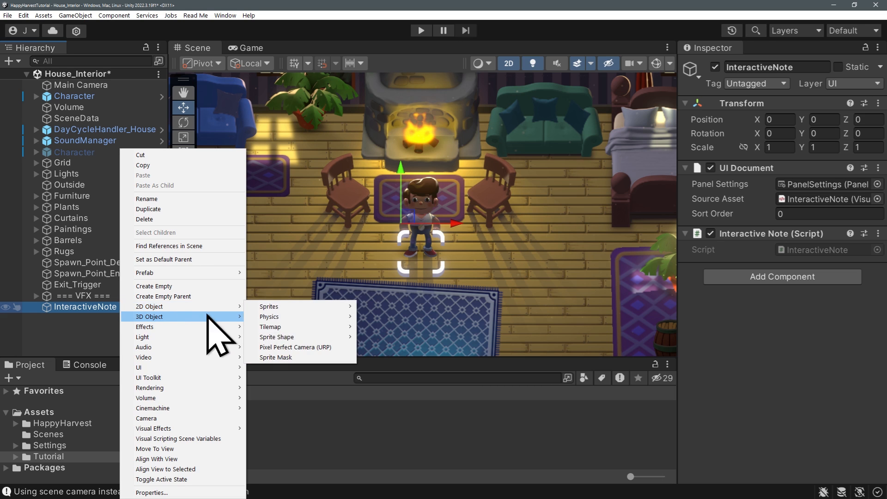
pyautogui.moveTo(294, 310)
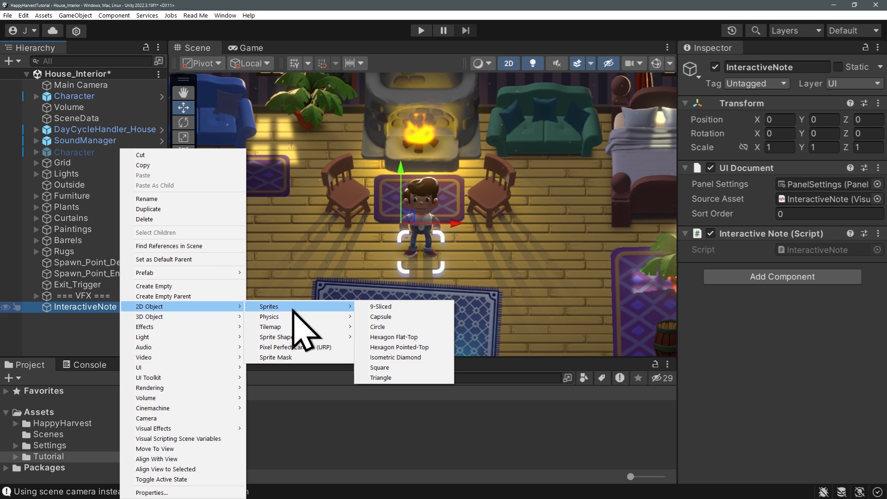
pyautogui.click(419, 368)
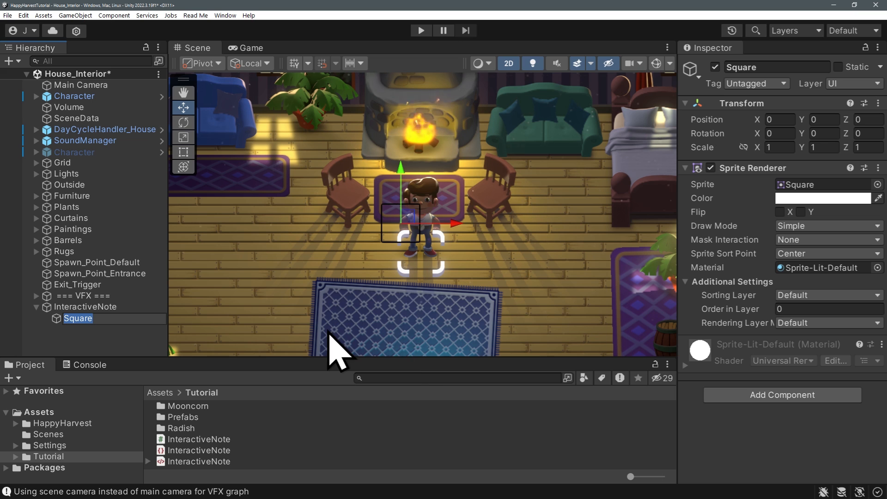
pyautogui.write('NoteFromGrandpa')
pyautogui.press('Return')
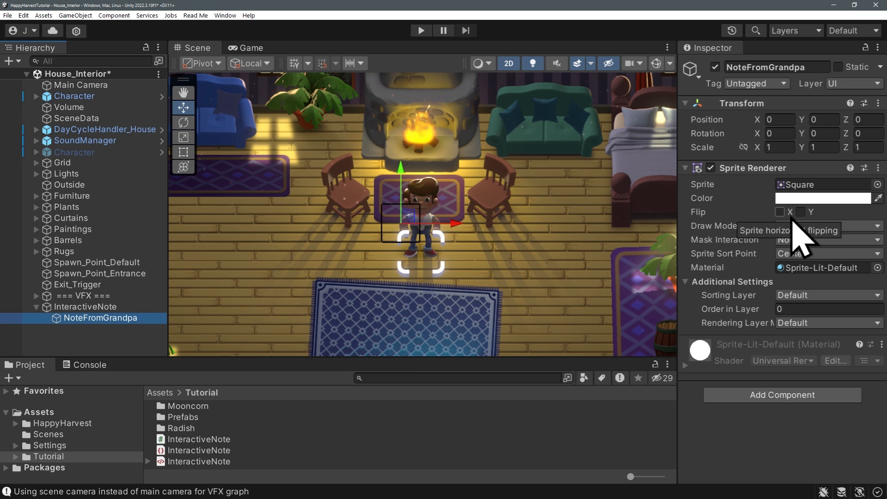
# Rename the NoteFromGrandpa sprite to NoteSprite and set its Order in Layer to 7.
pyautogui.click(792, 67)
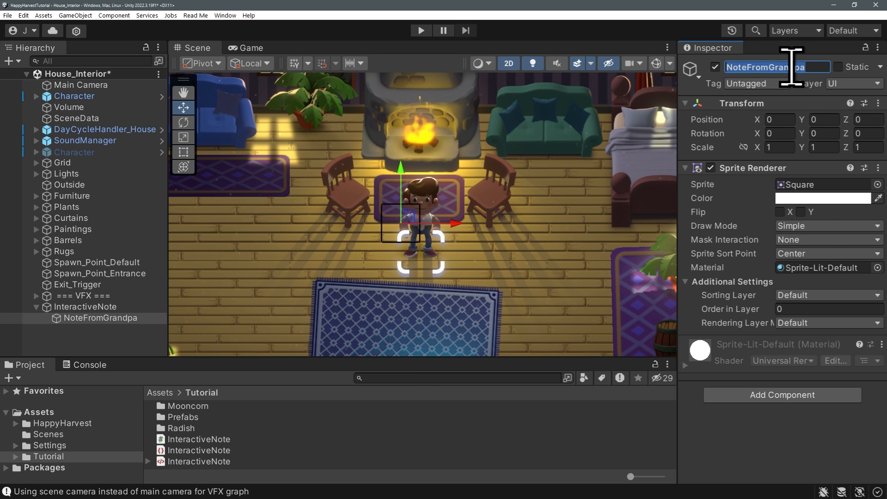
pyautogui.write('NoteSprite')
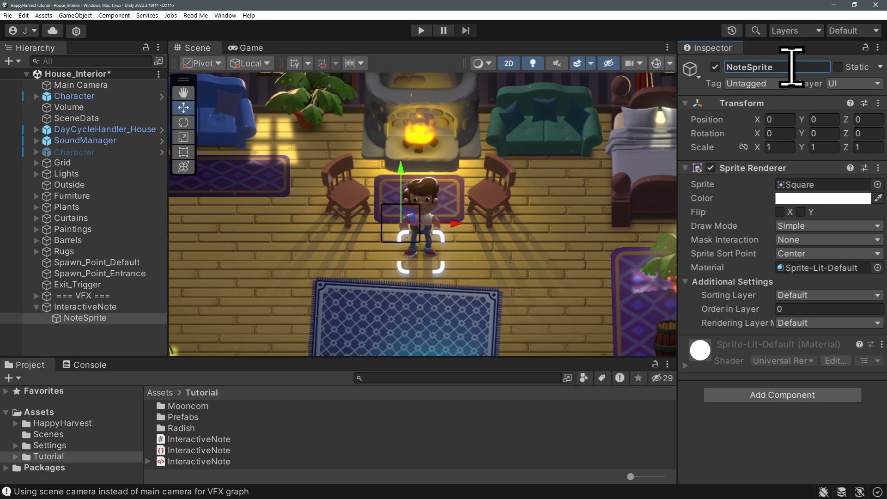
pyautogui.moveTo(742, 308); pyautogui.dragTo(748, 309)
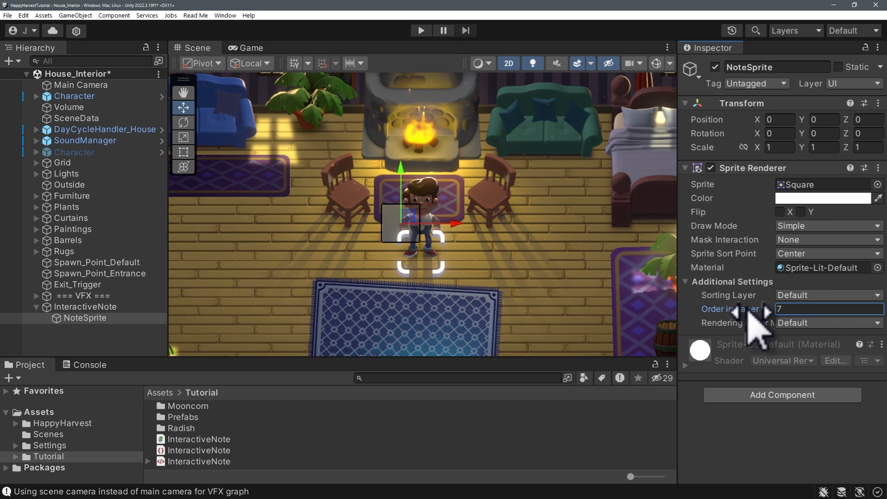
# Move NoteSprite to the left chair at about X -1.08, Y 1.07, and set its Sorting Layer to Objects and Order in Layer to 1.
pyautogui.moveTo(453, 225); pyautogui.dragTo(414, 229)
pyautogui.moveTo(753, 309); pyautogui.dragTo(757, 310)
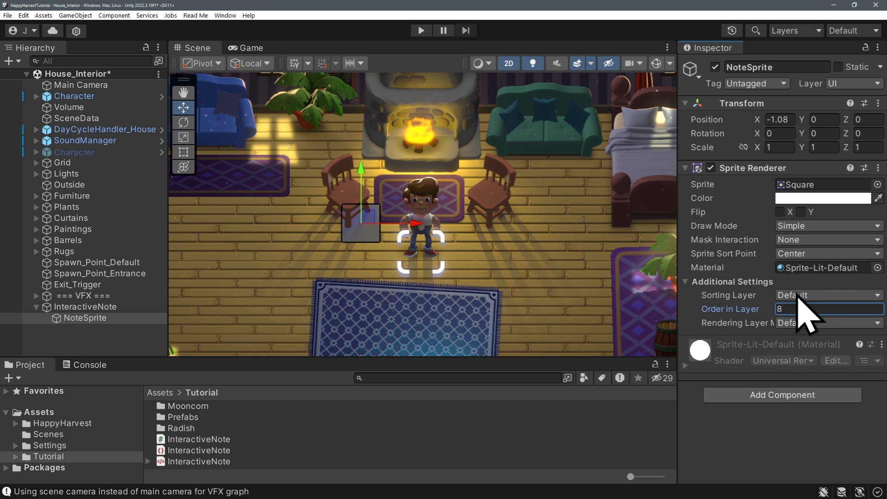
pyautogui.click(786, 296)
pyautogui.click(853, 329)
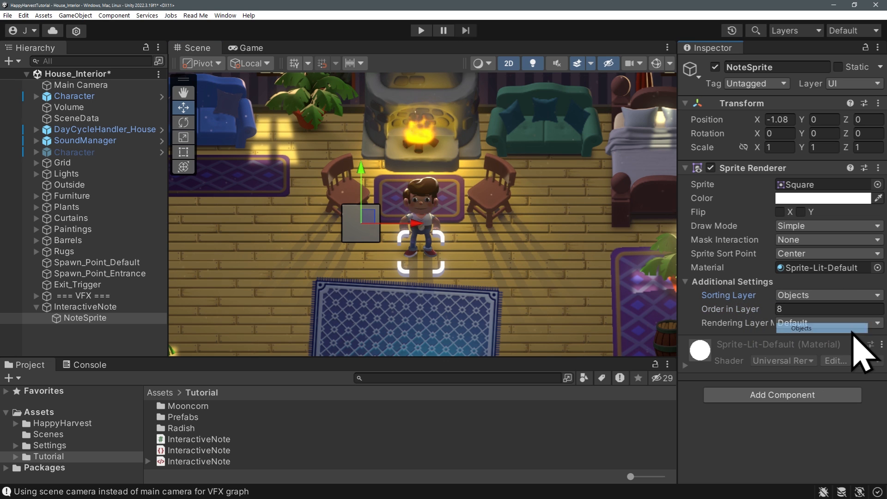
pyautogui.moveTo(361, 183); pyautogui.dragTo(368, 136)
pyautogui.click(793, 309)
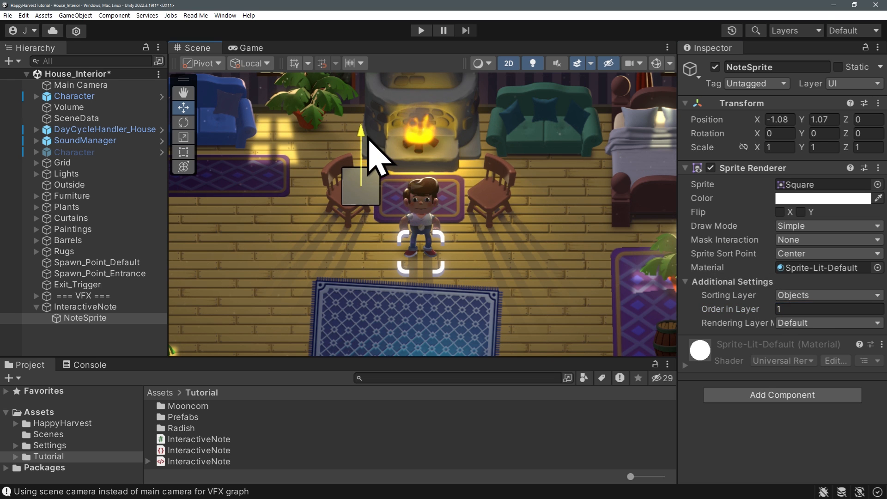
# Shrink and rotate NoteSprite to fit the chair seat, about 0.76 by 0.96 in scale, rotated about -34° on Z, at X -1.31, Y 0.76.
pyautogui.press('t')
pyautogui.moveTo(361, 206); pyautogui.dragTo(361, 215)
pyautogui.moveTo(342, 192); pyautogui.dragTo(377, 190)
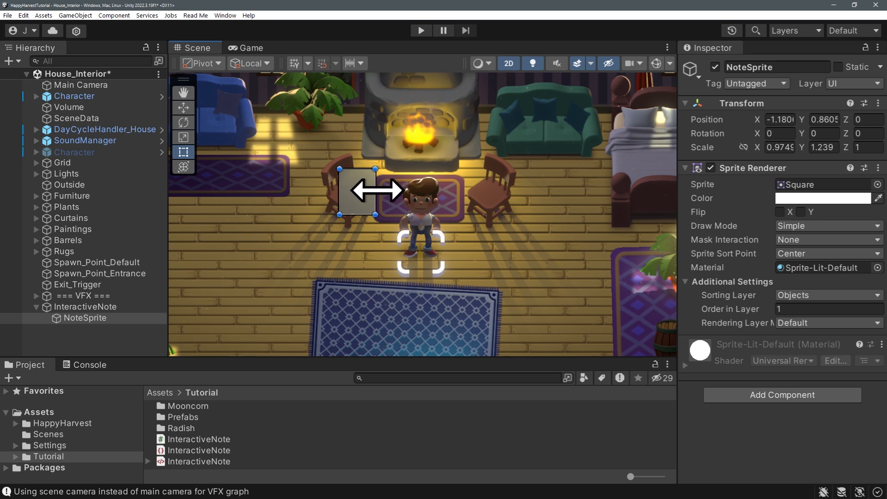
pyautogui.press('e')
pyautogui.moveTo(377, 258); pyautogui.dragTo(391, 155)
pyautogui.press('r')
pyautogui.moveTo(352, 198); pyautogui.dragTo(332, 199)
pyautogui.press('w')
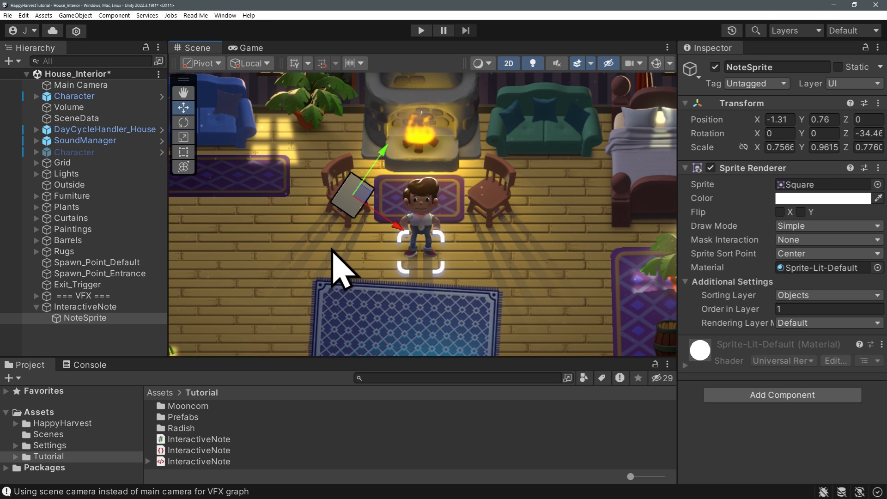
# Add a Box Collider 2D to the InteractiveNote object and reshape its bounds to enclose the note on the chair.
pyautogui.click(126, 307)
pyautogui.click(744, 276)
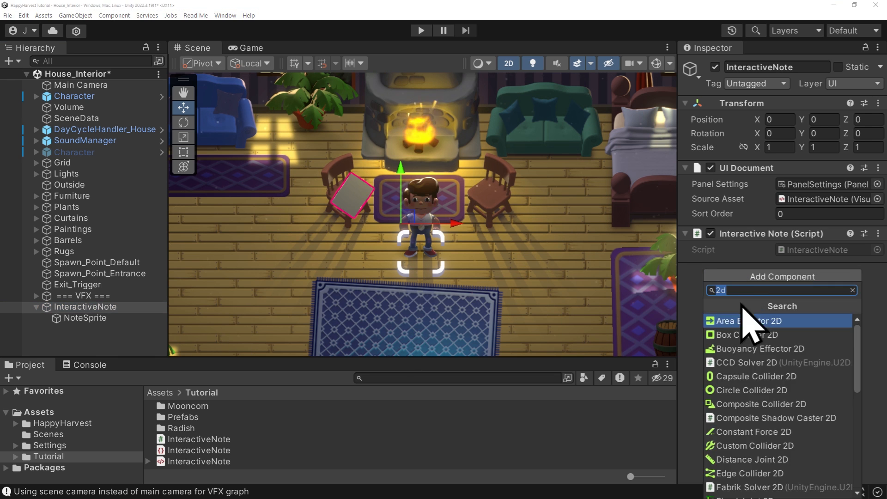
pyautogui.click(741, 335)
pyautogui.click(785, 289)
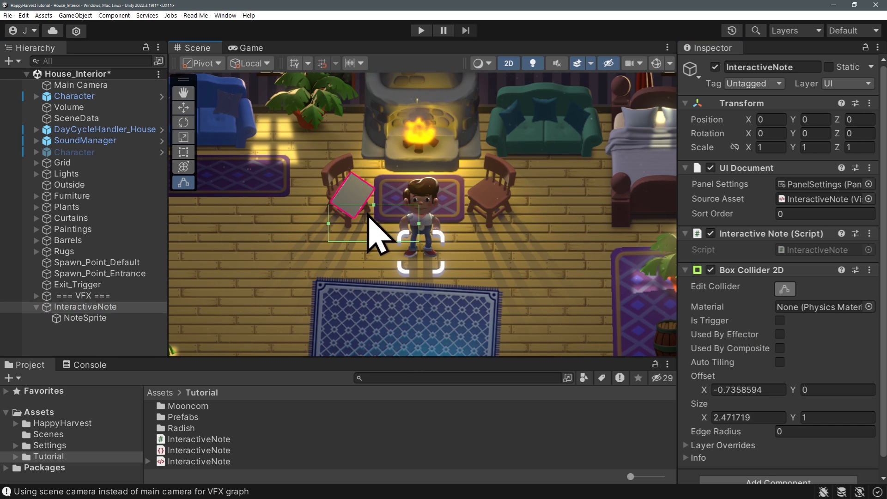
pyautogui.moveTo(374, 205); pyautogui.dragTo(374, 170)
pyautogui.moveTo(419, 206); pyautogui.dragTo(375, 205)
pyautogui.moveTo(352, 241); pyautogui.dragTo(362, 192)
pyautogui.click(785, 288)
pyautogui.click(721, 270)
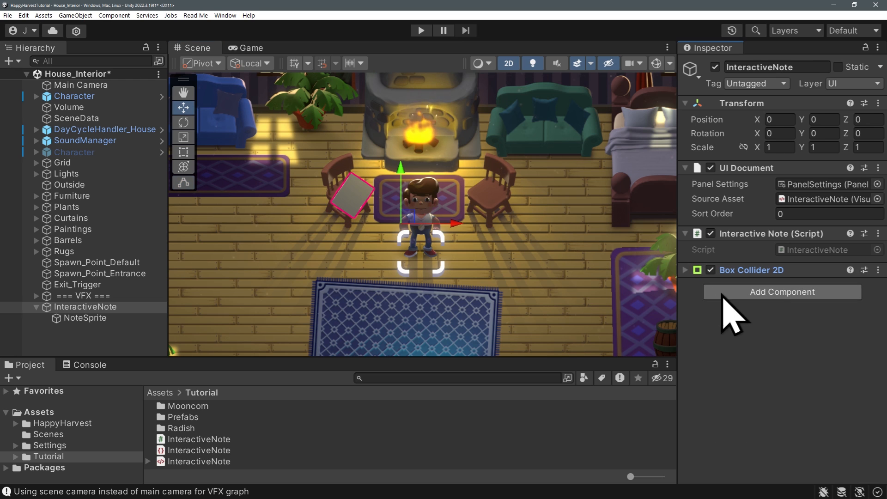
pyautogui.click(745, 332)
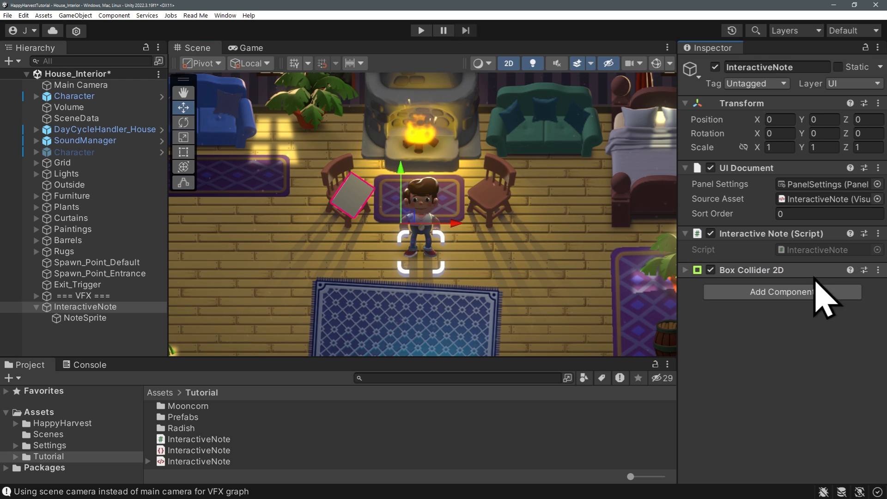
# Open the InteractiveNote script in Visual Studio and review its serialized fields, OnEnable element queries and InteractedWith method.
pyautogui.doubleClick(814, 250)
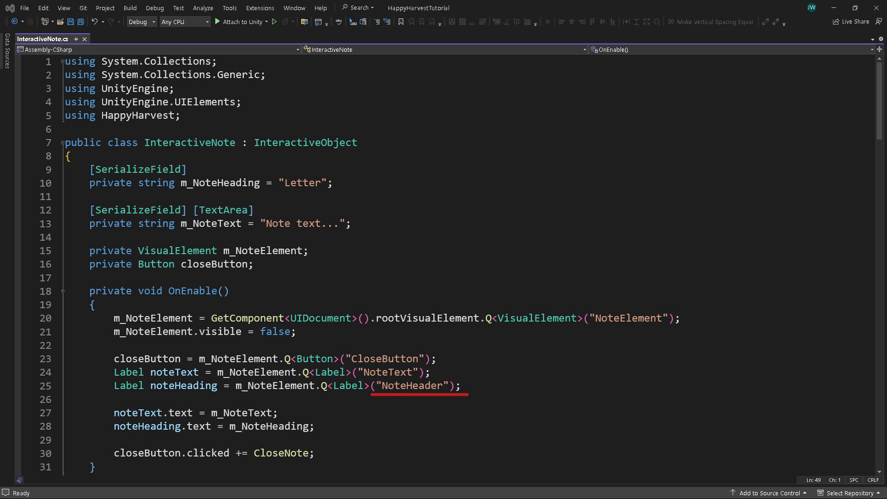
pyautogui.write('g')
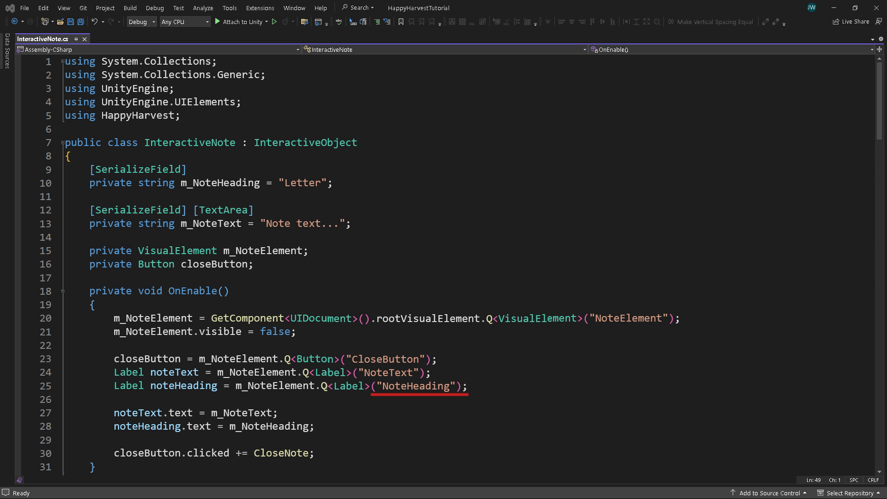
pyautogui.hotkey('ctrl', 'z')
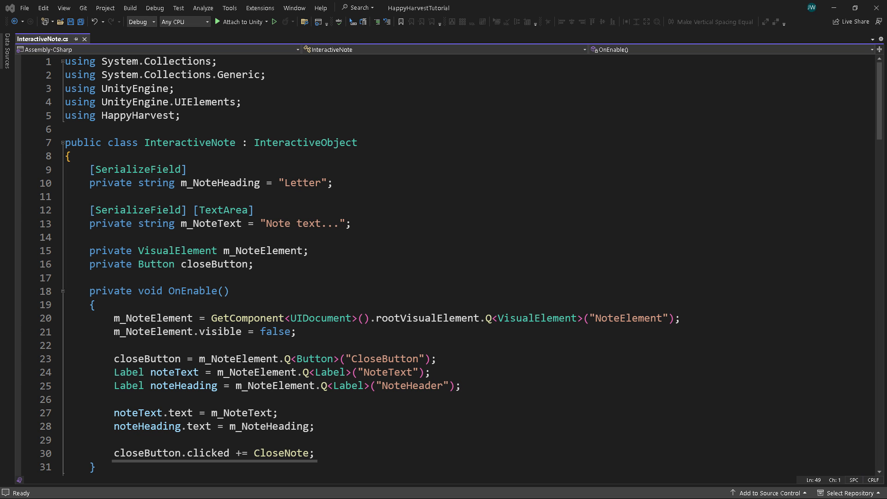
pyautogui.scroll(-5, 462, 263)
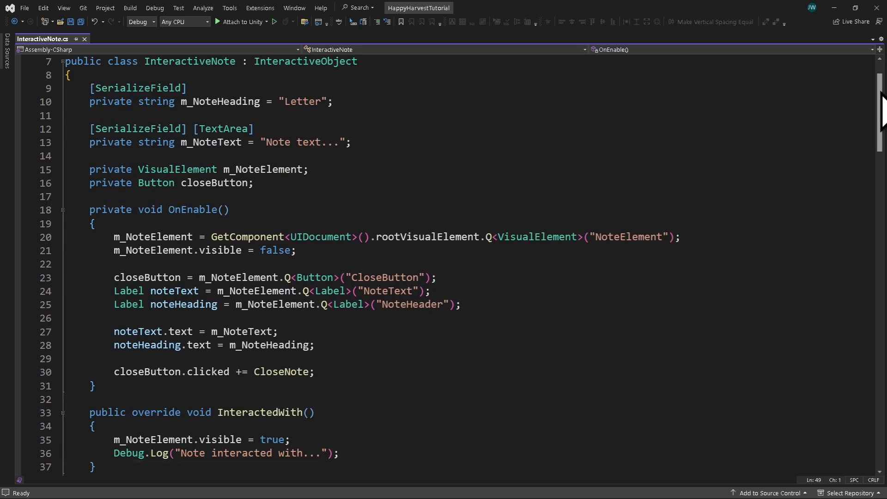
pyautogui.scroll(-1, 462, 263)
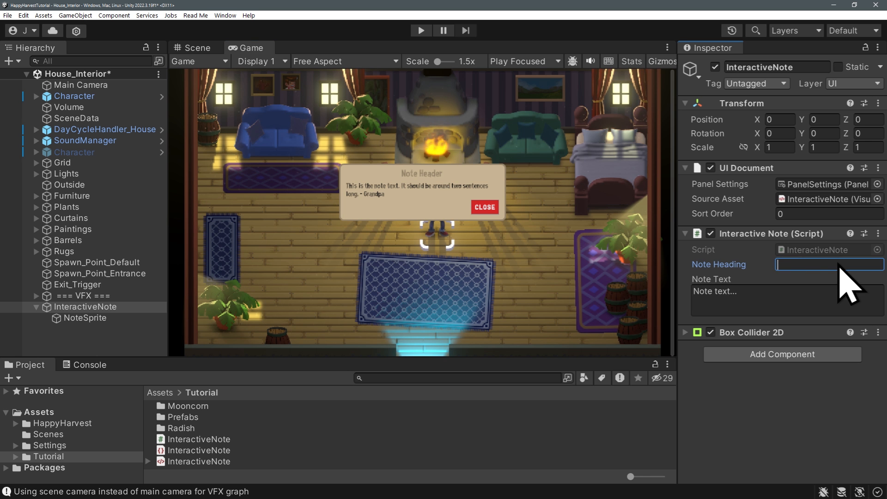
# Set Note Heading to "Note from Grandpa" and Note Text to "Thanks for taking care of the farm. Be careful of the vampires at night... just kidding! - Grandpa".
pyautogui.write('Note from Grandpa')
pyautogui.click(739, 298)
pyautogui.write('Thanks for taking care of the farm. Be careful of the vampires at night... just kidding! - Grandpa')
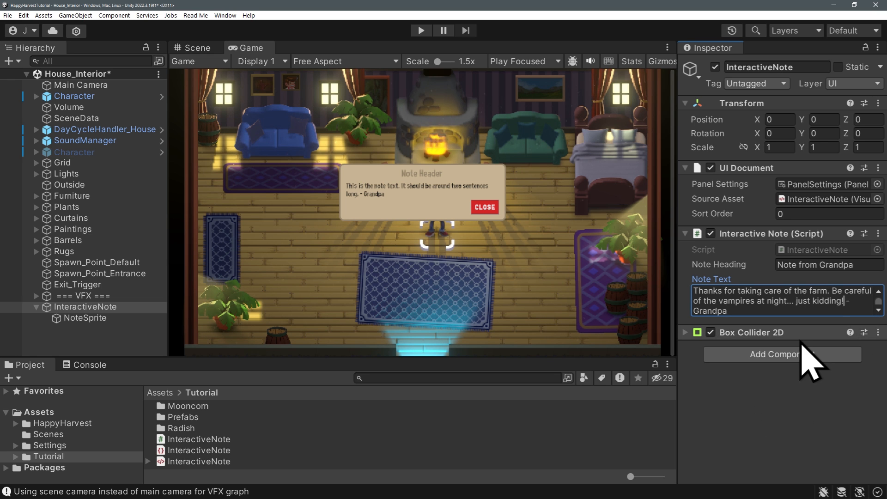
# Run the scene with Play Maximized and test the note on the chair by opening it, closing it and interacting with it again.
pyautogui.click(525, 61)
pyautogui.click(522, 86)
pyautogui.click(421, 31)
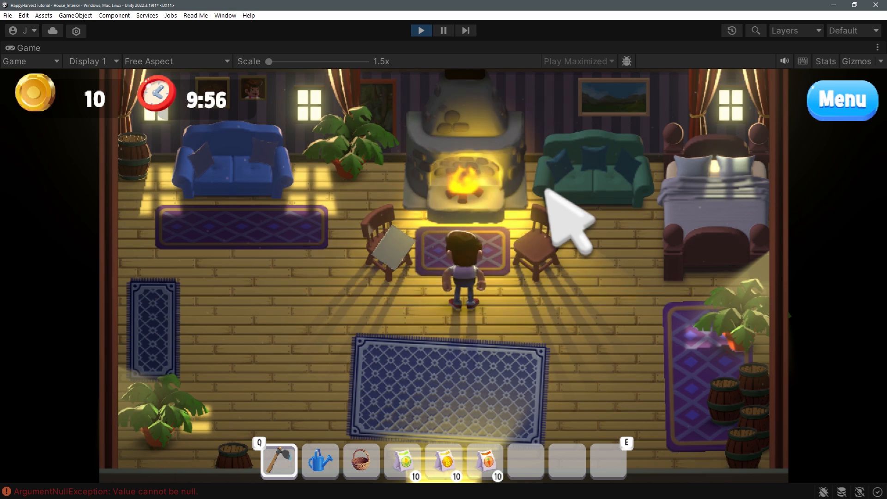
pyautogui.click(393, 245)
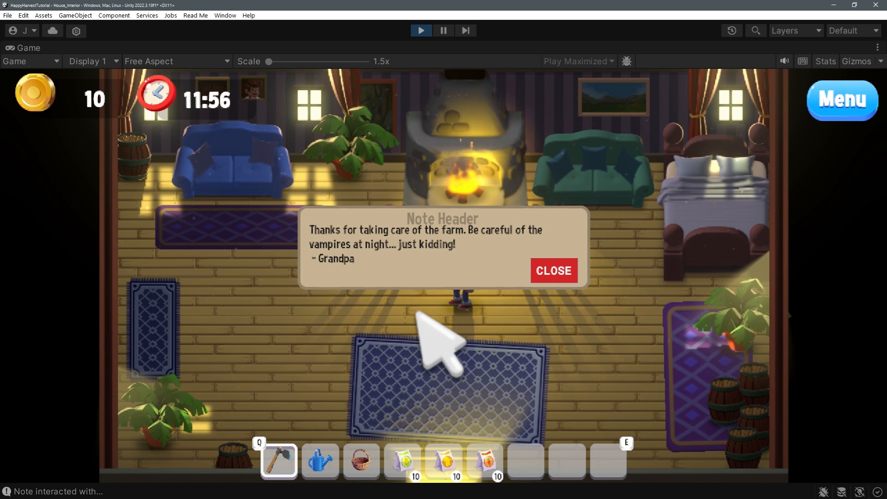
pyautogui.click(555, 270)
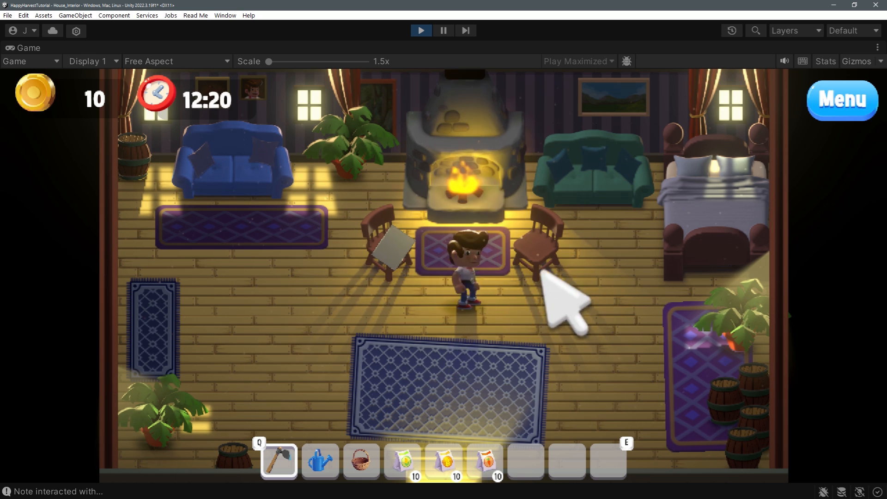
pyautogui.click(398, 253)
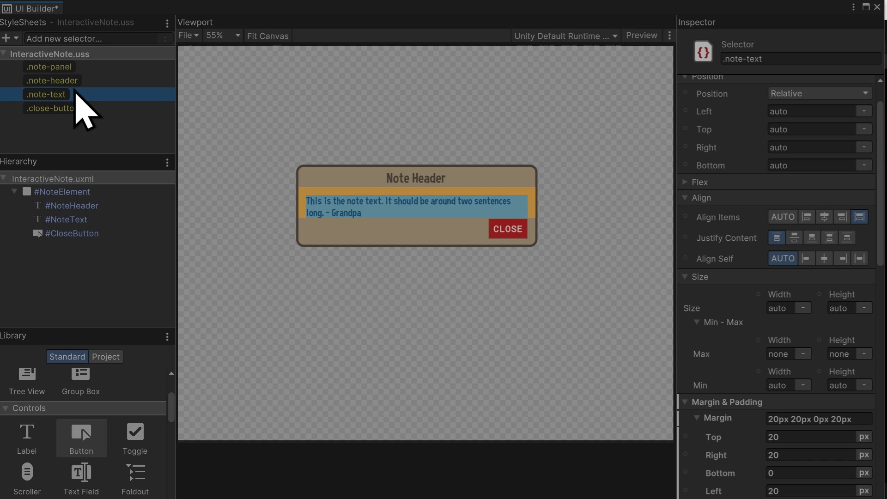
# Check the .note-text selector's margin settings in the UI Builder and retest opening and closing the note in play mode.
pyautogui.scroll(-3, 749, 377)
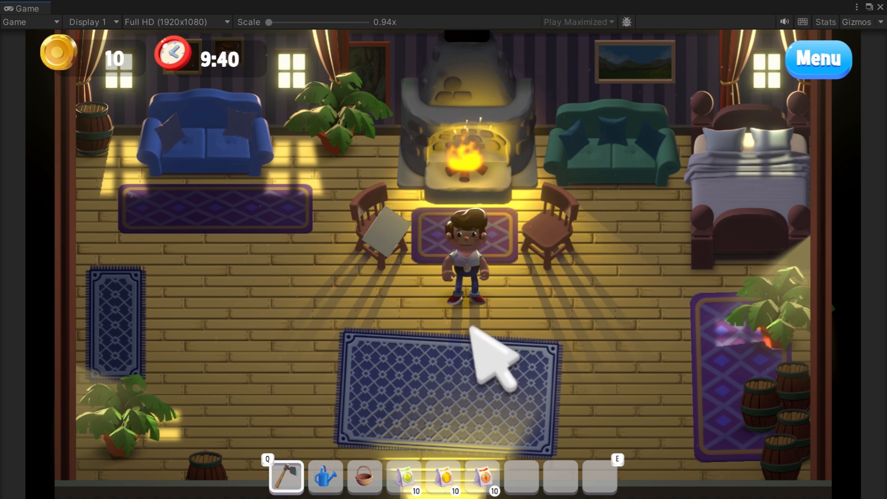
pyautogui.click(384, 233)
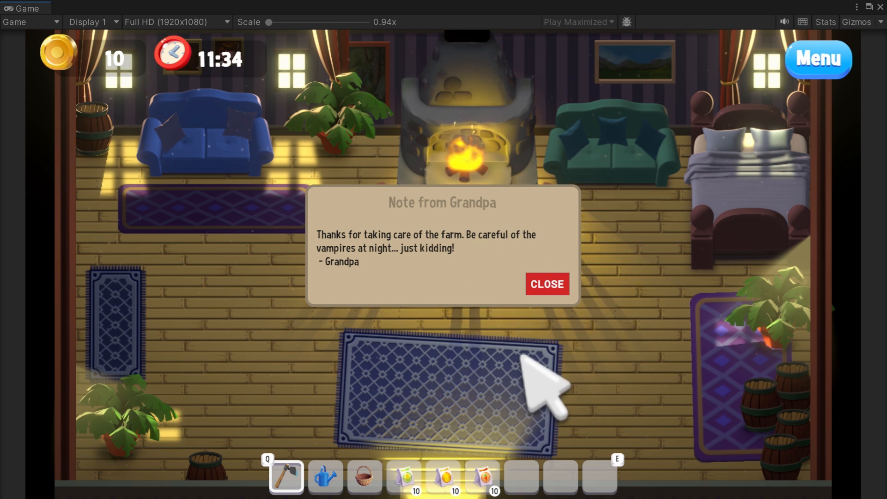
pyautogui.click(561, 279)
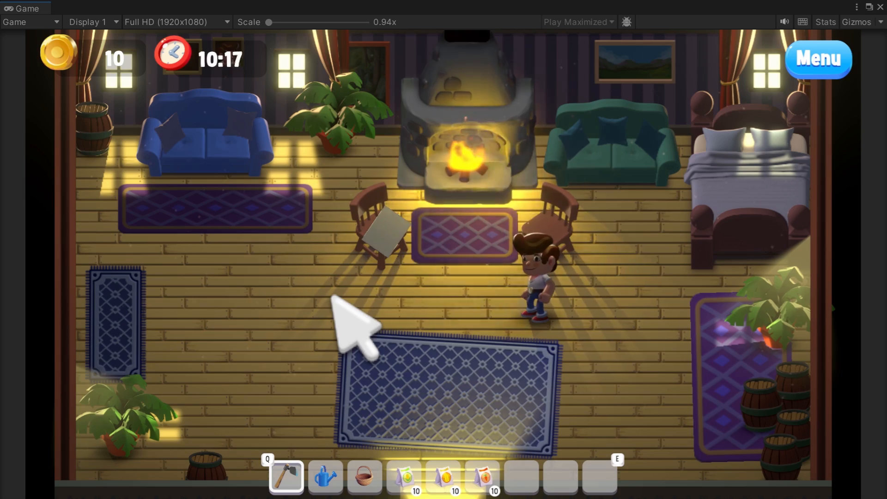
# Walk the character through the house's exit to test the transition to the farm outside.
pyautogui.press('a')
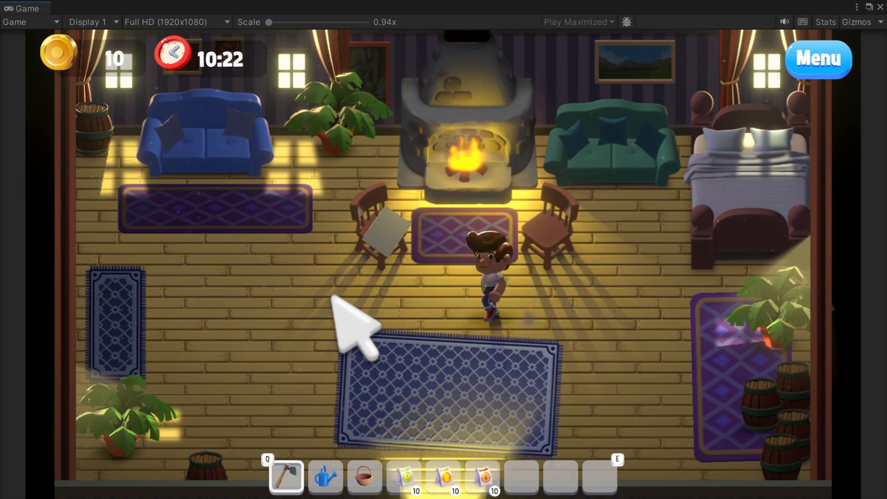
pyautogui.press('s')
pyautogui.press('s')
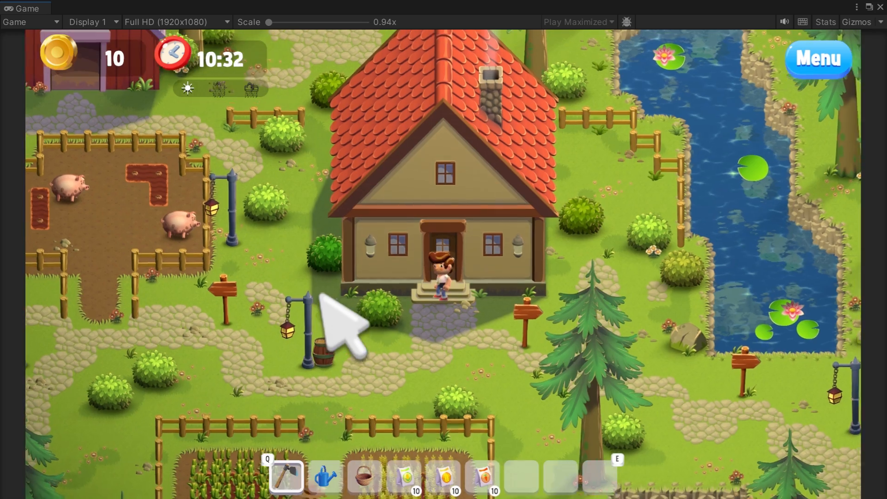